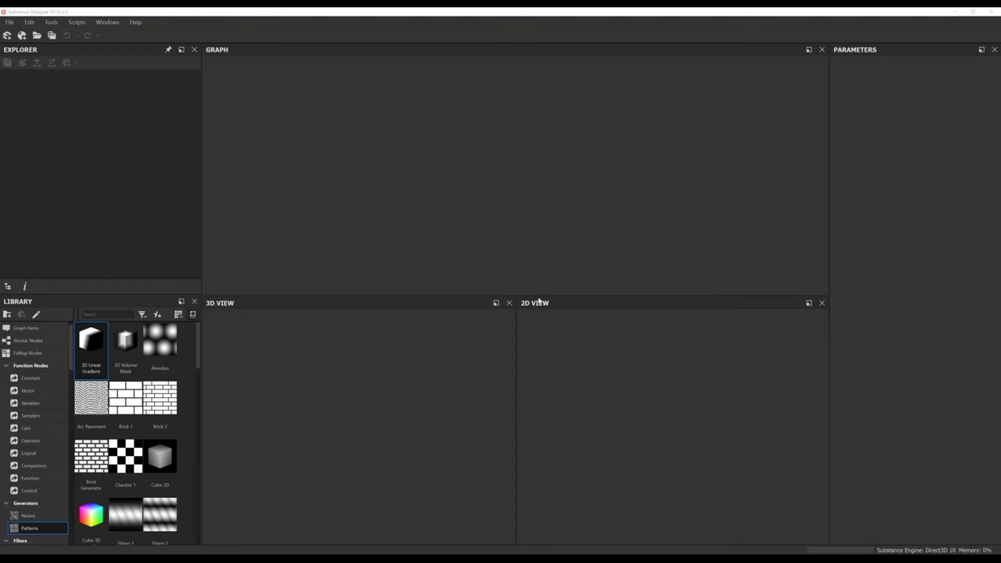
- Enlarge the graph view by lowering the divider between it and the 3D and 2D views
left_click_drag(535, 298, 542, 321)
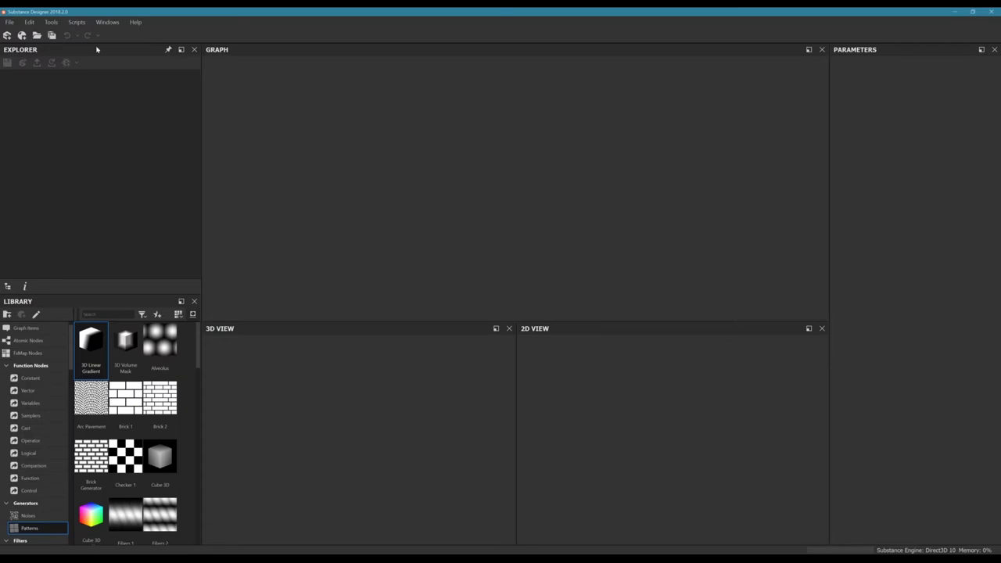
left_click(10, 22)
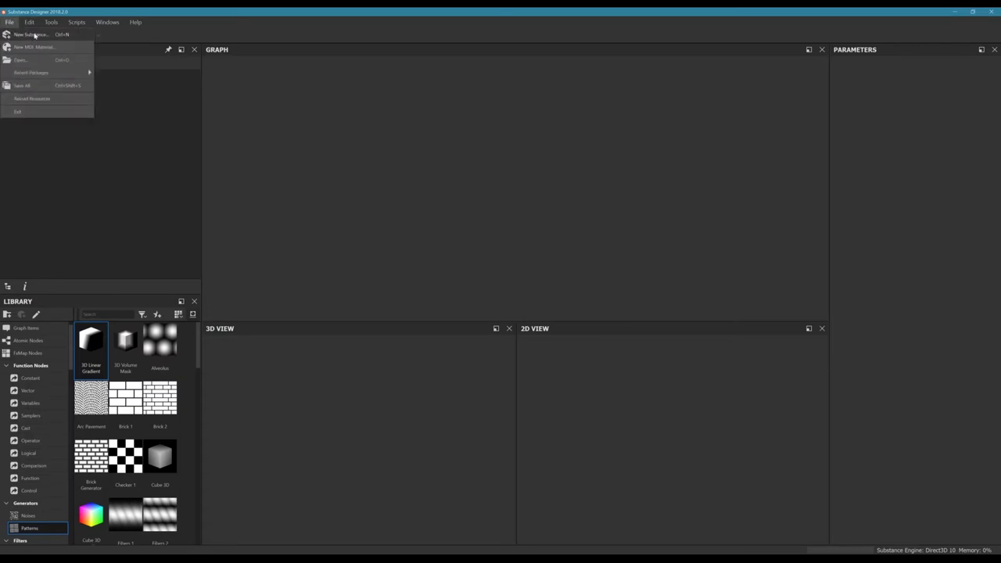
left_click(54, 35)
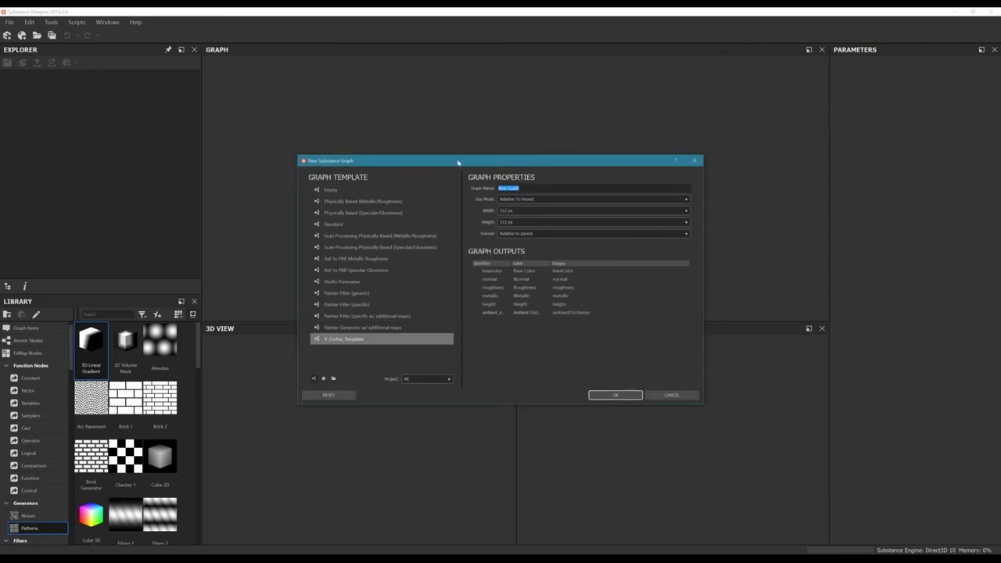
left_click_drag(458, 161, 427, 150)
left_click_drag(493, 150, 456, 169)
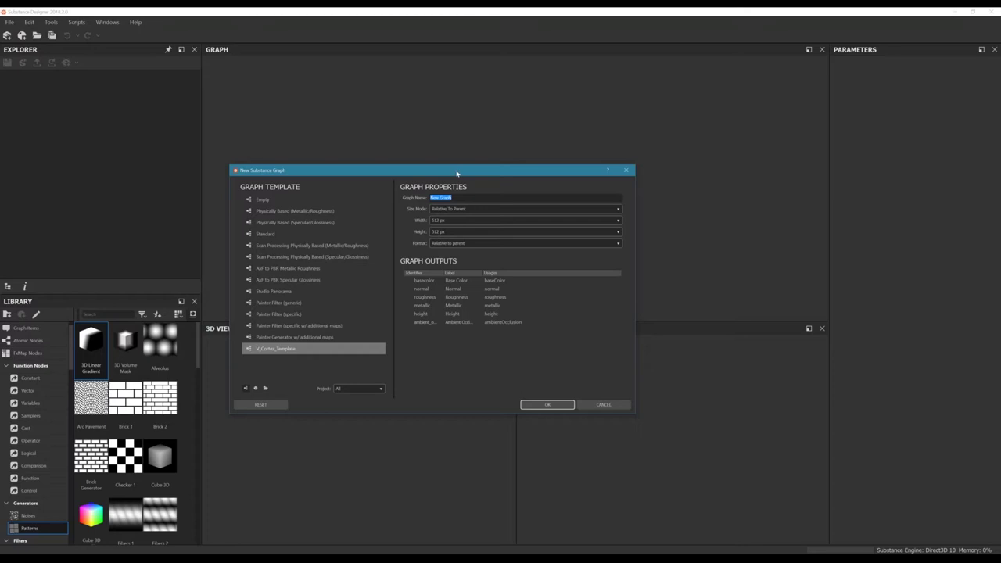
left_click_drag(530, 170, 458, 170)
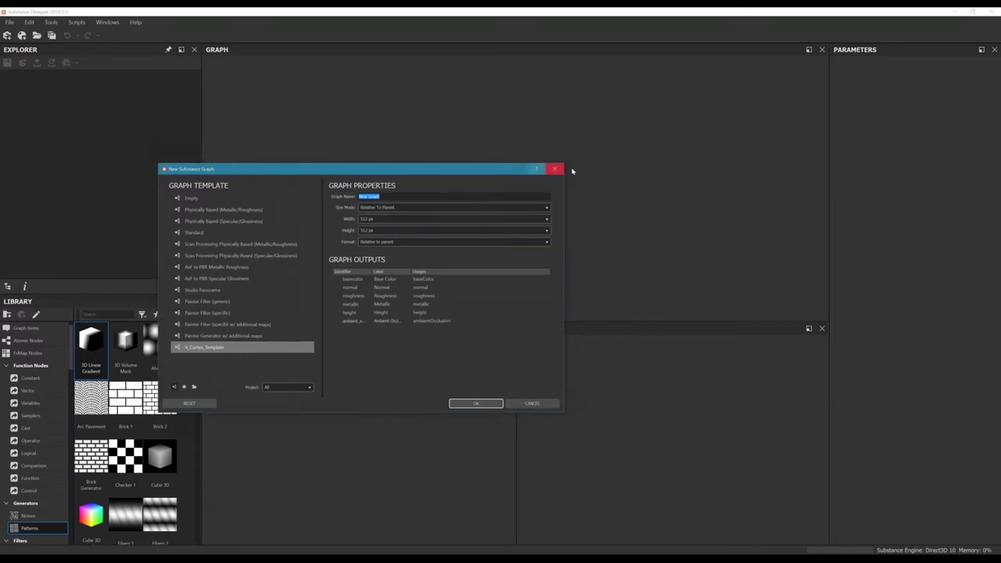
left_click(558, 168)
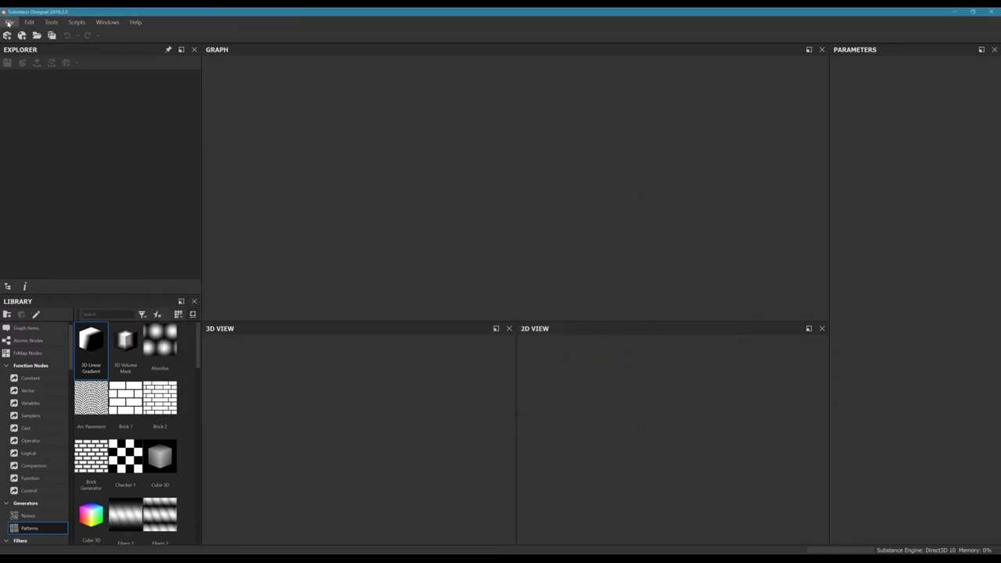
- Start opening an existing package and look through the files in the Substance Designer Materials folder
left_click(9, 22)
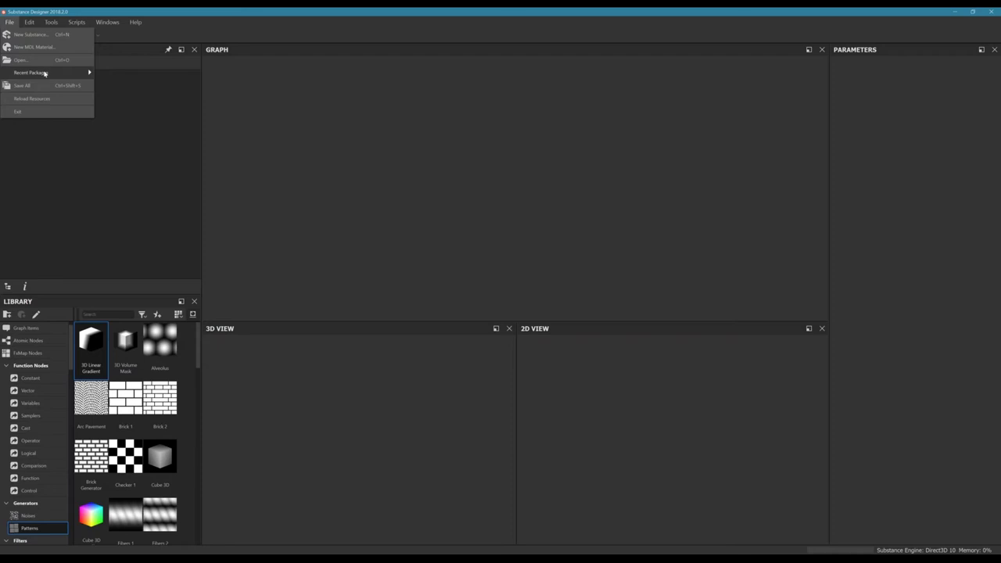
left_click(46, 63)
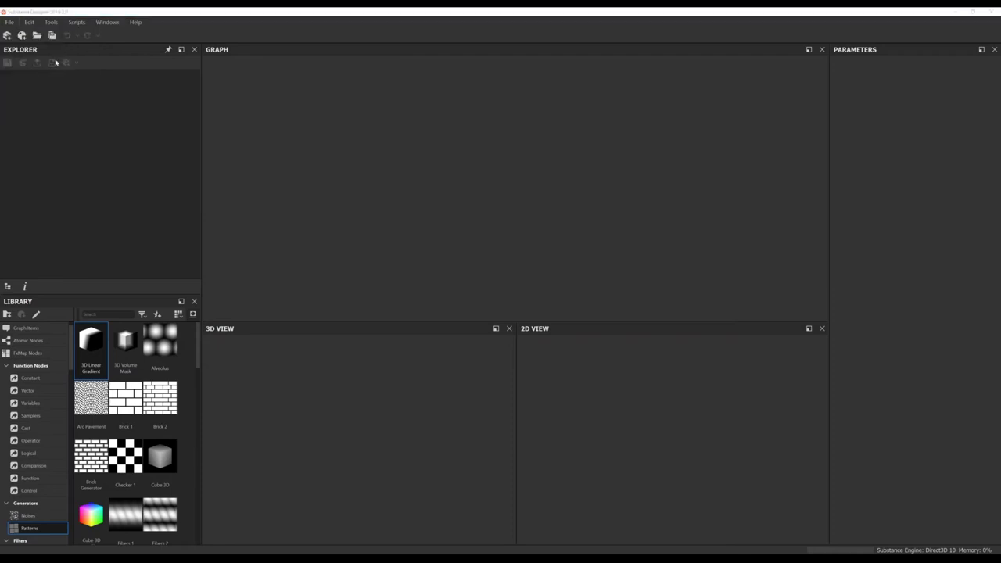
scroll(493, 180, "down", 3)
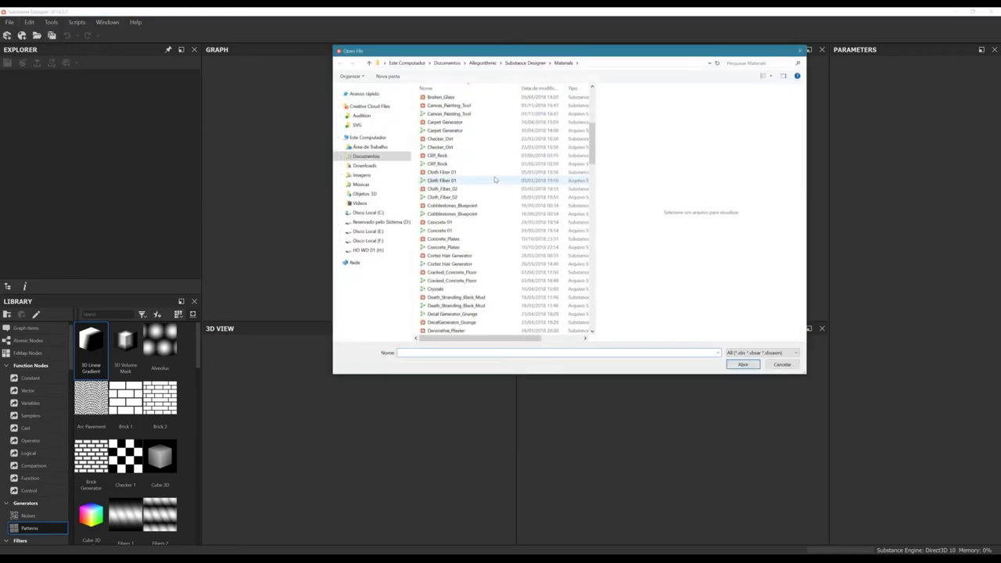
scroll(494, 180, "down", 10)
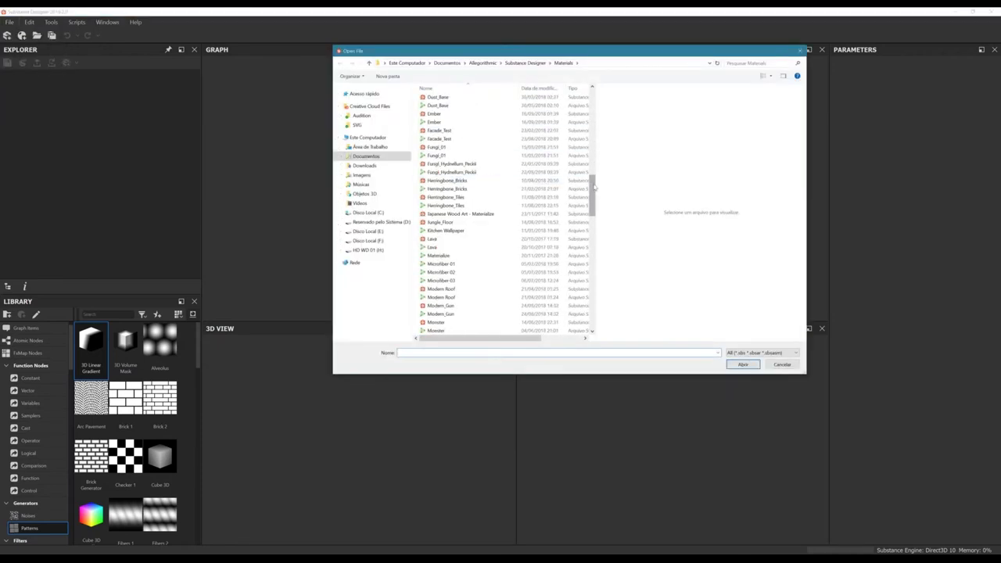
scroll(594, 181, "up", 8)
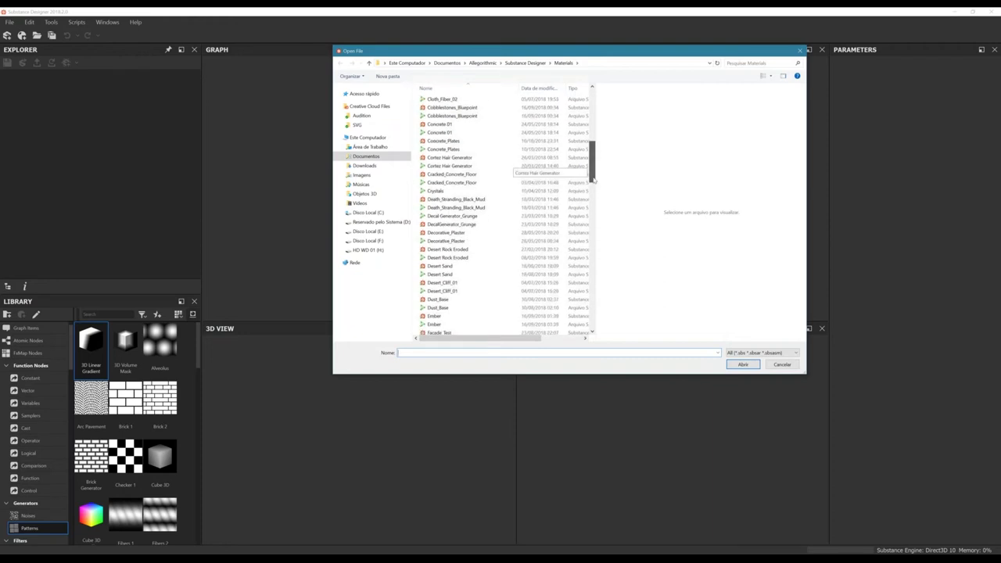
scroll(594, 179, "down", 5)
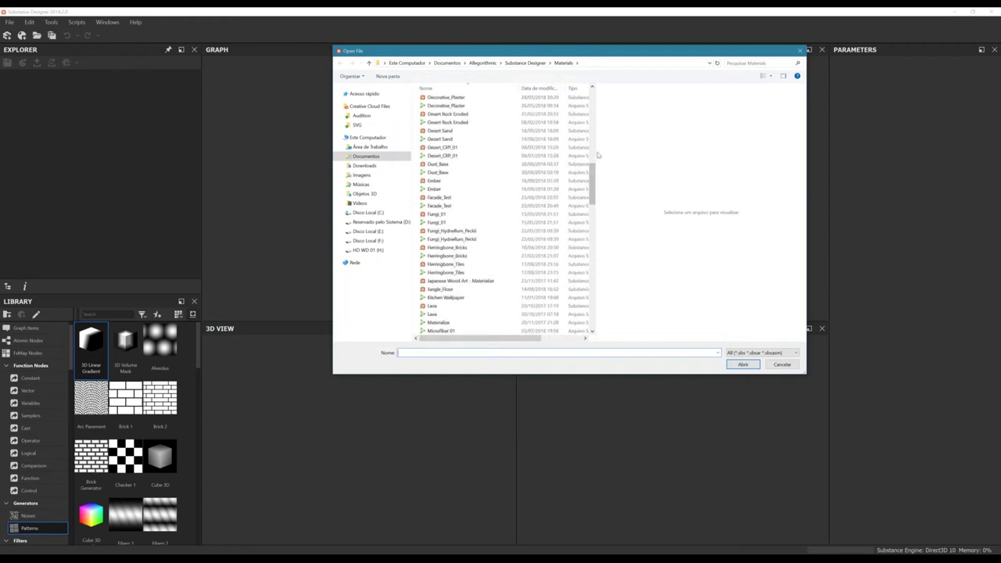
left_click_drag(598, 155, 623, 160)
scroll(618, 207, "down", 4)
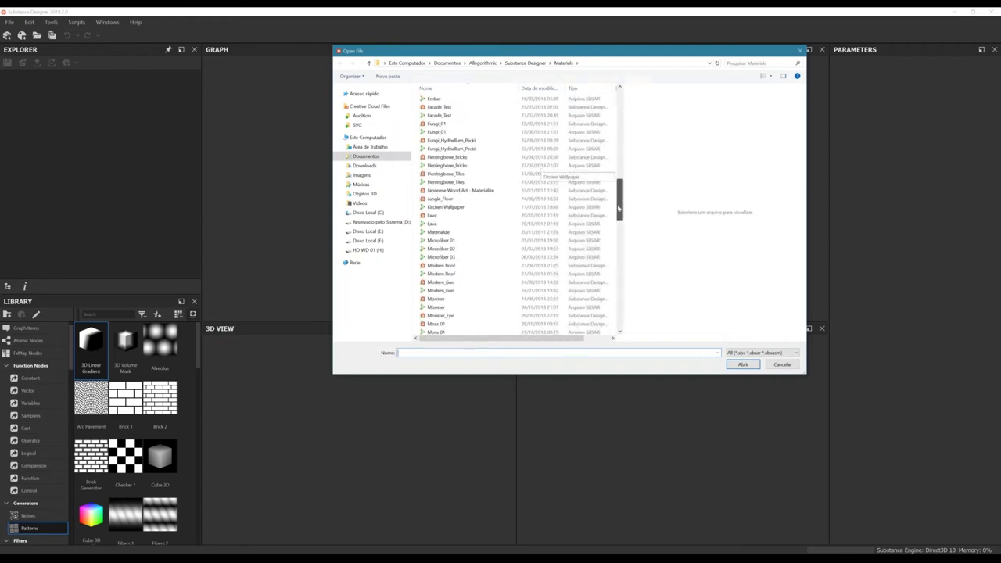
scroll(619, 207, "down", 15)
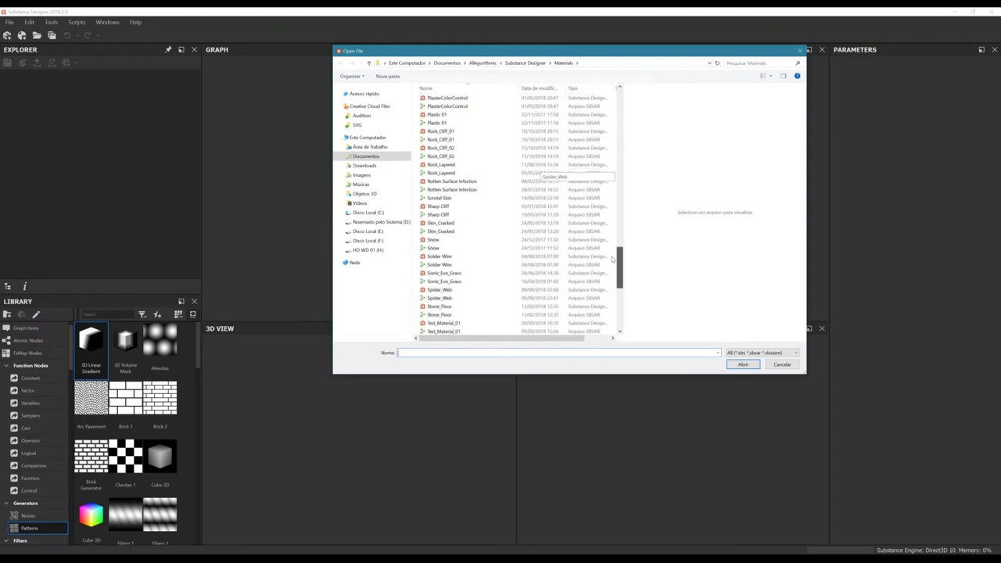
scroll(612, 260, "down", 3)
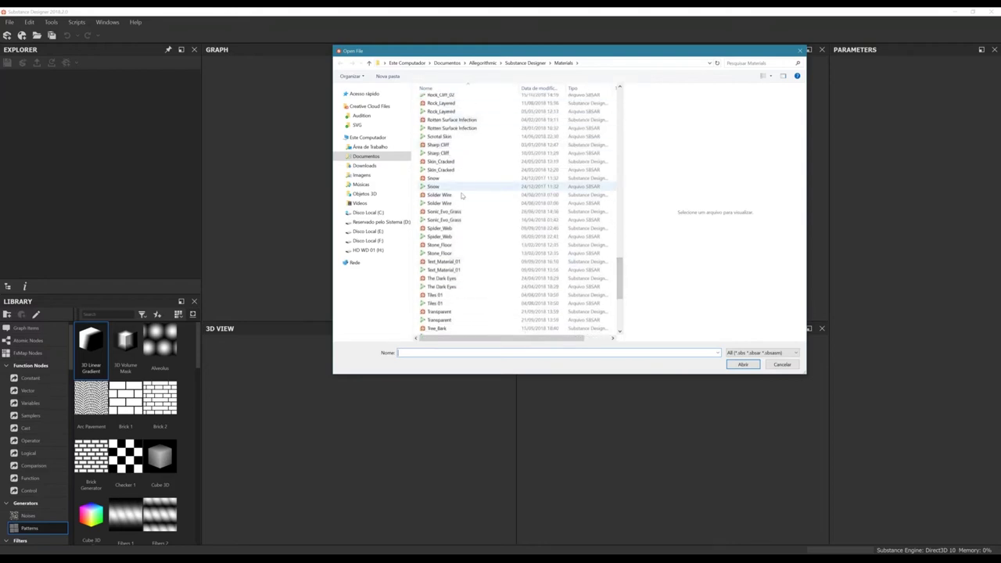
scroll(452, 286, "up", 2)
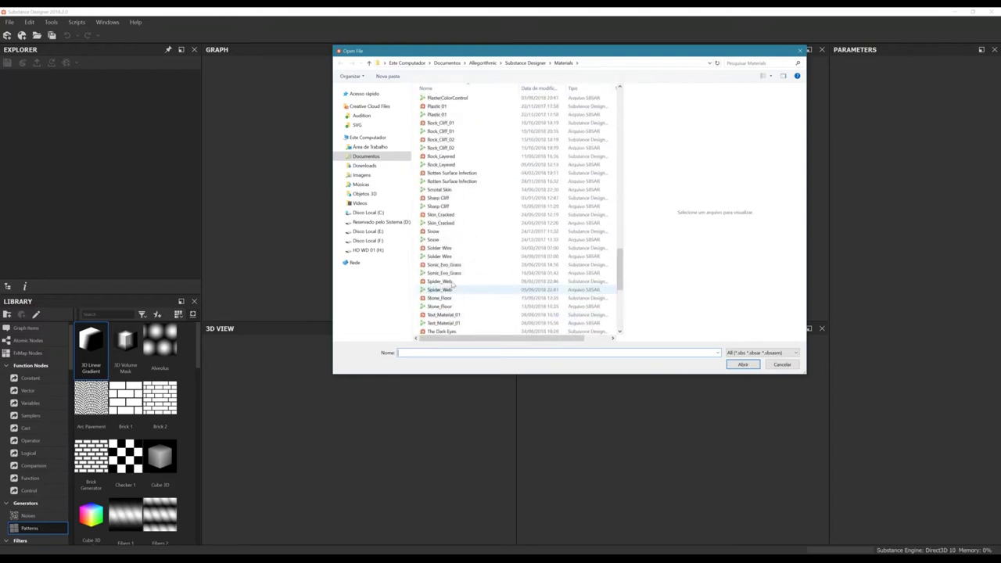
scroll(452, 285, "up", 15)
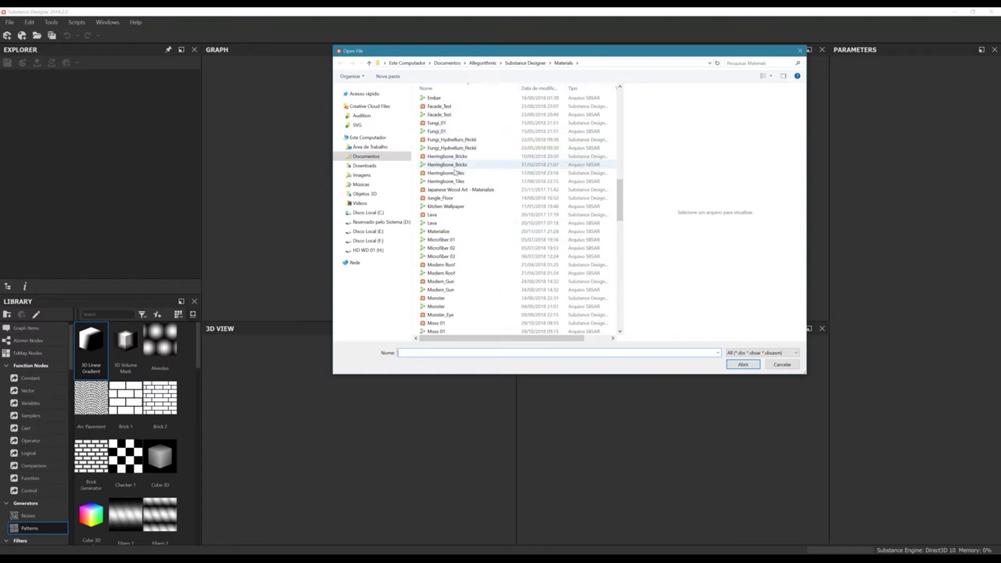
scroll(455, 172, "up", 15)
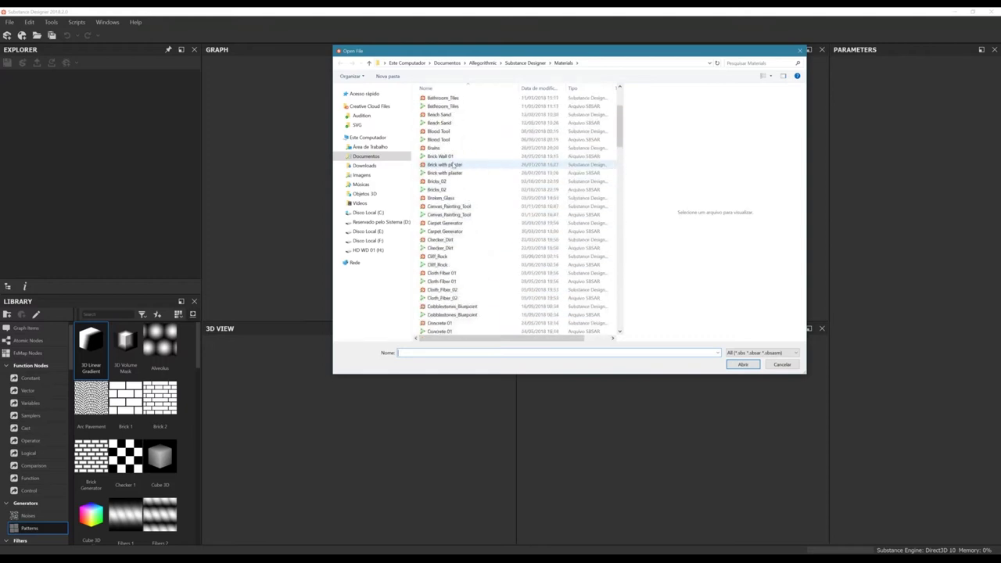
scroll(452, 168, "up", 1)
scroll(442, 215, "up", 3)
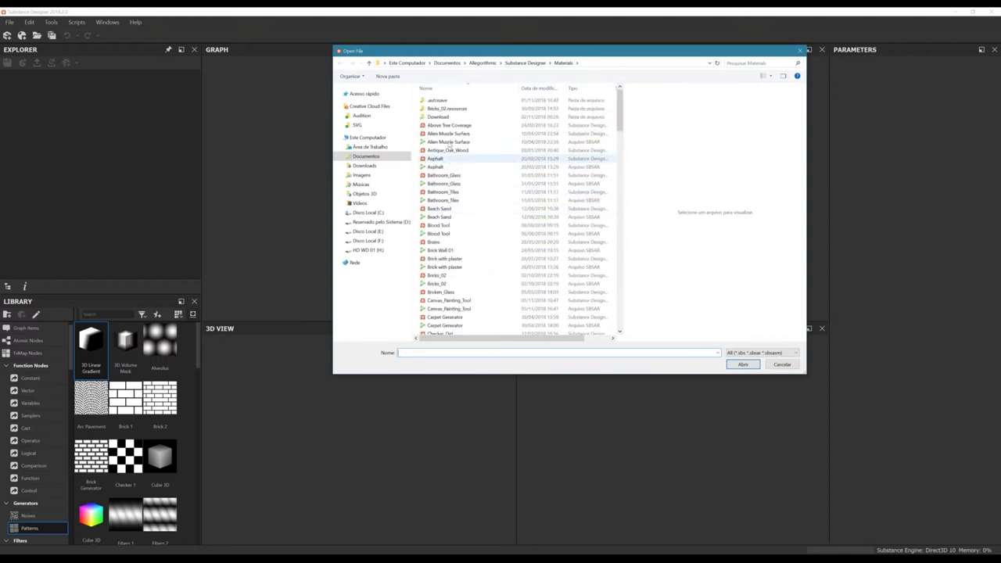
scroll(453, 177, "down", 6)
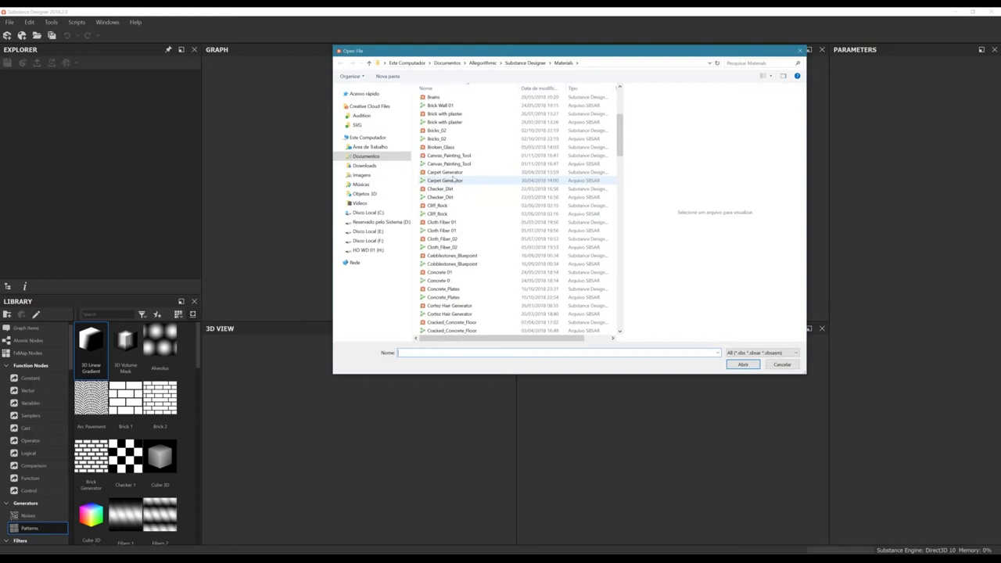
scroll(446, 188, "down", 12)
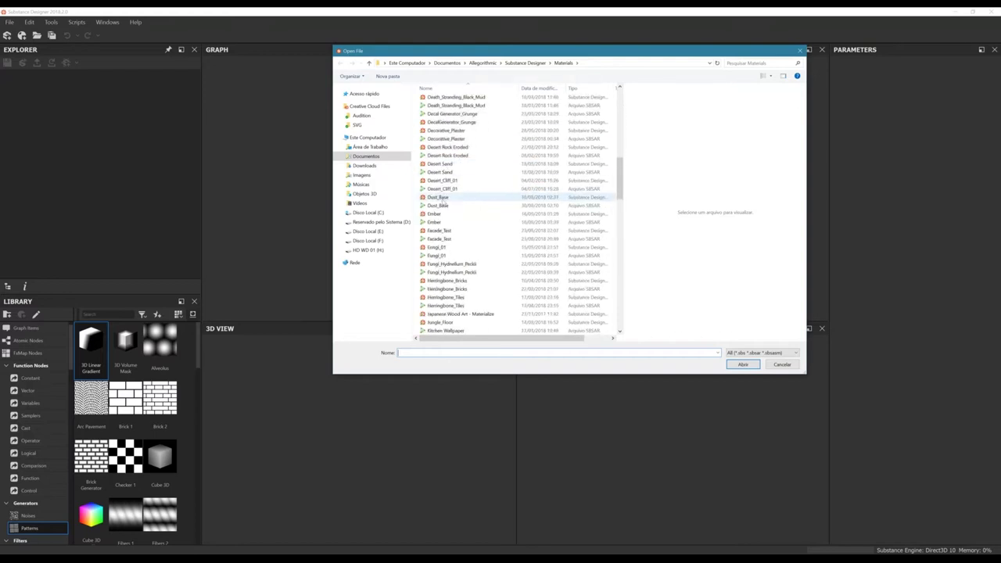
scroll(440, 205, "down", 5)
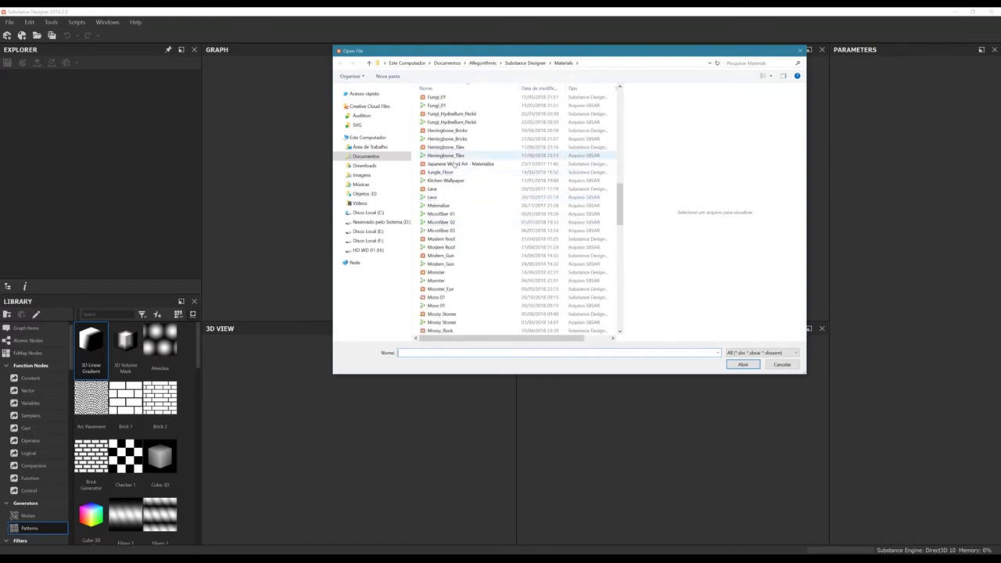
scroll(452, 190, "down", 10)
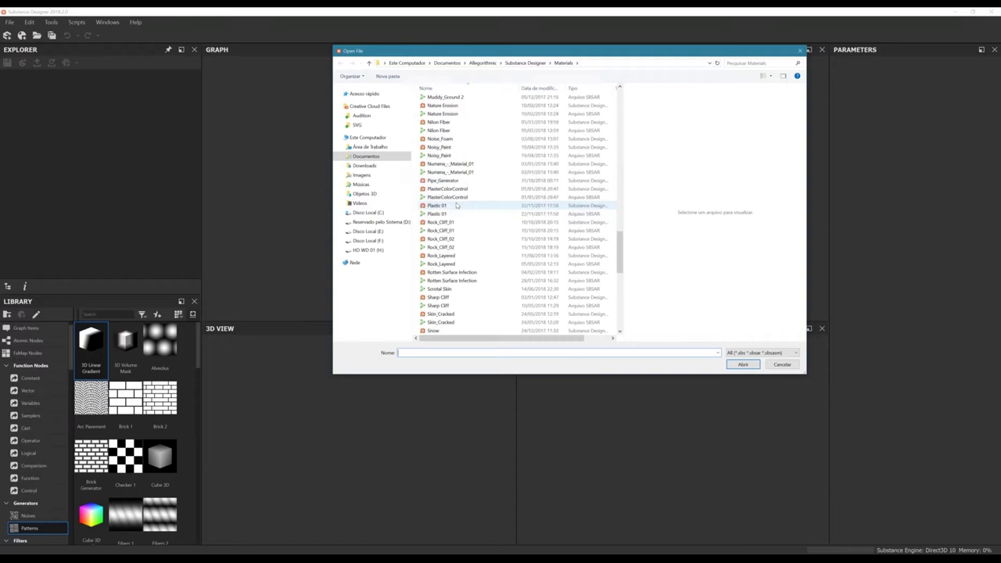
scroll(456, 206, "down", 1)
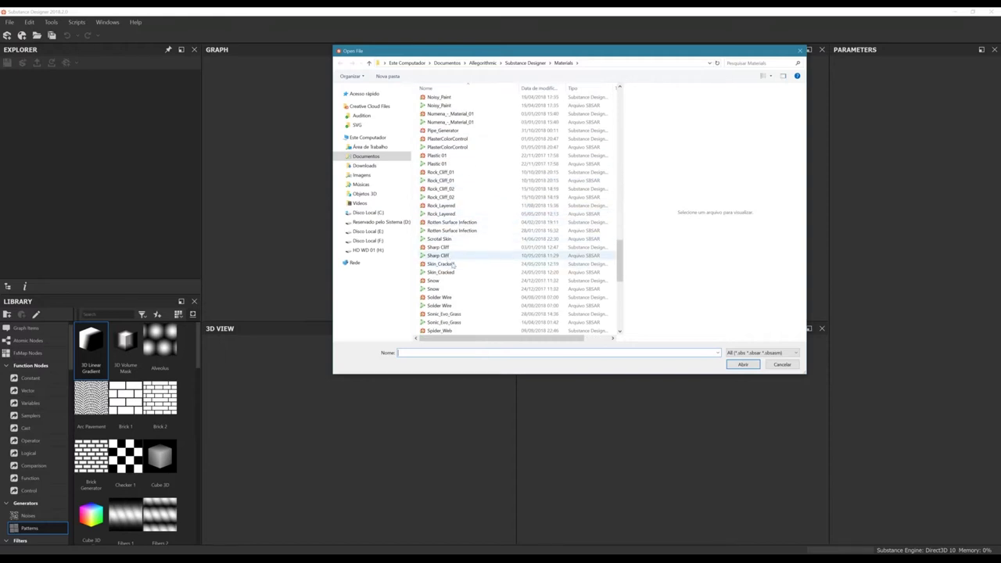
scroll(450, 245, "down", 3)
- Open the Tree_Bark.sbs package from the Materials folder and accept its update to the current file format
left_click(446, 231)
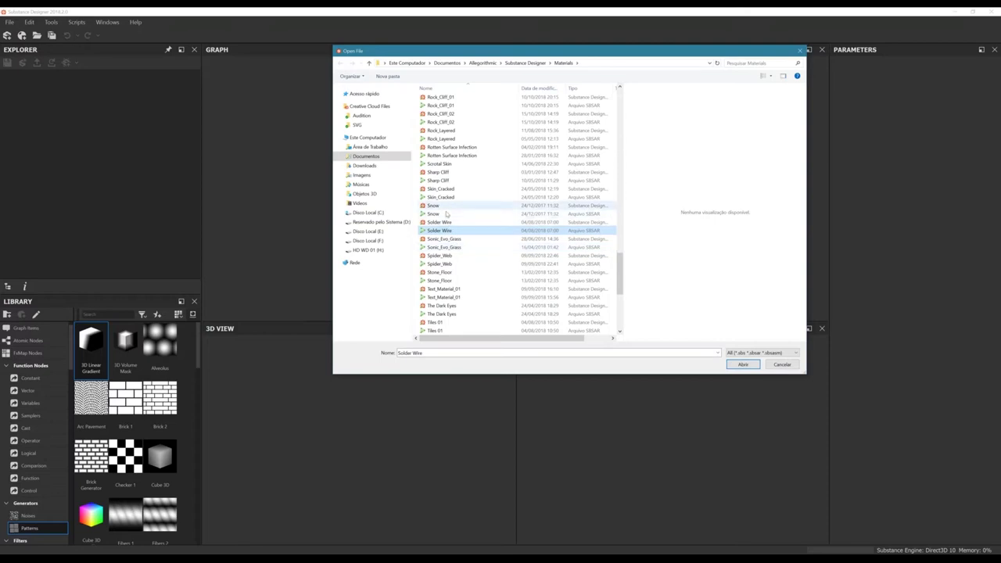
left_click(444, 213)
left_click(451, 197)
scroll(455, 190, "down", 3)
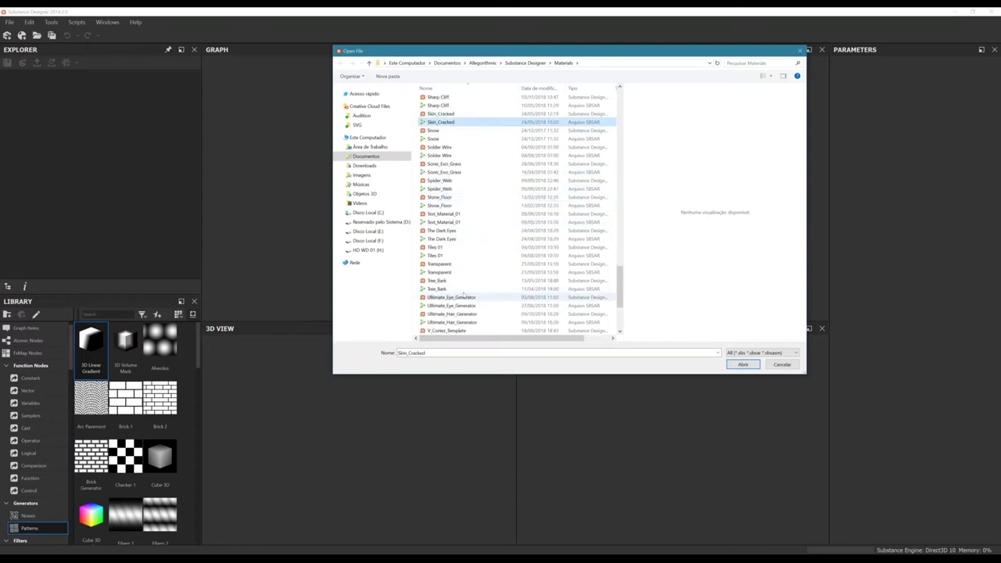
left_click(469, 280)
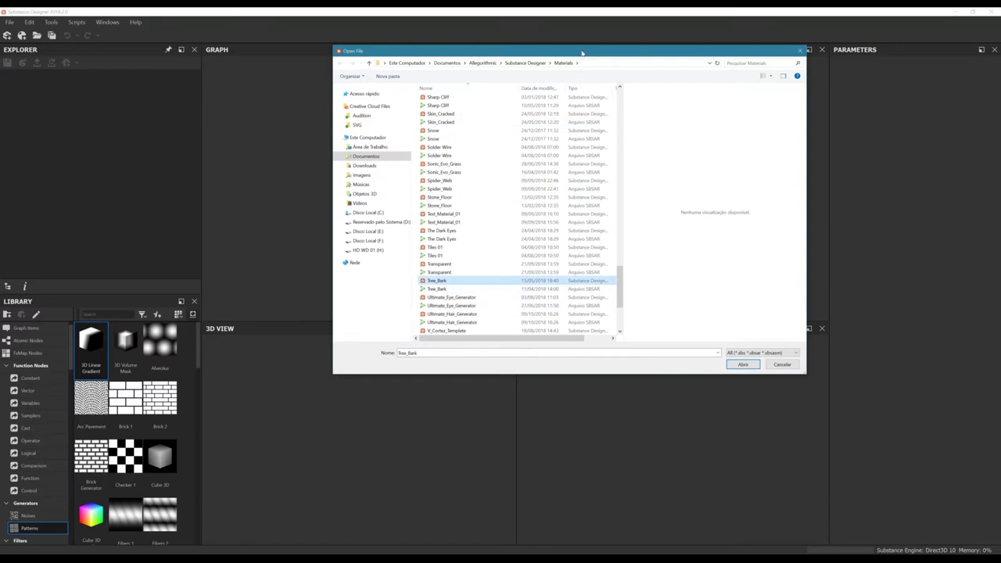
left_click_drag(583, 52, 440, 59)
left_click(603, 373)
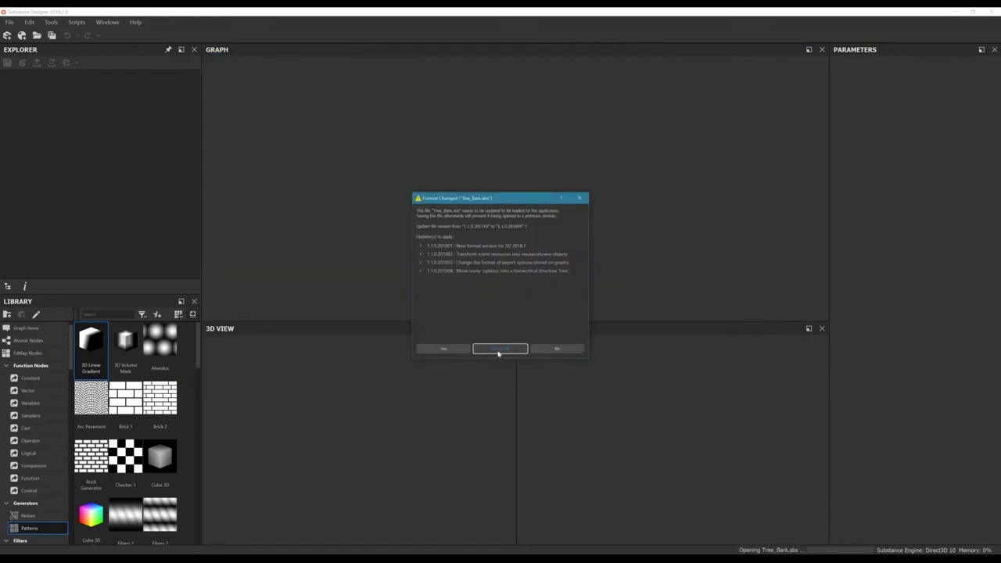
left_click(460, 348)
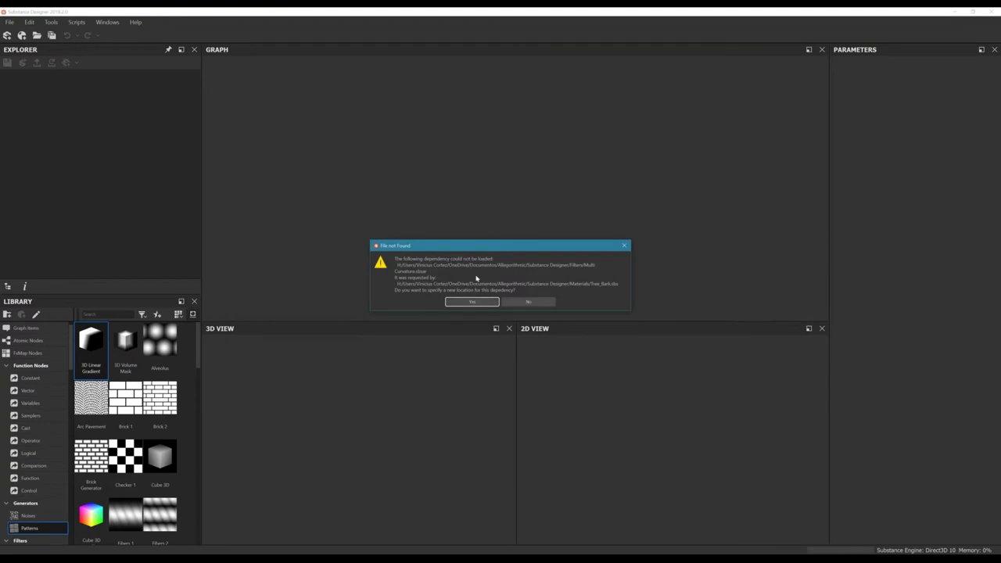
- Agree to specify a new location for the missing Multi Curvature dependency and look through the Materials folder for it
left_click_drag(459, 243, 431, 216)
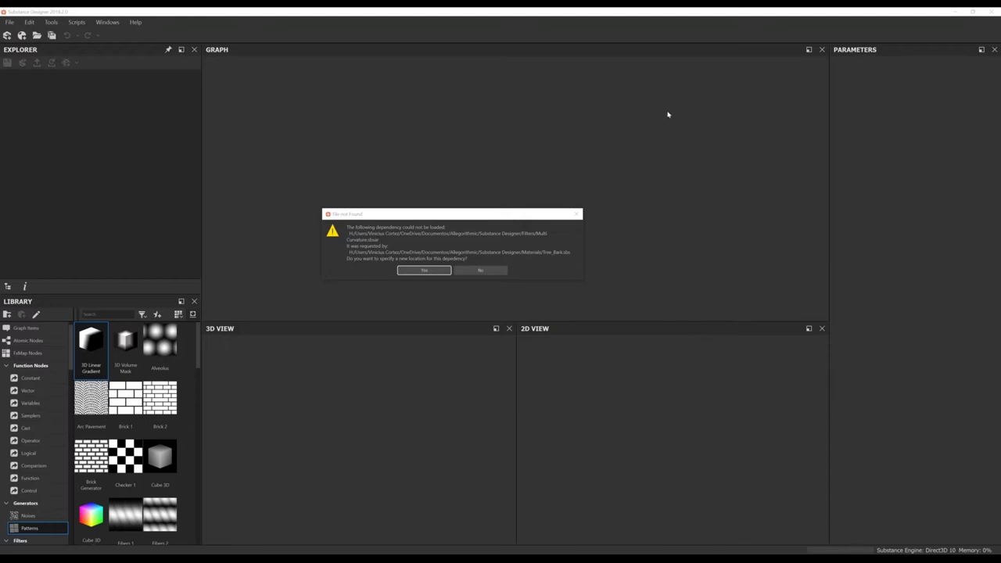
left_click_drag(397, 216, 409, 217)
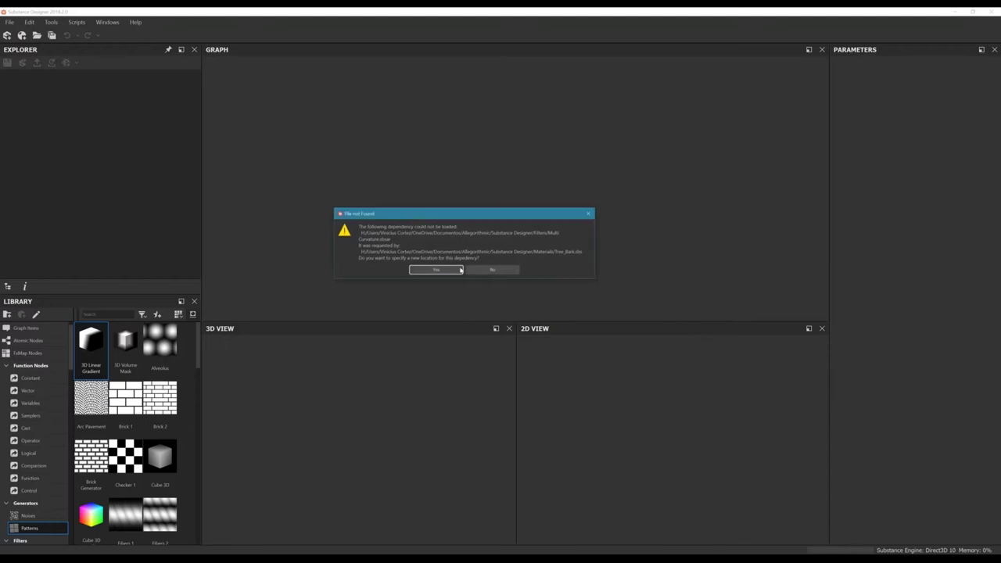
left_click(443, 269)
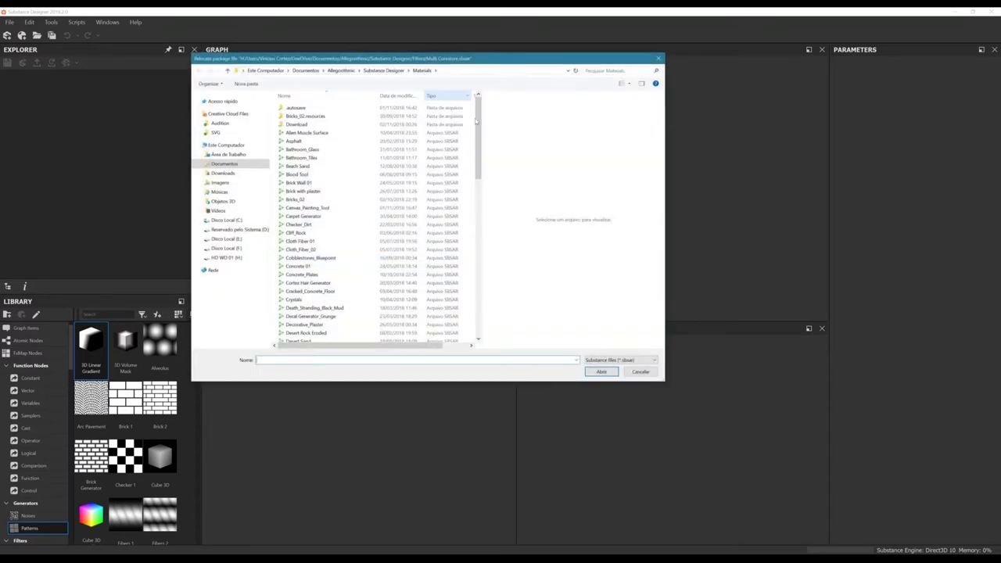
scroll(467, 264, "down", 10)
scroll(467, 264, "down", 6)
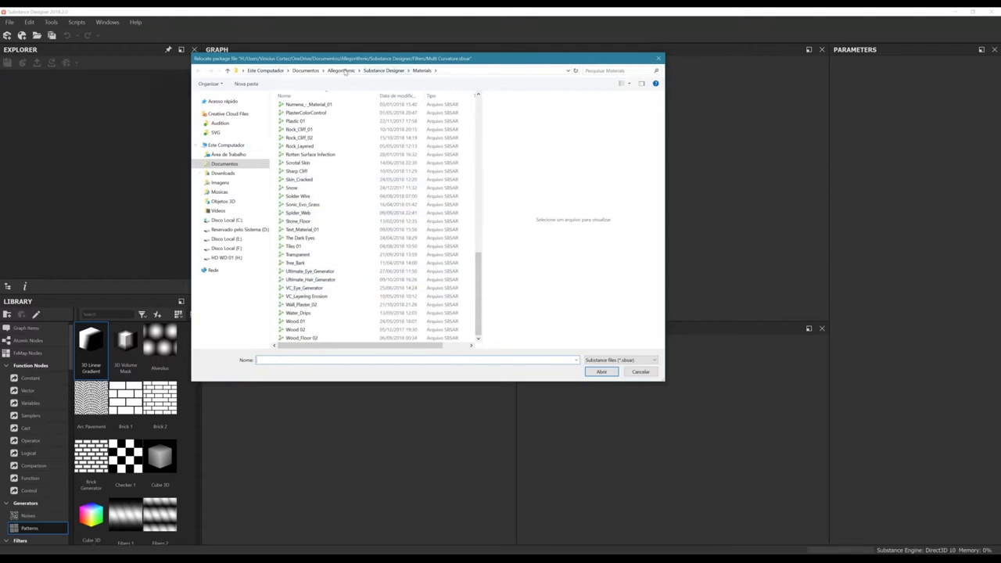
- Relocate the missing dependency to VC_Multi Curvature in the Substance Designer Filters folder and dismiss the update report
left_click(343, 71)
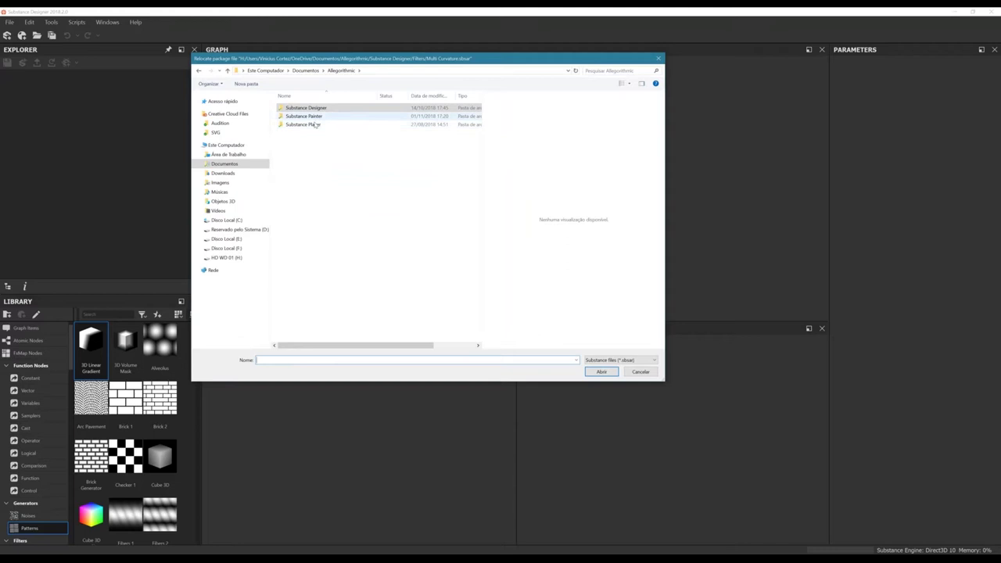
left_click(316, 110)
double_click(317, 108)
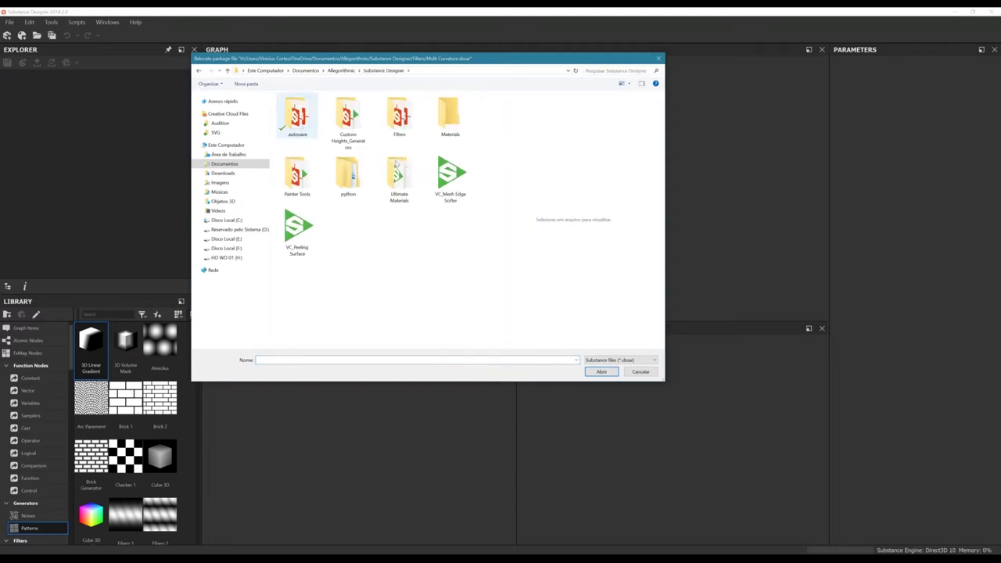
left_click(198, 70)
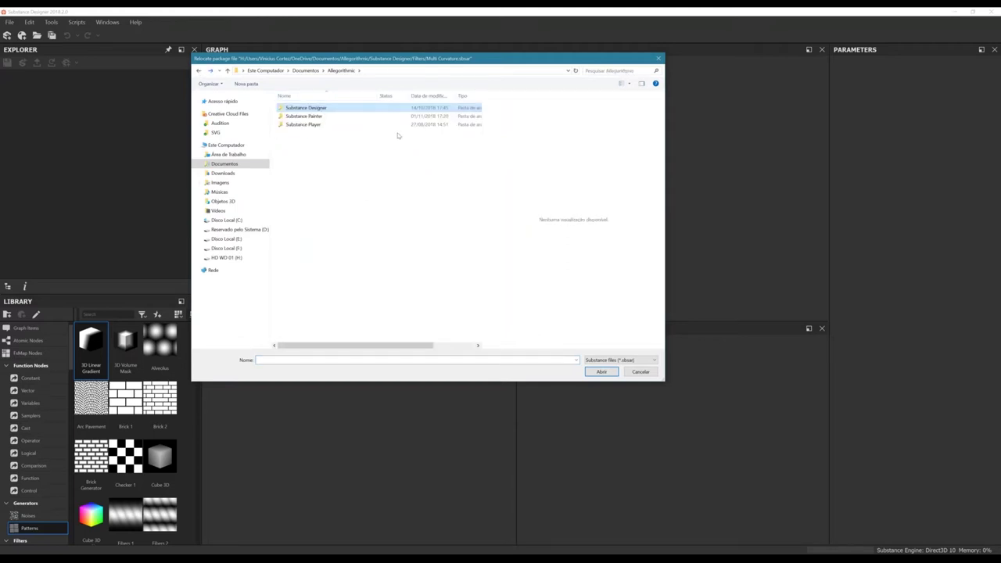
double_click(305, 108)
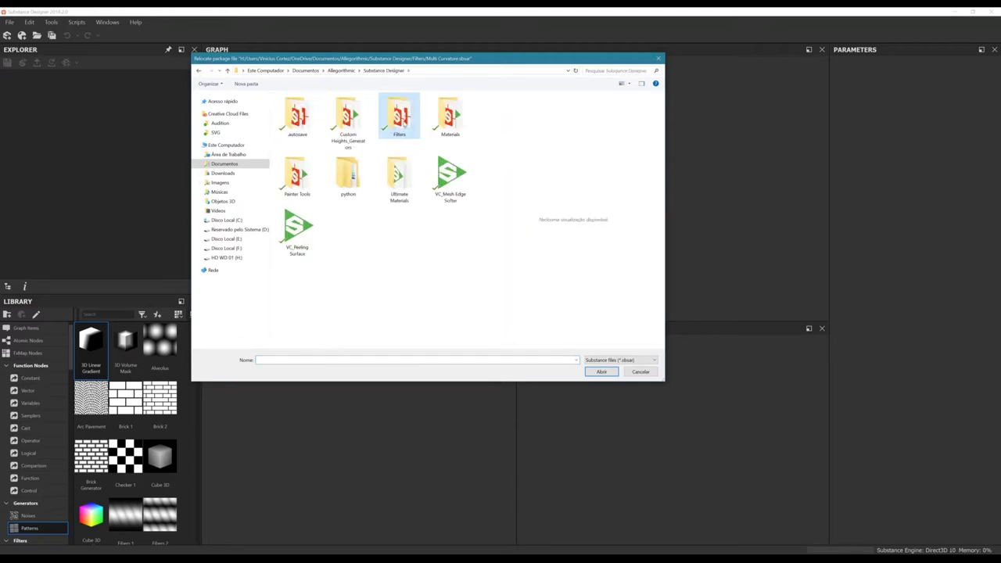
double_click(399, 117)
scroll(394, 200, "down", 2)
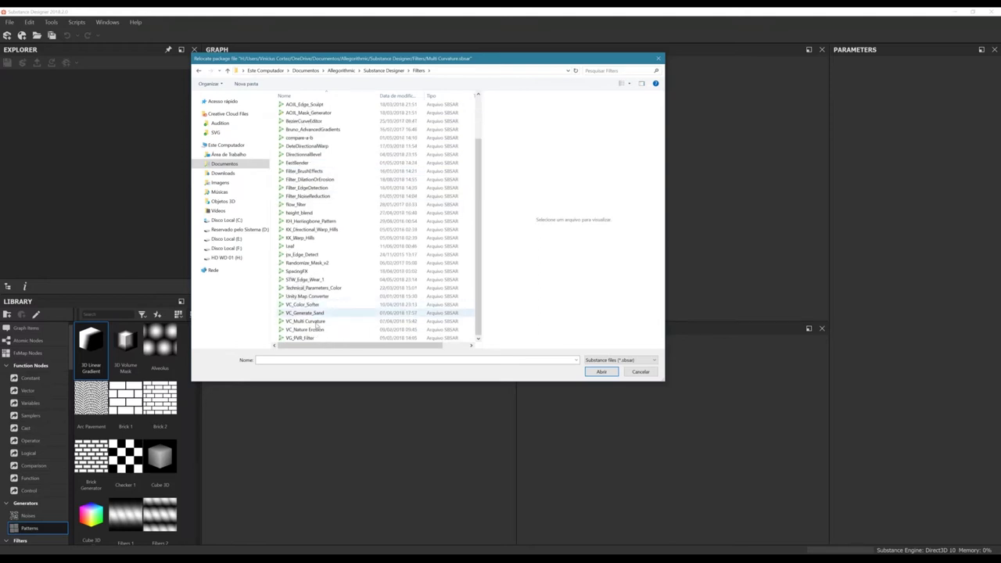
left_click(351, 320)
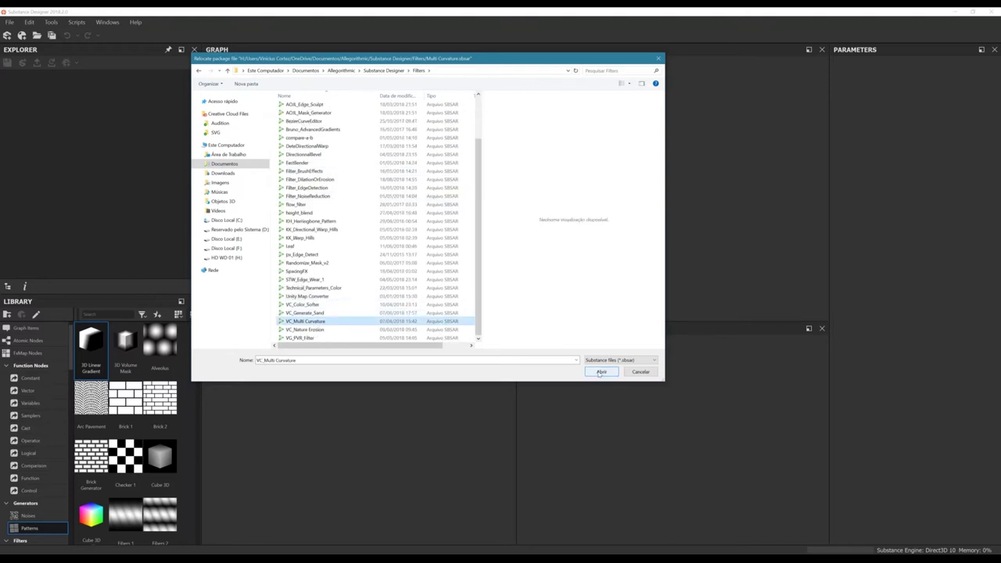
left_click(601, 372)
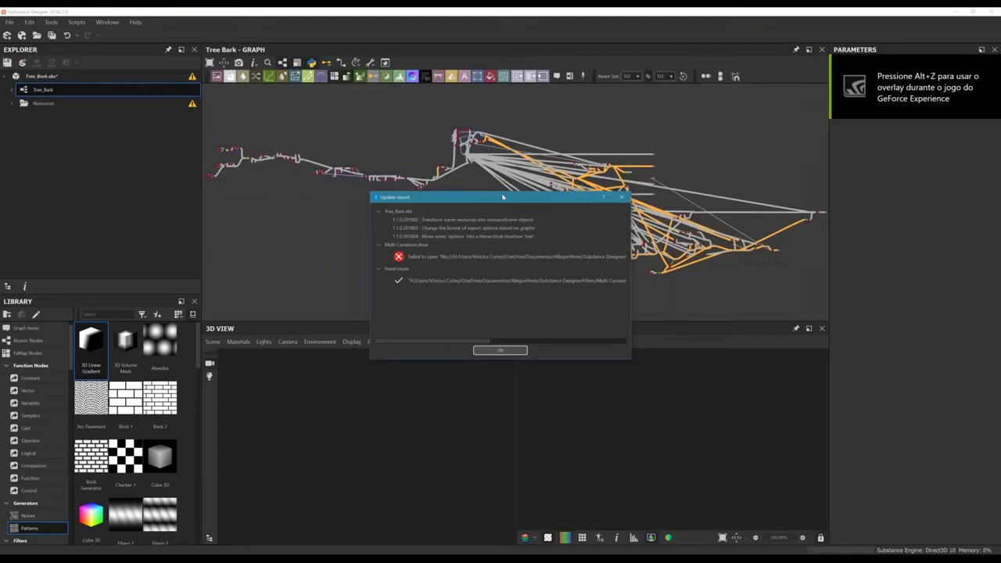
left_click_drag(422, 197, 368, 197)
left_click(445, 349)
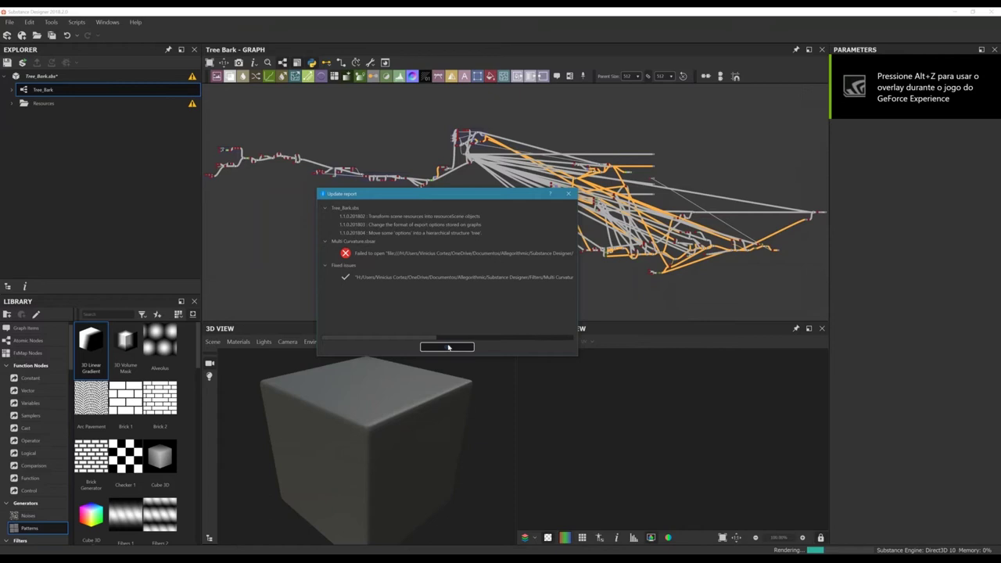
- Examine the start of the Tree Bark graph and the bark surface up close in the 3D view under rotated lighting
middle_click_drag(437, 201, 516, 236)
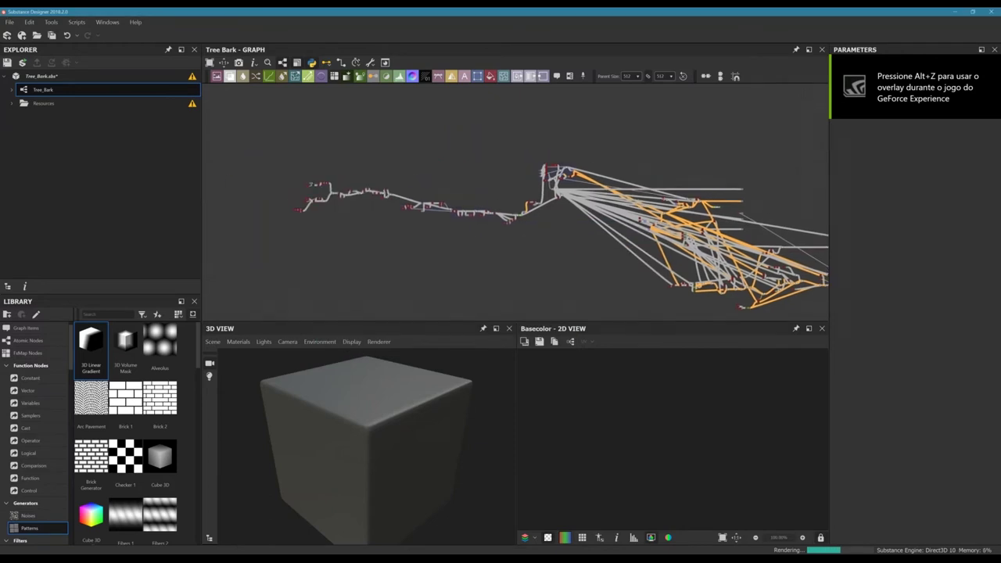
scroll(322, 204, "up", 6)
middle_click_drag(332, 190, 470, 245)
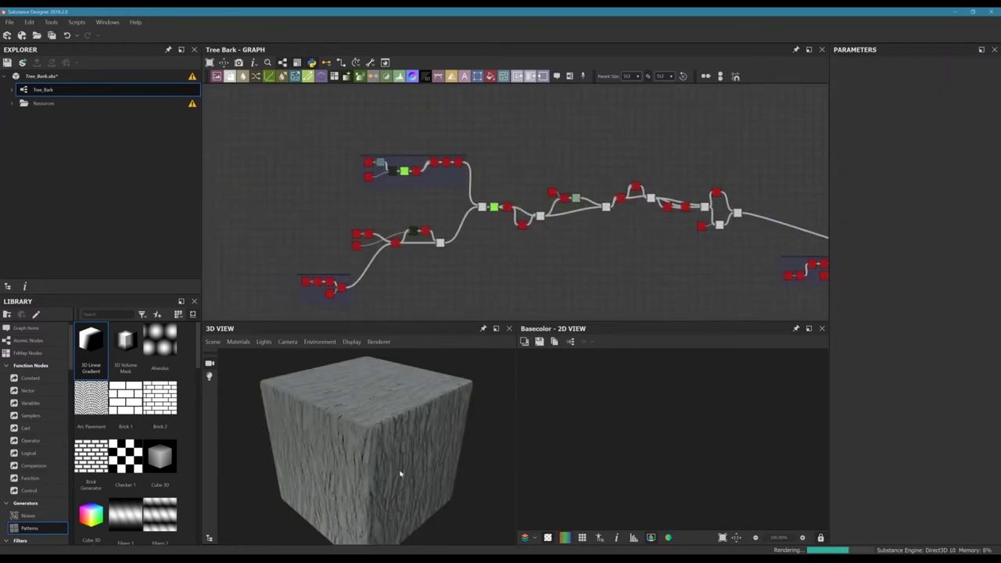
left_click_drag(402, 474, 373, 440)
scroll(373, 440, "up", 7)
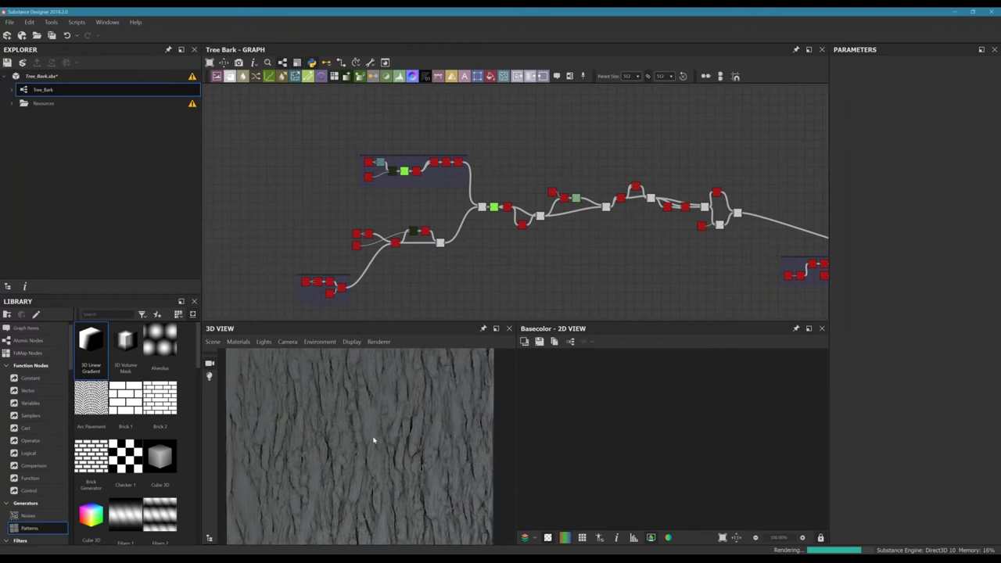
left_click(448, 250)
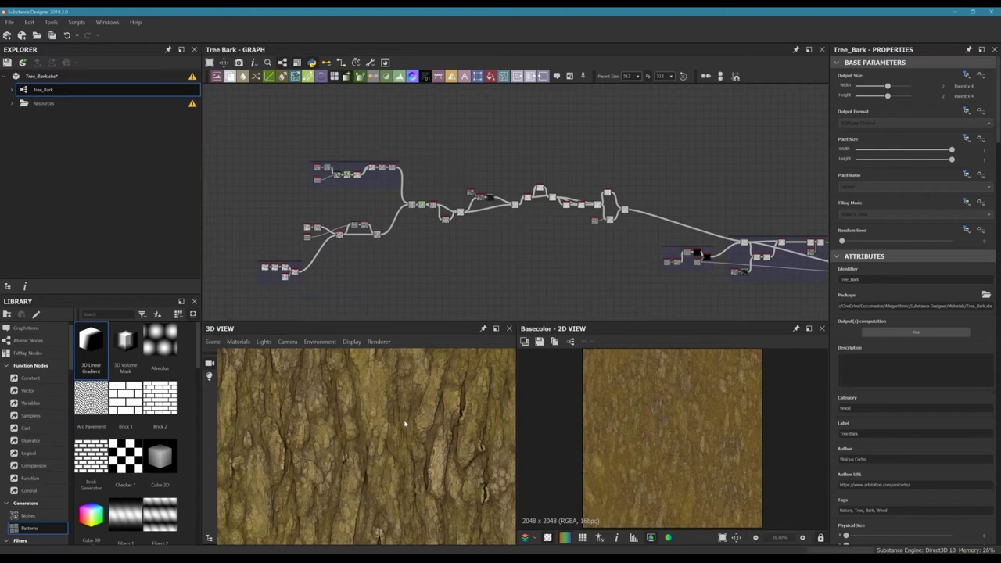
left_click_drag(395, 420, 401, 421)
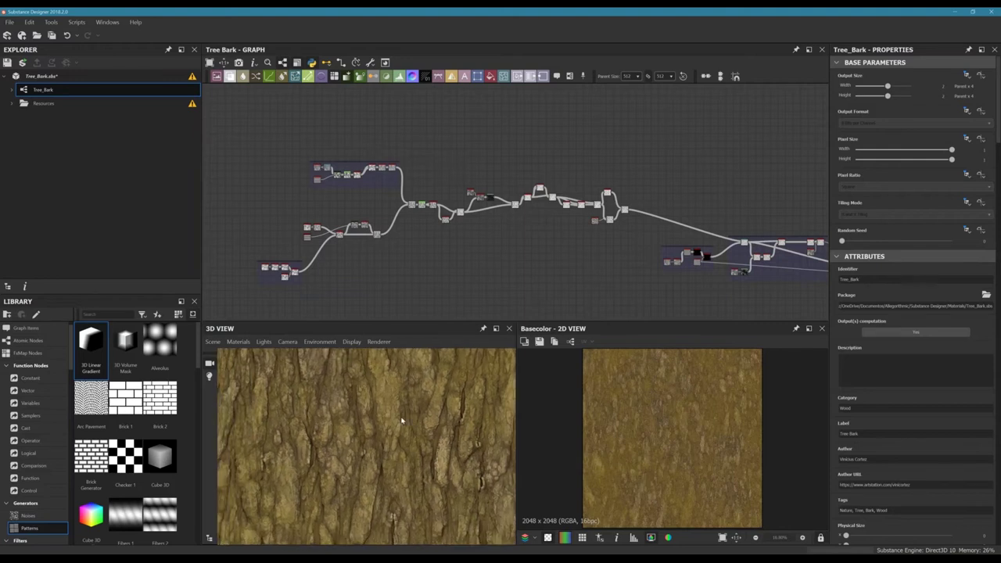
right_click_drag(368, 421, 456, 406, "ctrl+shift")
- Look along the node chain and move the framed node group at the start of the graph slightly down
middle_click_drag(494, 280, 262, 222)
scroll(438, 240, "down", 3)
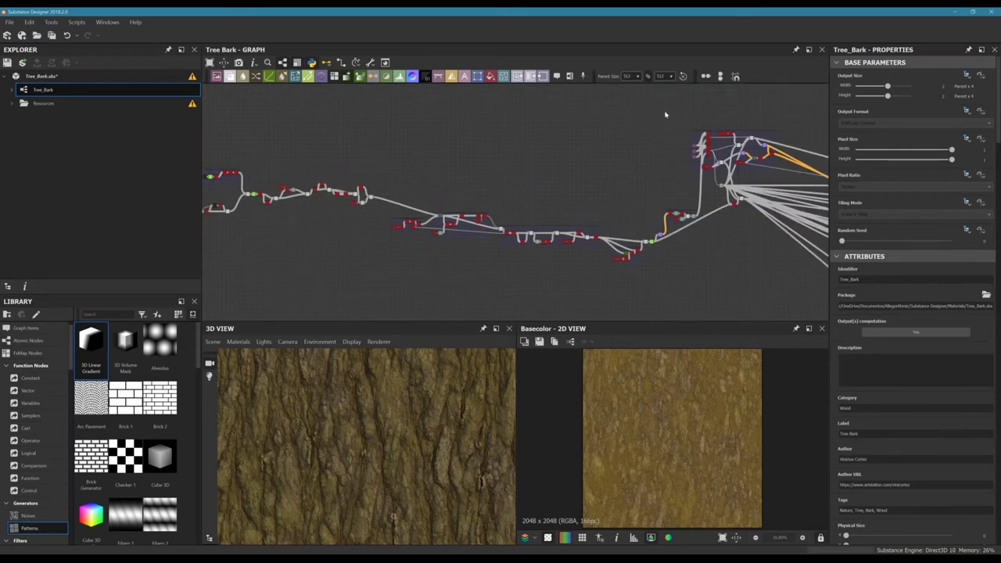
scroll(391, 181, "up", 3)
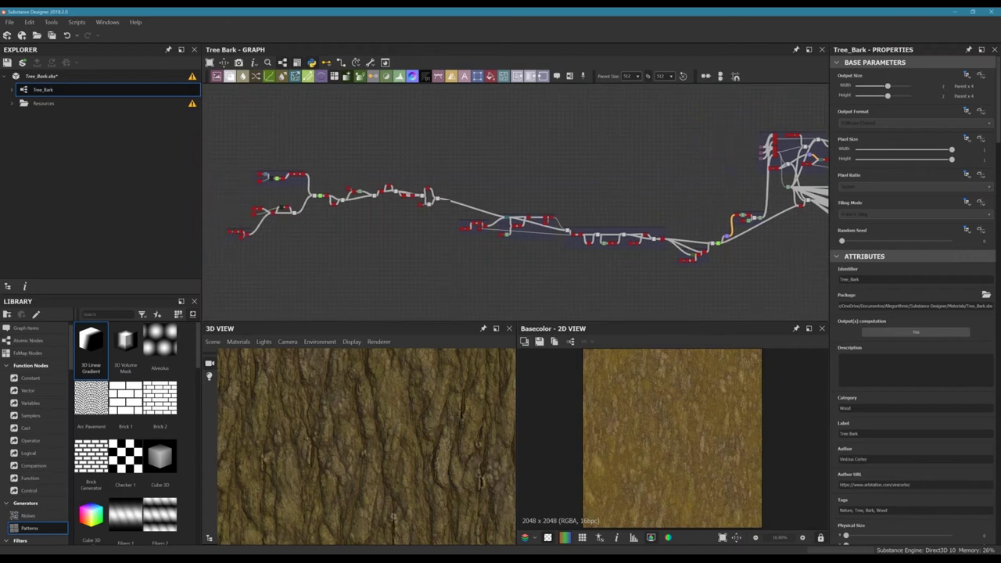
scroll(391, 181, "up", 5)
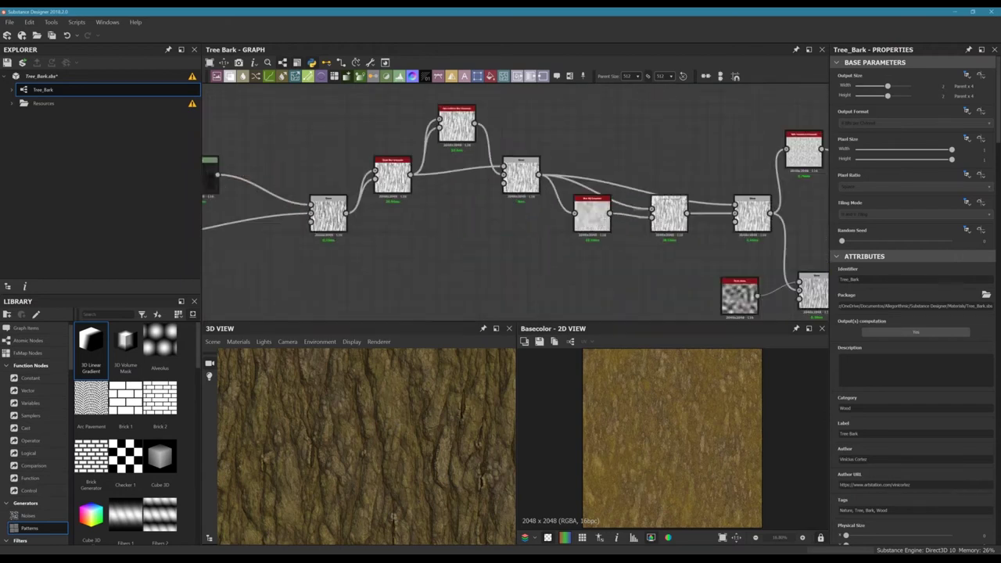
scroll(573, 230, "down", 5)
scroll(484, 226, "up", 2)
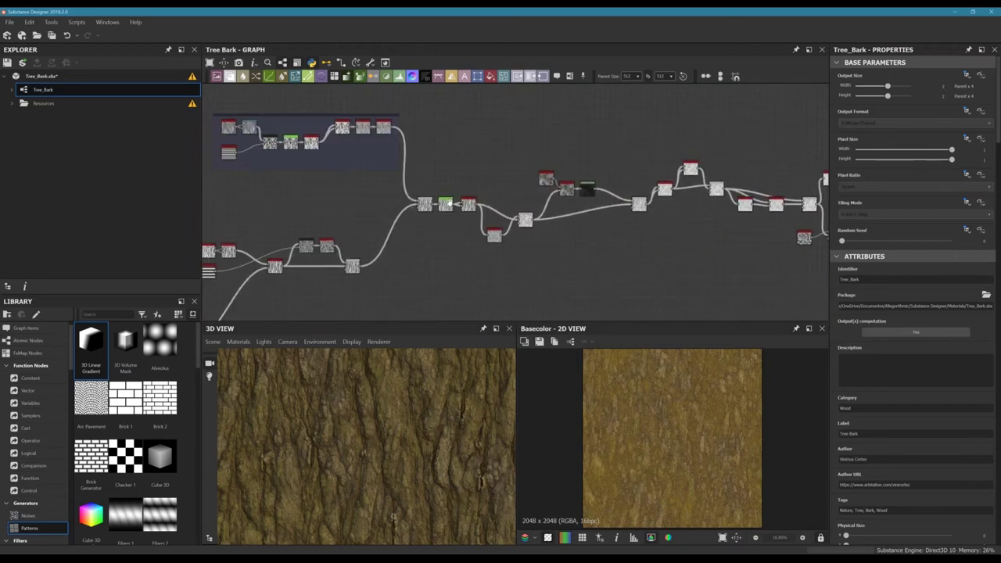
scroll(484, 226, "up", 1)
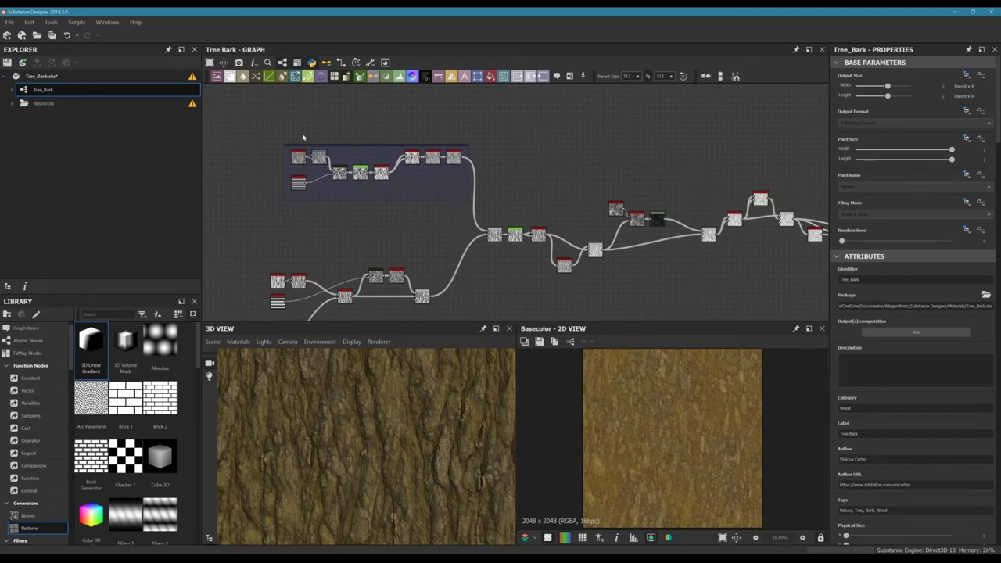
left_click_drag(338, 144, 329, 178)
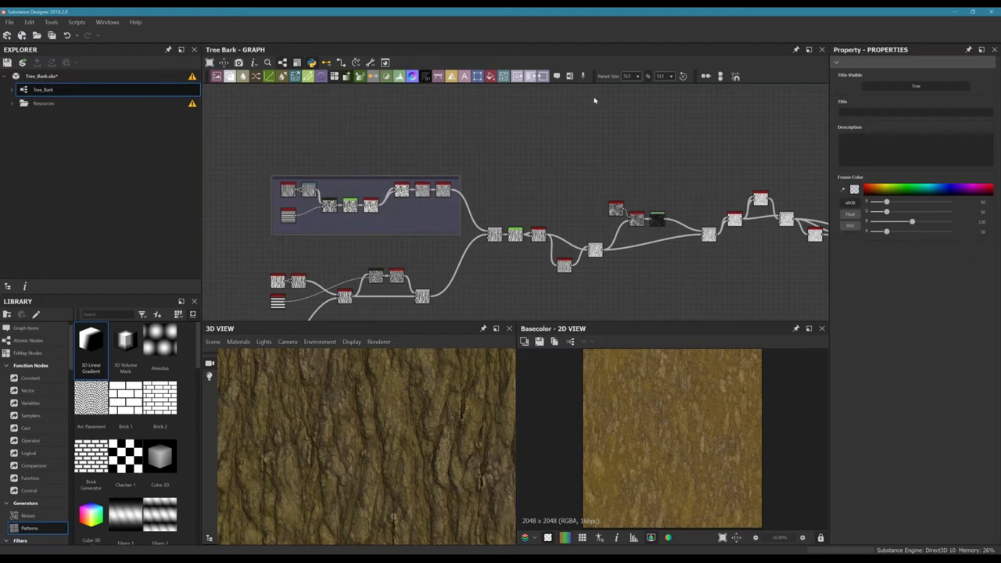
middle_click_drag(425, 165, 502, 149)
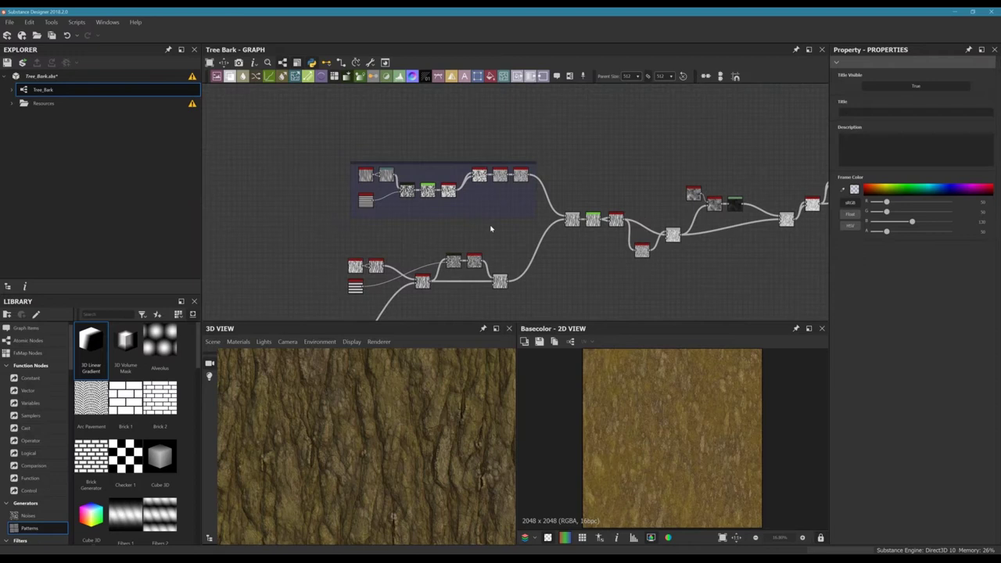
middle_click_drag(505, 258, 466, 248)
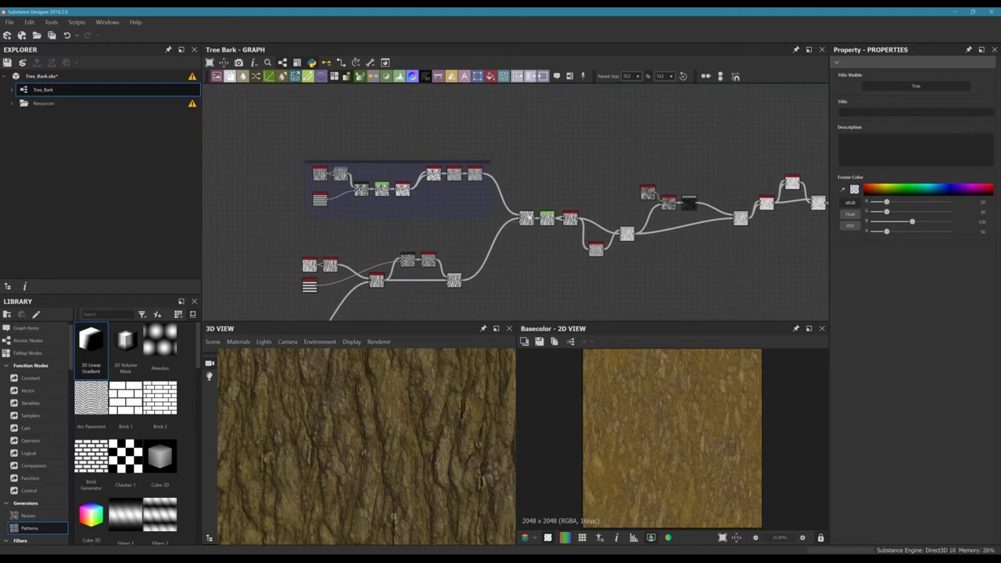
- Preview the Blend node that merges the framed group with the lower branch, and examine the nodes around it
middle_click_drag(594, 222, 469, 219)
scroll(492, 276, "up", 5)
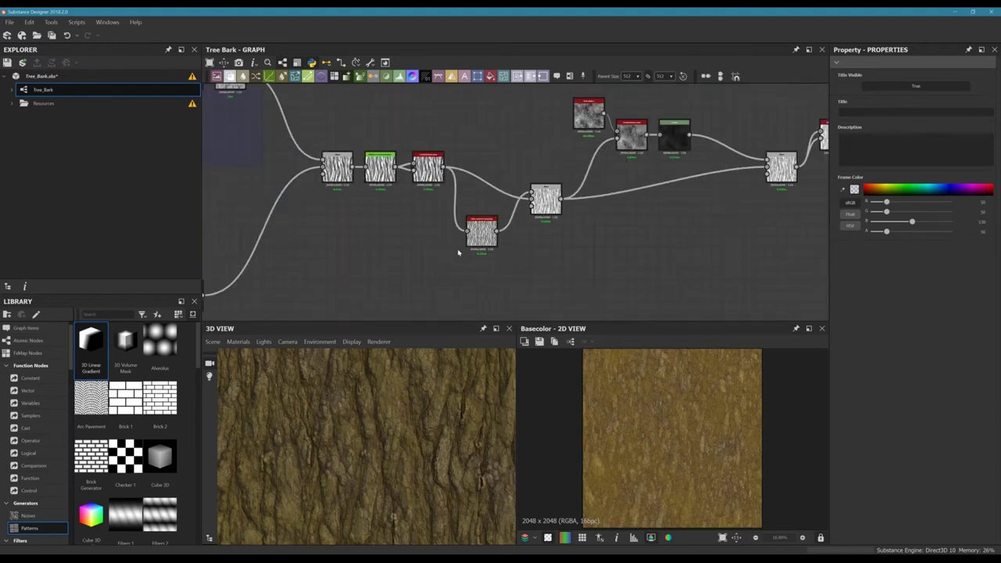
double_click(479, 221)
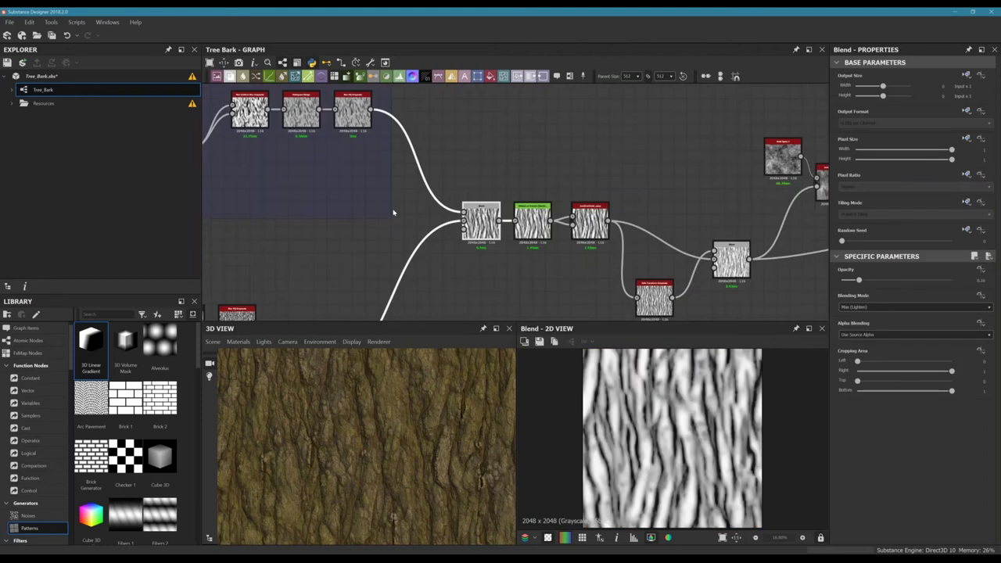
scroll(505, 192, "down", 3)
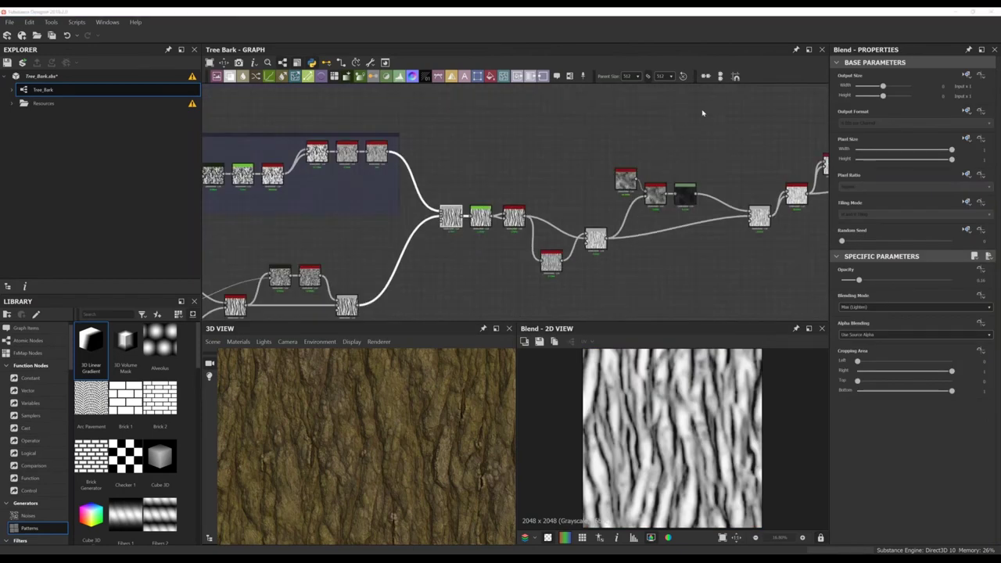
scroll(475, 193, "down", 4)
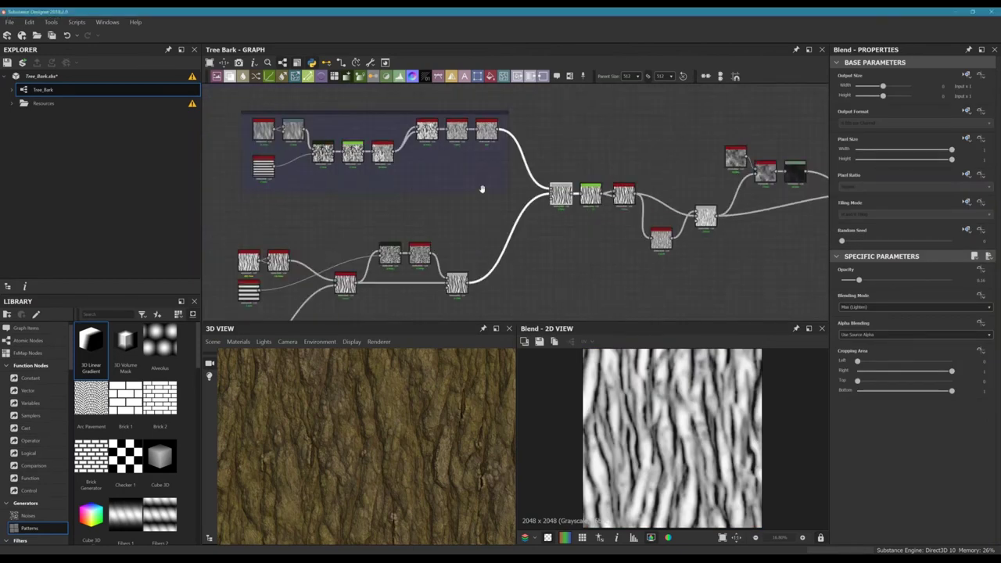
scroll(461, 239, "up", 2)
middle_click_drag(493, 98, 464, 217)
scroll(469, 214, "up", 4)
middle_click_drag(727, 233, 449, 216)
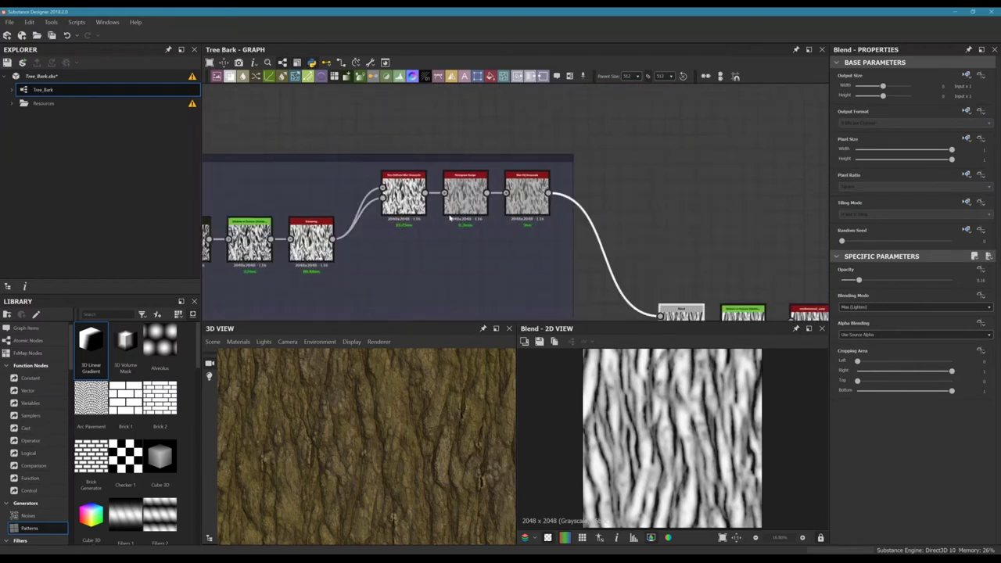
scroll(451, 212, "down", 2)
middle_click_drag(558, 236, 394, 179)
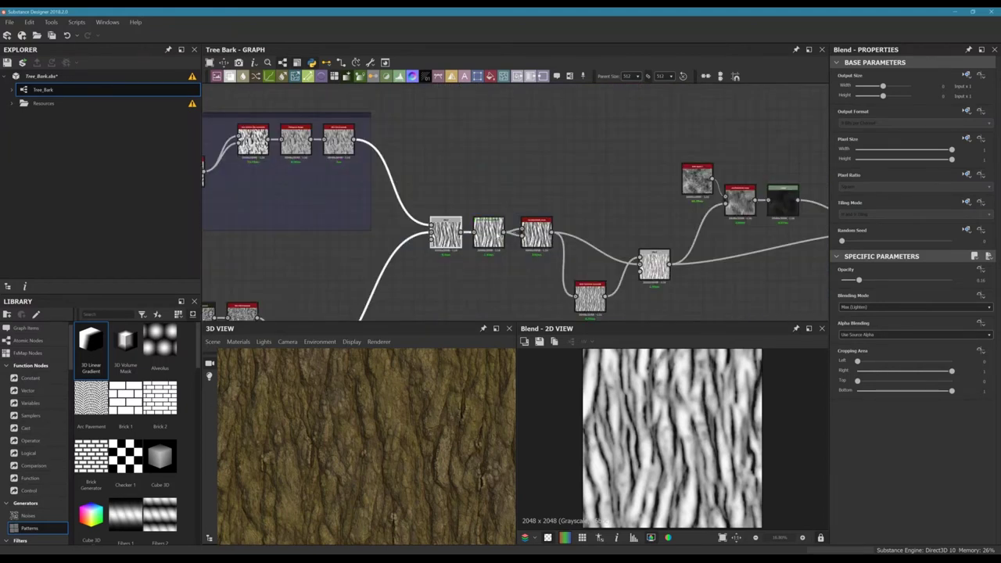
- Preview the DilationOrErosion node and the nondirectional warp node following the Blend node in the 2D view
left_click(500, 232)
middle_click_drag(501, 232, 292, 223)
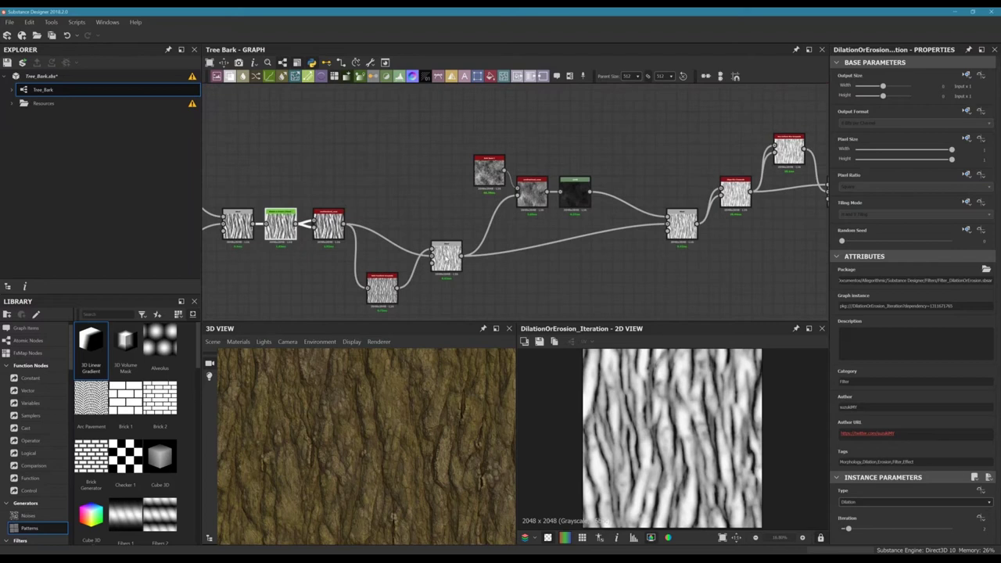
left_click(446, 255)
middle_click_drag(531, 201, 651, 201)
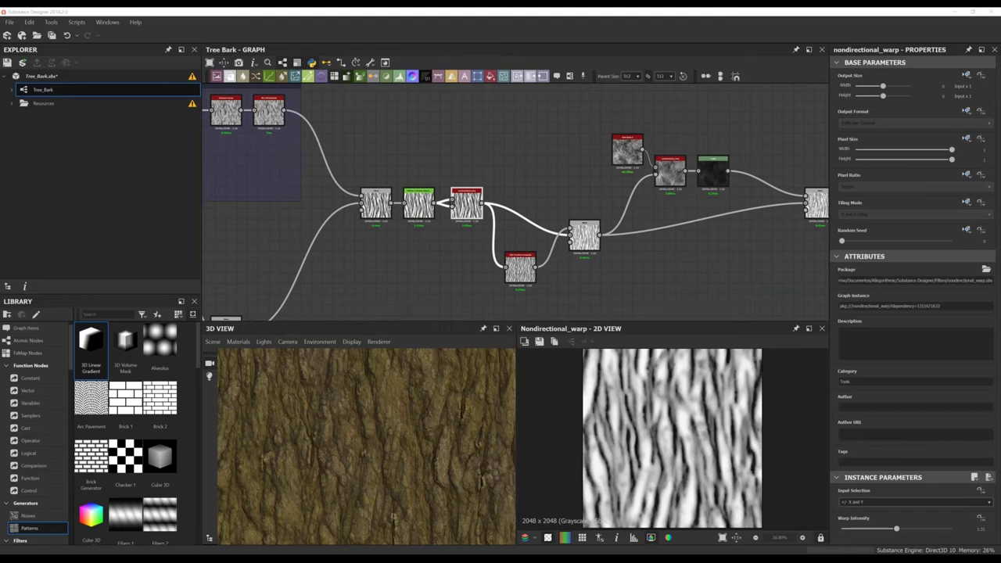
- Dock the 2D view as a tab together with the 3D view and enlarge the combined panel beneath the graph
left_click_drag(522, 328, 380, 261)
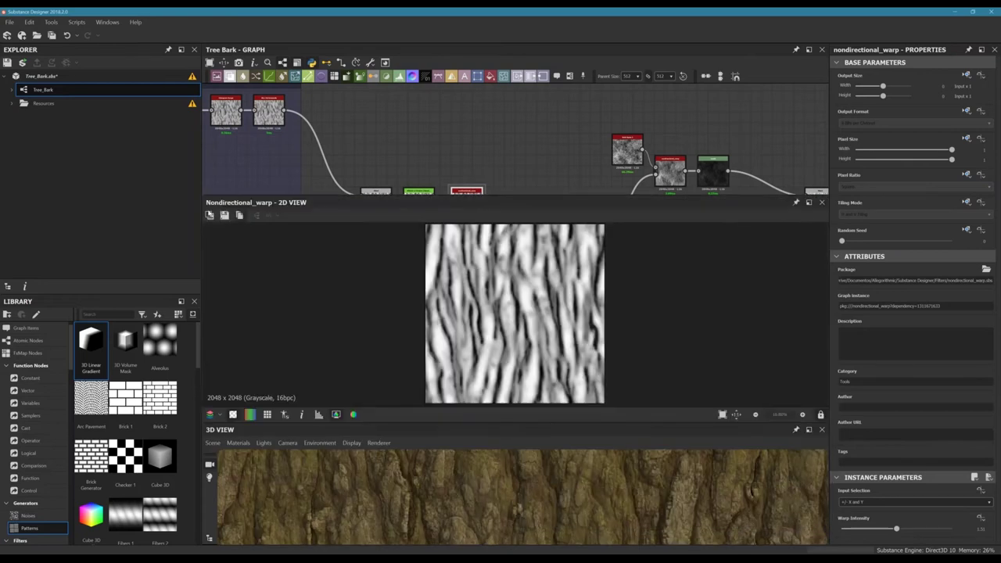
left_click_drag(252, 205, 591, 433)
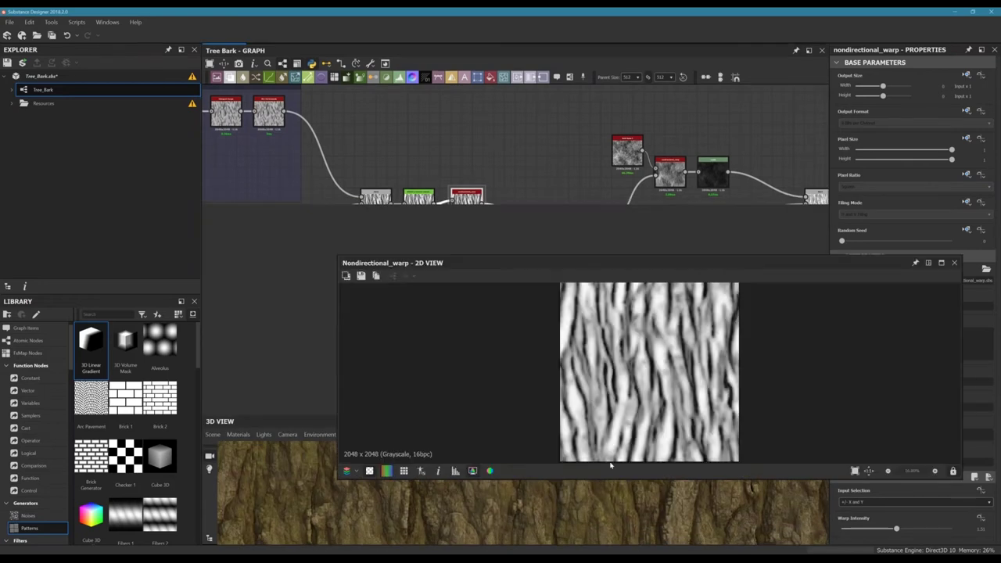
left_click_drag(611, 465, 294, 336)
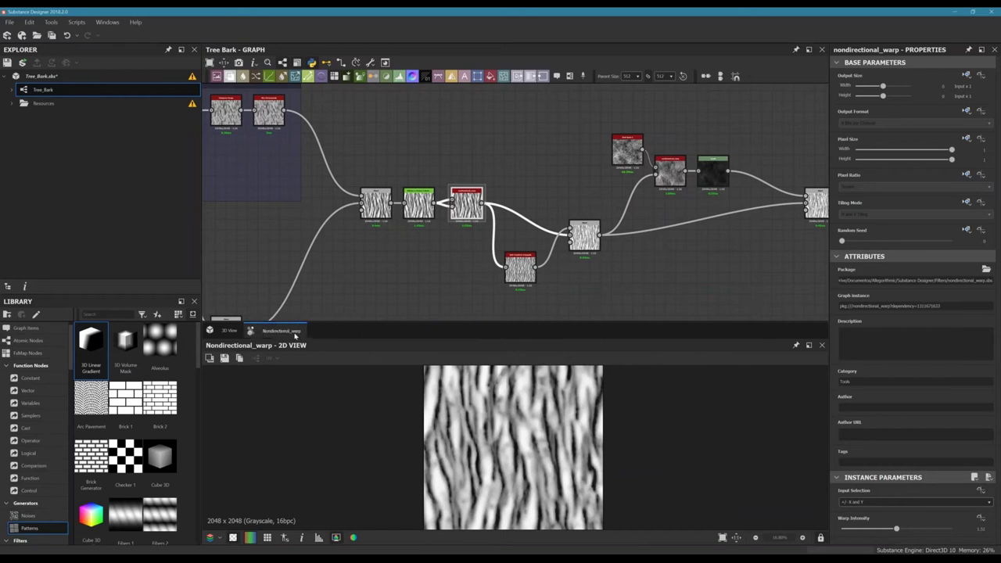
left_click(228, 330)
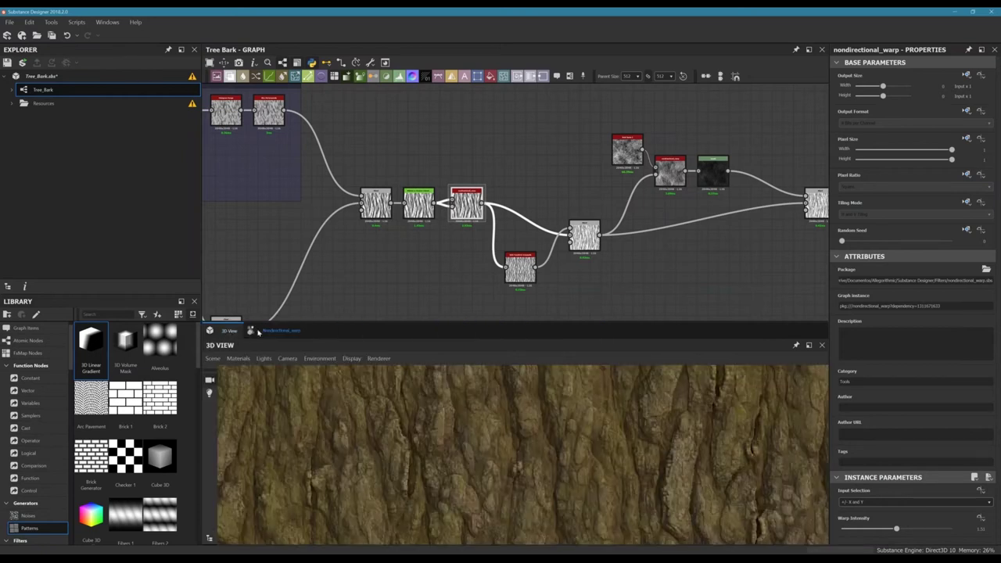
left_click_drag(359, 321, 375, 285)
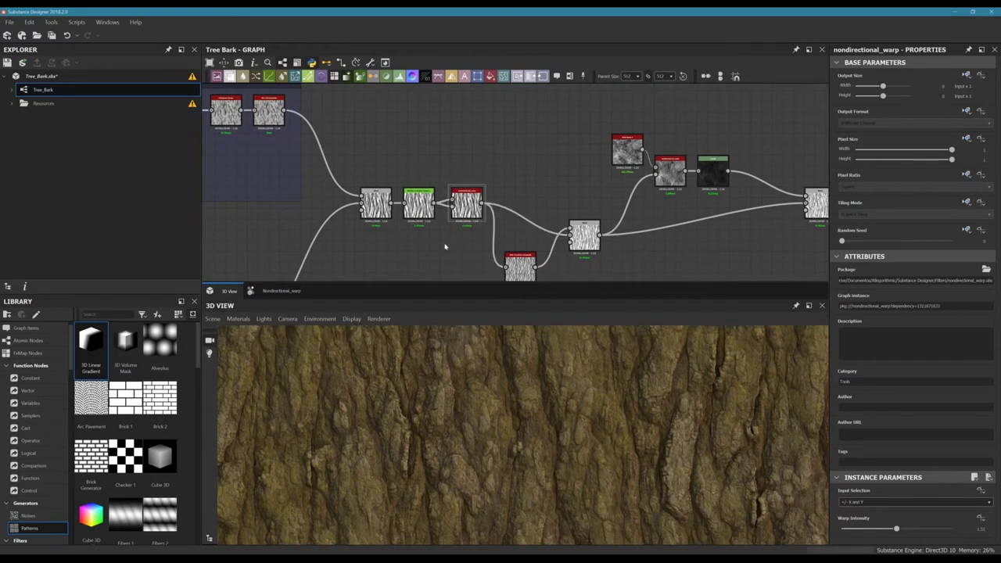
- Preview the Grunge Map 005 node at the start of the lower branch in the 2D view and examine its pattern
scroll(521, 201, "down", 3)
middle_click_drag(362, 254, 522, 185)
middle_click_drag(397, 250, 389, 282)
scroll(497, 178, "up", 2)
double_click(454, 196)
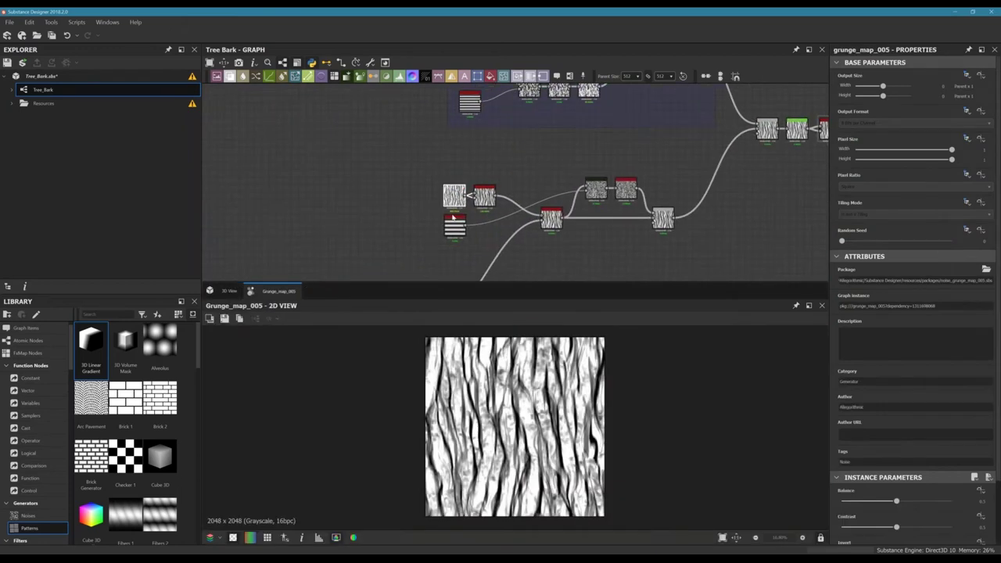
scroll(544, 472, "up", 3)
scroll(455, 417, "down", 6)
scroll(505, 424, "up", 4)
scroll(505, 425, "up", 1)
scroll(466, 167, "up", 4)
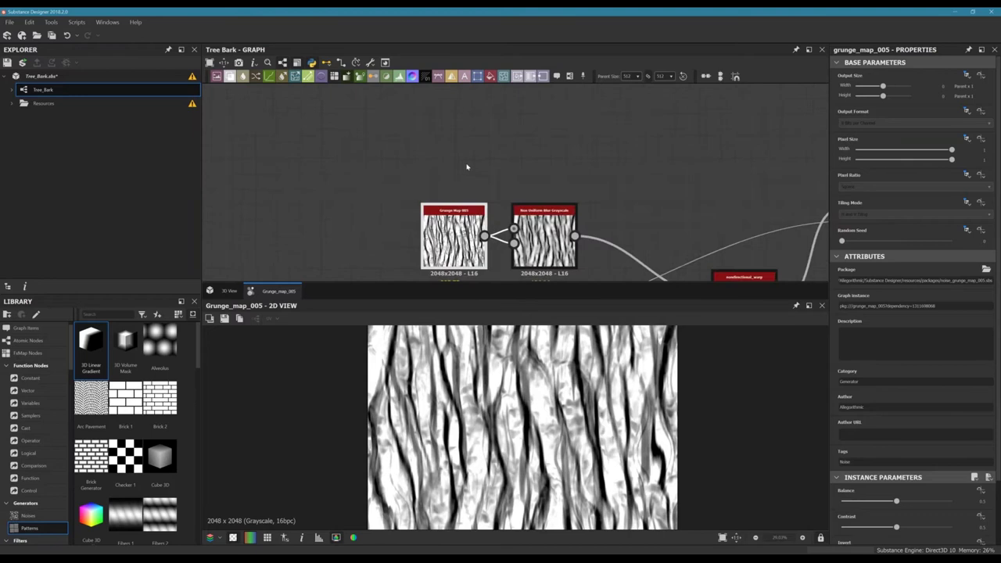
- Search the graph's node list for "grun" to look over the available grunge maps without adding one
left_click(331, 153)
middle_click_drag(285, 134, 321, 109)
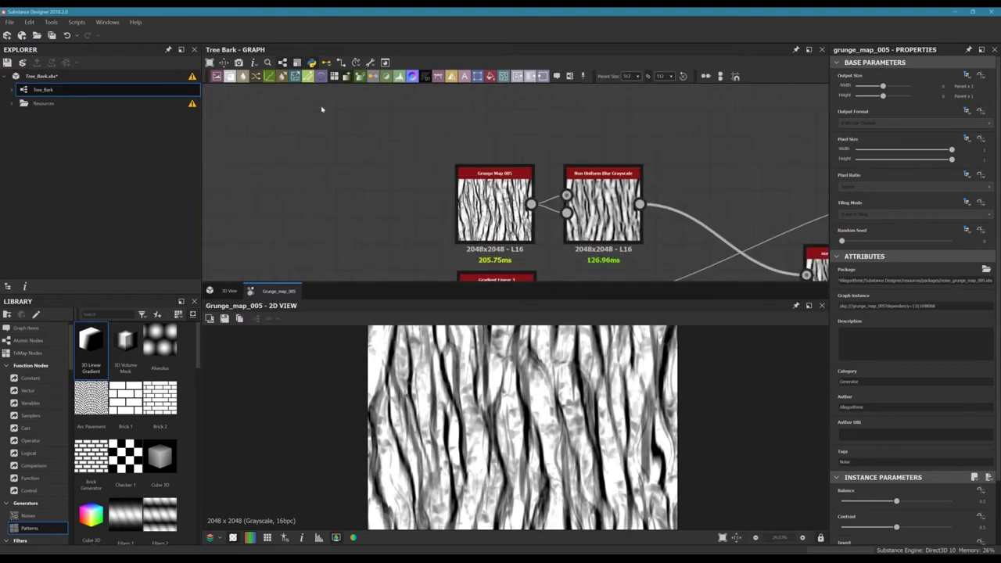
key("space")
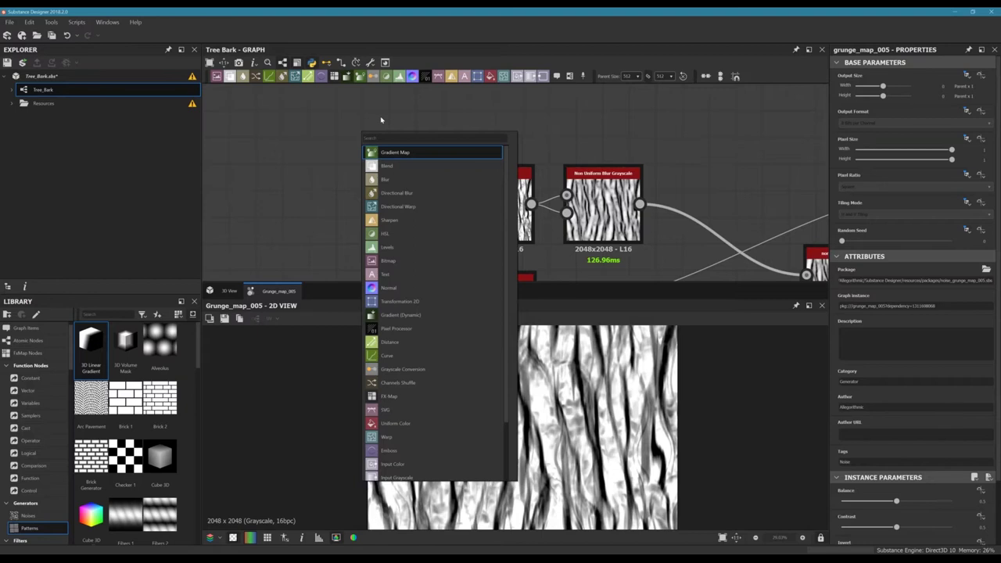
type("grun")
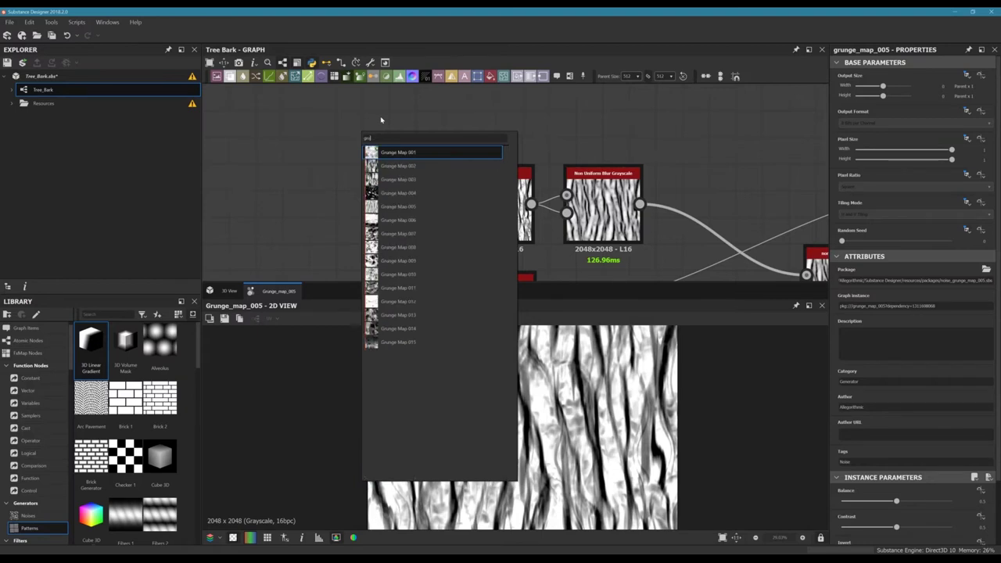
key("BackSpace")
key("BackSpace")
key("BackSpace")
left_click(546, 122)
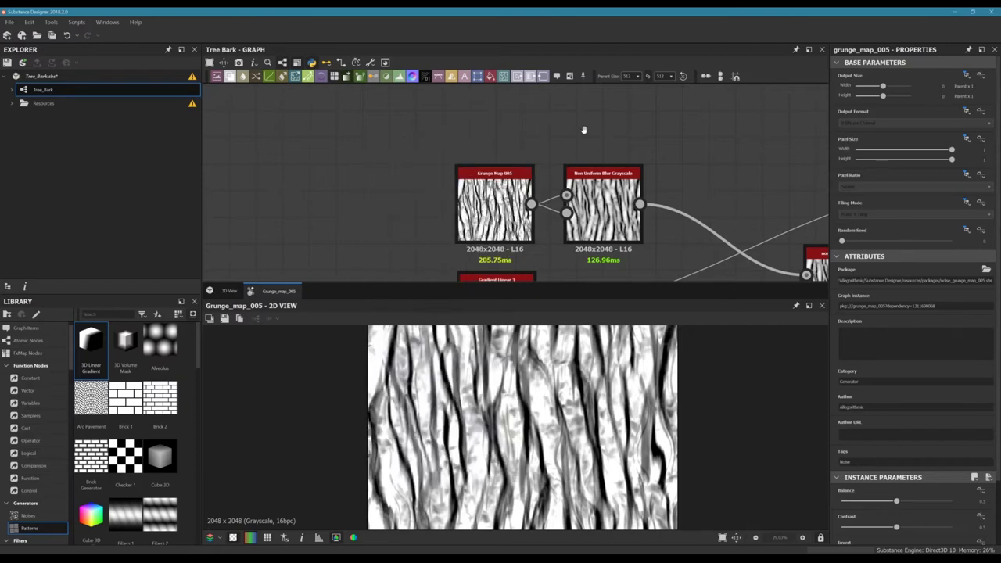
- Preview the Non Uniform Blur Grayscale node in the 2D view and move it slightly away from the Grunge Map 005 node
middle_click_drag(583, 130, 479, 65)
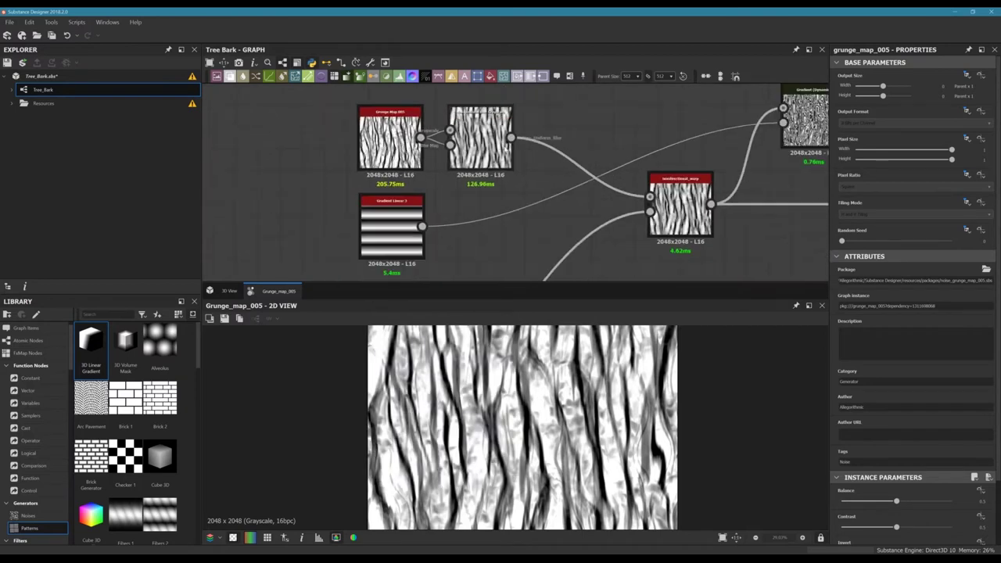
scroll(526, 192, "down", 1)
middle_click_drag(525, 192, 475, 198)
double_click(439, 151)
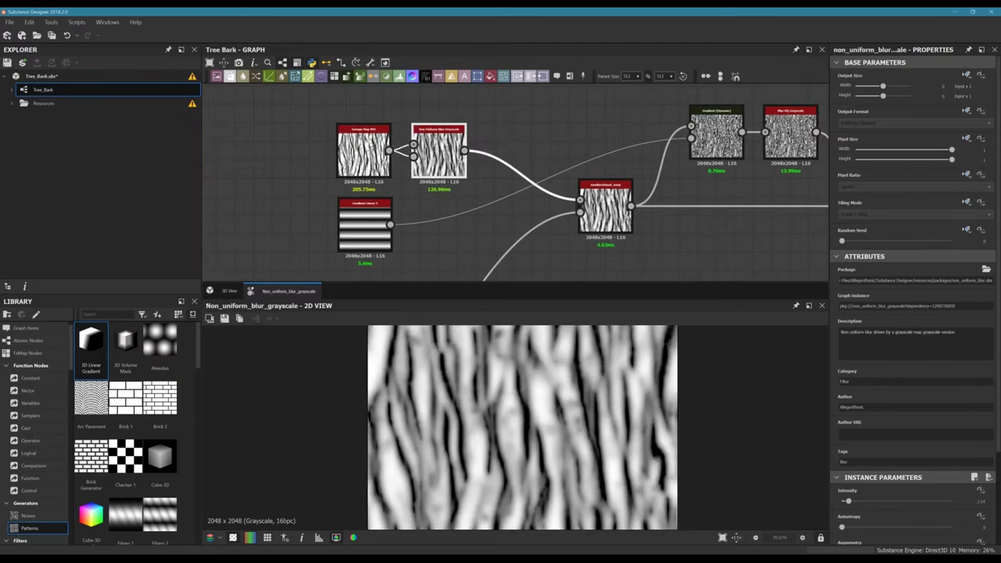
middle_click_drag(547, 133, 544, 190)
left_click_drag(441, 219, 449, 227)
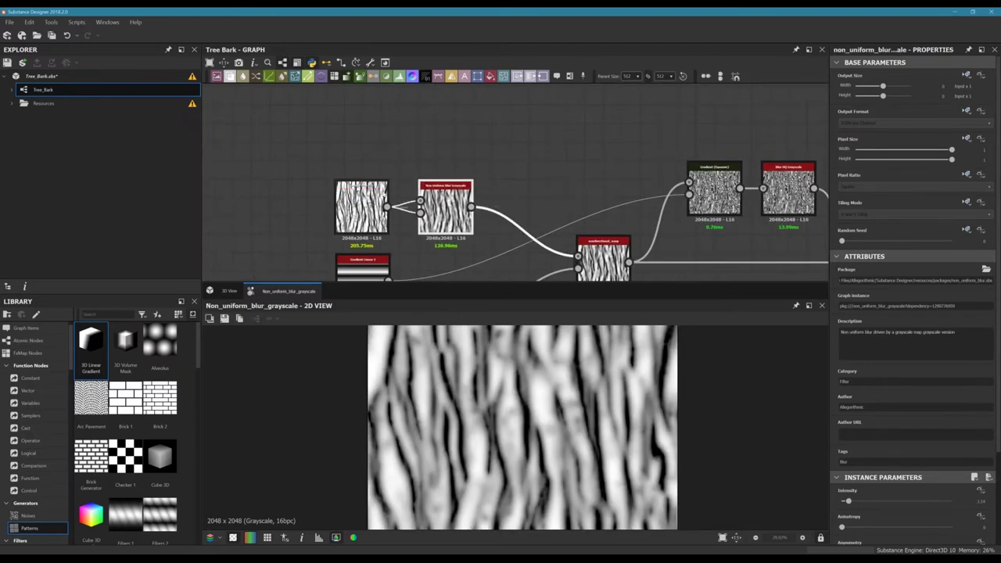
scroll(380, 192, "up", 3)
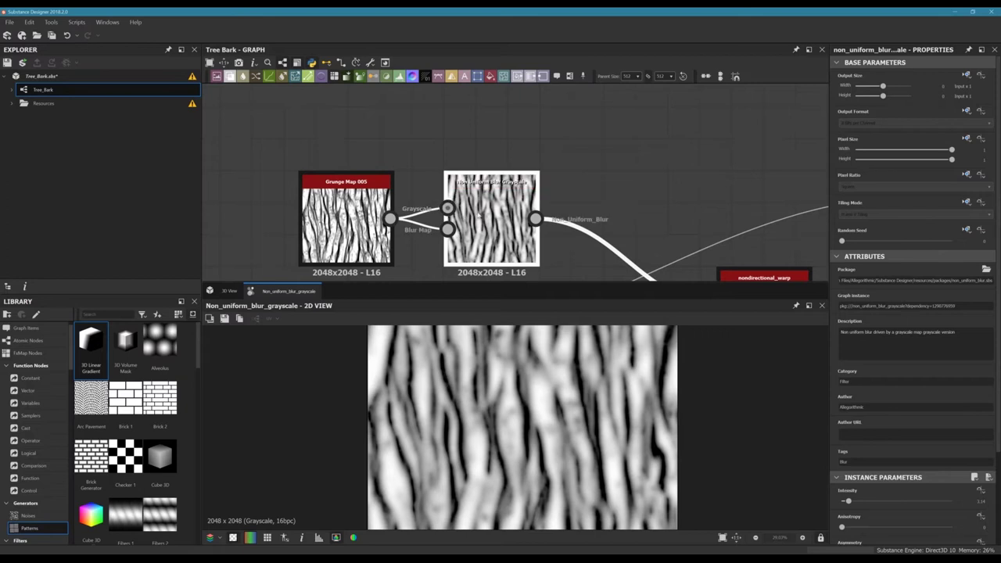
- Compare the 2D previews of the Grunge Map 005 node and the Non Uniform Blur Grayscale node
middle_click_drag(515, 125, 451, 104)
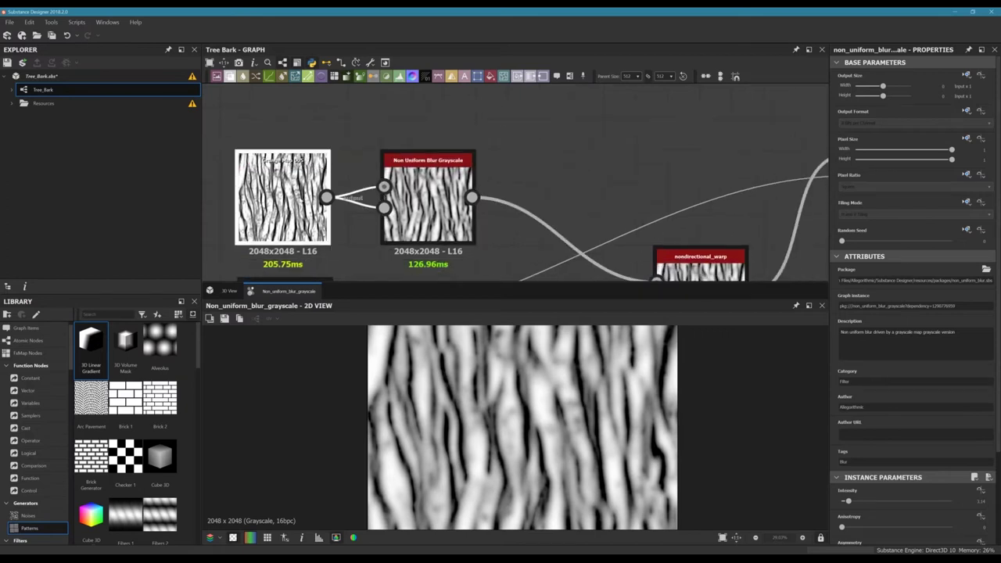
double_click(300, 199)
middle_click_drag(459, 377, 449, 342)
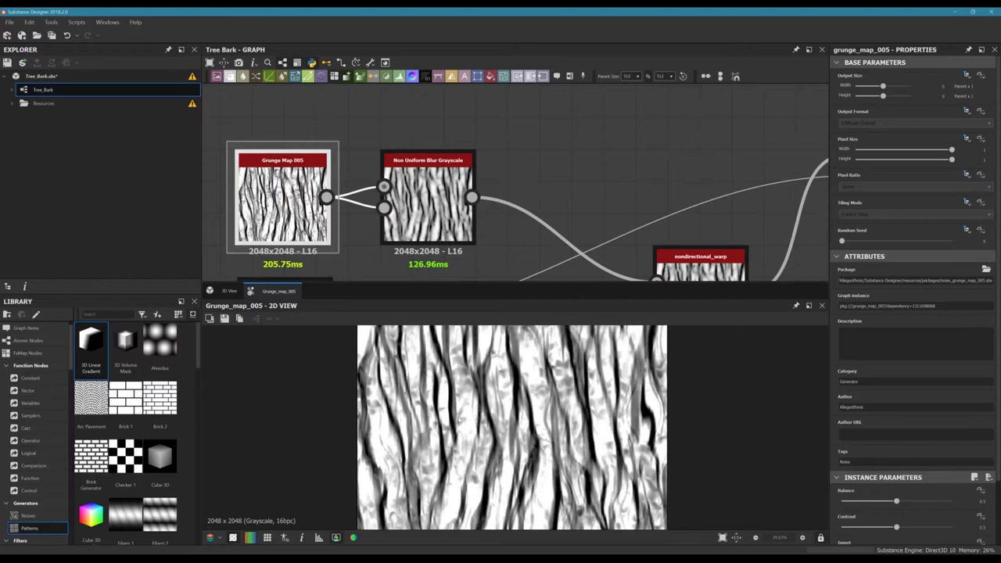
double_click(432, 205)
scroll(512, 402, "up", 4)
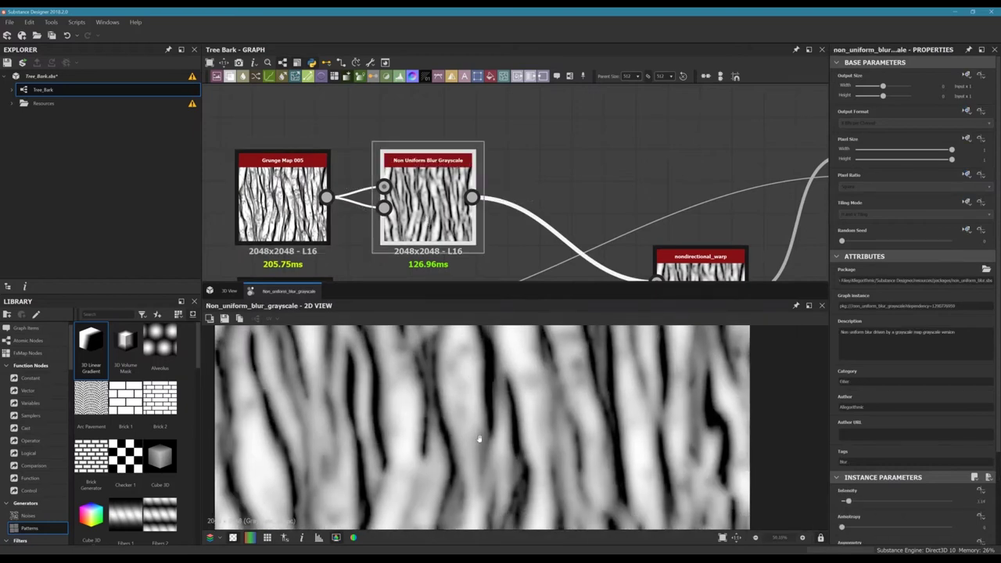
scroll(485, 390, "down", 3)
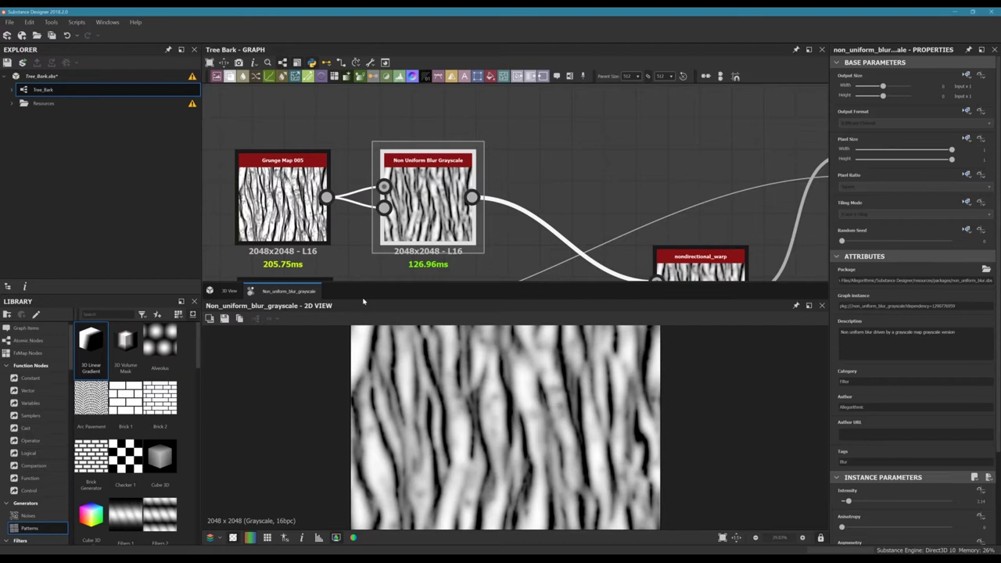
double_click(282, 199)
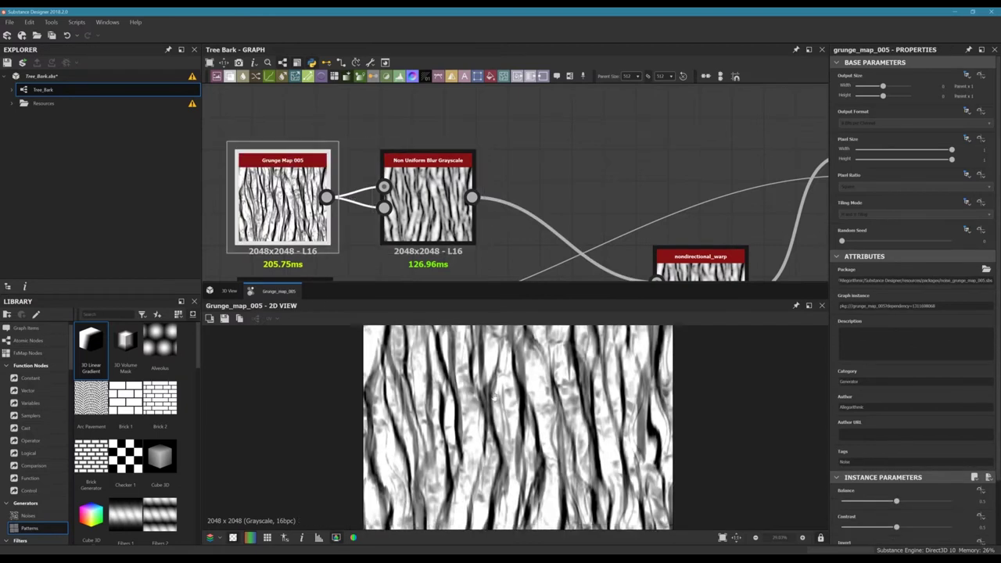
middle_click_drag(493, 396, 495, 367)
double_click(451, 214)
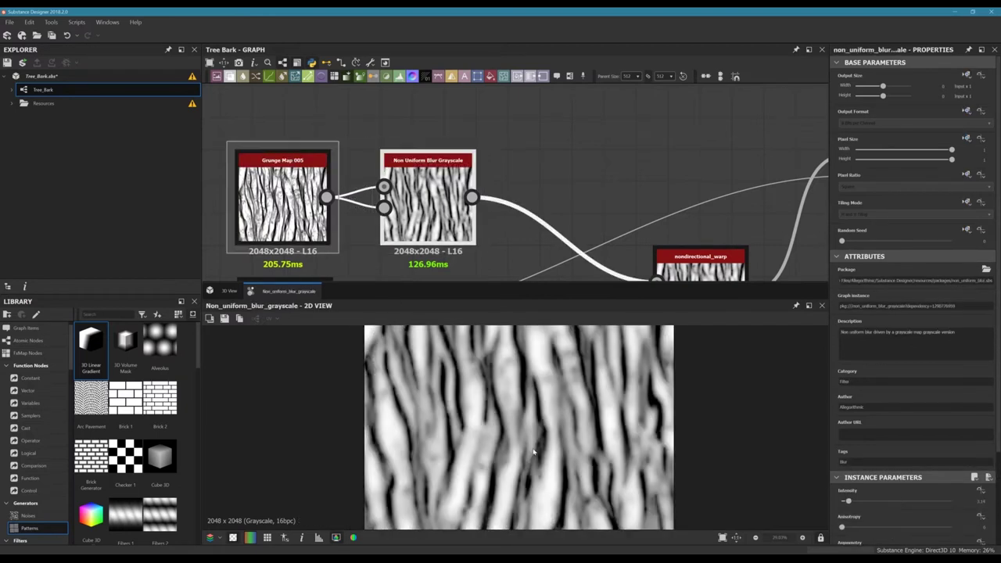
scroll(534, 452, "up", 3)
- Preview the Gradient (Dynamic) node following the lower branch's nondirectional warp and examine its pattern up close
middle_click_drag(603, 157, 448, 139)
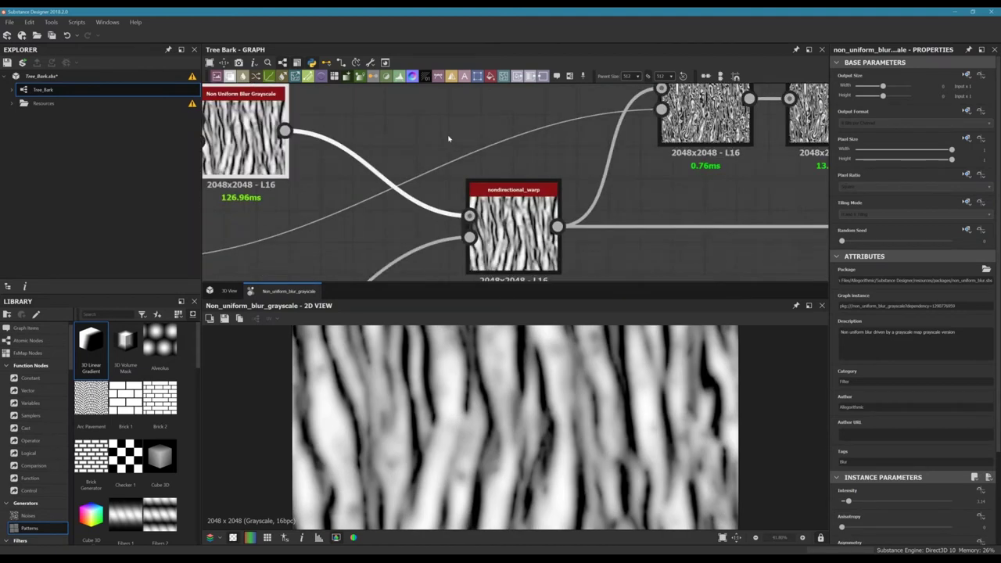
scroll(449, 138, "down", 2)
scroll(491, 440, "down", 1)
middle_click_drag(489, 440, 457, 405)
middle_click_drag(529, 132, 377, 169)
scroll(516, 170, "down", 3)
middle_click_drag(420, 197, 430, 202)
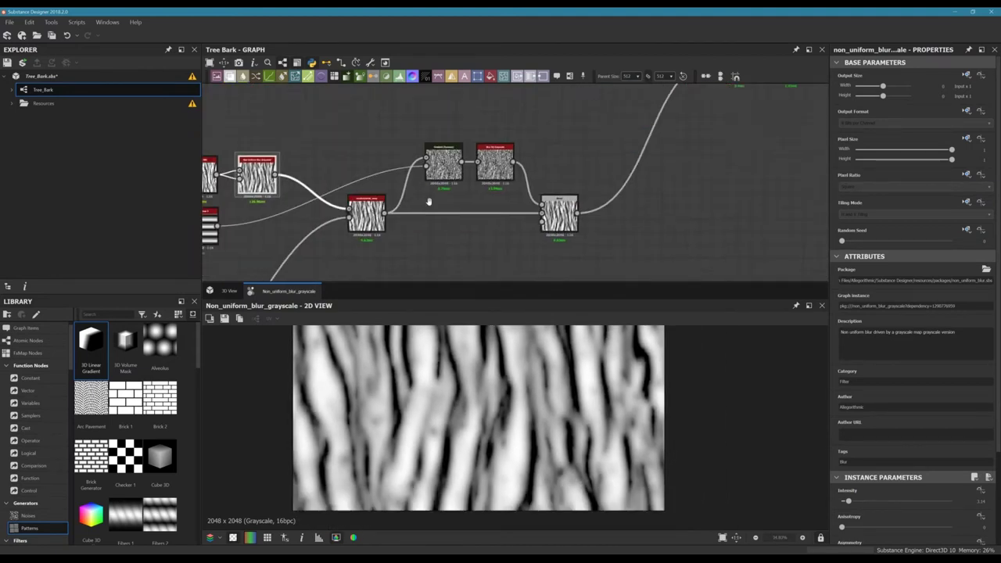
scroll(428, 201, "up", 3)
middle_click_drag(670, 158, 614, 136)
left_click(525, 169)
double_click(527, 173)
scroll(508, 414, "down", 3)
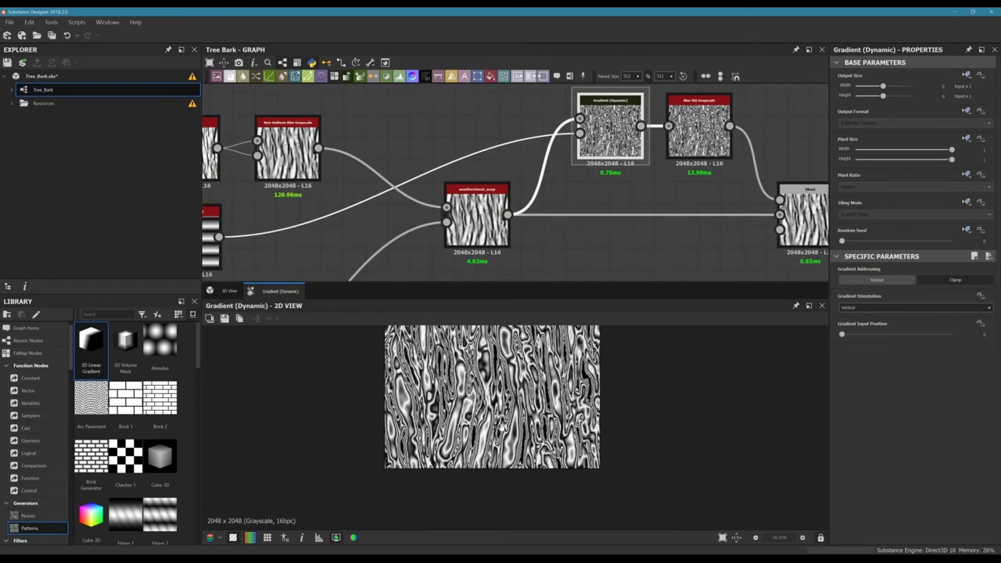
scroll(500, 426, "up", 2)
scroll(499, 393, "up", 2)
- Trace the connection from the Gradient Linear 3 node into the Gradient (Dynamic) node
middle_click_drag(562, 200, 547, 237)
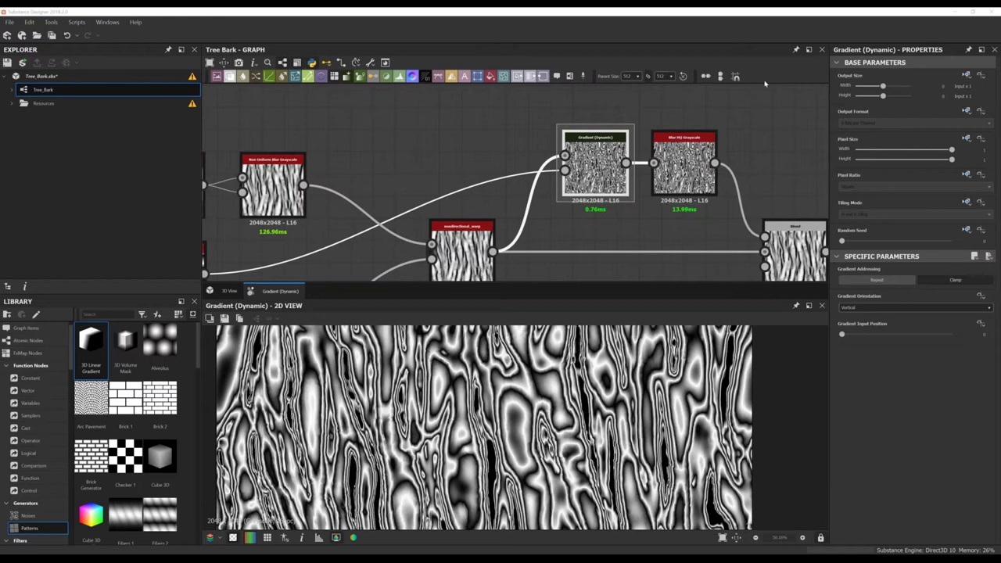
left_click(412, 154)
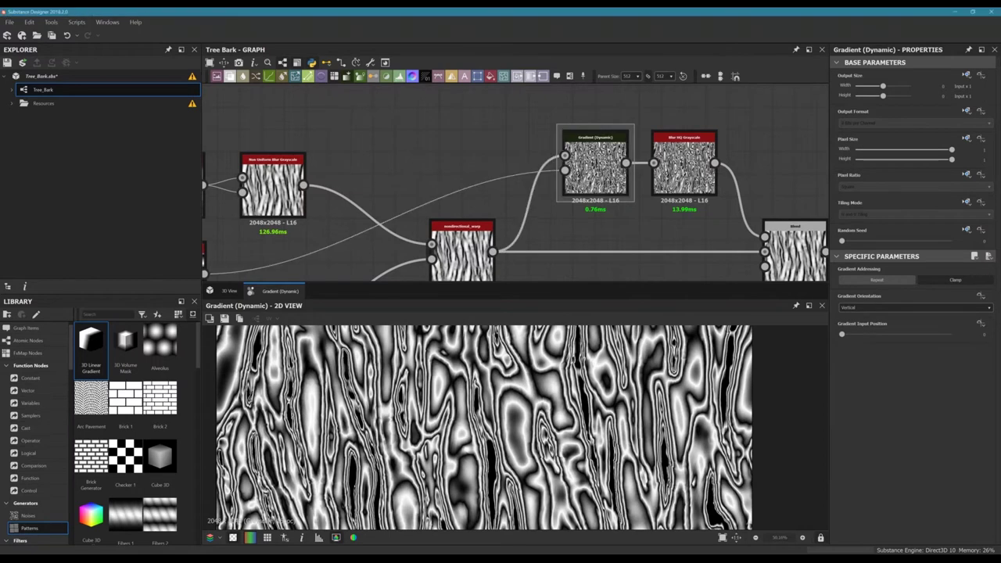
middle_click_drag(411, 155, 447, 164)
scroll(490, 120, "down", 3)
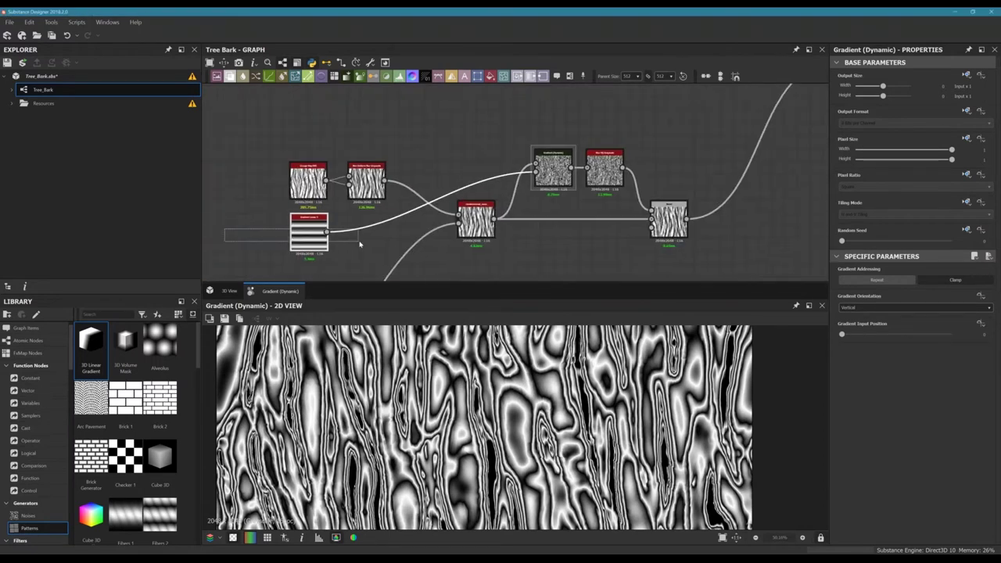
scroll(308, 229, "up", 3)
scroll(388, 203, "down", 3)
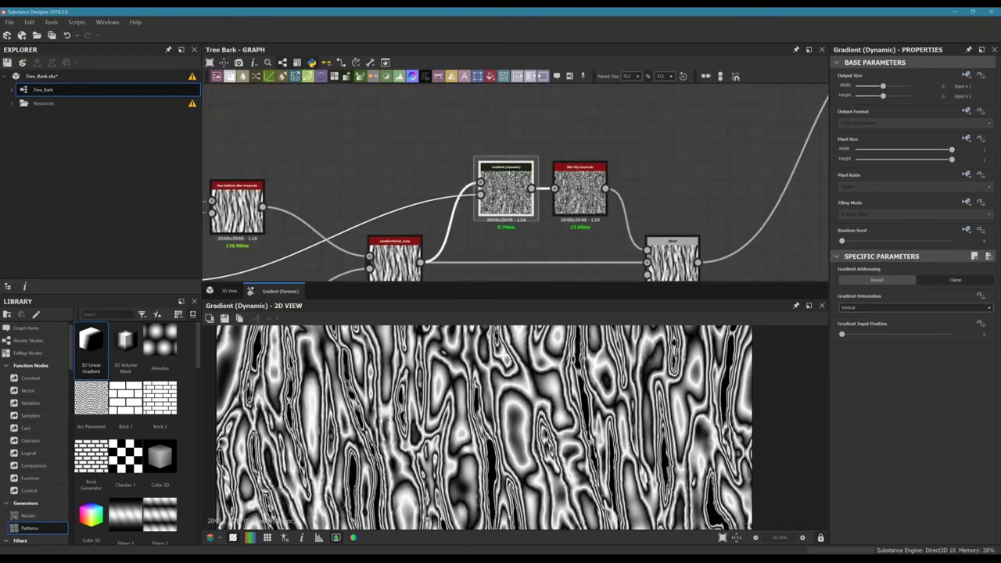
- Examine the whole Gradient (Dynamic) pattern in the 2D view alongside the connected warp, blur and Blend nodes
middle_click_drag(474, 238, 487, 167)
scroll(460, 491, "down", 2)
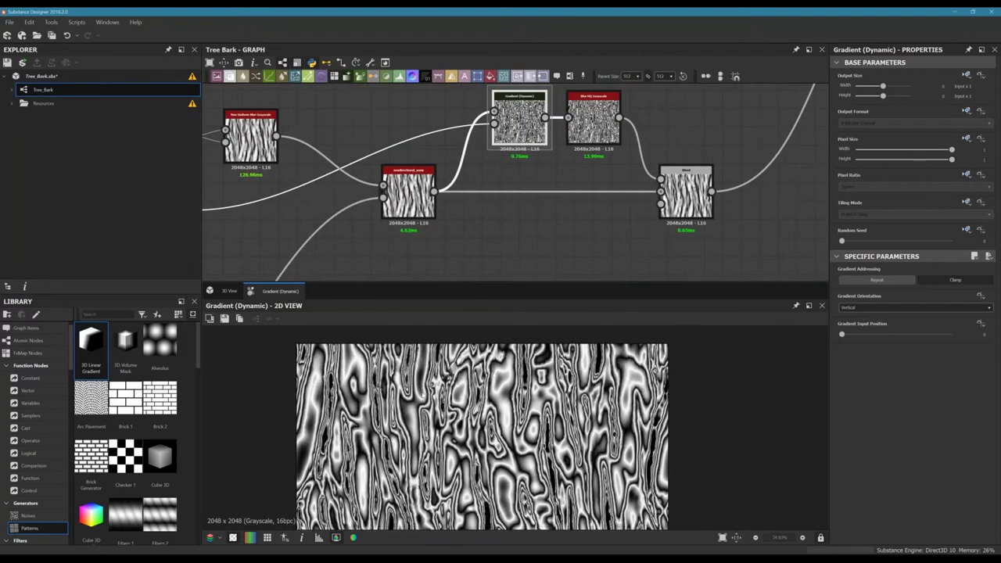
middle_click_drag(460, 491, 456, 399)
middle_click_drag(343, 440, 370, 441)
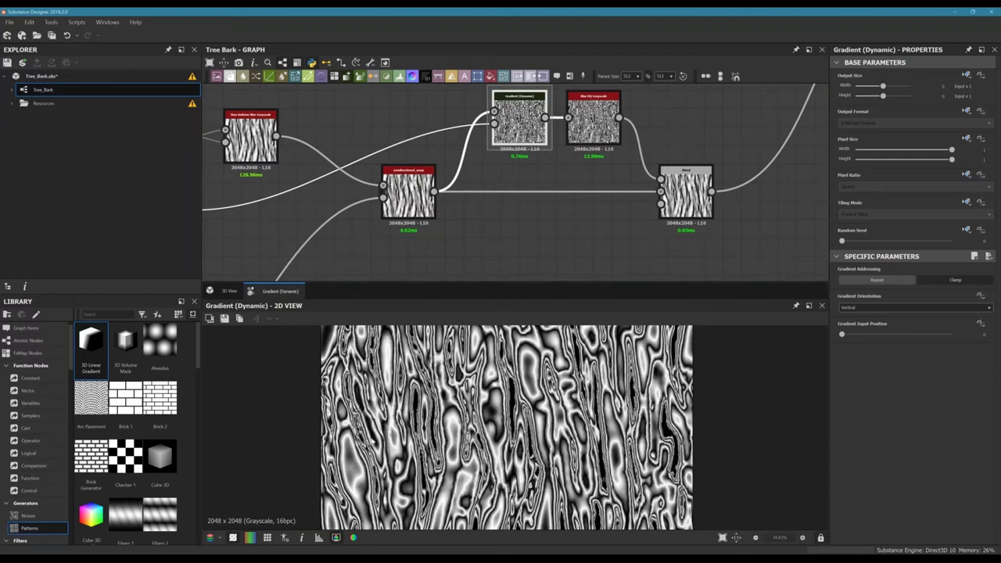
scroll(469, 211, "down", 5)
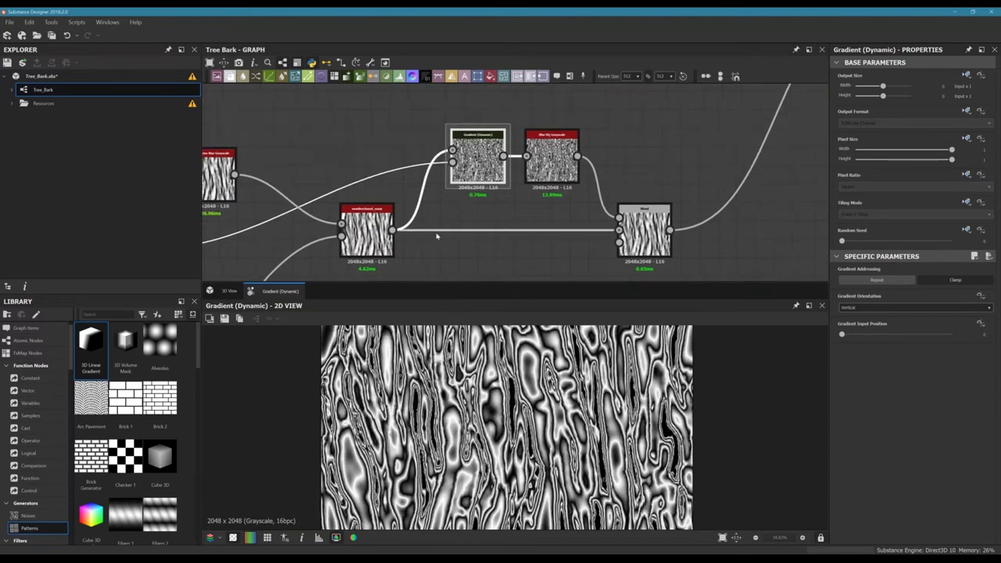
- Preview the Blur HQ Grayscale node connected after the Gradient (Dynamic) node
left_click(491, 196)
scroll(493, 196, "up", 8)
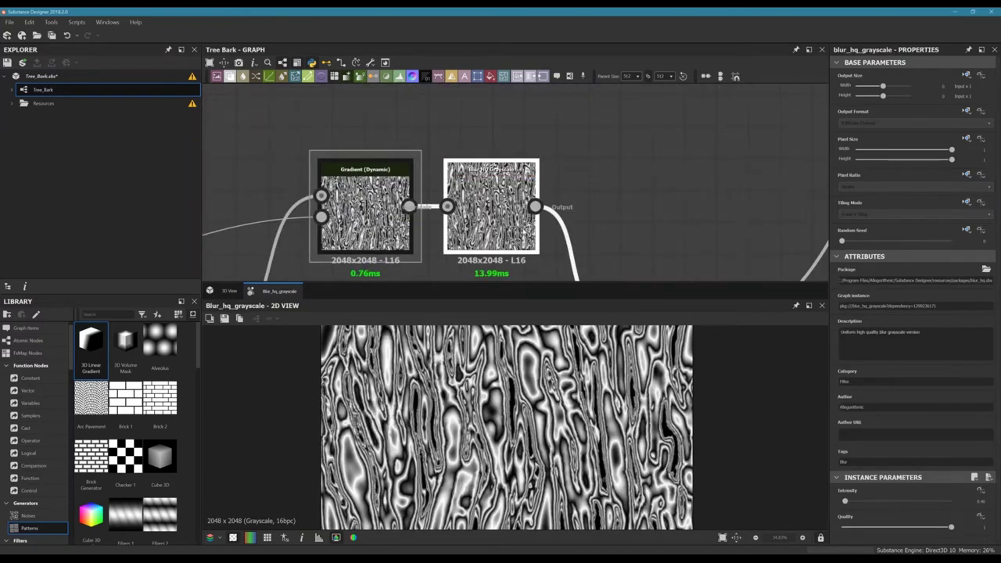
scroll(526, 232, "down", 3)
- Preview the Blend node that ends the lower branch and inspect its opacity and blending mode settings
middle_click_drag(525, 232, 428, 135)
double_click(522, 205)
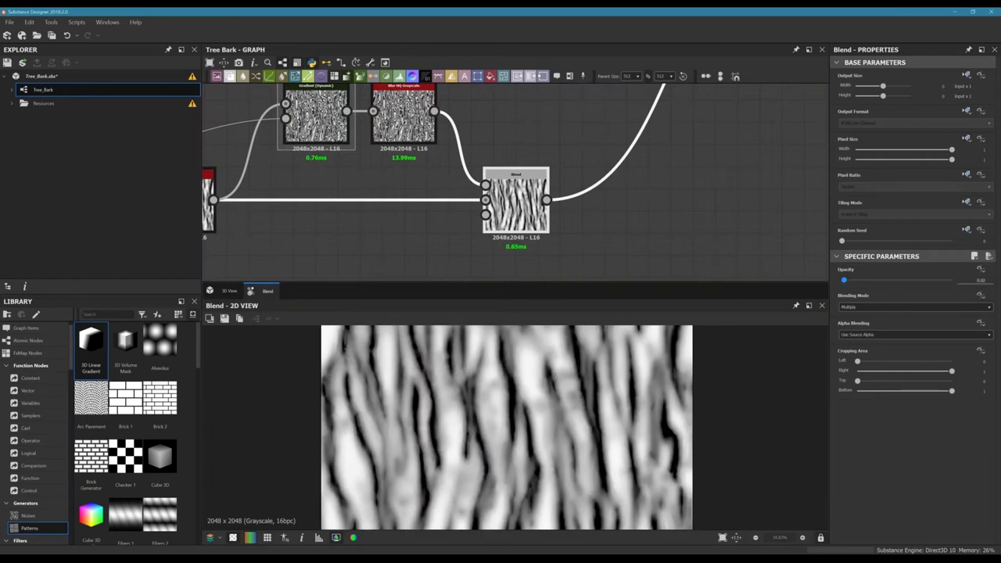
key("Return")
left_click(983, 279)
left_click(643, 148)
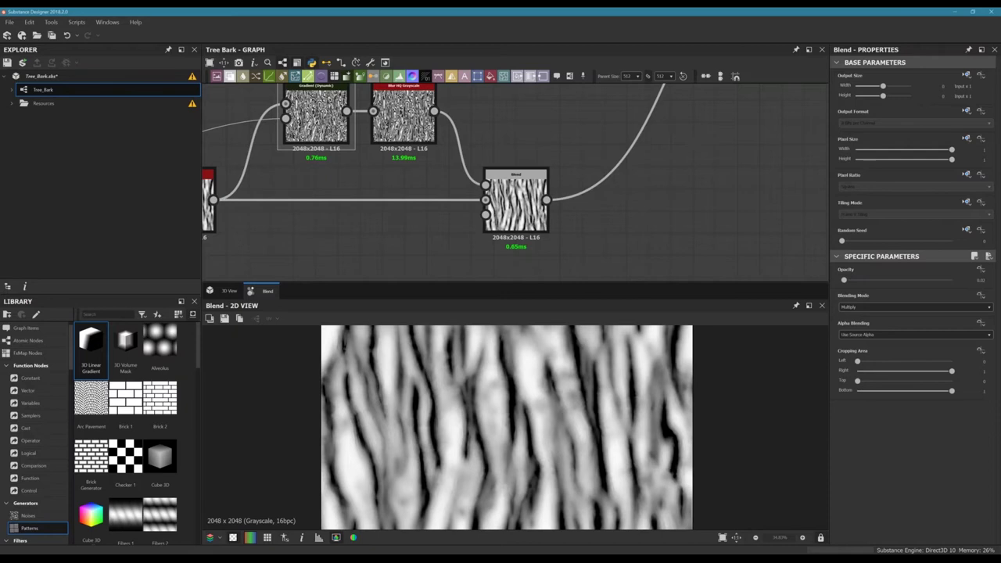
- Preview the Blend node further along the graph that combines the Safe Transform Grayscale branch with the warped bark pattern
middle_click_drag(639, 148, 471, 198)
scroll(422, 196, "down", 3)
scroll(472, 198, "down", 2)
middle_click_drag(819, 144, 707, 199)
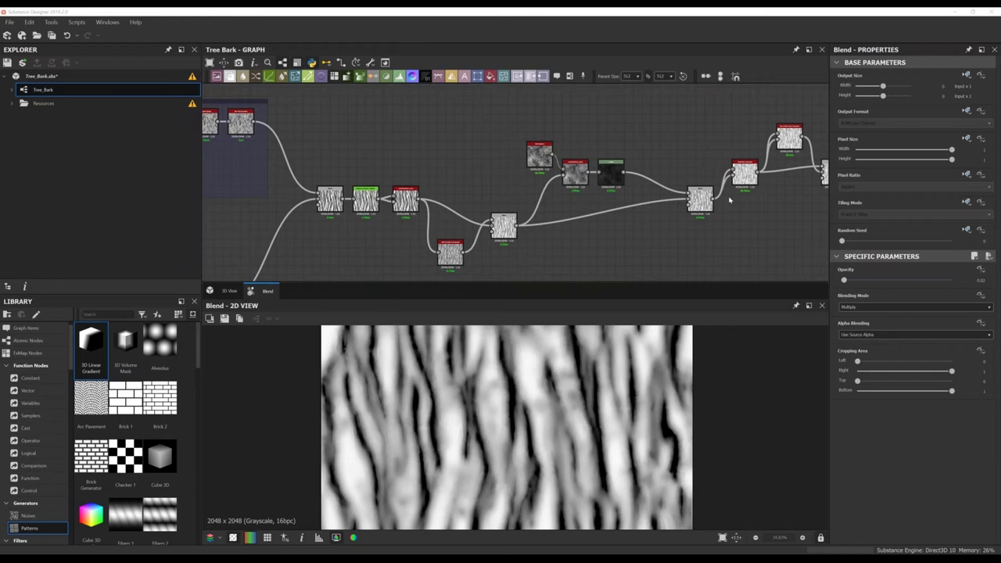
middle_click_drag(503, 227, 528, 201)
double_click(527, 194)
middle_click_drag(477, 140, 399, 134)
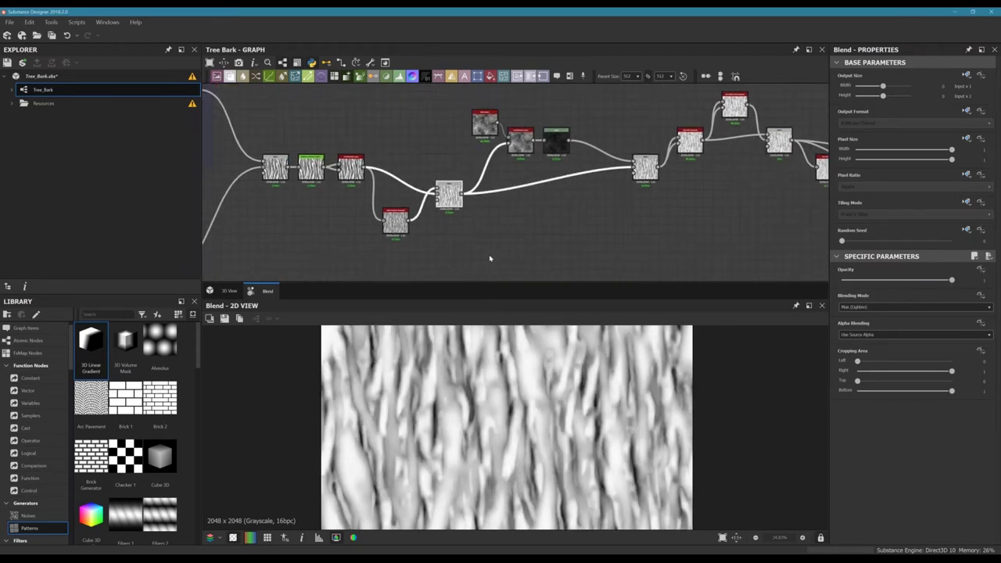
- Return to the lower branch and preview the whole pattern of its final Multiply Blend node
middle_click_drag(491, 259, 525, 230)
scroll(475, 426, "down", 2)
middle_click_drag(475, 426, 469, 406)
middle_click_drag(498, 236, 715, 275)
middle_click_drag(552, 186, 574, 177)
double_click(423, 270)
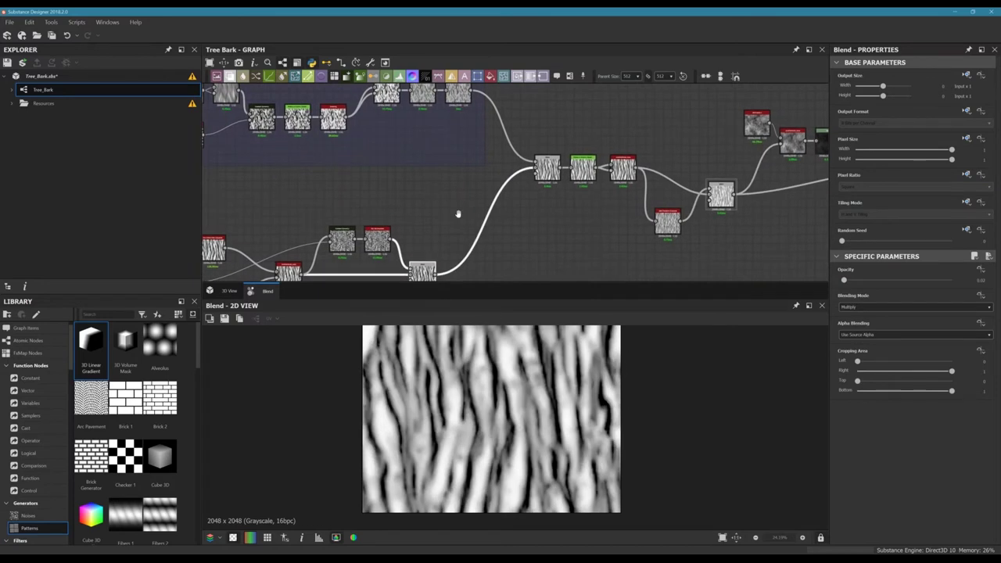
- Preview the Blur HQ Grayscale node ending the framed upper branch and the Blend node joining both branches
middle_click_drag(458, 214, 446, 273)
left_click(450, 161)
double_click(450, 161)
double_click(537, 228)
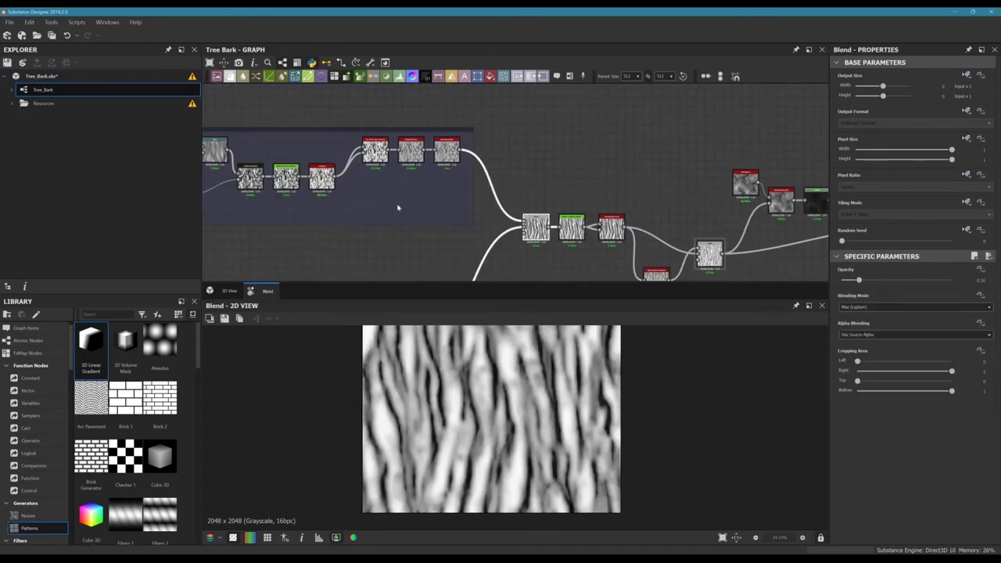
- Preview the Gradient (Dynamic) node inside the framed upper branch
middle_click_drag(465, 203, 530, 211)
scroll(469, 203, "up", 2)
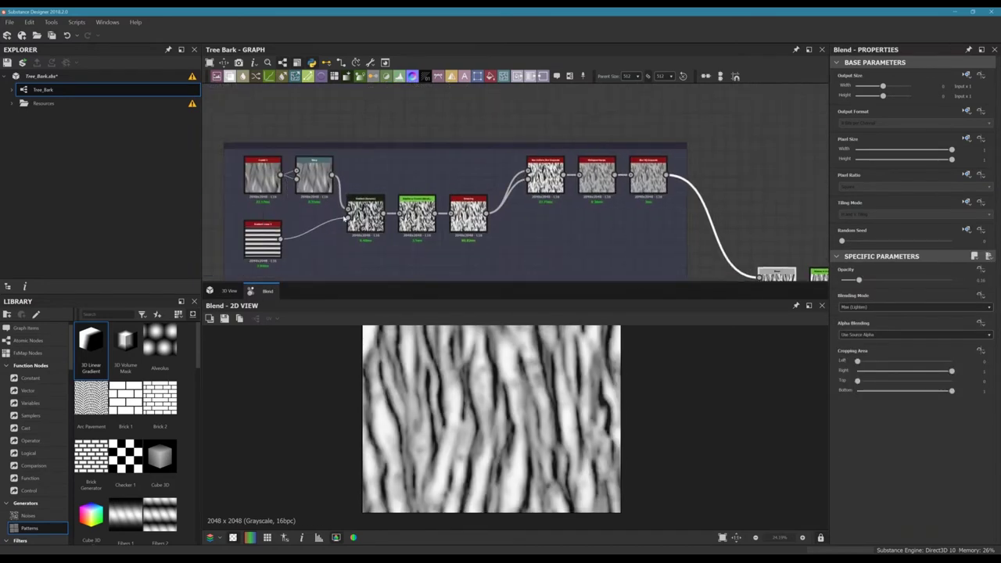
left_click(365, 213)
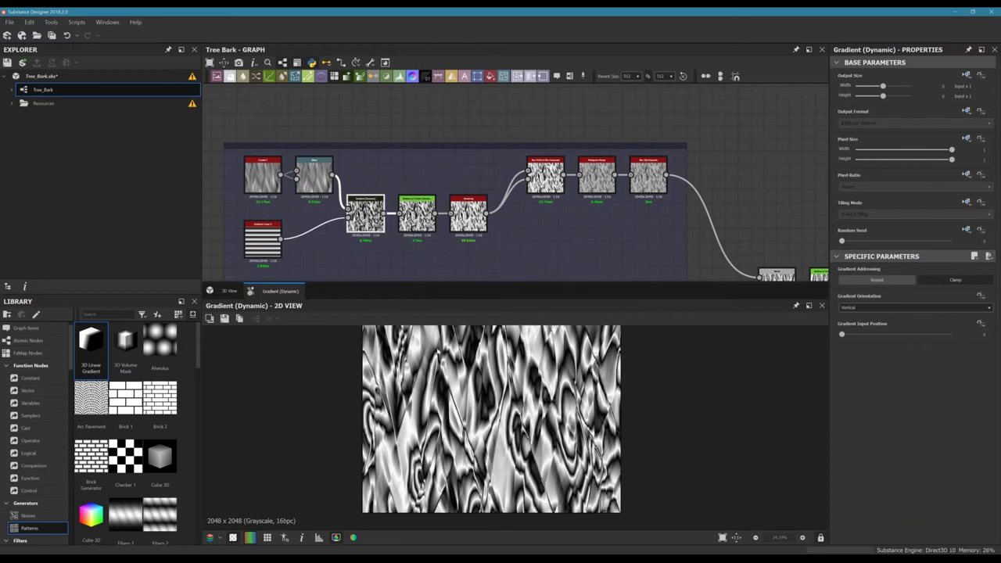
- Preview the Crystal 2 node at the start of the framed branch and examine its pattern in the 2D view
middle_click_drag(403, 172, 536, 183)
scroll(383, 183, "up", 3)
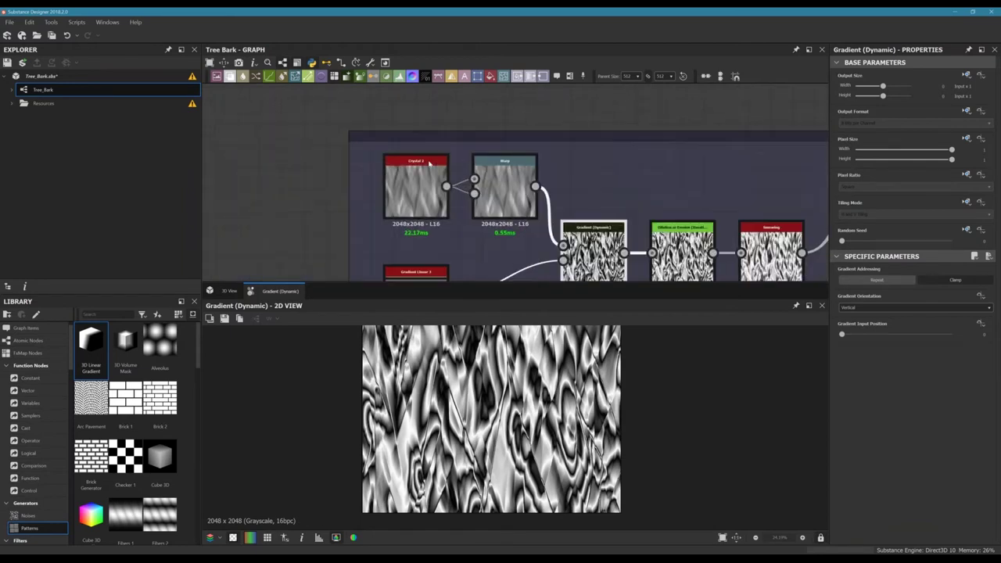
left_click(391, 204)
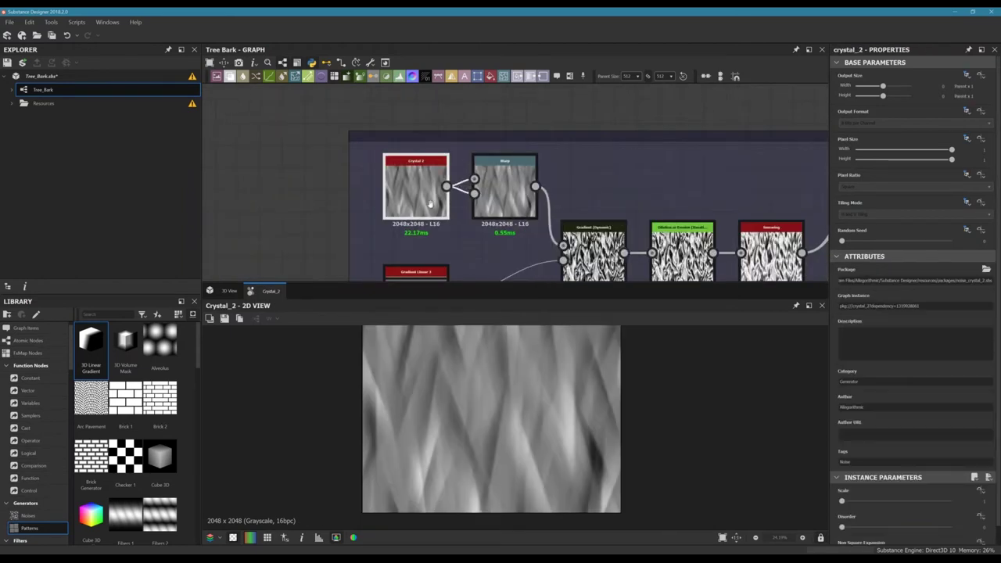
middle_click_drag(429, 204, 404, 228)
scroll(484, 427, "down", 2)
scroll(486, 425, "up", 3)
scroll(500, 422, "down", 4)
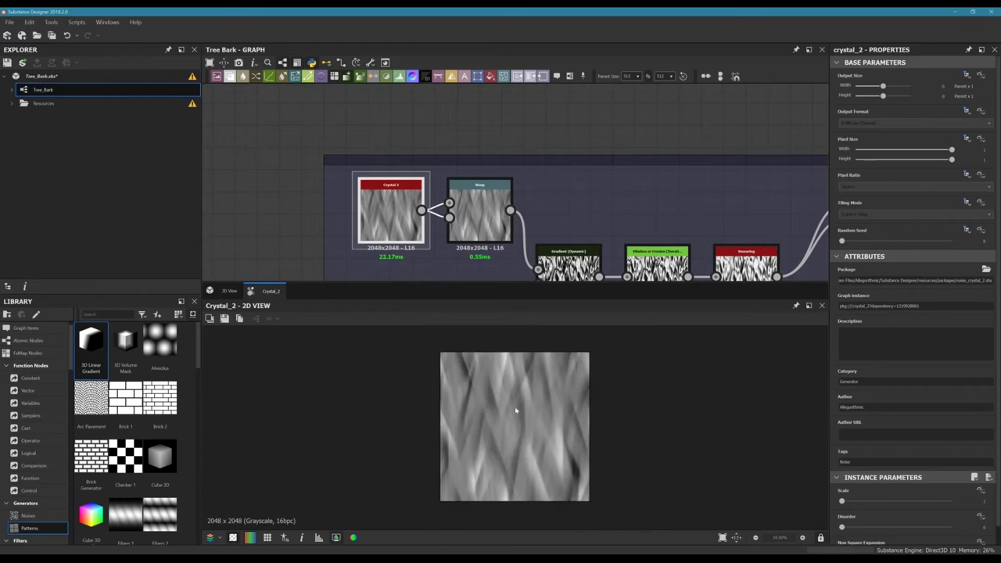
scroll(515, 409, "up", 2)
- Preview the Warp node fed by Crystal 2 and examine its distorted pattern up close
middle_click_drag(442, 181, 358, 137)
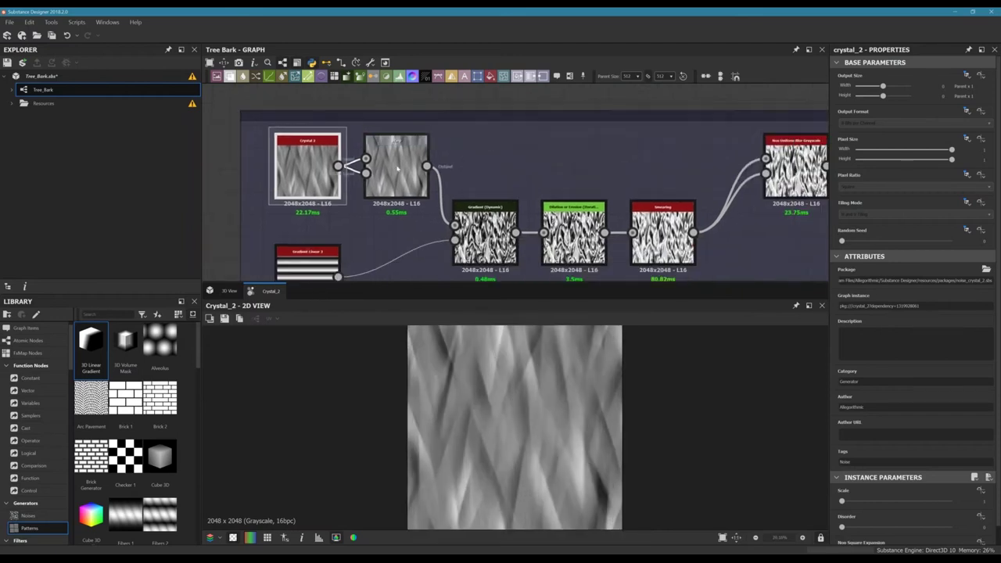
double_click(410, 165)
scroll(488, 375, "up", 4)
middle_click_drag(490, 374, 421, 359)
scroll(491, 426, "down", 4)
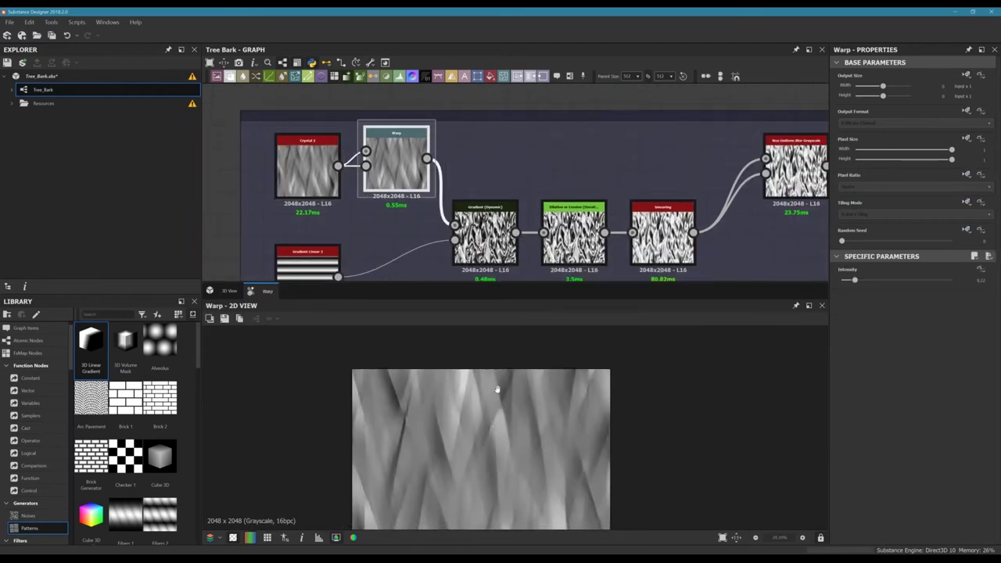
middle_click_drag(491, 426, 496, 390)
- Preview the Gradient (Dynamic) node after the Warp and inspect its Grayscale and Gradient inputs
double_click(485, 232)
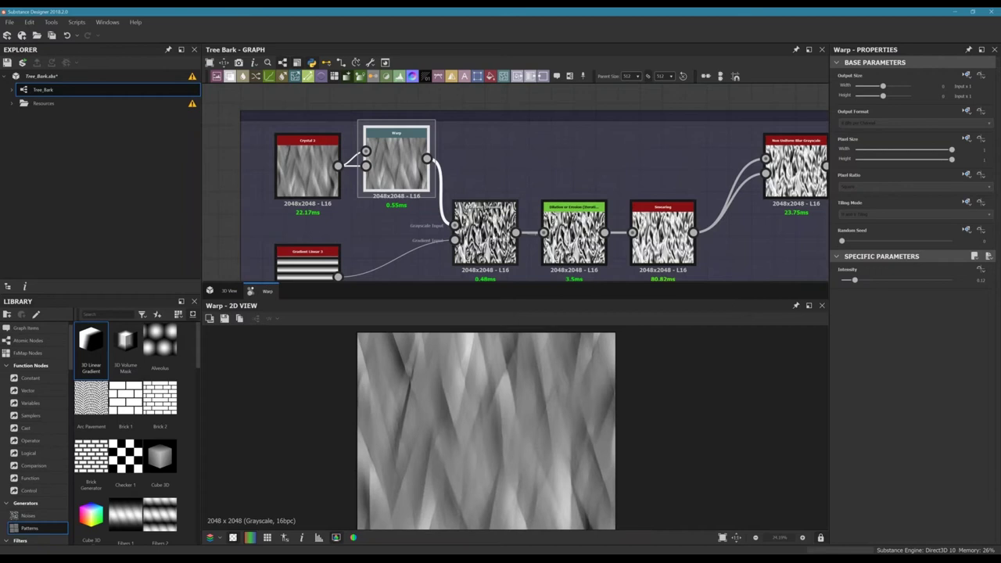
scroll(425, 239, "up", 4)
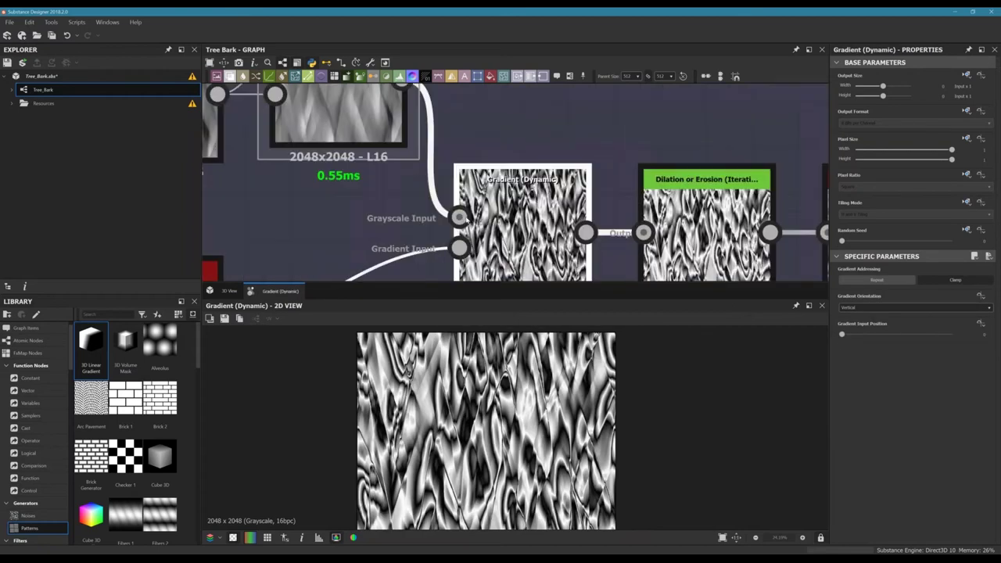
scroll(435, 238, "down", 4)
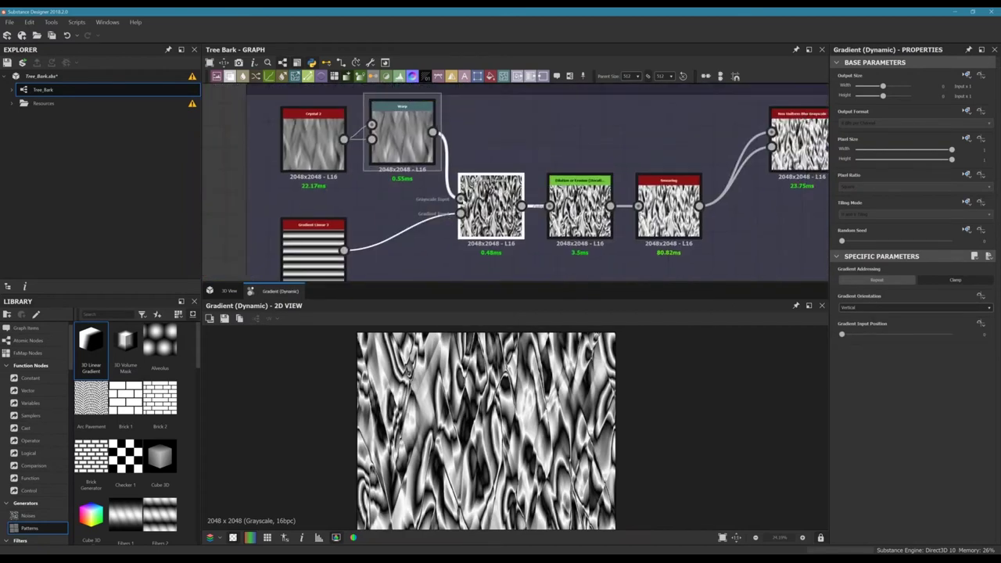
middle_click_drag(485, 152, 338, 141)
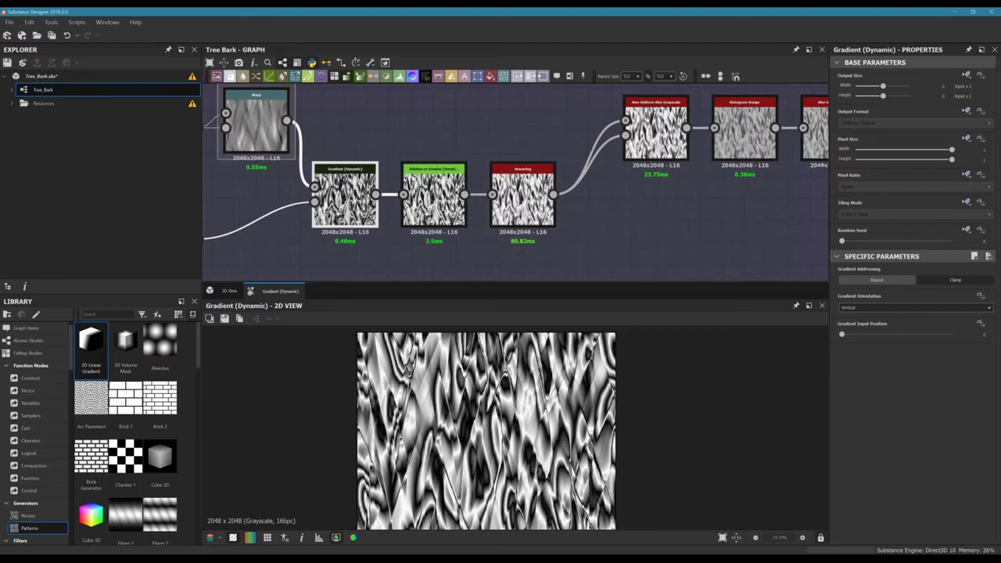
- Preview the Dilation or Erosion node after Gradient (Dynamic) and examine the pattern's light edges
left_click(433, 196)
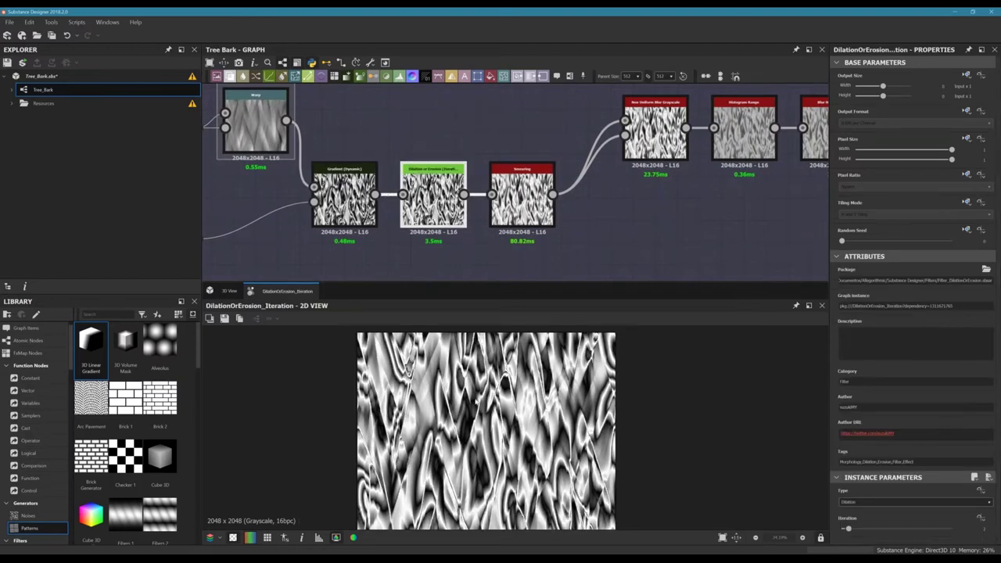
scroll(475, 401, "up", 1)
scroll(469, 398, "up", 2)
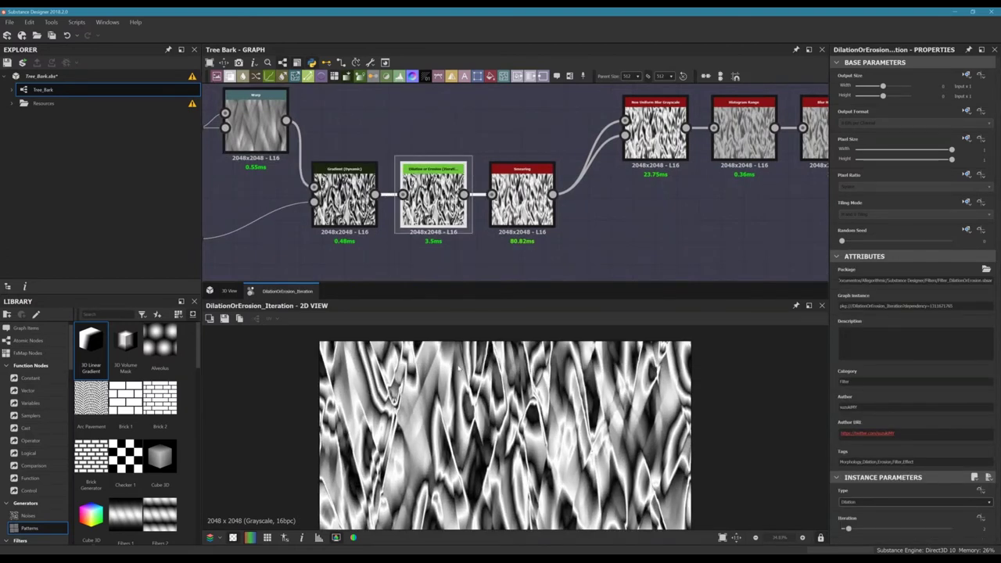
middle_click_drag(456, 393, 458, 408)
- Move the Dilation or Erosion node up so it sits above its neighbouring Gradient (Dynamic) and Smearing nodes
middle_click_drag(434, 194, 467, 251)
left_click_drag(467, 252, 477, 200)
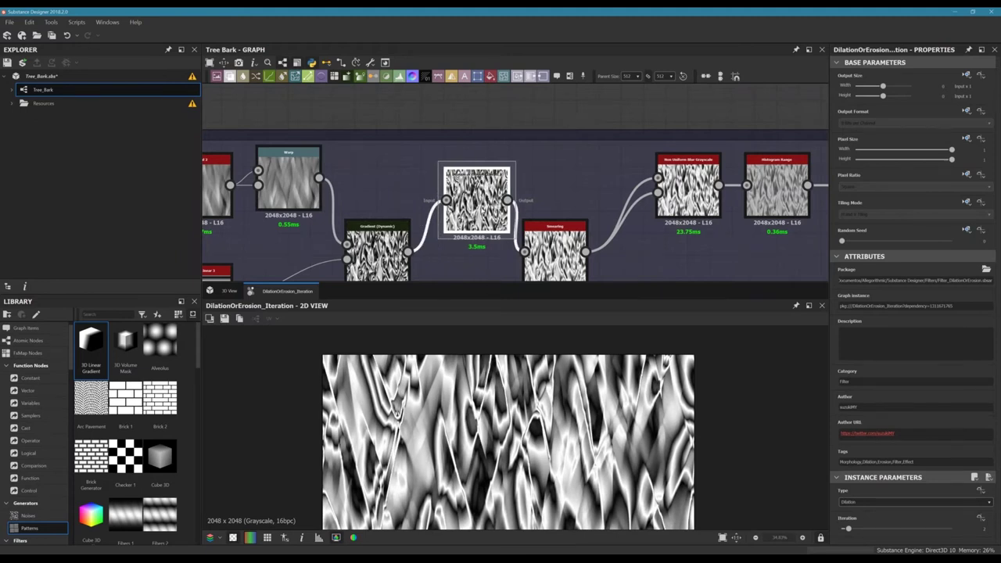
scroll(500, 234, "down", 3)
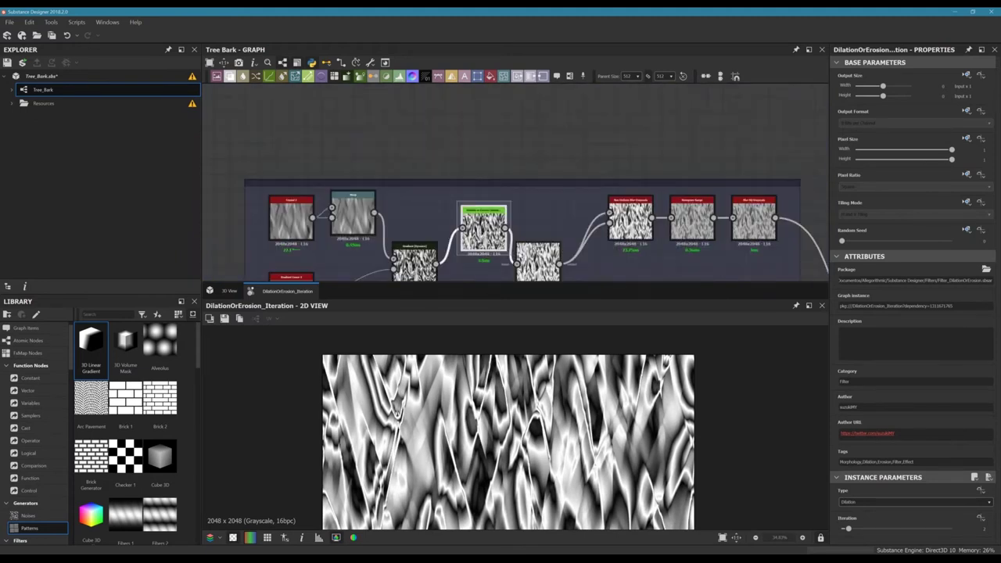
scroll(519, 252, "up", 3)
middle_click_drag(519, 252, 465, 172)
mouse_move(315, 196)
left_mouse_down()
mouse_move(326, 183)
mouse_move(326, 205)
left_mouse_up()
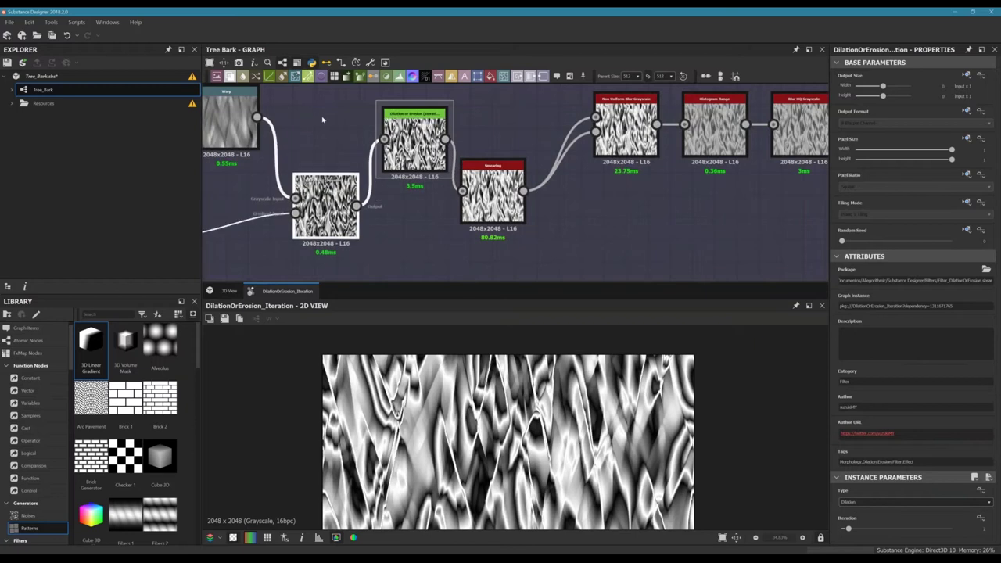
scroll(322, 119, "down", 3)
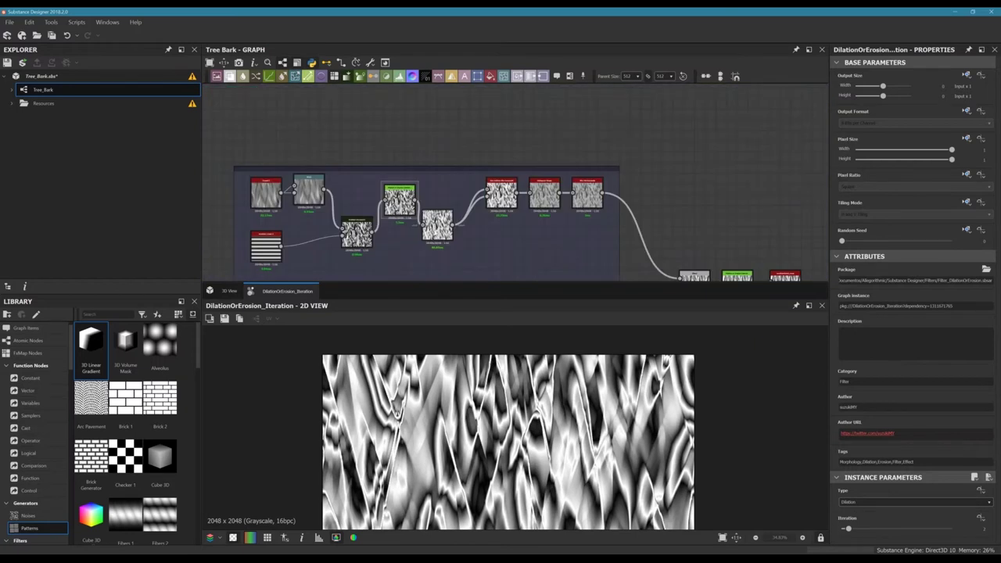
scroll(427, 226, "up", 3)
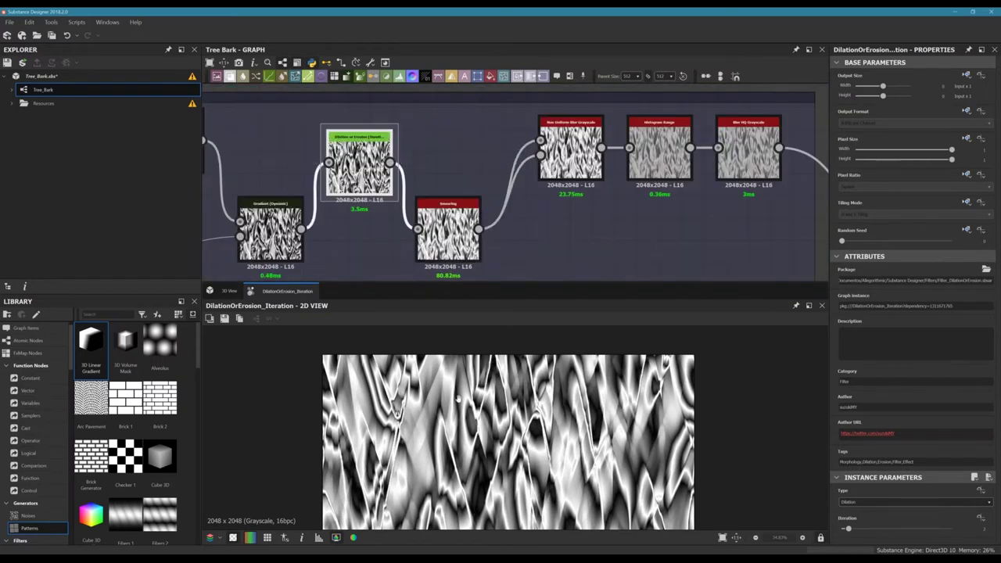
- Examine the dilated pattern up close and preview the Non Uniform Blur Grayscale node after Smearing for comparison
scroll(458, 397, "up", 3)
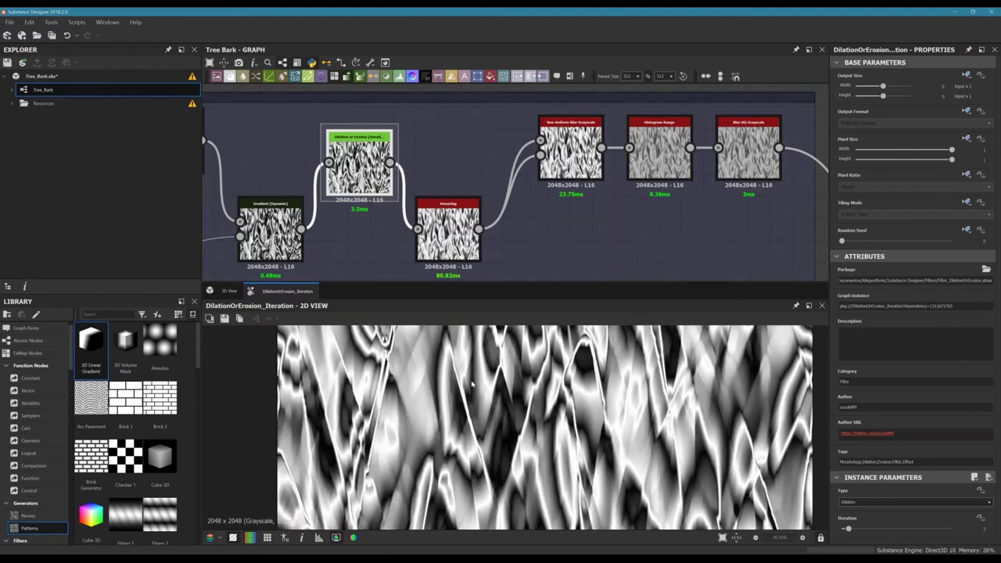
double_click(449, 155)
scroll(449, 155, "down", 1)
middle_click_drag(449, 155, 415, 156)
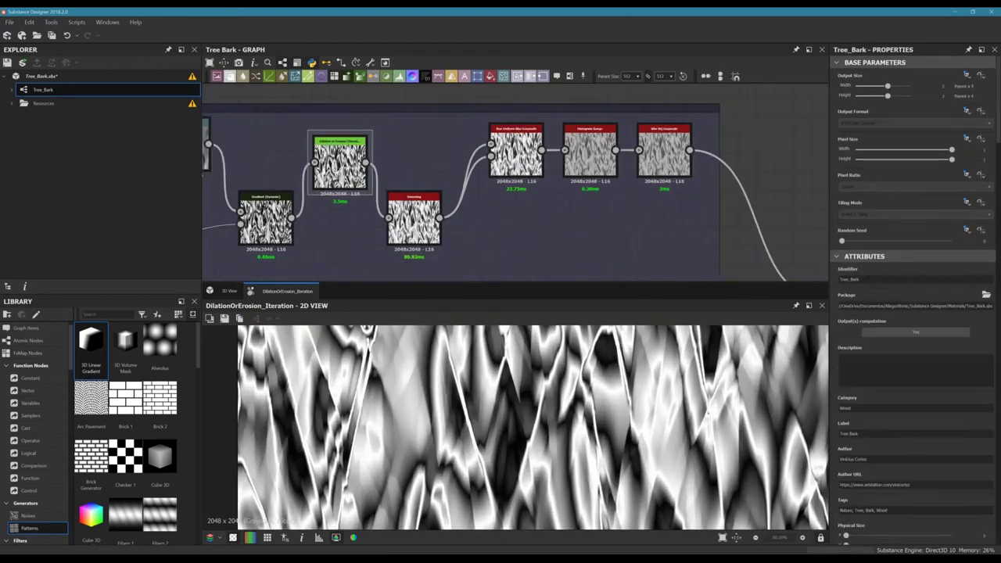
double_click(518, 160)
middle_click_drag(519, 161, 464, 173)
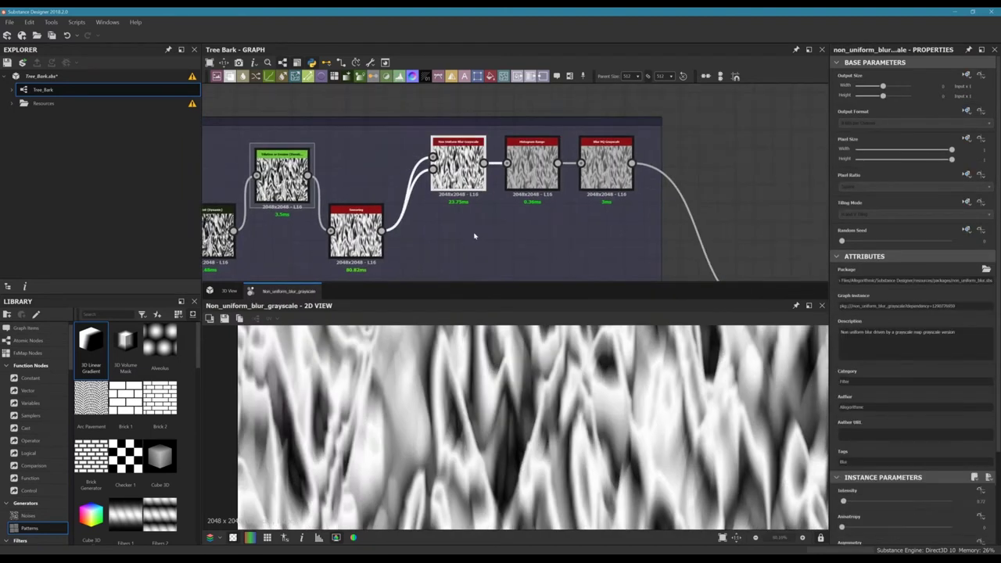
- Preview the Histogram Range node and the Blur HQ Grayscale node that end the framed branch
middle_click_drag(475, 232, 449, 231)
left_click(505, 164)
scroll(523, 486, "down", 5)
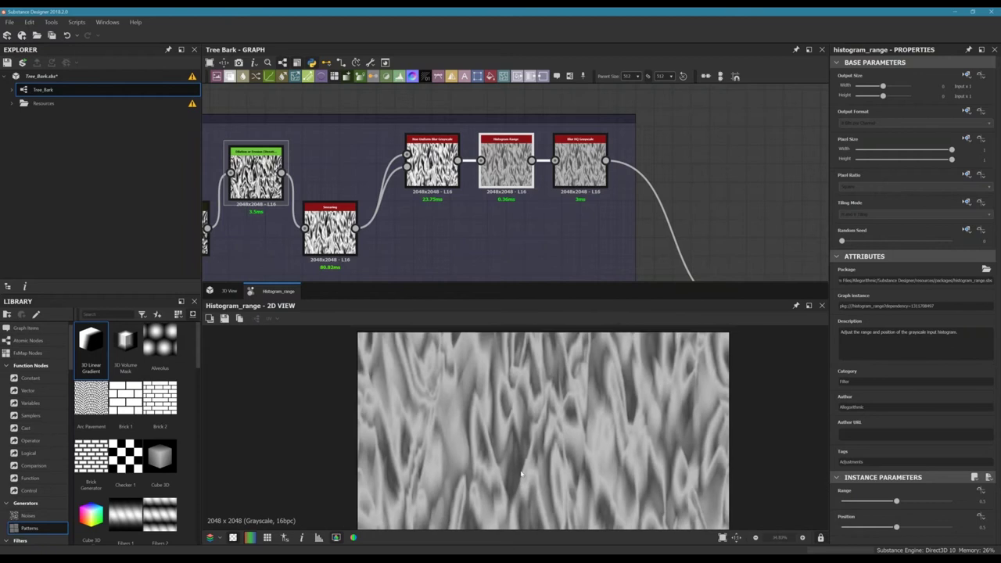
middle_click_drag(510, 190, 474, 202)
left_click(543, 173)
- Preview the Blend node that joins the upper and lower branches and inspect its opacity setting
middle_click_drag(429, 252, 348, 123)
scroll(413, 227, "down", 2)
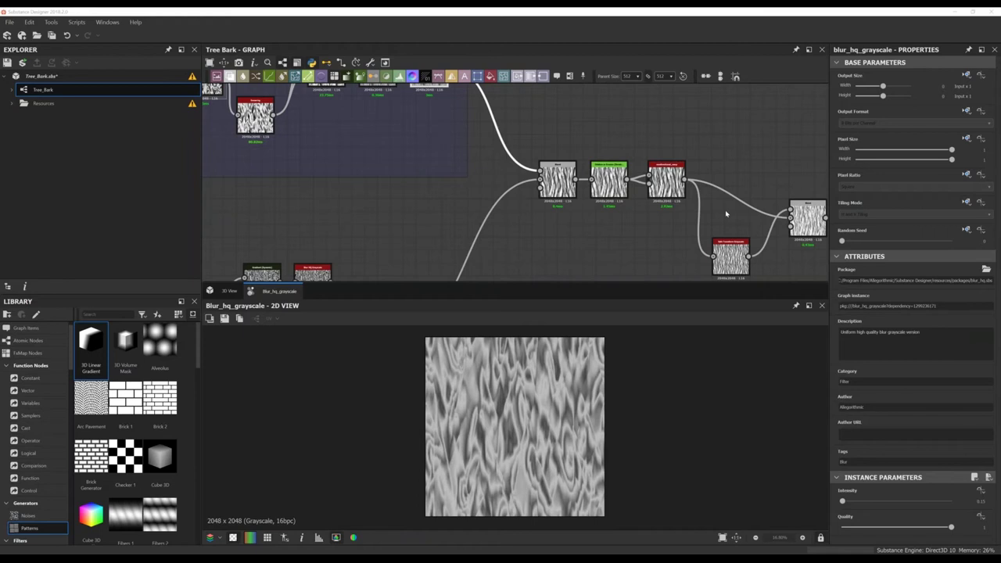
left_click(551, 167)
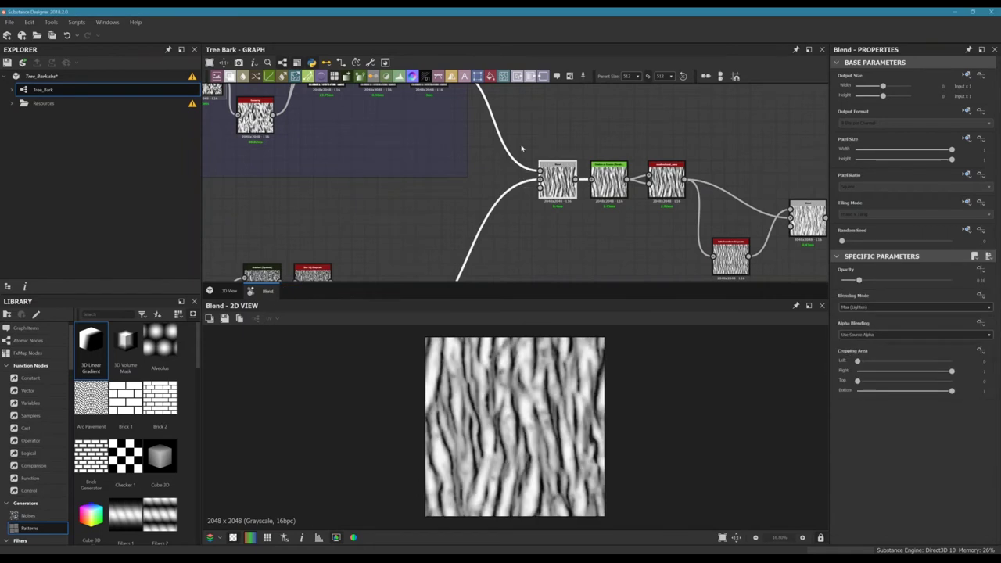
scroll(521, 148, "up", 3)
middle_click_drag(522, 148, 469, 139)
scroll(466, 142, "down", 2)
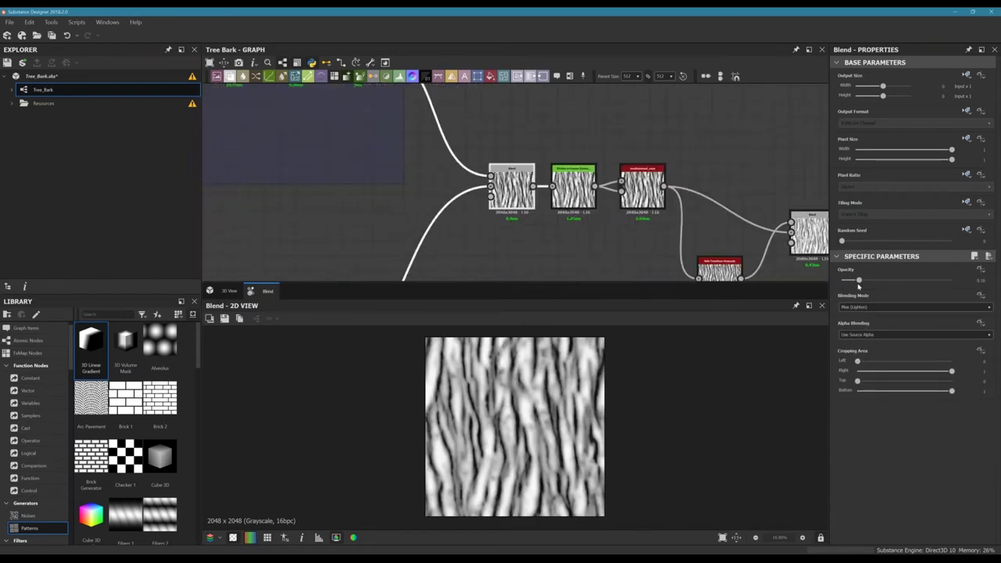
scroll(427, 166, "down", 2)
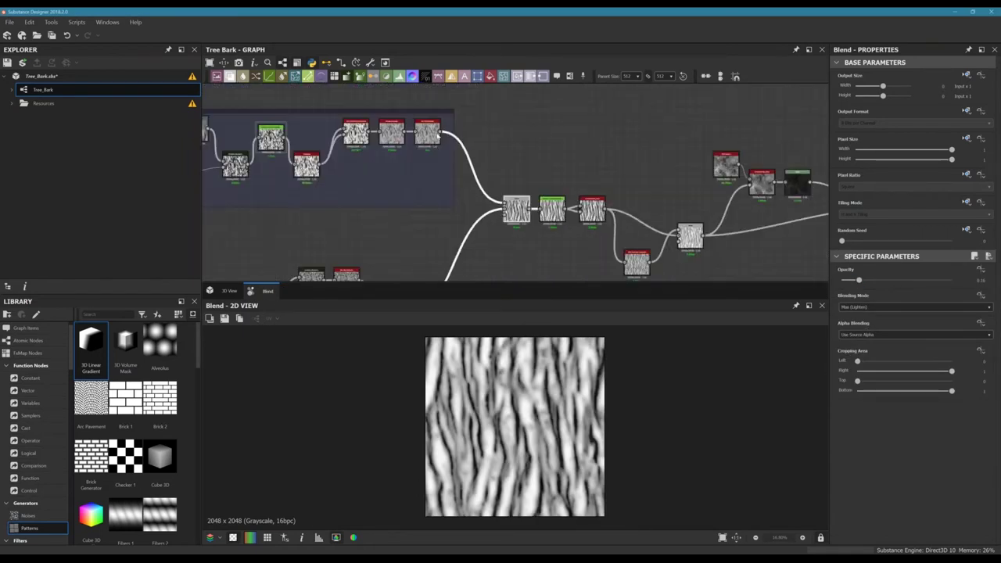
- Compare the joining Blend node's two sources, the upper branch's Blur HQ Grayscale and the lower branch's Multiply Blend
left_click(430, 134)
middle_click_drag(436, 152, 453, 78)
double_click(412, 239)
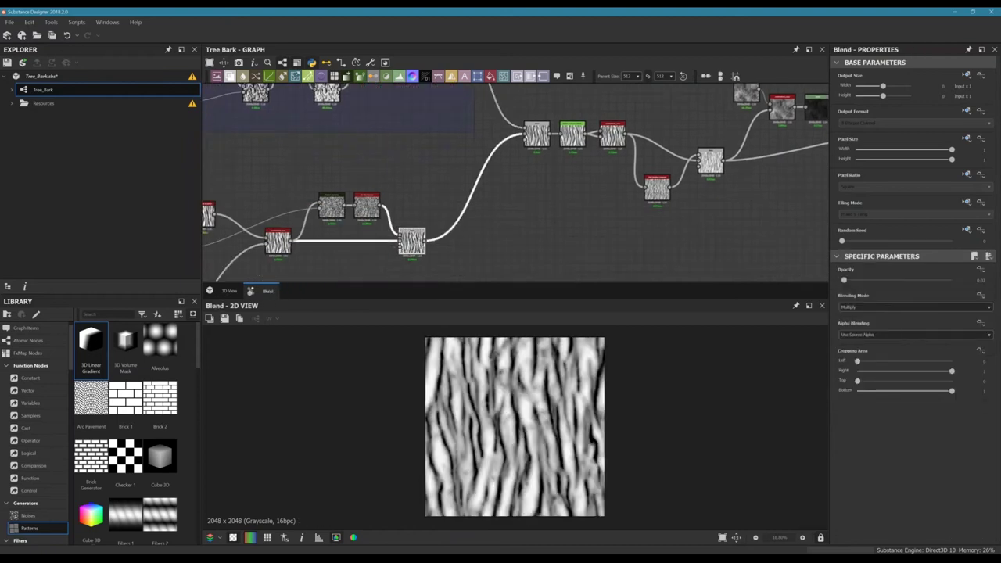
middle_click_drag(418, 176, 412, 279)
double_click(448, 160)
middle_click_drag(480, 124, 497, 42)
double_click(422, 264)
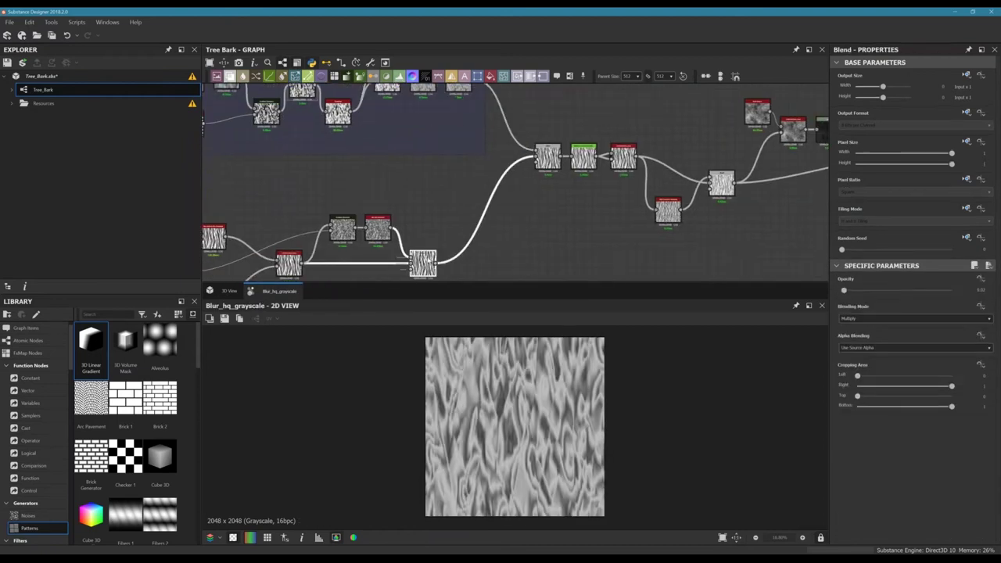
- Examine the upper branch's Blur HQ Grayscale pattern up close against the joining Blend node's result and inspect the blending mode
middle_click_drag(456, 201, 483, 148)
scroll(499, 424, "up", 3)
middle_click_drag(487, 109, 457, 199)
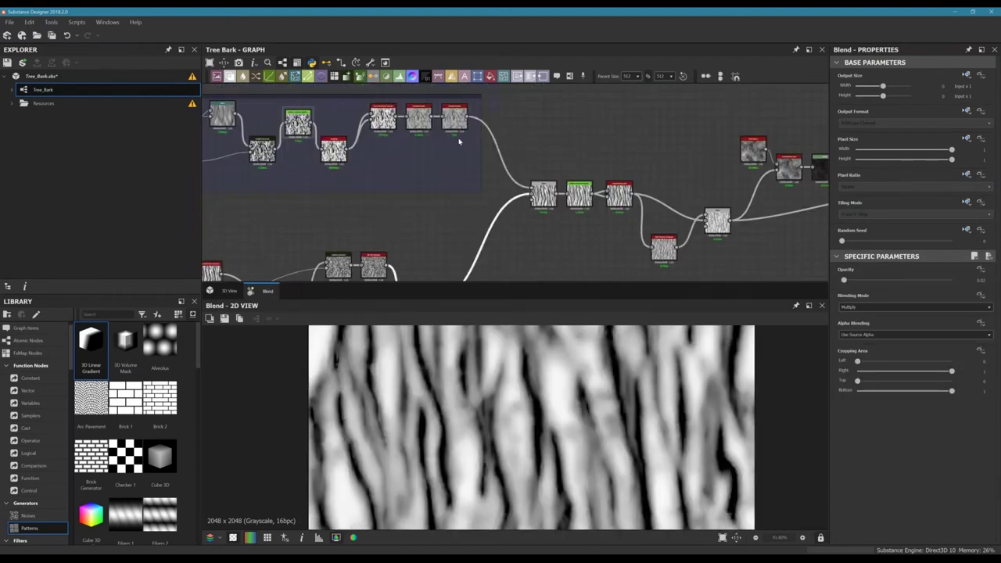
left_click(456, 131)
middle_click_drag(469, 151, 450, 151)
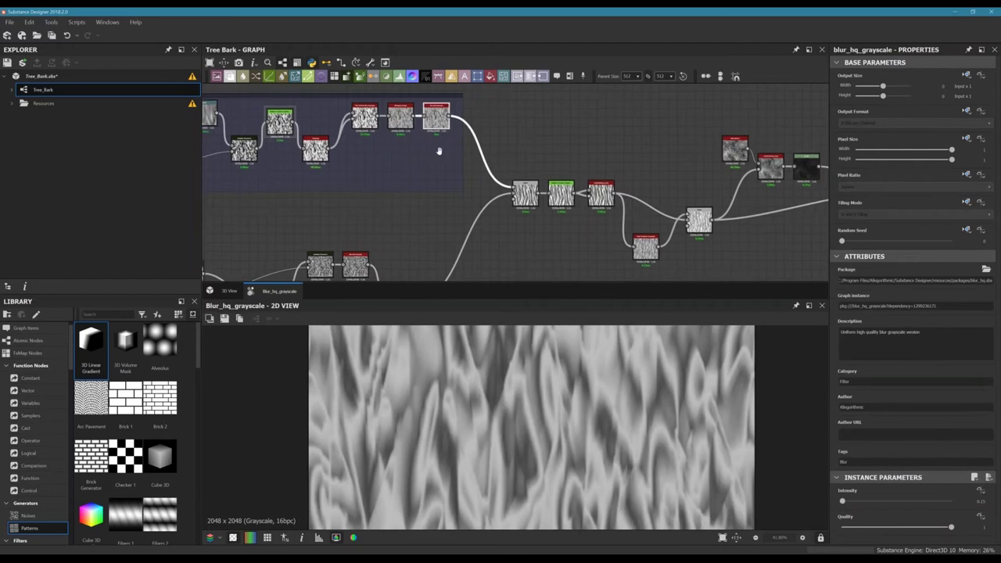
scroll(575, 203, "up", 3)
double_click(485, 189)
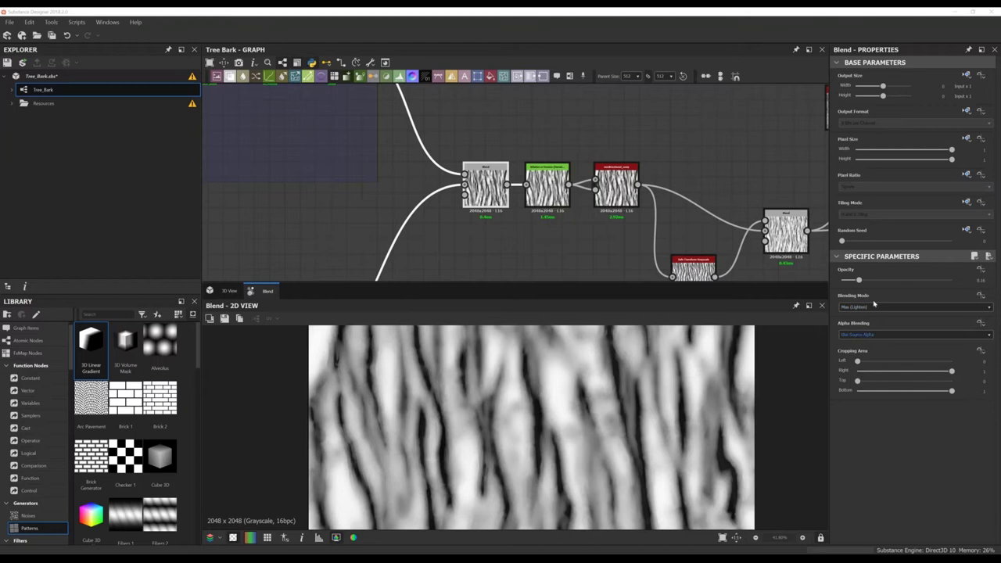
- Compare the joining Blend node's grayscale preview with the rendered bark in the 3D view
left_click(232, 292)
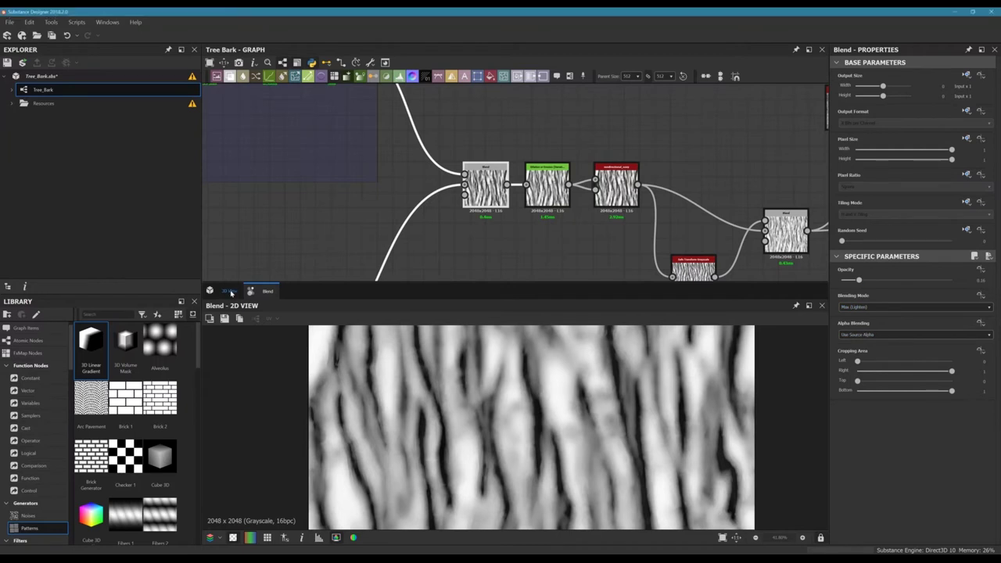
left_click(229, 290)
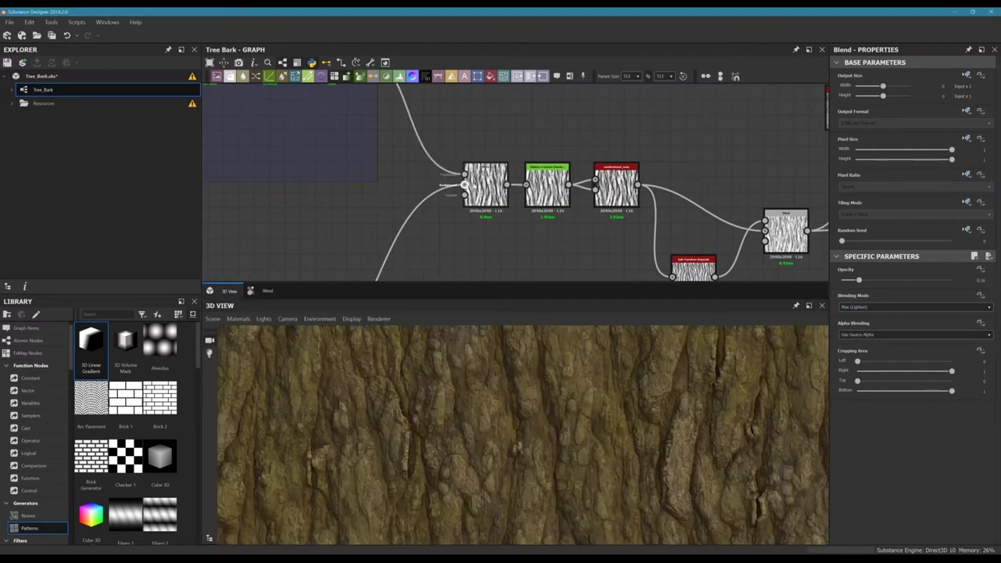
left_click(267, 291)
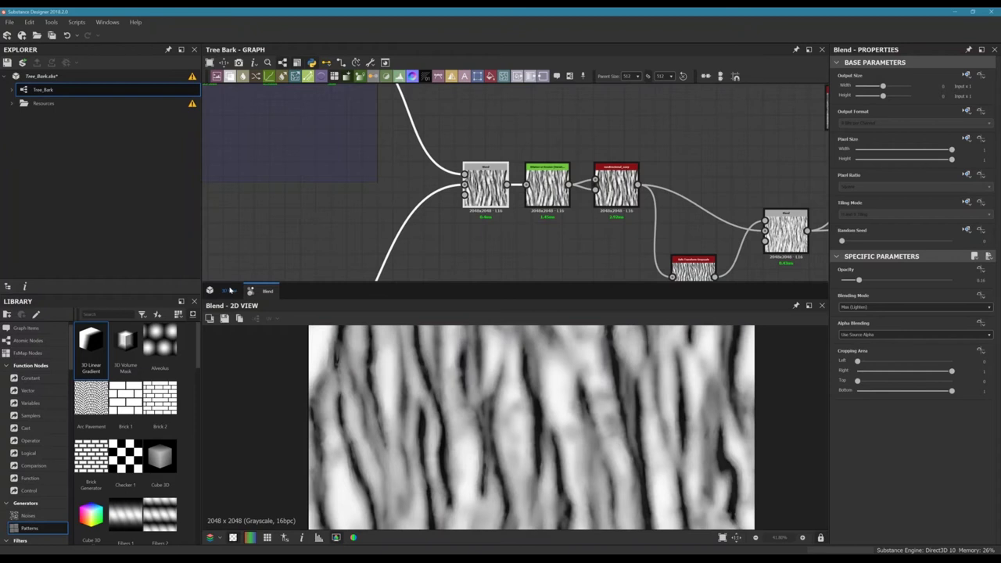
left_click(227, 290)
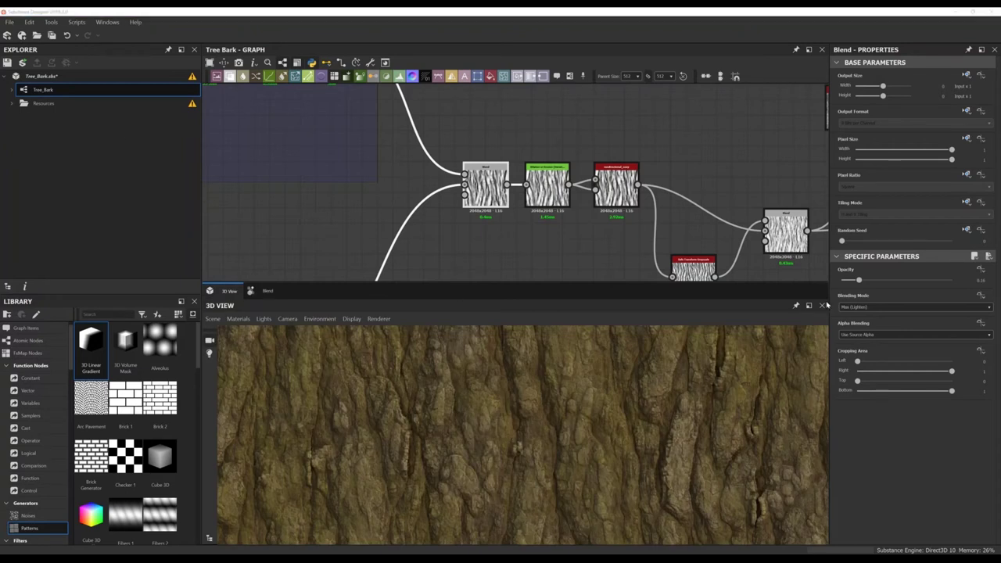
- Undock the 3D view as a floating window and place it beside the 2D preview of the Blend node
left_click(755, 321)
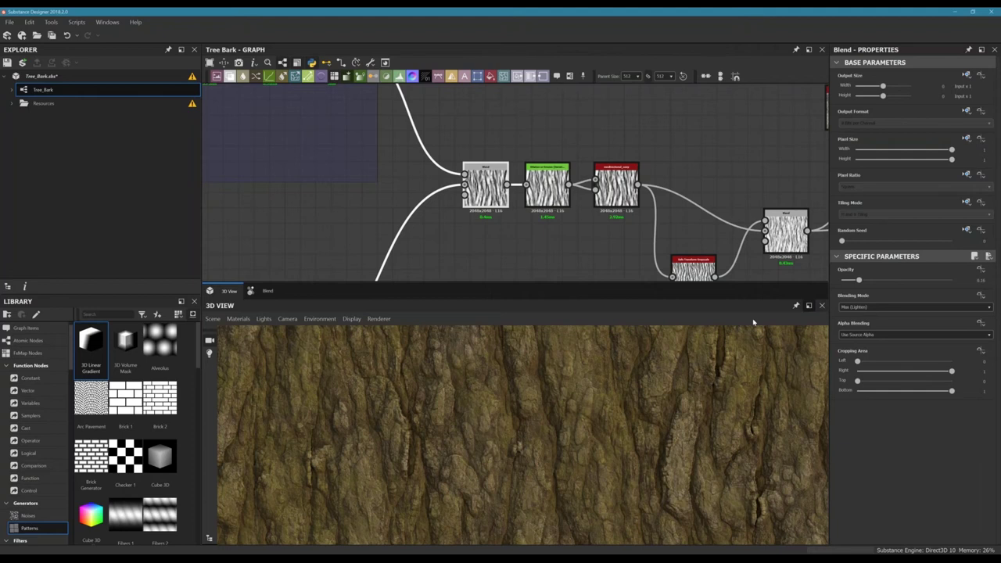
left_click(808, 305)
left_click_drag(251, 80, 100, 208)
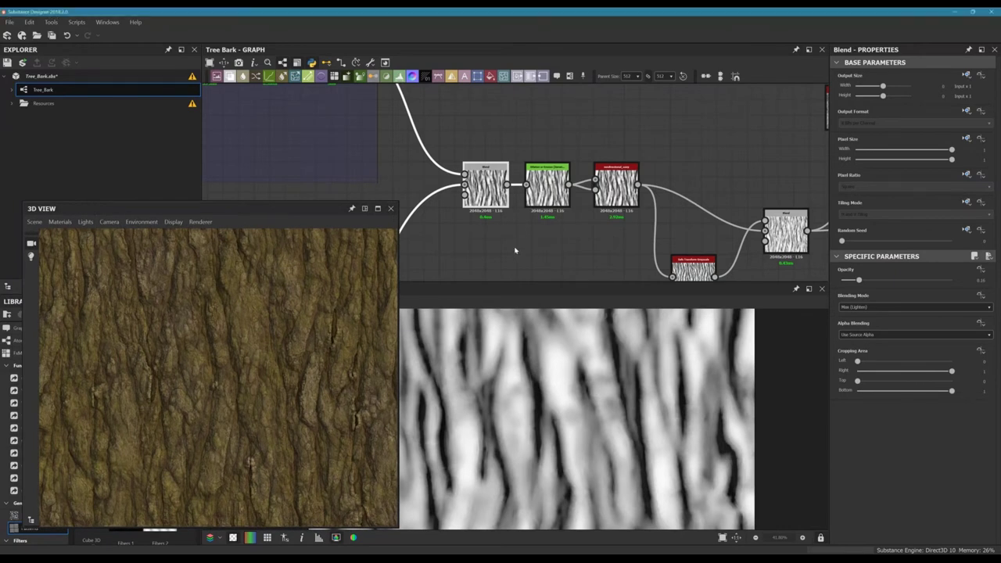
- Raise the opacity of the Blend node joining the upper and lower branches to about 0.51
scroll(591, 181, "down", 4)
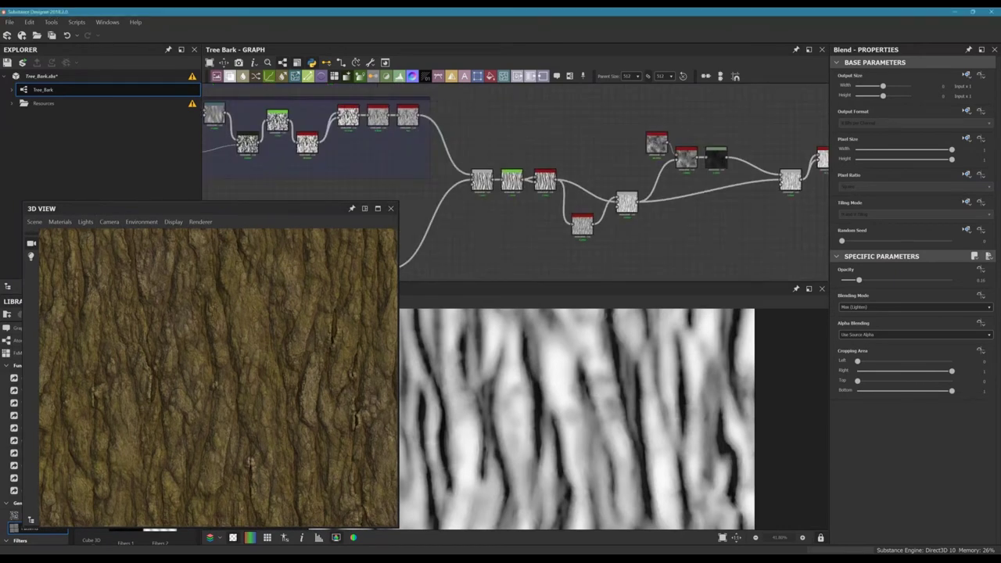
scroll(578, 168, "up", 4)
scroll(547, 191, "up", 2)
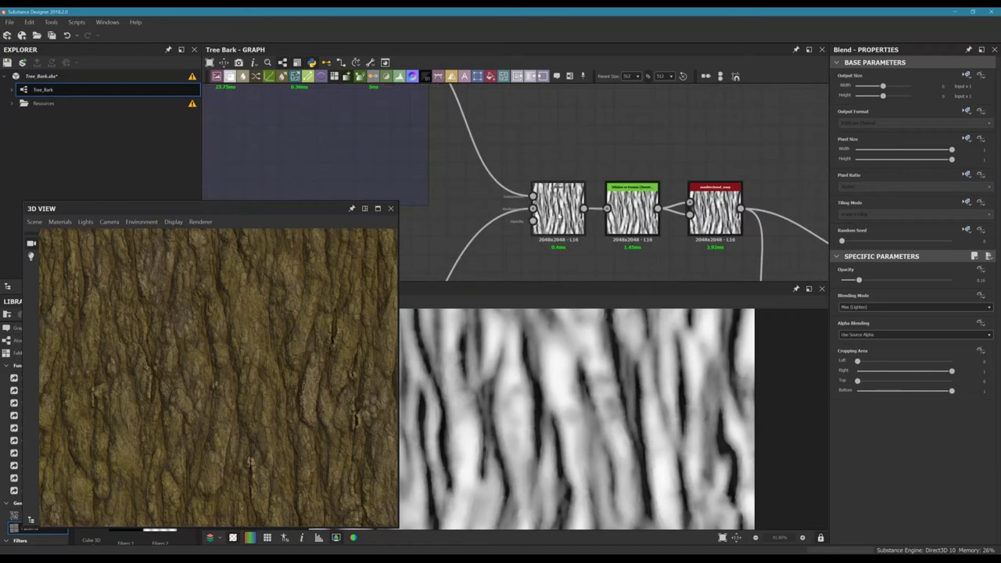
scroll(545, 188, "up", 2)
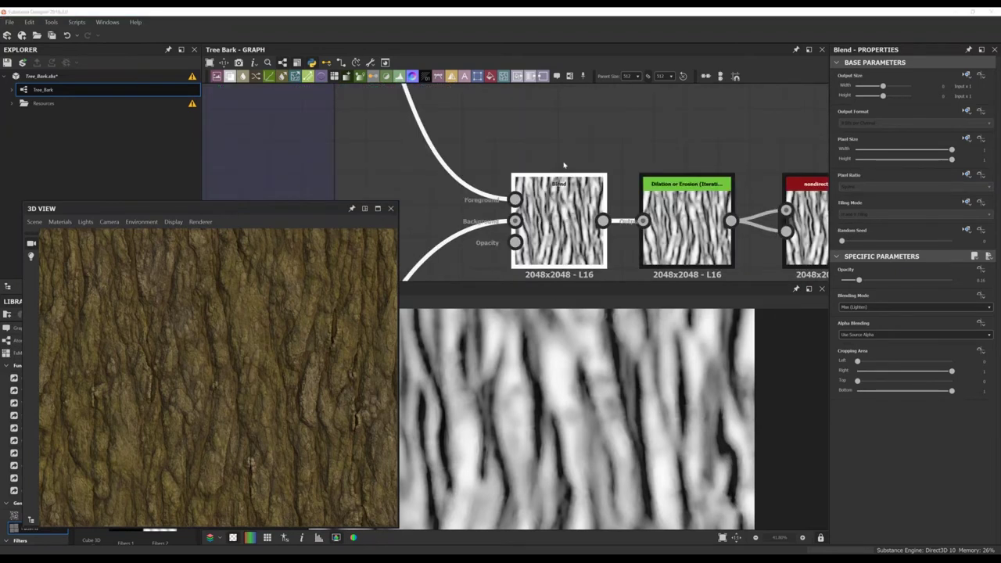
scroll(566, 141, "down", 1)
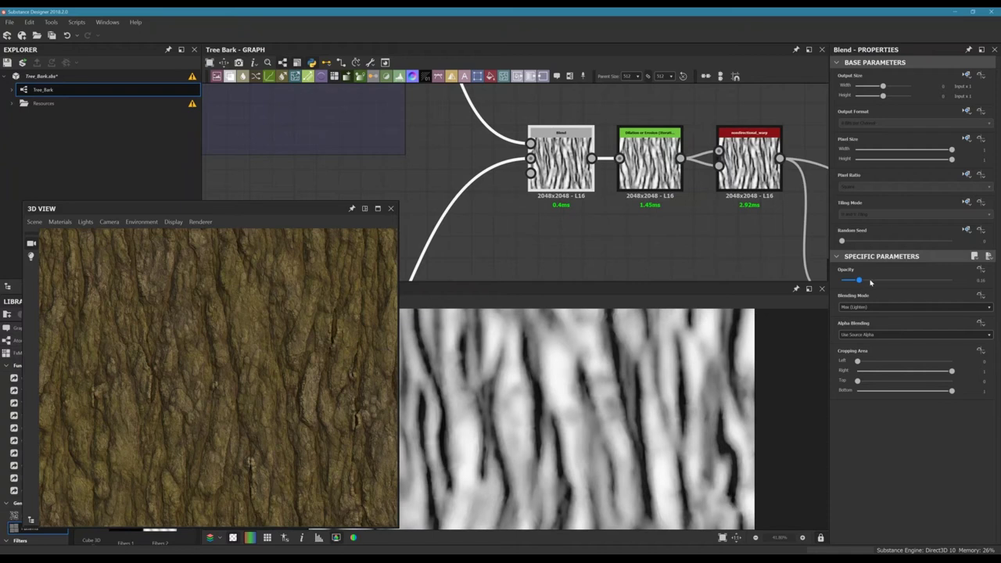
left_click_drag(871, 281, 897, 282)
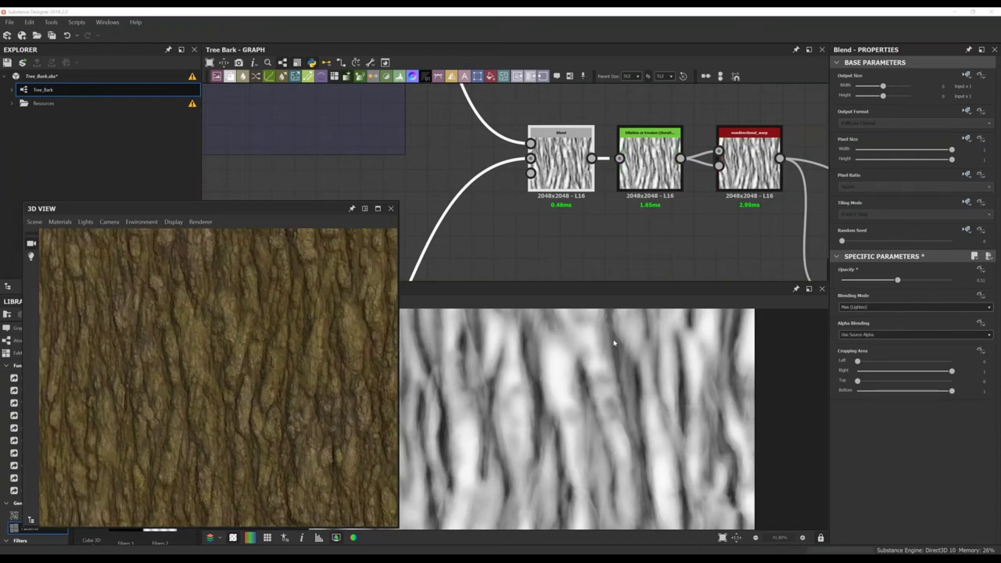
- Inspect the Dilation or Erosion node that follows the joining Blend node, comparing it with the Blend
scroll(593, 204, "down", 5)
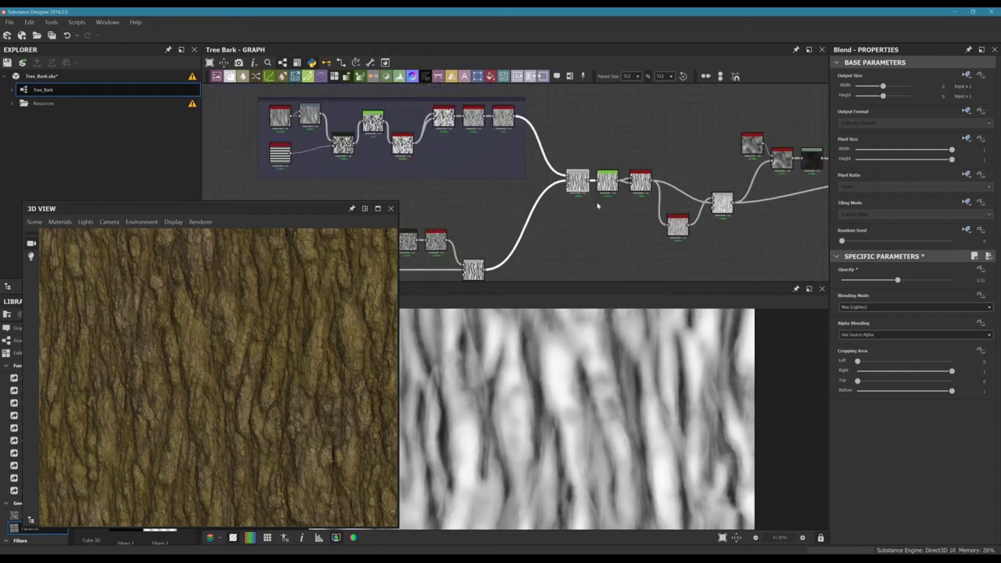
scroll(582, 202, "up", 5)
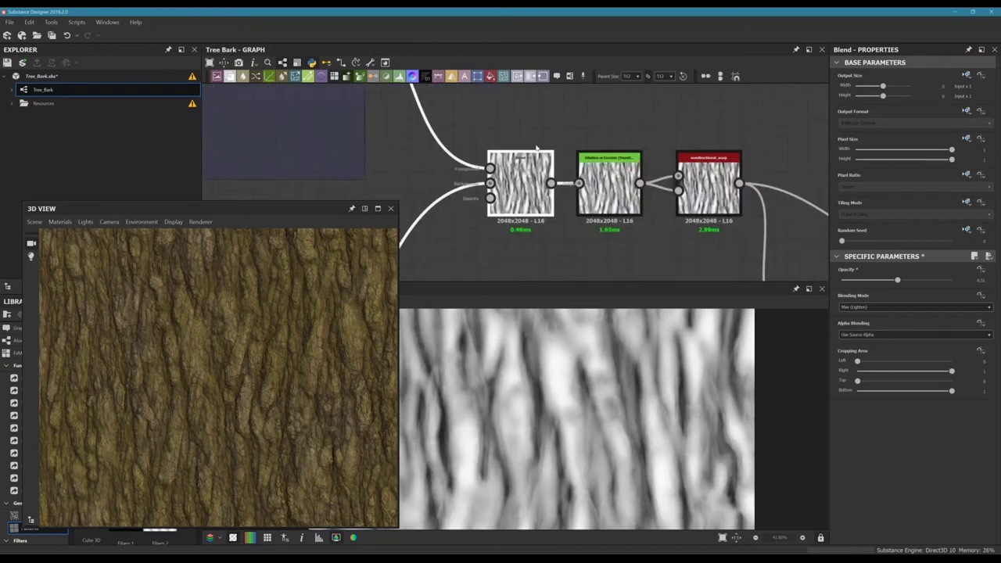
left_click(621, 250)
middle_click_drag(600, 199, 531, 82)
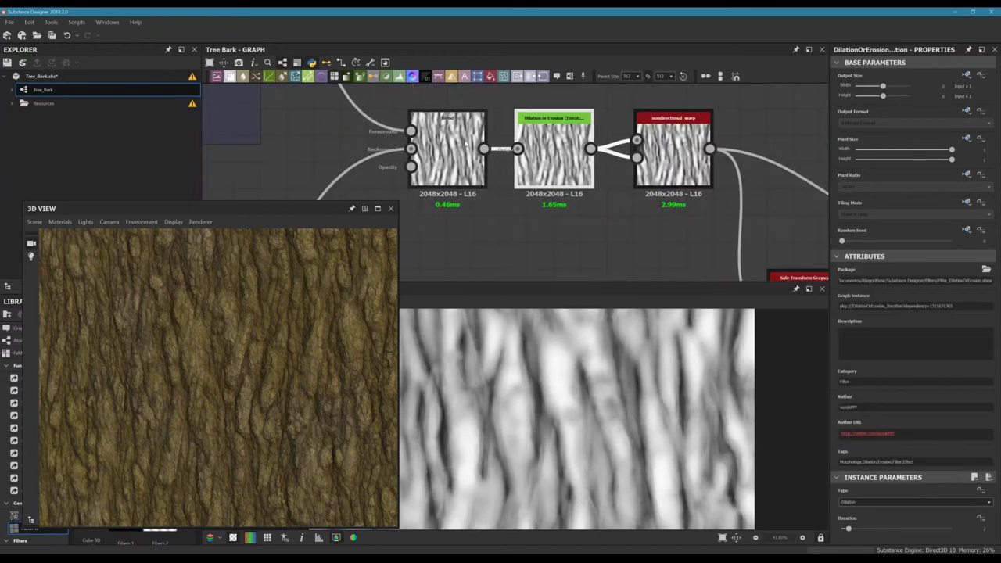
left_click(448, 148)
middle_click_drag(448, 149, 435, 166)
middle_click_drag(551, 158, 547, 167)
left_click(548, 167)
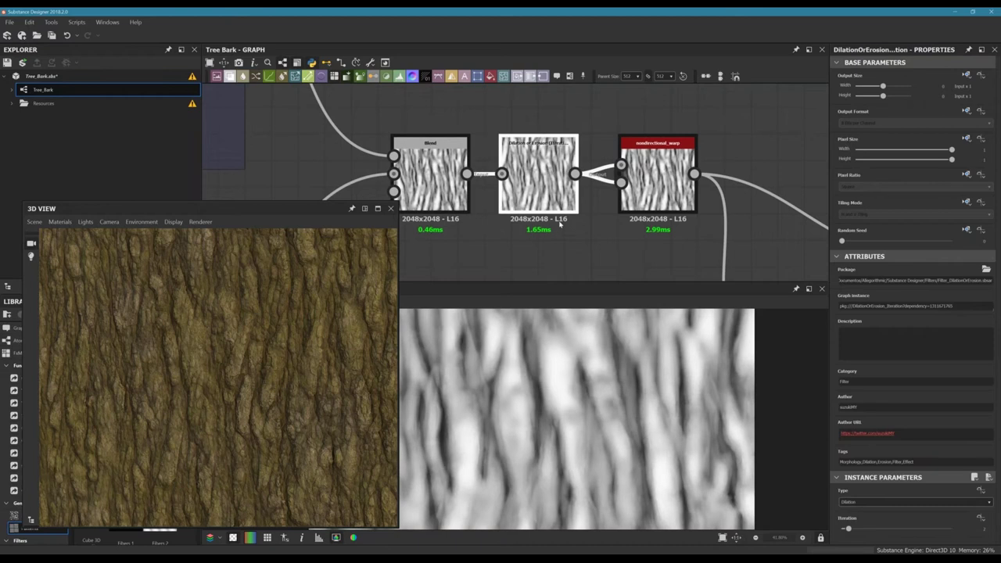
- Add a Normal node below the main chain and connect the joining Blend node's output to its input
middle_click_drag(560, 224, 551, 190)
middle_click_drag(556, 242, 540, 201)
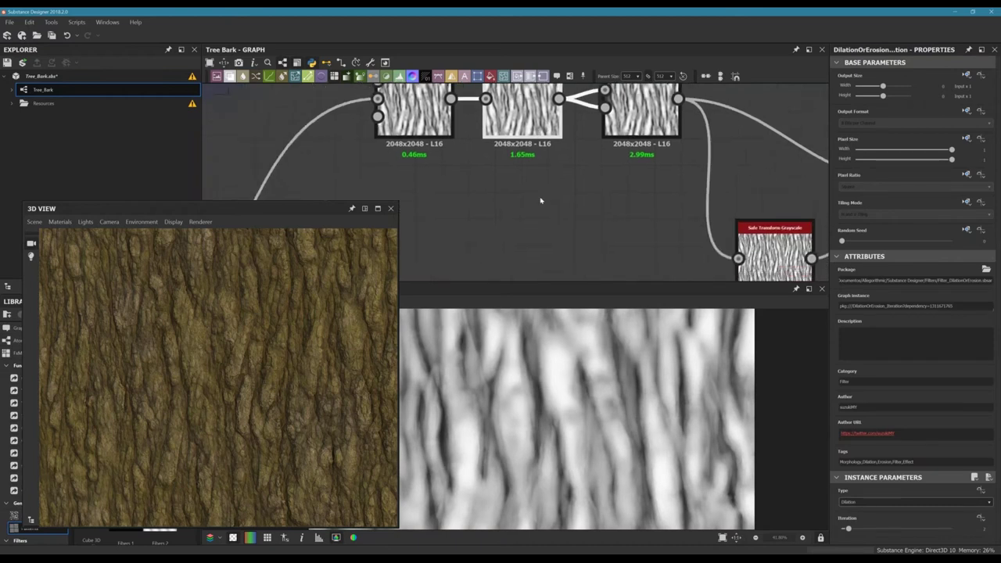
scroll(539, 201, "down", 2)
key("space")
type("nor")
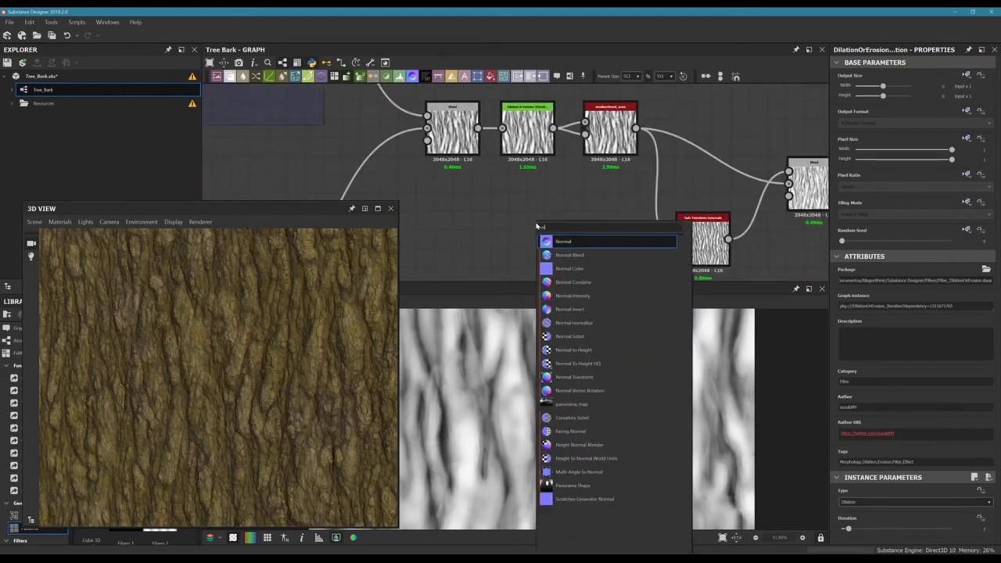
key("Return")
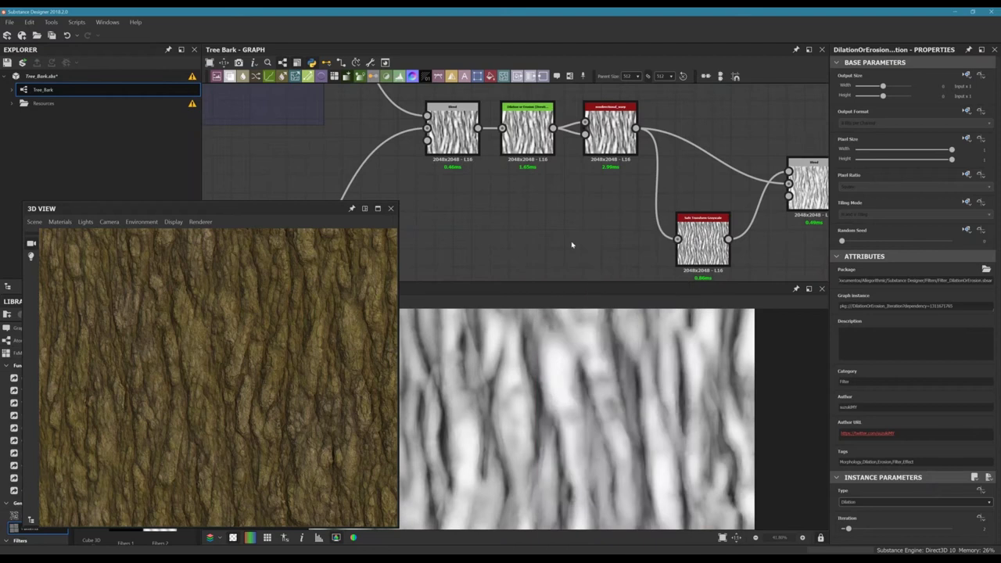
left_click_drag(477, 127, 511, 220)
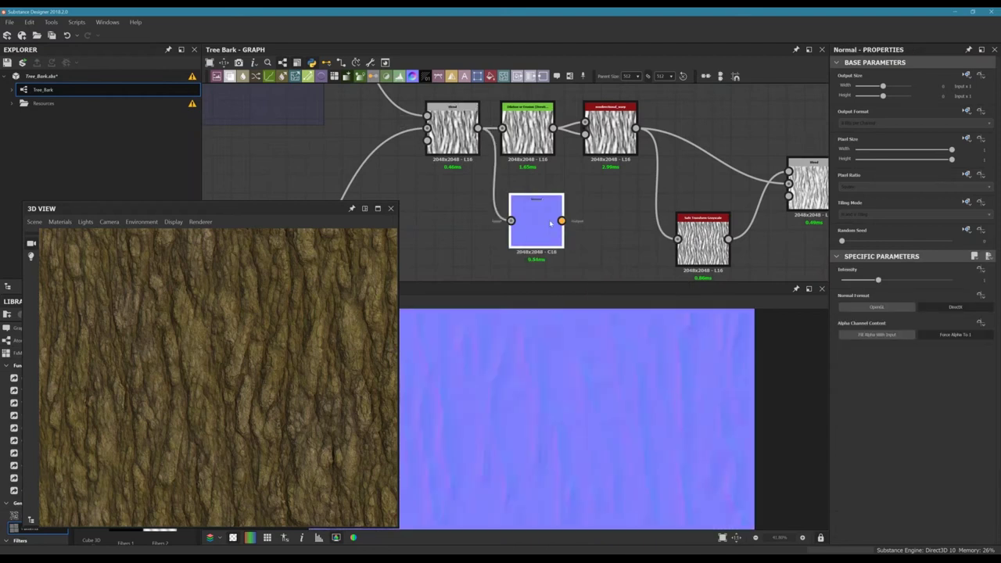
middle_click_drag(528, 160, 494, 72)
left_click_drag(514, 148, 556, 220)
- Set the Normal node's intensity to 15
scroll(555, 219, "up", 4)
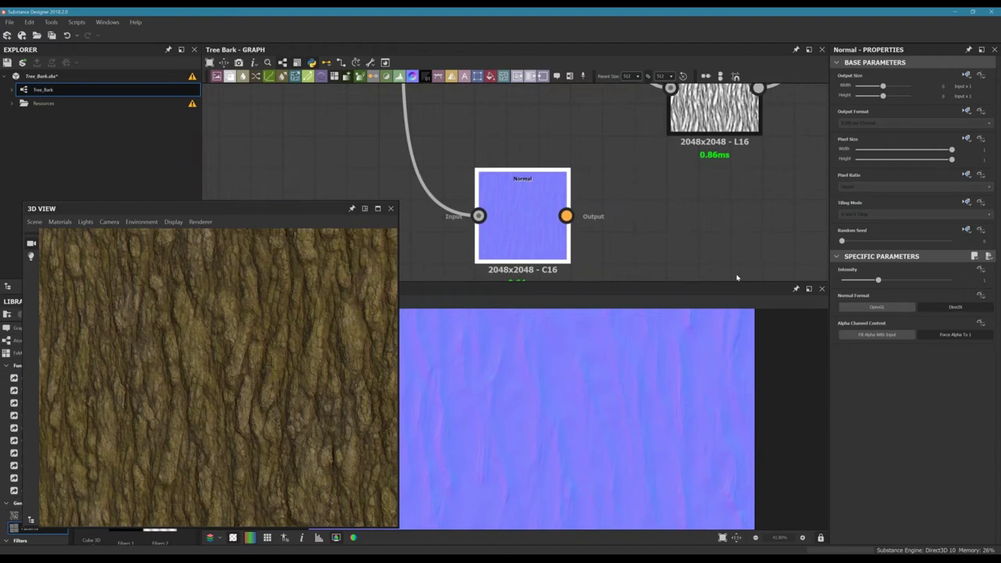
left_click(984, 279)
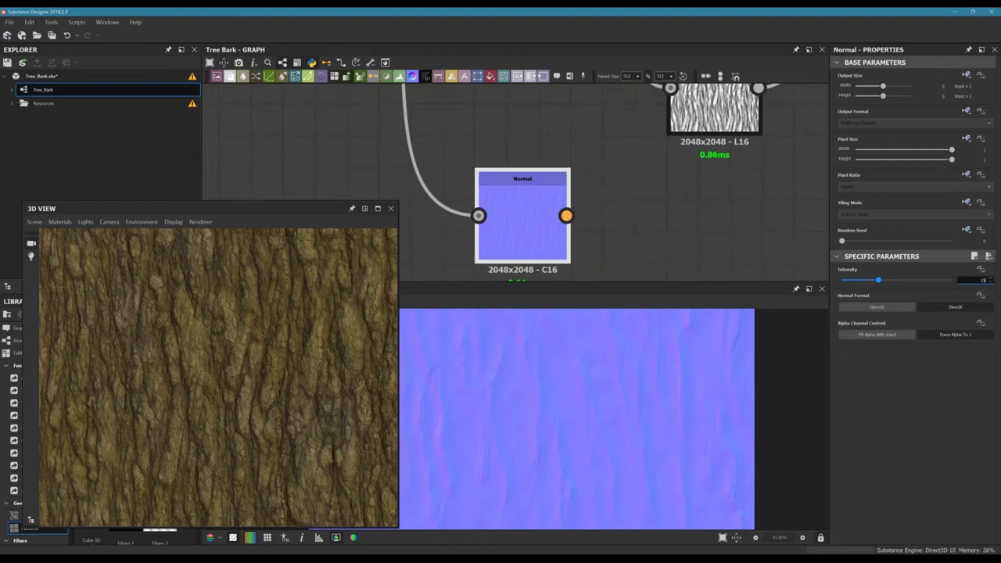
type("15")
key("Return")
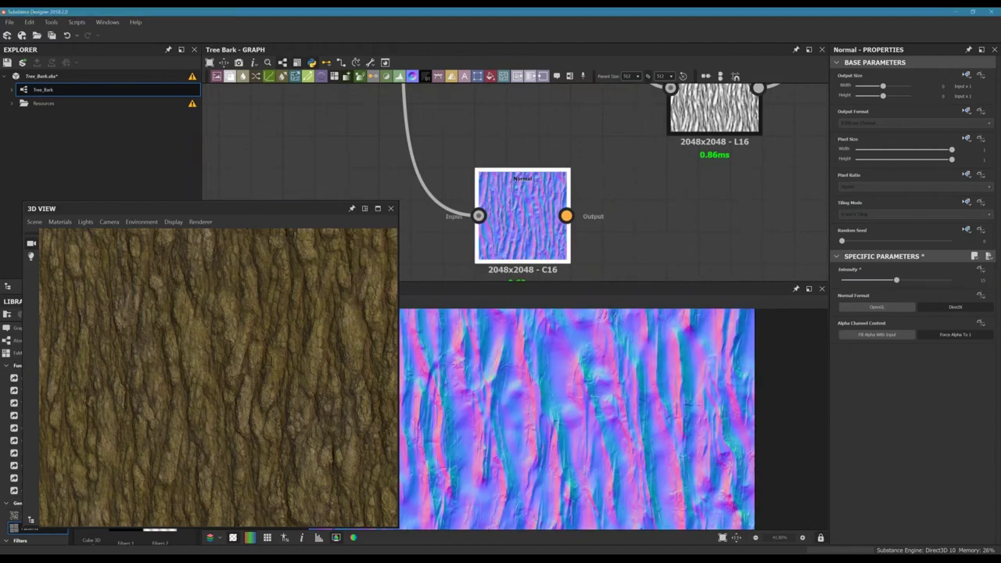
scroll(548, 161, "down", 2)
middle_click_drag(532, 180, 522, 222)
scroll(522, 222, "down", 3)
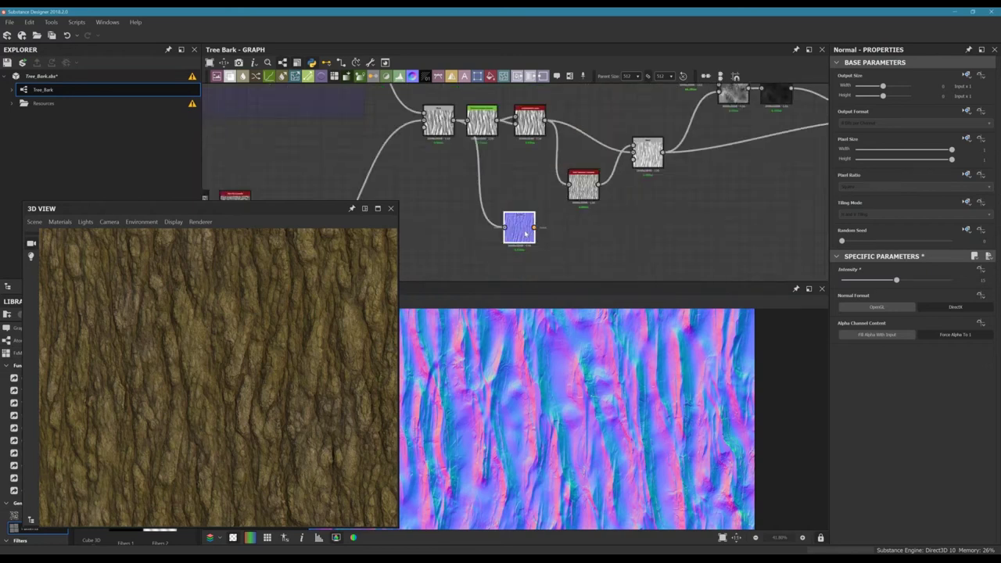
- Move the Normal node farther below the main chain and set its intensity to 10
left_click_drag(525, 231, 524, 263)
middle_click_drag(524, 263, 517, 226)
left_click_drag(517, 227, 540, 239)
left_click_drag(896, 280, 886, 281)
double_click(980, 279)
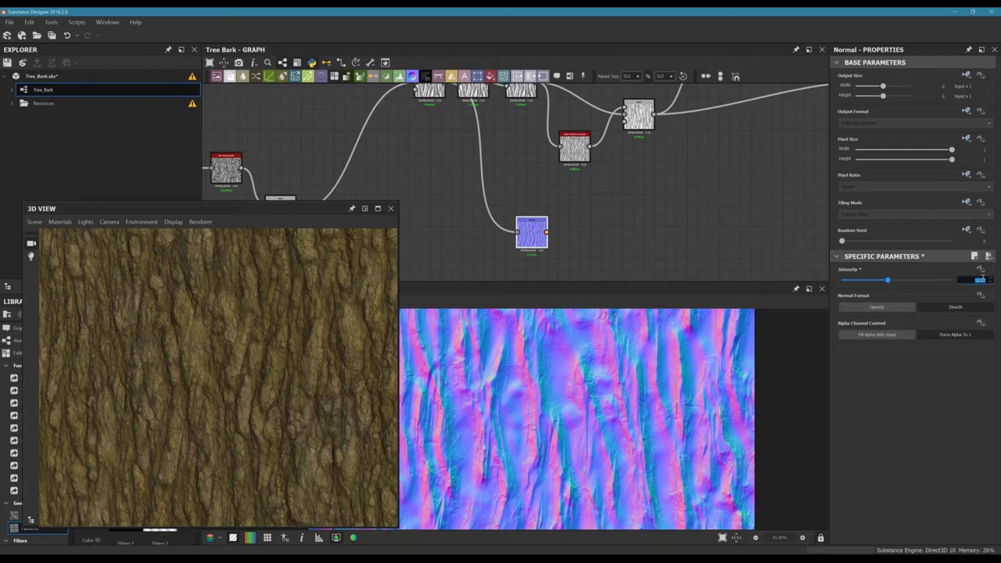
type("1")
type("10")
key("Return")
- Duplicate the Dilation or Erosion node with its input link and move the copy toward the Normal node
middle_click_drag(516, 174, 540, 234)
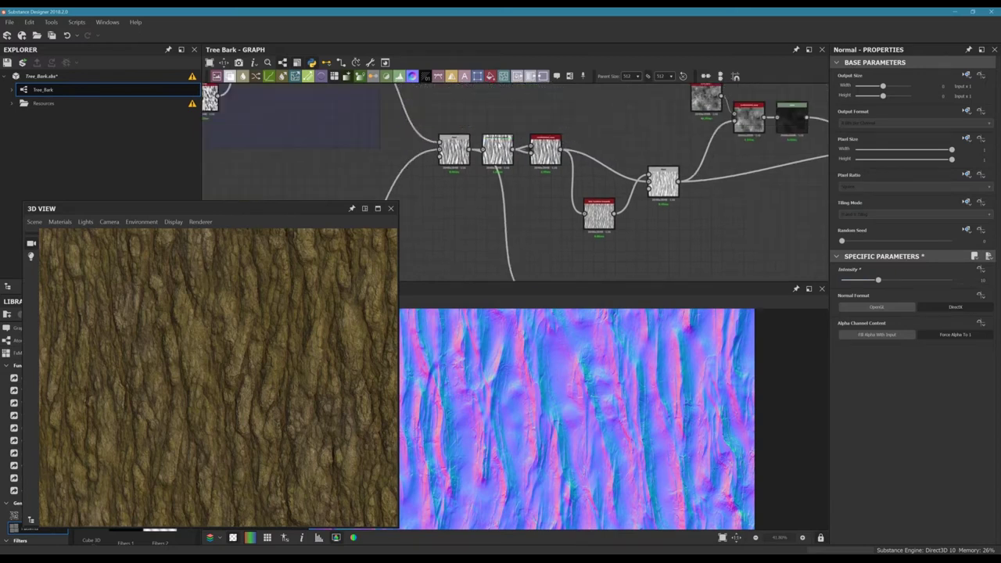
middle_click_drag(490, 158, 458, 116)
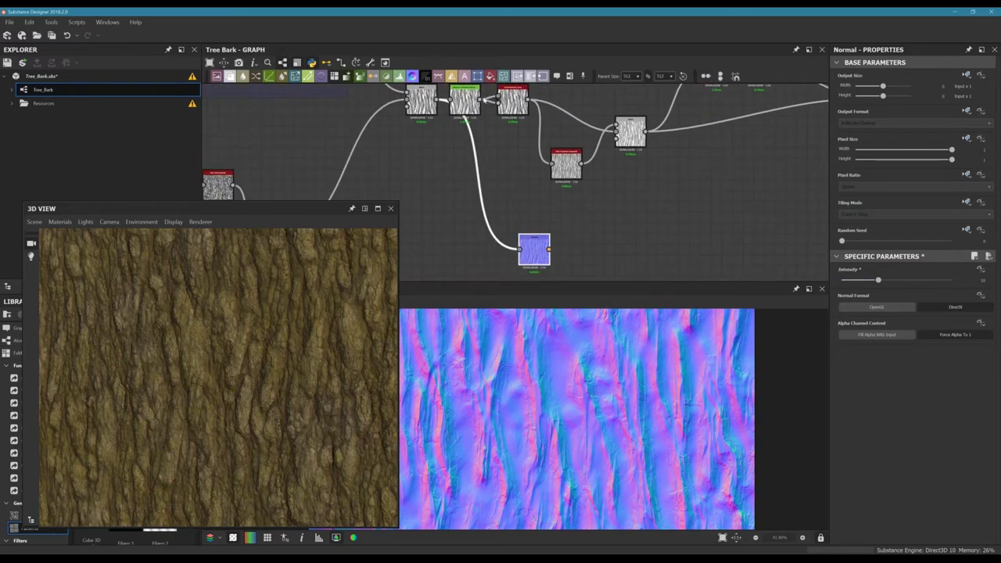
left_click(473, 121)
key("ctrl+d")
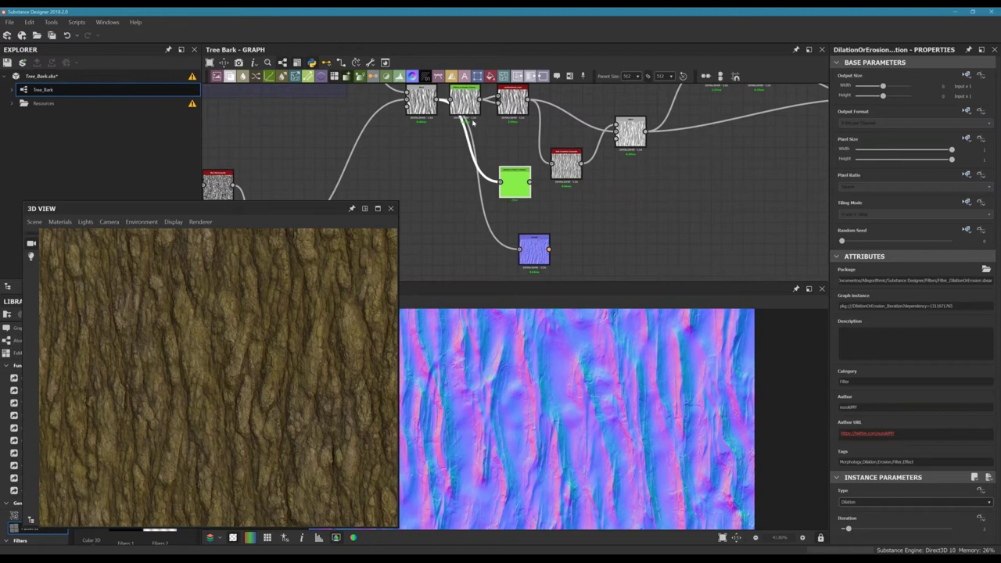
left_click_drag(513, 181, 577, 223)
middle_click_drag(548, 198, 523, 157)
- Arrange the duplicated Dilation or Erosion node in front of the Normal node, below the main chain
left_click_drag(512, 207, 544, 238)
middle_click_drag(539, 199, 569, 213)
left_click_drag(569, 249, 549, 264)
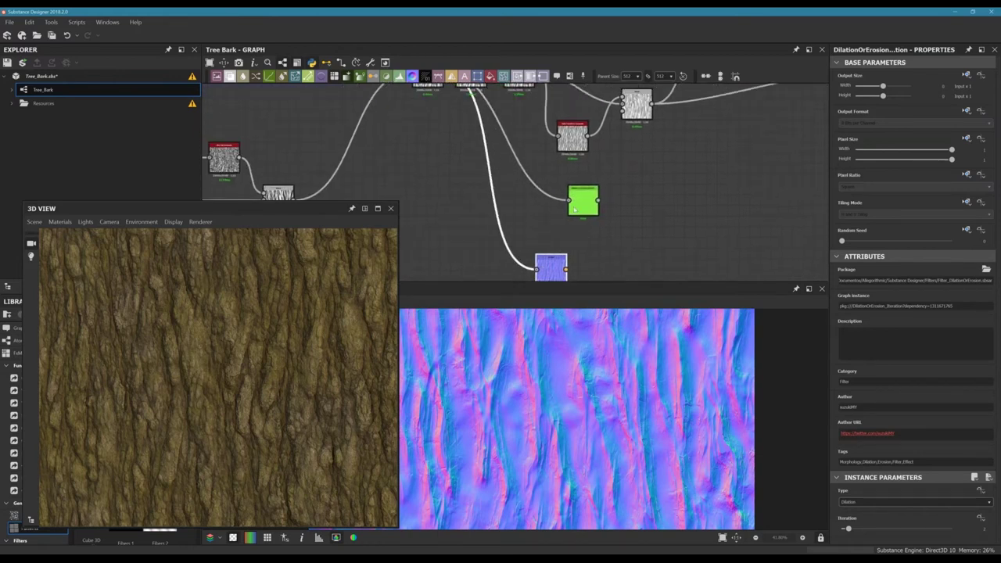
left_click_drag(577, 198, 477, 240)
middle_click_drag(500, 254, 488, 211)
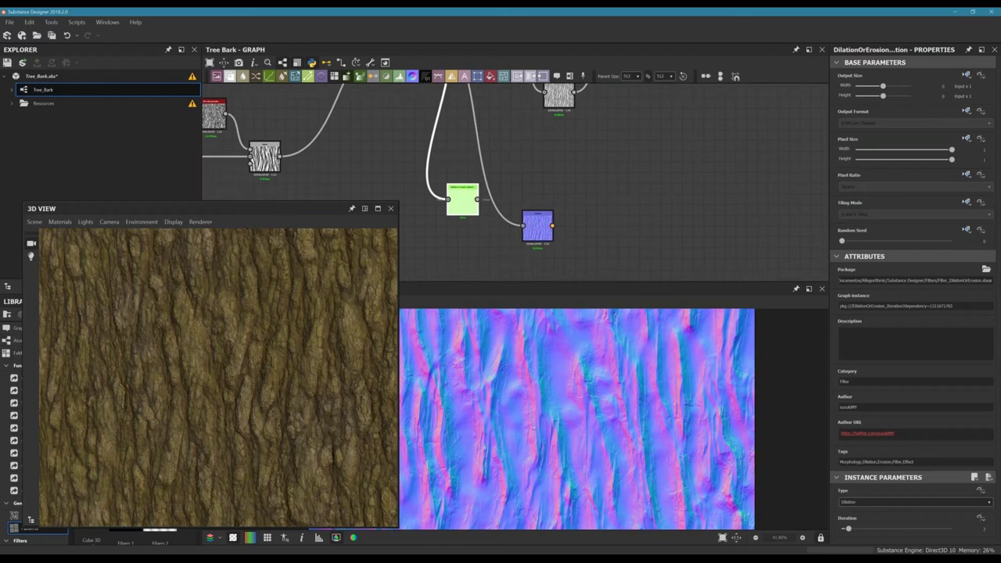
left_click_drag(536, 223, 556, 186)
middle_click_drag(544, 200, 567, 311)
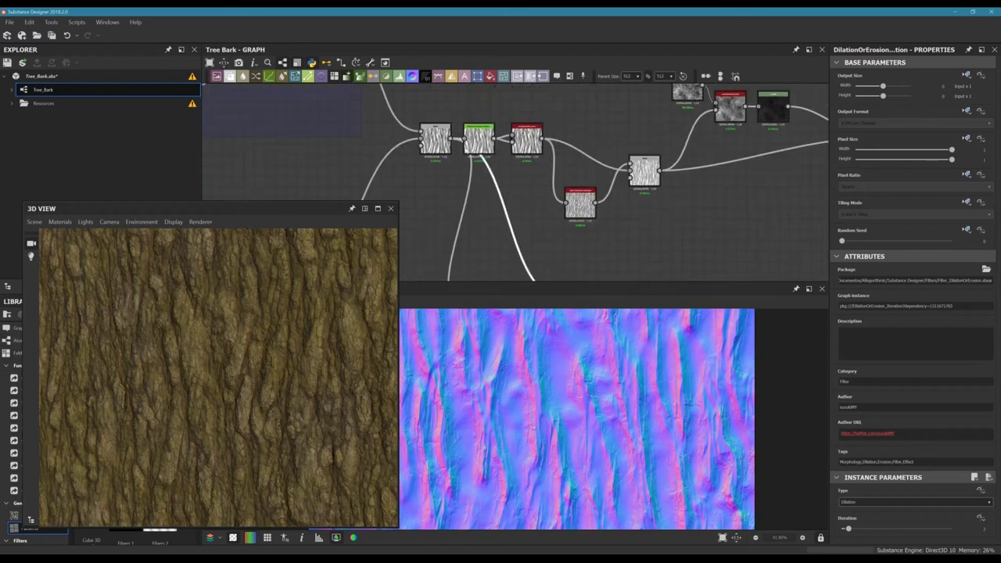
middle_click_drag(495, 194, 492, 92)
left_click_drag(569, 196, 553, 207)
- Preview the duplicated Dilation or Erosion node and stack it directly above the Normal node
left_click(477, 213)
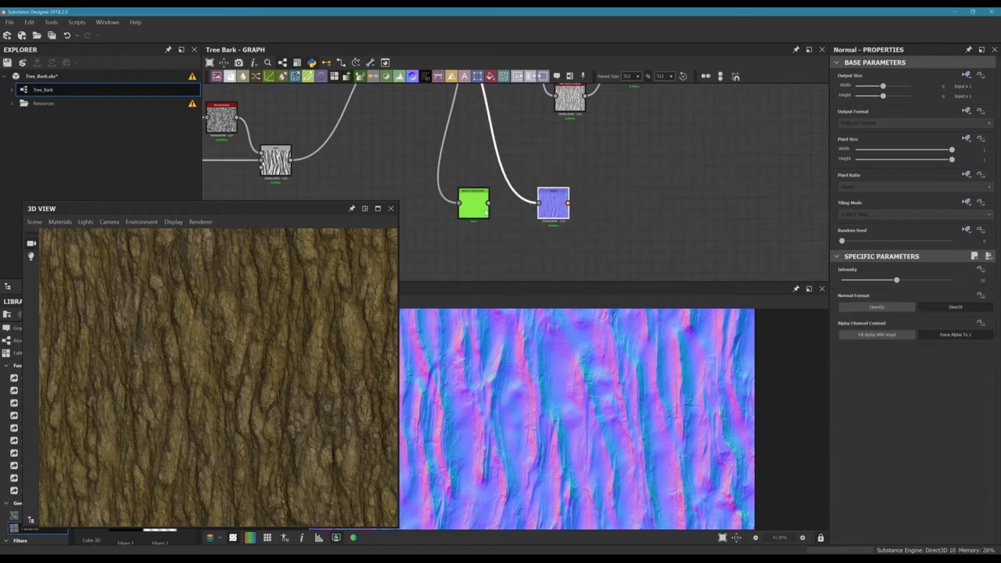
left_click_drag(478, 212, 637, 186)
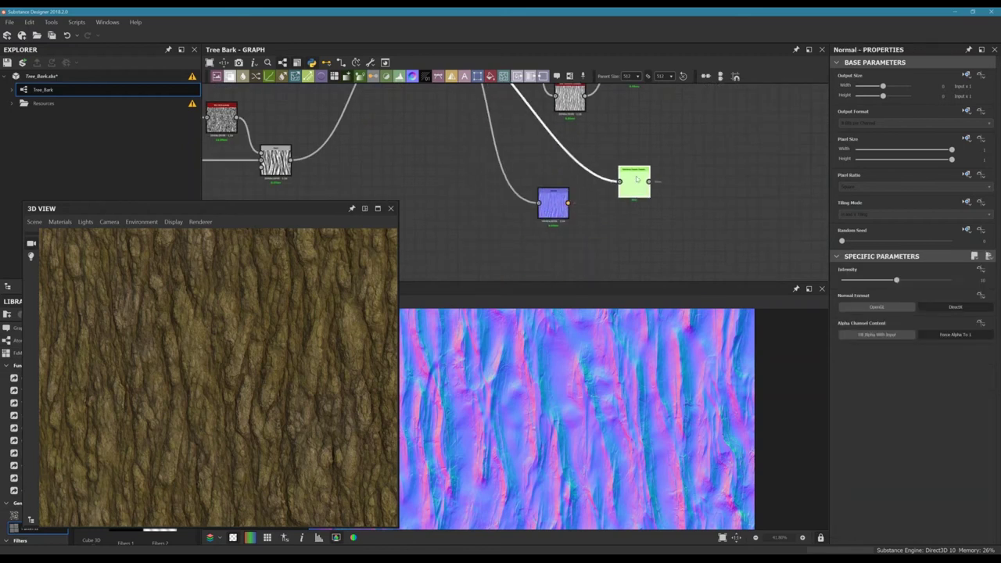
middle_click_drag(637, 184, 597, 211)
double_click(597, 212)
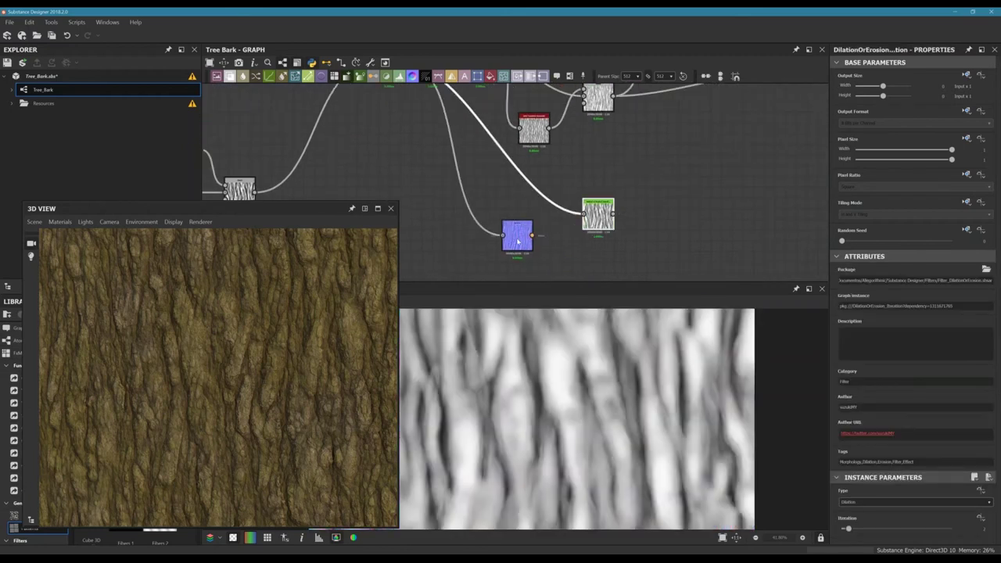
left_click_drag(517, 239, 577, 250)
left_click_drag(597, 205, 575, 195)
- Preview the Normal node and move it and the duplicated Dilation or Erosion node farther out and apart
middle_click_drag(576, 195, 468, 172)
double_click(471, 225)
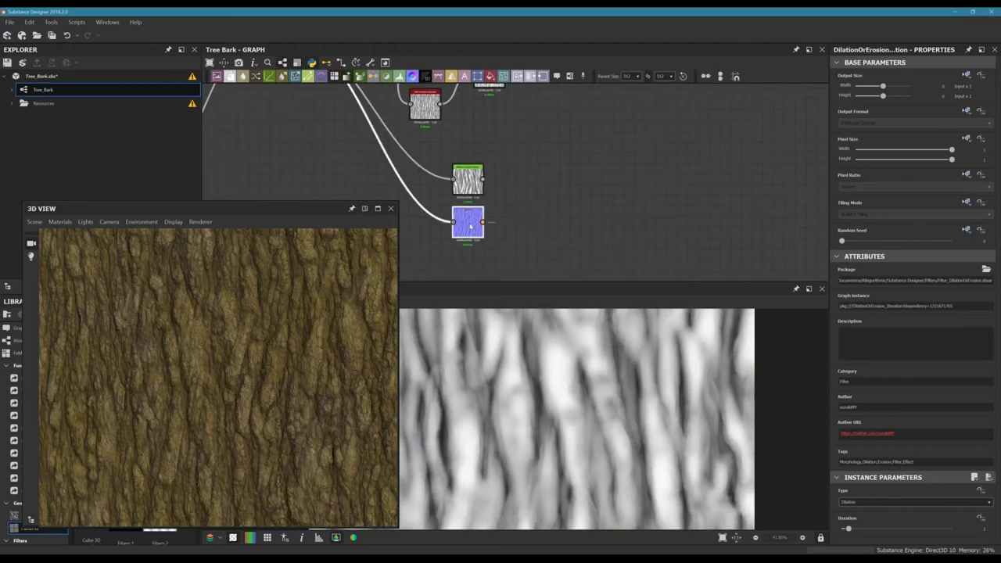
left_click_drag(471, 225, 550, 247)
middle_click_drag(474, 181, 506, 192)
left_click_drag(505, 192, 543, 181)
middle_click_drag(601, 217, 674, 292)
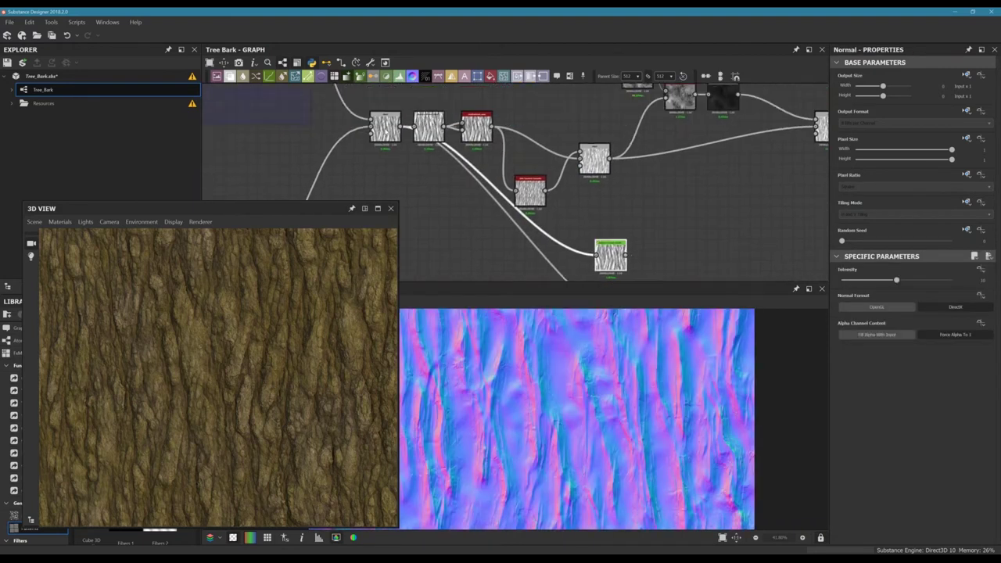
- Raise the main-chain Dilation or Erosion node above the links and bring the Normal node closer below the duplicated one
left_click_drag(427, 129, 433, 88)
mouse_move(441, 213)
middle_mouse_down()
mouse_move(417, 145)
mouse_move(385, 122)
middle_mouse_up()
middle_click_drag(485, 172, 402, 171)
scroll(489, 169, "up", 2)
left_click(488, 162)
middle_click_drag(508, 216, 493, 181)
left_click(494, 238)
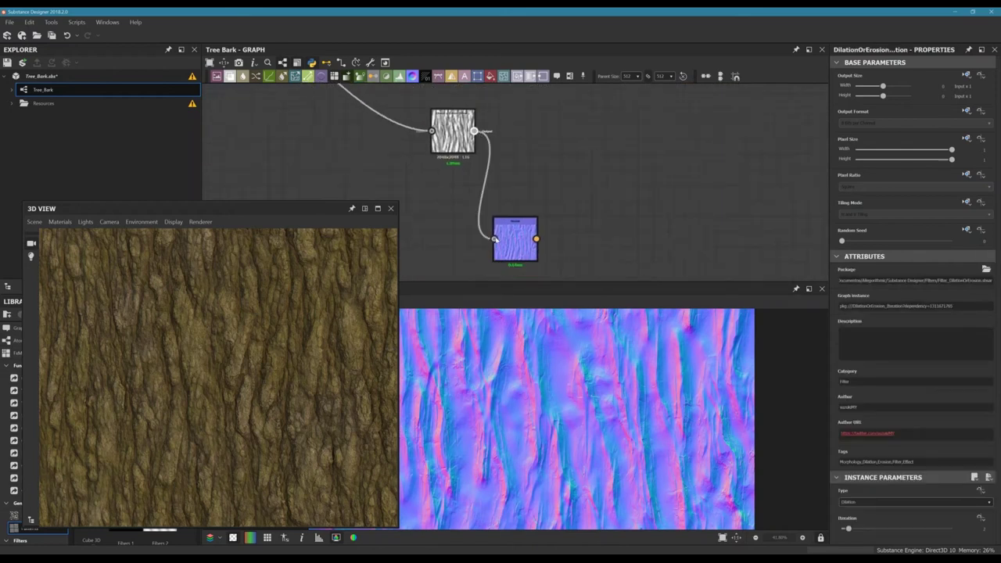
left_click_drag(508, 242, 523, 212)
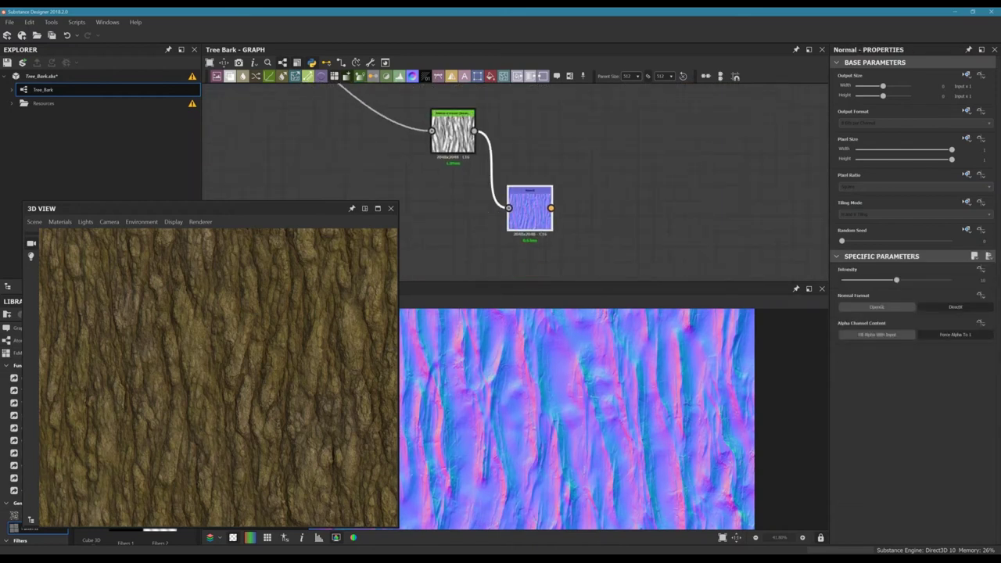
- Increase the duplicated Dilation or Erosion node's Iteration slightly and inspect the resulting normal map up close and as a whole
left_click(466, 160)
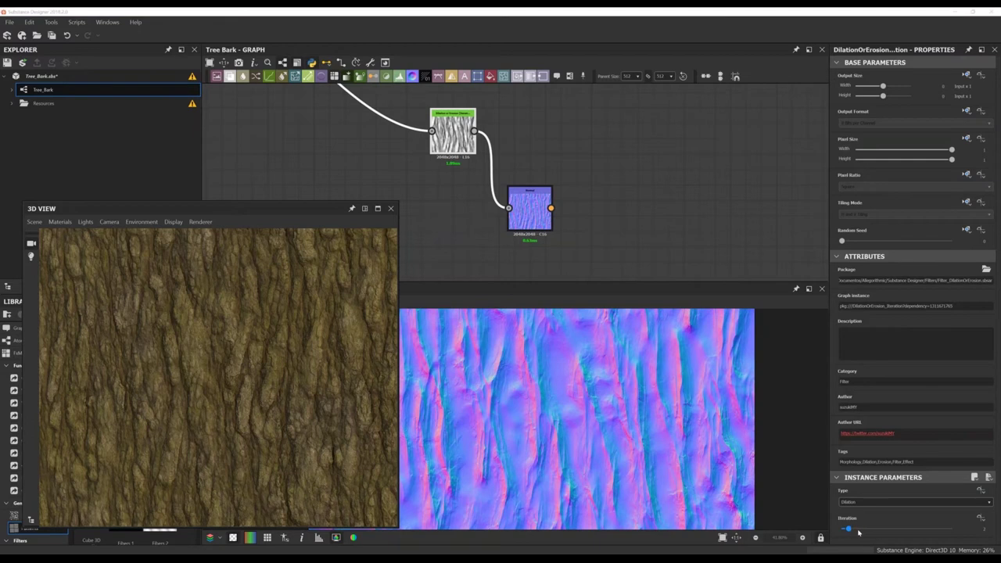
mouse_move(857, 532)
left_mouse_down()
mouse_move(906, 528)
mouse_move(843, 529)
mouse_move(854, 528)
left_mouse_up()
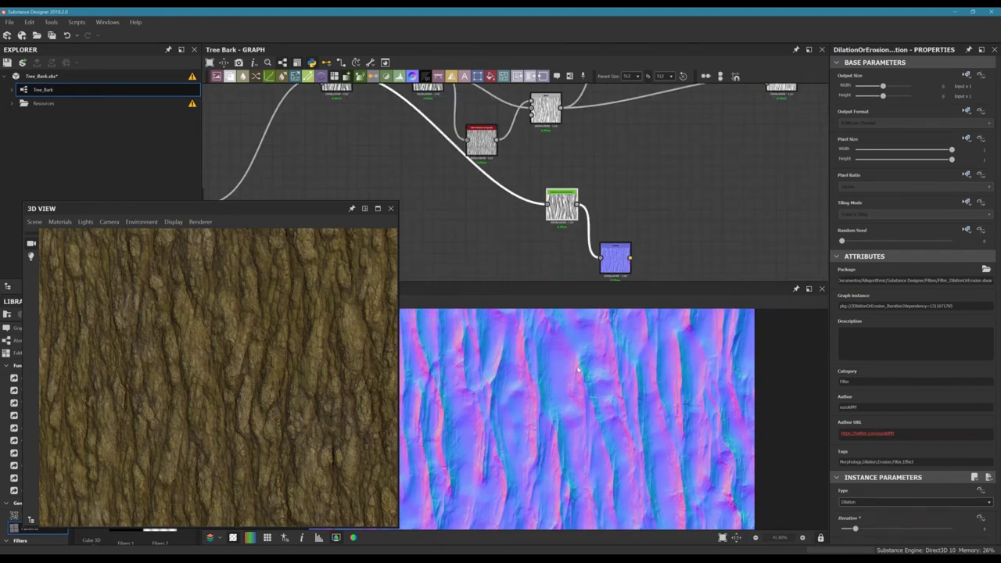
scroll(575, 370, "down", 3)
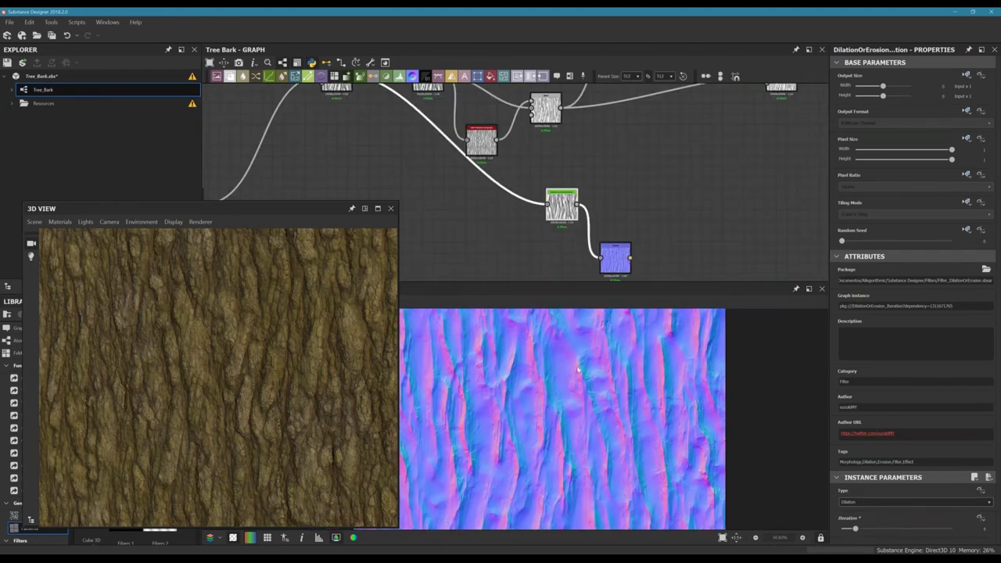
scroll(559, 373, "up", 4)
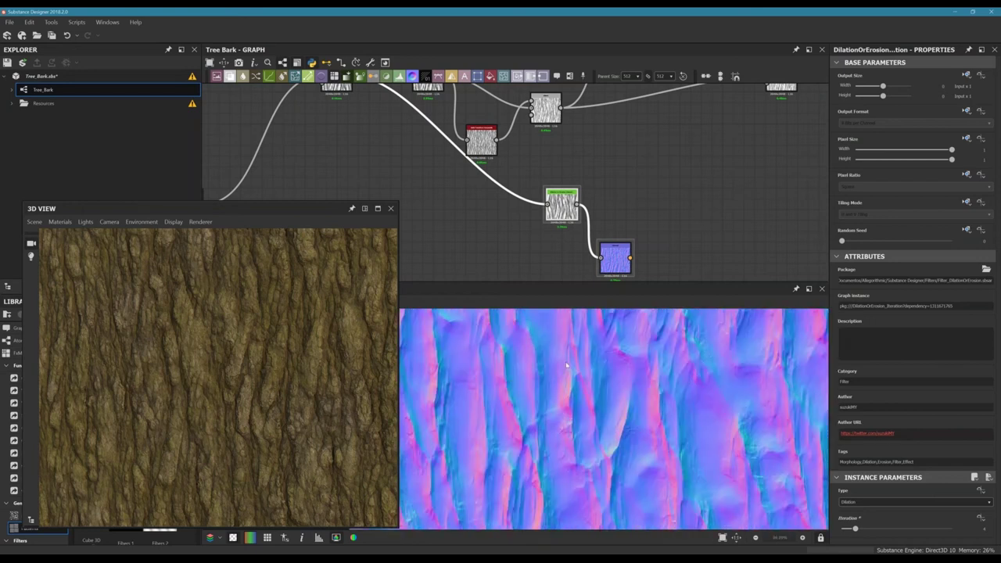
scroll(567, 365, "down", 3)
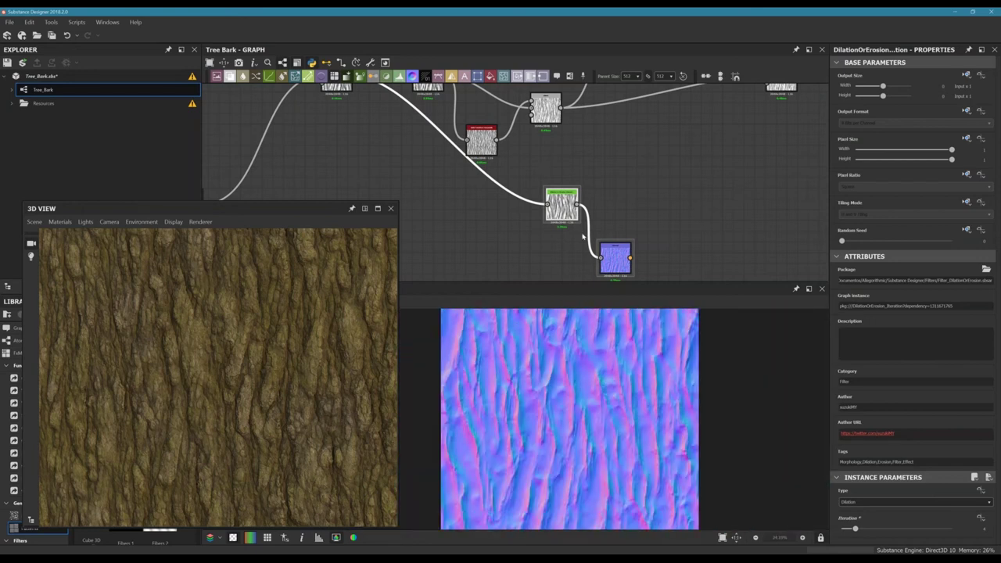
- Move the duplicated Dilation or Erosion node away from the main chain and align the Normal node directly beside it
left_click_drag(561, 202, 491, 234)
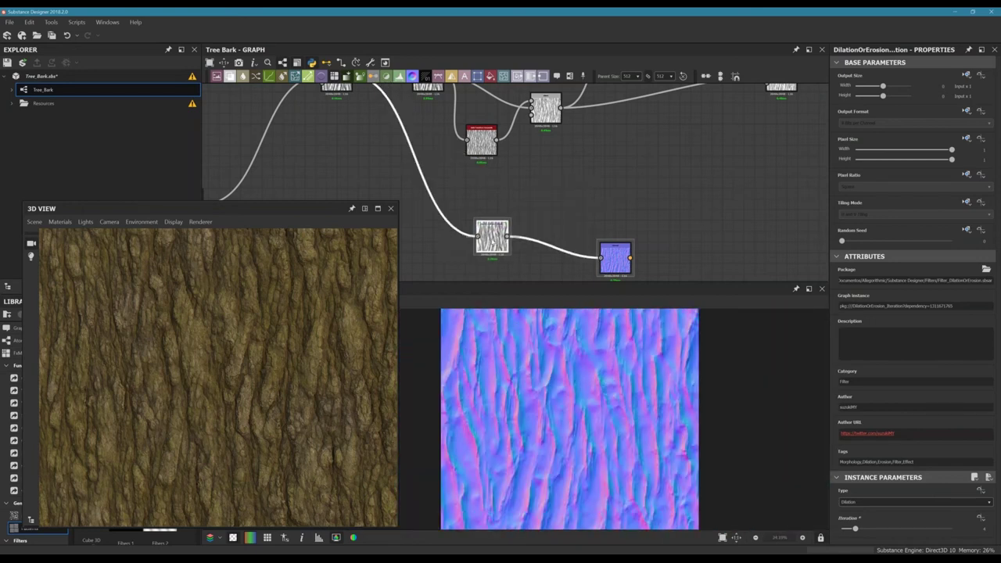
scroll(508, 238, "up", 3)
left_click(467, 215)
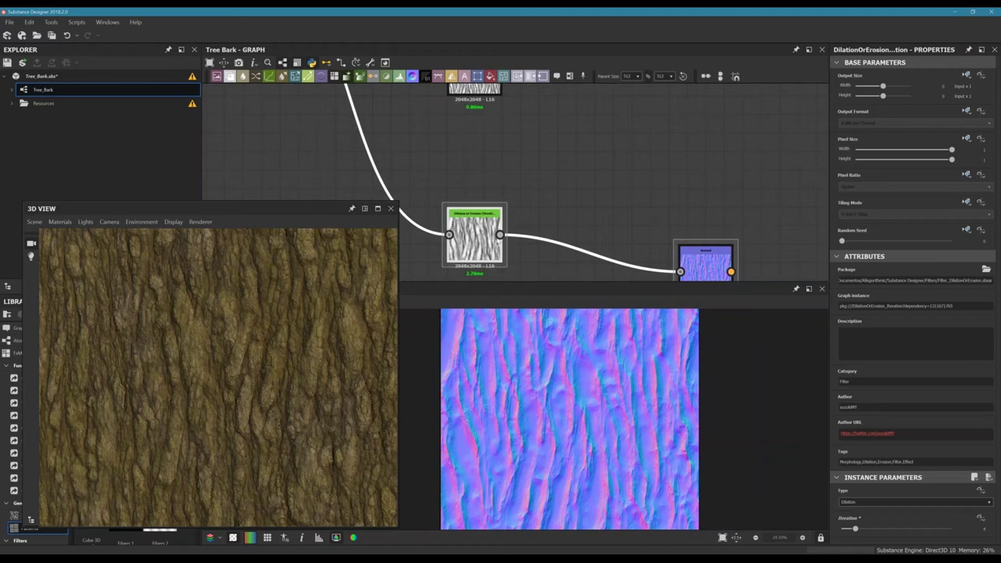
middle_click_drag(547, 199, 549, 180)
left_click_drag(703, 246, 583, 210)
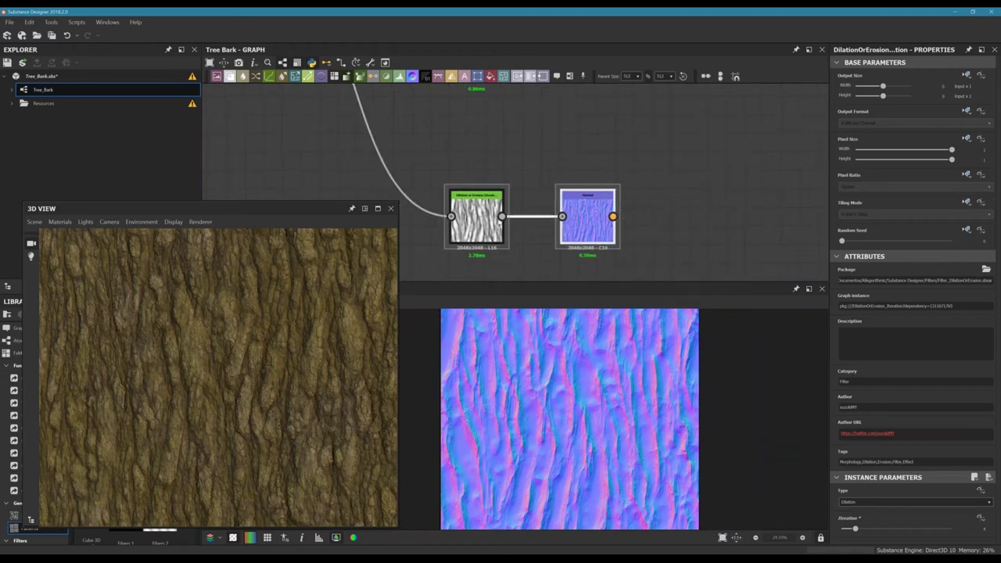
middle_click_drag(520, 160, 560, 173)
left_click(538, 163)
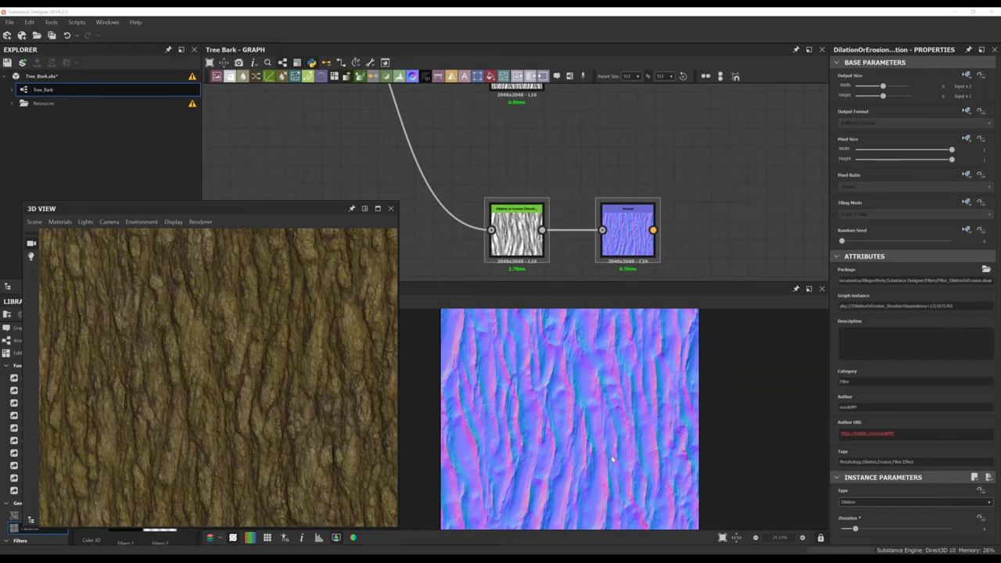
- Examine how the framed node group and the lower branch feed into the Blend node before the dilation
scroll(584, 155, "down", 2)
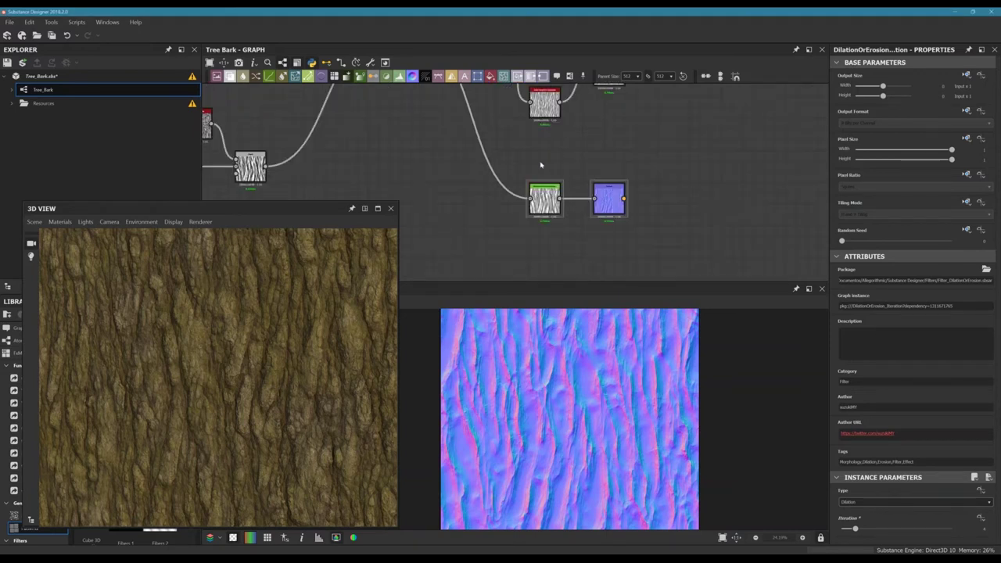
middle_click_drag(547, 157, 557, 200)
scroll(526, 219, "down", 3)
left_click(494, 187)
middle_click_drag(470, 188, 493, 215)
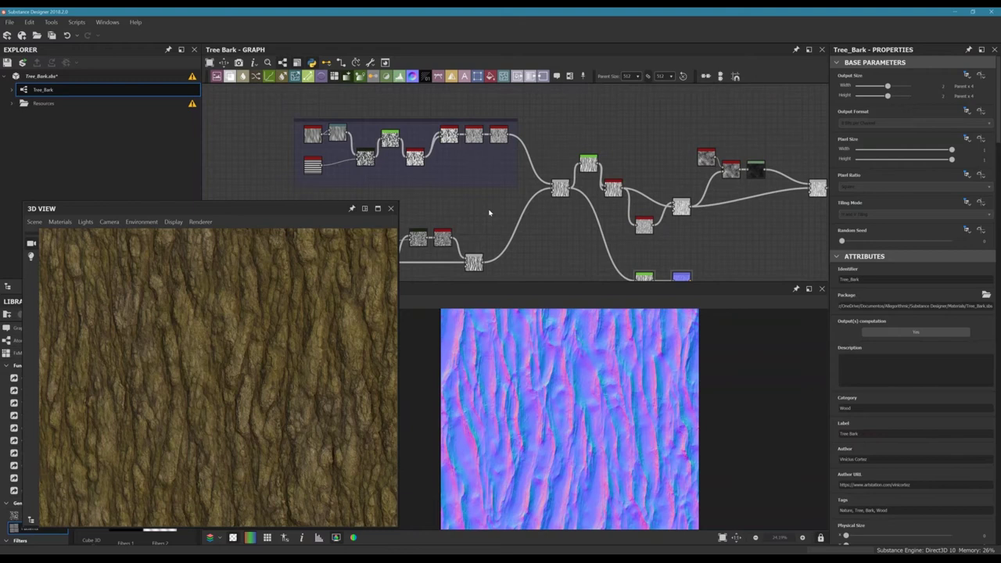
left_click(454, 185)
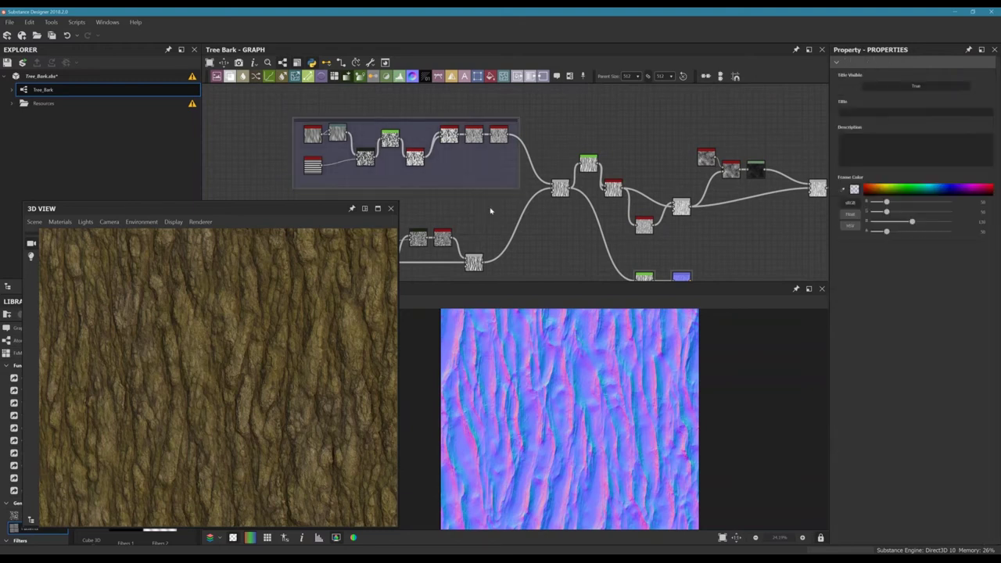
left_click(526, 218)
middle_click_drag(537, 194, 539, 172)
scroll(539, 172, "down", 1)
middle_click_drag(488, 203, 565, 177)
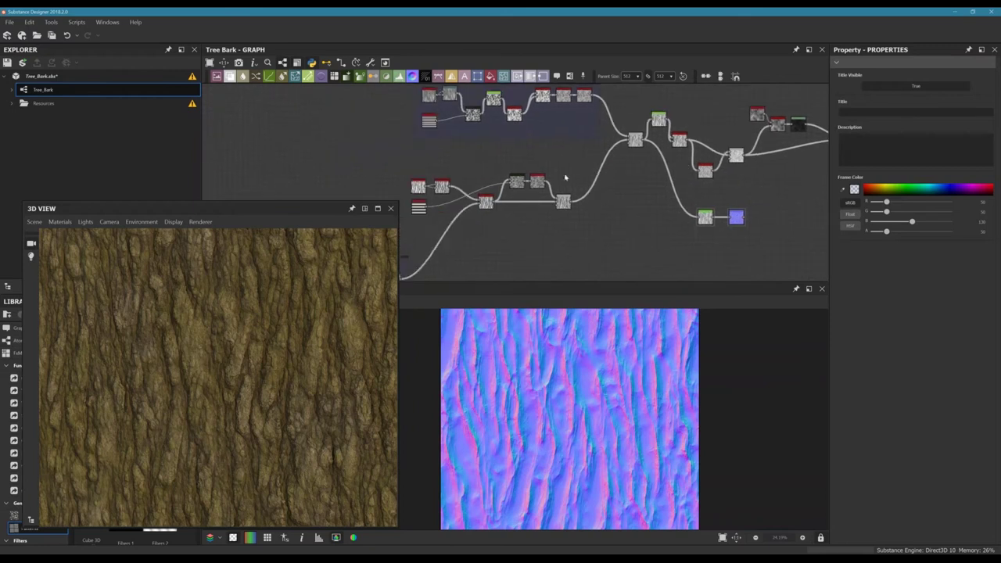
- Create a new substance graph named "Tree bark presentation" from the Physically Based (Metallic/Roughness) template
left_click(9, 22)
left_click(29, 37)
left_click(22, 35)
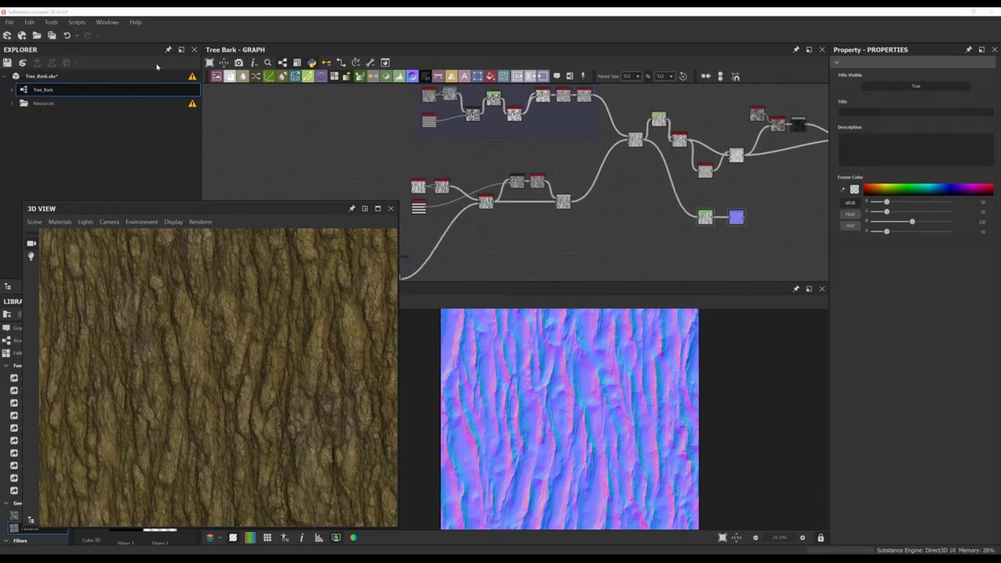
type("Tree bark presentation")
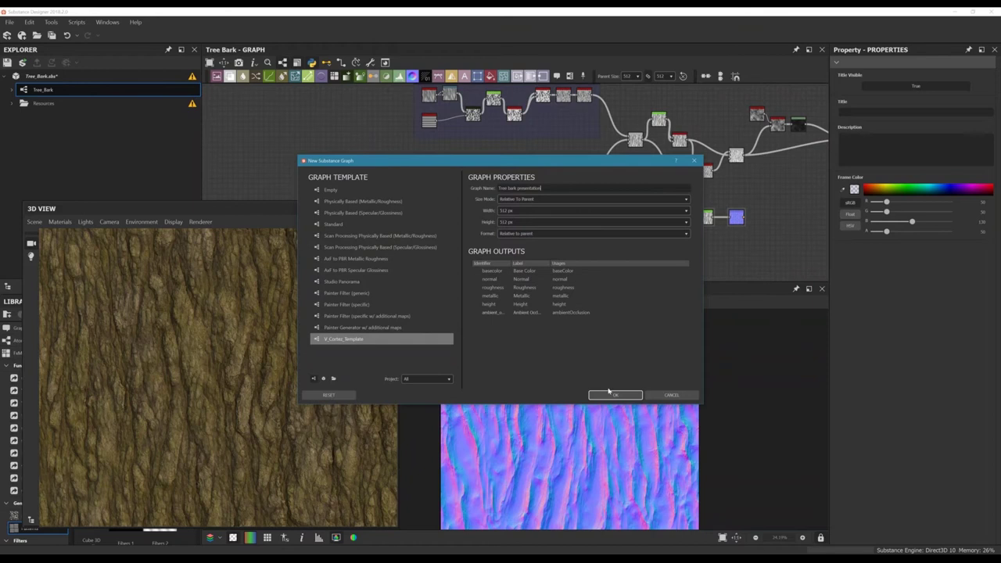
left_click(361, 201)
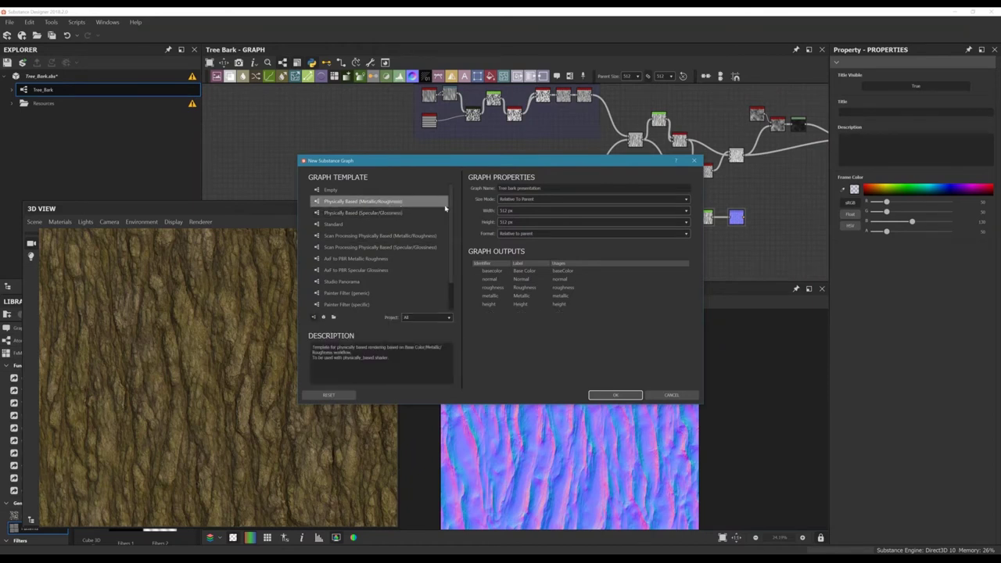
left_click(618, 395)
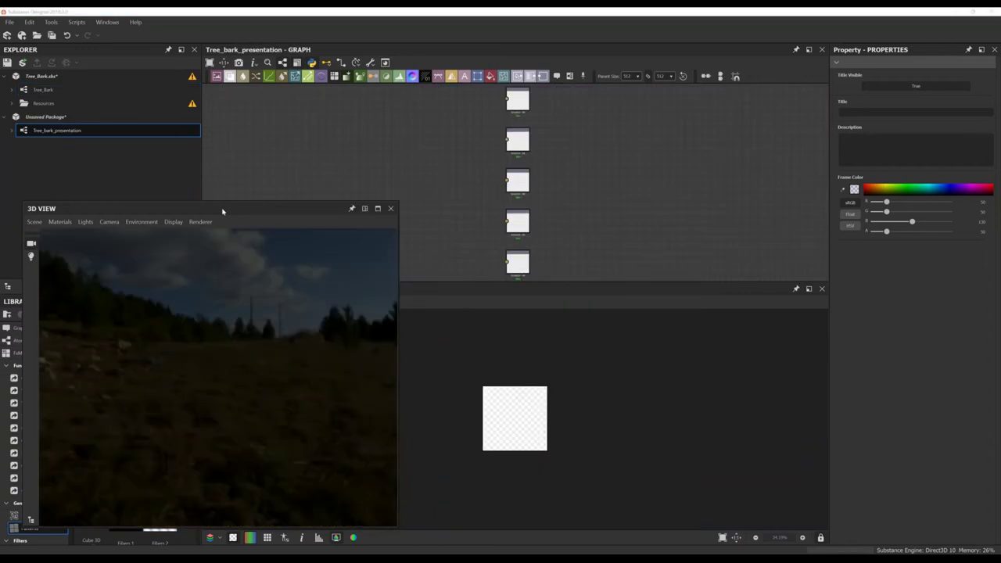
- Shift the floating 3D view slightly aside and look over the template's column of output nodes
left_click_drag(221, 208, 212, 208)
middle_click_drag(446, 136, 476, 143)
scroll(475, 143, "down", 3)
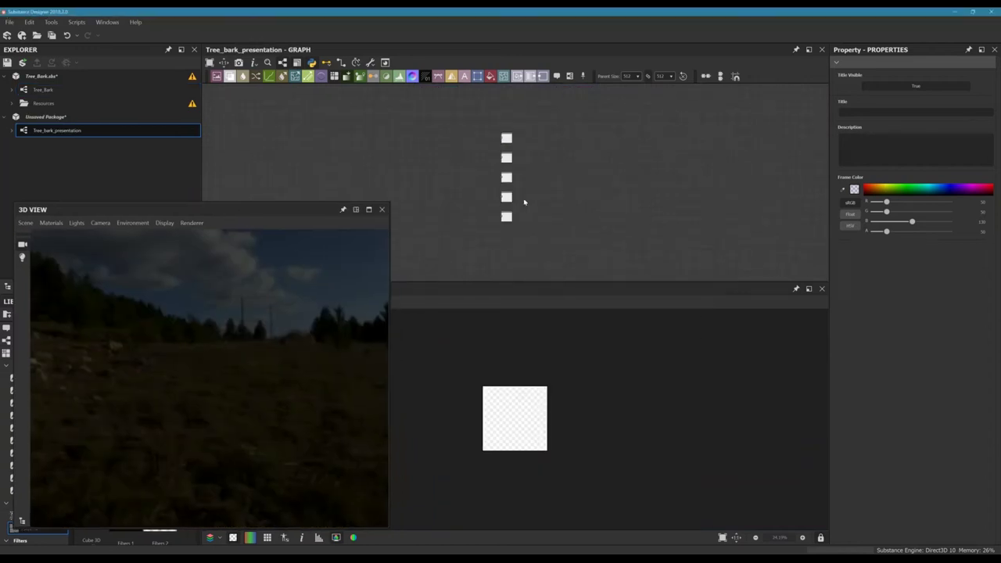
scroll(525, 201, "up", 5)
middle_click_drag(536, 214, 509, 104)
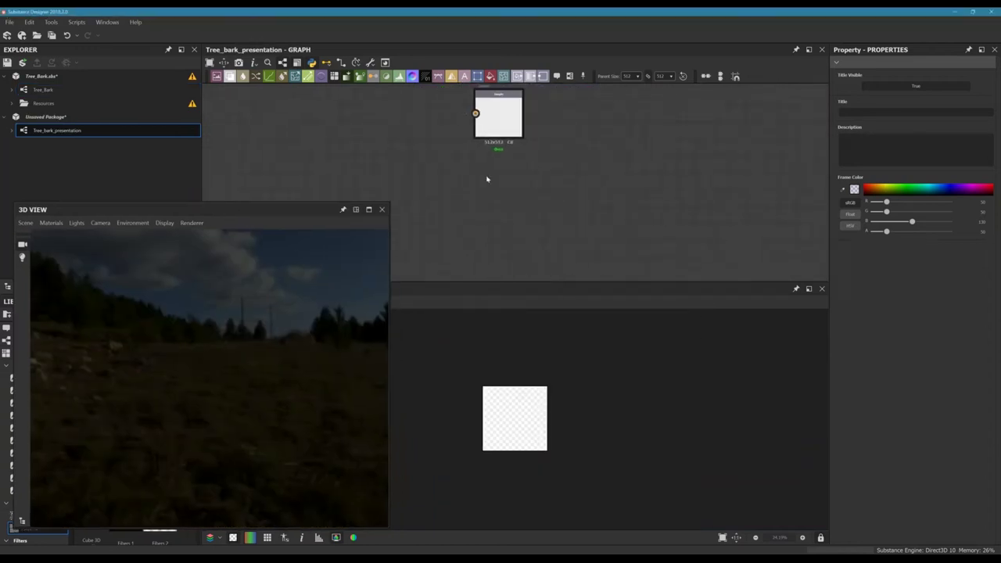
middle_click_drag(480, 157, 508, 237)
scroll(508, 237, "down", 5)
mouse_move(511, 172)
middle_mouse_down()
mouse_move(543, 223)
mouse_move(537, 208)
mouse_move(508, 191)
mouse_move(503, 160)
middle_mouse_up()
scroll(522, 224, "up", 3)
- Add an Output node to the new graph and align it below the last output in the column
right_click(472, 212)
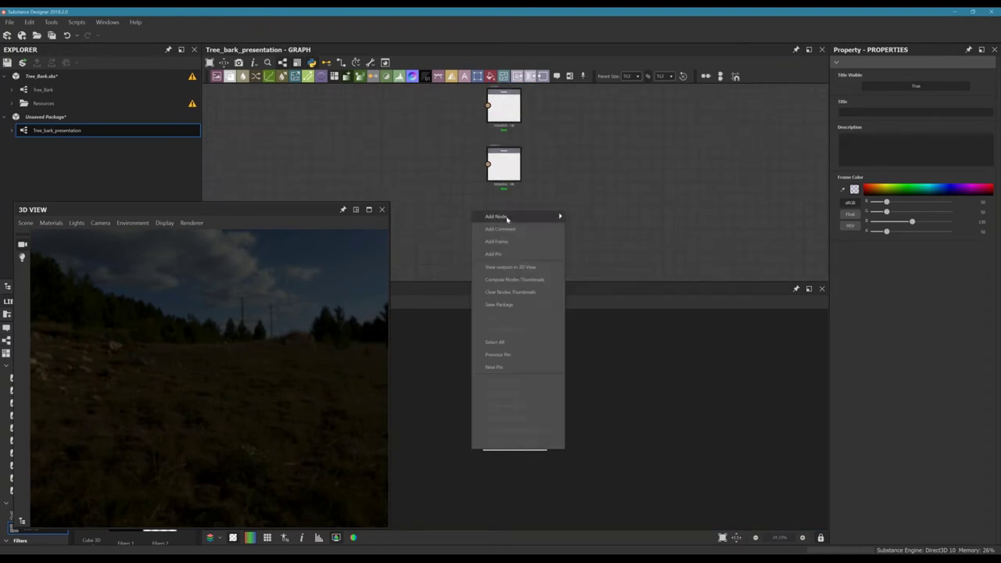
mouse_move(557, 217)
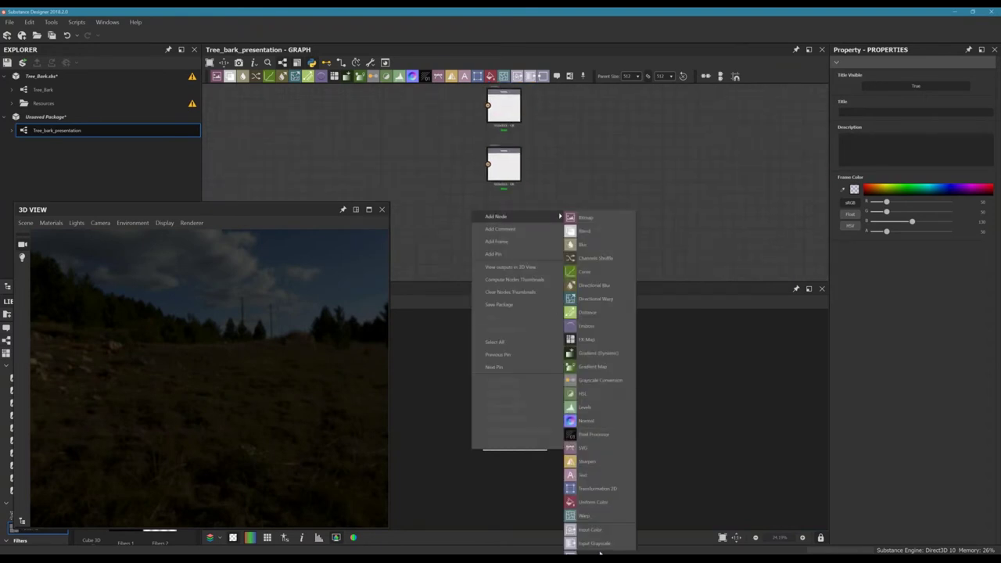
left_click(599, 553)
left_click_drag(469, 211, 503, 227)
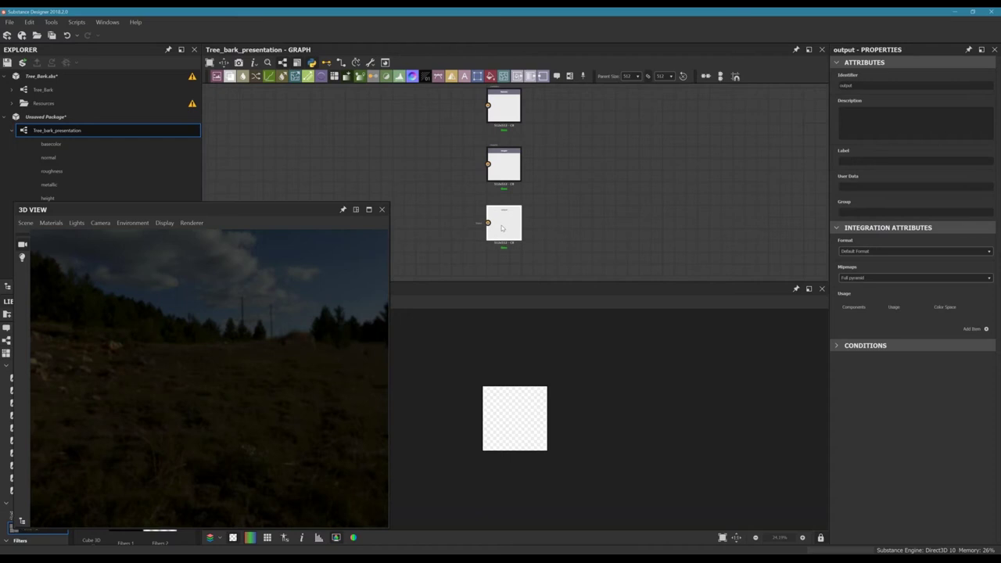
- Add a usage item to the new output and set its usage to ambientOcclusion
left_click(985, 329)
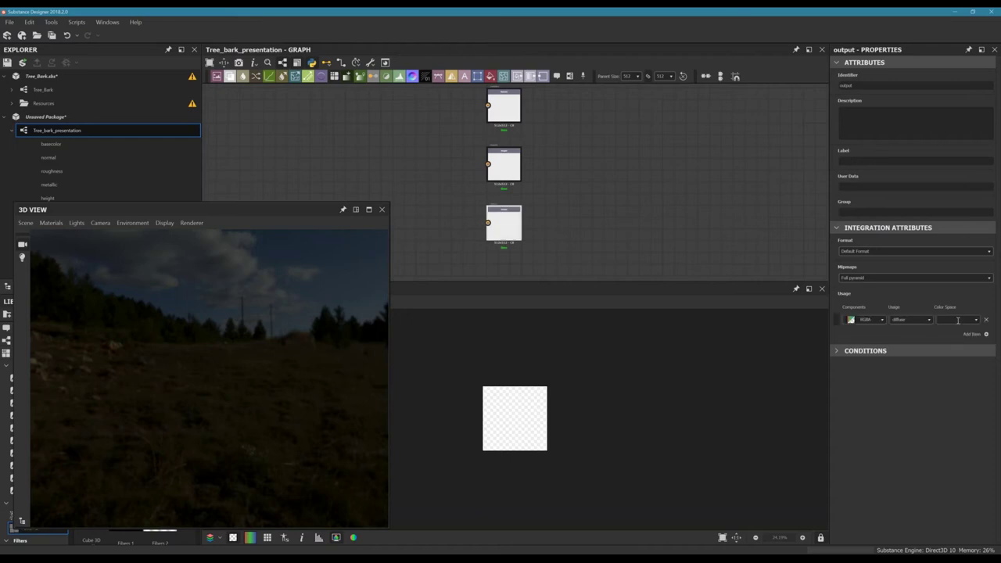
left_click(929, 321)
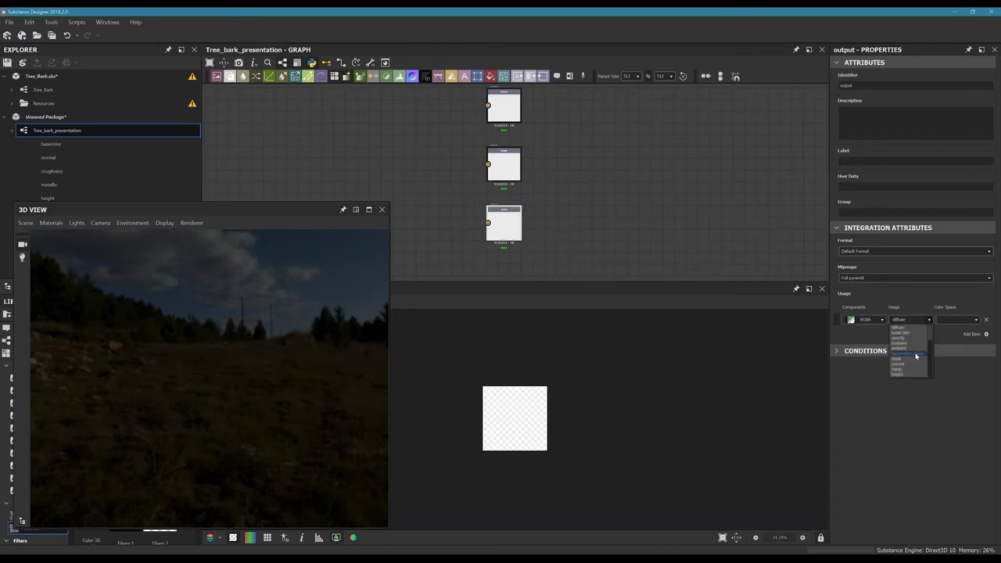
left_click(912, 354)
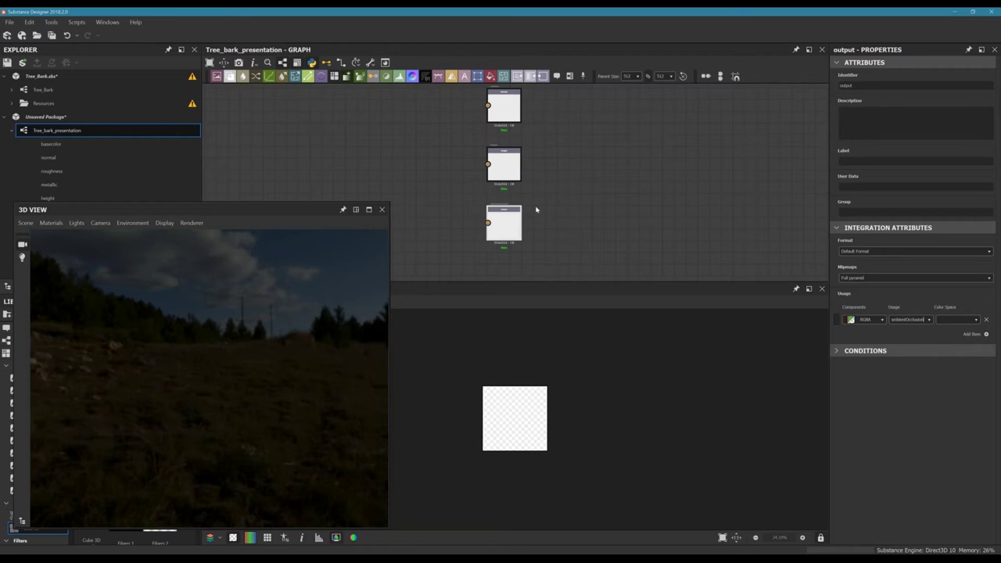
scroll(535, 209, "up", 2)
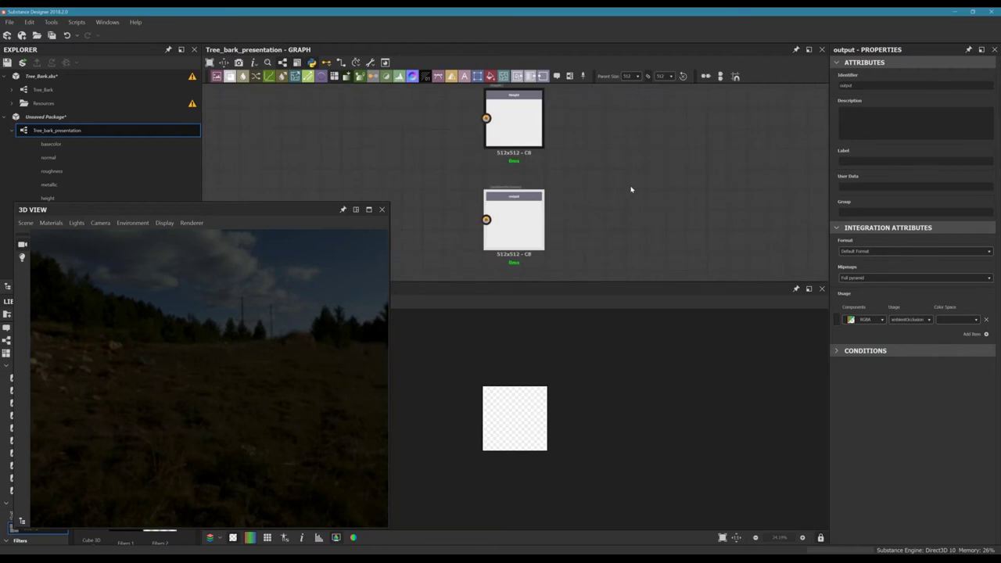
middle_click_drag(631, 189, 544, 168)
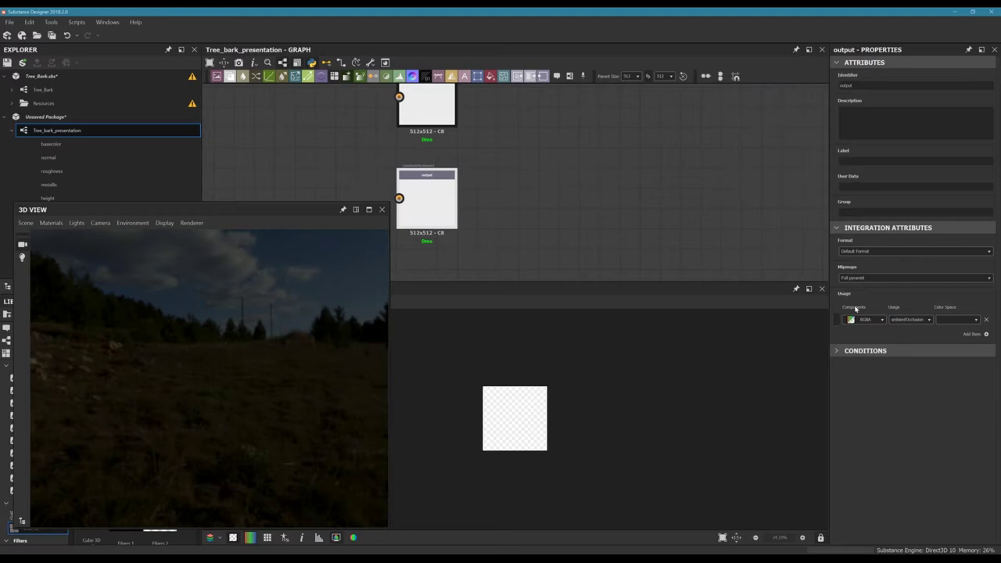
- Confirm ambientOcclusion as the new output's usage and set its identifier to ao and its label to AO
left_click(929, 320)
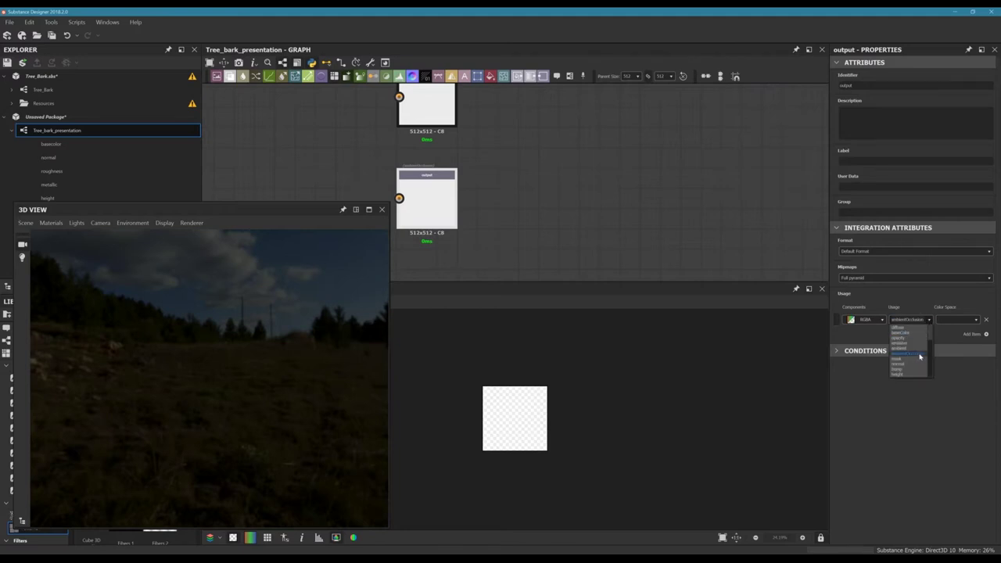
left_click(919, 356)
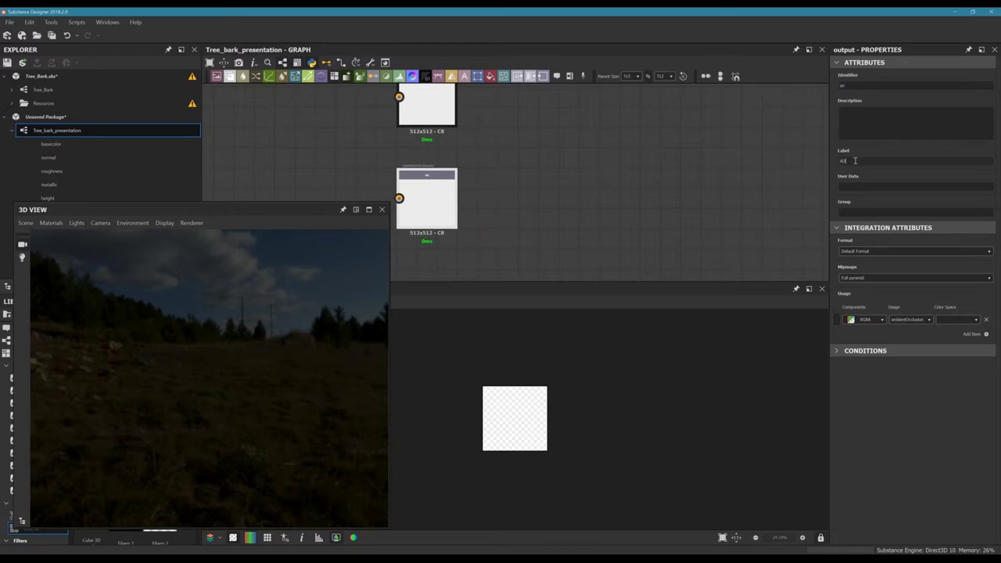
left_click(513, 154)
middle_click_drag(561, 151, 700, 157)
left_click(574, 215)
scroll(479, 117, "down", 5)
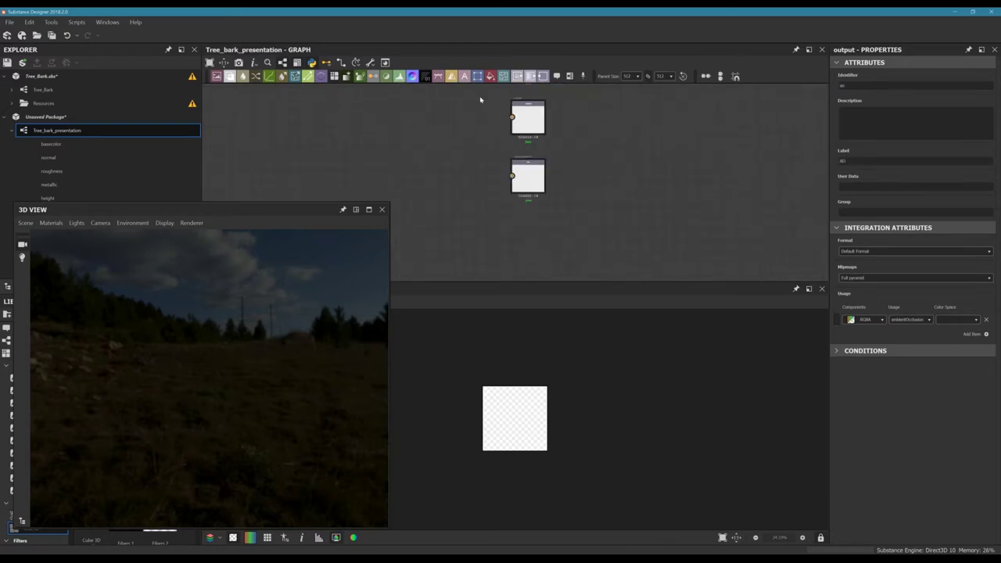
- Show the whole cube in the 3D view at an angle and bring the full column of outputs into view
scroll(541, 162, "down", 3)
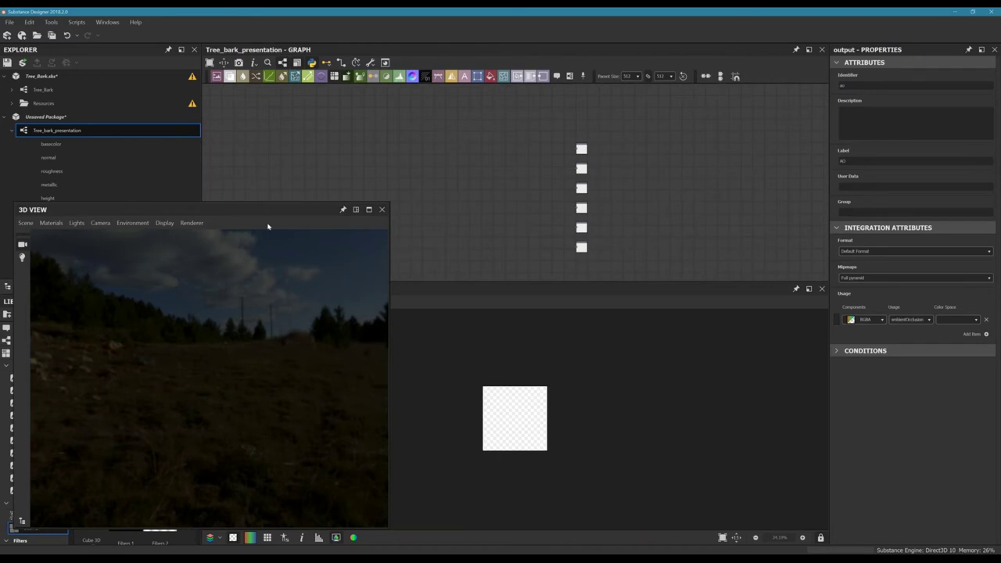
scroll(233, 333, "down", 3)
left_click_drag(232, 339, 242, 359)
scroll(241, 340, "down", 3)
scroll(262, 344, "up", 3)
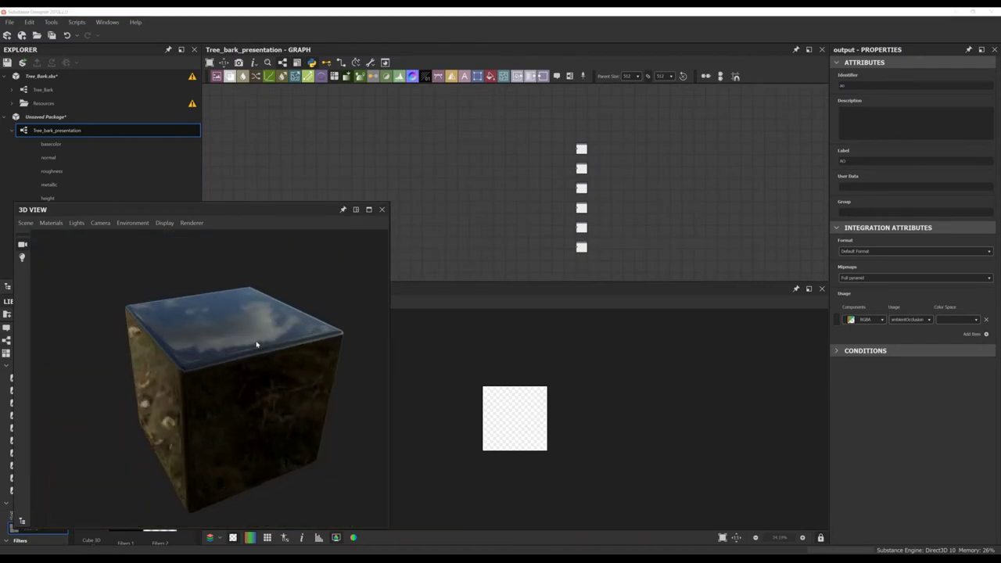
scroll(547, 180, "up", 5)
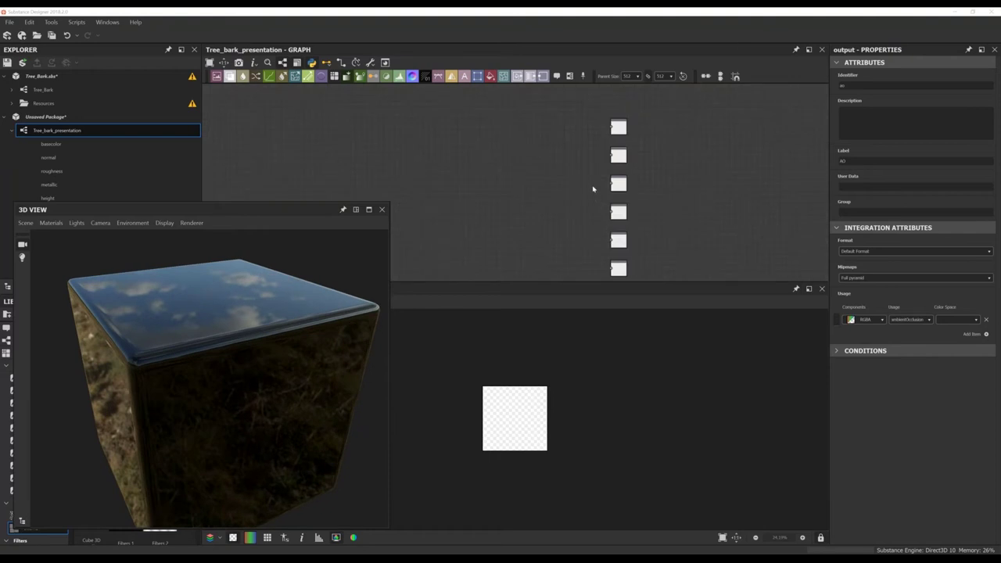
- Add a Uniform Color node beside the Roughness output, switch it to grayscale and set its output color to a dark grey
right_click(433, 205)
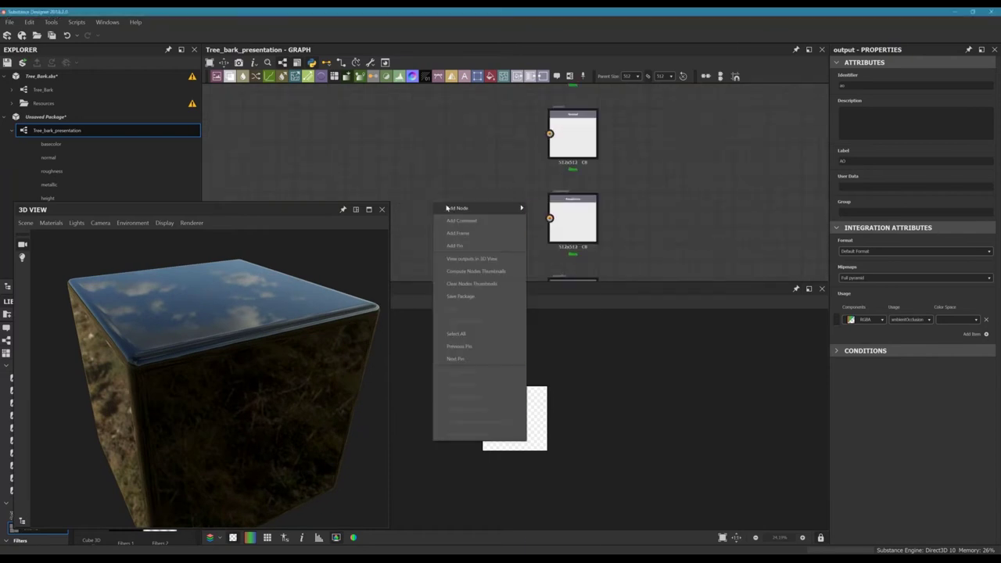
mouse_move(458, 208)
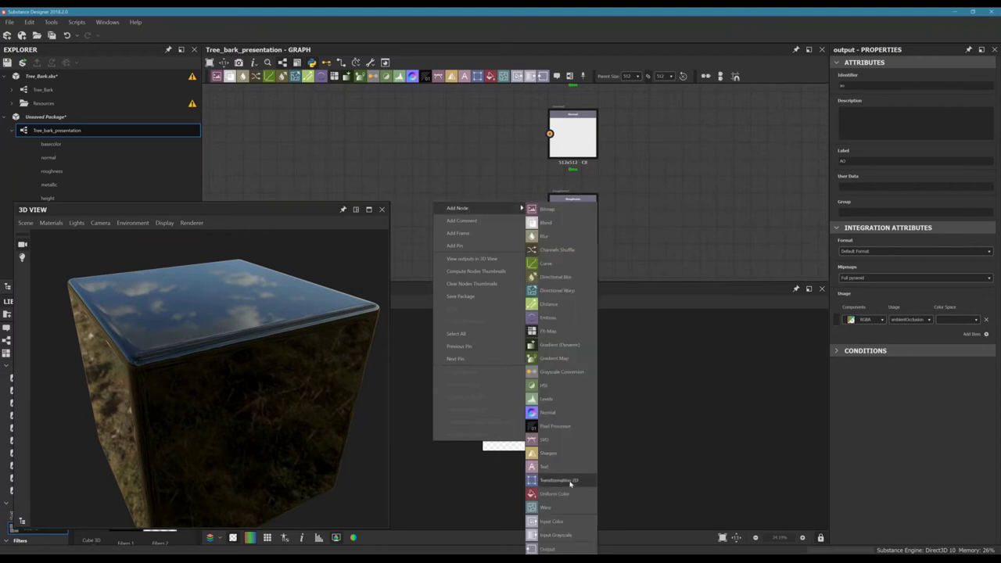
left_click(553, 493)
left_click_drag(438, 207, 455, 224)
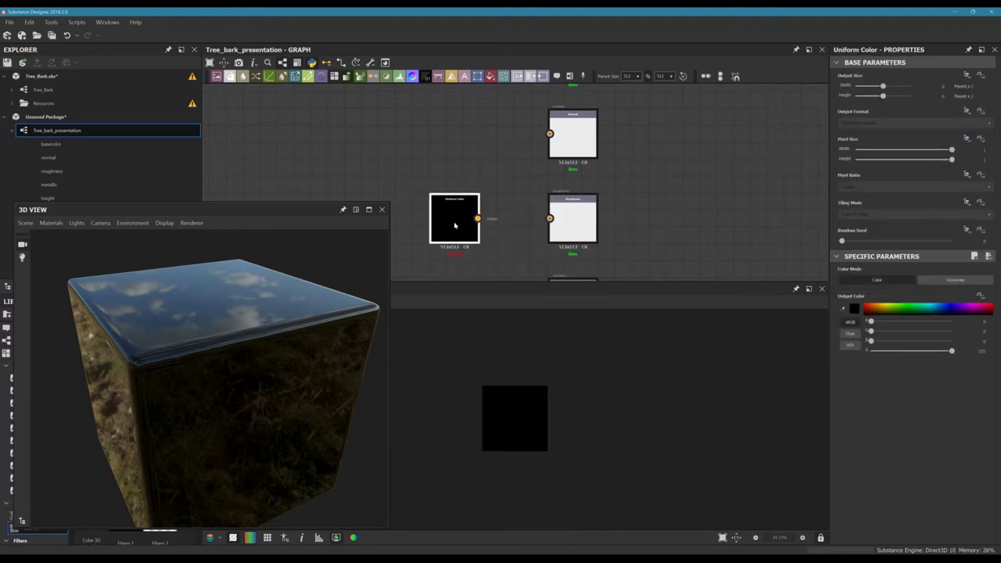
left_click(958, 282)
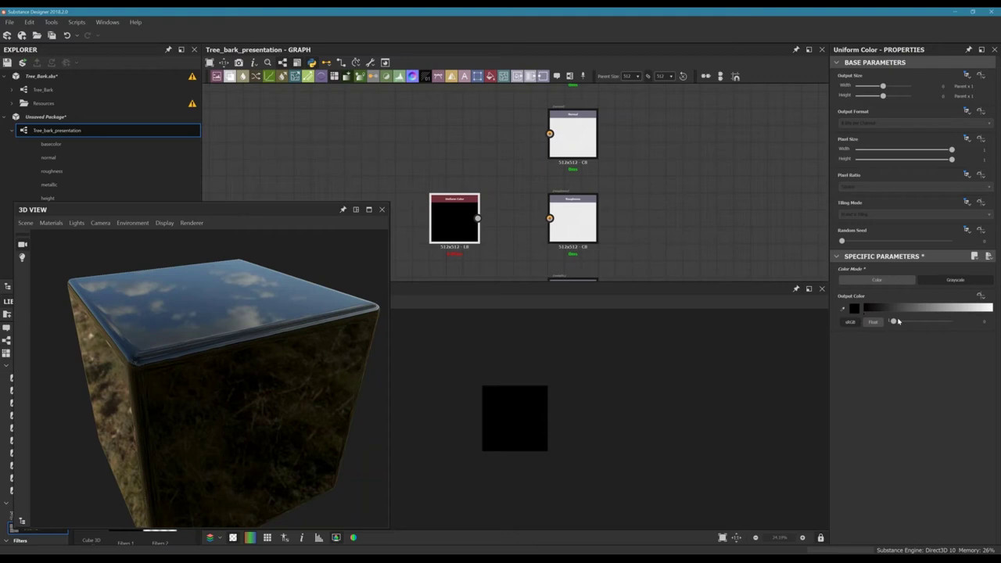
left_click_drag(896, 325, 904, 322)
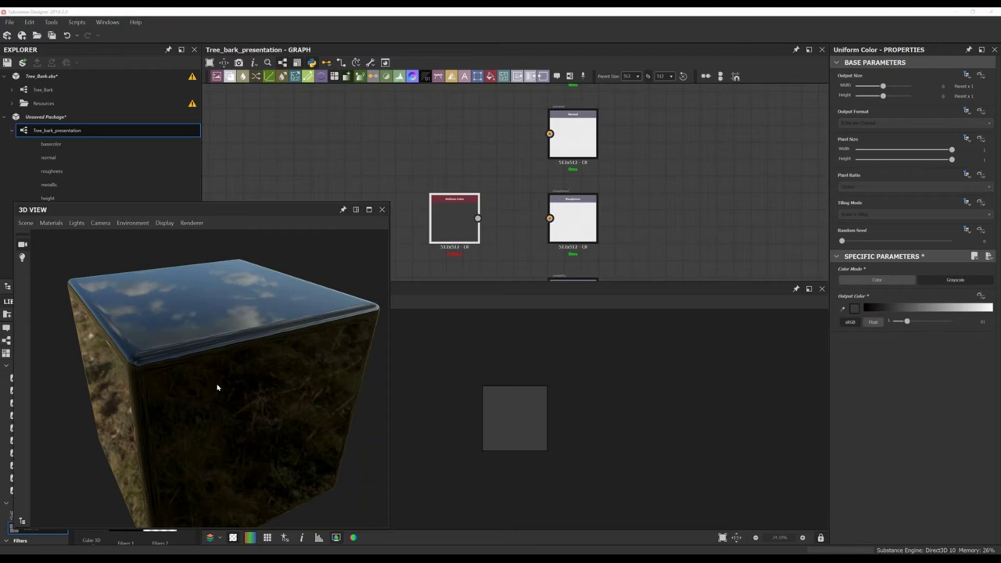
- Connect the Uniform Color node to the Roughness output, check the cube's reflections, and slightly lighten the grey
left_click_drag(216, 385, 126, 351)
left_click_drag(267, 387, 305, 367)
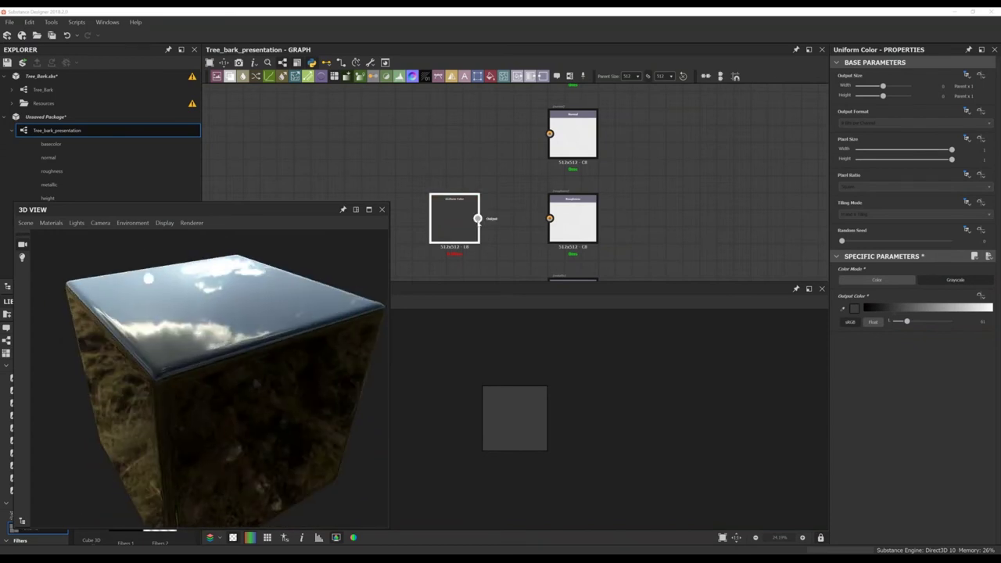
left_click_drag(477, 218, 550, 218)
left_click_drag(256, 387, 223, 373)
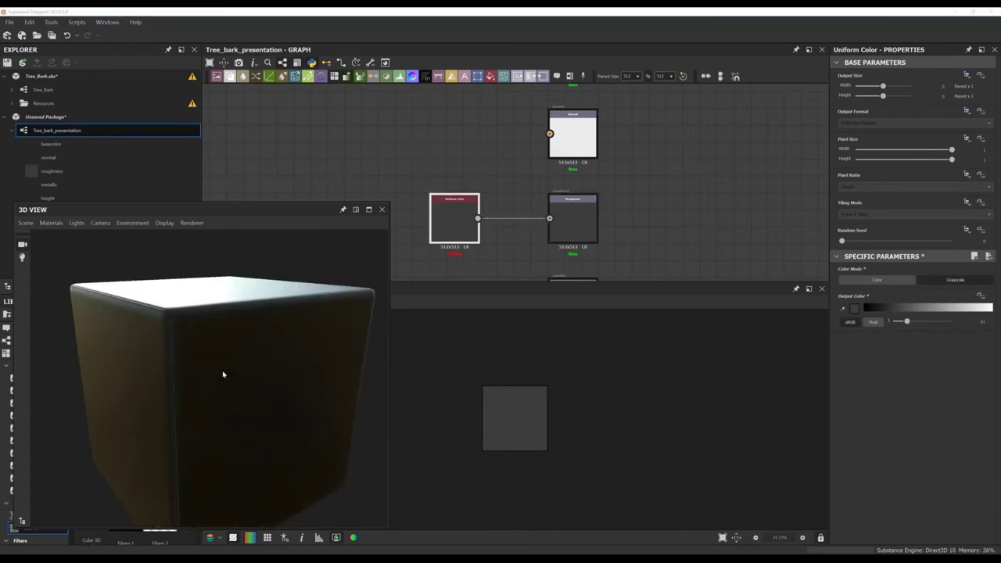
mouse_move(906, 324)
left_mouse_down()
mouse_move(935, 324)
mouse_move(895, 322)
mouse_move(910, 324)
left_mouse_up()
- Move the floating 3D View window so that it no longer covers the graph's output list in the Explorer
middle_click_drag(480, 172, 603, 177)
scroll(526, 190, "down", 4)
left_click_drag(196, 382, 235, 400)
middle_click_drag(445, 146, 494, 144)
left_click(494, 144)
left_click_drag(286, 211, 272, 273)
- Try a Grunge Map 003 node as the base pattern in an empty area well away from the outputs
scroll(391, 167, "down", 1)
middle_click_drag(391, 168, 516, 167)
scroll(516, 167, "down", 2)
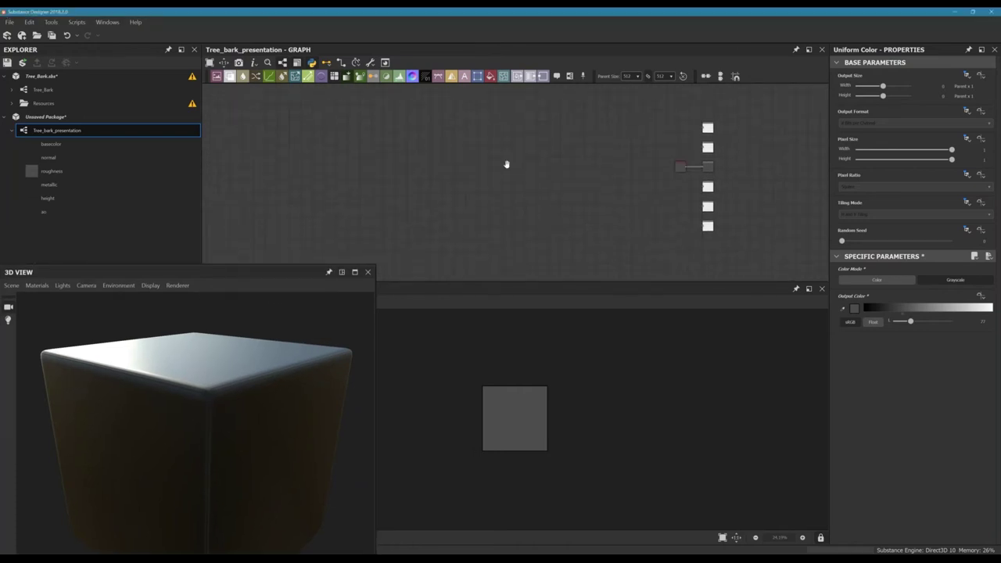
middle_click_drag(507, 163, 596, 174)
scroll(542, 175, "down", 1)
scroll(465, 154, "up", 1)
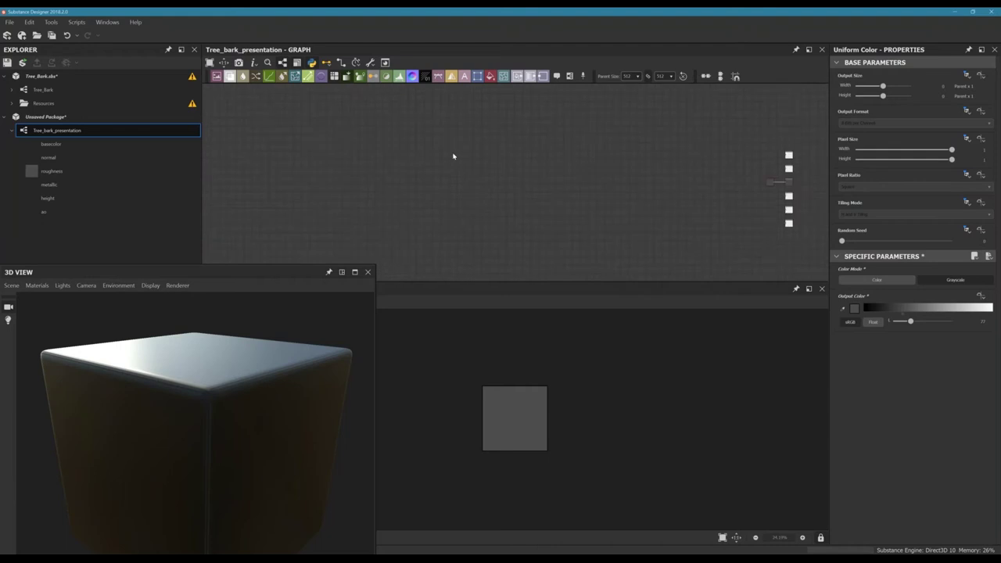
middle_click_drag(454, 156, 461, 173)
key("space")
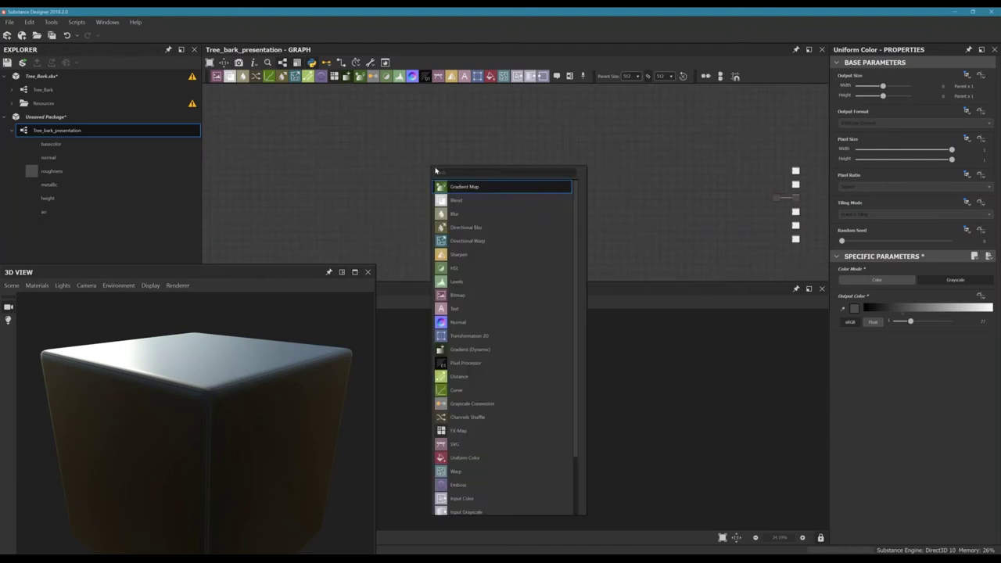
type("grun")
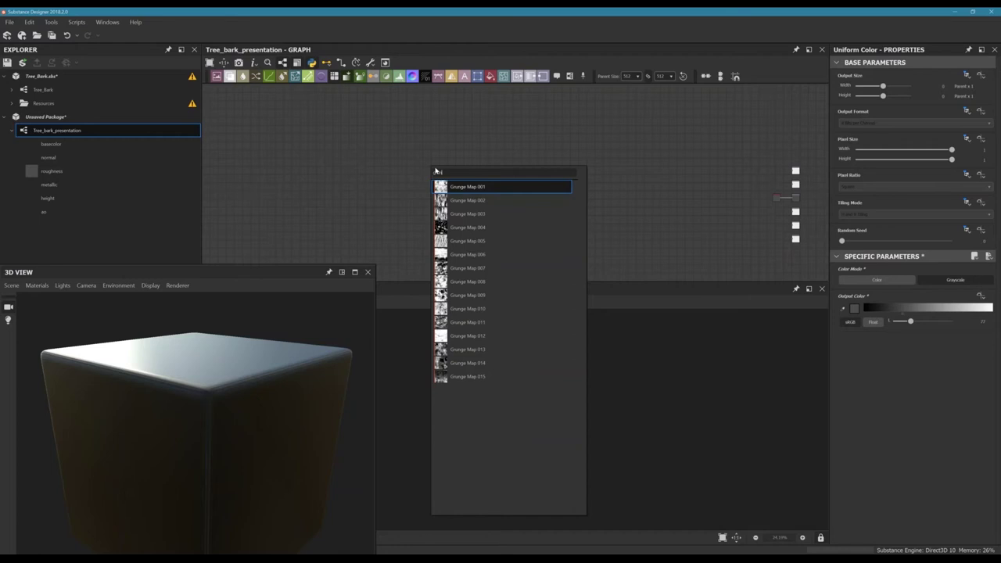
left_click(471, 215)
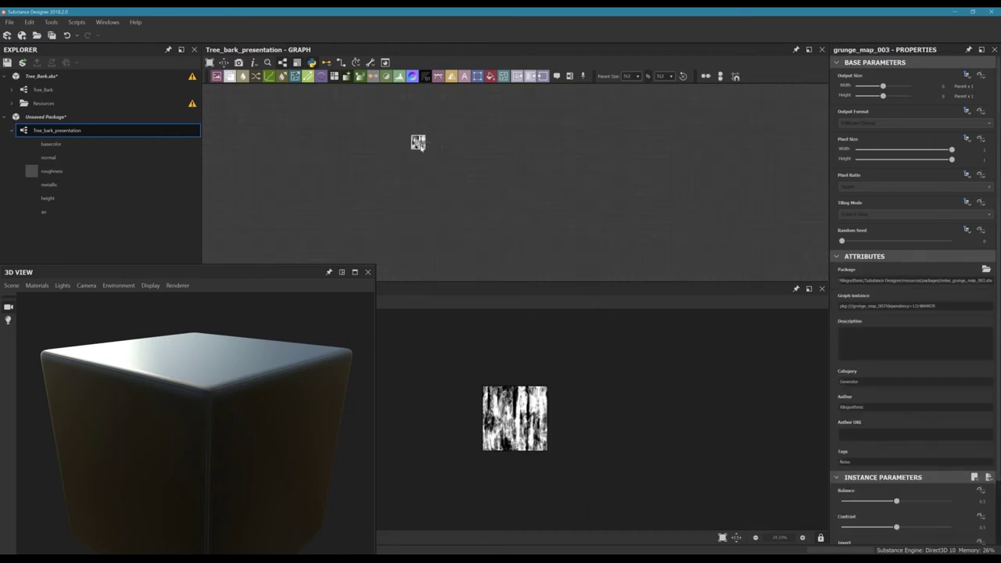
scroll(502, 428, "up", 3)
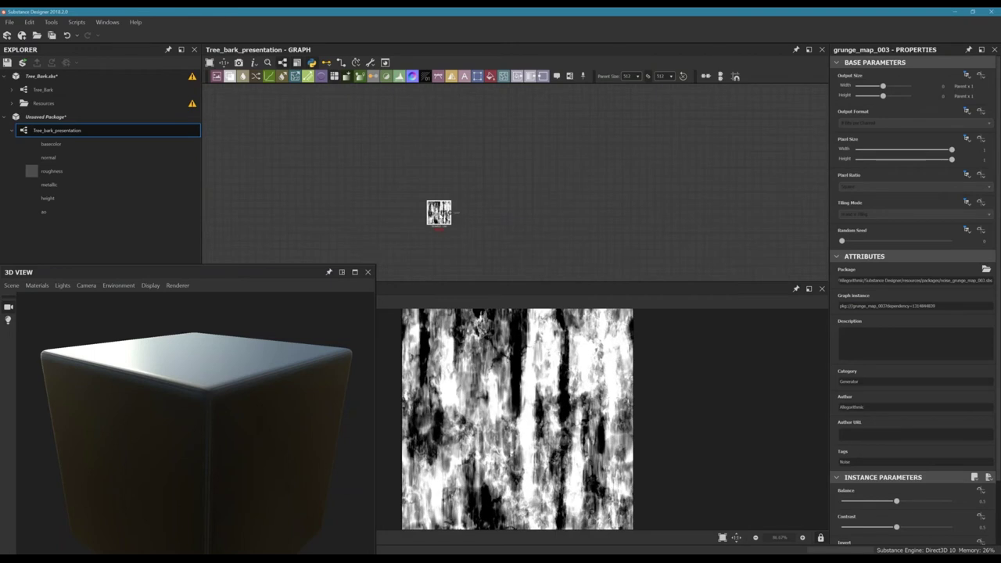
key("Delete")
- Add a Grunge Map 005 node in the empty graph area as the base bark pattern
key("space")
type("grun")
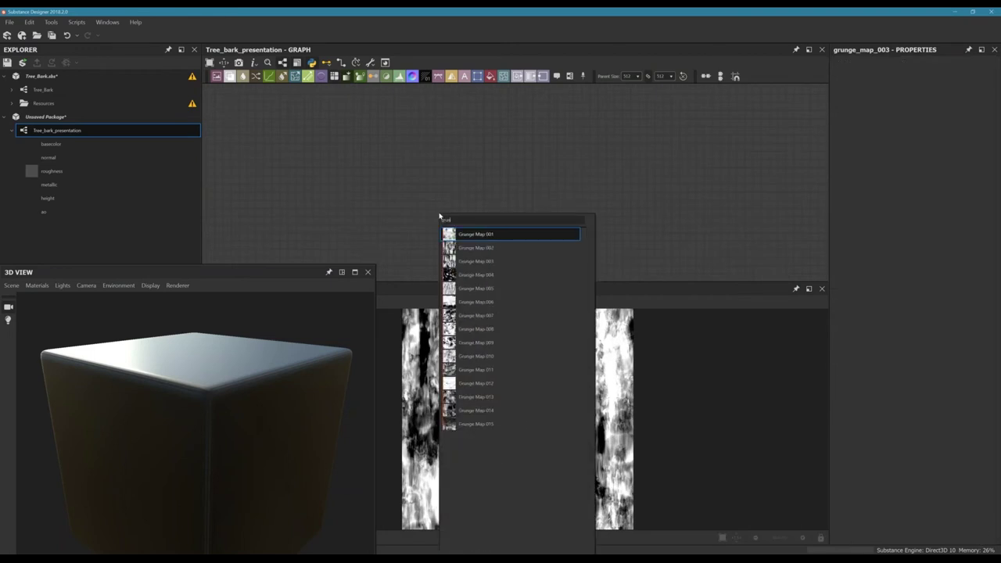
left_click(490, 289)
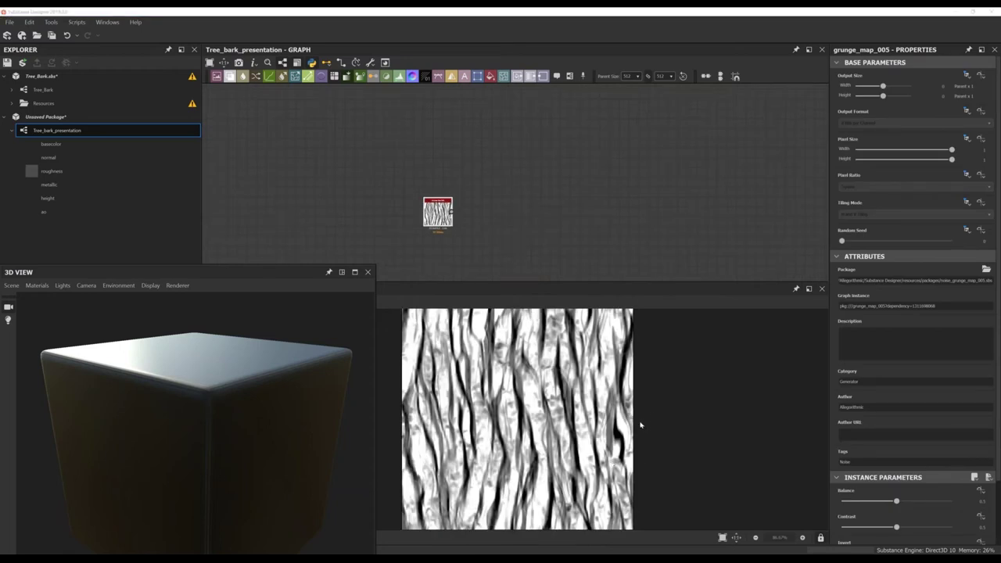
left_click(476, 182)
middle_click_drag(476, 182, 392, 165)
scroll(435, 173, "down", 3)
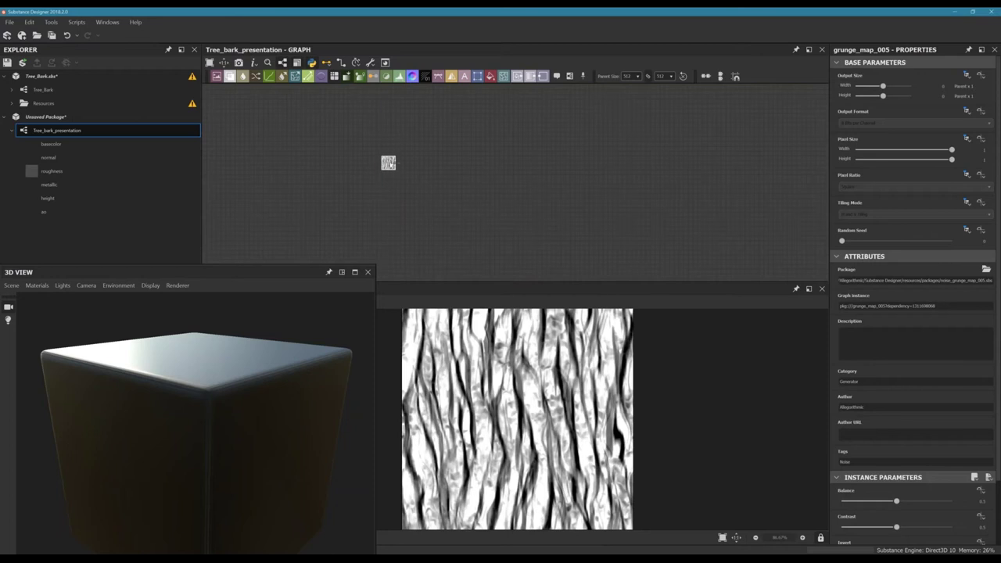
- Add a Non Uniform Blur Grayscale node and connect Grunge Map 005 to its Grayscale input
scroll(424, 143, "up", 5)
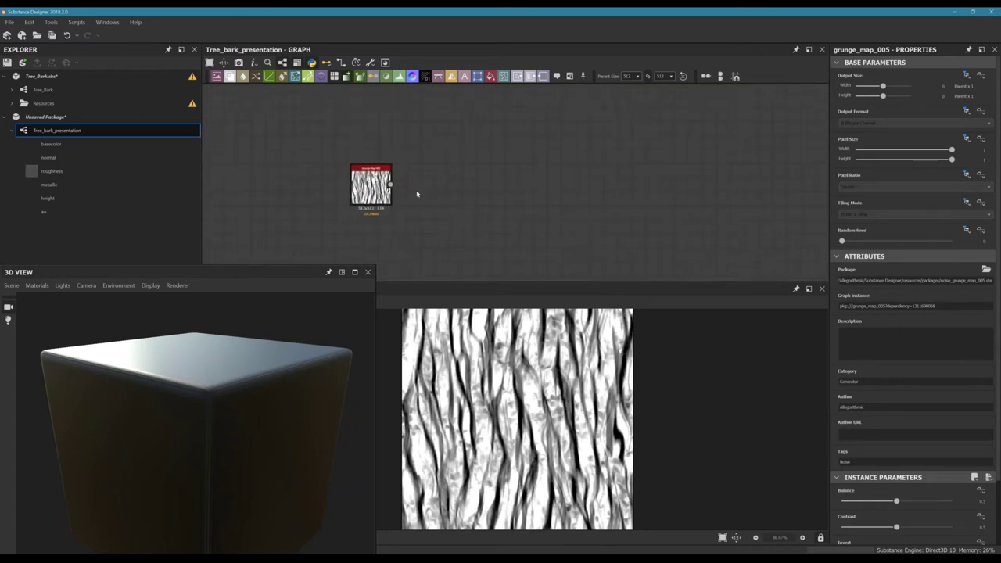
key("space")
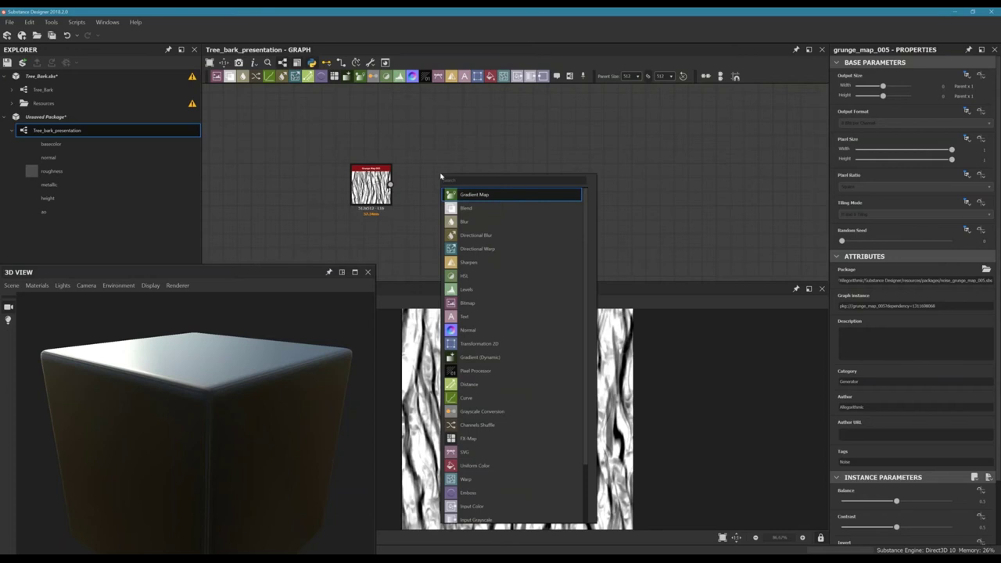
type("non")
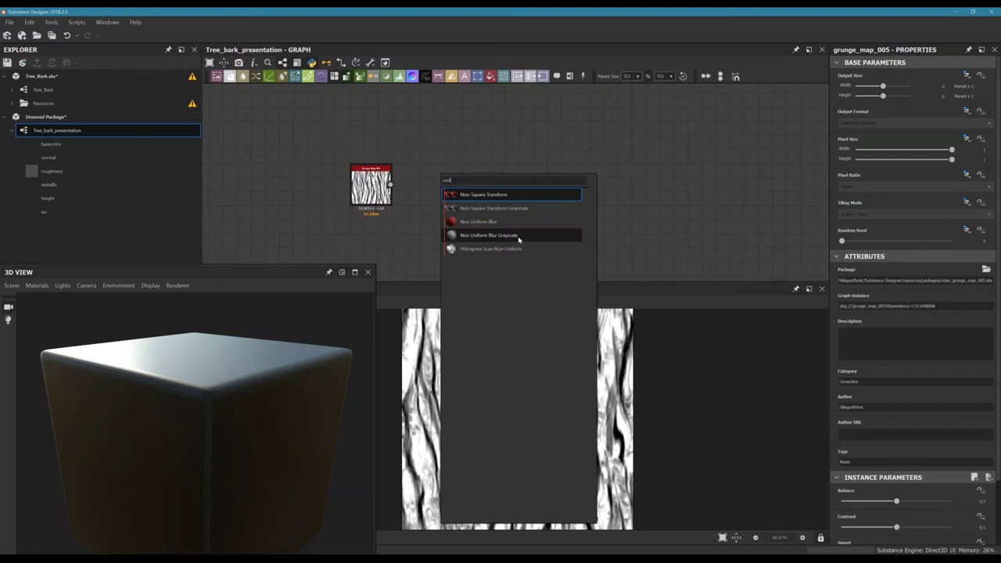
left_click(494, 240)
left_click_drag(441, 176, 495, 197)
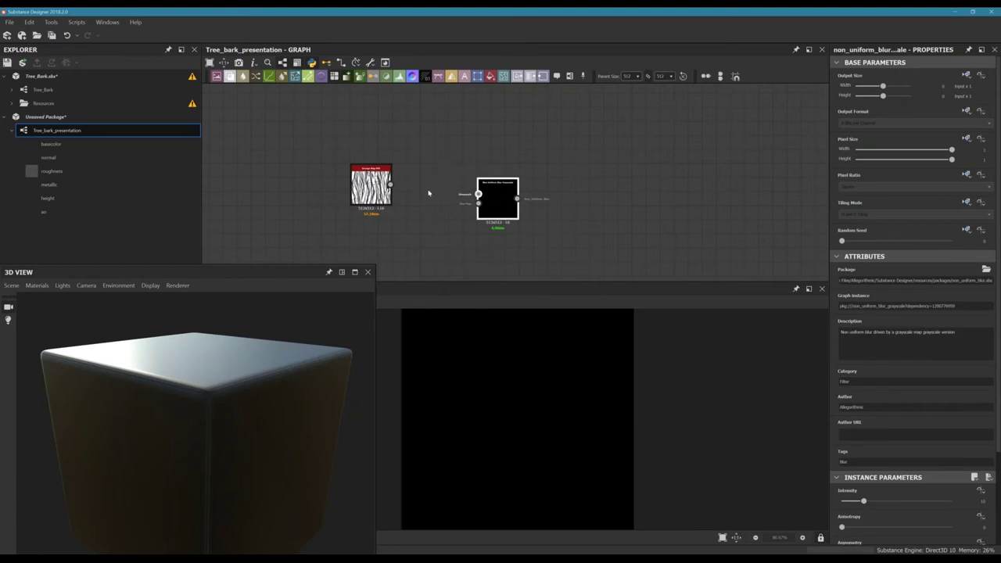
left_click_drag(391, 185, 456, 215)
middle_click_drag(503, 216, 589, 229)
left_click_drag(550, 220, 522, 221)
middle_click_drag(520, 221, 500, 203)
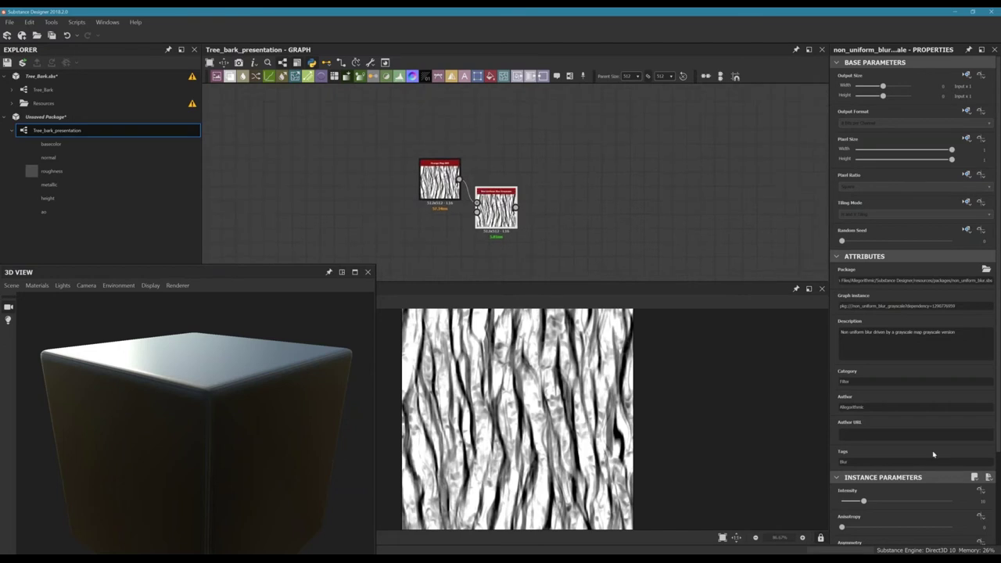
- Set the Non Uniform Blur Grayscale node's Samples to 16 and its Blades to 9
scroll(884, 507, "down", 3)
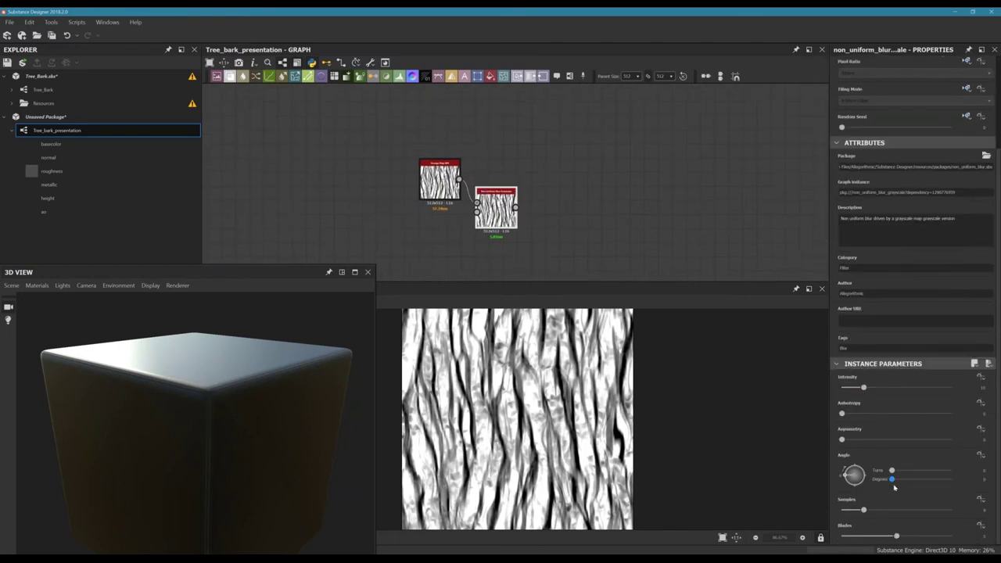
left_click_drag(864, 511, 950, 509)
left_click_drag(907, 538, 966, 532)
- Connect Grunge Map 005 to the Blur Map input as well and place the blur node level beside the grunge node
scroll(537, 194, "up", 3)
left_click_drag(486, 209, 558, 198)
left_click_drag(401, 172, 503, 217)
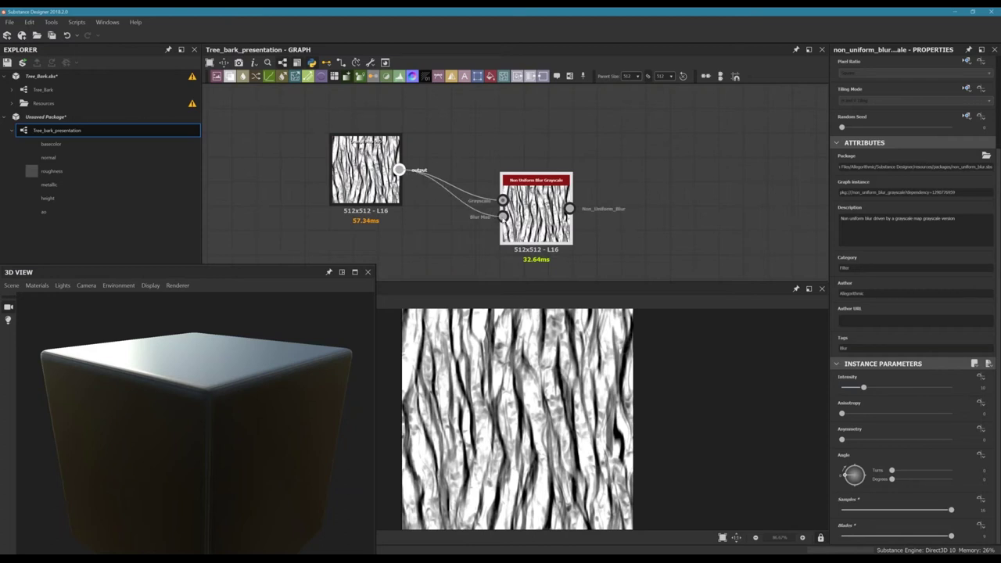
left_click_drag(537, 216, 465, 177)
right_click(465, 177)
left_click(582, 158)
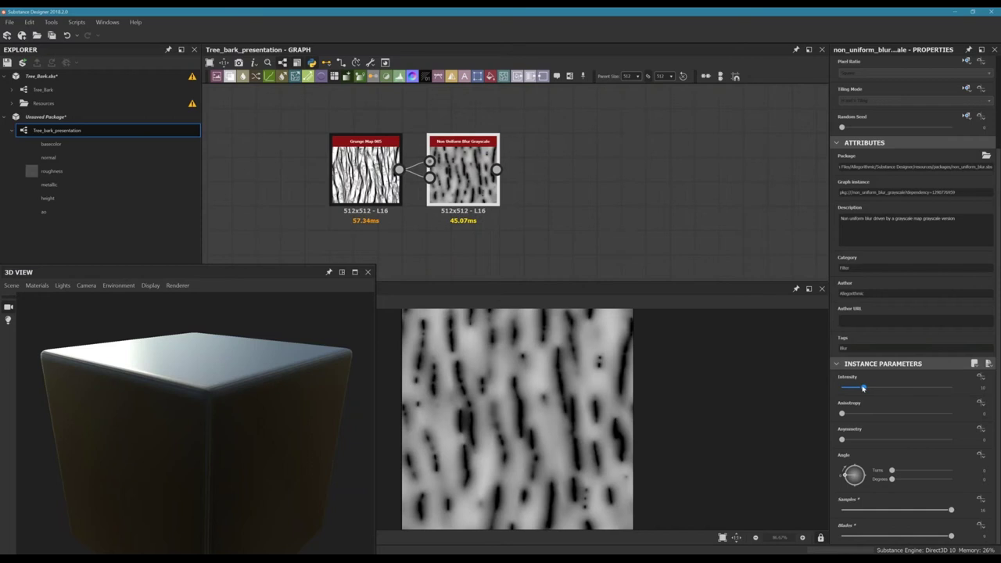
- Try a blur Intensity of about 5.66 and space the two nodes apart to expose both input connections
left_click_drag(861, 388, 852, 388)
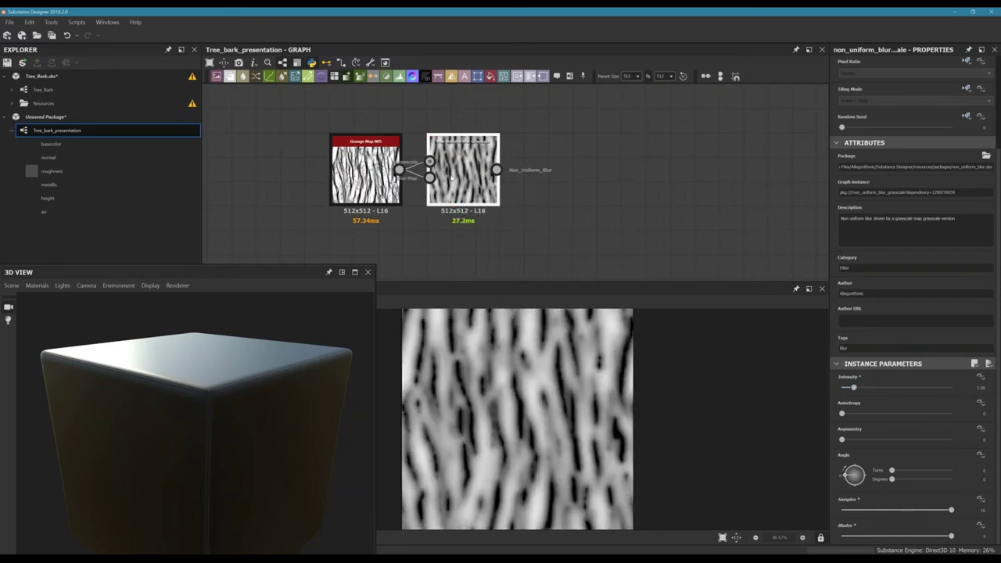
left_click_drag(480, 181, 576, 182)
middle_click_drag(511, 158, 523, 190)
scroll(525, 190, "up", 3)
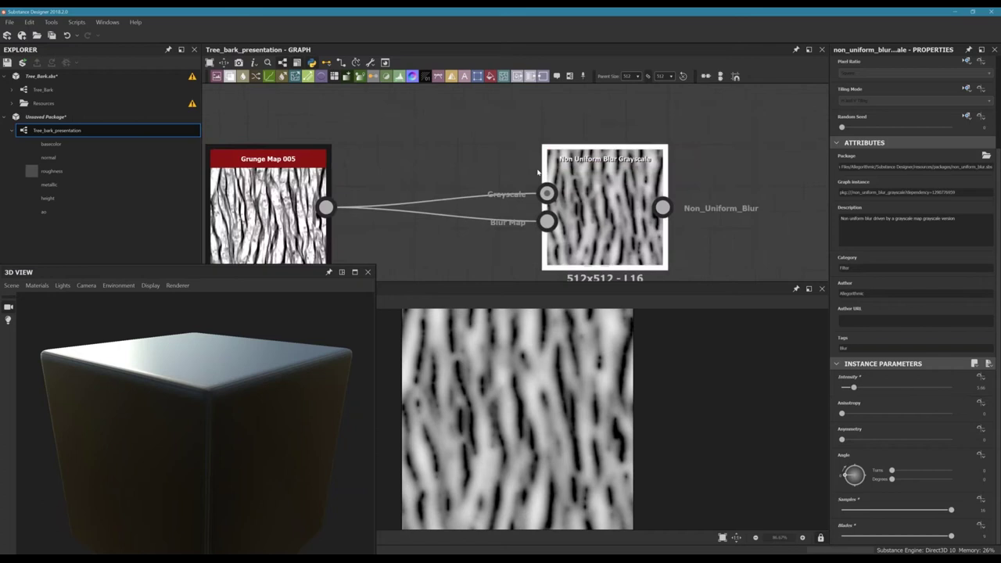
scroll(537, 170, "down", 2)
scroll(521, 145, "down", 4)
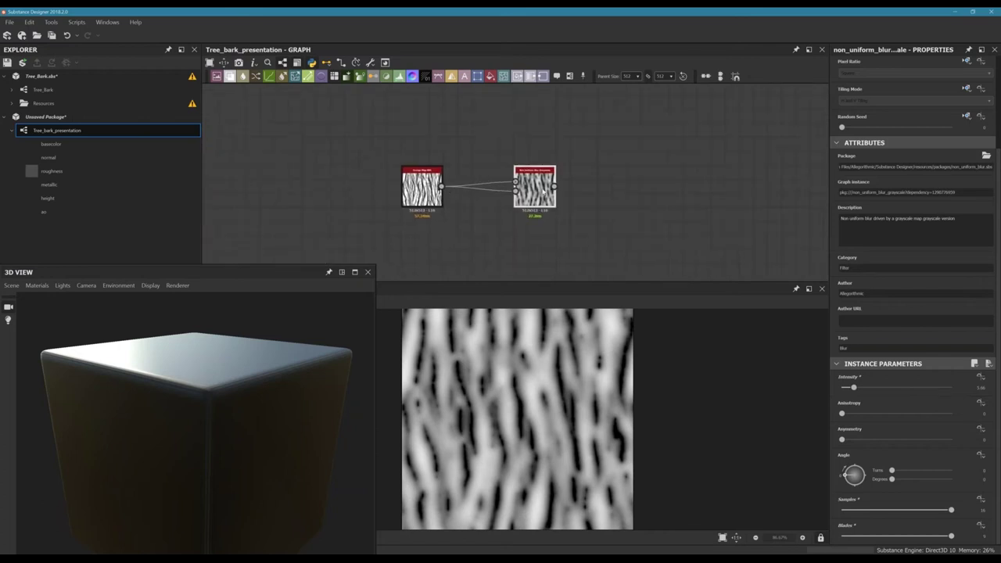
scroll(529, 199, "up", 2)
scroll(530, 200, "up", 2)
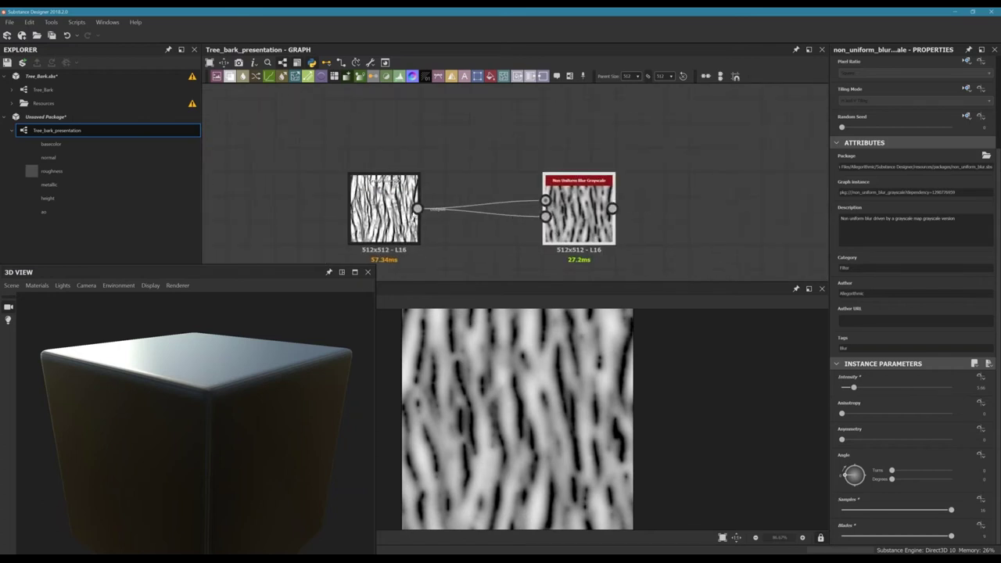
left_click_drag(465, 229, 542, 218)
- Compare the 2D previews of Grunge Map 005 and the Non Uniform Blur Grayscale node
double_click(389, 214)
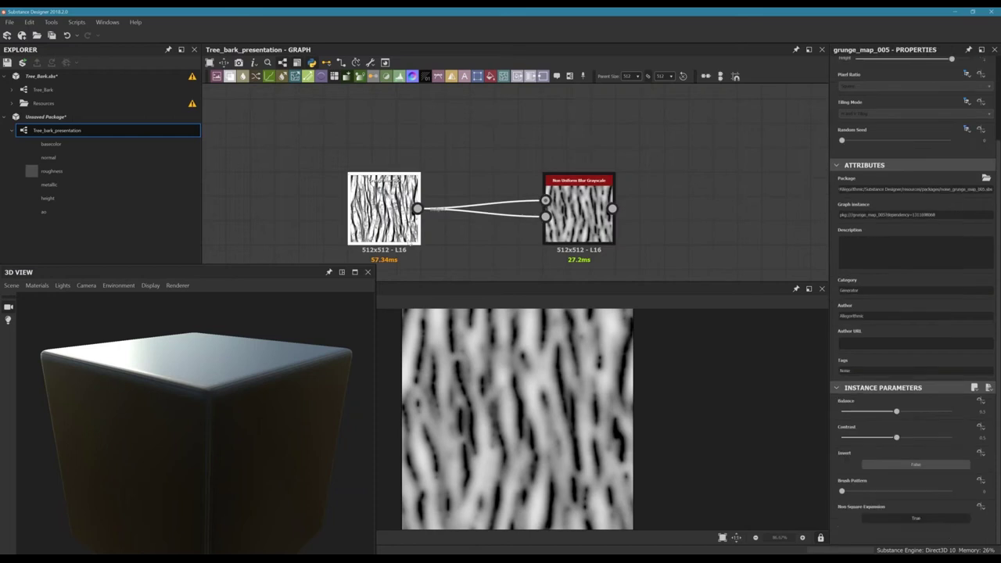
scroll(478, 394, "up", 4)
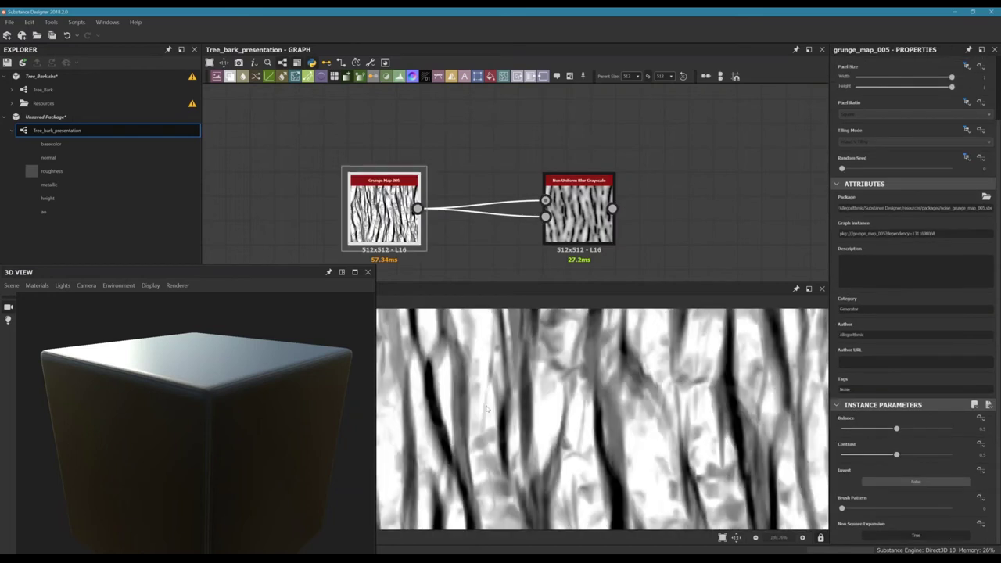
scroll(490, 395, "down", 1)
double_click(579, 223)
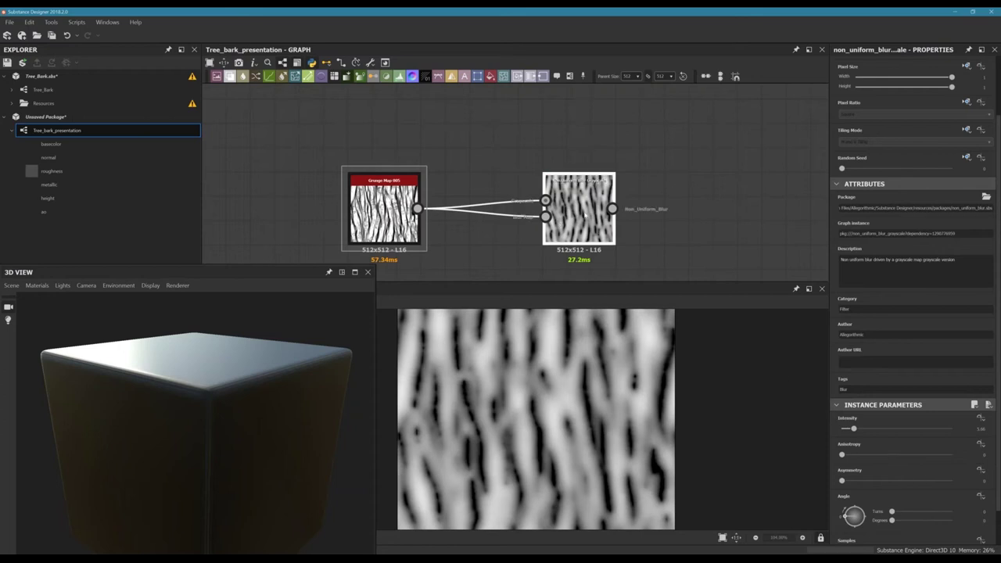
- Move the blur node back close to Grunge Map 005 and fine-tune its Intensity to about 3.27
left_click_drag(578, 223, 481, 222)
scroll(612, 335, "down", 1)
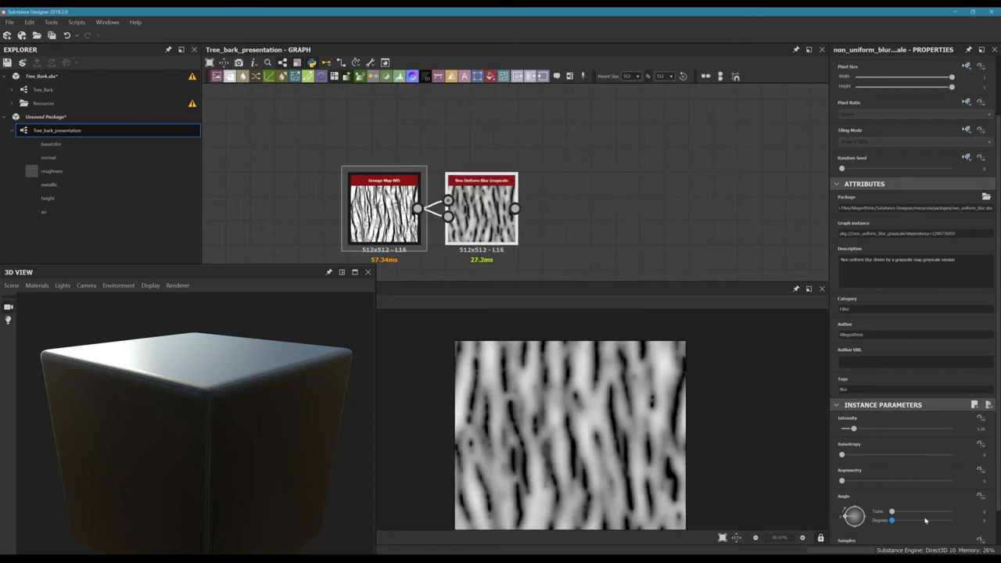
scroll(914, 469, "down", 1)
left_click_drag(854, 389, 847, 388)
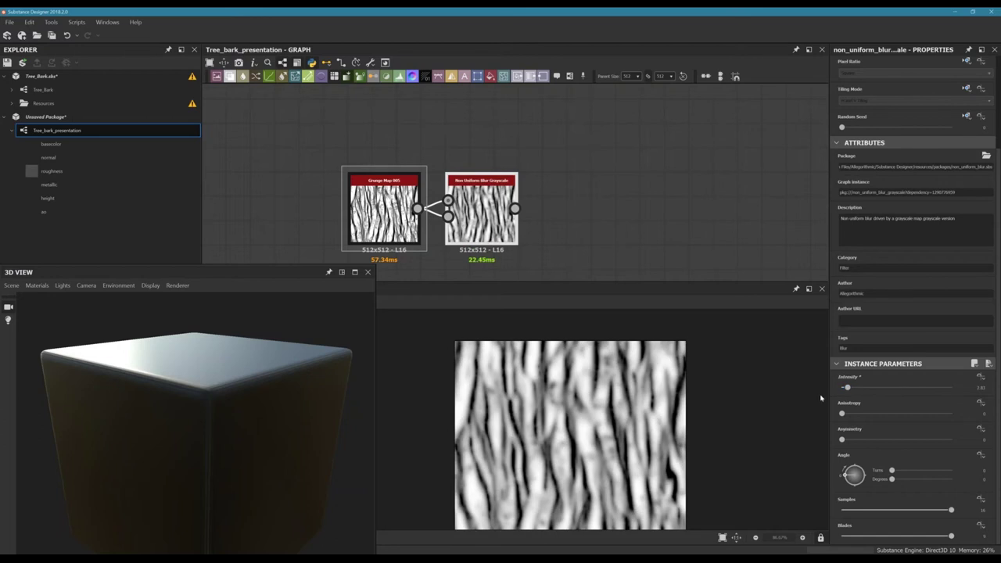
left_click_drag(846, 388, 850, 388)
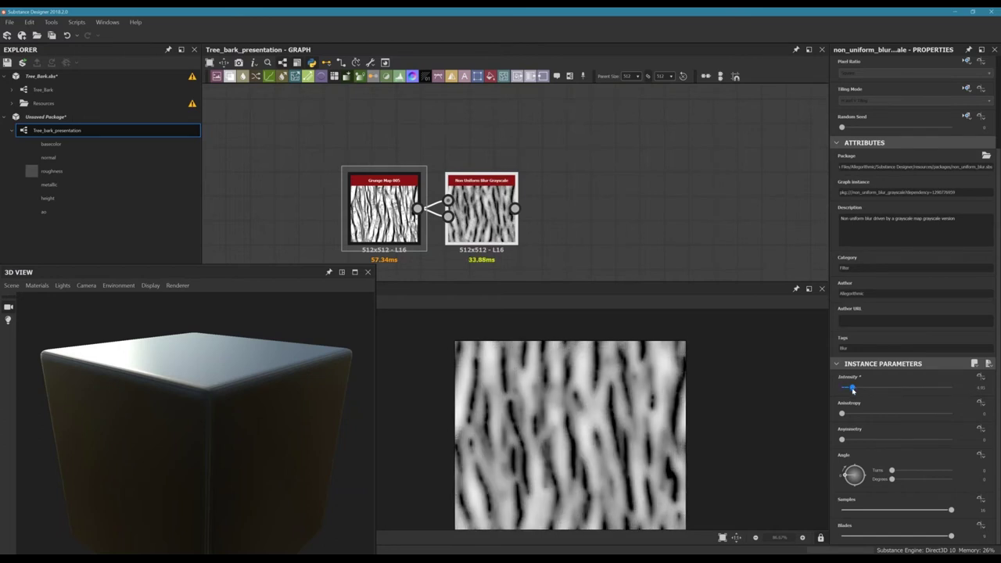
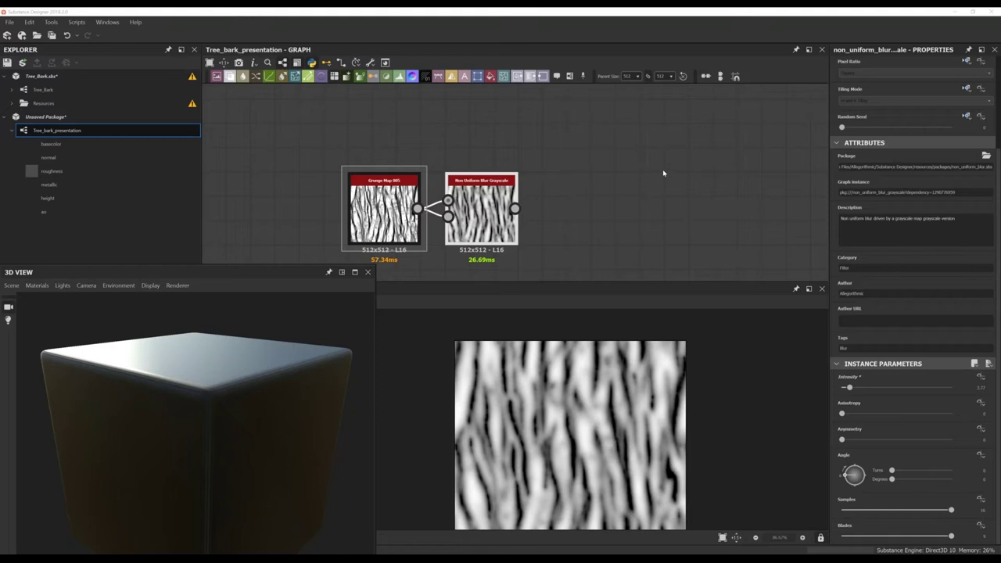
- Add a Normal node fed by the Non Uniform Blur Grayscale output and place it below and beyond the blur node
left_click(552, 145)
mouse_move(599, 152)
middle_mouse_down()
mouse_move(663, 120)
mouse_move(596, 140)
middle_mouse_up()
scroll(662, 120, "down", 2)
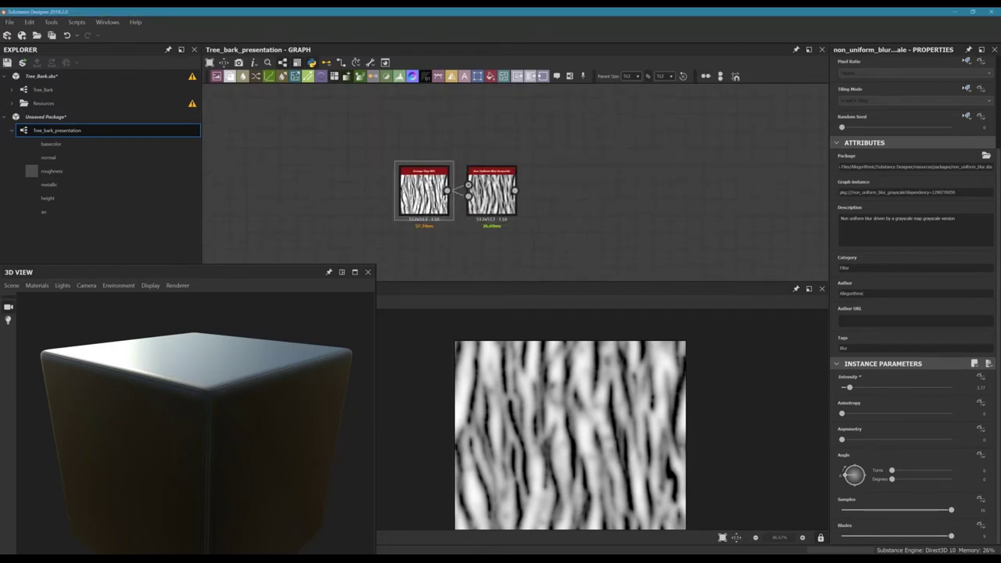
double_click(582, 459)
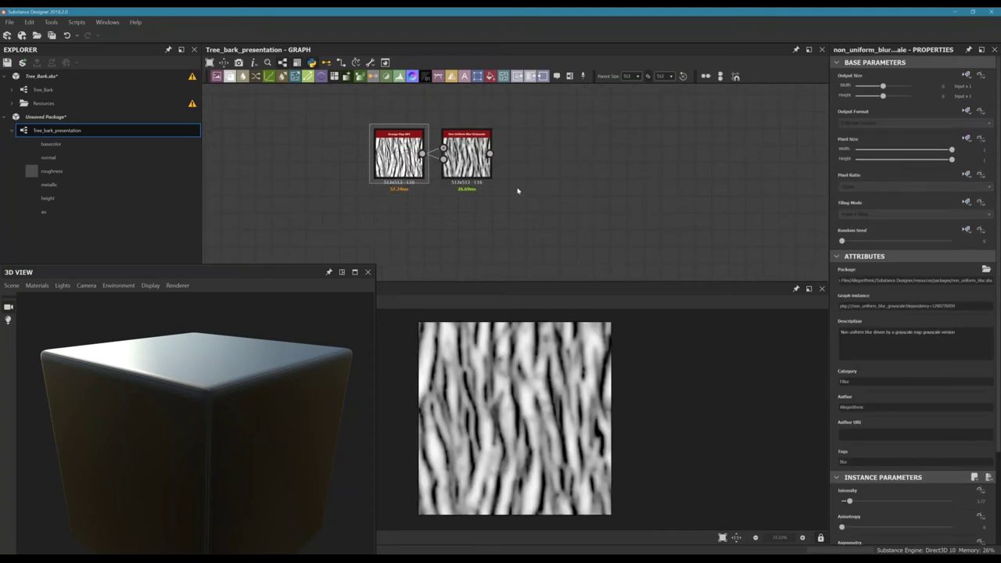
key("space")
type("nor")
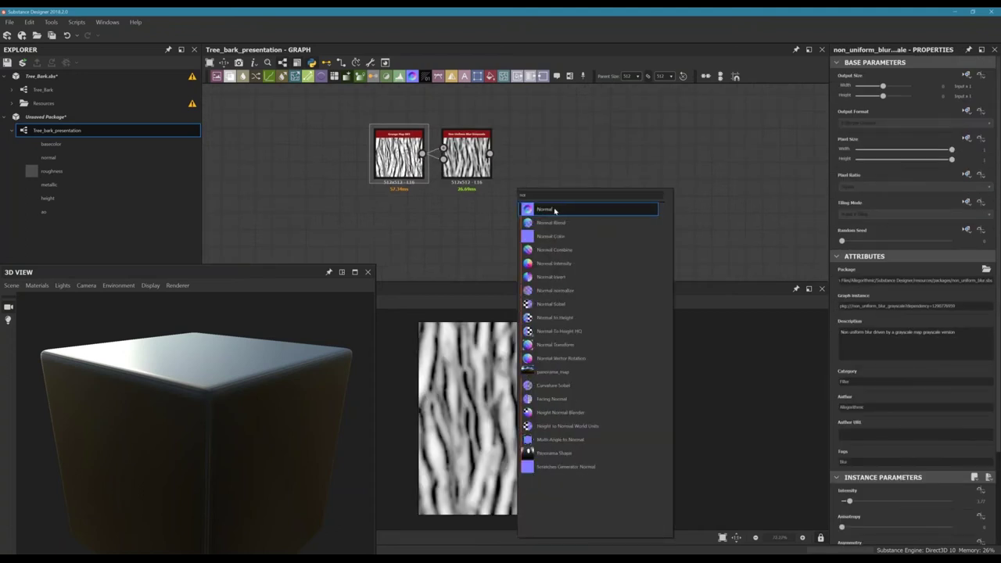
left_click(555, 210)
left_click_drag(516, 188, 567, 267)
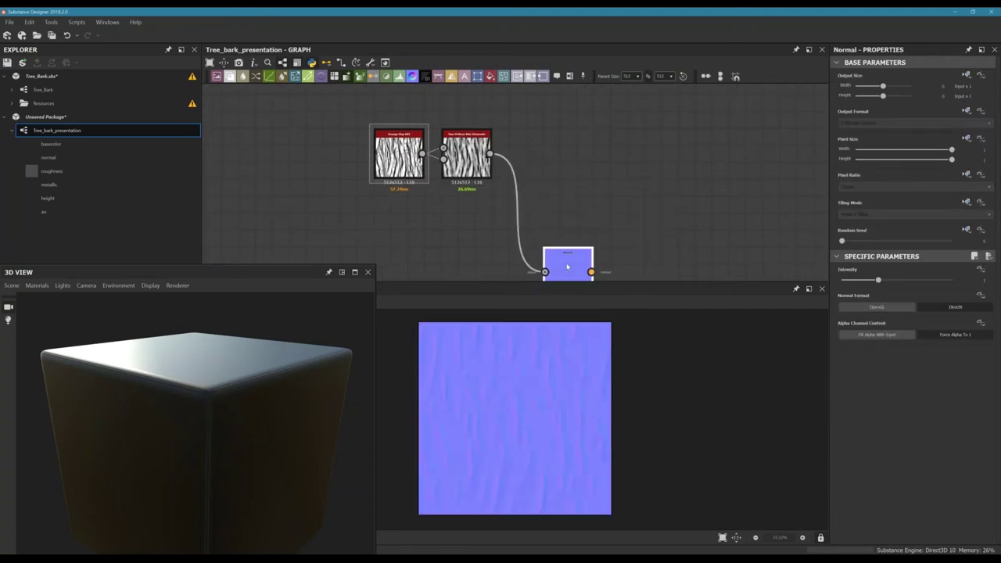
- Set the Normal node's Intensity to 10
left_click(984, 281)
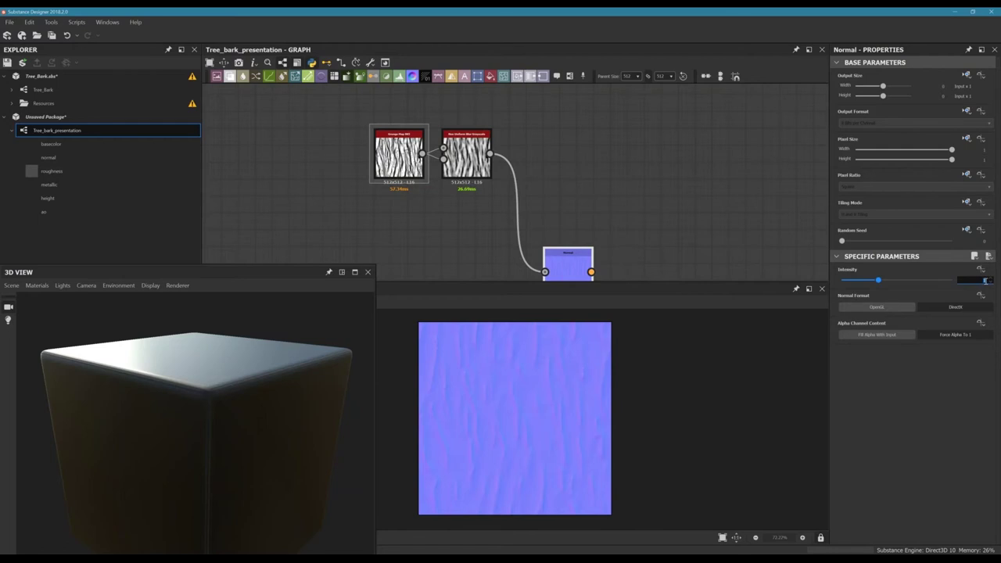
type("10")
key("Return")
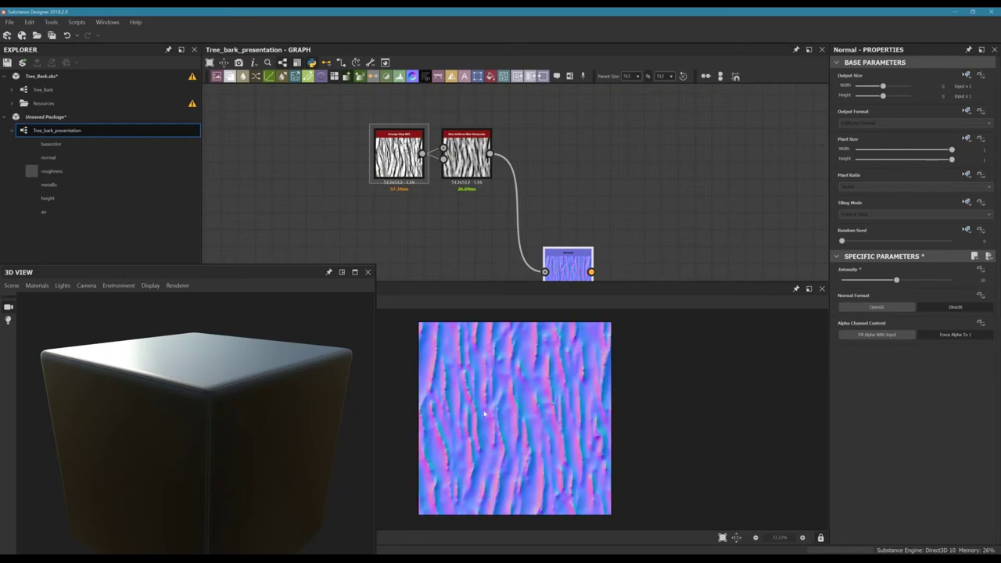
- Examine the bark relief of the normal map up close and as a whole in the 2D preview
scroll(485, 415, "up", 3)
scroll(508, 422, "down", 5)
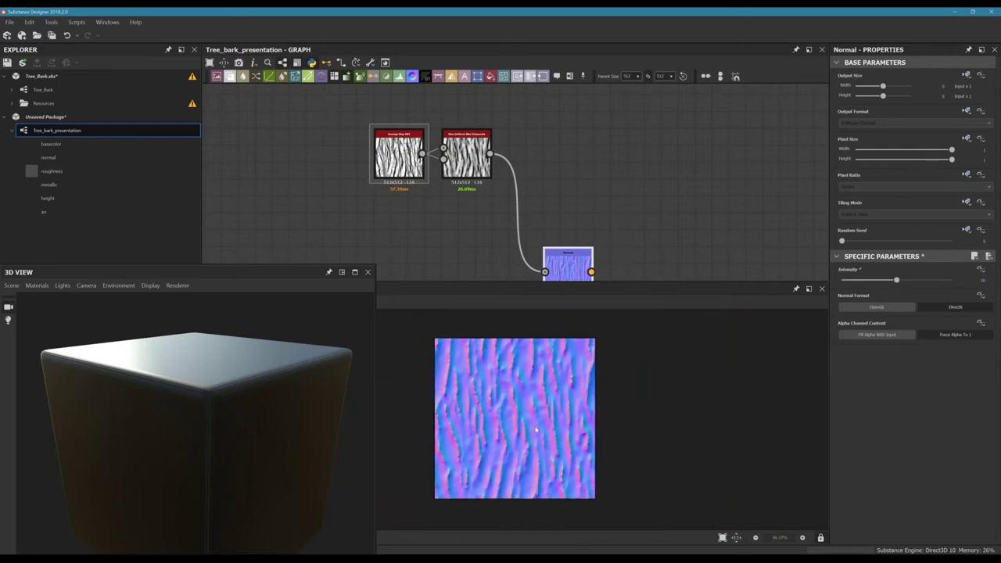
scroll(534, 427, "up", 2)
mouse_move(488, 391)
middle_mouse_down()
mouse_move(516, 384)
mouse_move(508, 368)
mouse_move(513, 401)
mouse_move(564, 364)
mouse_move(488, 361)
middle_mouse_up()
scroll(529, 387, "up", 2)
scroll(530, 384, "up", 1)
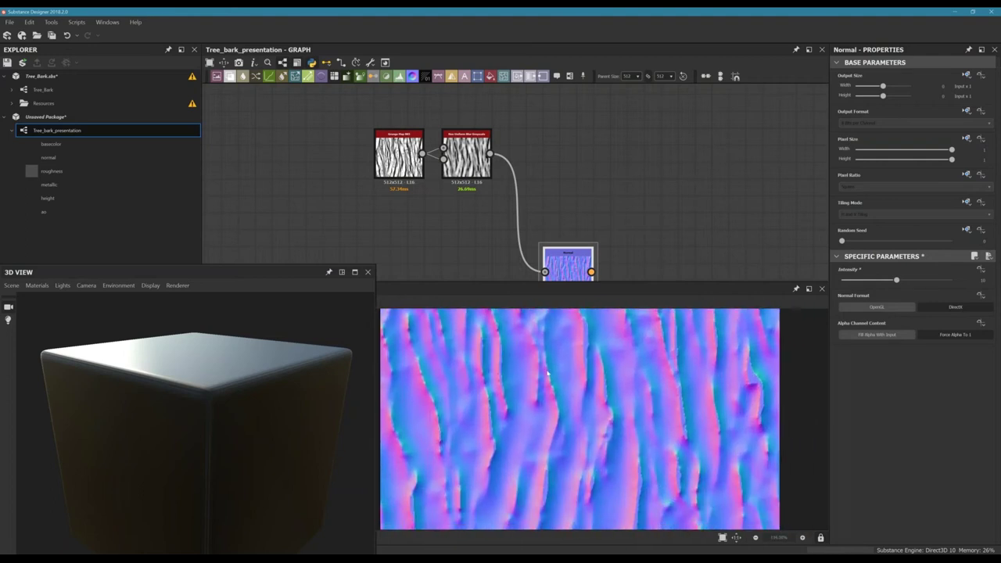
scroll(542, 378, "down", 3)
middle_click_drag(537, 407, 519, 483)
middle_click_drag(534, 378, 547, 357)
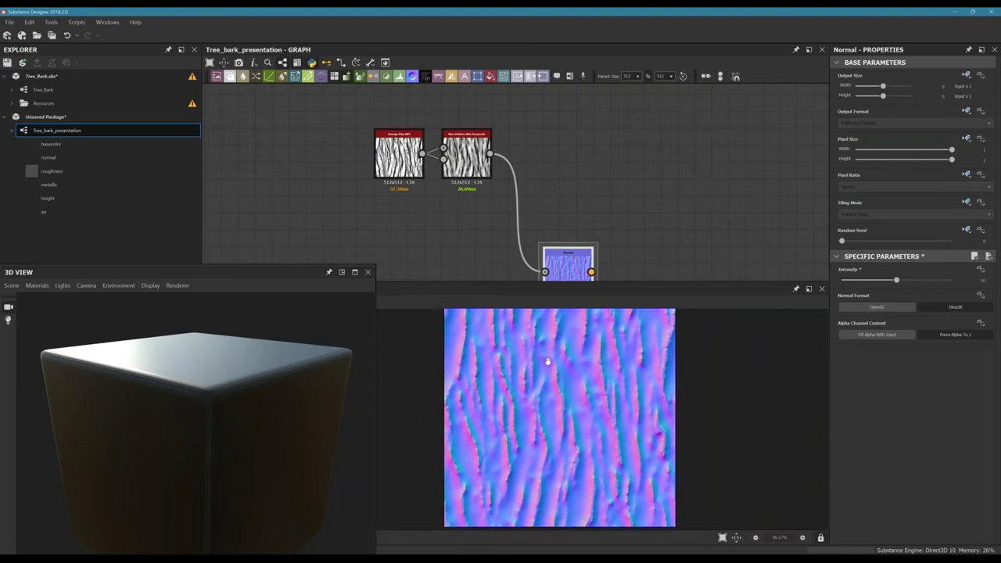
- Move the Normal node farther from the Non Uniform Blur Grayscale node to leave space between them, and check its preview
left_click_drag(570, 273, 561, 247)
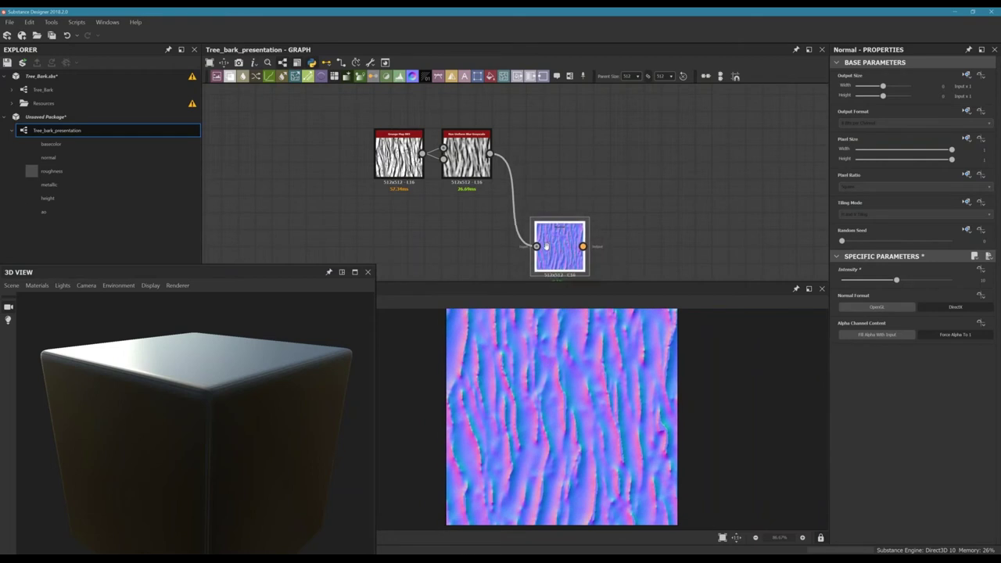
middle_click_drag(561, 247, 529, 250)
left_click_drag(529, 250, 570, 266)
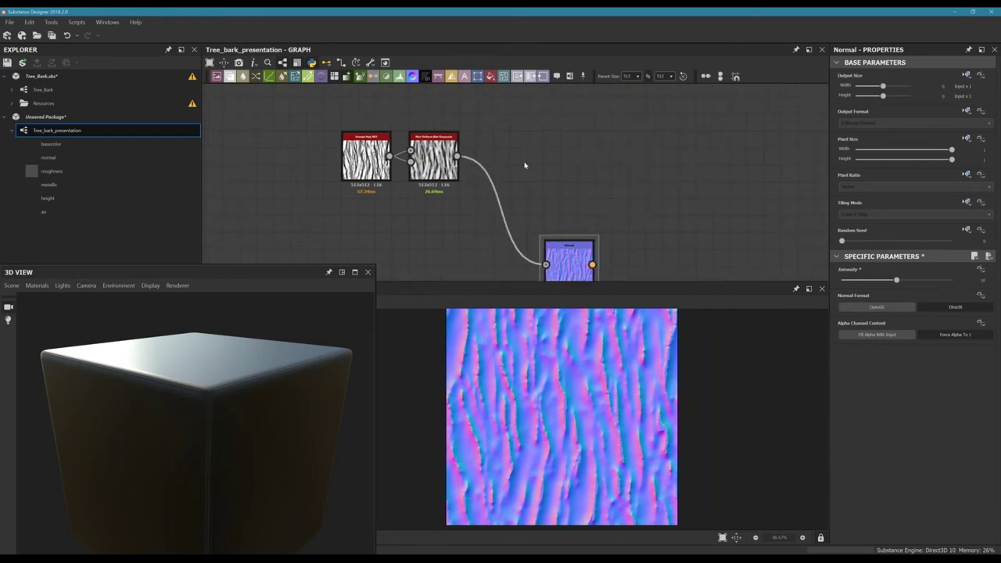
middle_click_drag(490, 146, 432, 114)
scroll(516, 235, "down", 2)
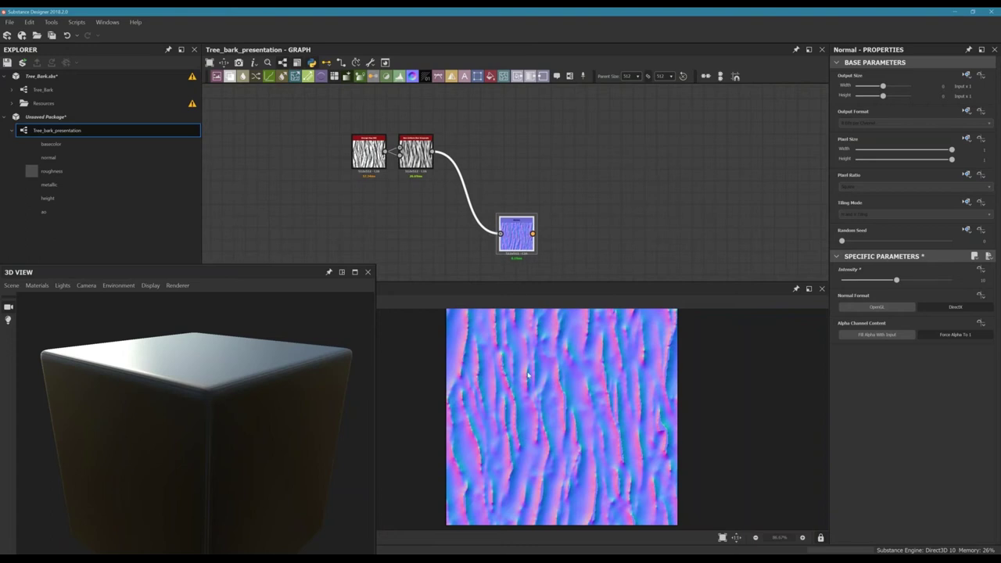
scroll(535, 447, "up", 1)
scroll(535, 446, "up", 2)
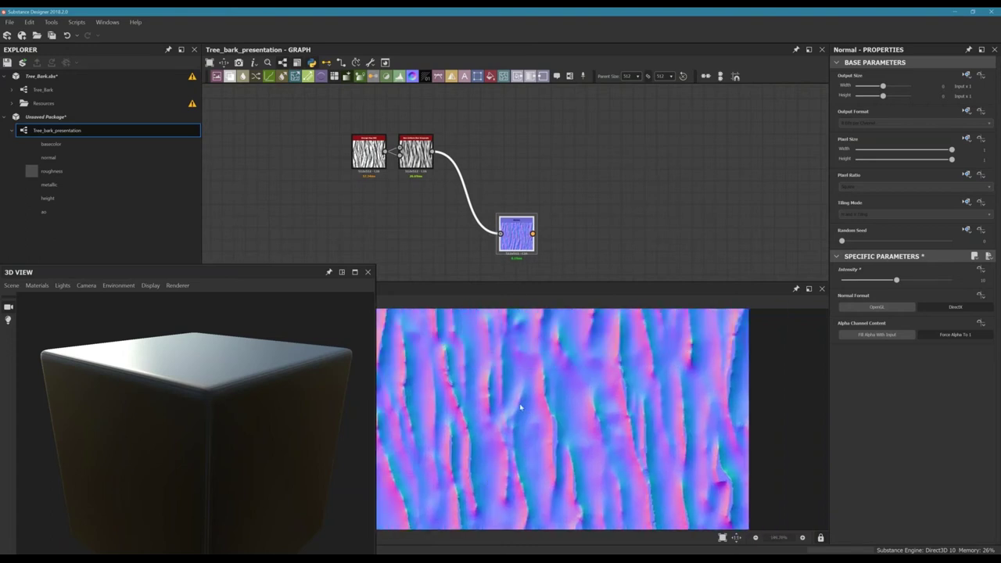
scroll(474, 376, "down", 4)
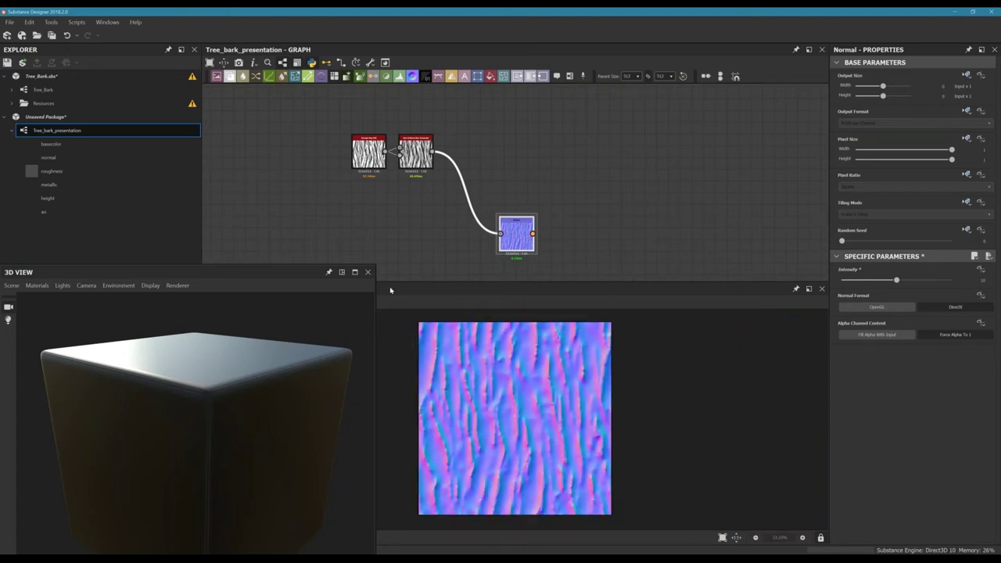
scroll(482, 394, "up", 1)
scroll(493, 411, "down", 1)
left_click_drag(516, 223, 554, 251)
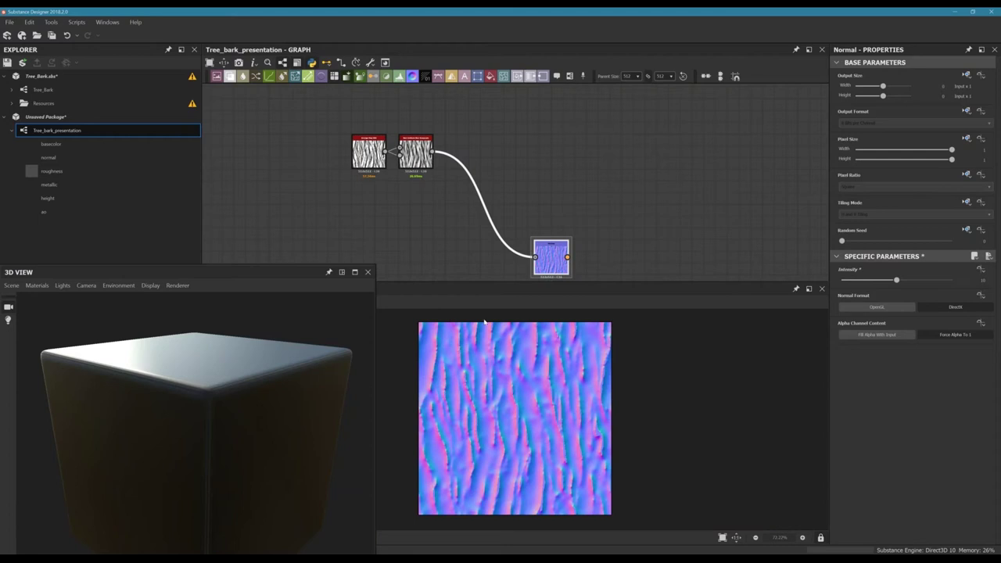
- Add a Slope Blur Grayscale node and place it between the Non Uniform Blur Grayscale and Normal nodes
left_click(554, 167)
middle_click_drag(483, 163, 543, 173)
key("space")
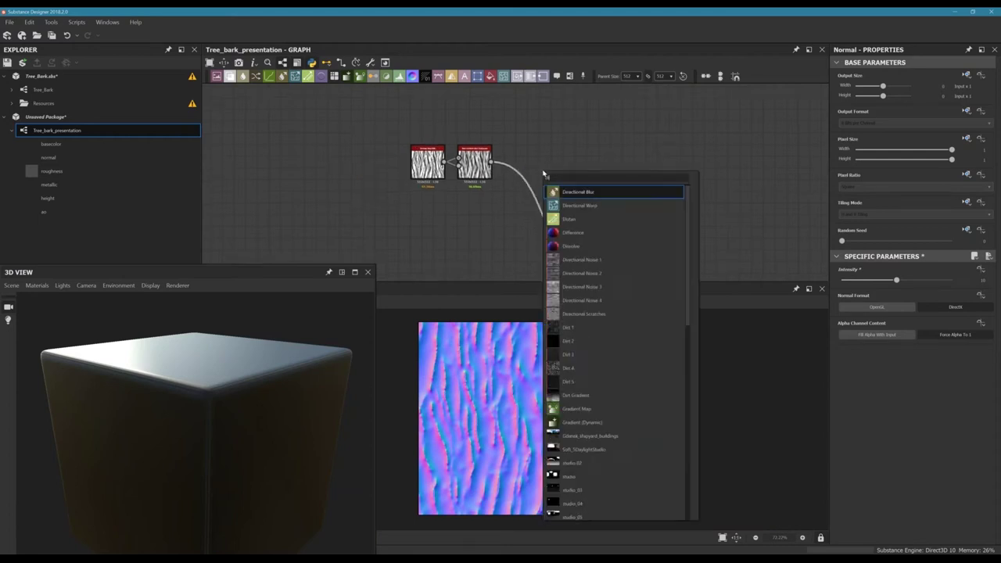
type("slo")
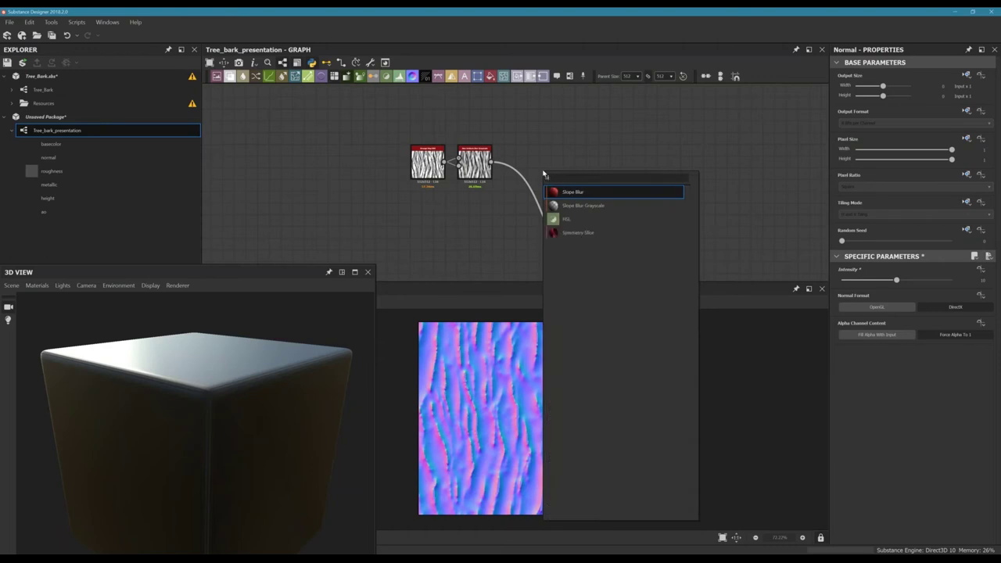
left_click(594, 208)
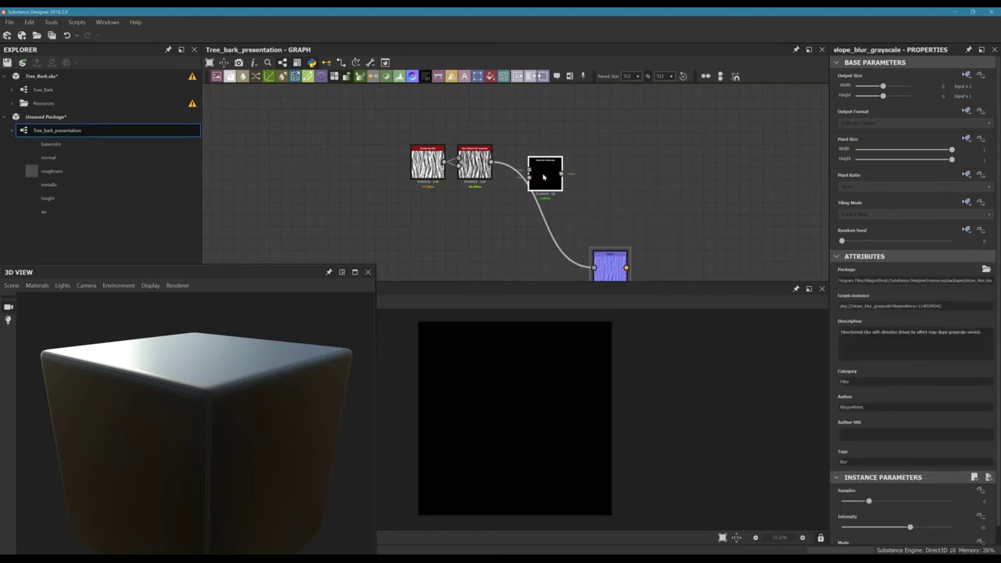
middle_click_drag(553, 185, 574, 229)
left_click_drag(563, 221, 582, 244)
middle_click_drag(571, 212, 519, 164)
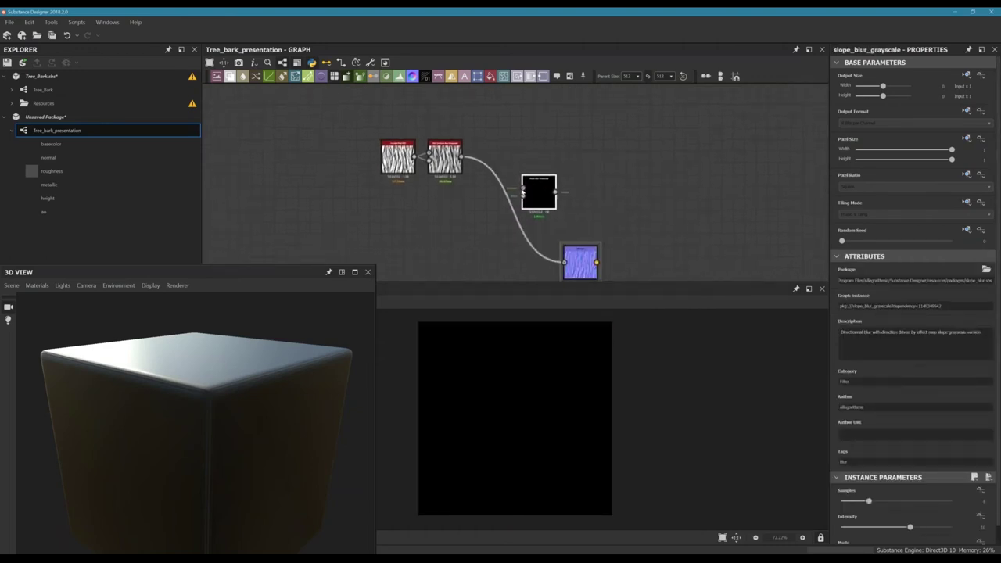
- Connect the Non Uniform Blur Grayscale output to both the Grayscale and Slope inputs of the Slope Blur Grayscale node
scroll(508, 180, "up", 2)
scroll(526, 165, "up", 5)
scroll(534, 165, "down", 4)
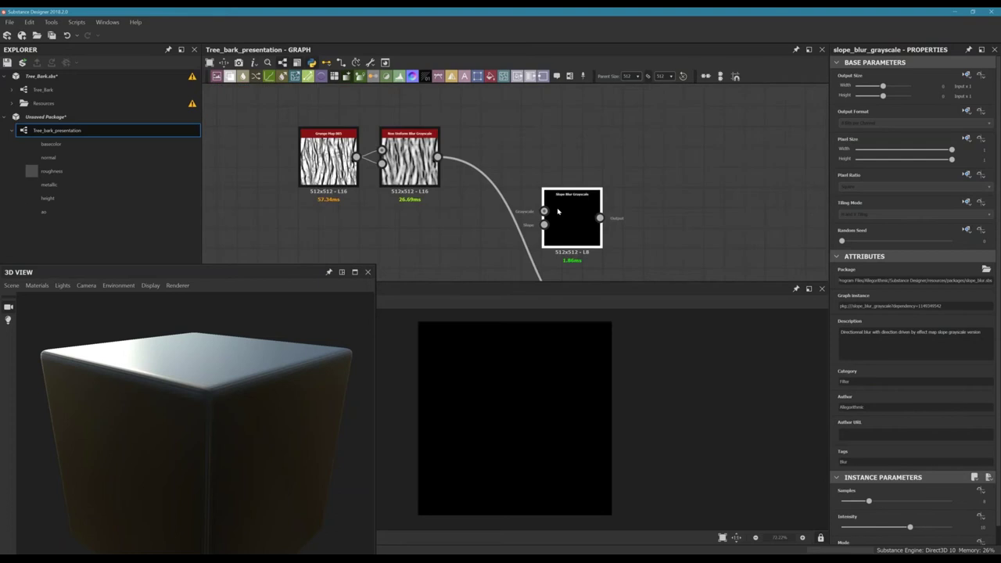
middle_click_drag(533, 166, 531, 164)
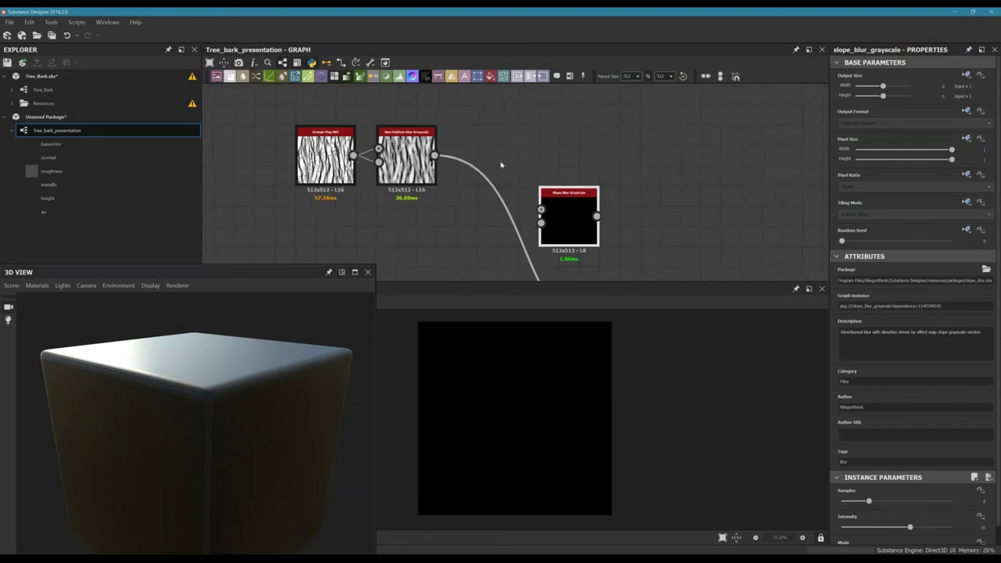
left_click_drag(499, 176, 592, 182)
middle_click_drag(536, 216, 520, 247)
left_click_drag(419, 187, 536, 194)
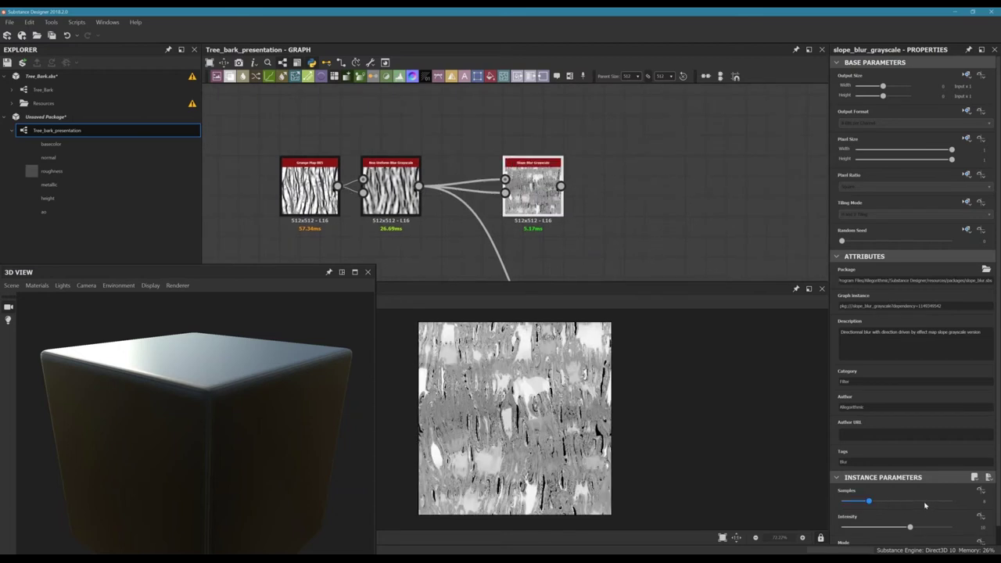
- Raise the Slope Blur Grayscale node's Samples to the maximum and lower its Intensity to below 1
left_click_drag(924, 505, 984, 504)
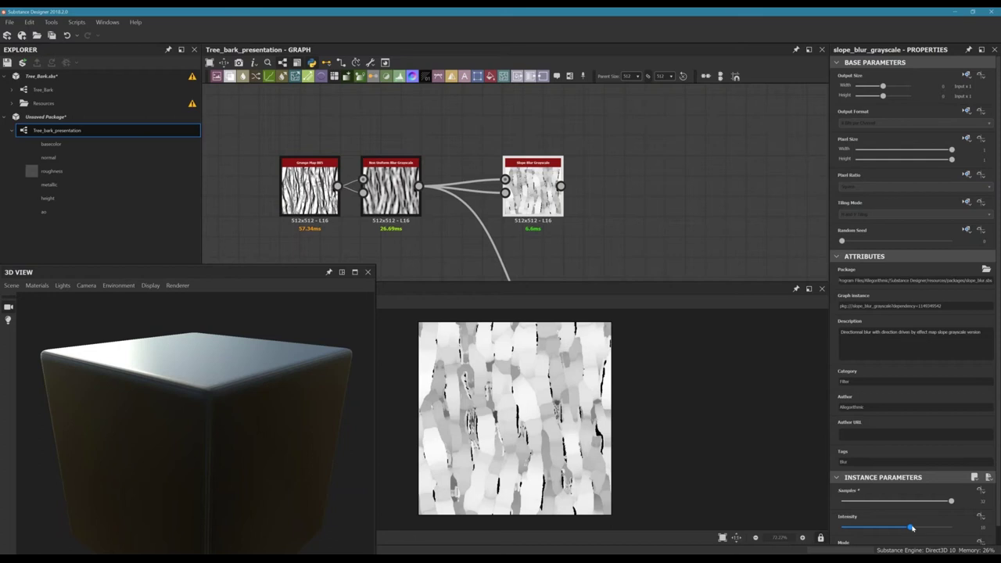
left_click_drag(912, 528, 842, 531)
- Reposition and preview the Normal node, and feed it from the Slope Blur Grayscale output instead of the Non Uniform Blur
middle_click_drag(548, 180, 551, 118)
scroll(549, 166, "down", 2)
left_click_drag(606, 239, 626, 163)
double_click(625, 164)
middle_click_drag(605, 183, 579, 236)
scroll(565, 171, "up", 3)
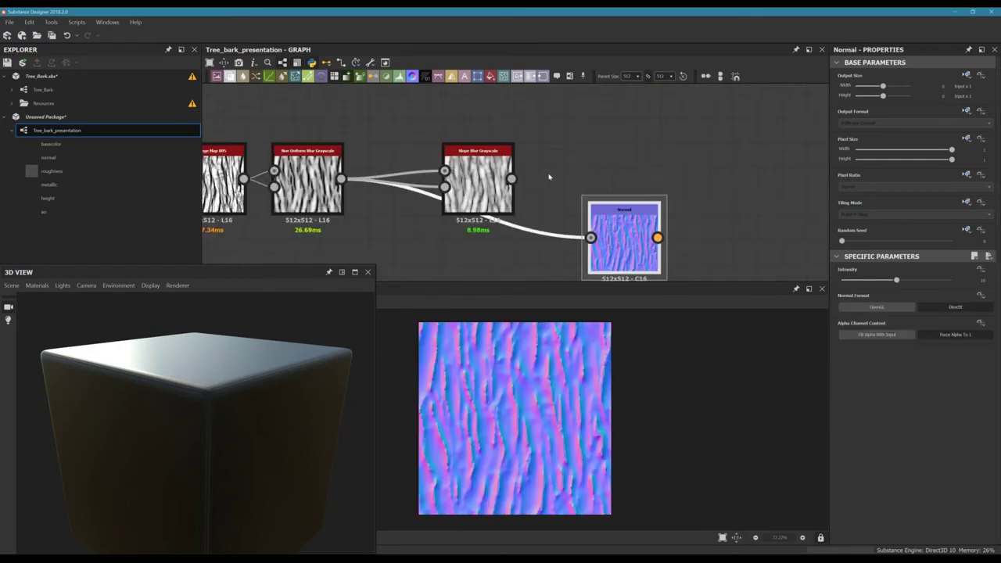
left_click_drag(512, 179, 590, 237)
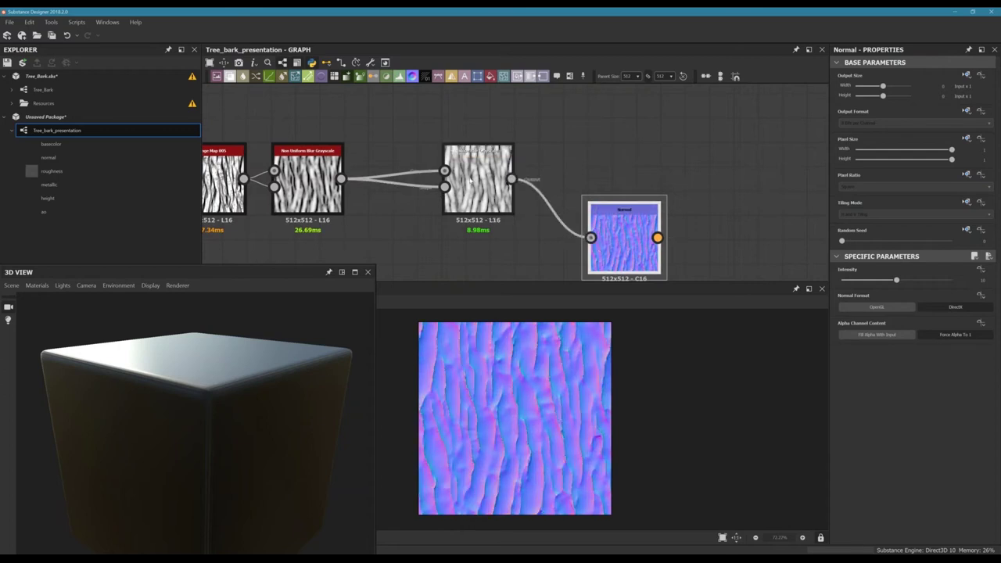
- Move the Slope Blur Grayscale node toward its source and fine-tune its Intensity to about 0.3
left_click_drag(470, 180, 446, 183)
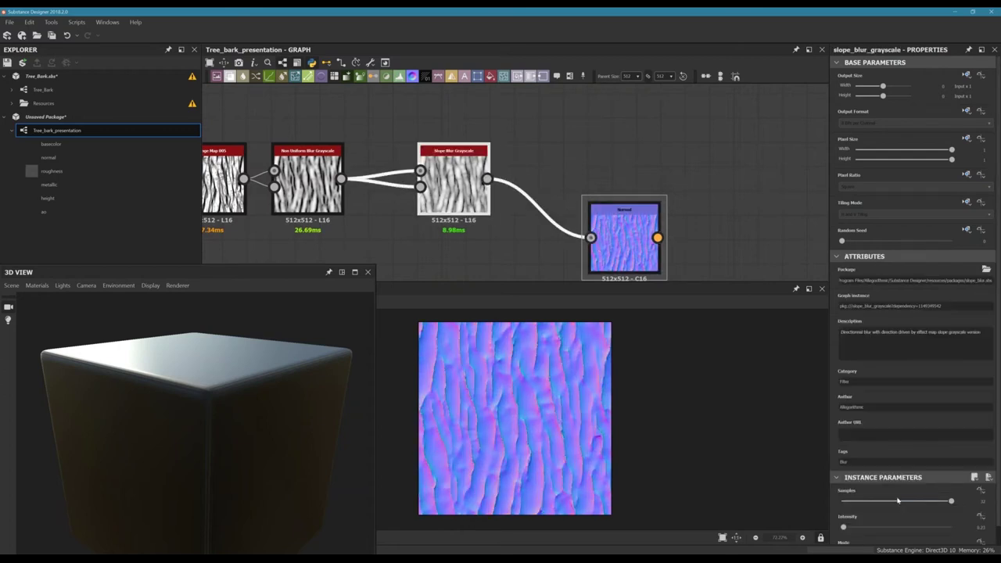
left_click_drag(897, 501, 843, 512)
scroll(883, 511, "down", 1)
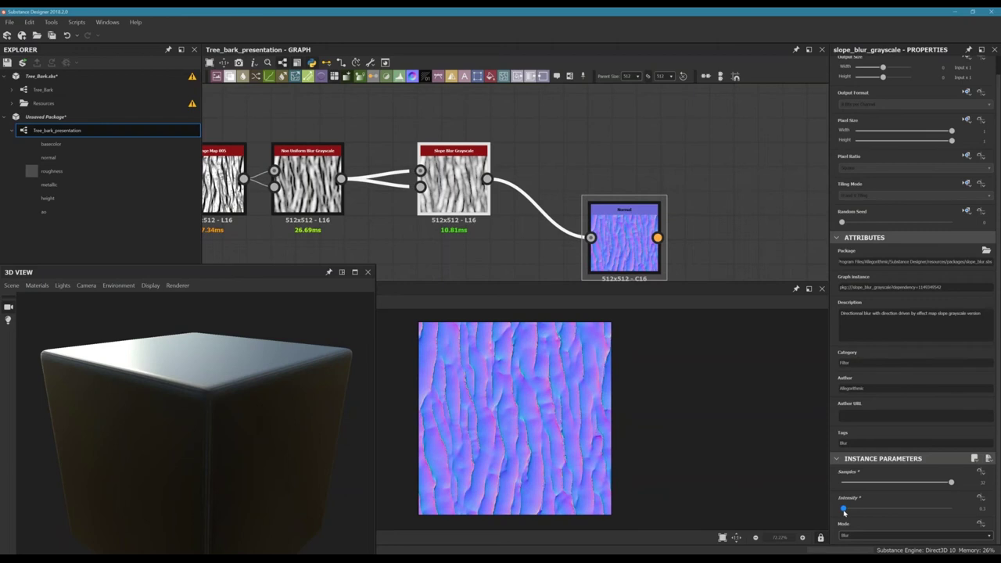
- Place the Slope Blur Grayscale node directly beside the Non Uniform Blur Grayscale node and check the resulting normal map
left_click(614, 165)
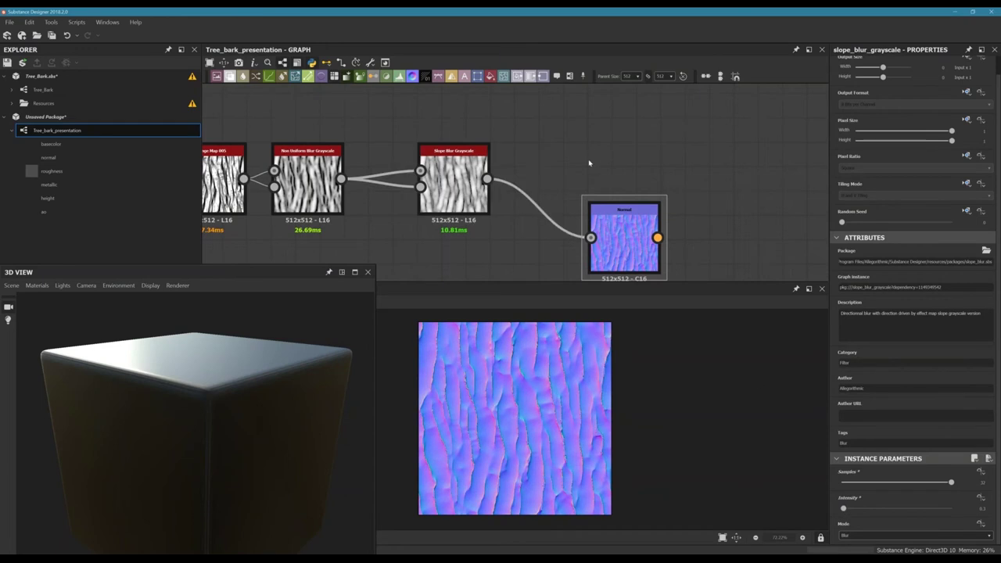
scroll(590, 163, "down", 3)
middle_click_drag(524, 159, 587, 187)
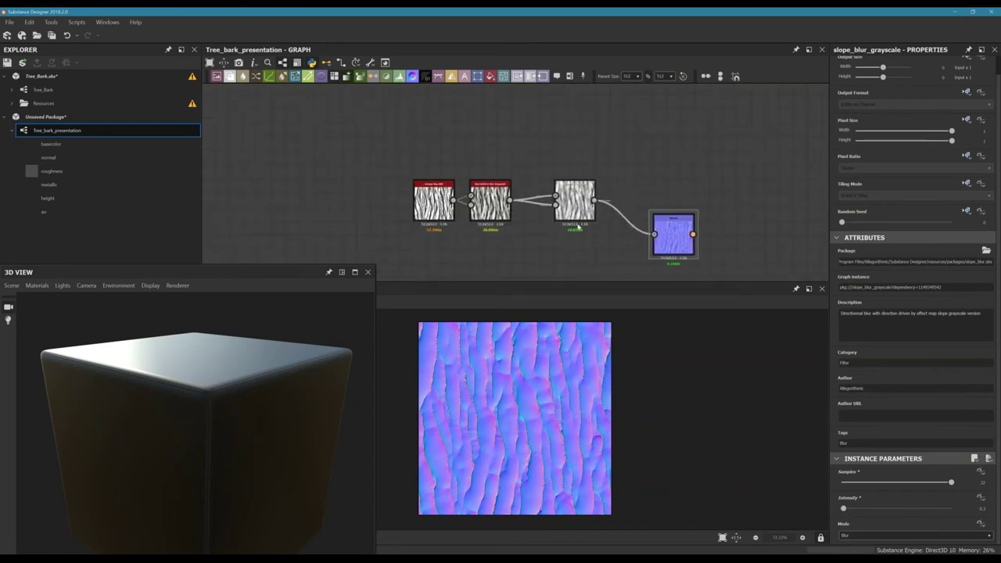
left_click_drag(574, 192, 547, 192)
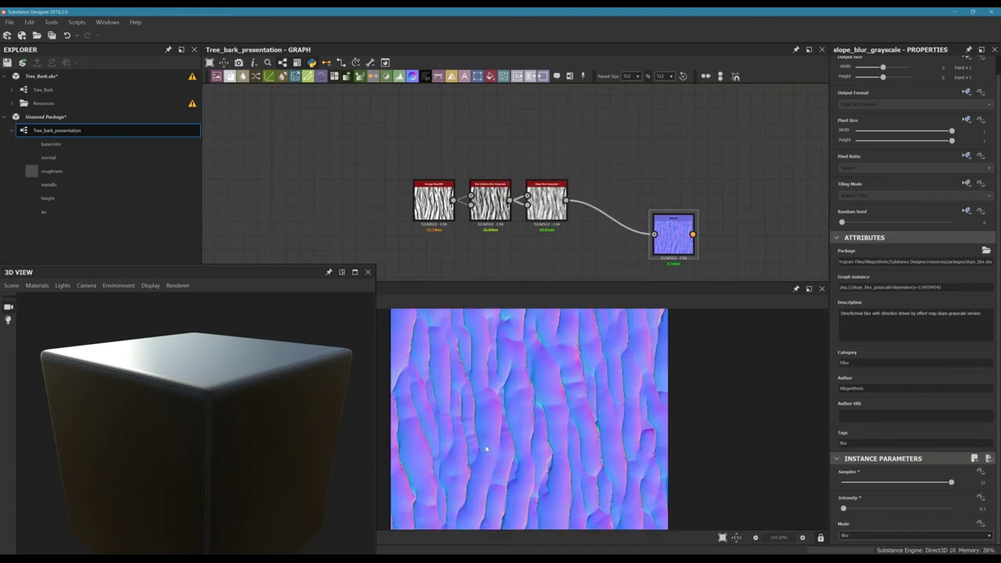
scroll(565, 230, "down", 3)
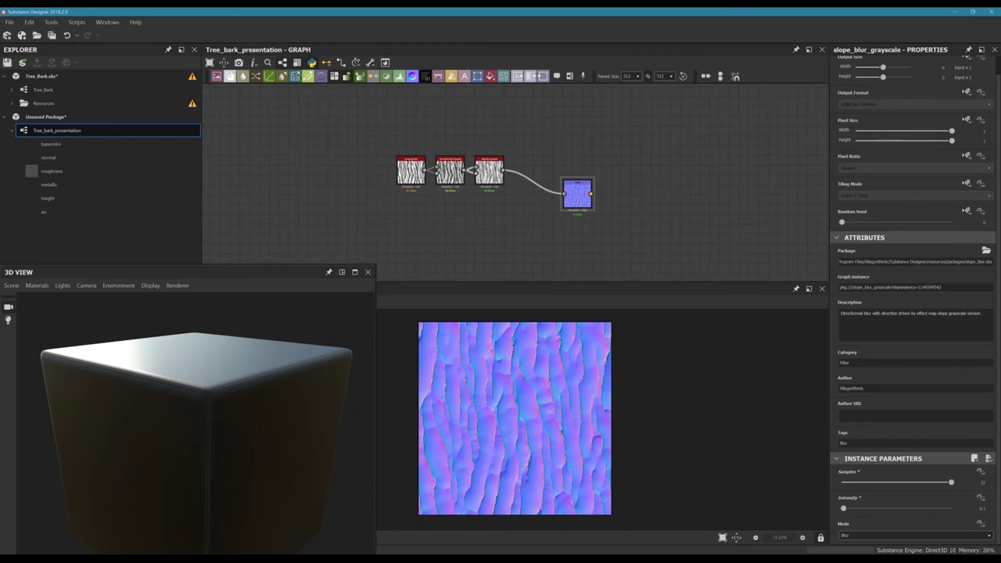
scroll(494, 188, "up", 3)
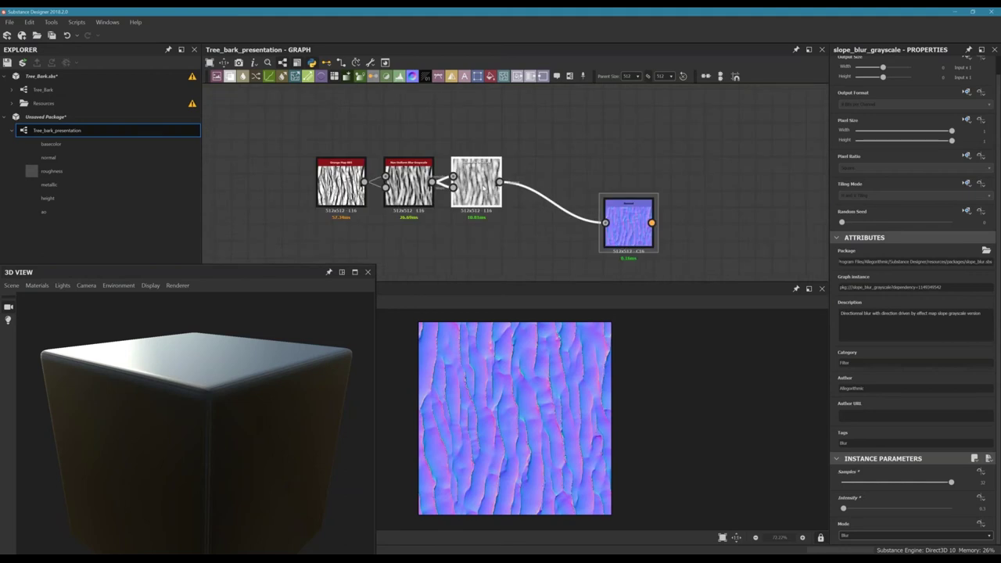
- Compare the 2D previews of the Slope Blur Grayscale and Normal nodes, and place the Normal node lower in the graph
double_click(476, 184)
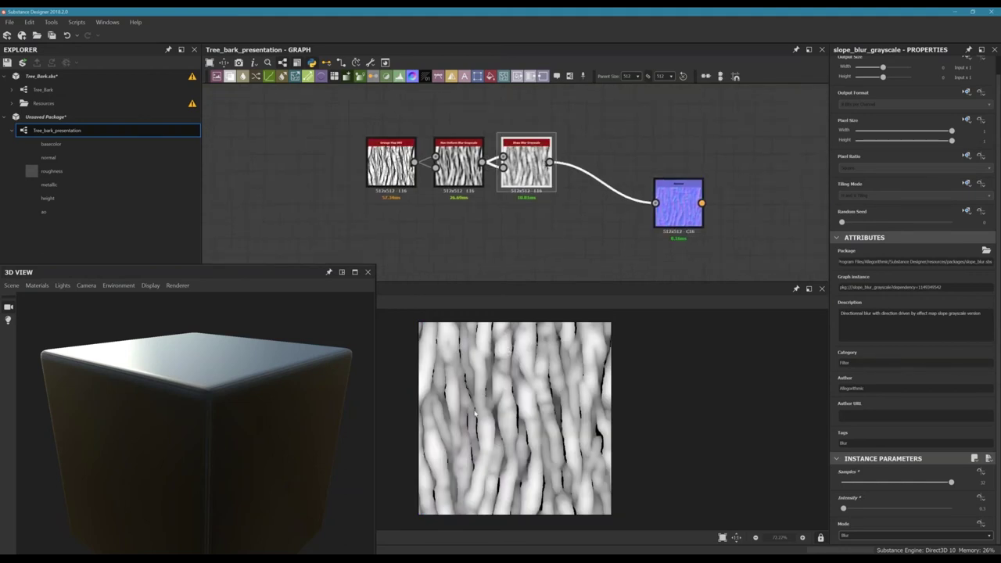
scroll(498, 393, "up", 3)
scroll(499, 393, "down", 3)
middle_click_drag(591, 145, 516, 139)
left_click_drag(603, 196, 586, 256)
scroll(515, 440, "up", 4)
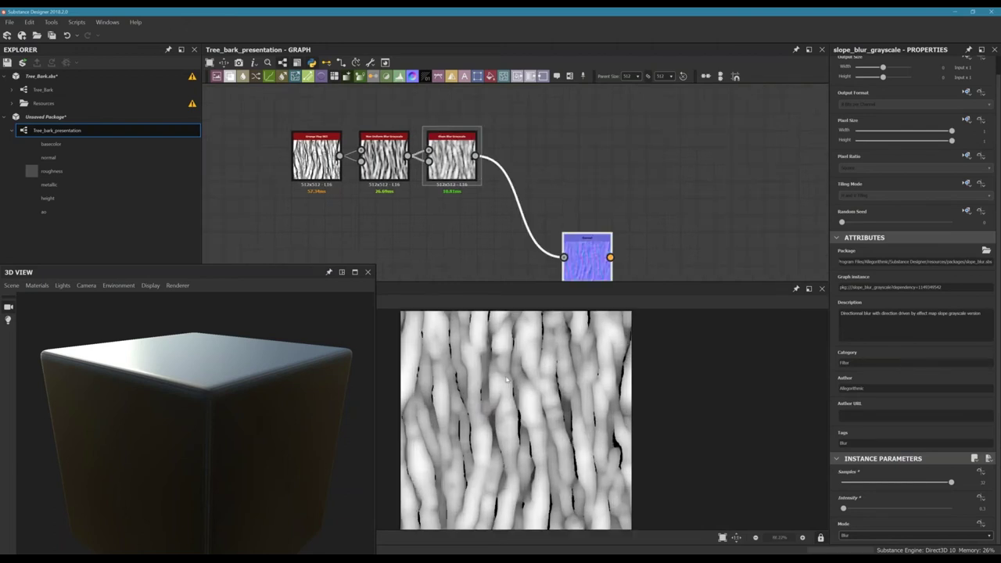
middle_click_drag(481, 422, 550, 393)
double_click(592, 223)
middle_click_drag(590, 223, 569, 175)
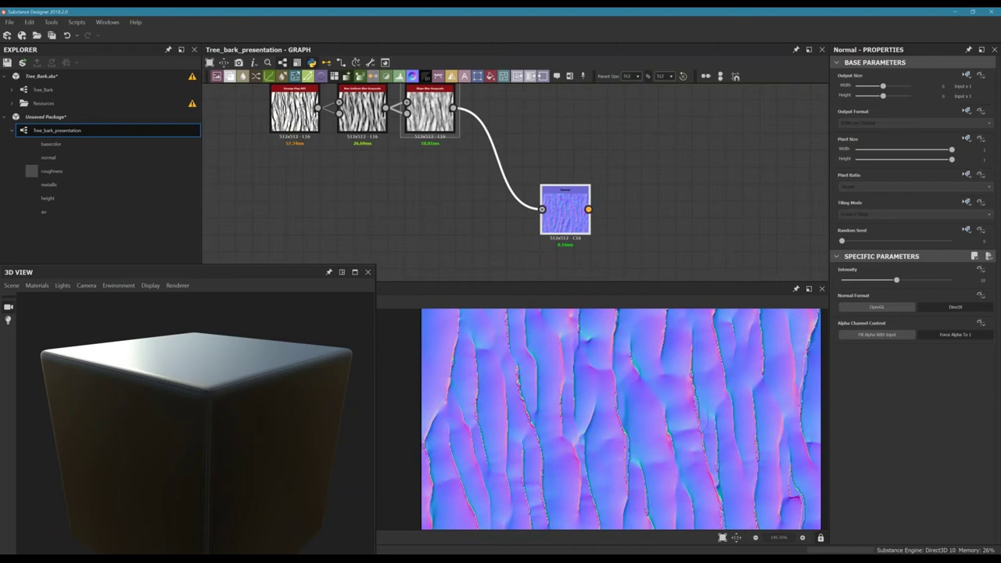
- Display the Slope Blur Grayscale result in the 2D view, followed by the Normal result for comparison
scroll(569, 176, "down", 3)
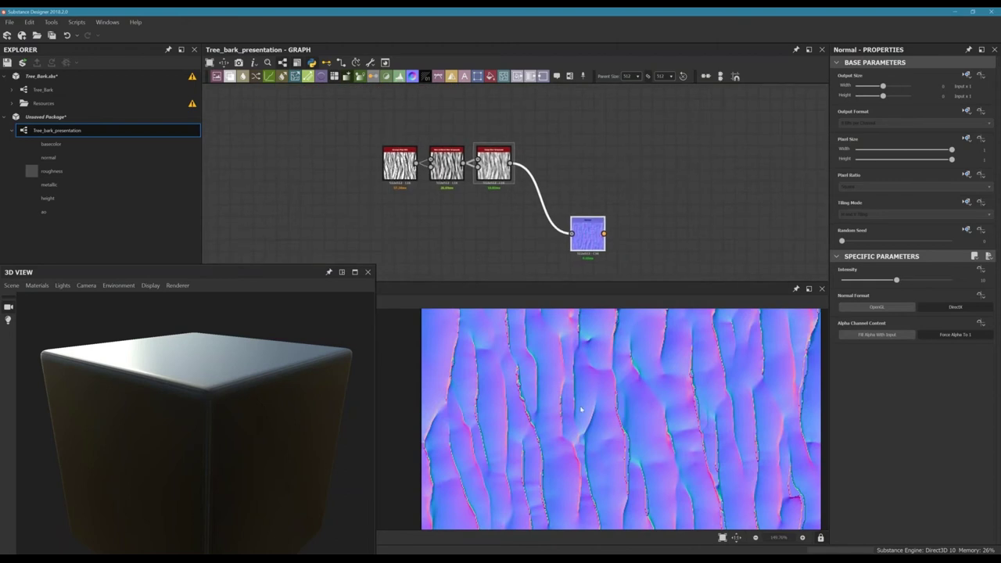
scroll(551, 405, "down", 3)
double_click(493, 166)
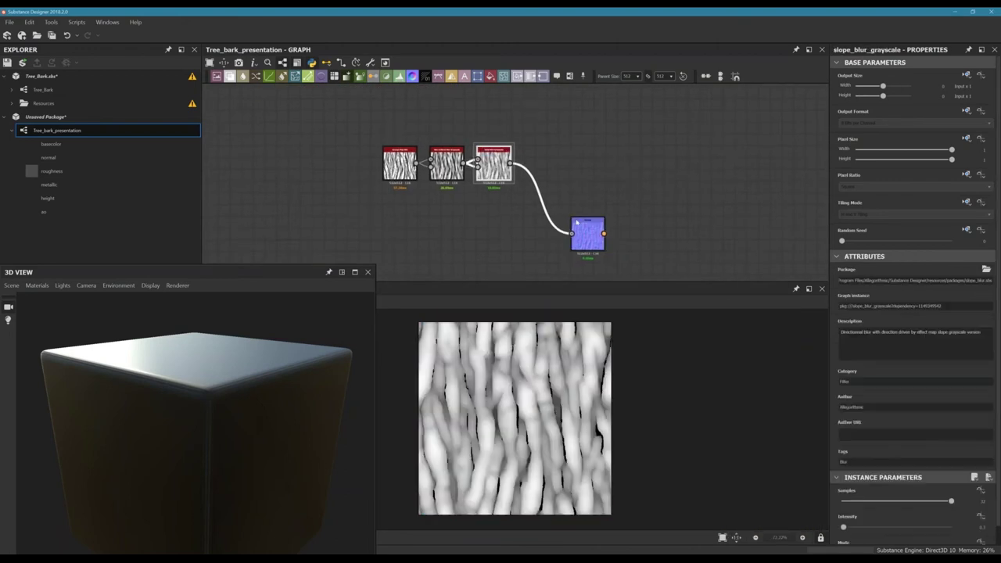
double_click(588, 235)
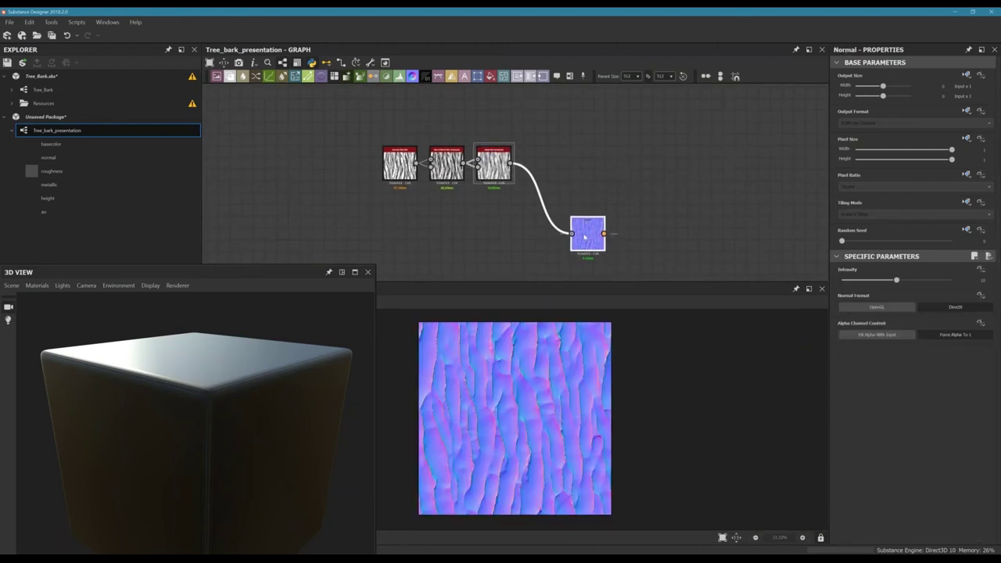
- Reposition the Normal node below and to the right of the Slope Blur Grayscale node
left_click_drag(585, 235, 574, 211)
middle_click_drag(557, 192, 530, 204)
scroll(531, 205, "up", 3)
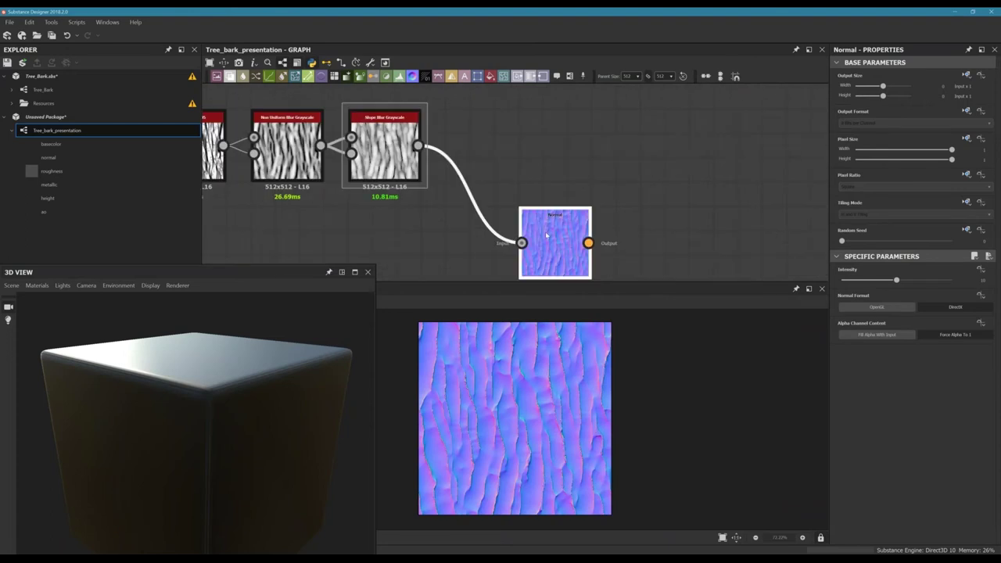
middle_click_drag(496, 130, 533, 133)
scroll(513, 164, "down", 4)
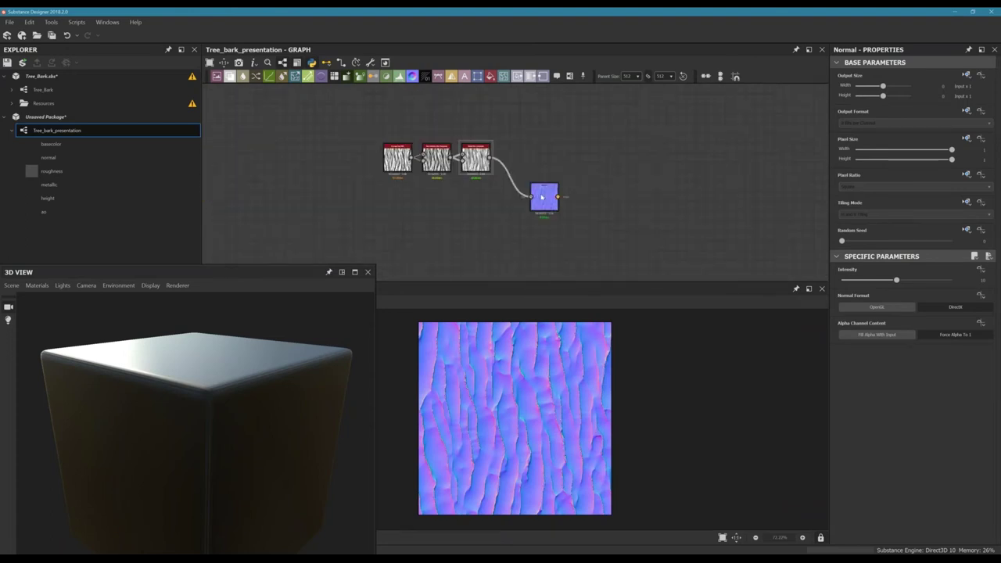
left_click_drag(541, 198, 560, 220)
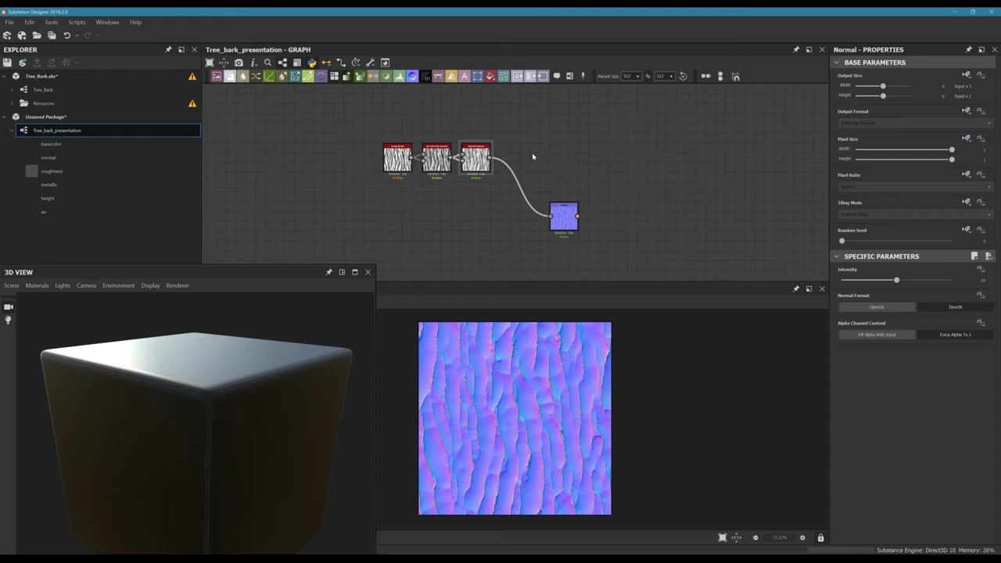
- Set the Intensity of the Non Uniform Blur Grayscale node to 3.5
middle_click_drag(532, 157, 553, 179)
scroll(521, 177, "up", 3)
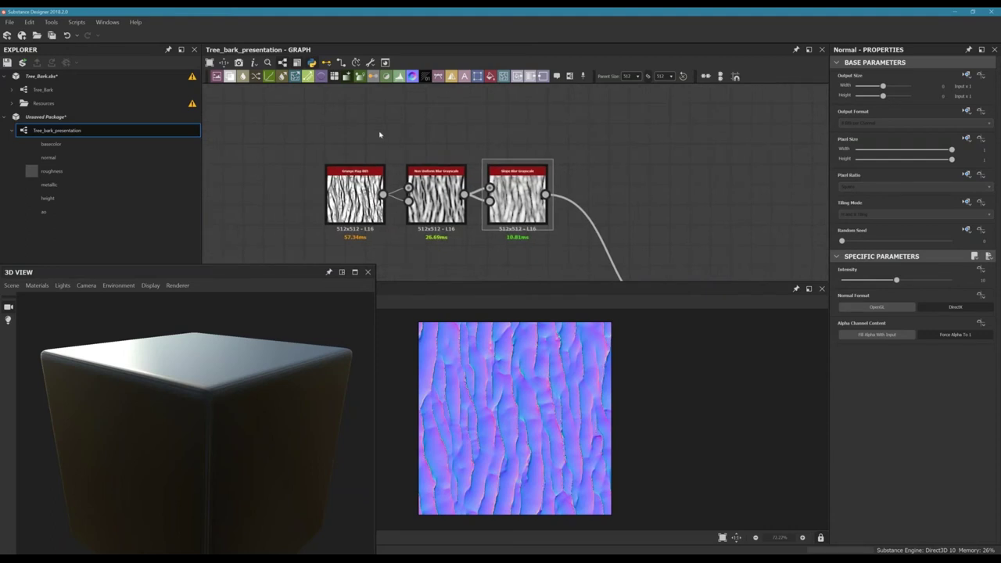
scroll(365, 198, "up", 3)
double_click(478, 198)
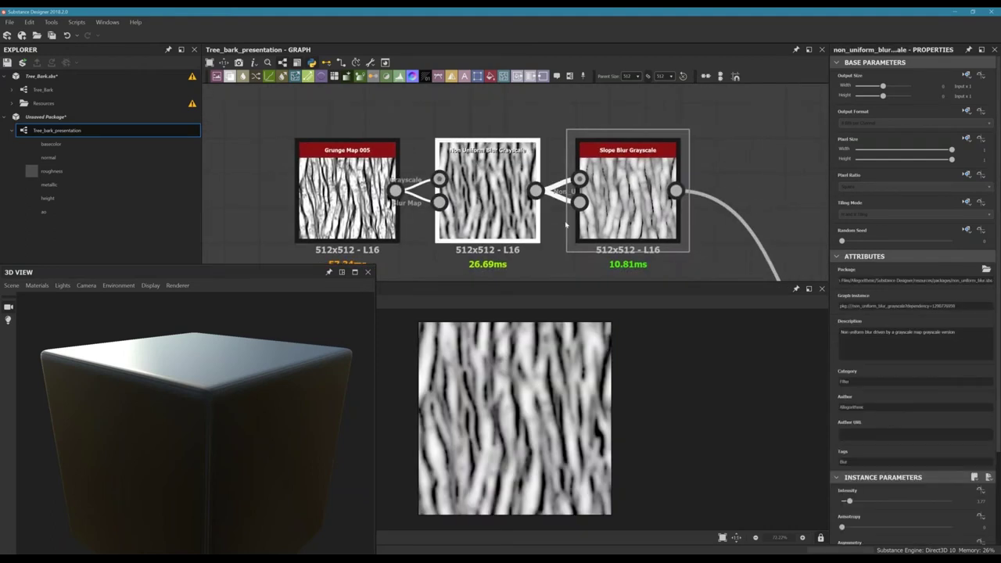
scroll(565, 225, "down", 4)
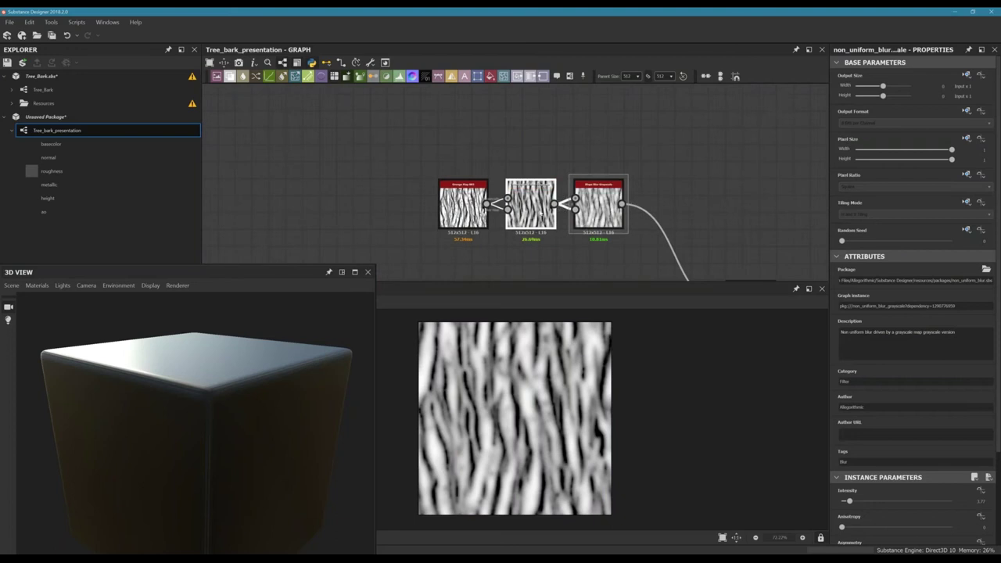
middle_click_drag(552, 150, 485, 96)
scroll(920, 451, "down", 3)
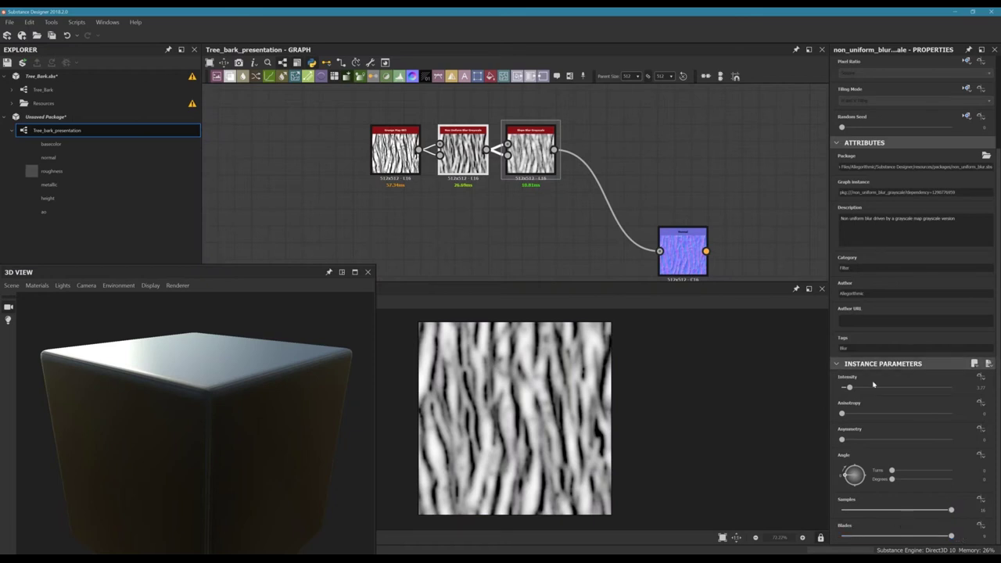
double_click(981, 387)
type("3")
type("3.5")
key("Return")
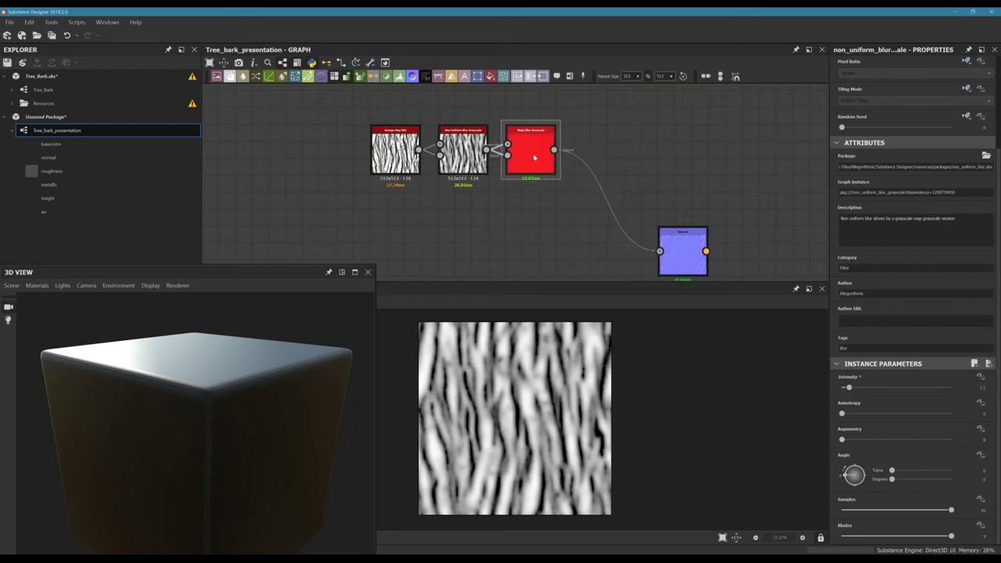
- Check the Slope Blur Grayscale and Normal previews, and raise the Normal node nearly level with the blur nodes
left_click(530, 150)
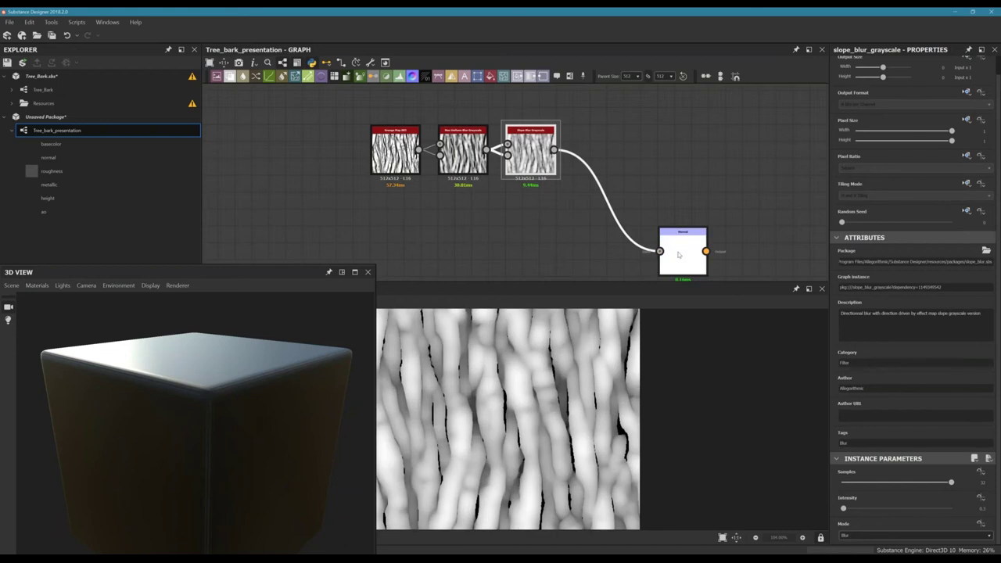
left_click(678, 254)
double_click(678, 254)
left_click_drag(679, 254, 713, 170)
middle_click_drag(580, 189, 495, 217)
scroll(430, 196, "down", 2)
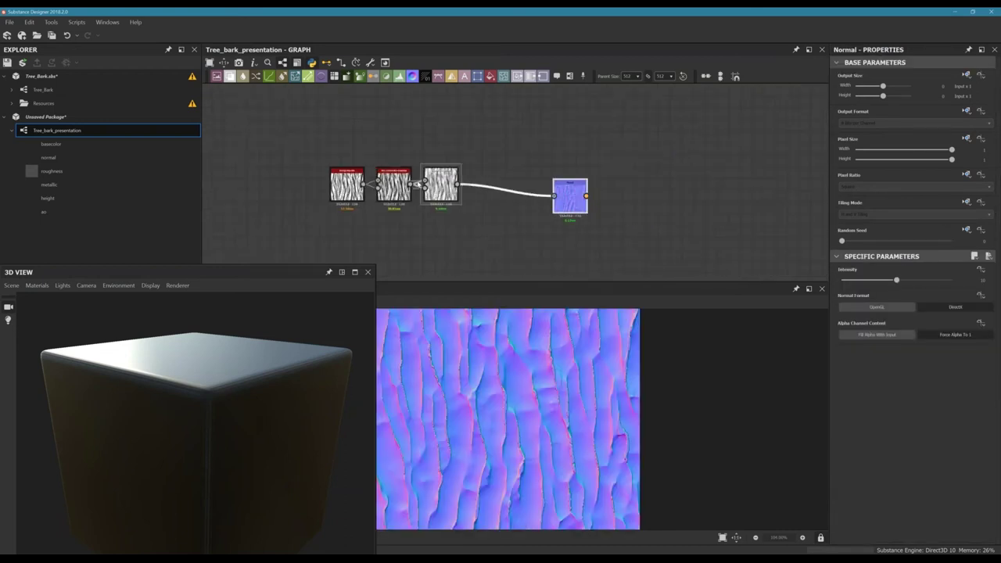
- Try feeding the Normal node directly from Non Uniform Blur Grayscale, with the Normal node placed below the shifted Slope Blur Grayscale node
left_click_drag(410, 184, 566, 194)
left_click_drag(566, 194, 437, 240)
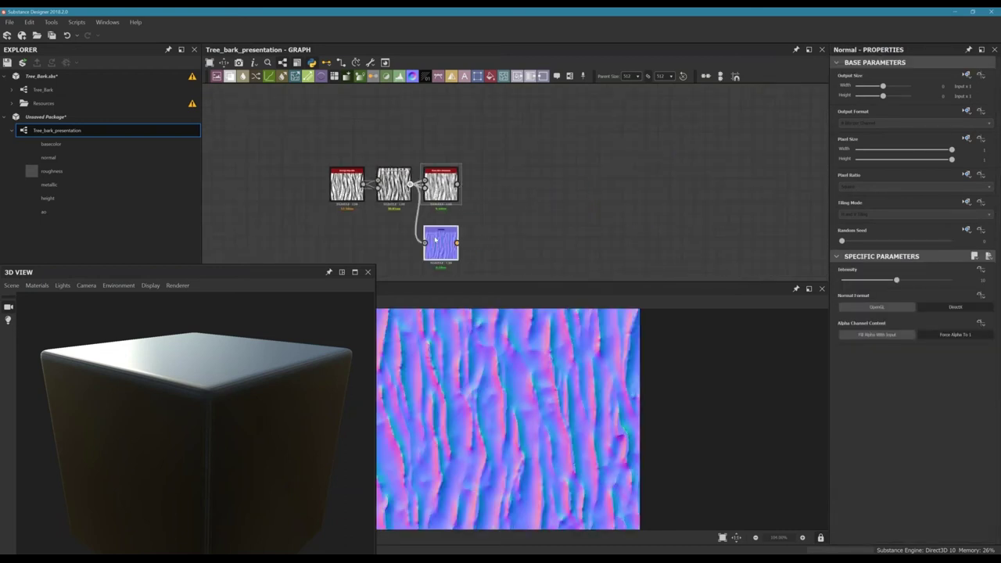
left_click_drag(439, 186, 499, 184)
left_click_drag(441, 239, 498, 228)
middle_click_drag(447, 227, 508, 223)
scroll(508, 222, "up", 2)
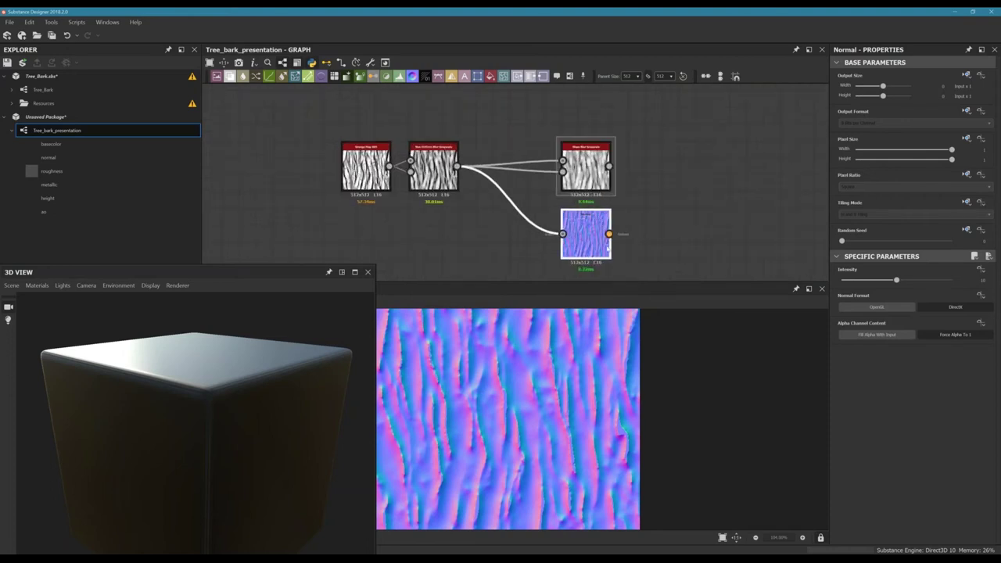
- Return Slope Blur Grayscale beside Non Uniform Blur Grayscale and connect its output to the Normal node's input
left_click_drag(586, 169, 502, 169)
left_click_drag(586, 233, 626, 216)
left_click_drag(523, 166, 603, 217)
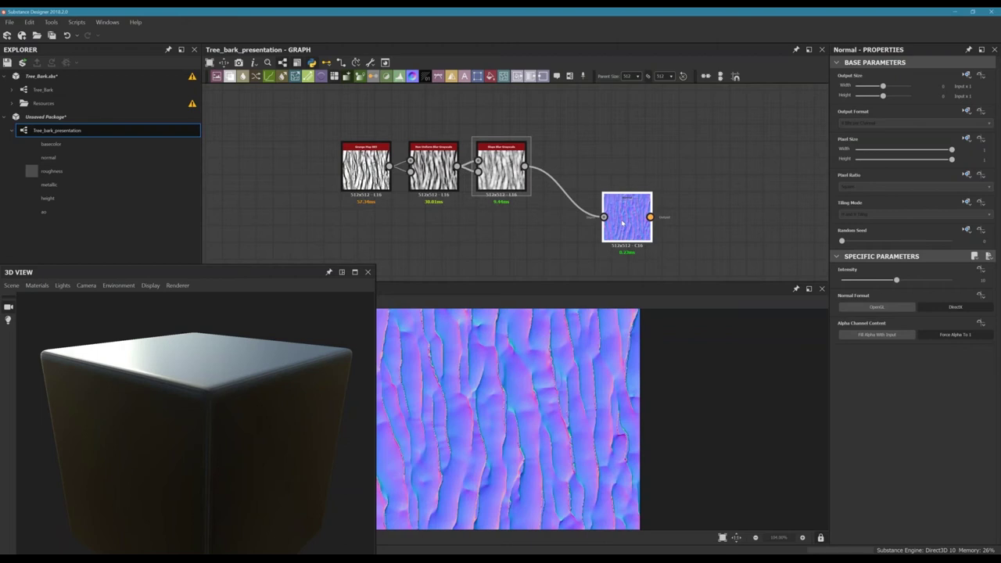
- Examine the node chain and the preview and instance parameters of the Non Uniform Blur Grayscale node
scroll(564, 168, "down", 3)
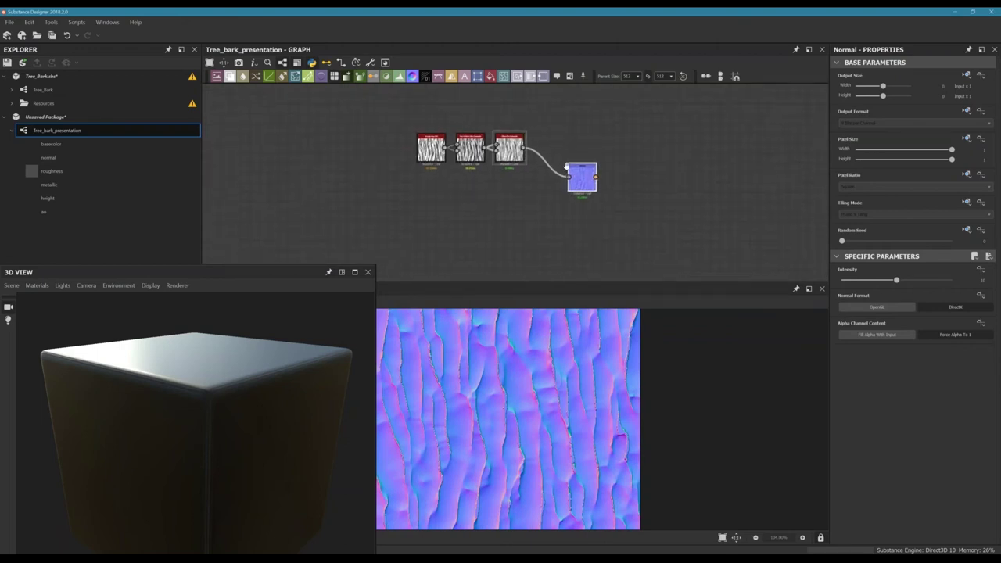
scroll(563, 171, "up", 5)
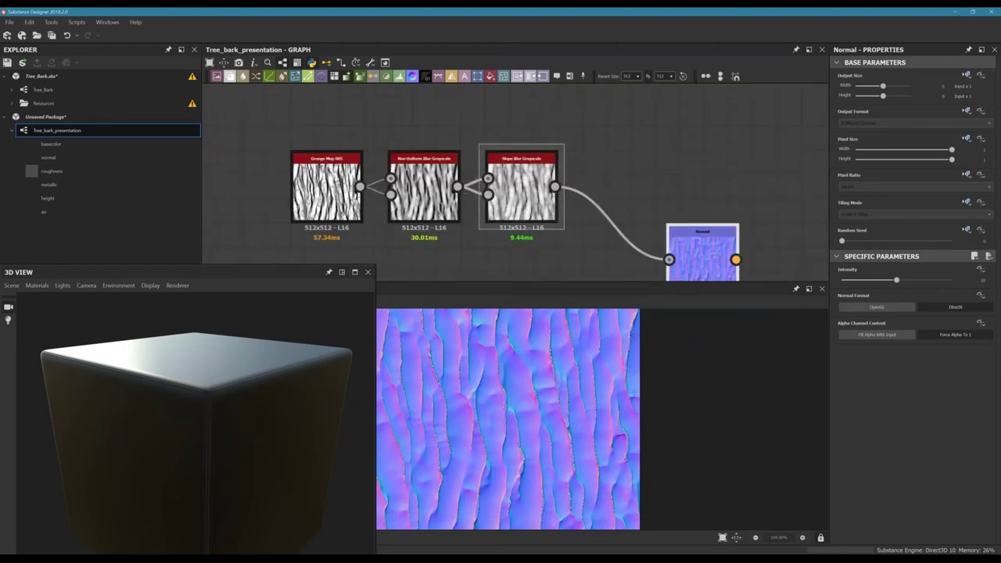
scroll(551, 172, "down", 2)
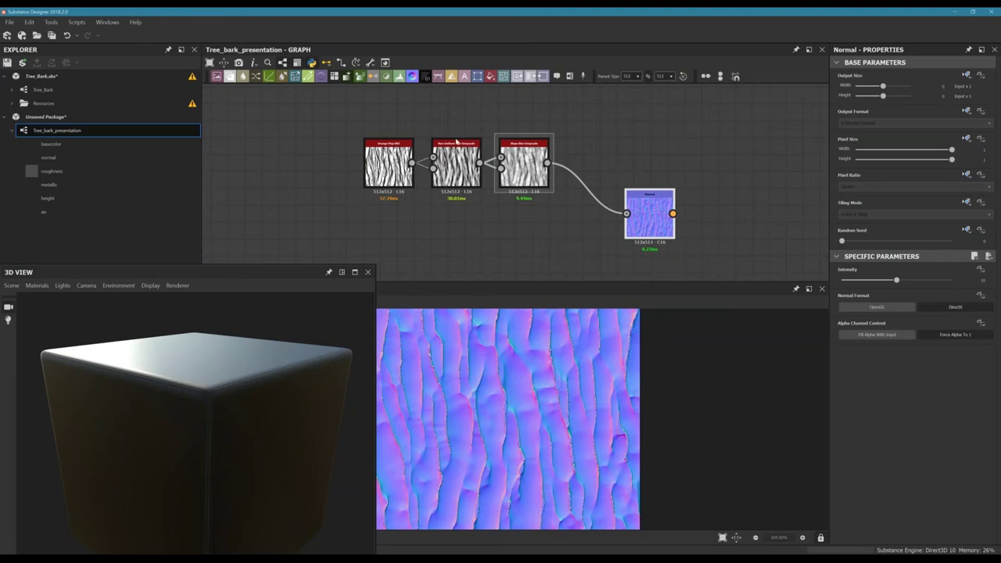
double_click(456, 142)
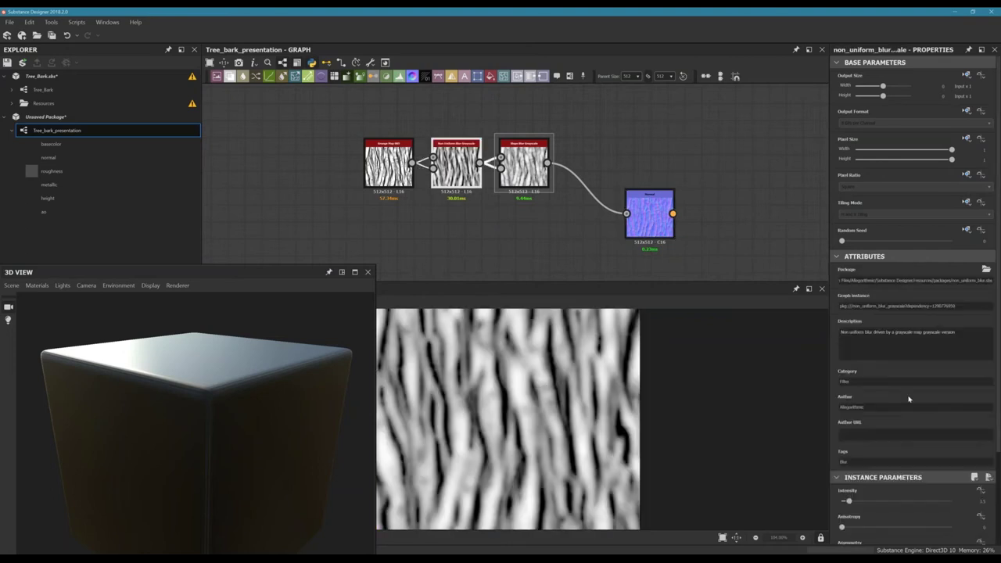
scroll(852, 484, "down", 3)
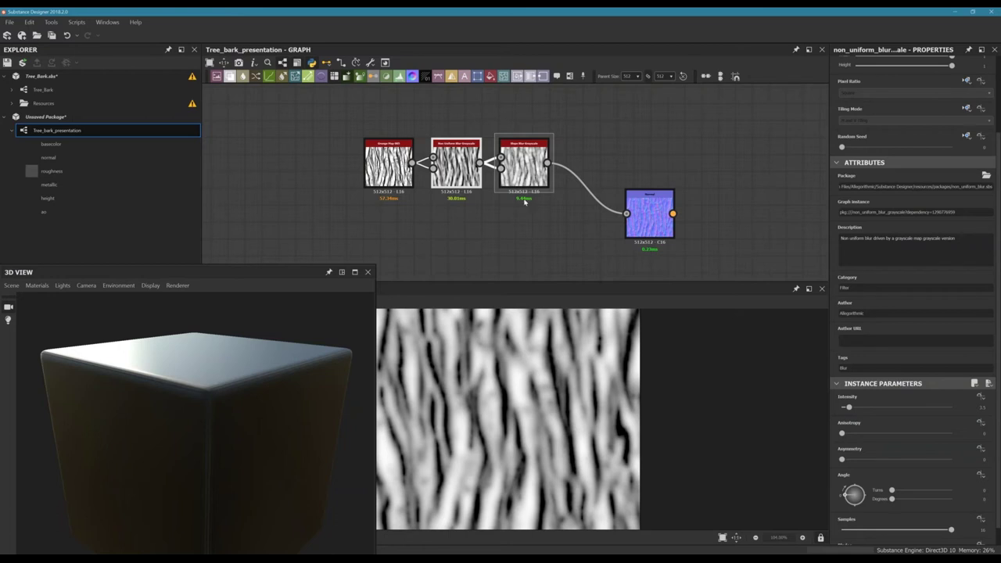
left_click(558, 162)
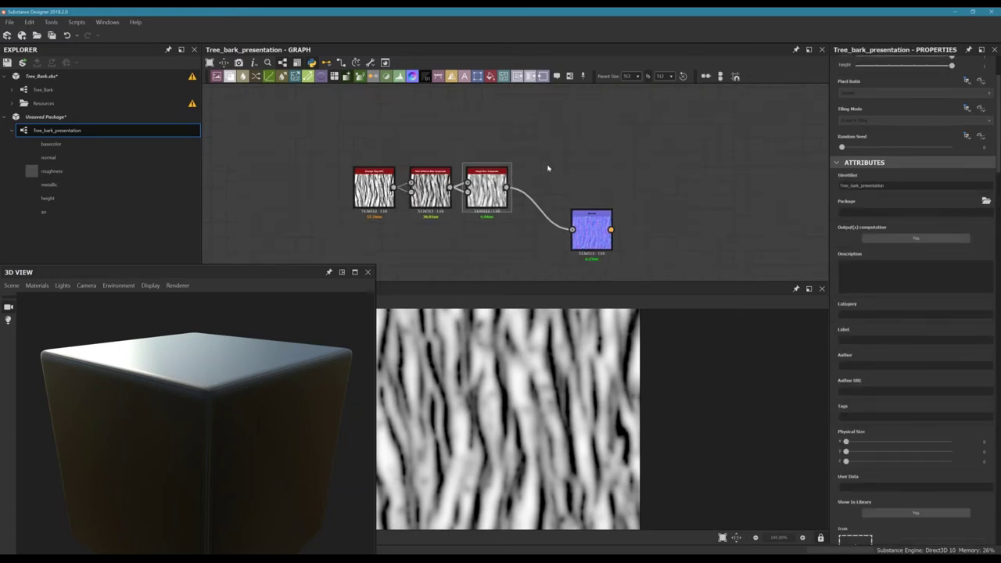
scroll(549, 141, "up", 2)
scroll(550, 117, "down", 2)
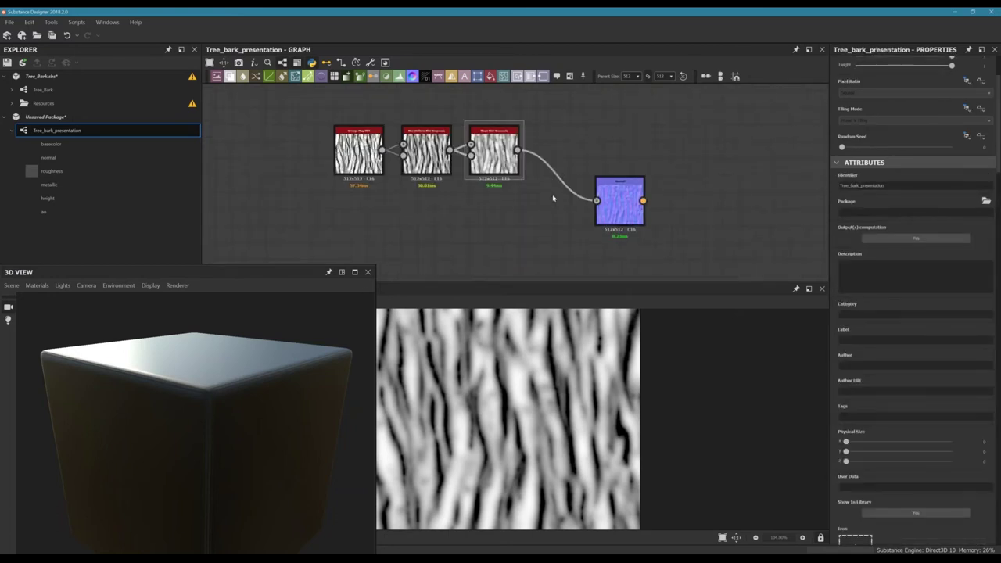
- Move the Normal node farther down and away from the Slope Blur Grayscale node
left_click_drag(621, 201, 630, 234)
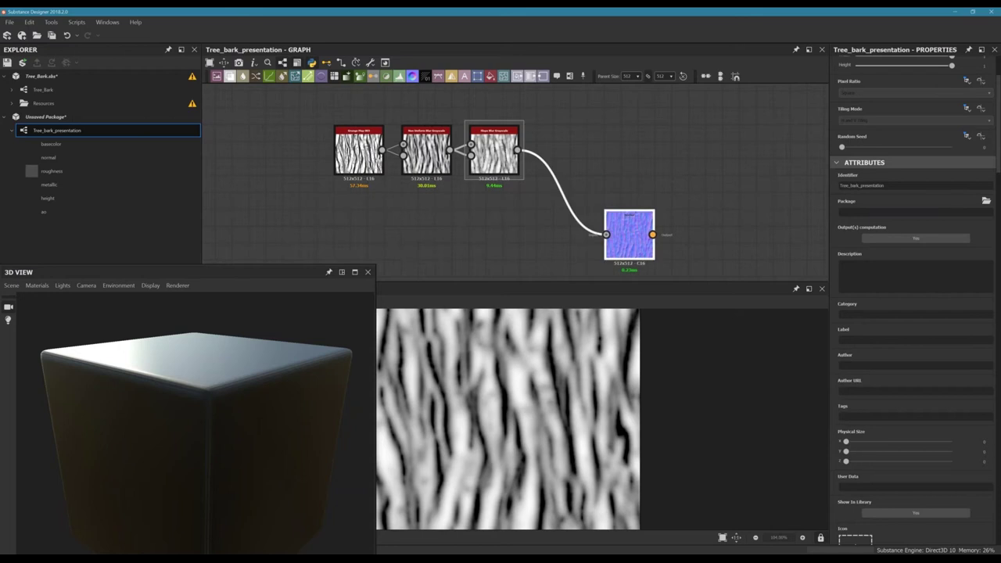
middle_click_drag(630, 235, 550, 225)
mouse_move(550, 225)
left_mouse_down()
mouse_move(567, 234)
mouse_move(550, 242)
left_mouse_up()
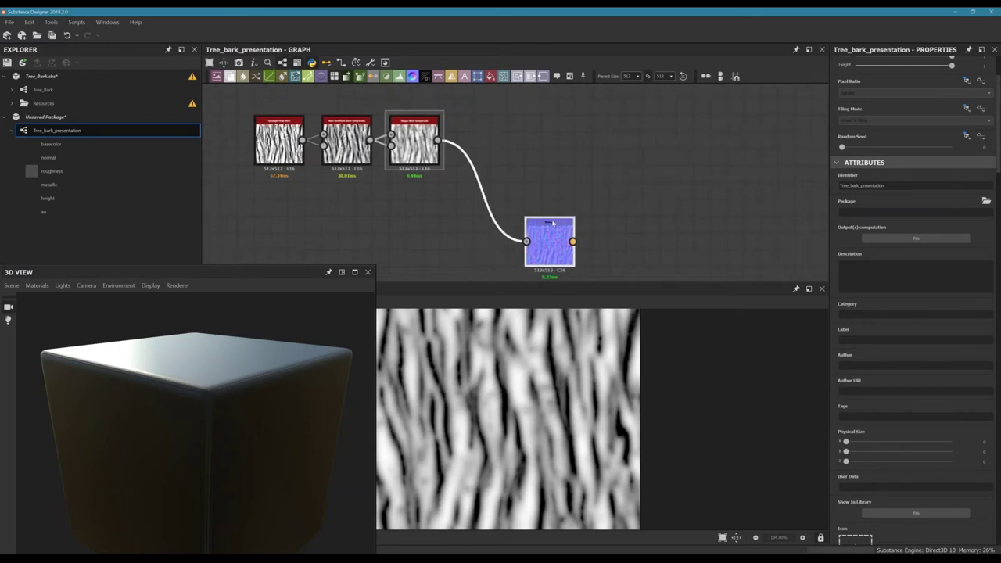
left_click_drag(553, 223, 603, 223)
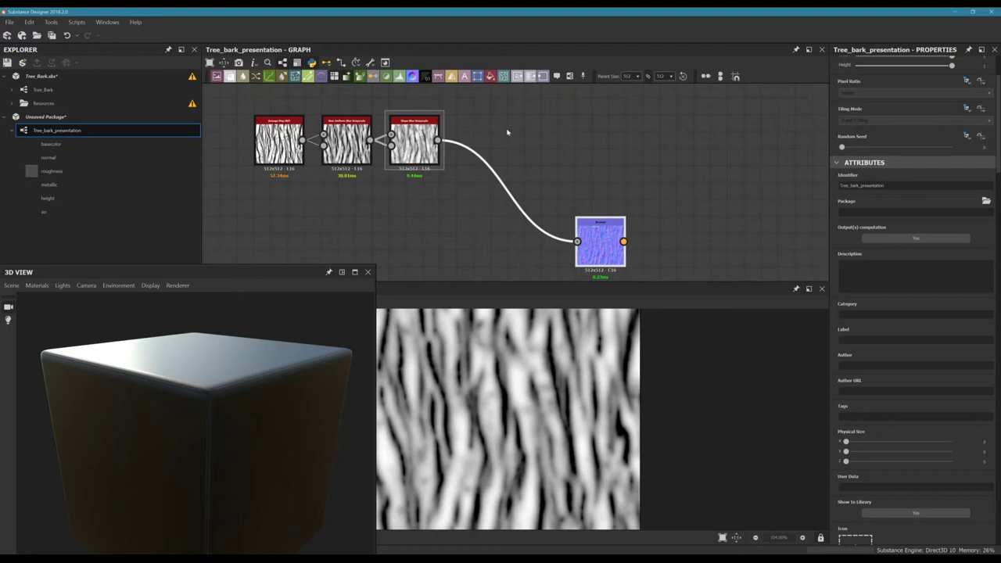
middle_click_drag(482, 133, 551, 156)
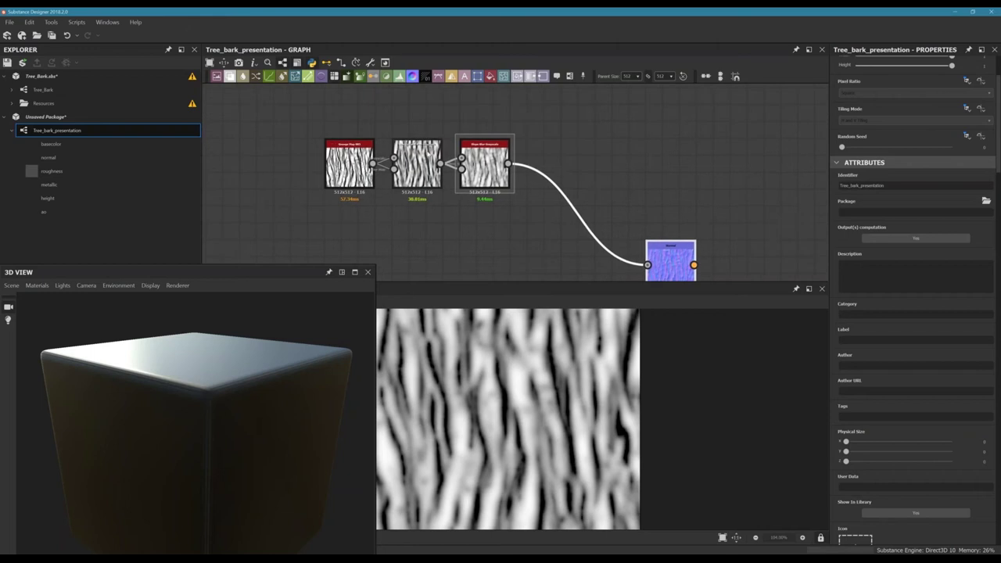
- Preview the Slope Blur Grayscale node and review its instance parameters, keeping Mode set to Blur
left_click(504, 175)
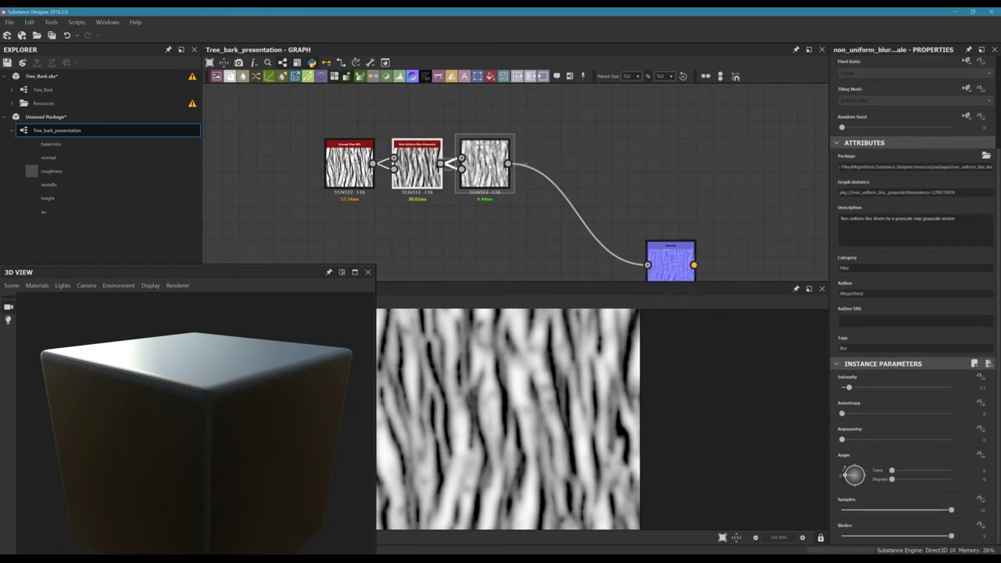
double_click(480, 164)
middle_click_drag(605, 146, 535, 132)
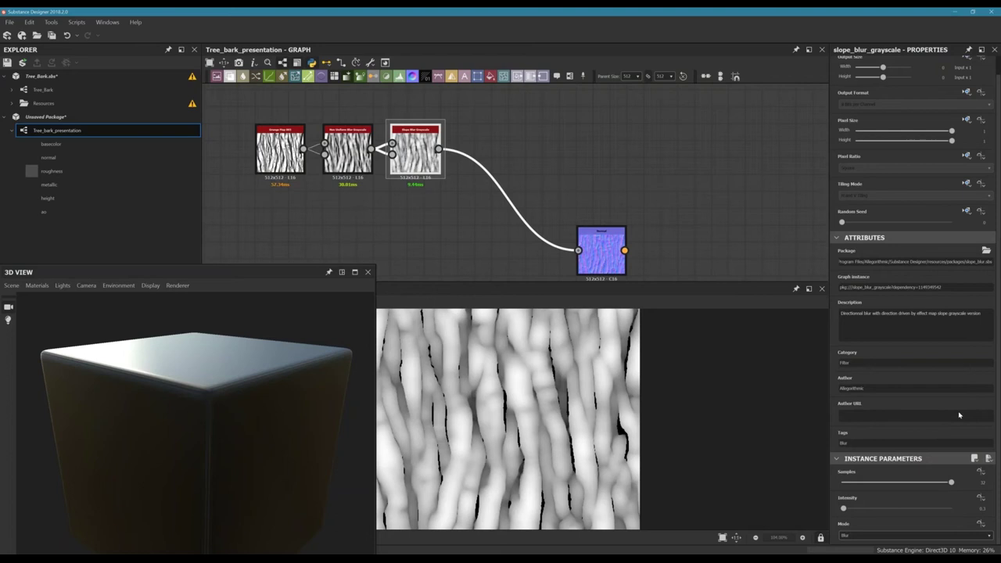
scroll(959, 415, "up", 1)
left_click_drag(997, 274, 997, 296)
left_click(851, 536)
left_click(850, 542)
- Bring the Normal node closer to the Slope Blur Grayscale node and preview its normal map
middle_click_drag(606, 194, 684, 211)
left_click_drag(682, 268, 603, 205)
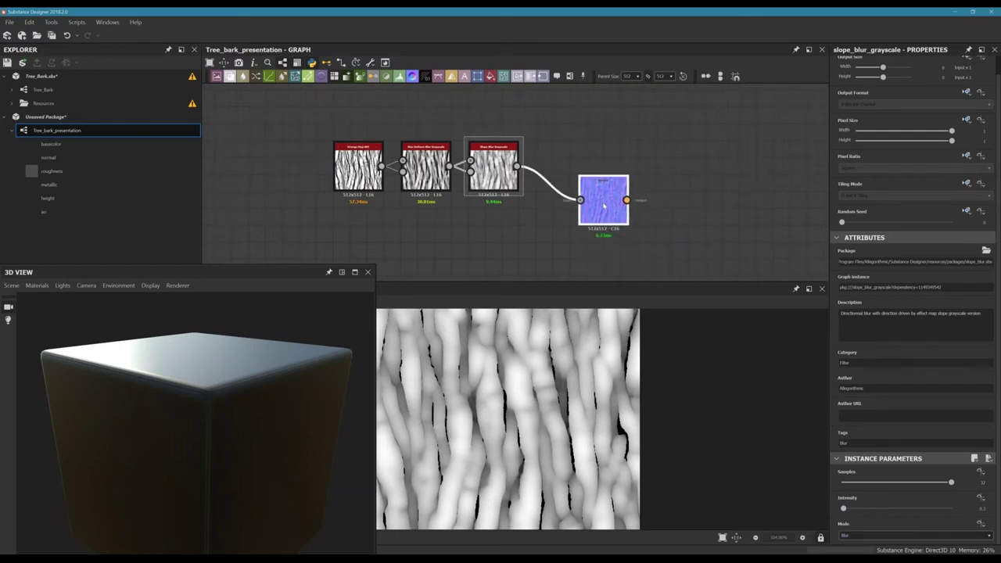
double_click(603, 204)
- Examine the bark normal map in the 2D view, both as a whole and up close
scroll(529, 438, "down", 6)
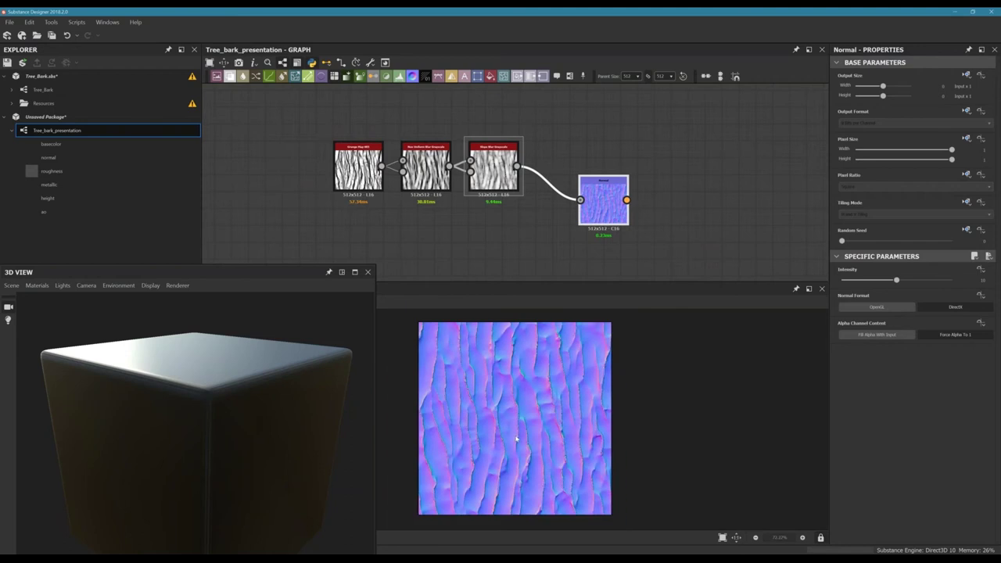
key("f")
scroll(571, 428, "down", 2)
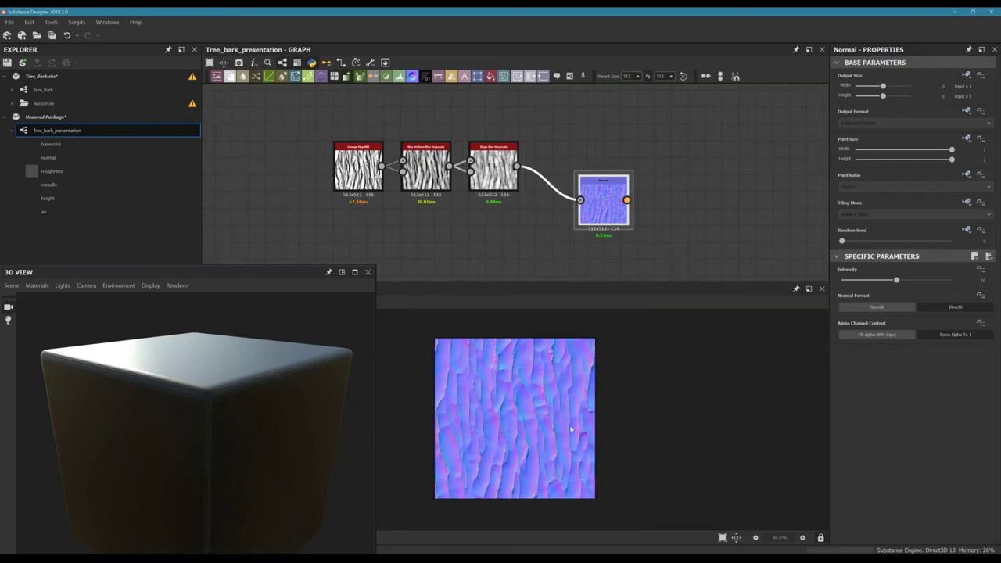
scroll(525, 421, "up", 1)
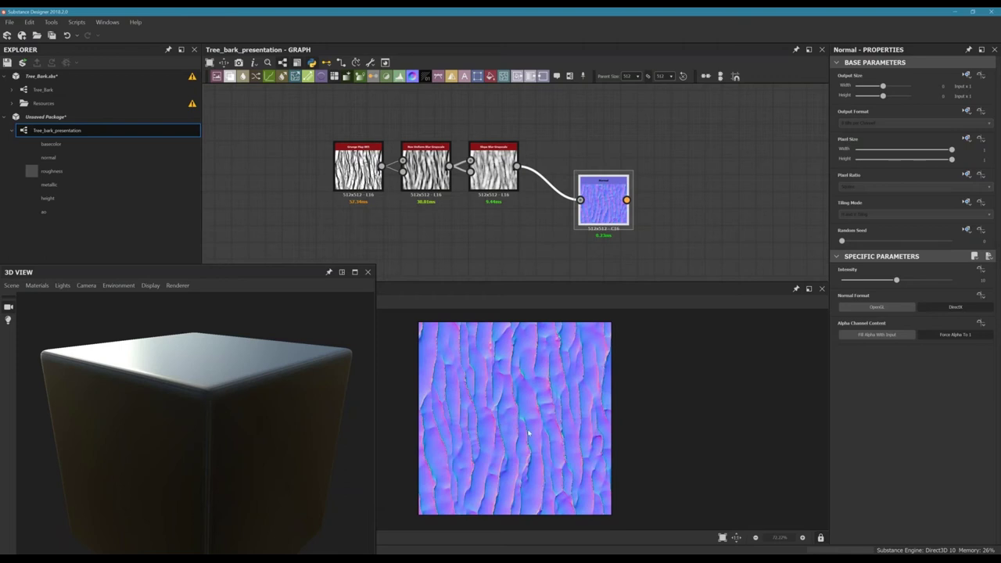
scroll(529, 432, "up", 2)
middle_click_drag(522, 383, 535, 392)
scroll(539, 391, "down", 4)
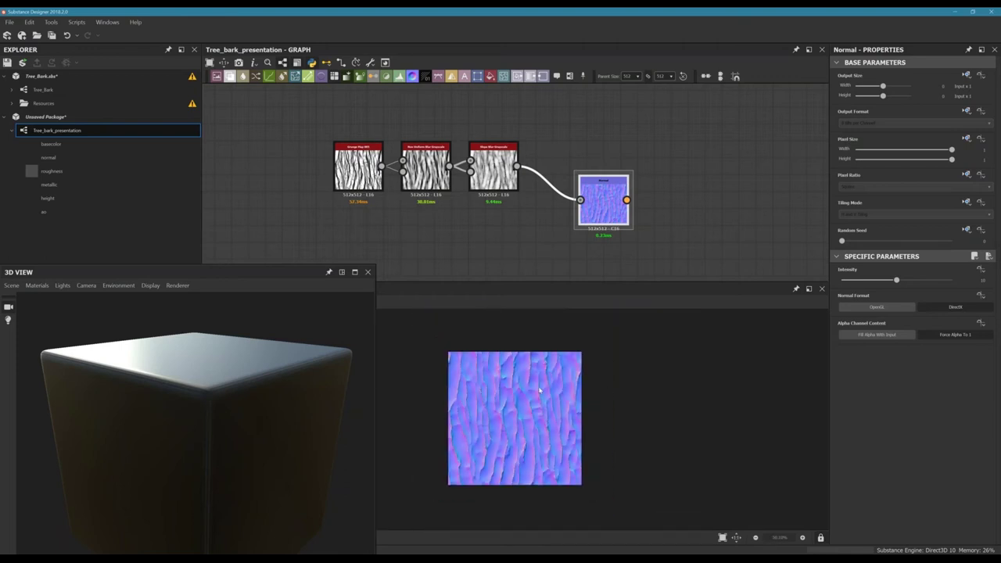
scroll(539, 389, "up", 1)
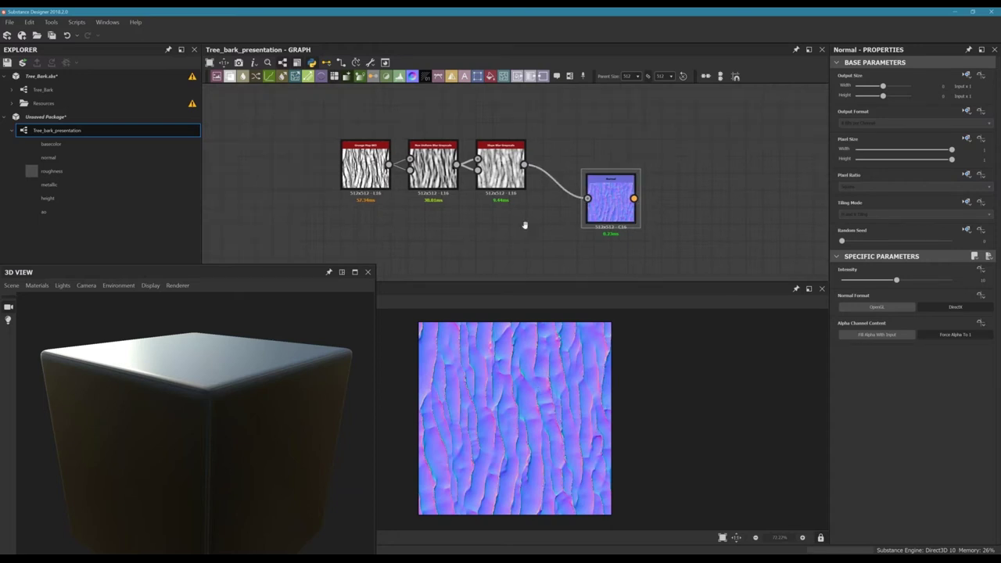
- Preview the Non Uniform Blur and Slope Blur Grayscale nodes, moving the Normal node farther away from them
scroll(503, 206, "down", 3)
left_click(490, 182)
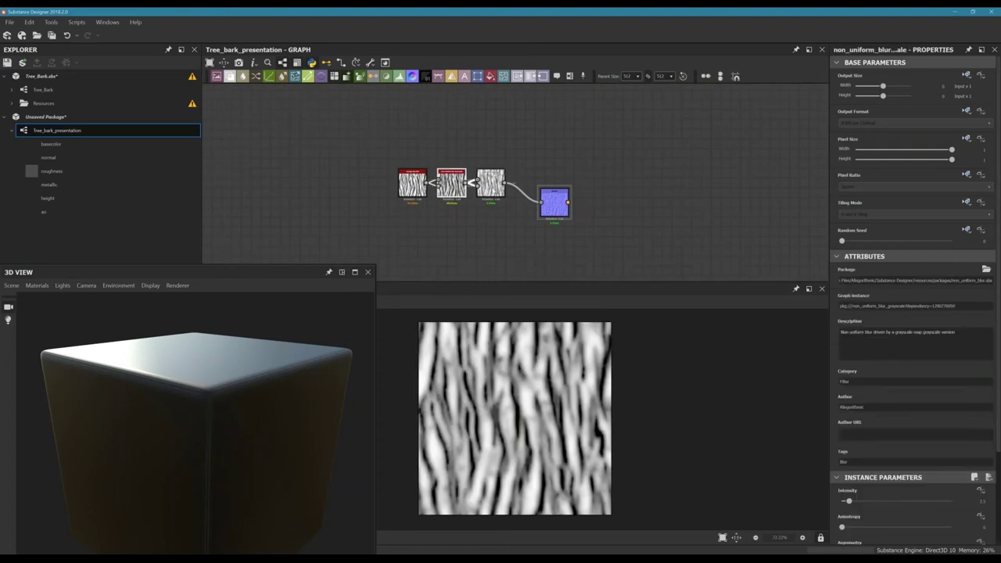
scroll(491, 185, "up", 3)
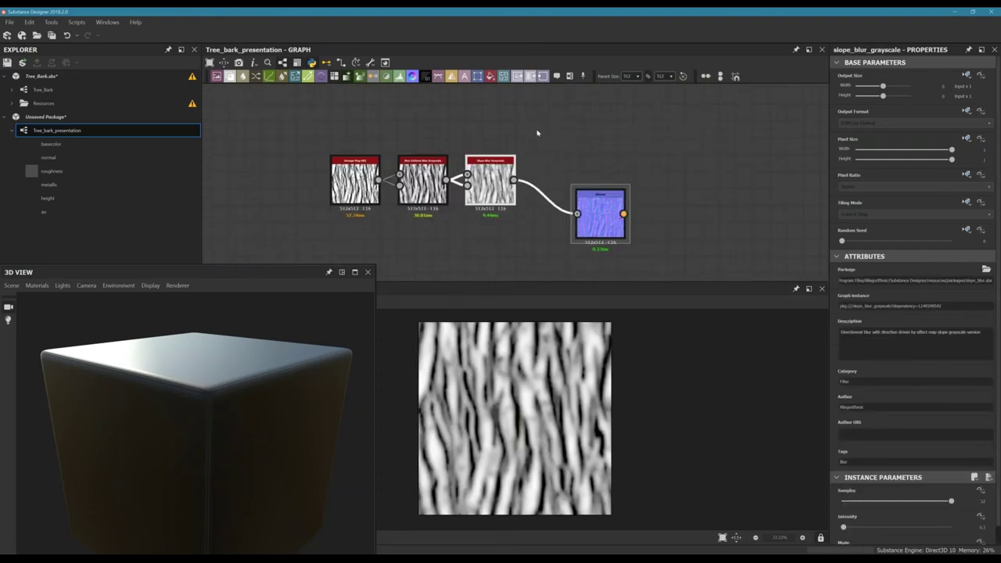
left_click_drag(593, 207, 679, 233)
middle_click_drag(588, 178, 485, 180)
scroll(360, 117, "down", 1)
double_click(338, 122)
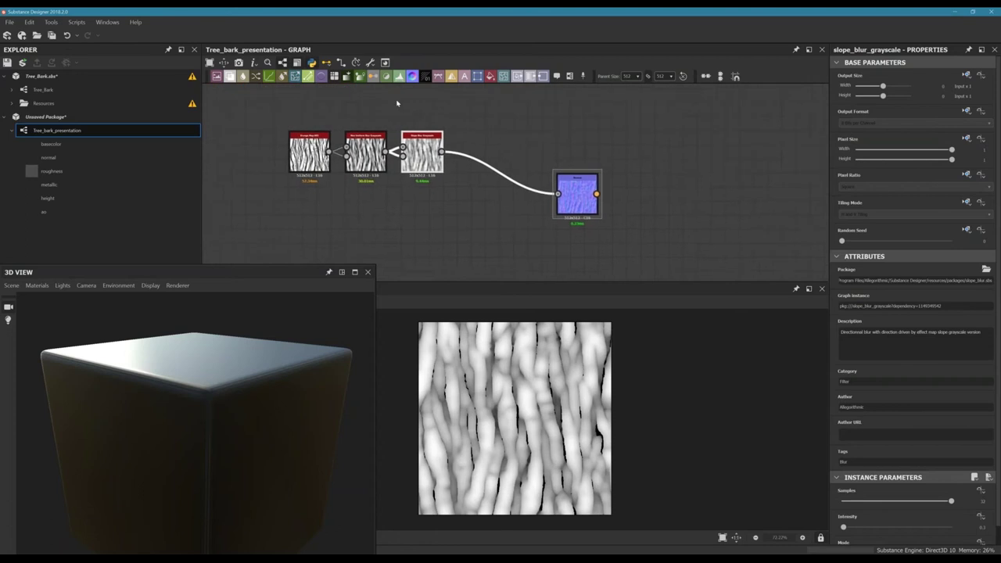
middle_click_drag(377, 99, 407, 157)
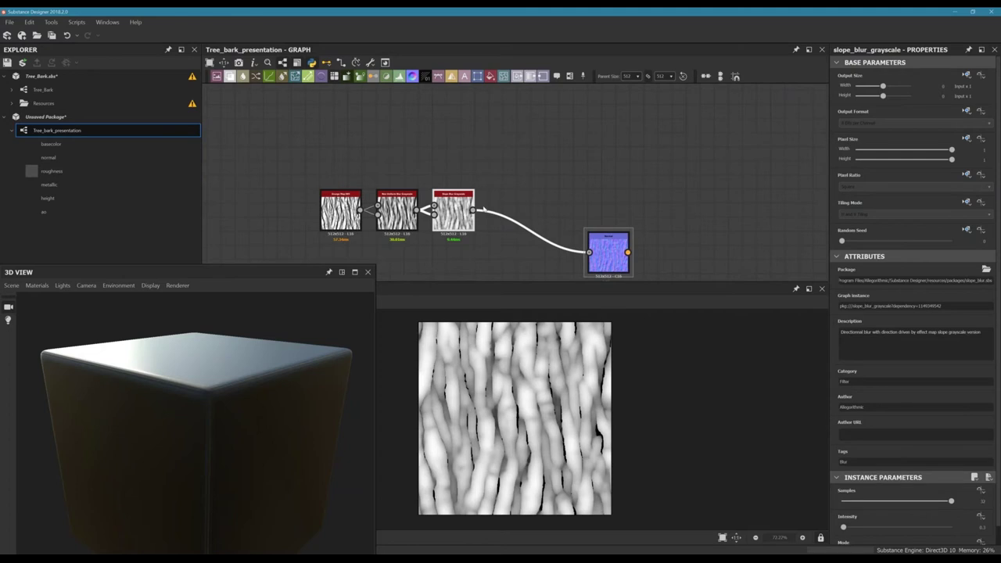
- Stagger the Grunge Map 005, Non Uniform Blur Grayscale and Slope Blur Grayscale nodes along a descending diagonal
left_click_drag(453, 212, 467, 212)
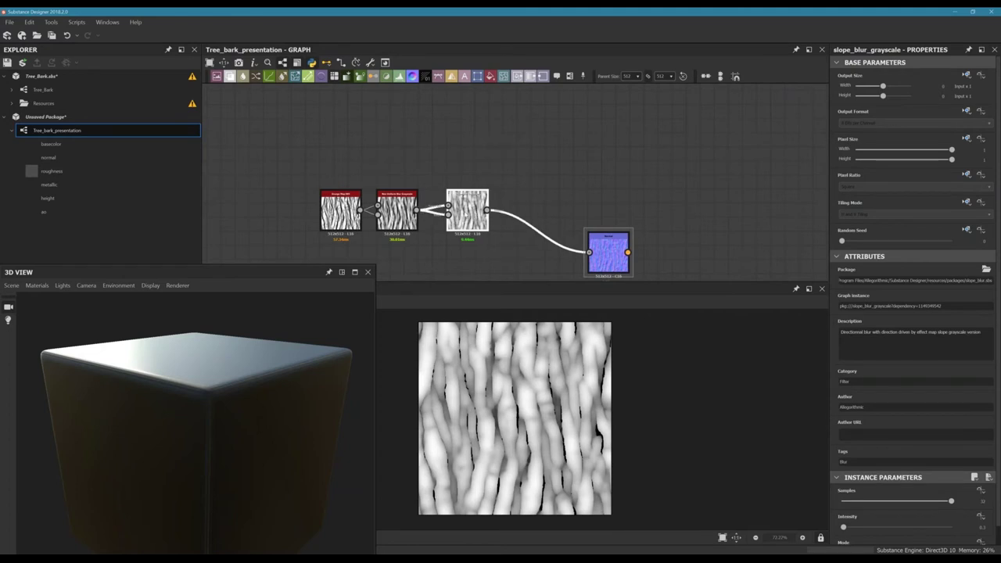
middle_click_drag(545, 222, 572, 190)
left_click_drag(630, 225, 614, 250)
middle_click_drag(322, 139, 329, 186)
left_click_drag(379, 223, 380, 179)
left_click_drag(430, 228, 430, 214)
left_click_drag(500, 230, 486, 245)
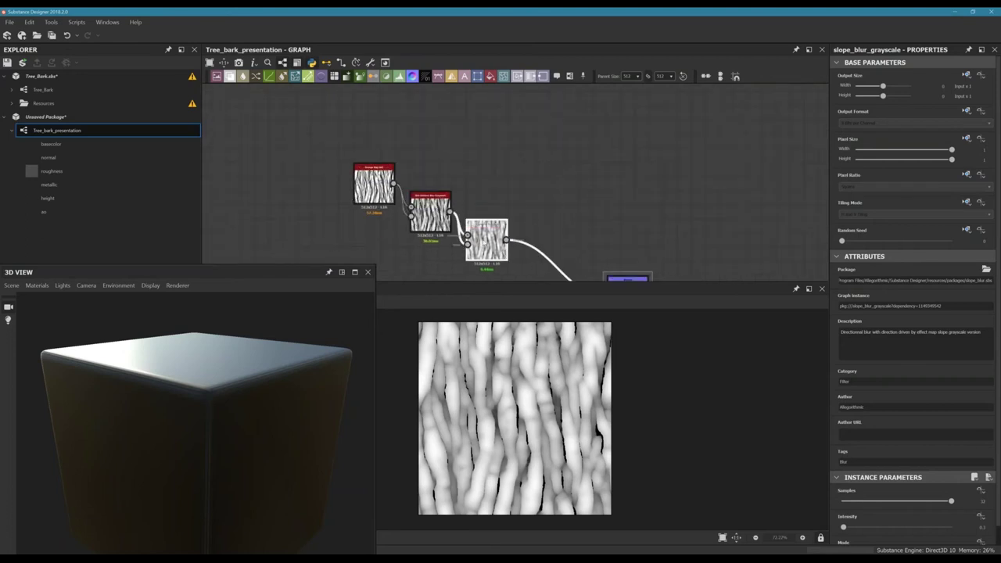
left_click(499, 185)
middle_click_drag(470, 183, 458, 80)
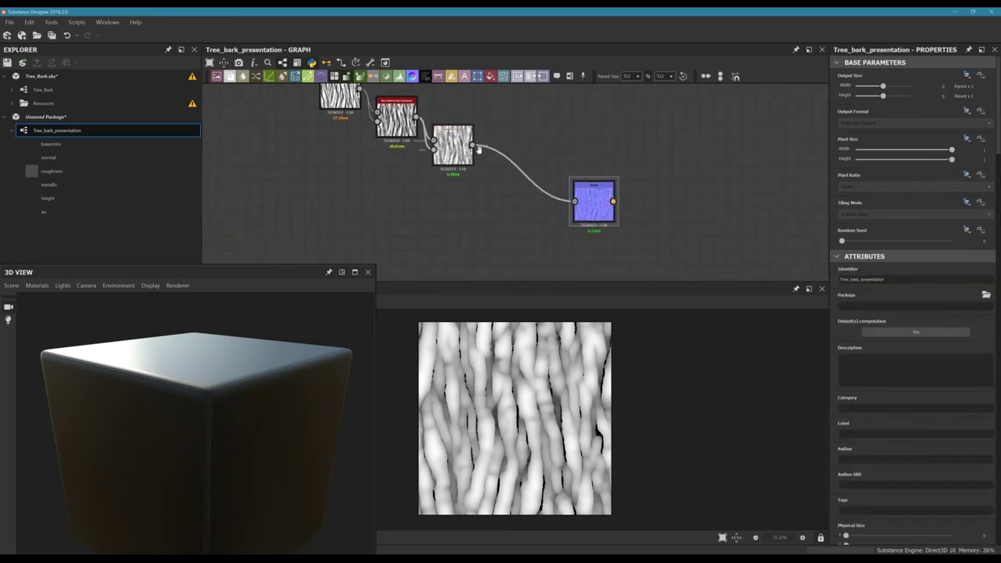
- Reposition the Normal node below the Slope Blur Grayscale node, with a wide gap between the two
middle_click_drag(522, 132, 447, 111)
left_click_drag(512, 188, 442, 187)
middle_click_drag(449, 181, 513, 249)
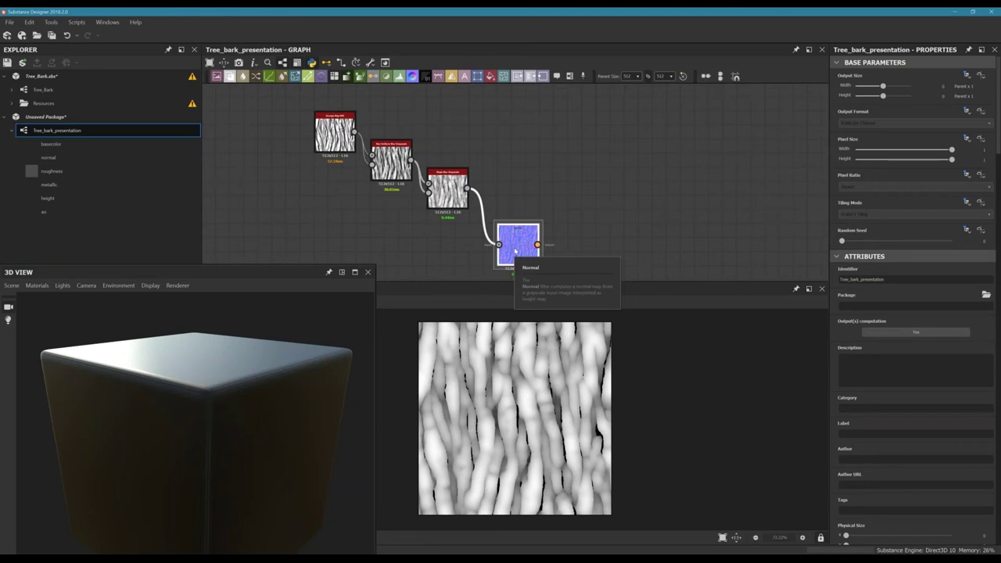
left_click_drag(515, 250, 599, 240)
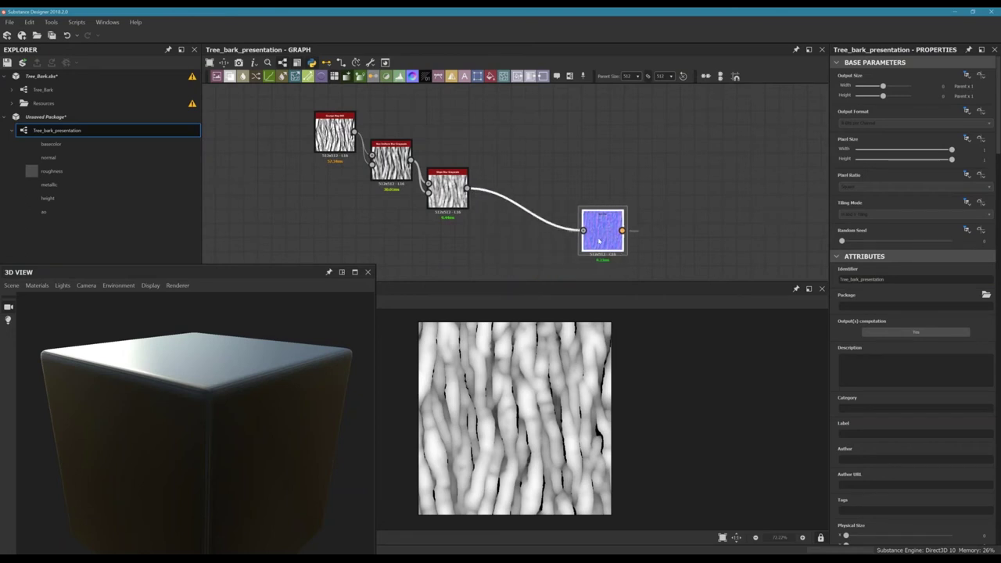
left_click(545, 167)
middle_click_drag(449, 188, 471, 209)
- Shift the floating 3D View window slightly lower and preview the Normal node's map in the 2D view
left_click(470, 211)
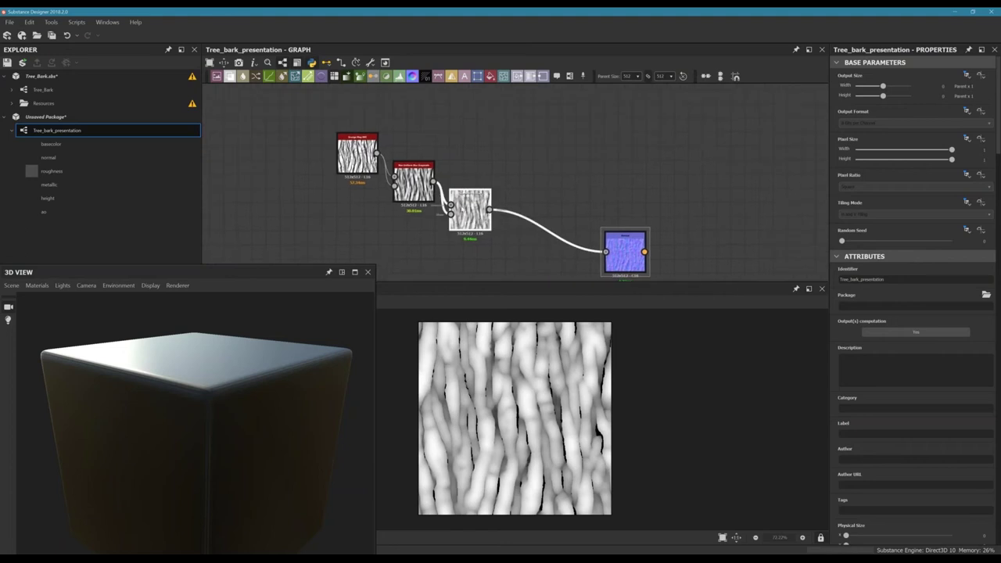
scroll(499, 157, "up", 3)
scroll(494, 162, "down", 2)
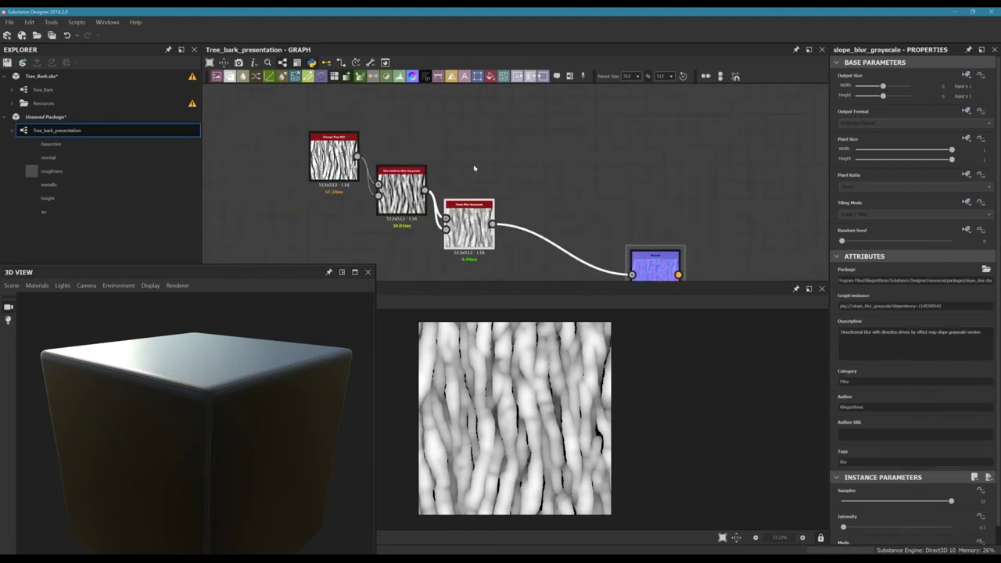
middle_click_drag(464, 166, 512, 158)
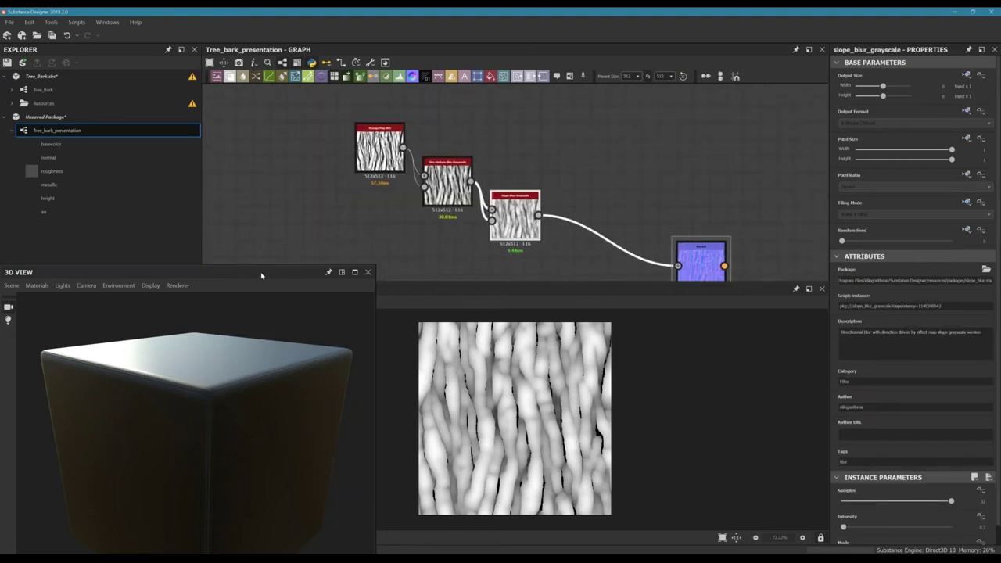
left_click_drag(261, 275, 272, 288)
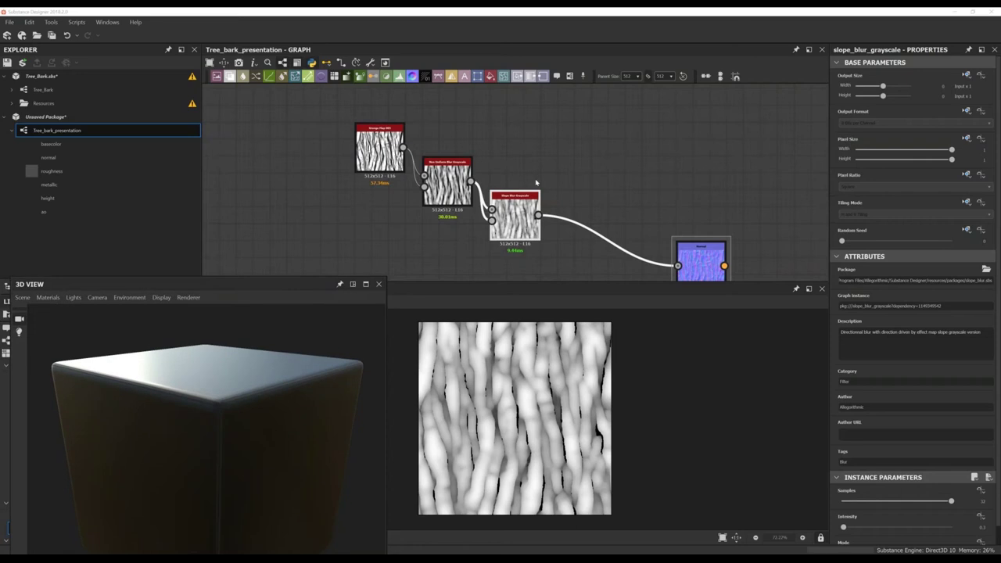
scroll(562, 178, "down", 3)
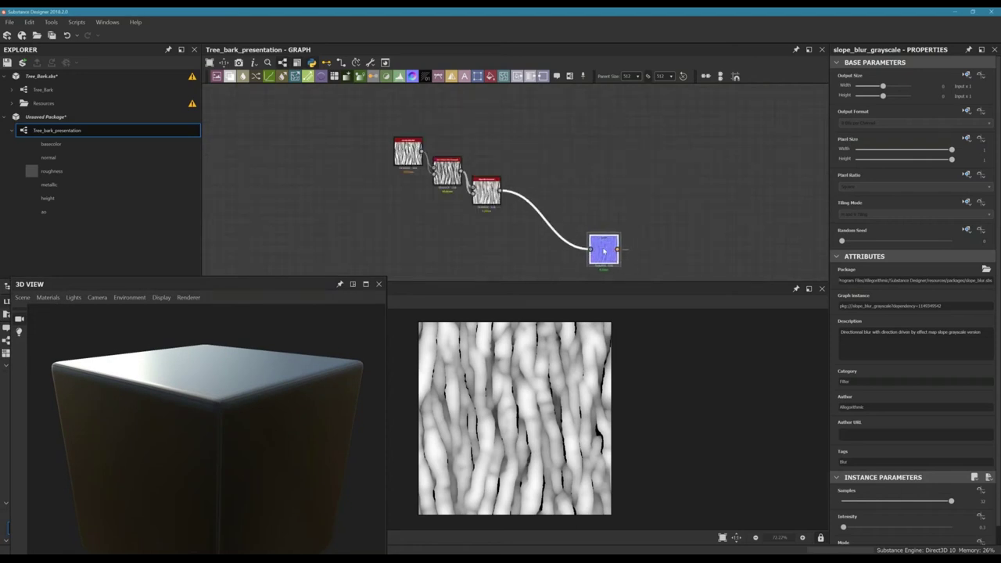
double_click(604, 250)
middle_click_drag(604, 250, 535, 229)
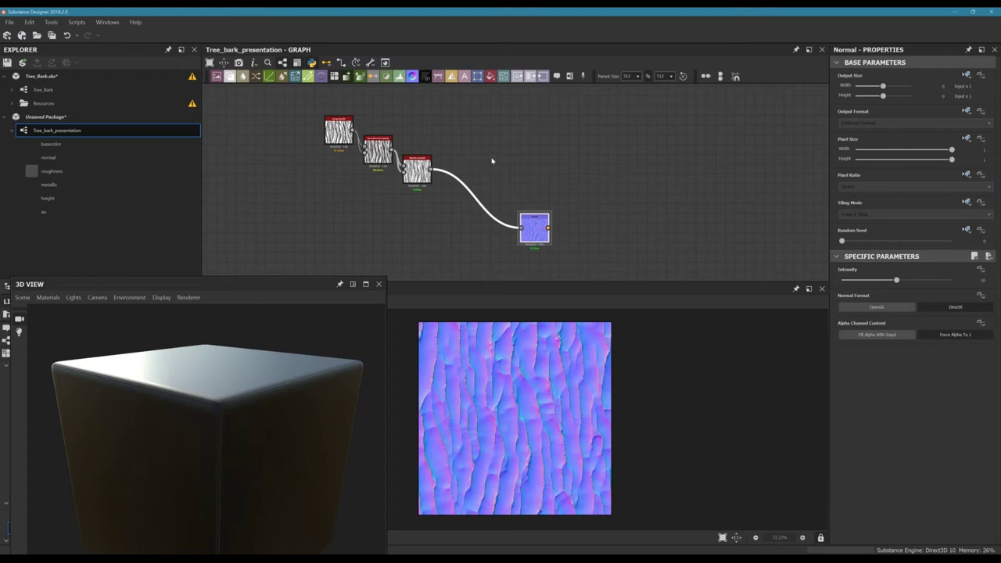
- Add a Curve node to the graph and feed the Slope Blur Grayscale output into it
key("space")
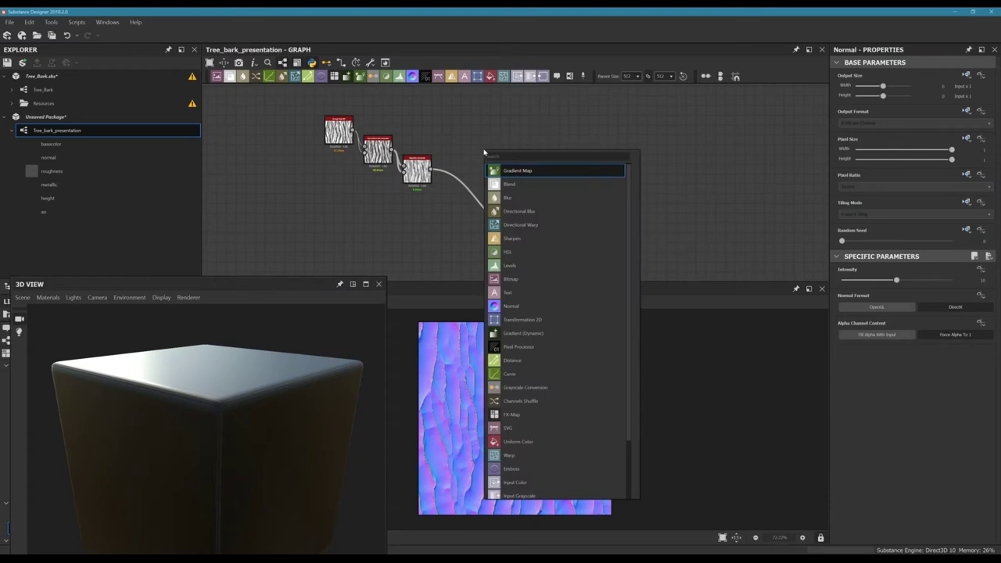
type("cur")
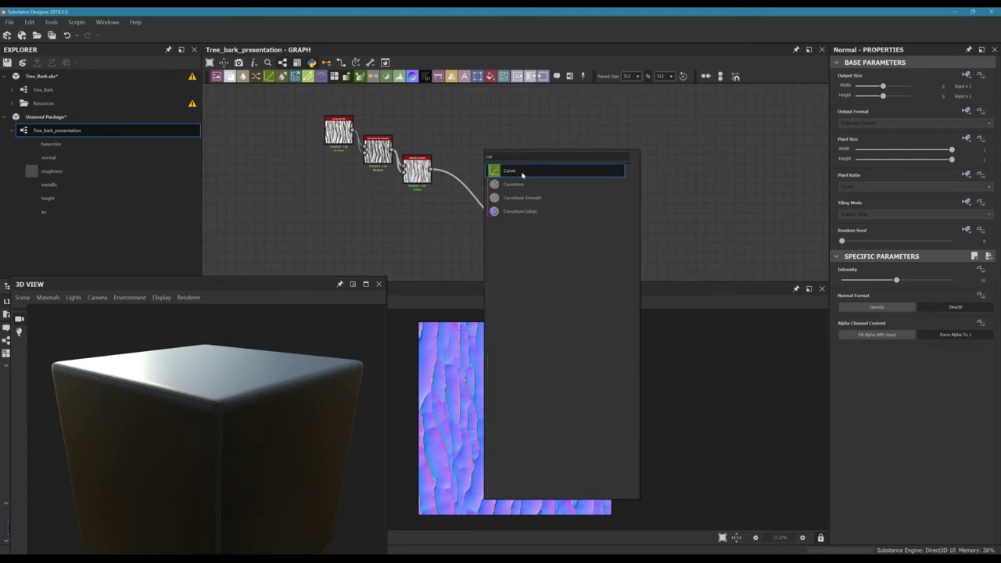
left_click(514, 174)
scroll(479, 212, "up", 3)
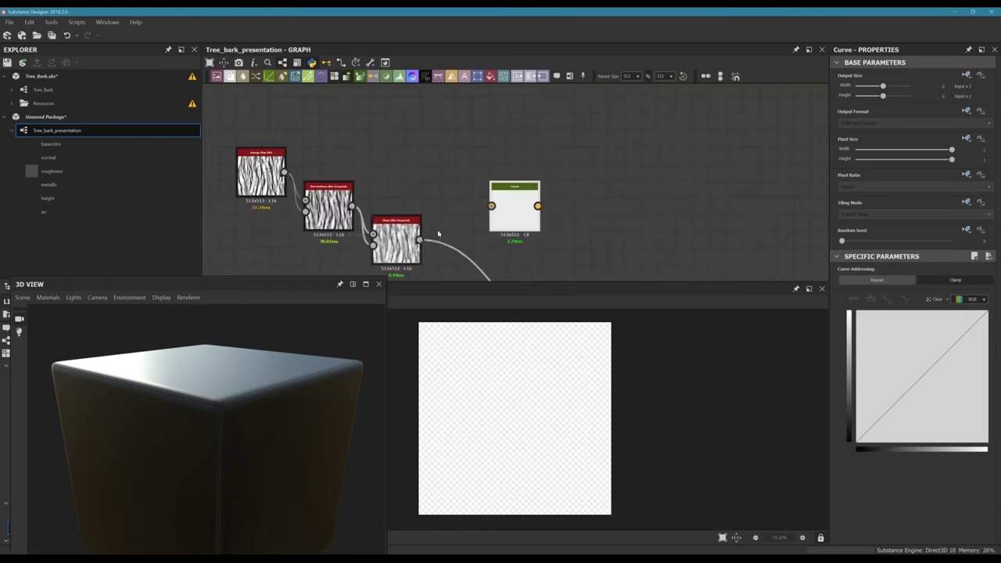
left_click_drag(420, 239, 491, 193)
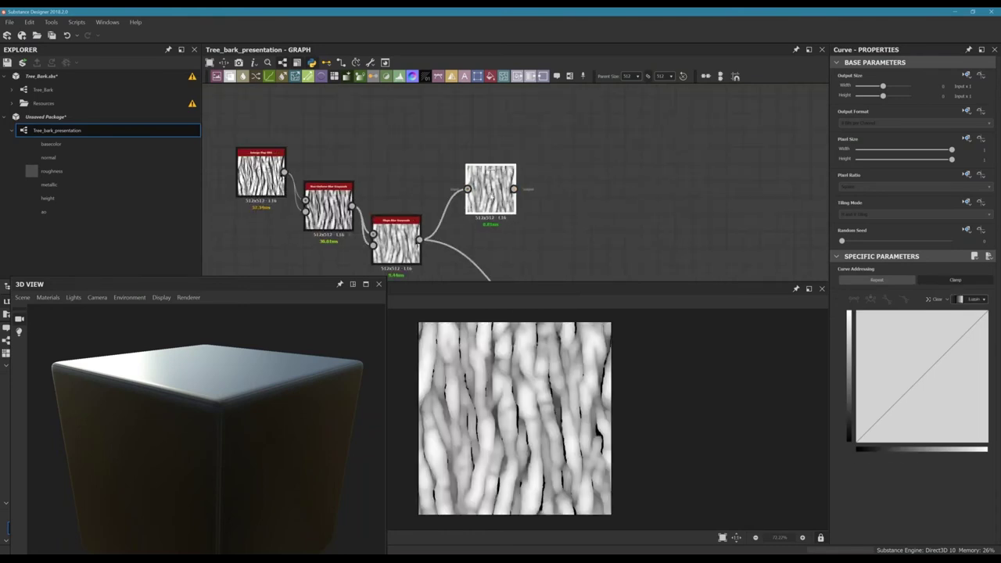
- Preview the Normal node and place the Curve node just above and beside the Slope Blur Grayscale node
middle_click_drag(539, 242, 595, 216)
double_click(555, 267)
left_click_drag(536, 188, 510, 204)
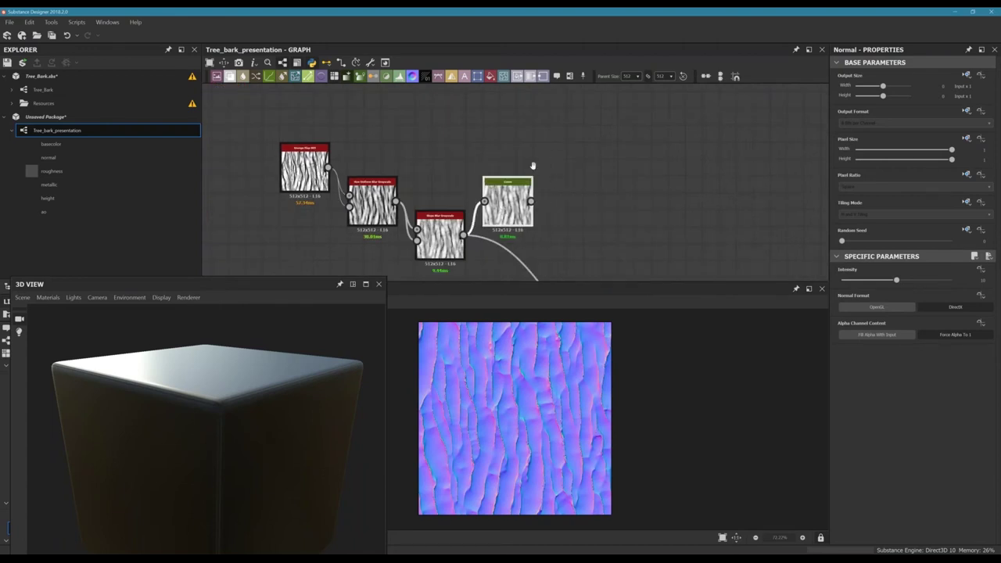
- Connect the Curve output to the Normal node's input and place the Normal node directly beside the Curve node
middle_click_drag(535, 204, 480, 151)
scroll(516, 157, "down", 3)
left_click_drag(542, 225, 525, 147)
middle_click_drag(524, 147, 534, 201)
scroll(519, 174, "up", 1)
left_click_drag(534, 201, 509, 202)
scroll(509, 201, "up", 2)
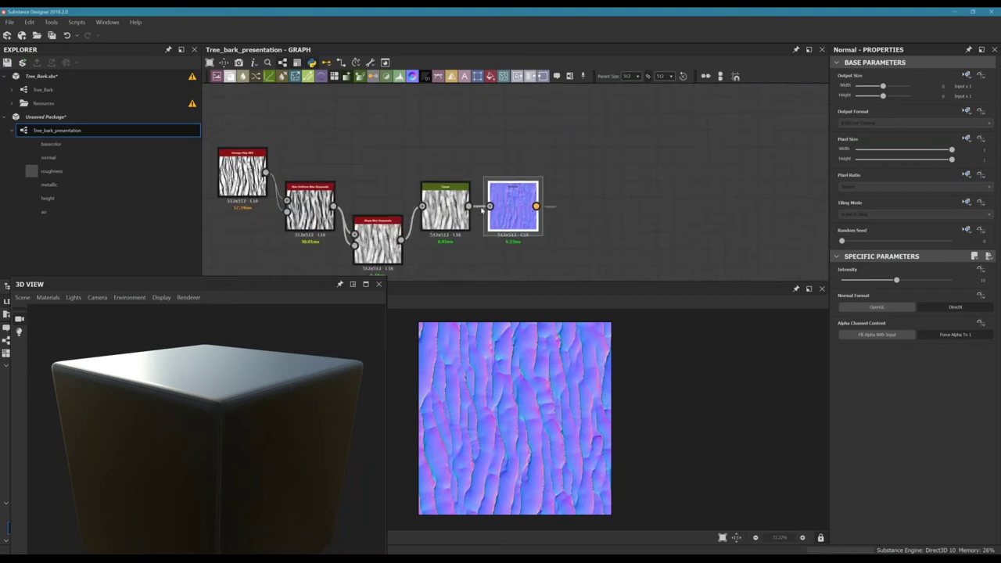
scroll(482, 210, "up", 1)
- Compare the Curve node's grayscale output with the Normal node's map in the 2D view
double_click(442, 206)
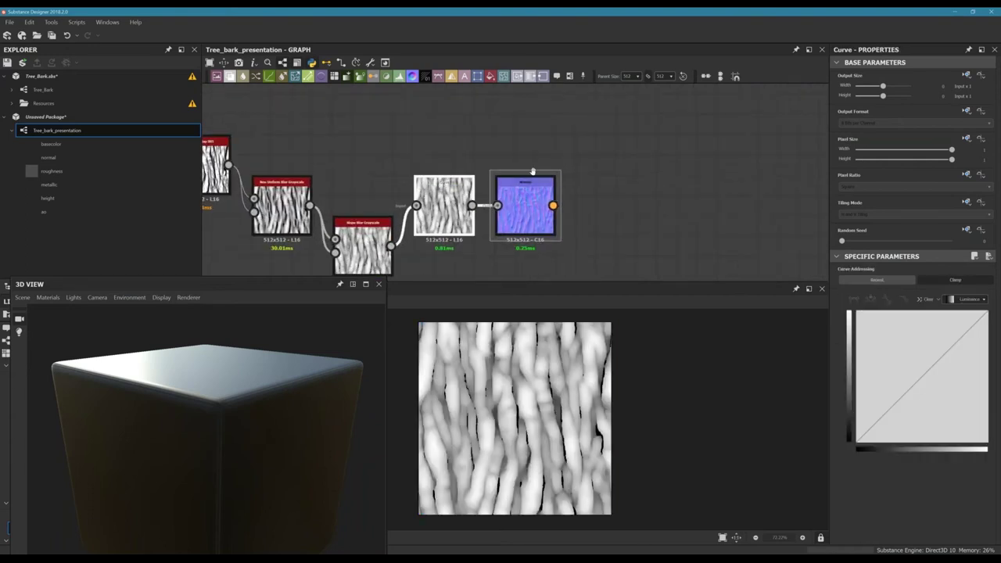
middle_click_drag(532, 170, 583, 161)
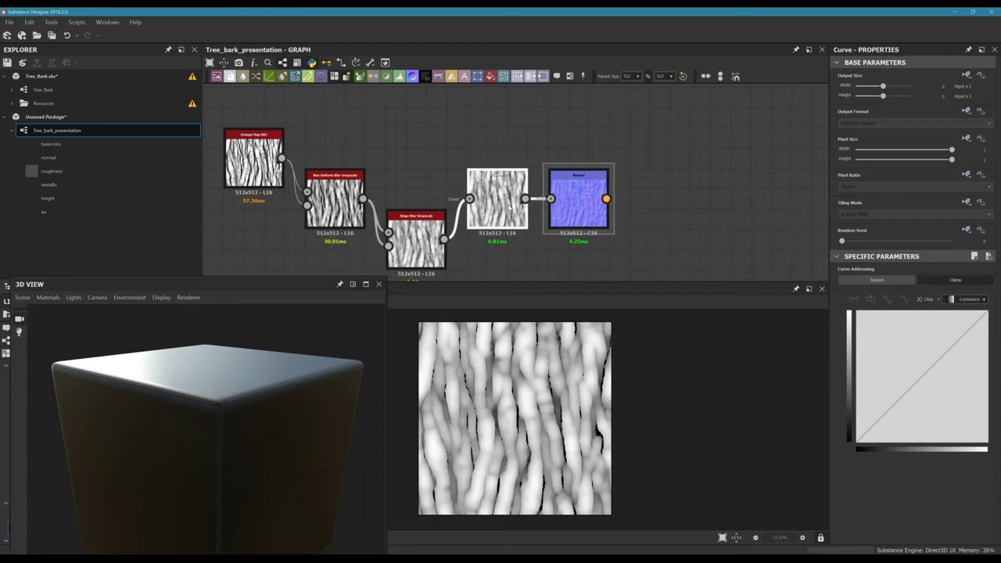
double_click(589, 183)
double_click(502, 197)
left_click(575, 195)
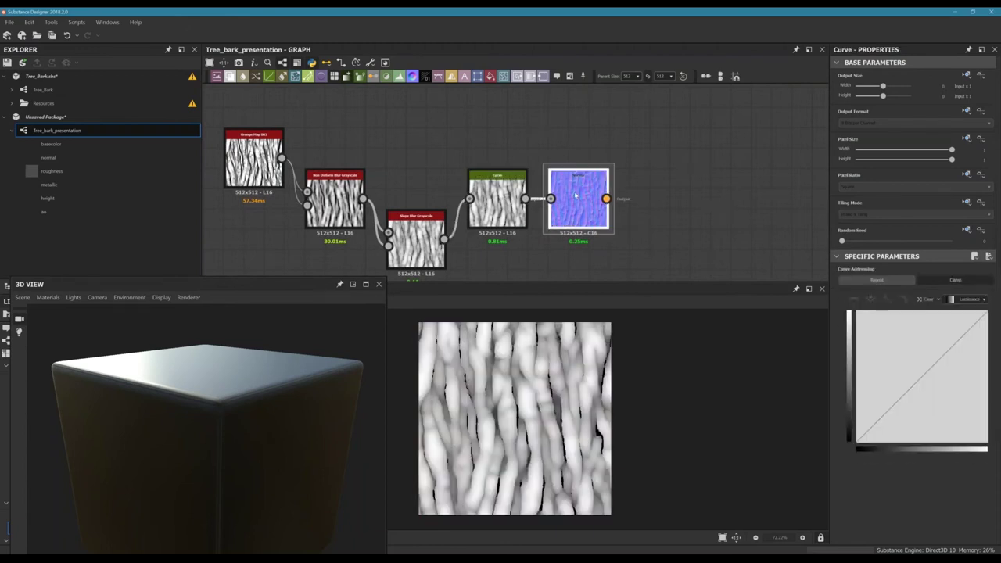
double_click(577, 195)
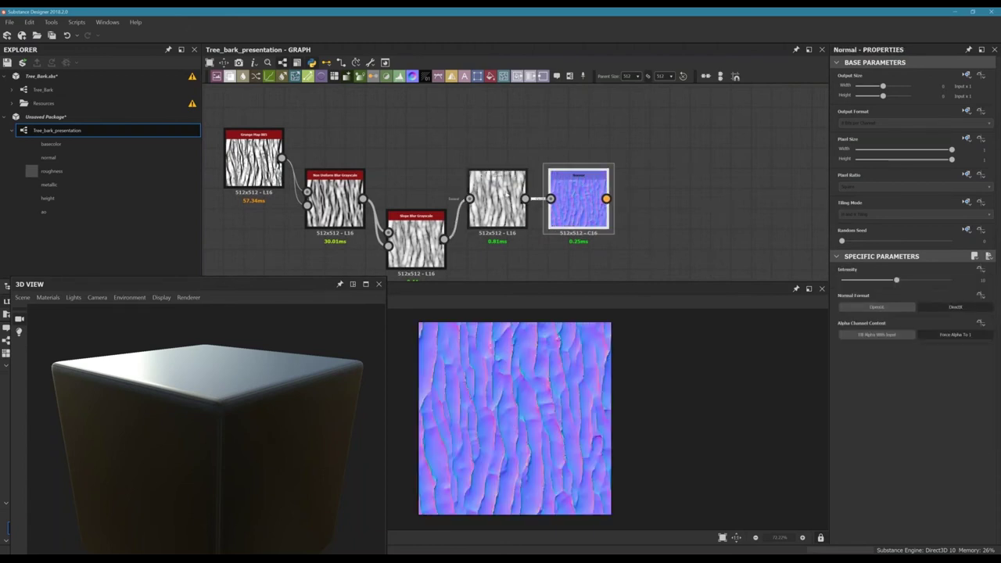
- Add two points to the Curve node's luminance curve, one low and one high, with a steep rise between them
left_click(497, 195)
left_click(907, 393)
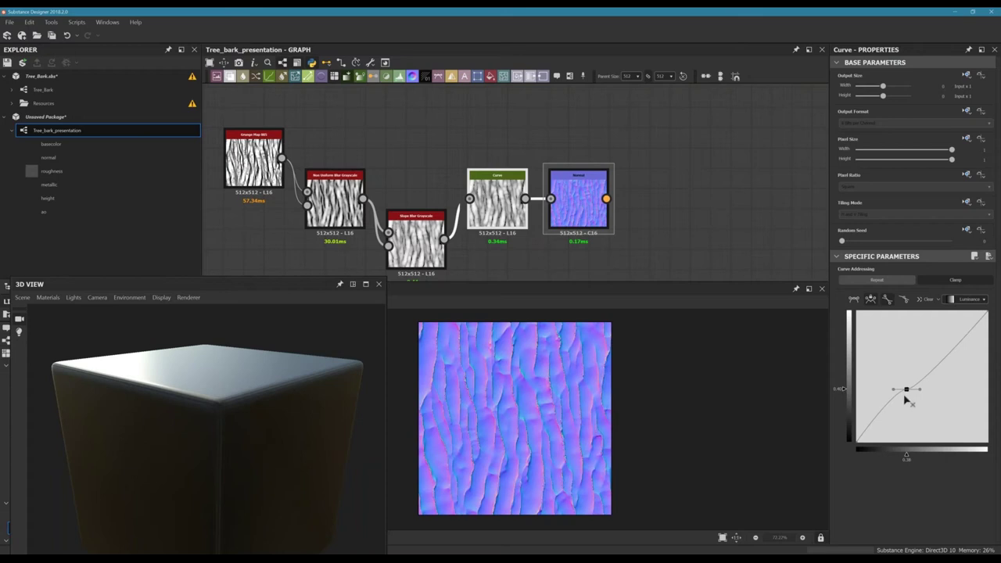
left_click_drag(908, 394, 937, 370)
scroll(536, 118, "down", 4)
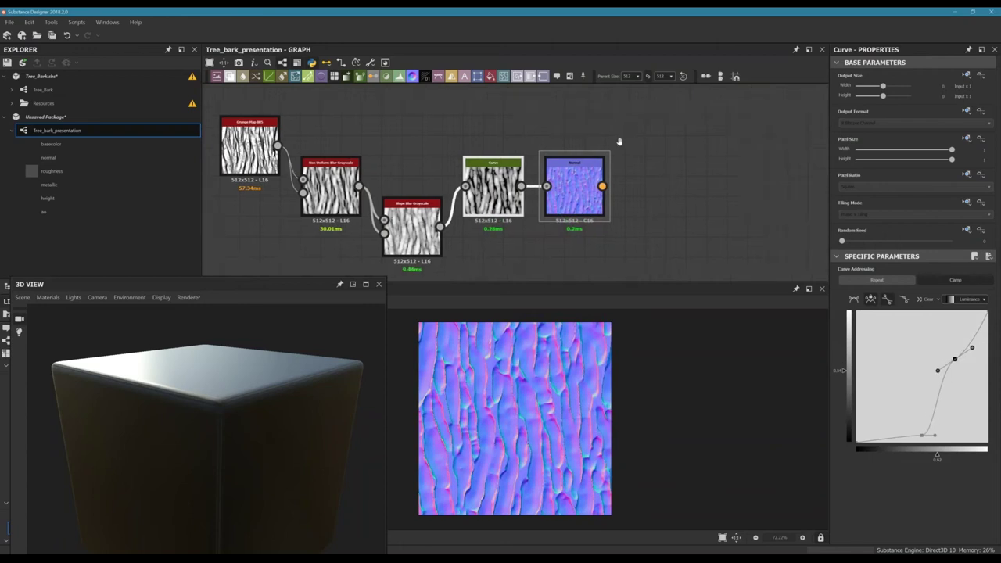
- Move the Normal node above the Curve node and shift the Curve node slightly upward
middle_click_drag(538, 157, 473, 173)
left_click_drag(506, 172, 530, 137)
left_click_drag(453, 177, 459, 166)
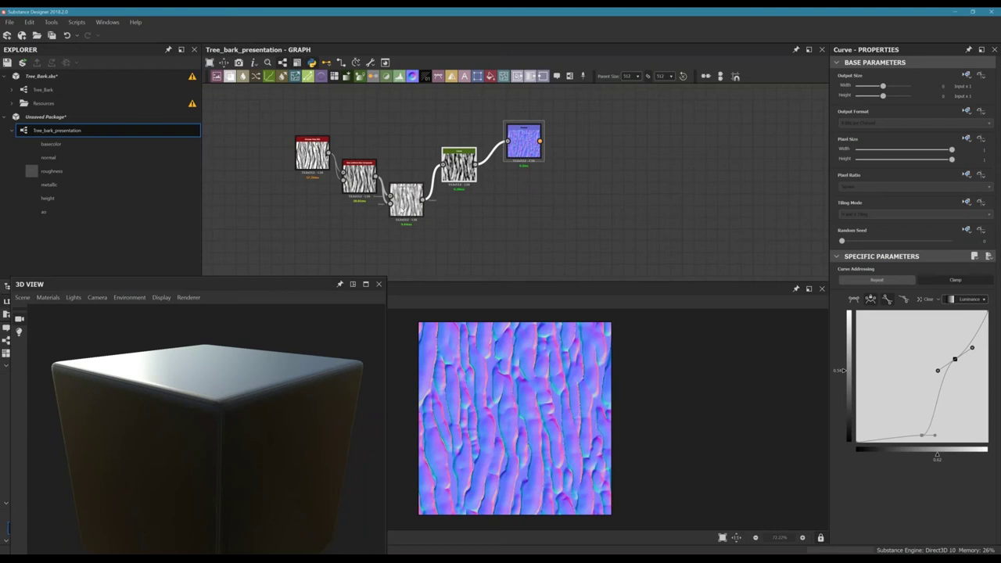
- Preview the Slope Blur Grayscale, Curve and Normal nodes in turn to compare their outputs
double_click(408, 205)
double_click(469, 166)
double_click(524, 144)
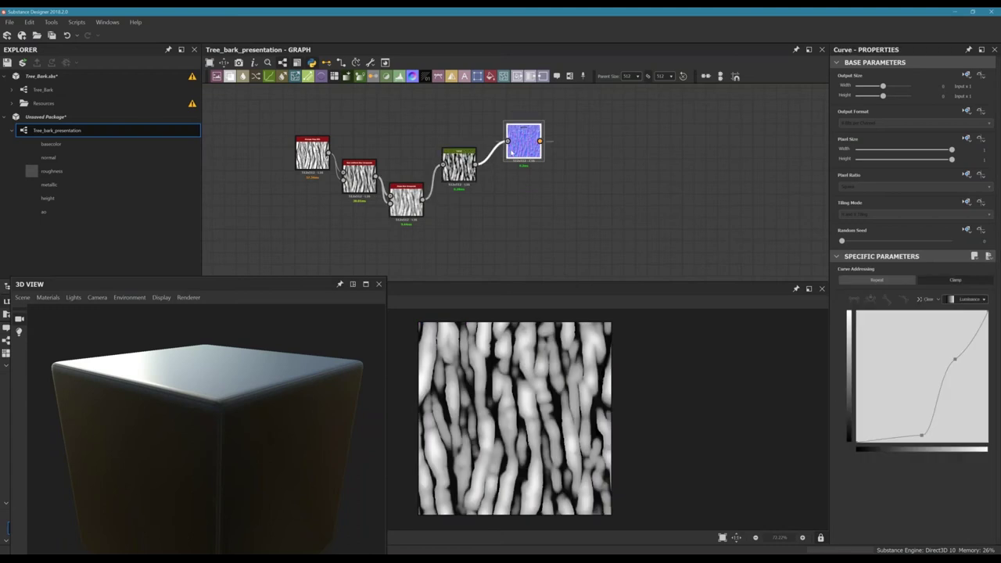
scroll(500, 209, "up", 3)
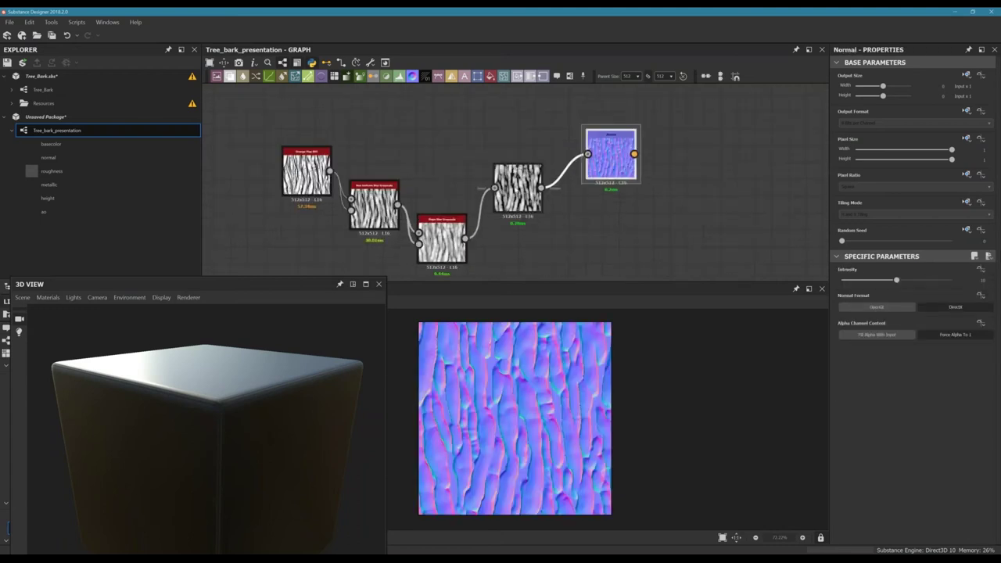
- Raise the lower point of the Curve node's luminance curve to about 0.58 horizontally and 0.29 vertically
left_click(516, 192)
left_click_drag(922, 437, 931, 408)
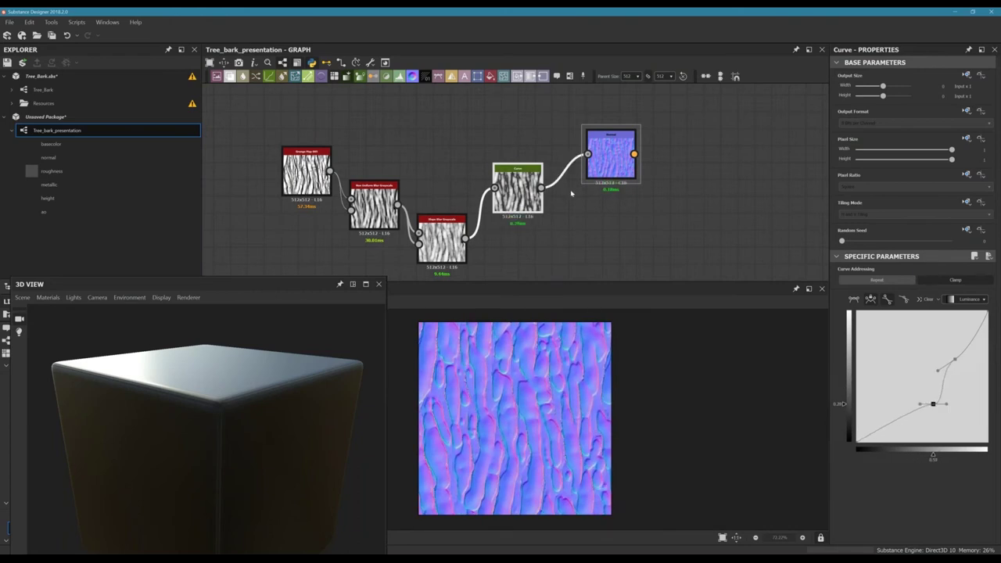
middle_click_drag(550, 178, 498, 161)
left_click(530, 232)
- Add a Blend node and place it in the empty area below the Normal node
middle_click_drag(529, 232, 517, 214)
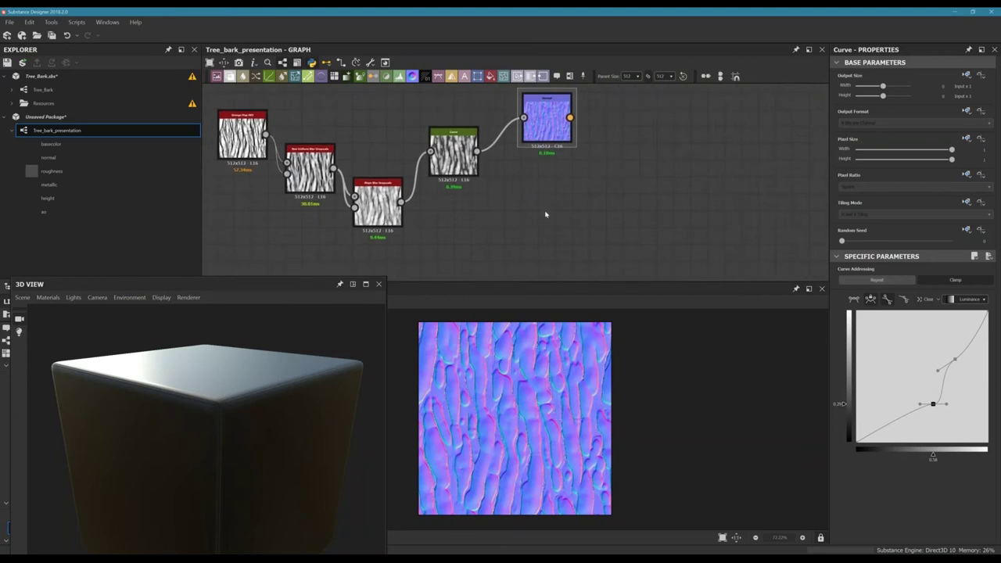
right_click(545, 213)
mouse_move(618, 218)
left_click(656, 232)
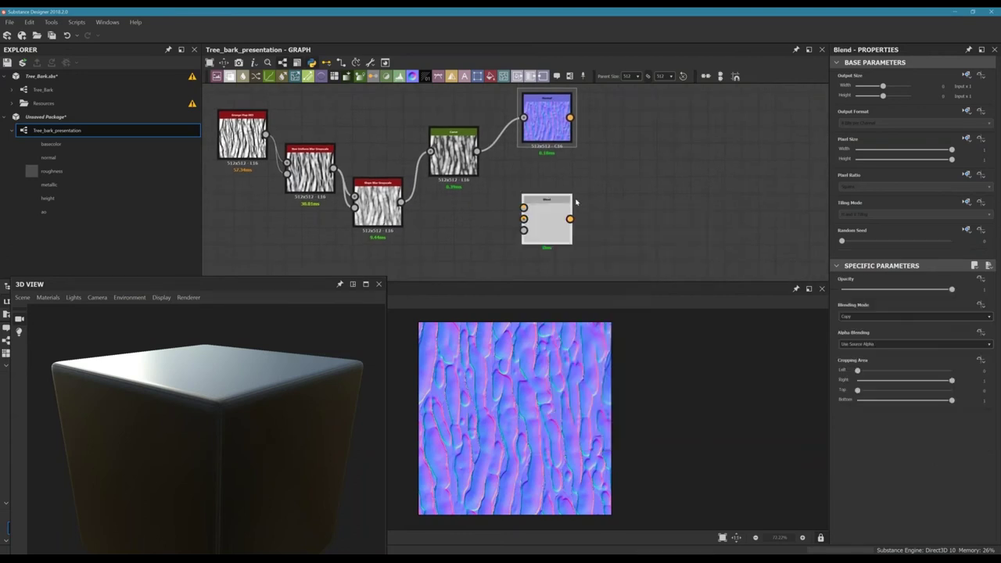
left_click_drag(547, 227, 630, 234)
- Preview the Curve node, move the Normal node farther from it and nudge the Curve node upward
double_click(460, 161)
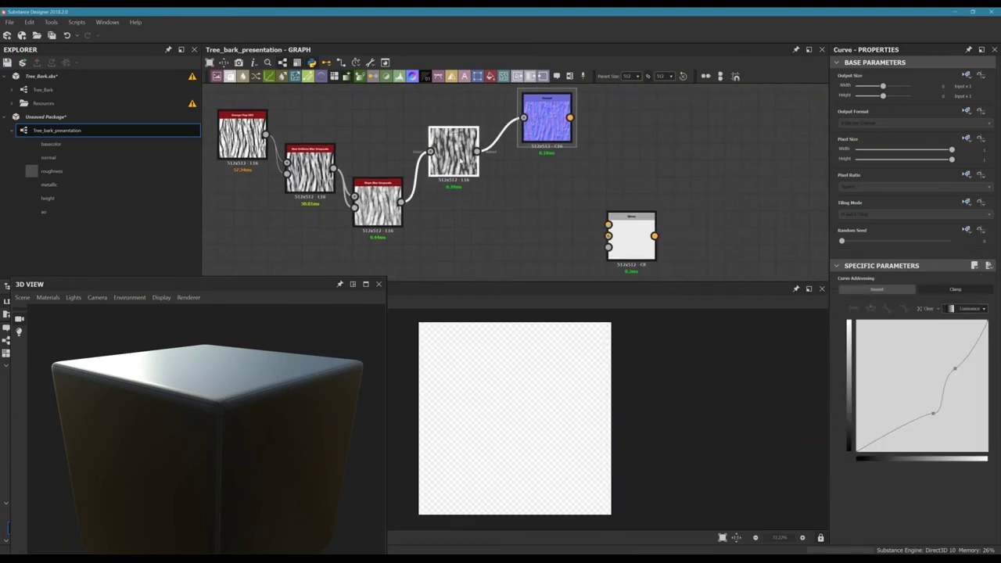
left_click_drag(548, 128, 632, 102)
middle_click_drag(570, 134, 556, 176)
mouse_move(434, 197)
left_mouse_down()
mouse_move(442, 181)
mouse_move(424, 163)
mouse_move(426, 180)
left_mouse_up()
middle_click_drag(468, 192, 526, 185)
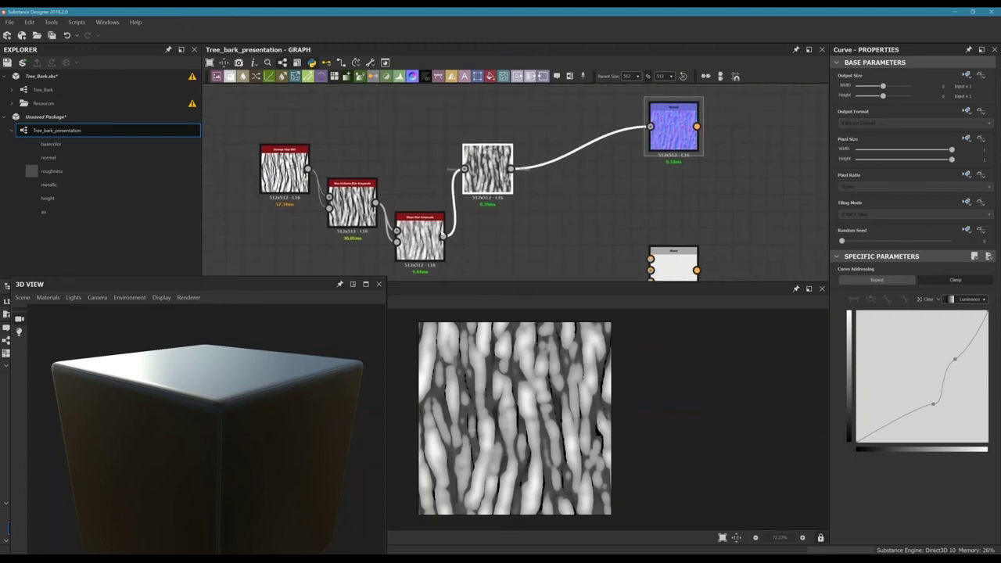
- Connect Curve to the Blend node's foreground and Slope Blur Grayscale to its background, with blending mode Max (Lighten)
double_click(427, 237)
double_click(494, 174)
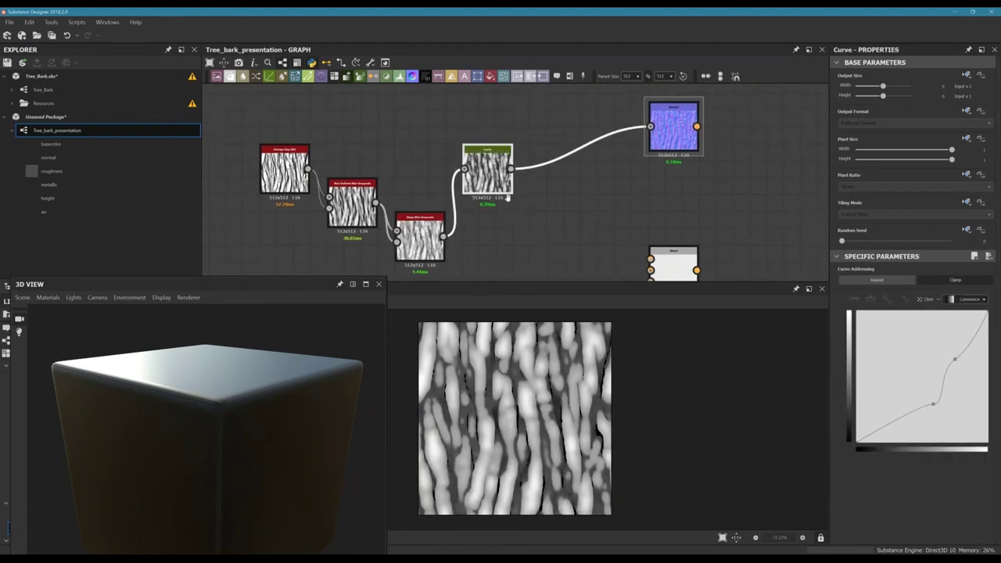
middle_click_drag(507, 197, 482, 189)
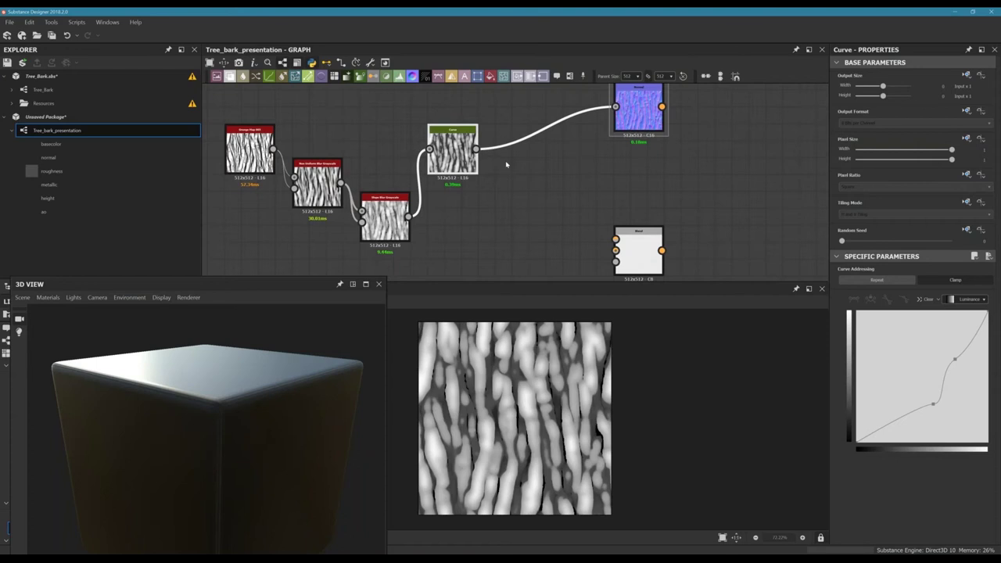
left_click_drag(407, 216, 587, 212)
left_click_drag(477, 149, 564, 197)
left_click(588, 207)
left_click(856, 307)
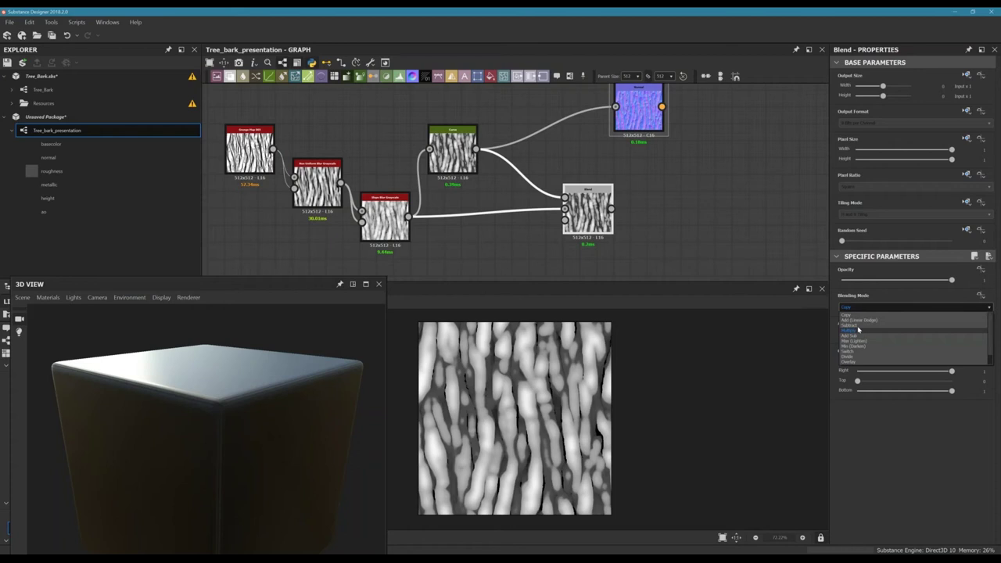
left_click(860, 330)
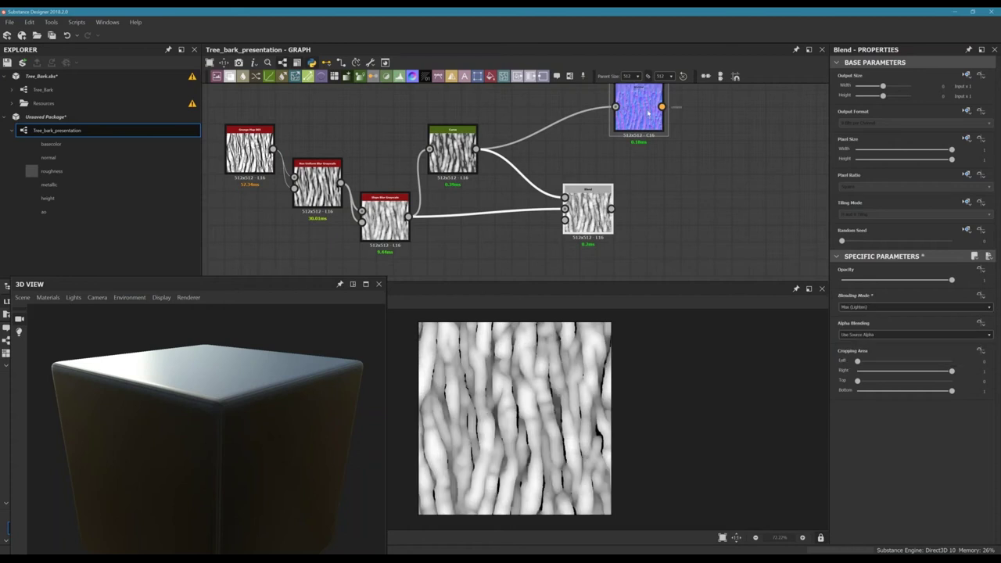
- Move the Normal node beyond the Blend node and preview the Normal, Curve and Slope Blur Grayscale outputs for comparison
left_click_drag(638, 110, 696, 187)
double_click(696, 186)
double_click(448, 155)
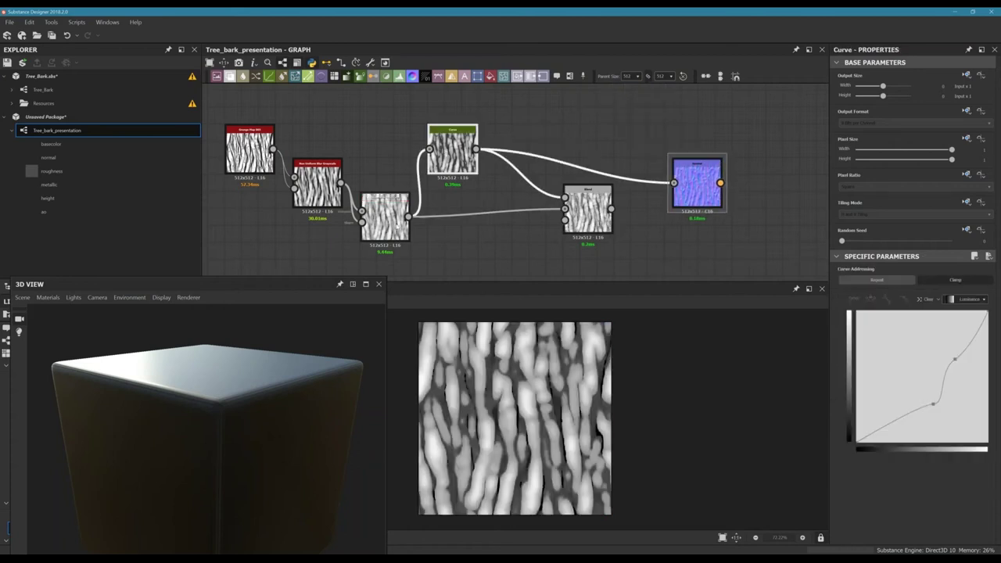
double_click(385, 215)
double_click(452, 152)
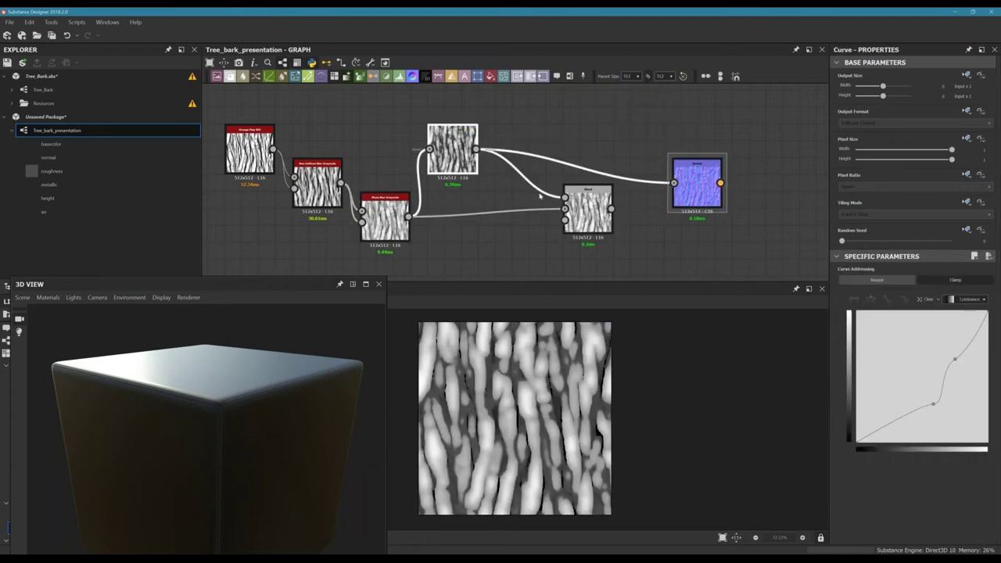
- Move the Blend node below the Normal node and add a Safe Transform Grayscale node above the Curve's outgoing connections
left_click_drag(588, 205, 755, 265)
scroll(537, 192, "down", 3)
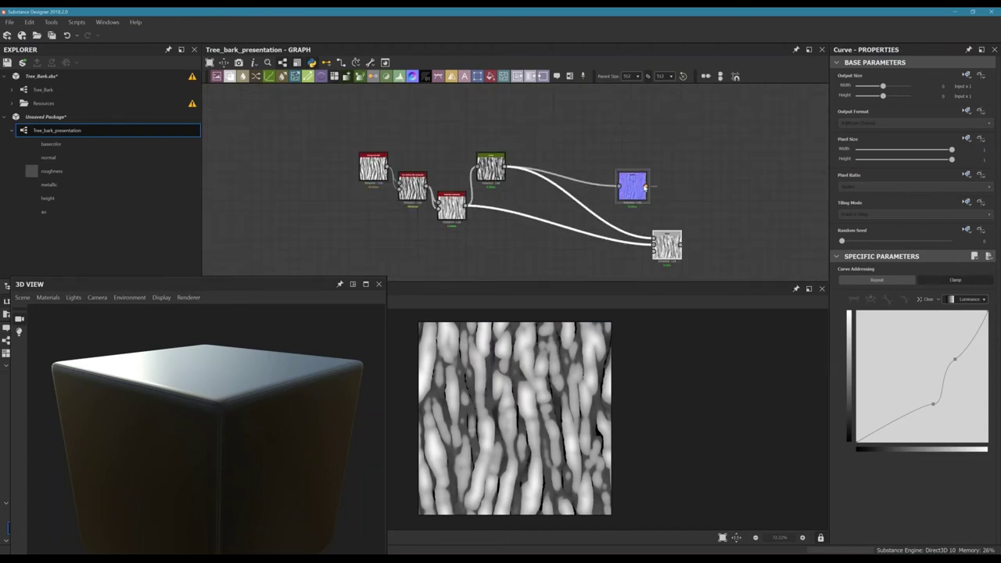
scroll(494, 149, "up", 4)
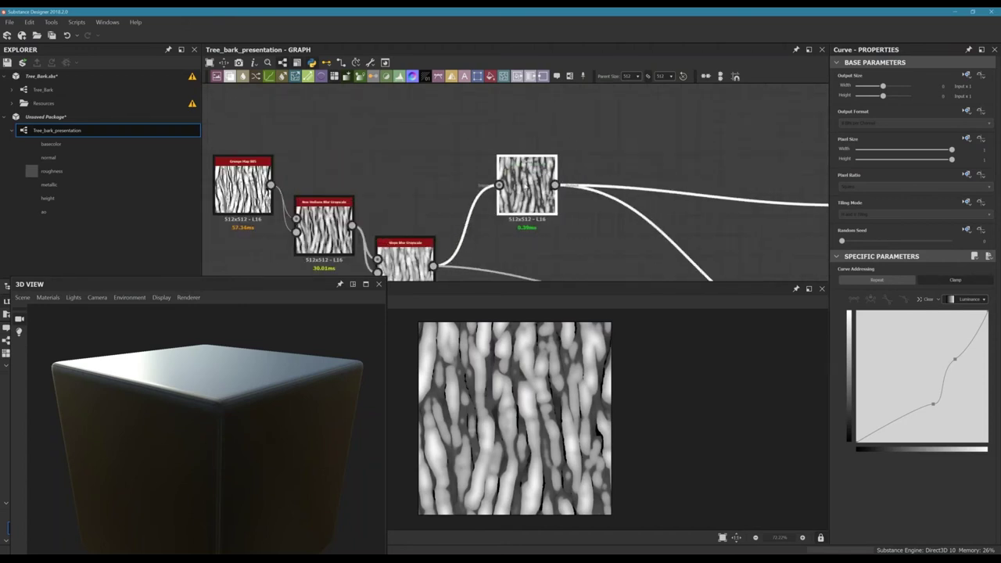
scroll(446, 138, "down", 4)
middle_click_drag(446, 139, 443, 170)
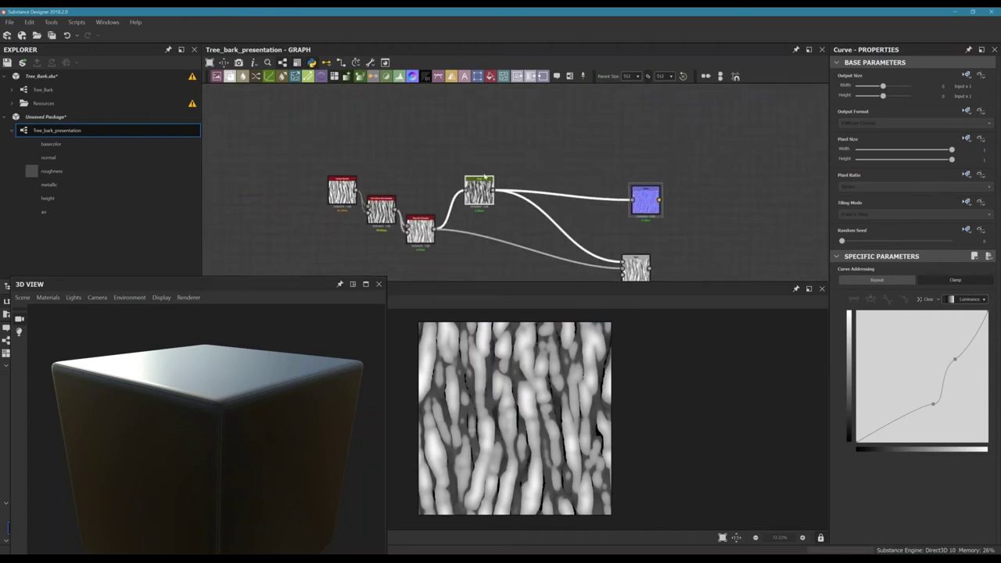
scroll(489, 178, "up", 3)
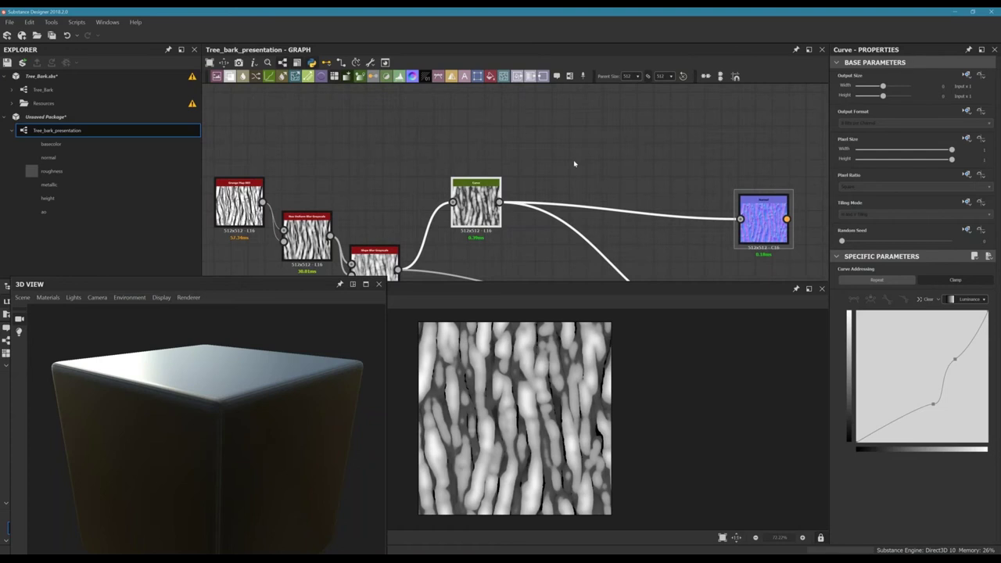
middle_click_drag(573, 160, 561, 140)
key("space")
type("sa")
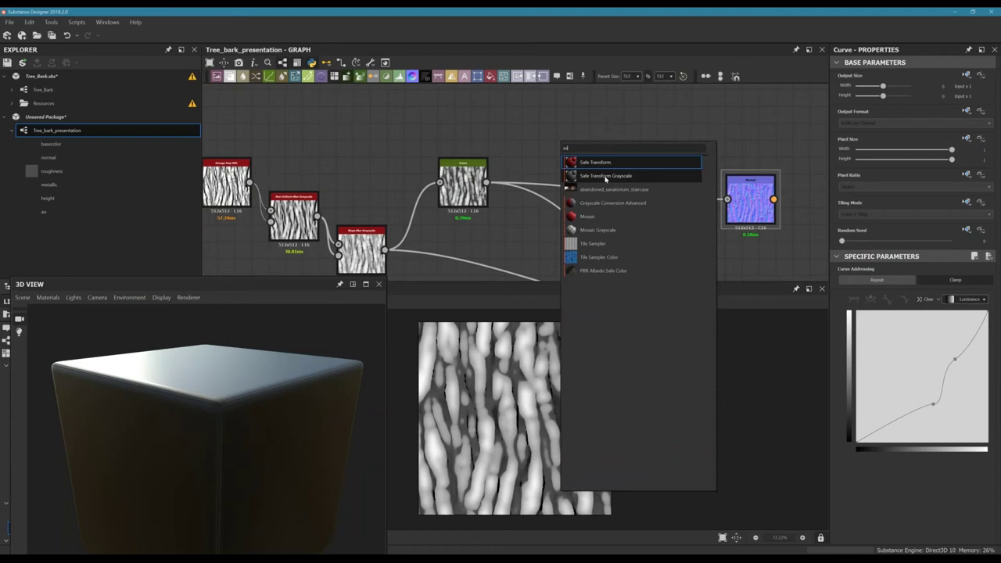
left_click(599, 176)
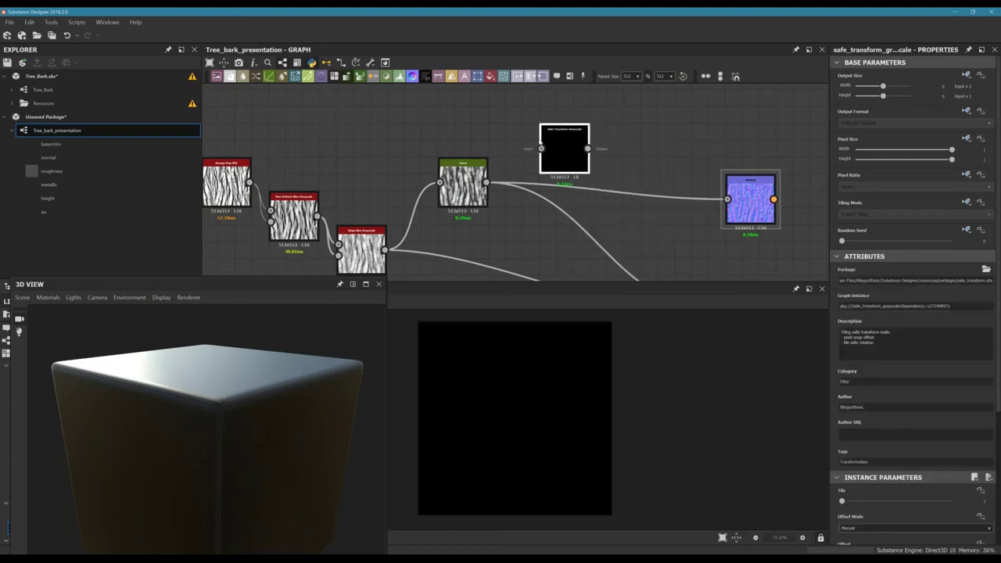
- Connect the Curve output to the Safe Transform Grayscale node and place that node directly beside the Curve node
left_click(478, 184)
left_click_drag(469, 185, 546, 150)
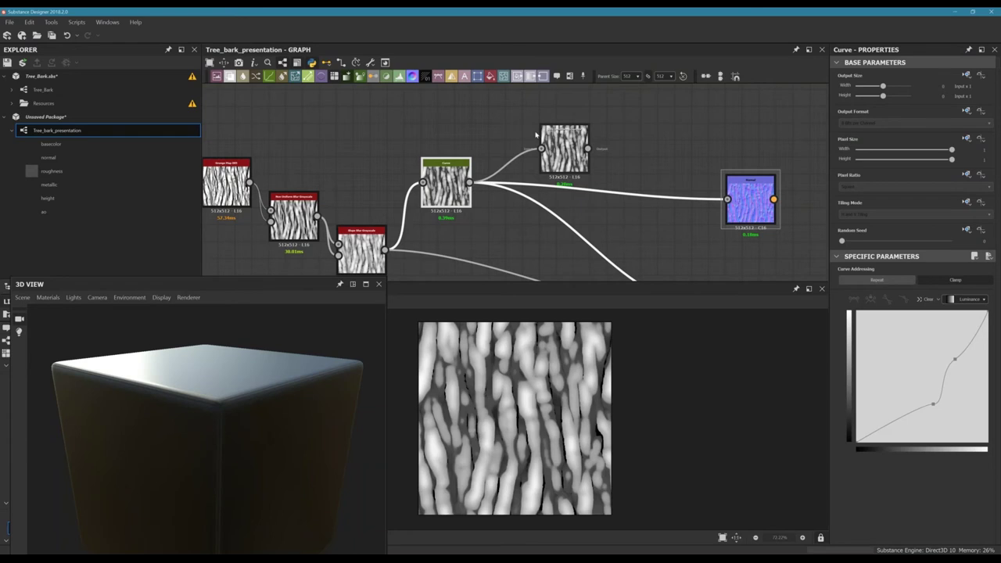
left_click_drag(569, 143, 460, 173)
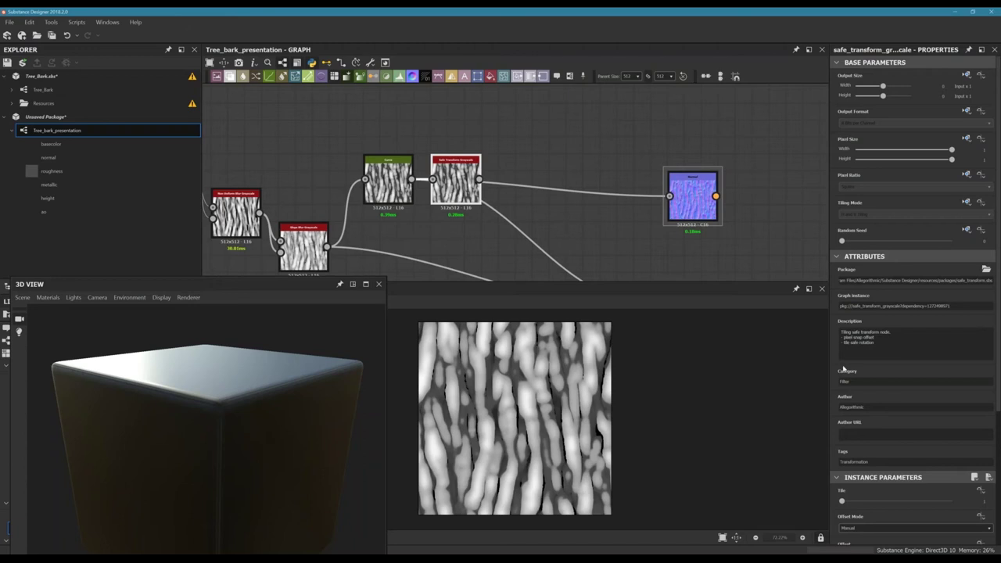
- Set the Safe Transform Grayscale node's X offset to about 0.16
scroll(881, 426, "down", 3)
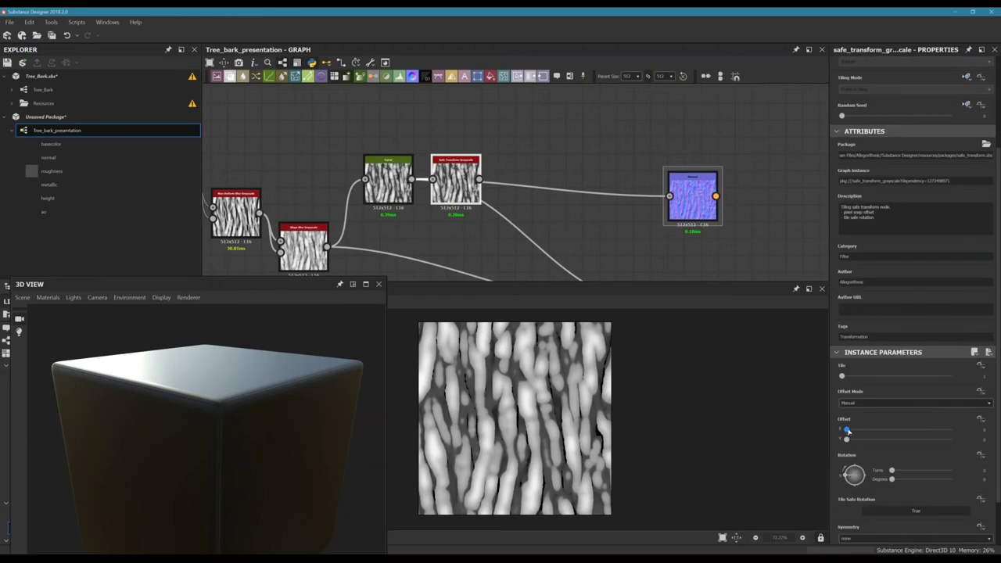
mouse_move(845, 430)
left_mouse_down()
mouse_move(872, 431)
mouse_move(862, 430)
left_mouse_up()
middle_click_drag(519, 185, 525, 162)
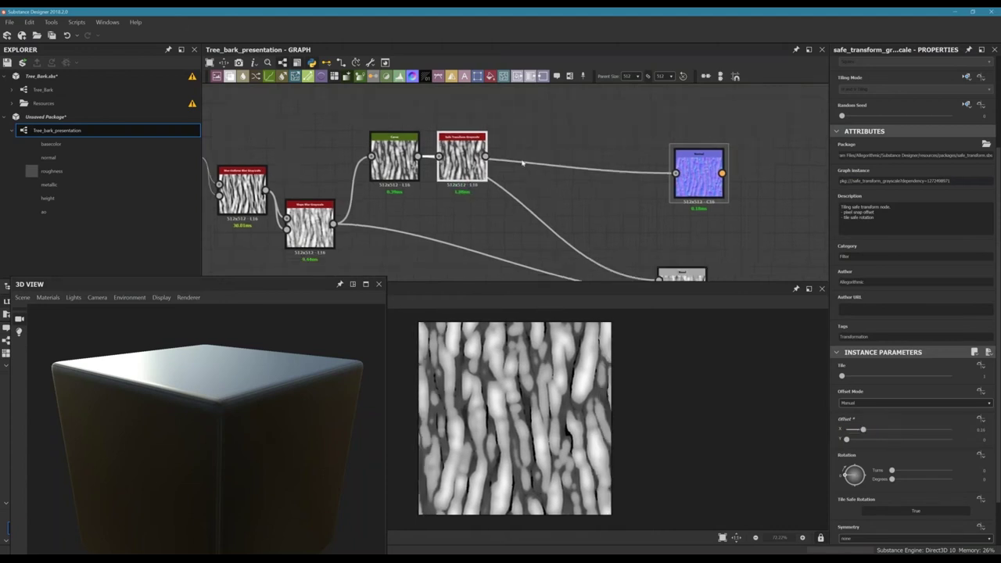
- Preview the Blend node, raise Safe Transform Grayscale above the Curve node and connect it to the Blend's foreground input
scroll(523, 160, "down", 2)
double_click(575, 222)
left_click_drag(574, 221, 575, 215)
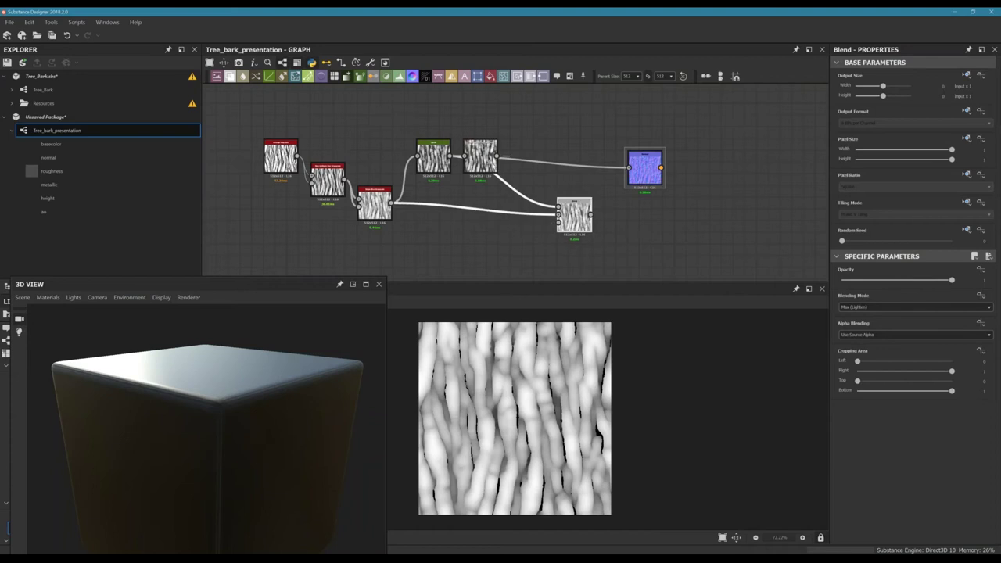
scroll(492, 154, "up", 2)
left_click_drag(492, 156, 494, 107)
middle_click_drag(483, 117, 477, 131)
left_click_drag(492, 119, 592, 243)
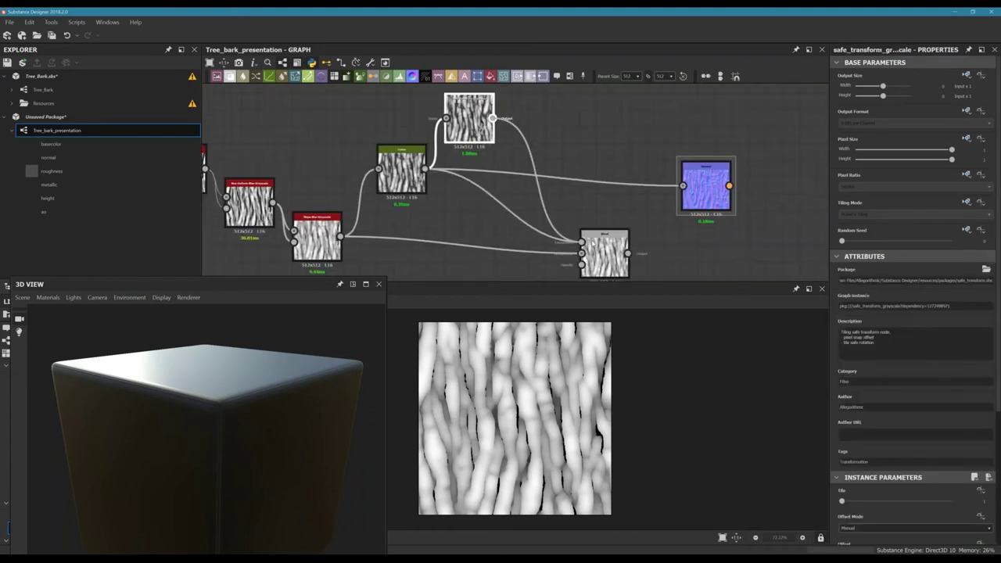
left_click(604, 252)
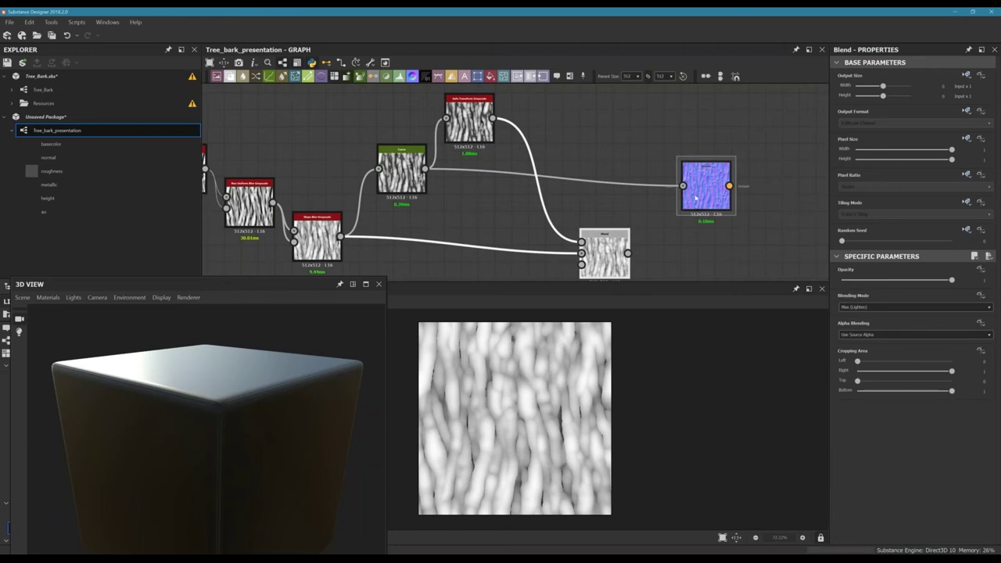
- Move the Normal node down, preview it and connect the Blend output to its input
left_click_drag(701, 197, 701, 230)
double_click(701, 228)
left_click_drag(628, 252, 682, 219)
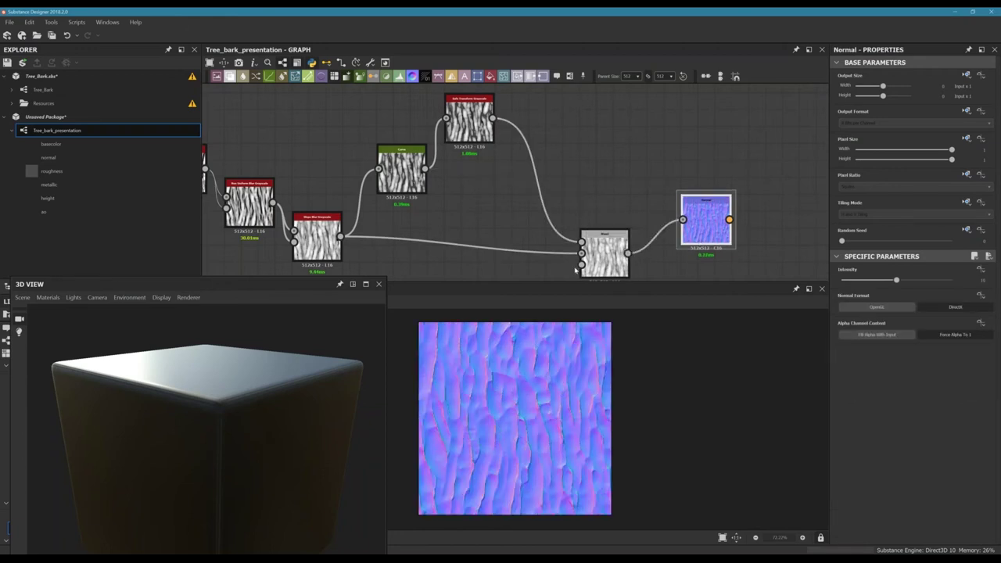
- Move the Blend node below the Safe Transform Grayscale branch and place the Normal node to its upper right
left_click_drag(598, 261, 514, 251)
middle_click_drag(516, 239, 527, 214)
scroll(531, 213, "down", 2)
left_click_drag(531, 212, 539, 254)
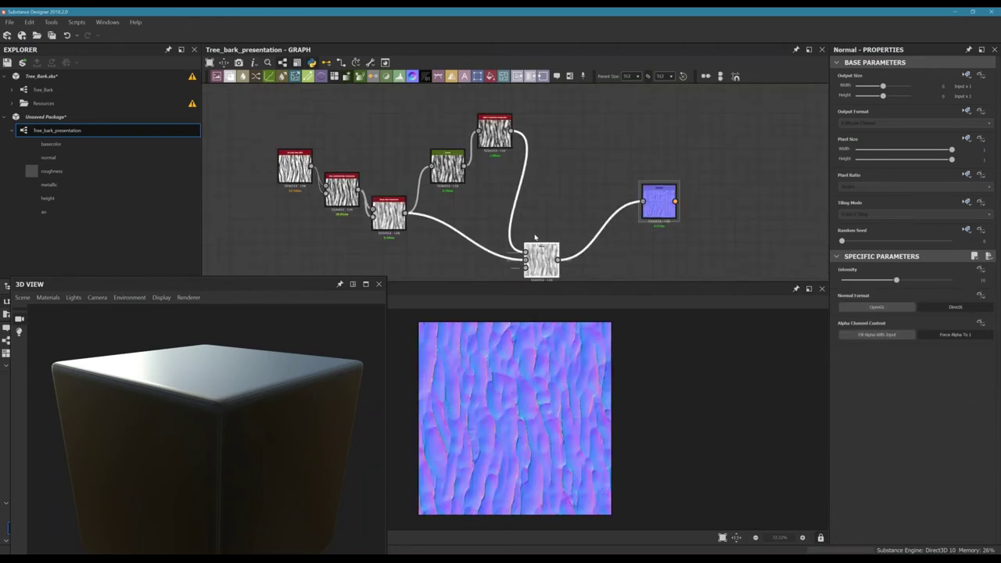
middle_click_drag(534, 225, 533, 215)
left_click_drag(659, 192, 587, 250)
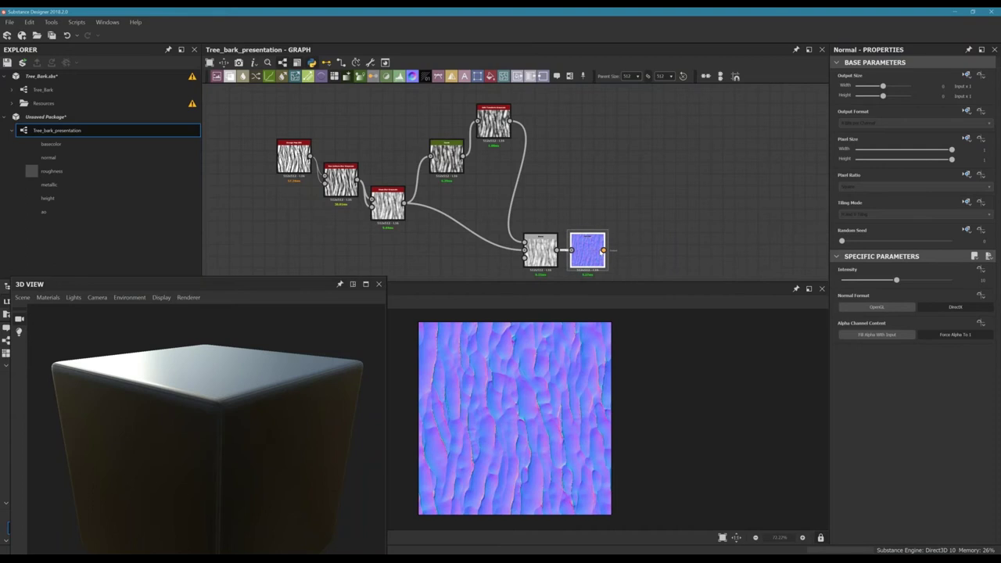
left_click_drag(602, 176, 600, 179)
left_click_drag(405, 205, 604, 217)
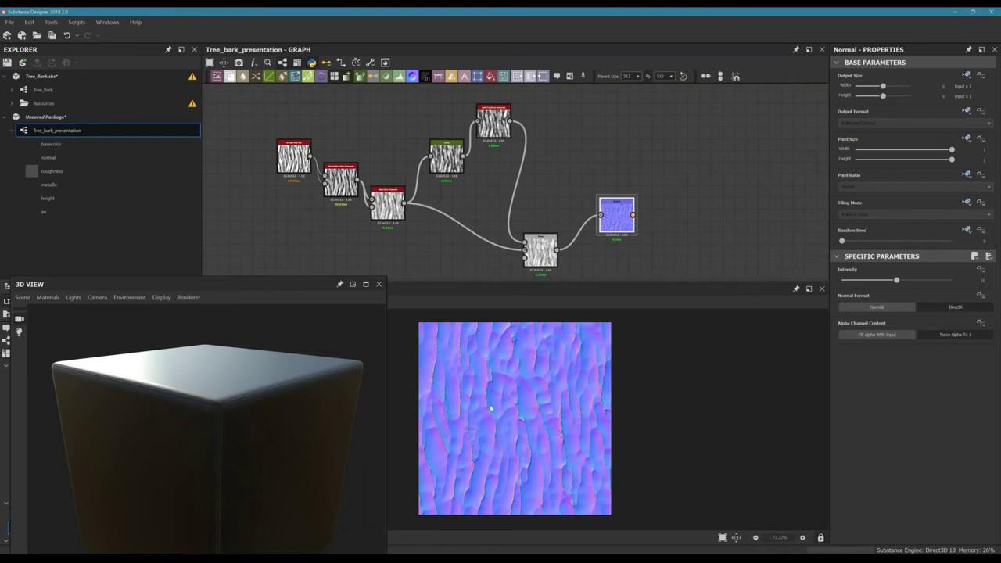
- Align the Blend node level with Slope Blur Grayscale and lower the Curve and Safe Transform Grayscale nodes closer to the chain
scroll(491, 407, "up", 2)
scroll(518, 404, "up", 2)
scroll(543, 394, "down", 1)
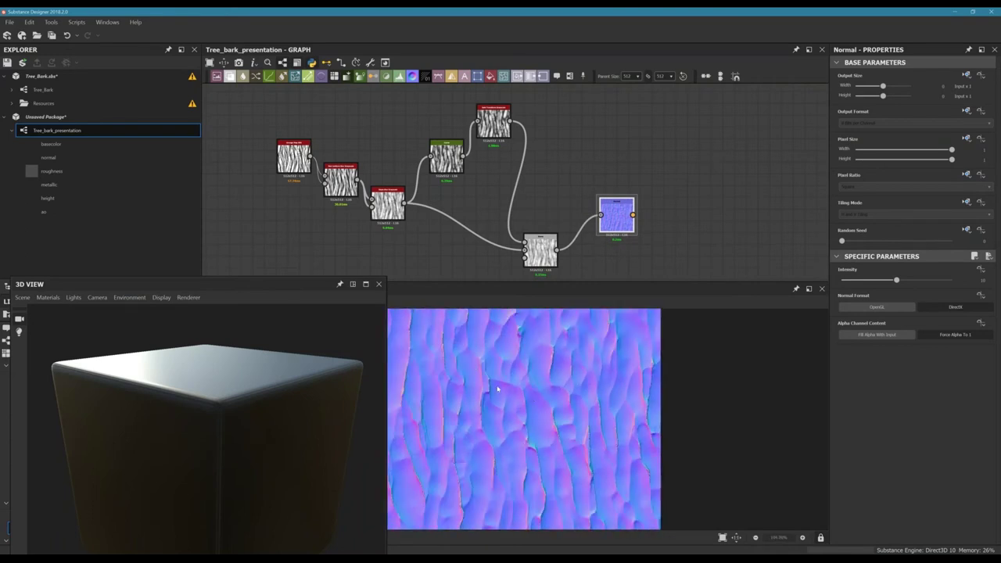
middle_click_drag(474, 369, 525, 402)
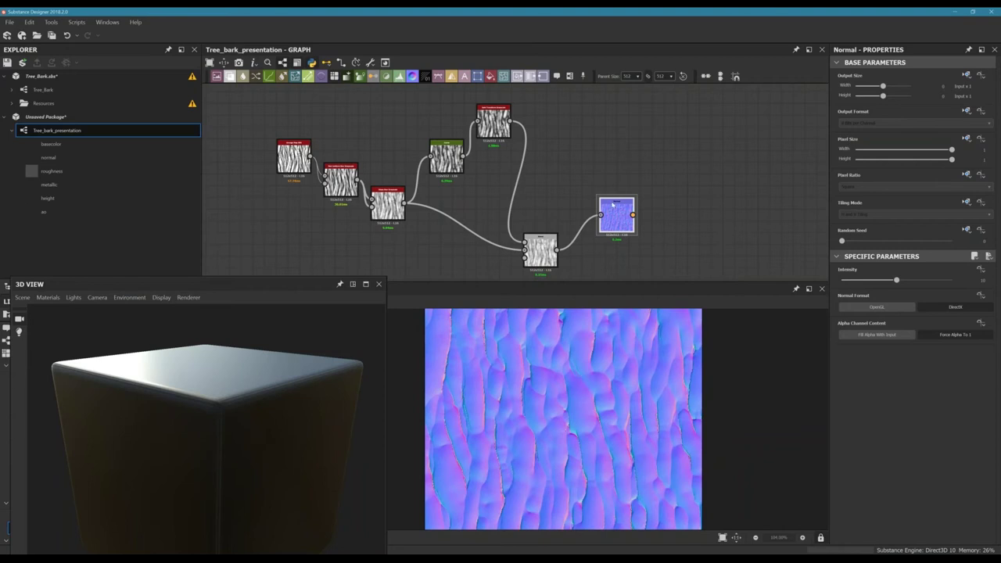
left_click_drag(549, 249, 561, 203)
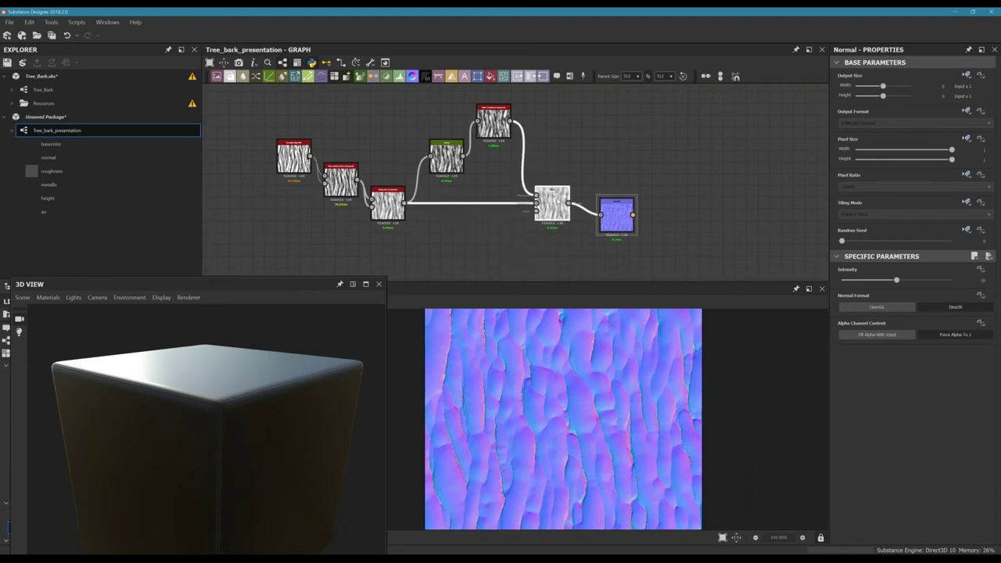
left_click(492, 117)
middle_click_drag(480, 174, 510, 210)
left_click_drag(476, 194, 465, 217)
left_click_drag(521, 155, 508, 178)
middle_click_drag(524, 148, 526, 148)
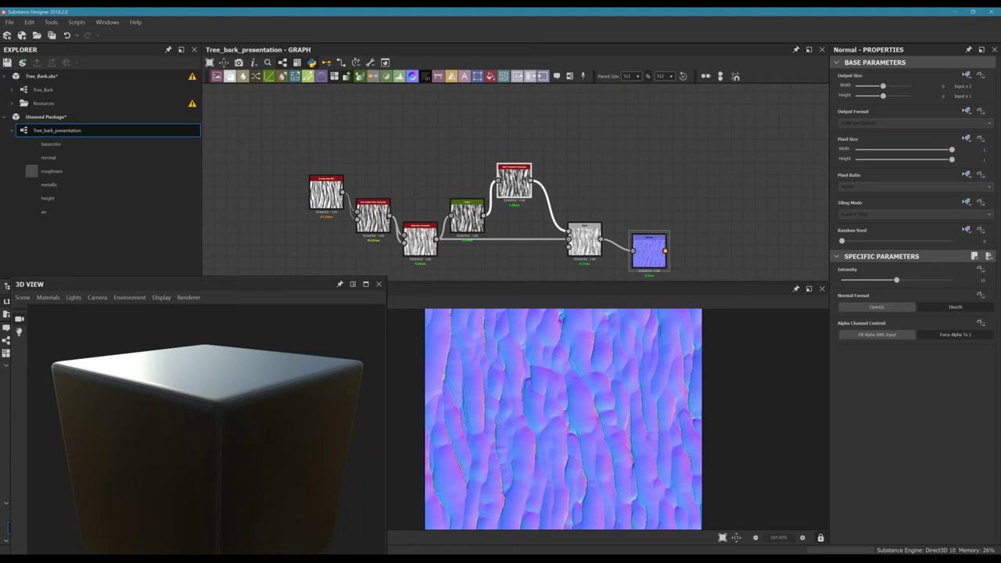
- Place the Normal node to the lower right of the Blend node and preview the Blend and Normal outputs
middle_click_drag(557, 212, 532, 200)
left_click_drag(625, 239, 607, 228)
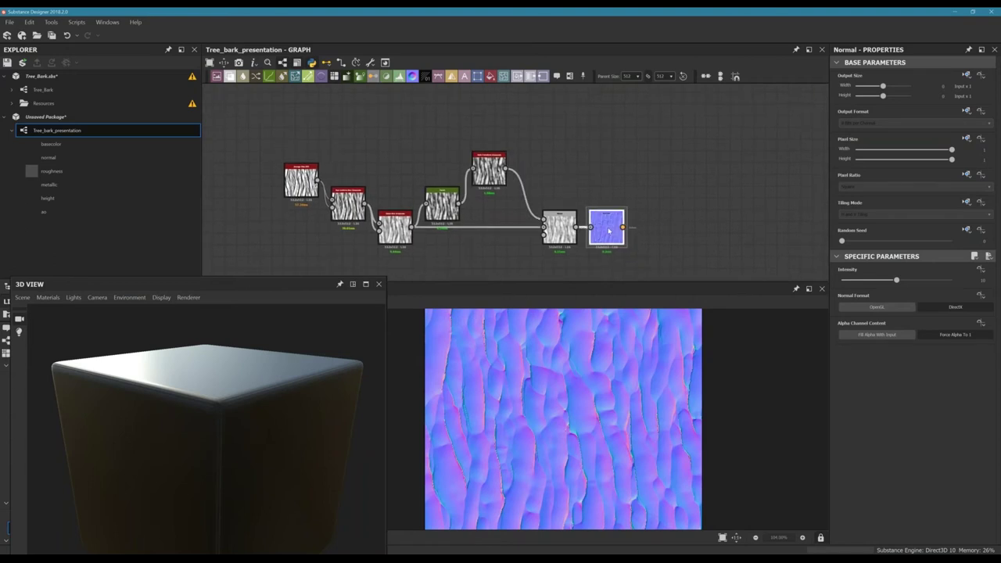
middle_click_drag(608, 230, 559, 219)
left_click_drag(559, 220, 582, 259)
middle_click_drag(582, 259, 590, 246)
double_click(519, 206)
double_click(591, 241)
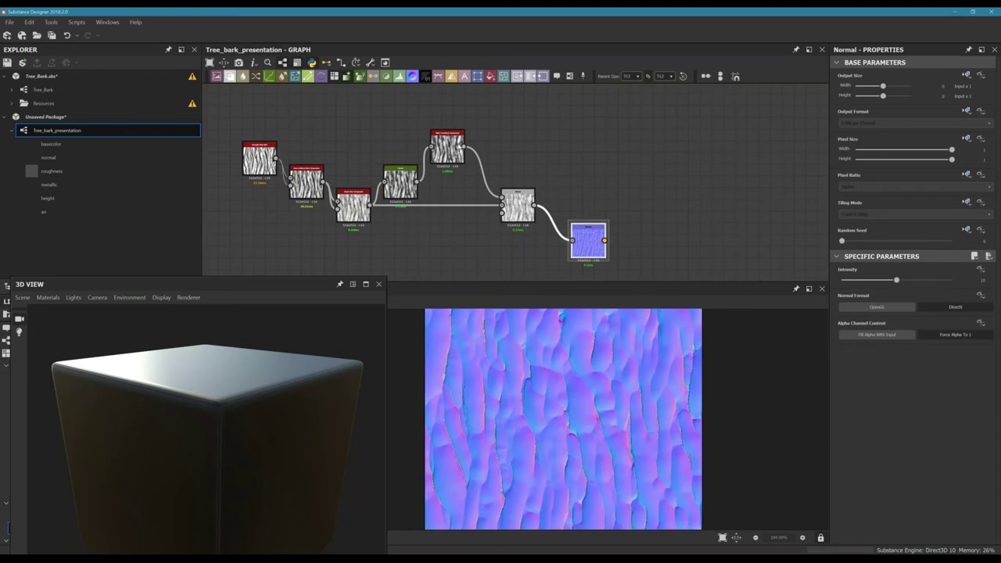
- Feed the Normal node directly from Safe Transform Grayscale to compare the result, and reconnect it to the Blend output
middle_click_drag(475, 147, 490, 150)
left_click_drag(479, 149, 602, 249)
left_click_drag(610, 237, 609, 190)
middle_click_drag(610, 191, 559, 210)
left_click(486, 226)
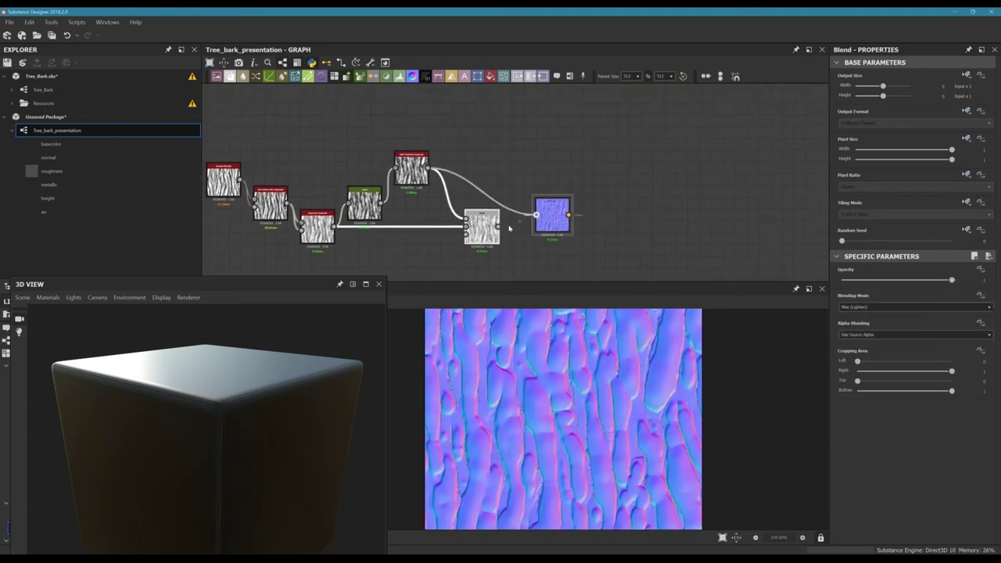
left_click_drag(537, 221, 536, 215)
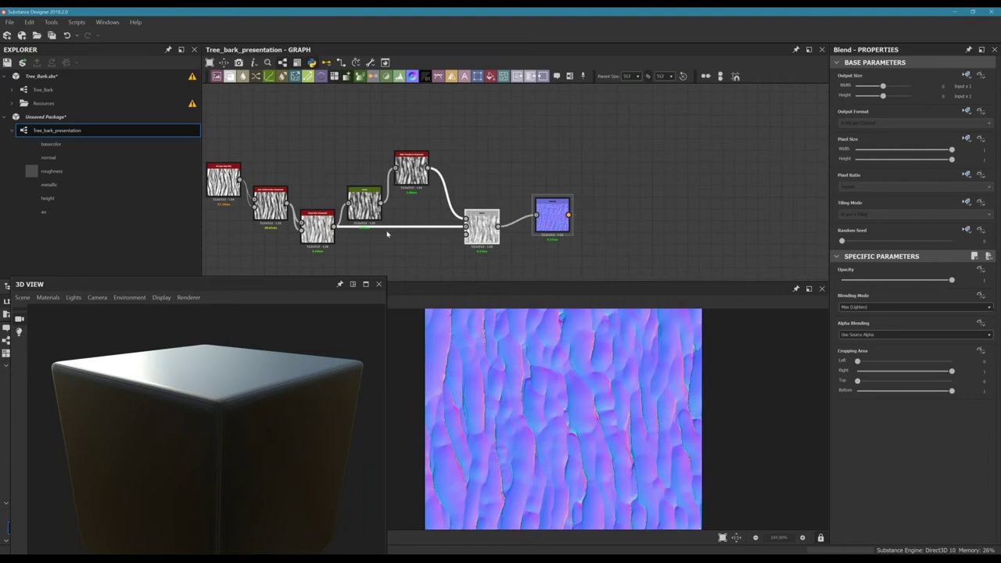
- Preview the Safe Transform Grayscale node, slightly increase its X offset and select the Normal node
left_click(417, 213)
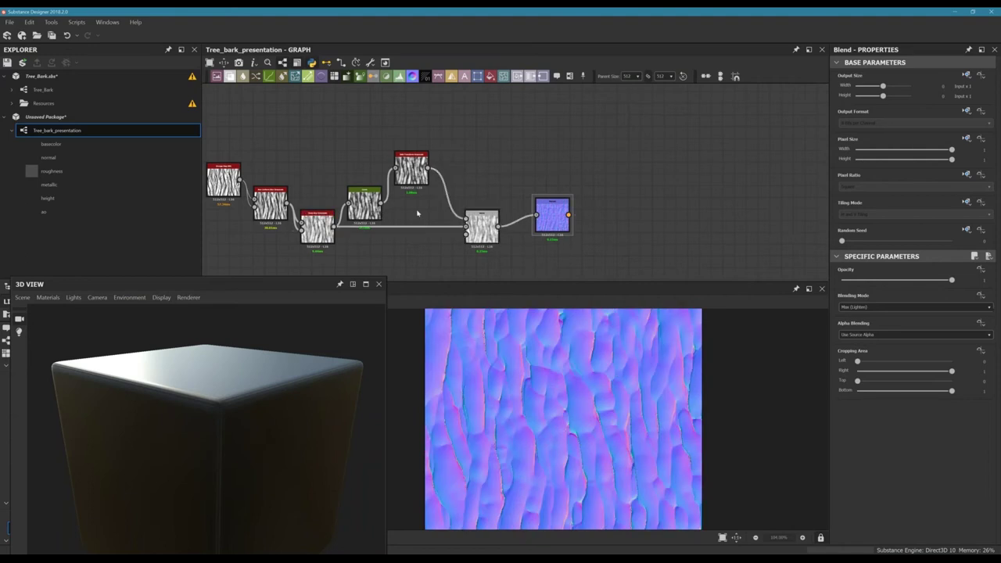
scroll(442, 193, "up", 1)
middle_click_drag(405, 197, 526, 200)
scroll(543, 180, "up", 4)
scroll(543, 180, "down", 3)
double_click(536, 157)
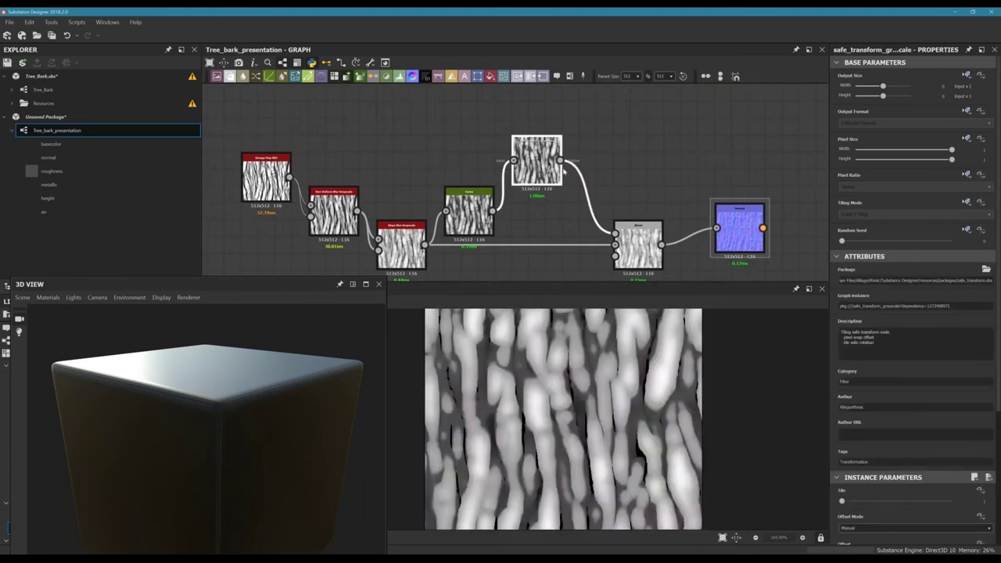
scroll(860, 399, "down", 5)
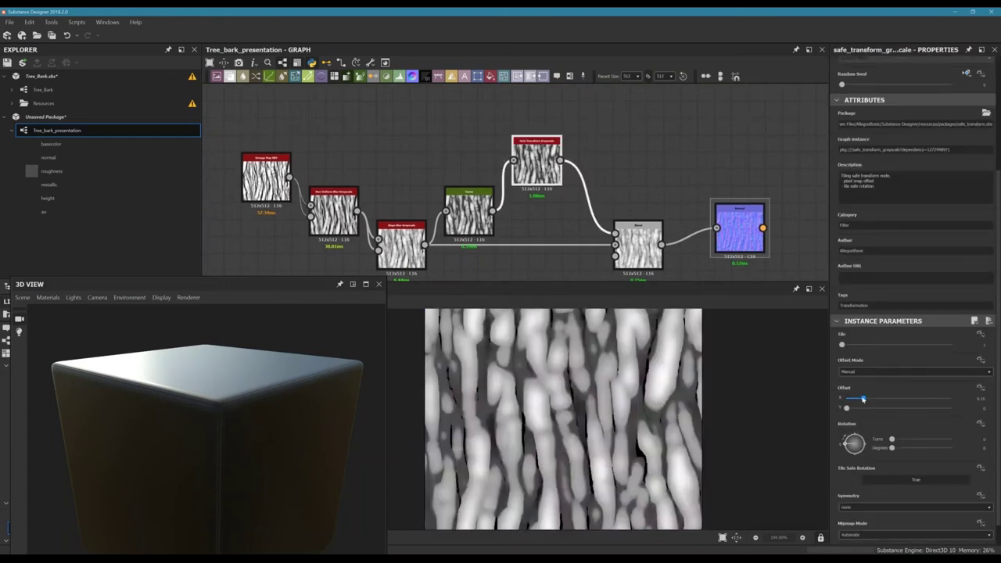
left_click_drag(863, 398, 868, 399)
left_click(743, 229)
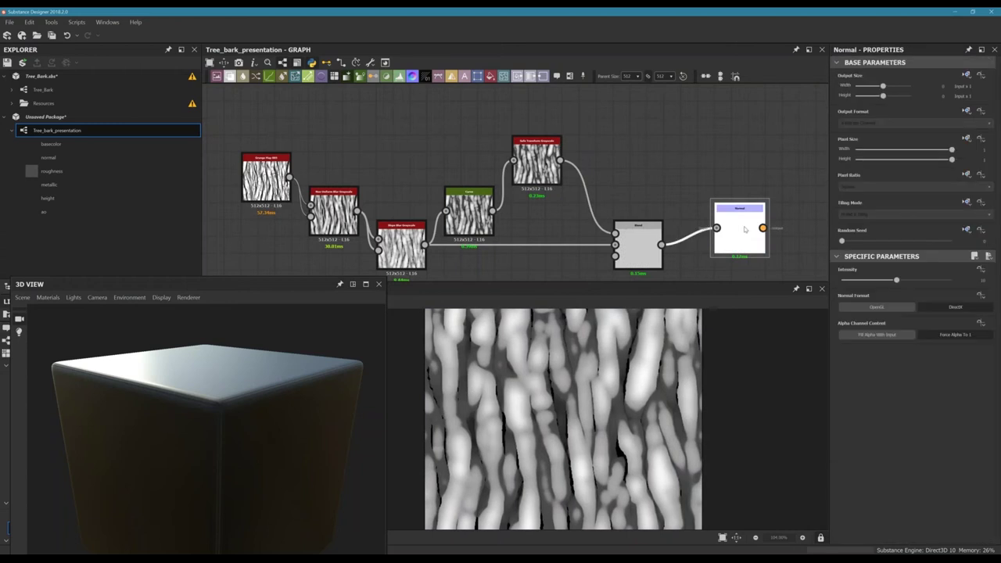
- Preview the Normal node's output and review the offset parameters of the Safe Transform Grayscale node
double_click(744, 229)
middle_click_drag(496, 141, 490, 137)
scroll(509, 184, "down", 3)
scroll(498, 191, "up", 3)
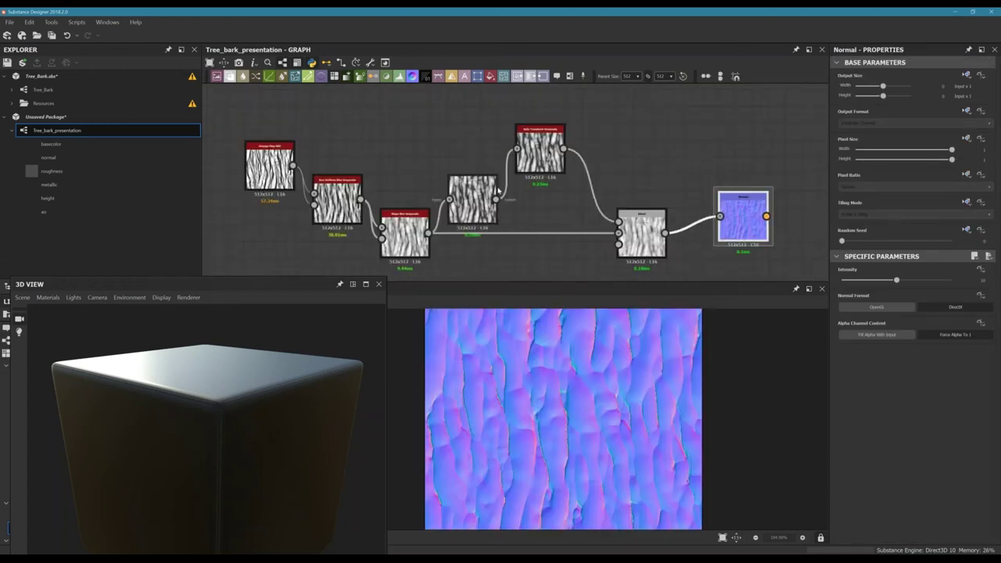
left_click(540, 150)
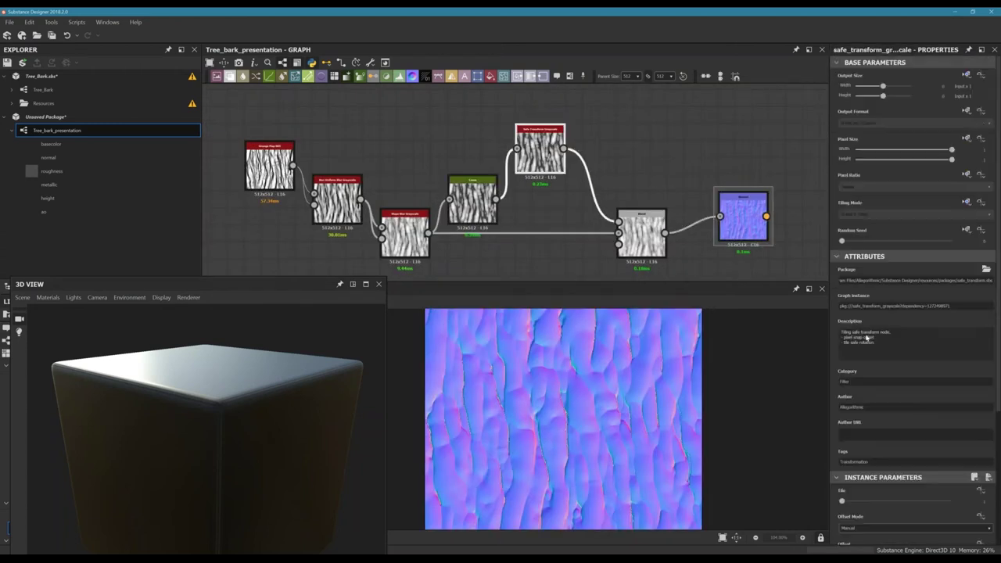
scroll(919, 439, "down", 3)
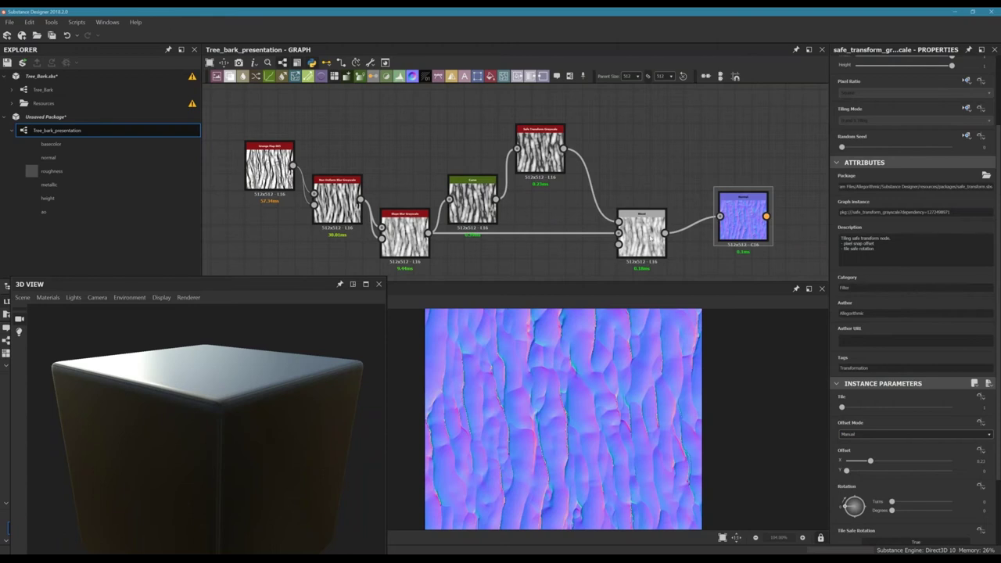
- Move the Normal node close beside the Blend node, level with it, and select the Safe Transform Grayscale node
left_click(747, 211)
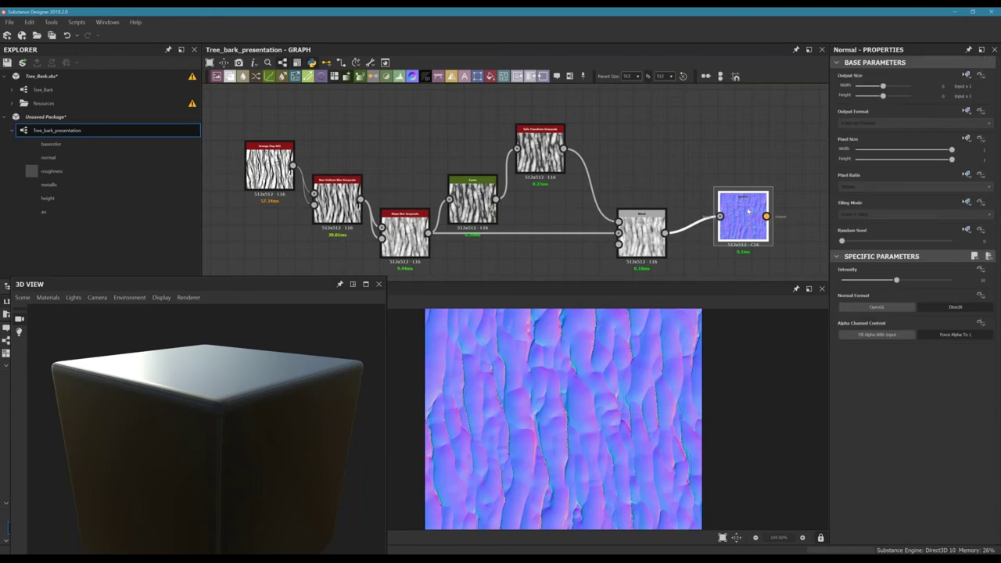
middle_click_drag(747, 211, 593, 210)
left_click_drag(591, 210, 575, 210)
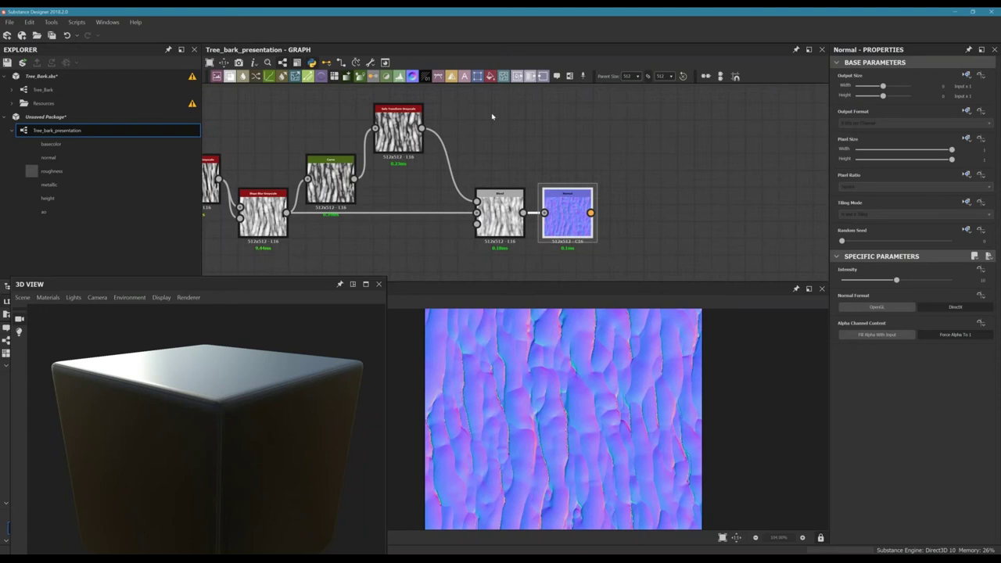
scroll(492, 116, "down", 3)
left_click(469, 144)
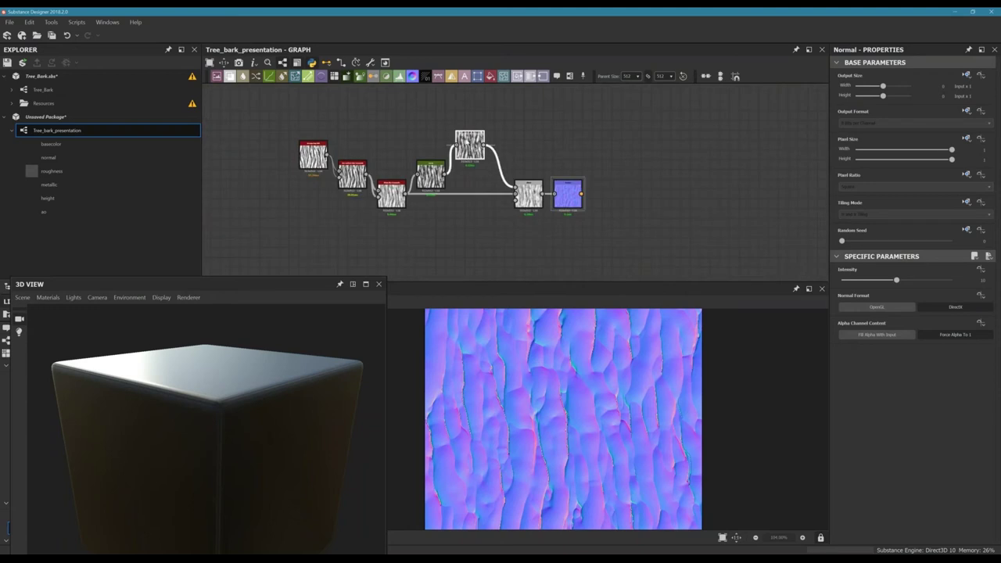
scroll(476, 134, "up", 4)
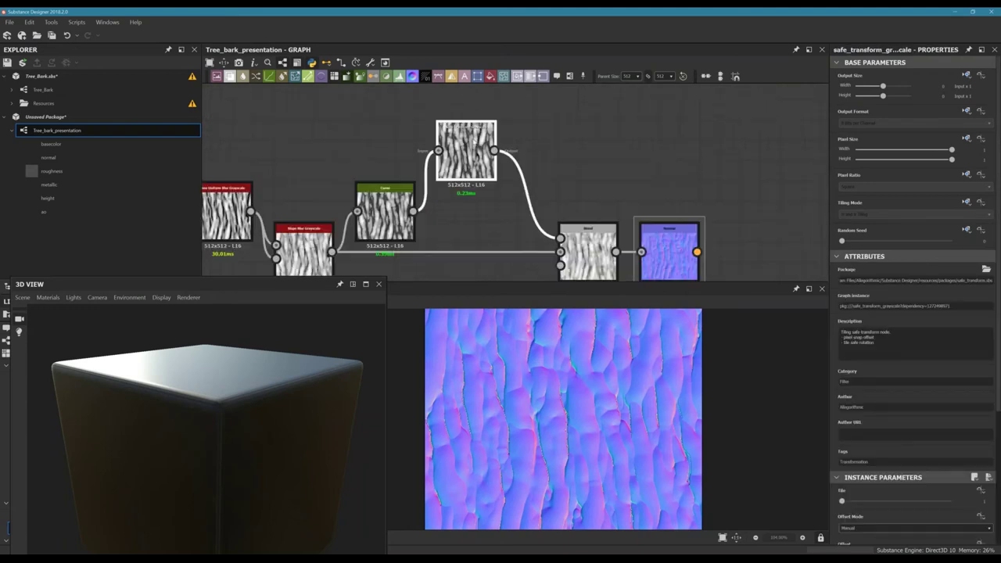
- Increase the Safe Transform Grayscale node's horizontal offset to about 0.5
scroll(558, 123, "down", 2)
scroll(901, 451, "down", 3)
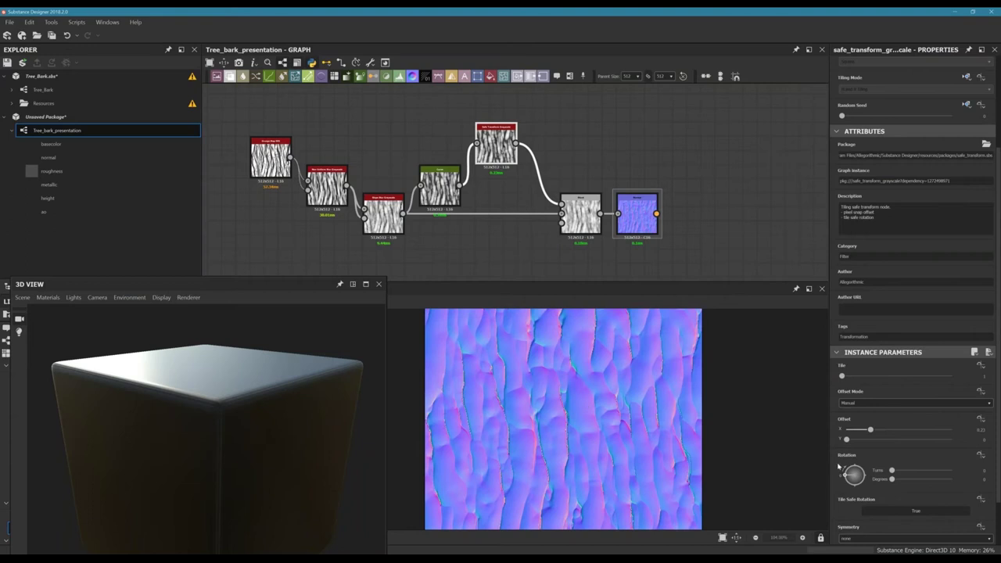
left_click_drag(869, 431, 897, 430)
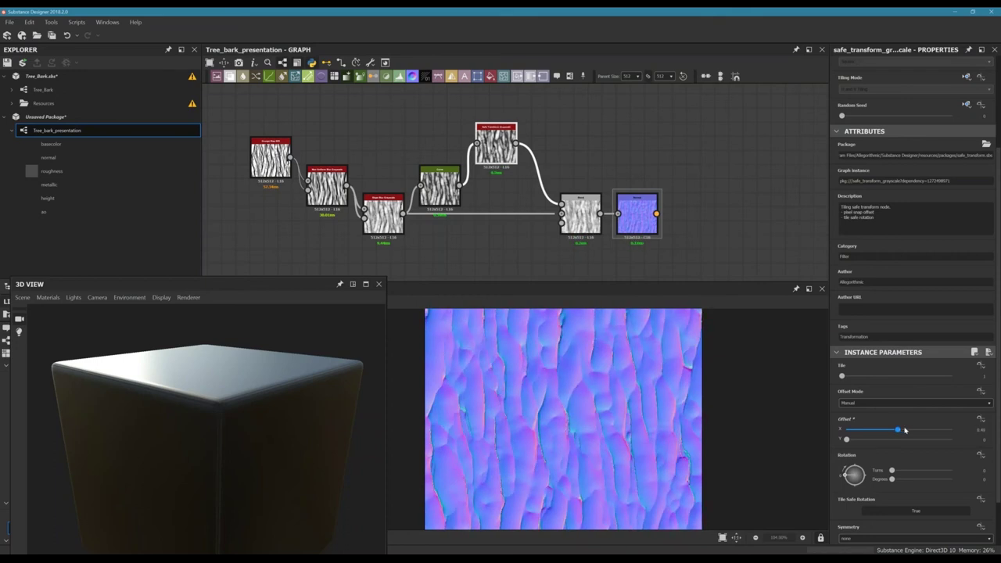
- Move the Curve node's lower control point to about 0.45 horizontally and 0.26 vertically, with longer tangent handles
middle_click_drag(521, 187, 588, 193)
double_click(507, 186)
mouse_move(507, 142)
middle_mouse_down()
mouse_move(510, 122)
mouse_move(518, 157)
middle_mouse_up()
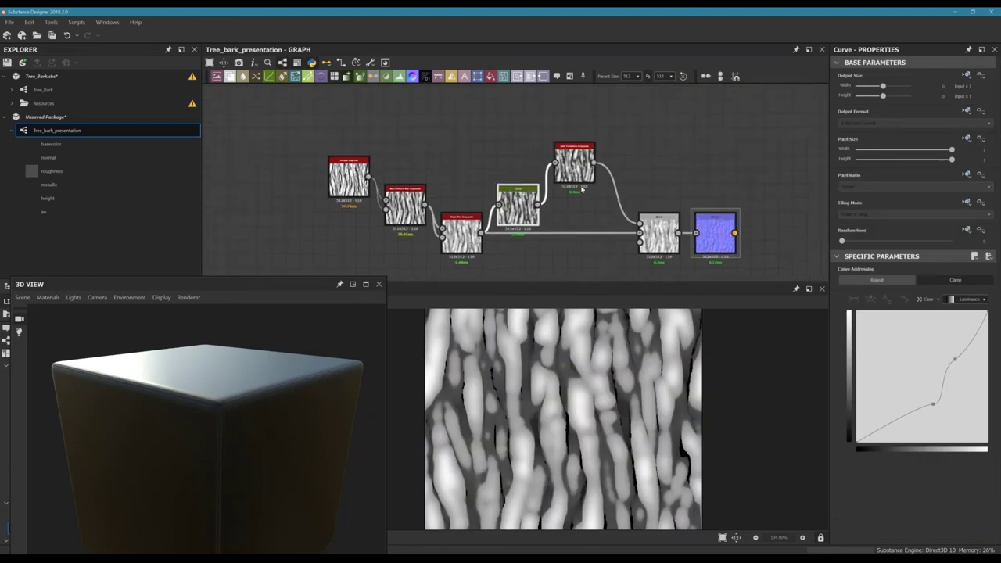
scroll(584, 187, "up", 3)
scroll(584, 188, "down", 2)
middle_click_drag(551, 211, 604, 182)
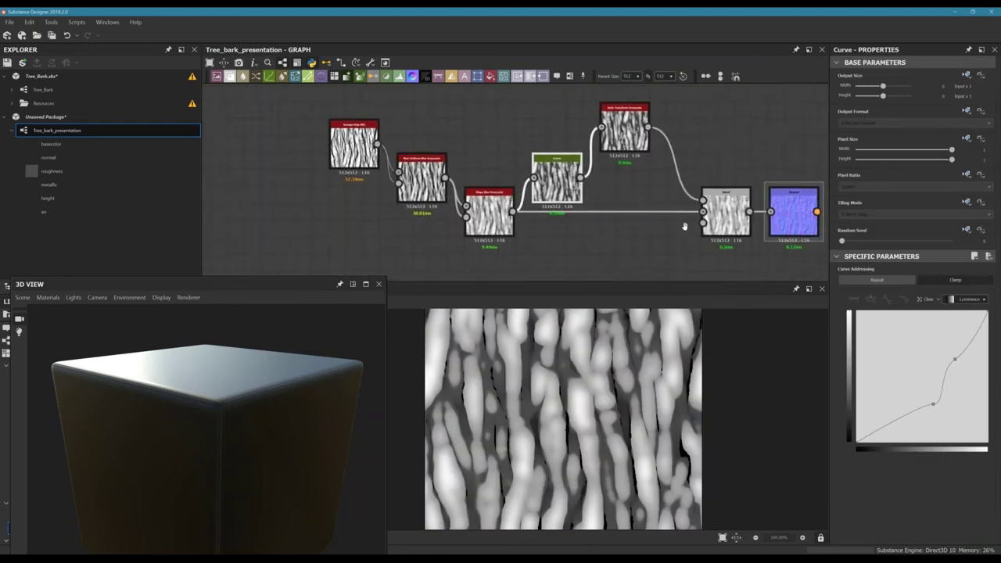
middle_click_drag(677, 255, 574, 218)
left_click(933, 404)
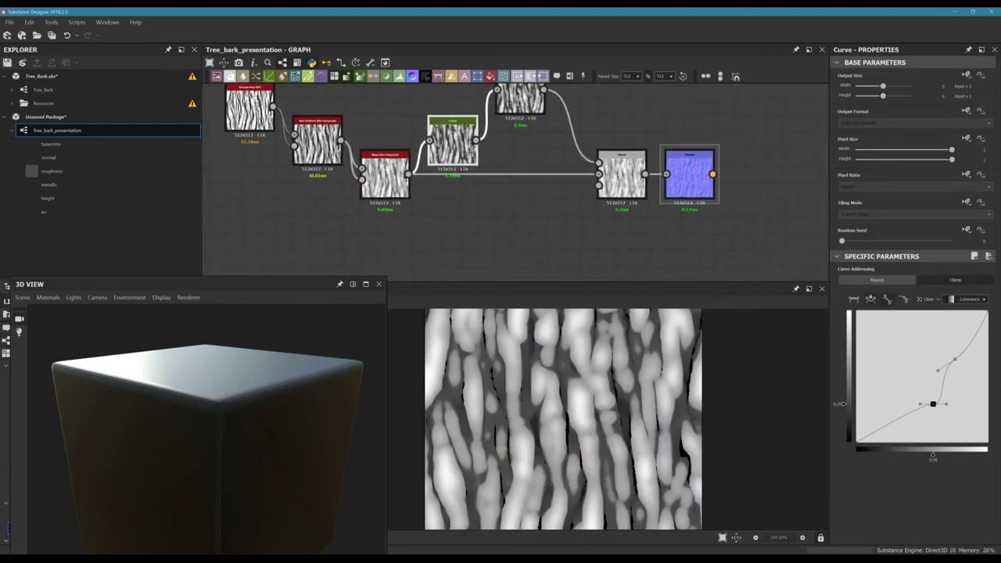
left_click_drag(932, 403, 889, 409)
- Rewire the Normal node so it takes the Curve node's output directly, and place it below the Curve node
left_click_drag(684, 177, 668, 254)
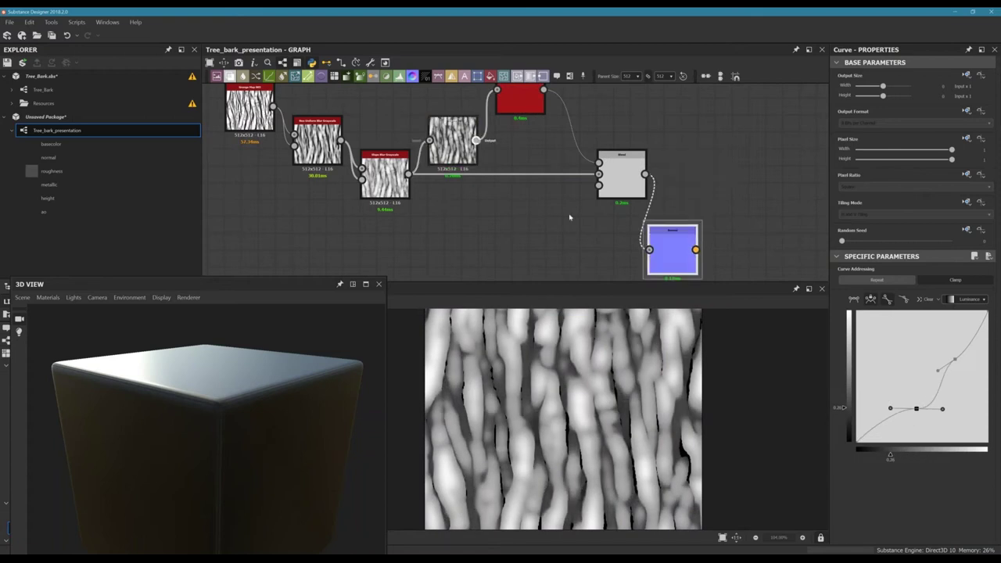
middle_click_drag(569, 217, 552, 173)
left_click_drag(608, 198, 526, 165)
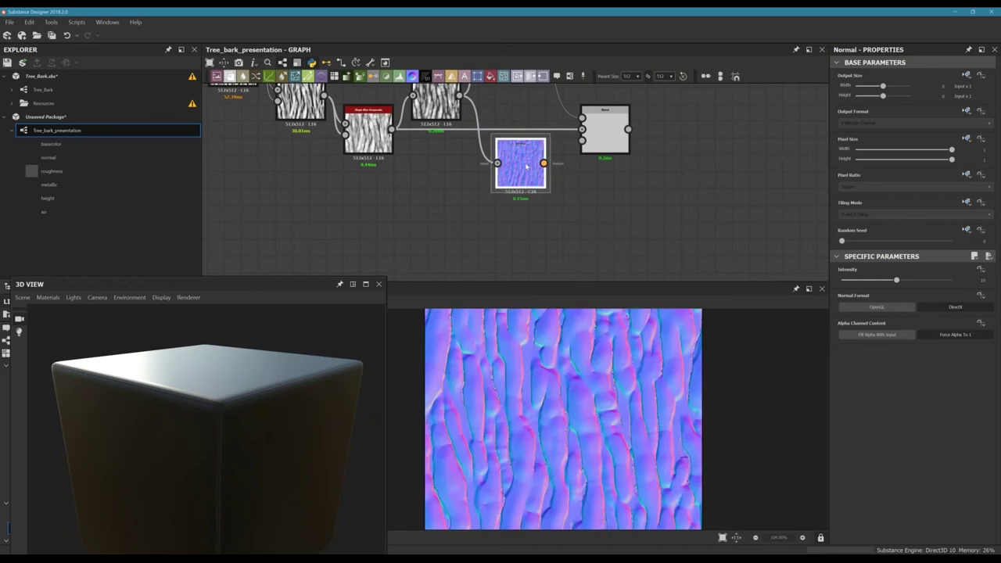
- Spread the Safe Transform, Curve, Blend and Normal nodes apart in the graph and preview the Normal node
middle_click_drag(526, 166, 565, 191)
middle_click_drag(482, 164, 493, 205)
left_click_drag(572, 228, 581, 261)
left_click_drag(663, 193, 686, 191)
scroll(687, 190, "down", 2)
left_click_drag(599, 133, 611, 94)
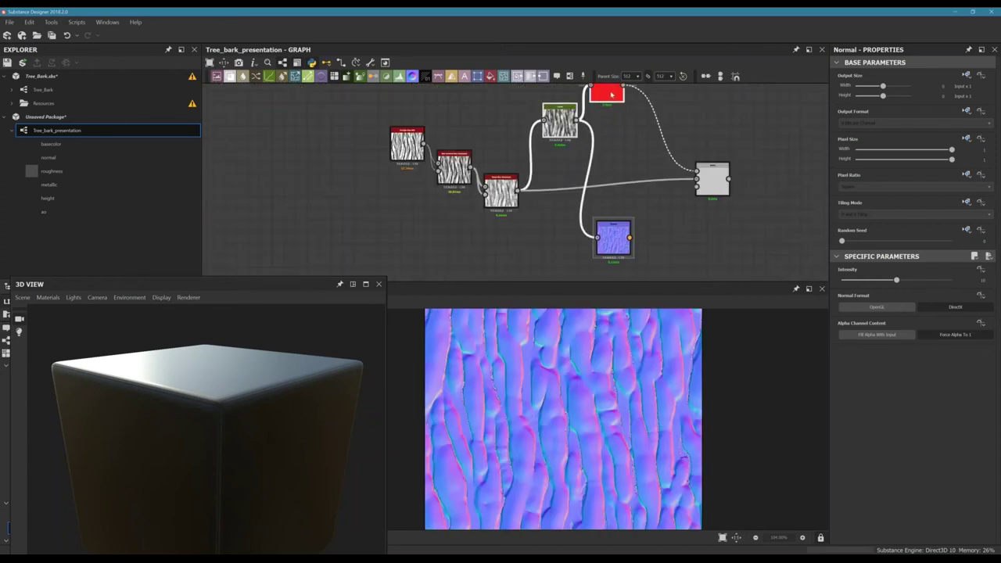
left_click_drag(560, 121, 547, 169)
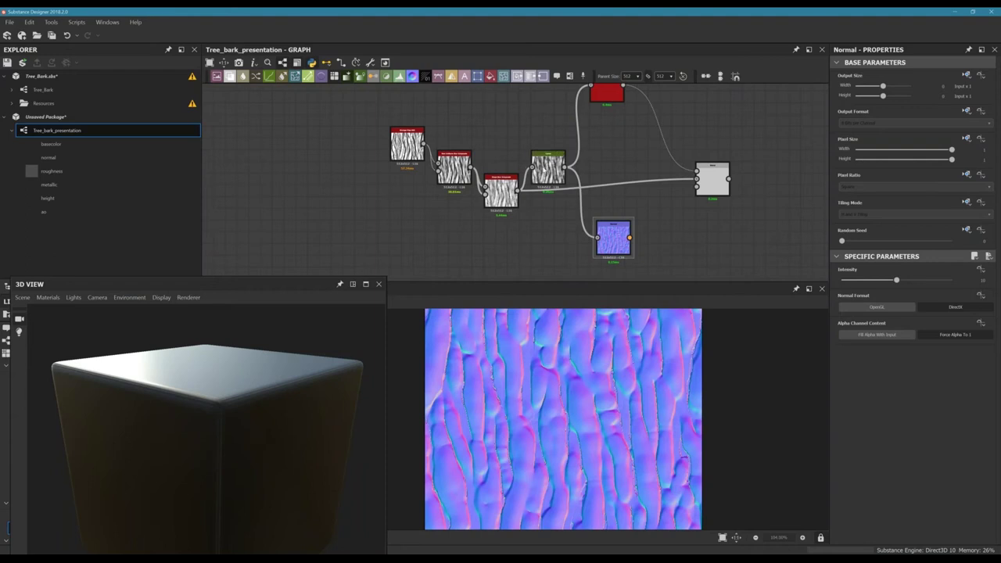
double_click(547, 166)
left_click_drag(611, 244, 604, 221)
double_click(603, 221)
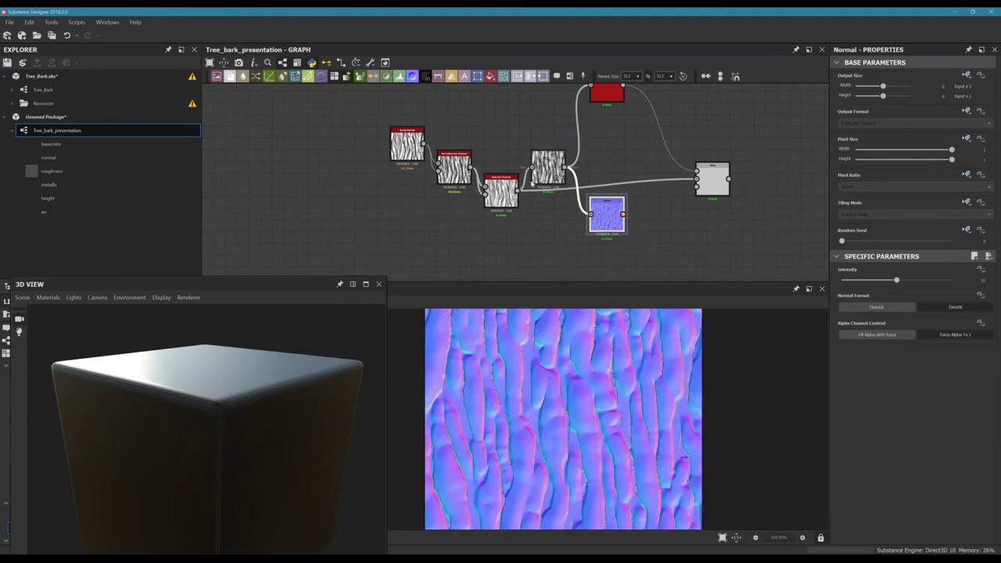
- Lower the Curve node's lower control point and pull the upper point's tangent handle to about 0.52 horizontally and 0.41 vertically
scroll(512, 173, "up", 1)
scroll(512, 174, "up", 1)
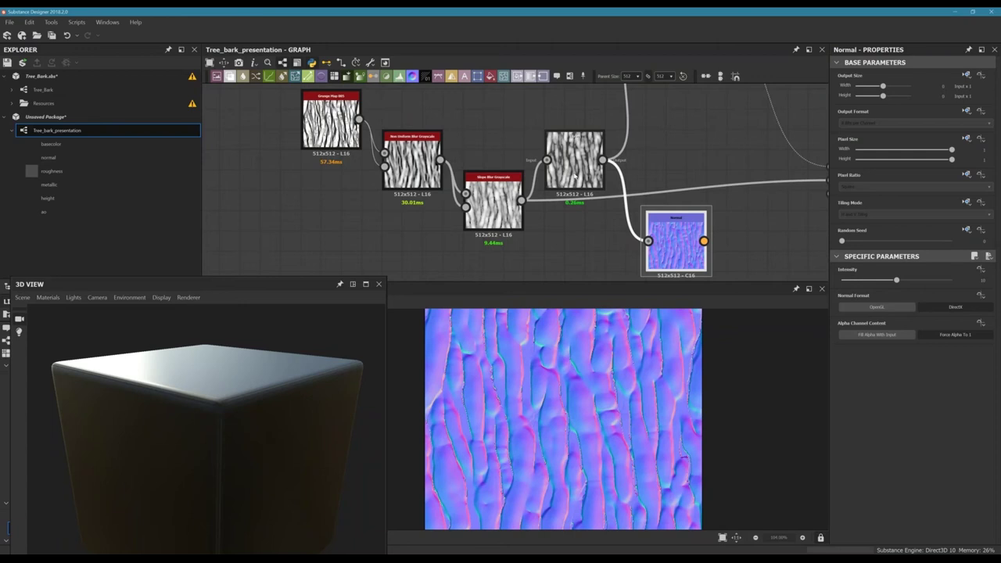
left_click_drag(574, 177, 574, 155)
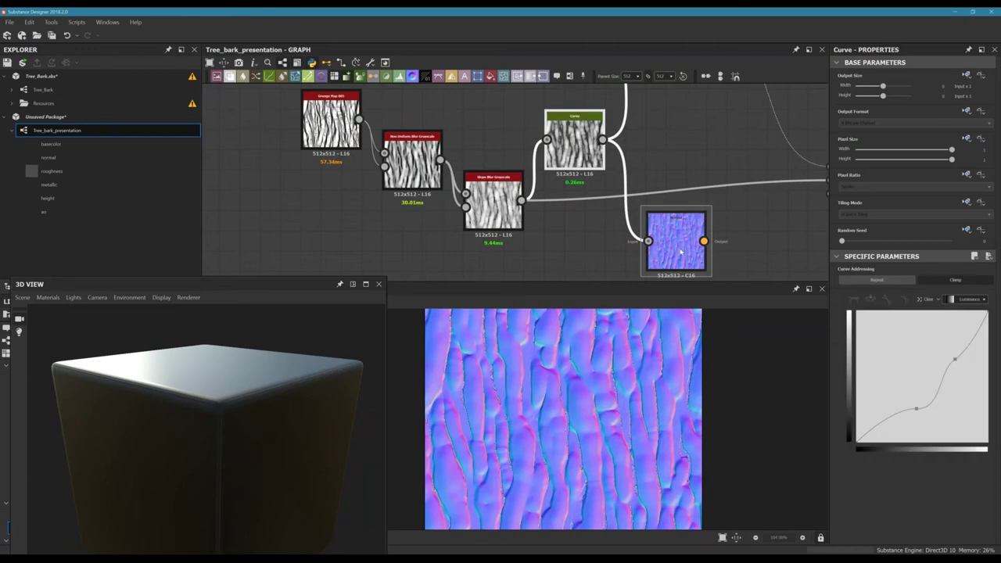
left_click(916, 407)
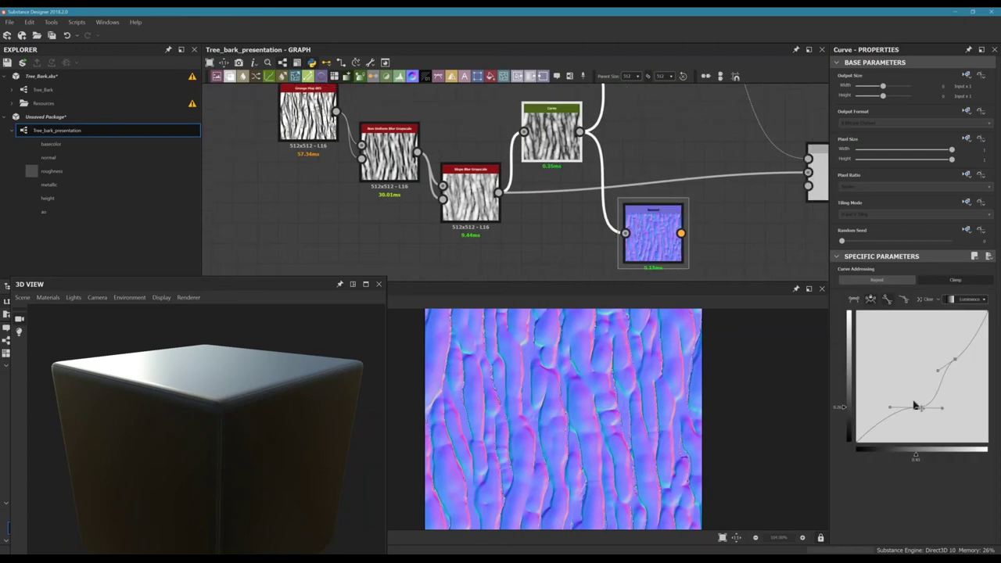
left_click_drag(916, 406, 922, 426)
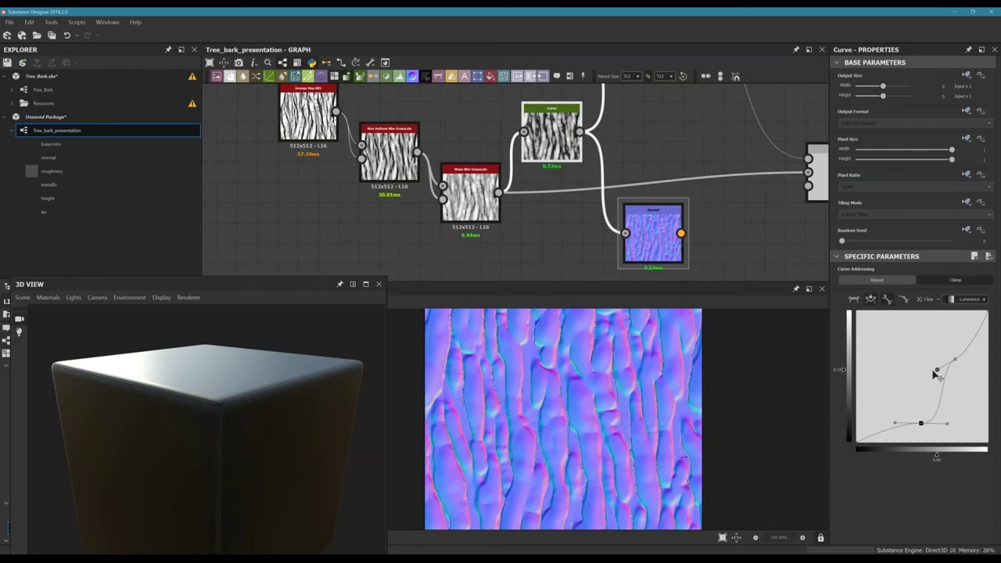
left_click_drag(938, 371, 928, 393)
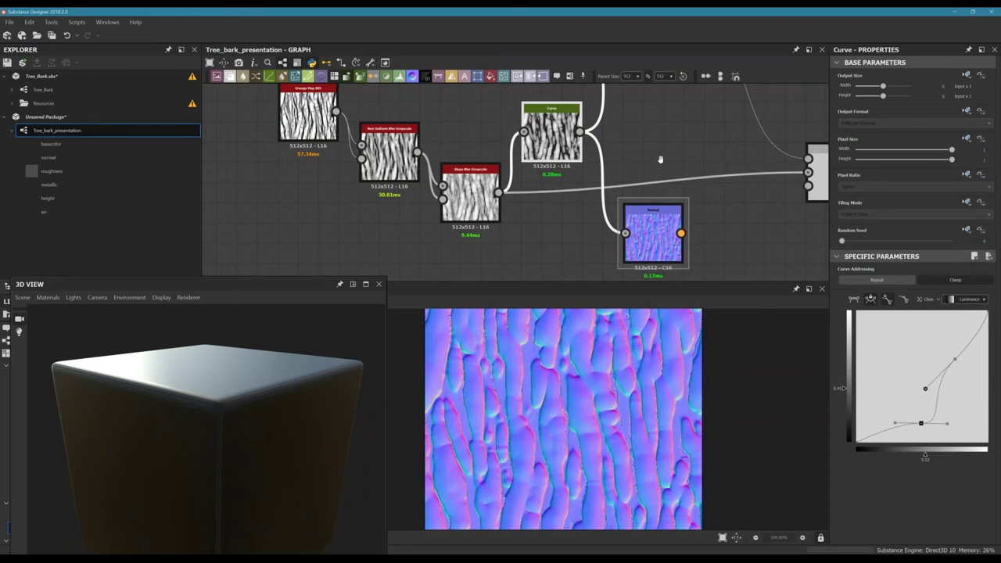
- Move the Normal node away from the Curve node to a place beneath the Blend node
middle_click_drag(662, 160, 572, 201)
scroll(596, 172, "down", 2)
scroll(574, 193, "down", 3)
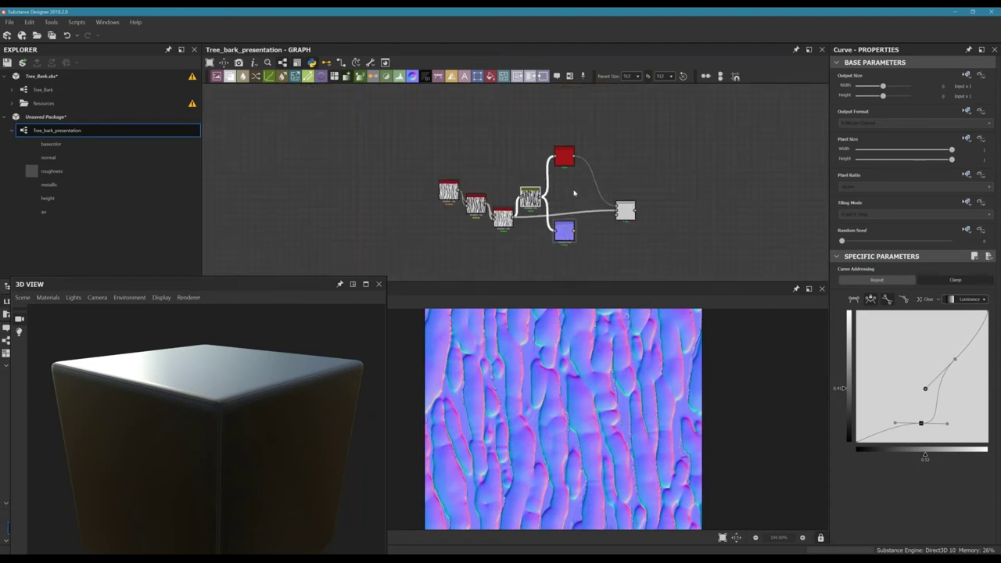
scroll(568, 237, "up", 5)
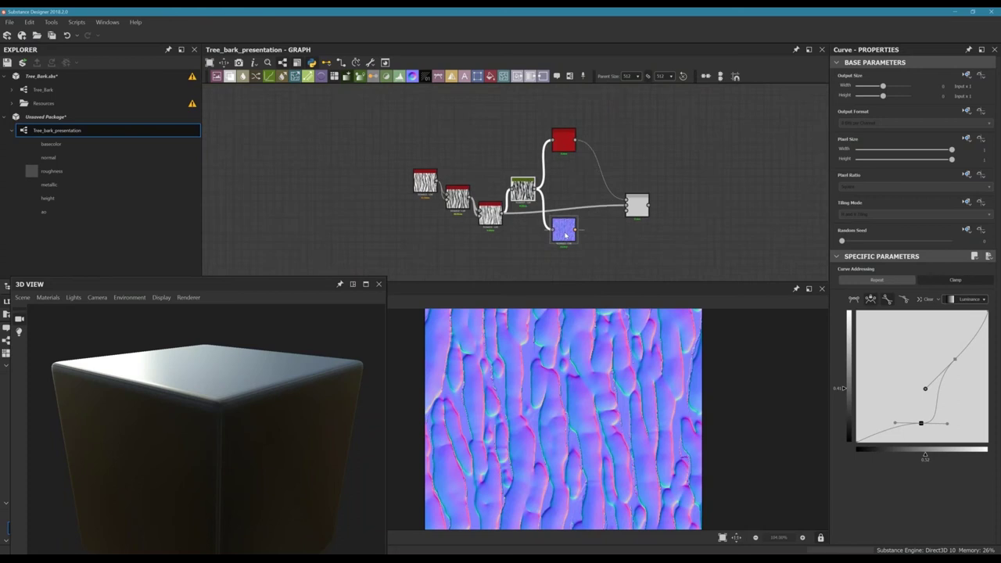
left_click_drag(566, 236, 620, 251)
middle_click_drag(548, 228, 484, 218)
scroll(492, 225, "down", 3)
left_click_drag(535, 233, 605, 233)
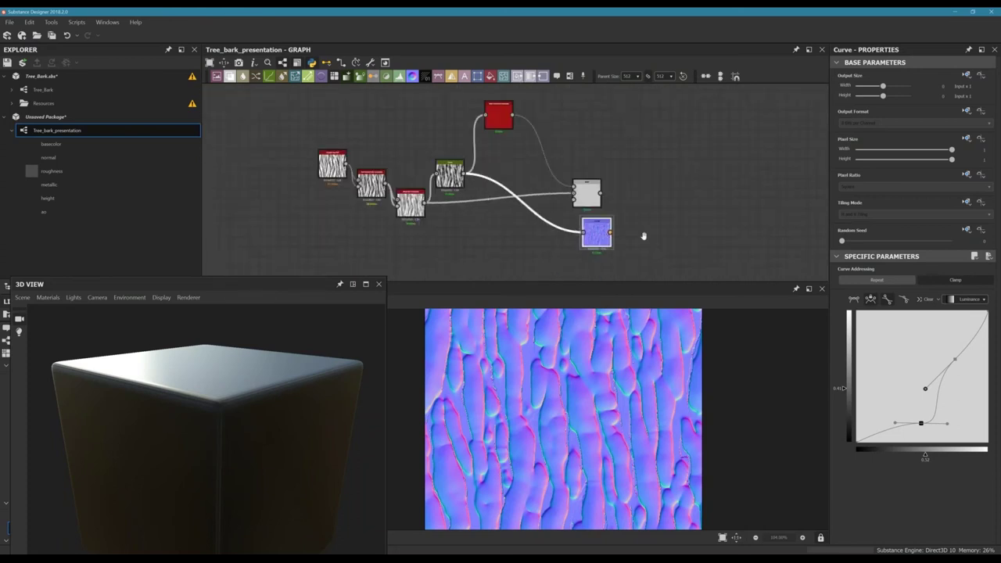
- Align the Blend and Normal nodes in one vertical column
middle_click_drag(643, 237, 704, 253)
left_click_drag(658, 247, 645, 247)
mouse_move(647, 210)
left_mouse_down()
mouse_move(614, 212)
mouse_move(643, 207)
left_mouse_up()
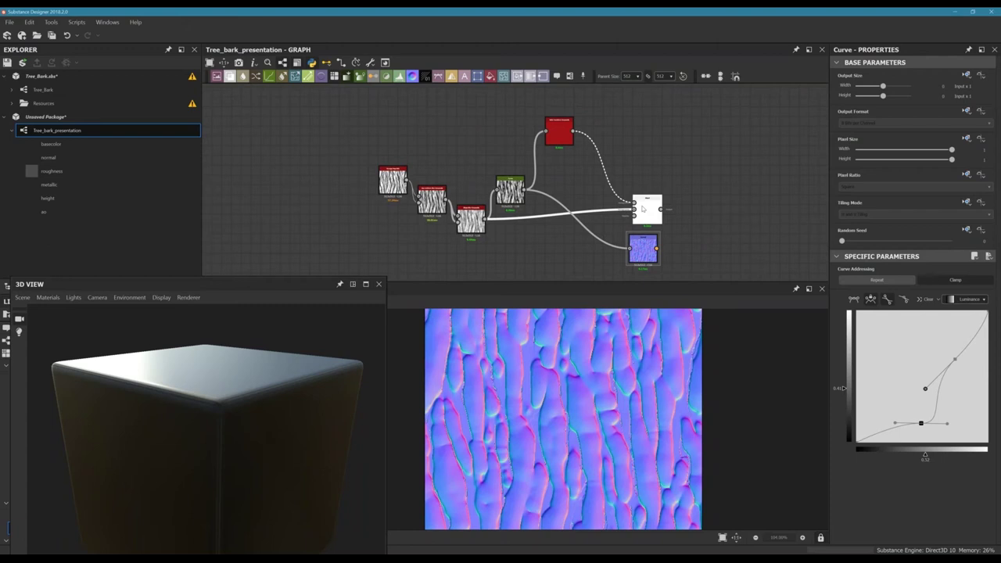
left_click_drag(643, 243, 638, 243)
left_click_drag(657, 204, 648, 209)
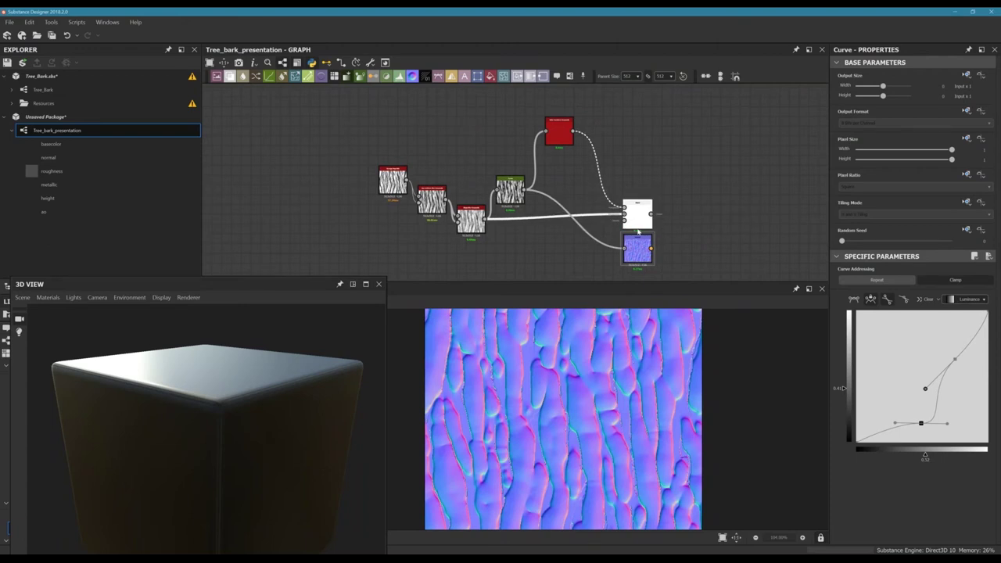
left_click(558, 170)
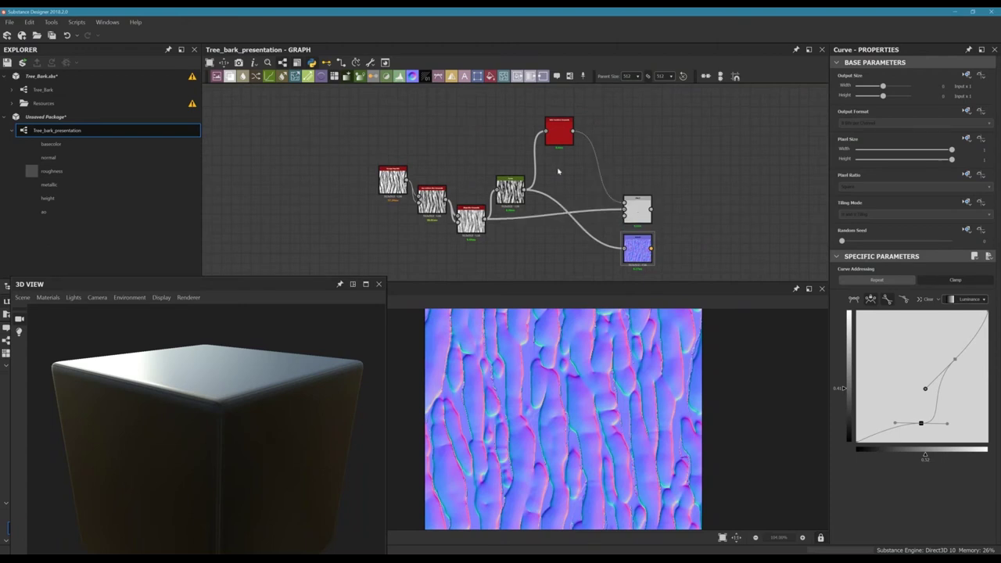
- Preview the outputs of the Safe Transform Grayscale node and the Blend node
scroll(586, 166, "up", 3)
scroll(620, 161, "down", 1)
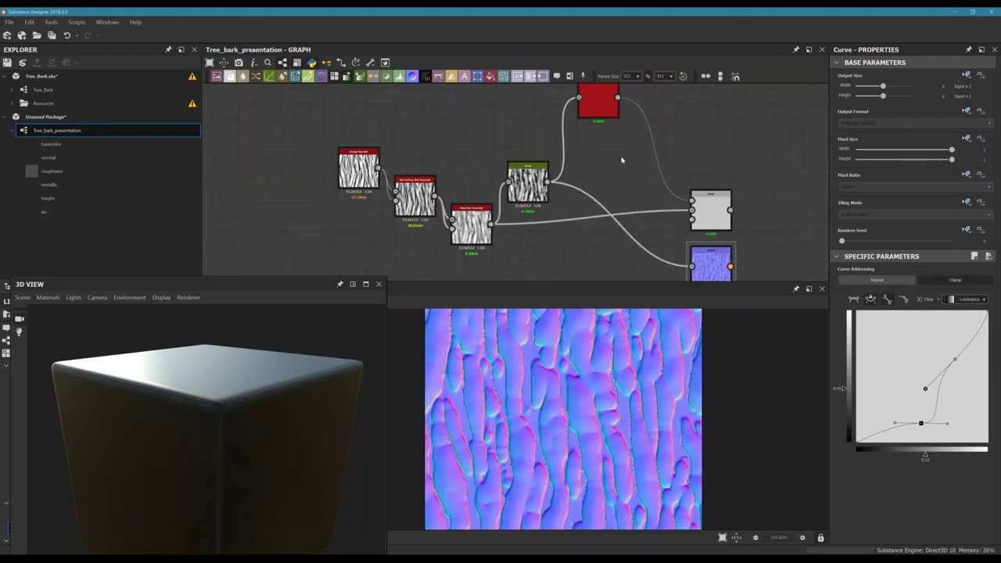
double_click(603, 117)
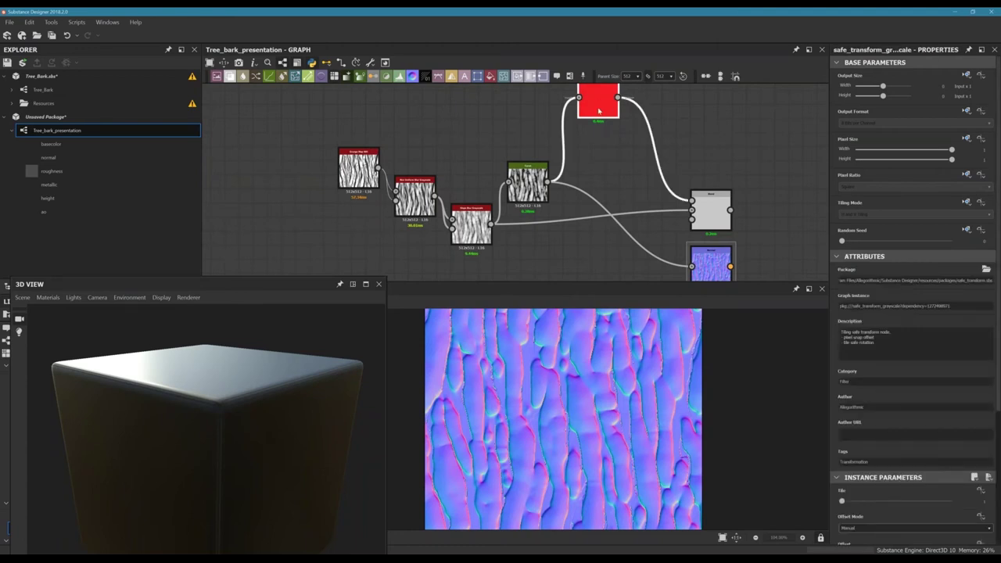
left_click(698, 205)
double_click(698, 205)
- Move the Normal node clear of the Blend node and connect the Blend output to the Normal input
middle_click_drag(641, 147, 573, 102)
left_click_drag(655, 225, 726, 226)
middle_click_drag(681, 218, 640, 215)
double_click(682, 222)
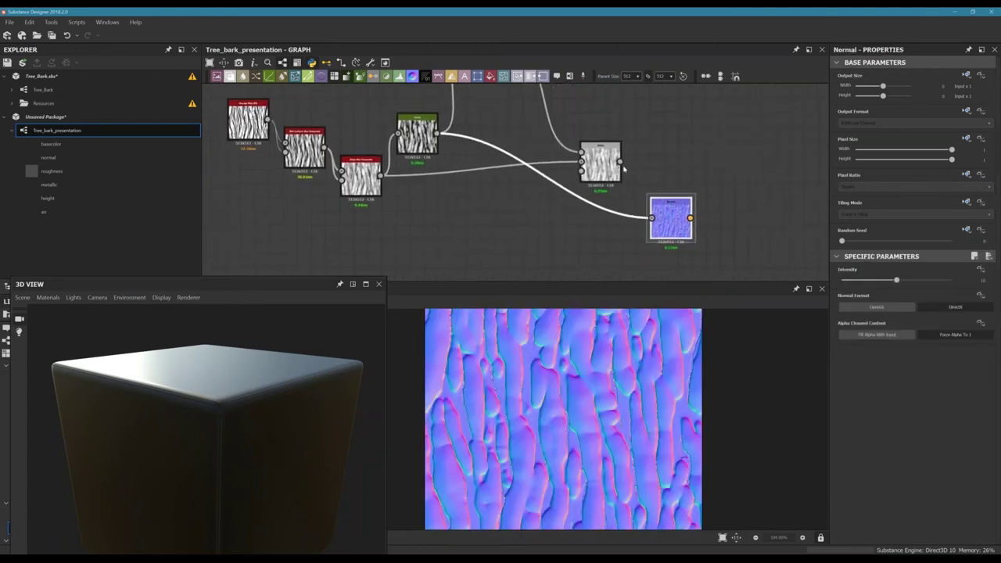
left_click_drag(620, 162, 653, 228)
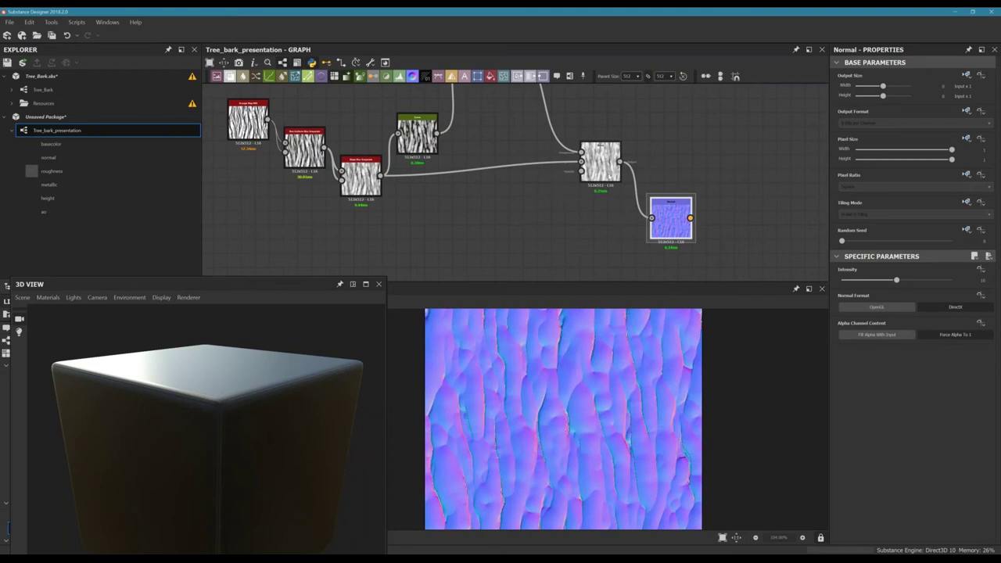
- Shift the Blend node closer to the Normal node's level and review its blending modes, keeping Max (Lighten)
left_click_drag(600, 156, 586, 178)
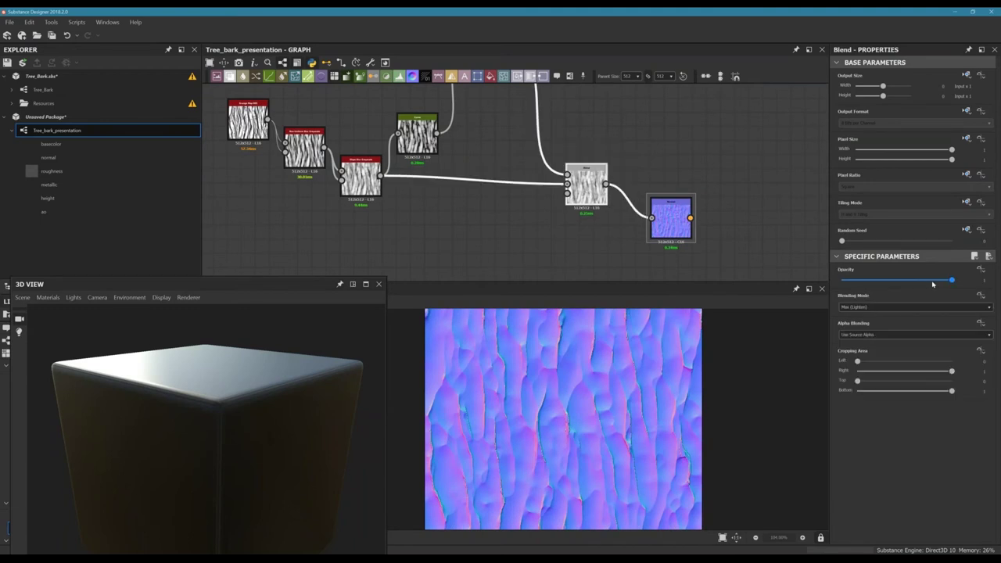
left_click(864, 310)
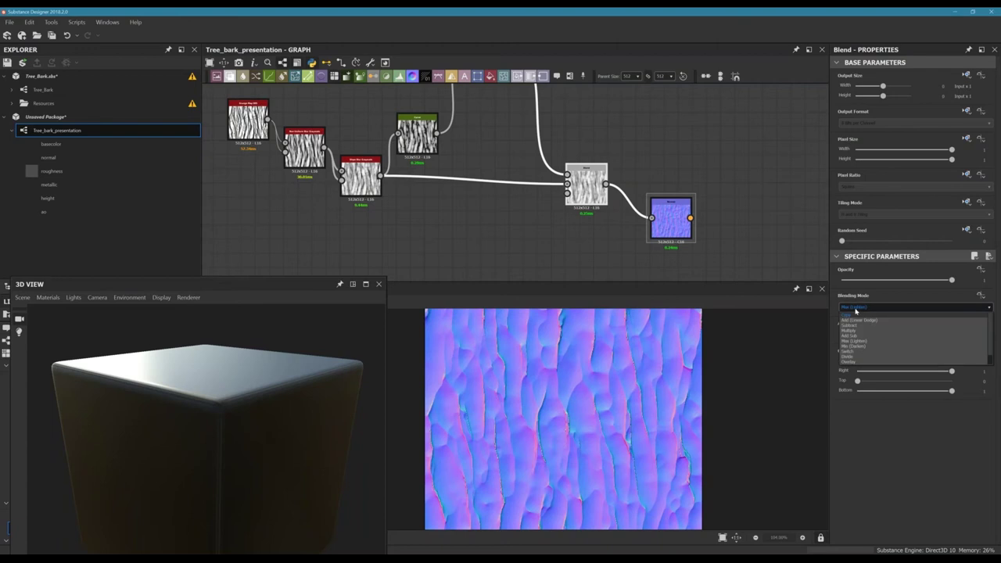
left_click(857, 311)
scroll(577, 147, "up", 3)
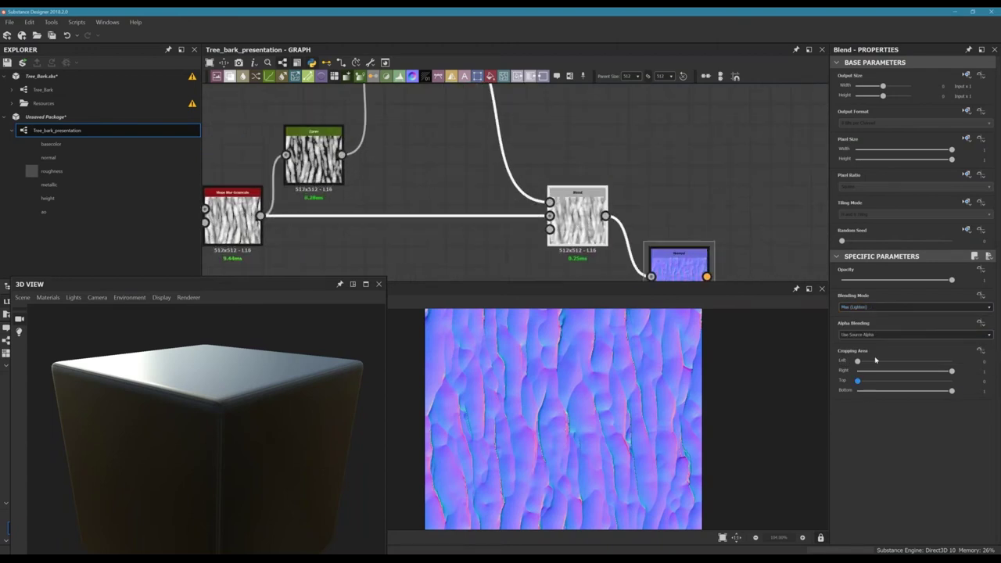
scroll(544, 149, "down", 5)
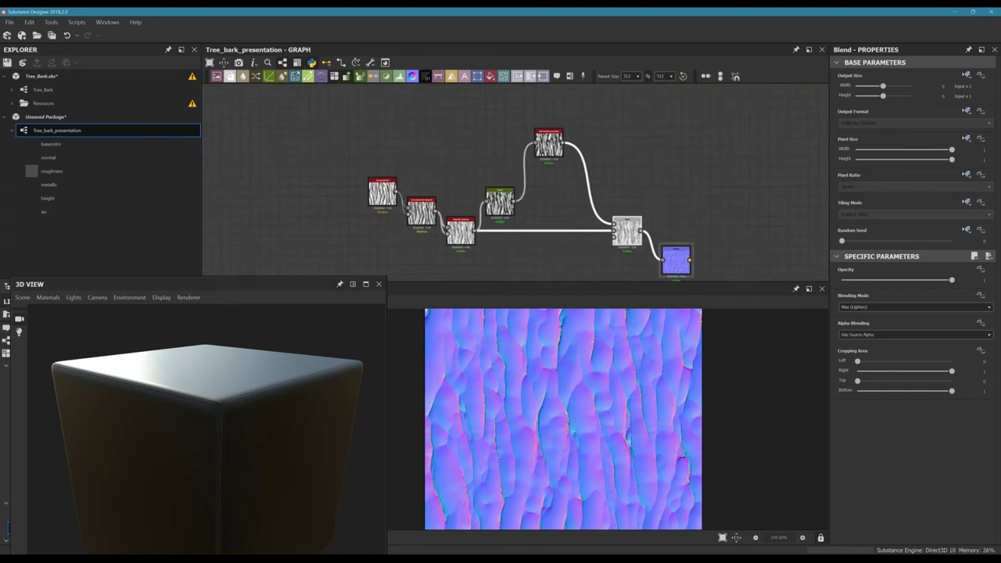
- Move the Curve node higher in the graph, closer to the Safe Transform Grayscale node
scroll(541, 185, "up", 4)
left_click_drag(490, 183, 491, 166)
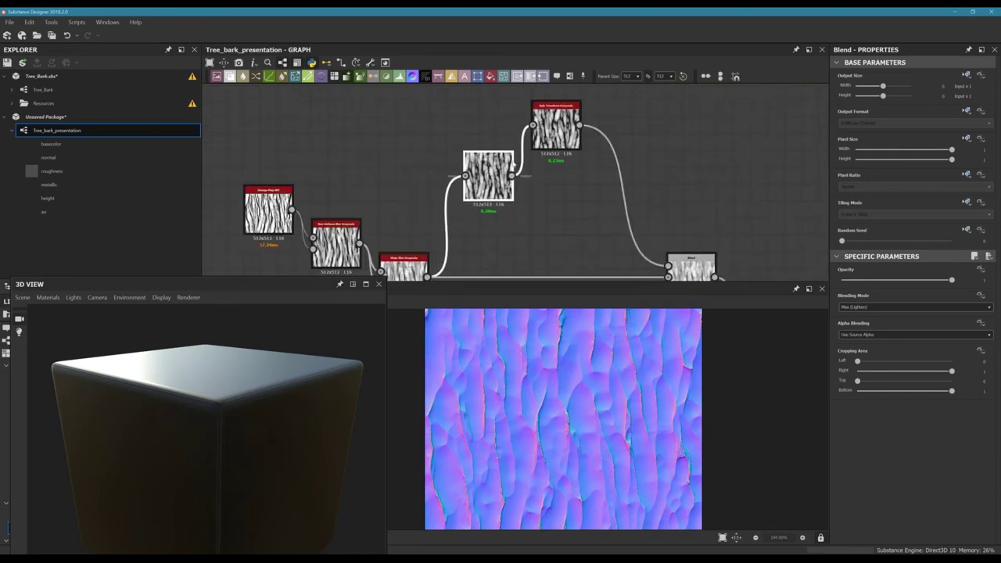
scroll(552, 156, "down", 3)
middle_click_drag(556, 159, 535, 150)
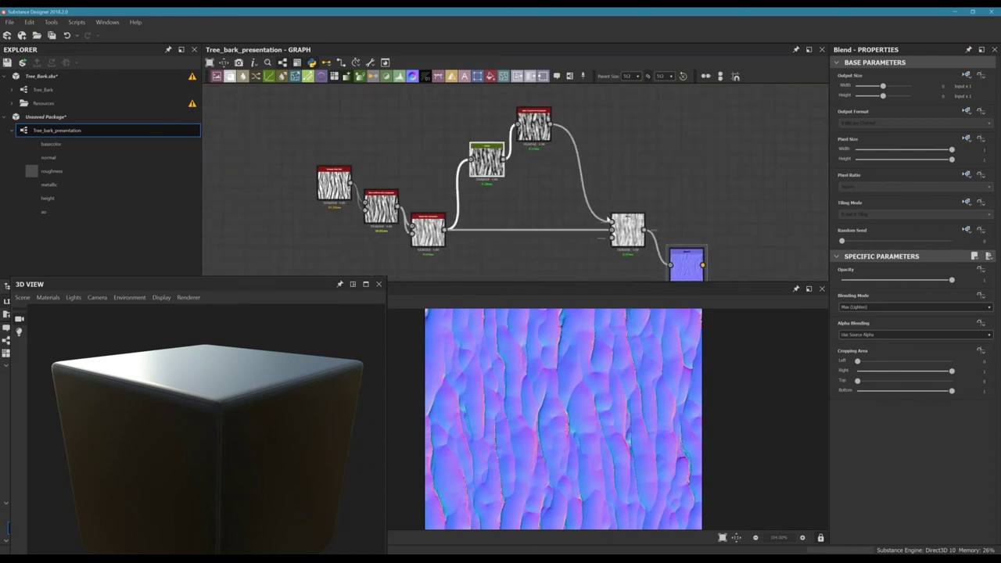
- Move the Normal node farther from the Blend node and raise the Blend node to make room between them
scroll(652, 227, "up", 3)
scroll(452, 211, "down", 3)
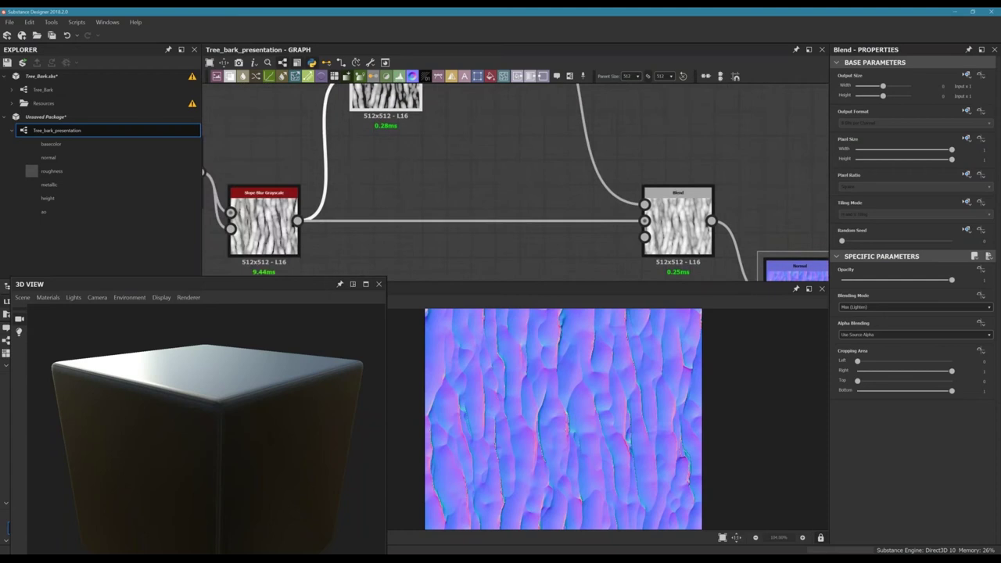
middle_click_drag(452, 211, 513, 203)
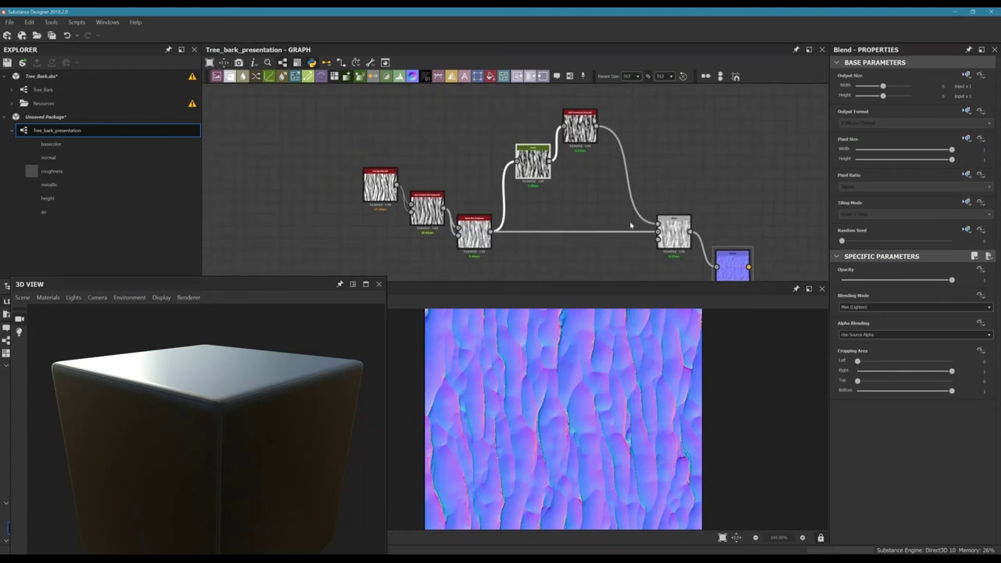
middle_click_drag(726, 272, 663, 246)
left_click_drag(664, 245, 727, 212)
left_click_drag(600, 226, 595, 169)
key("space")
type("hei")
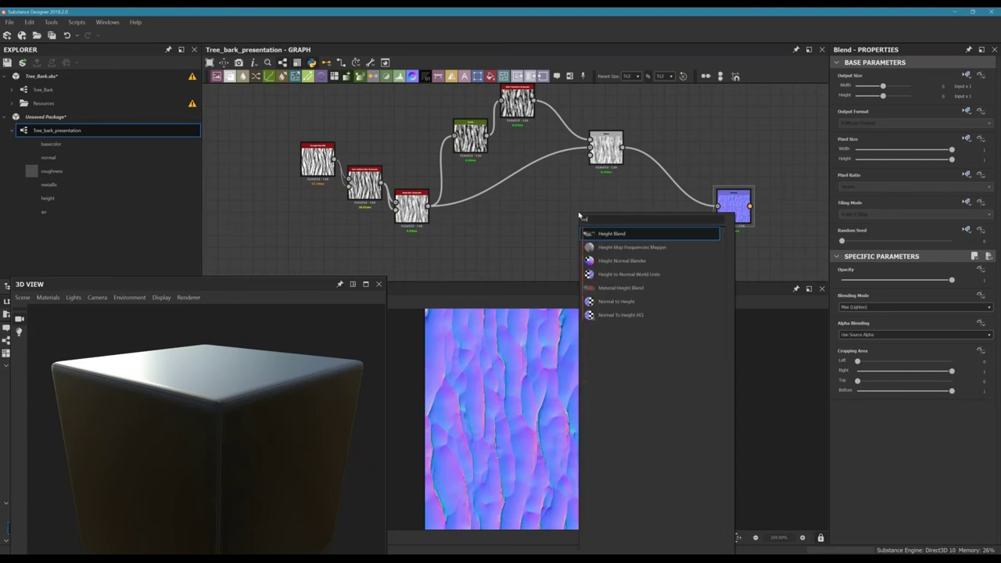
key("Escape")
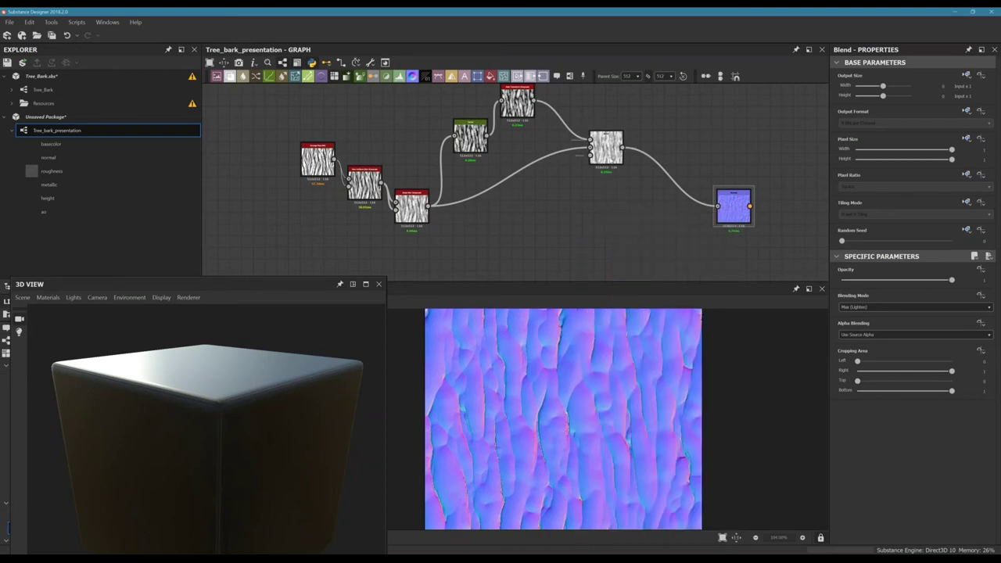
- Preview the Blend node's output and review its blending modes, keeping Max (Lighten)
double_click(609, 156)
left_click(865, 307)
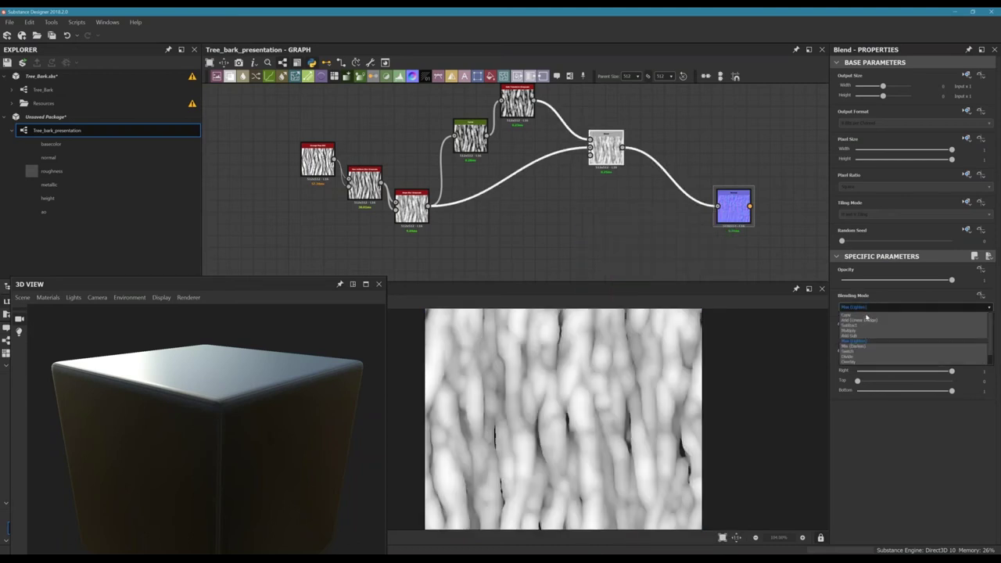
left_click(856, 342)
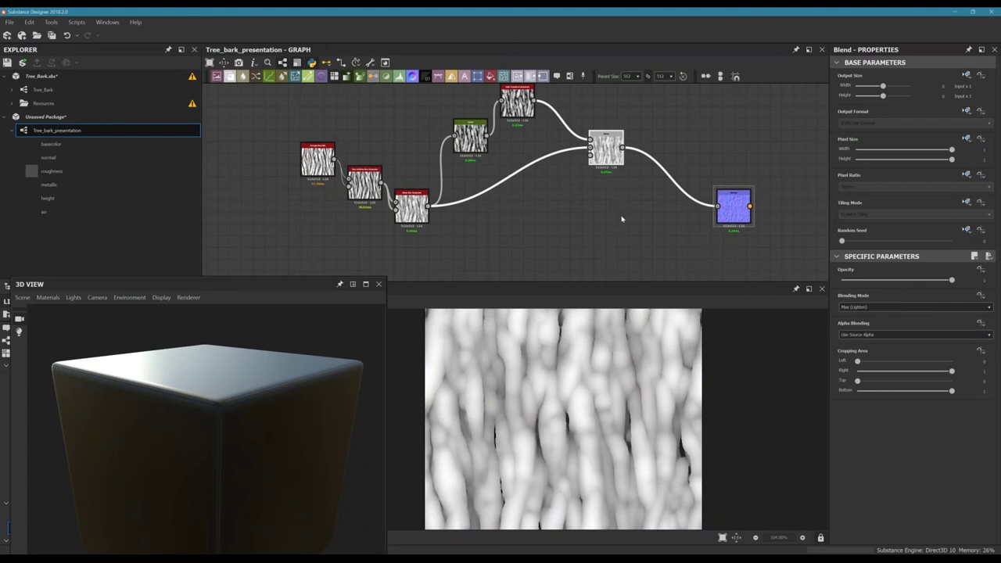
- Raise the Curve node level with the Safe Transform Grayscale node, and align the Normal node level with the repositioned Blend node
middle_click_drag(622, 219, 581, 233)
left_click_drag(564, 164, 539, 140)
middle_click_drag(457, 143, 501, 172)
left_click_drag(479, 188, 479, 151)
mouse_move(591, 188)
left_mouse_down()
mouse_move(597, 234)
mouse_move(582, 224)
mouse_move(581, 201)
left_mouse_up()
left_click(583, 247)
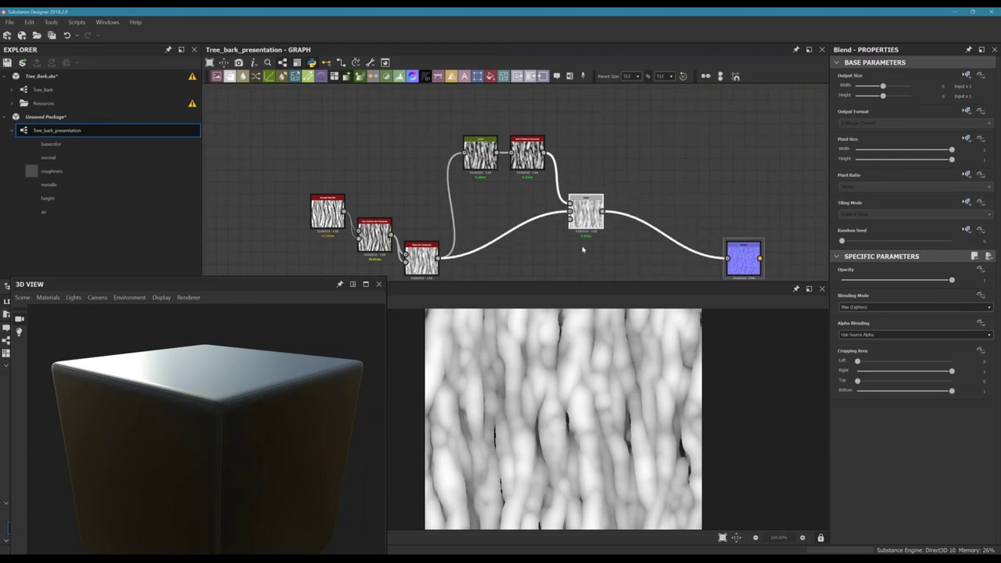
middle_click_drag(578, 237, 517, 205)
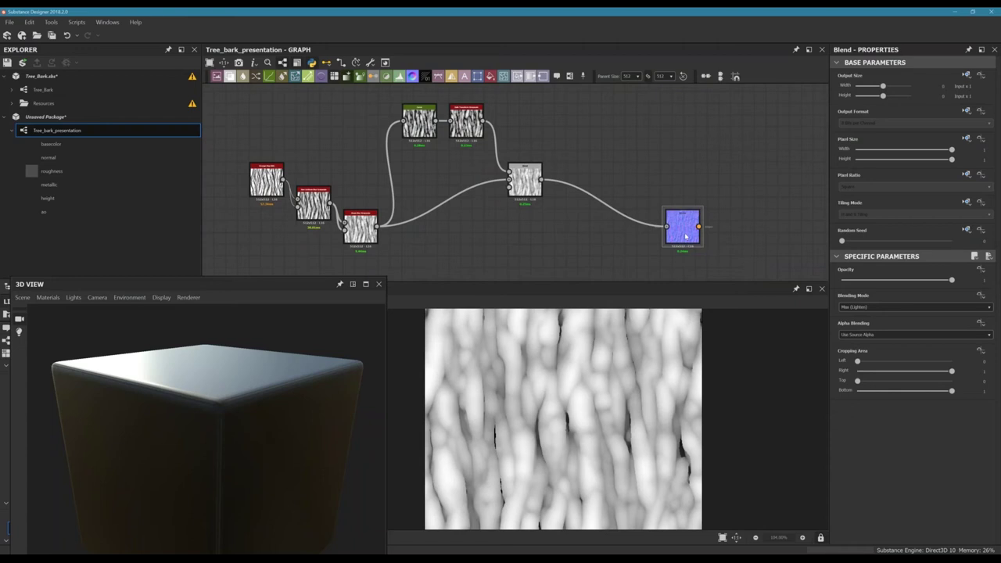
left_click_drag(685, 236, 680, 190)
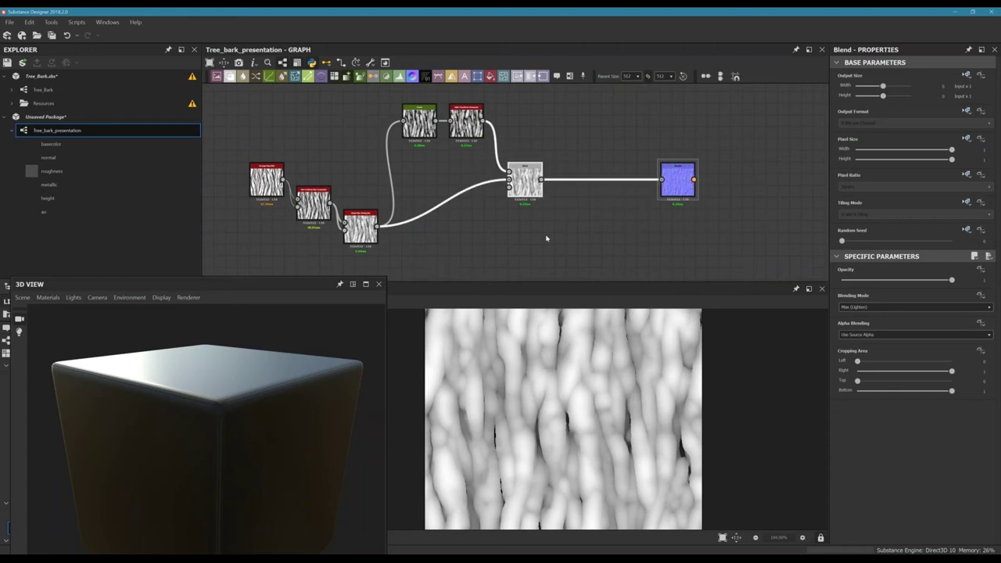
key("space")
type("height")
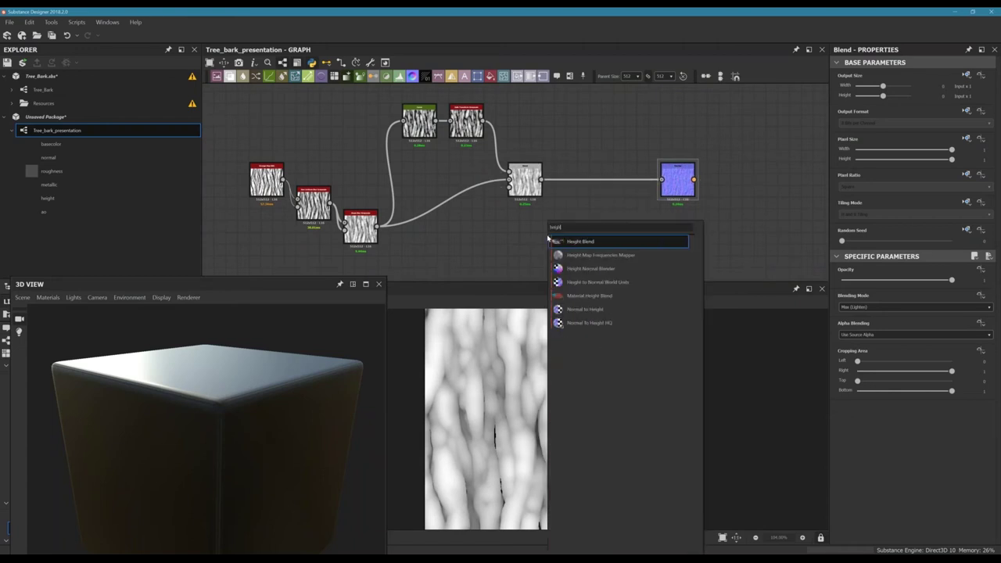
left_click(569, 200)
- Preview the Safe Transform Grayscale node and experiment with its Rotation, ending at about 0.11 turns
middle_click_drag(573, 205, 617, 234)
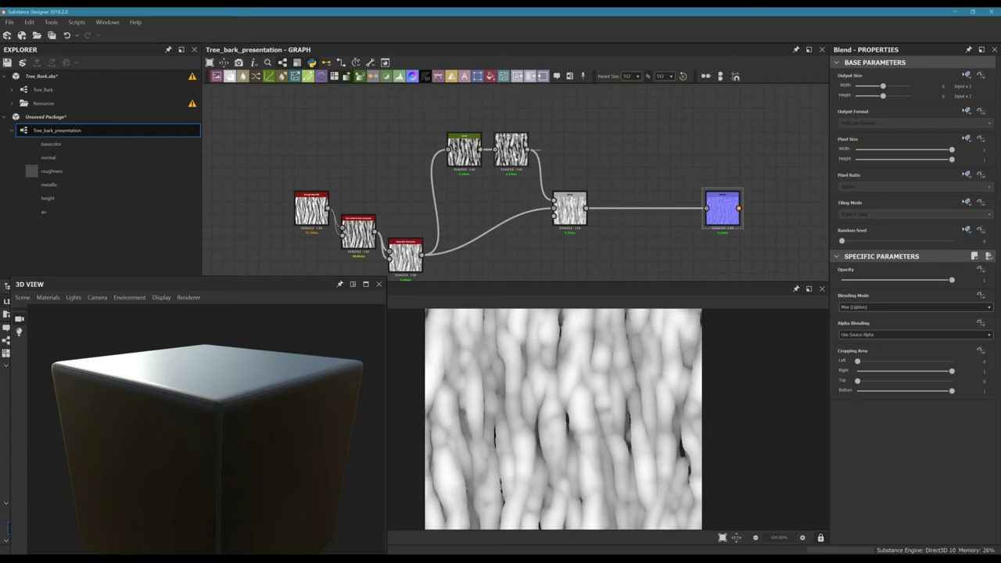
left_click(512, 155)
double_click(512, 155)
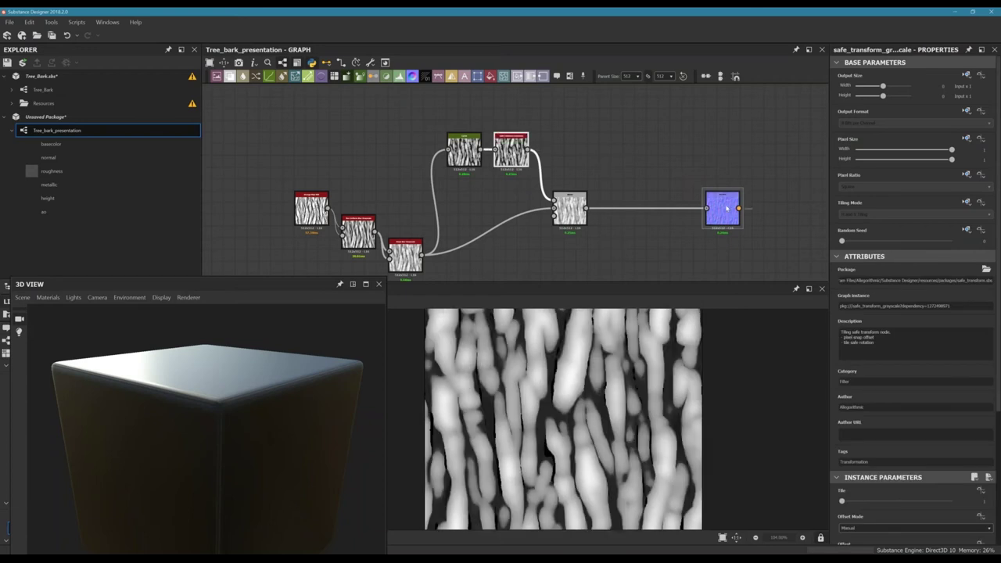
middle_click_drag(512, 159, 493, 176)
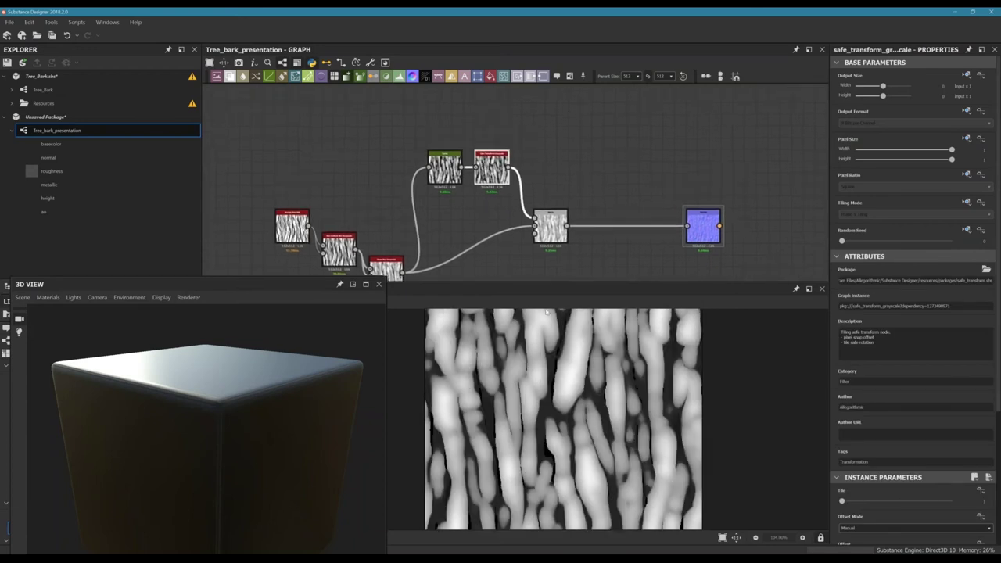
scroll(547, 420, "down", 1)
key("f")
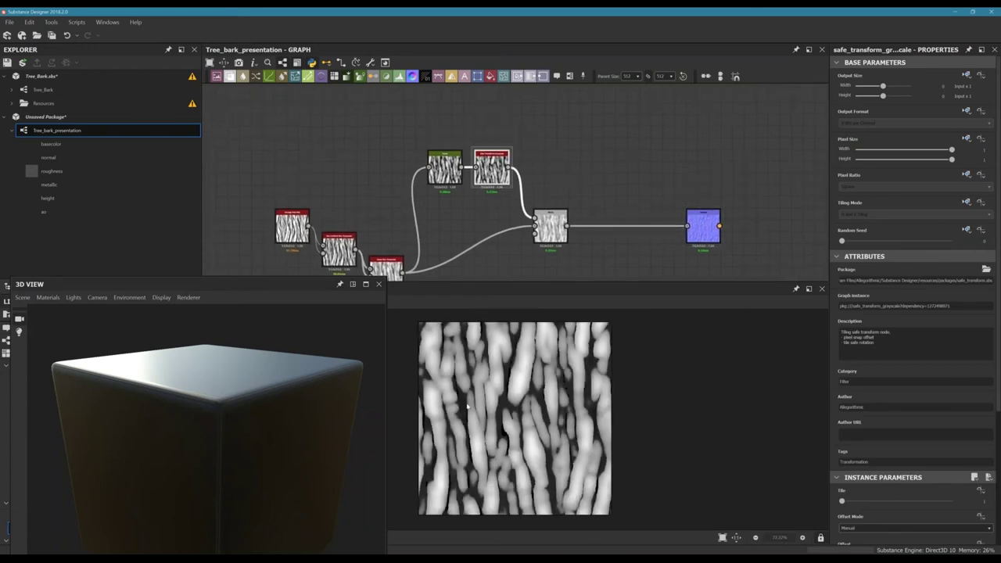
middle_click_drag(459, 189, 491, 188)
scroll(848, 444, "down", 4)
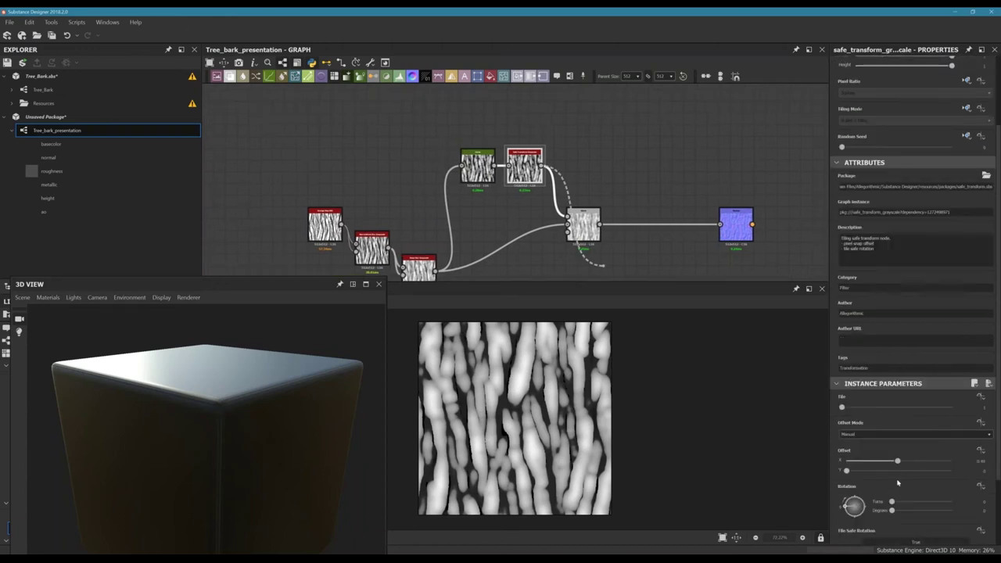
left_click_drag(848, 418, 853, 416)
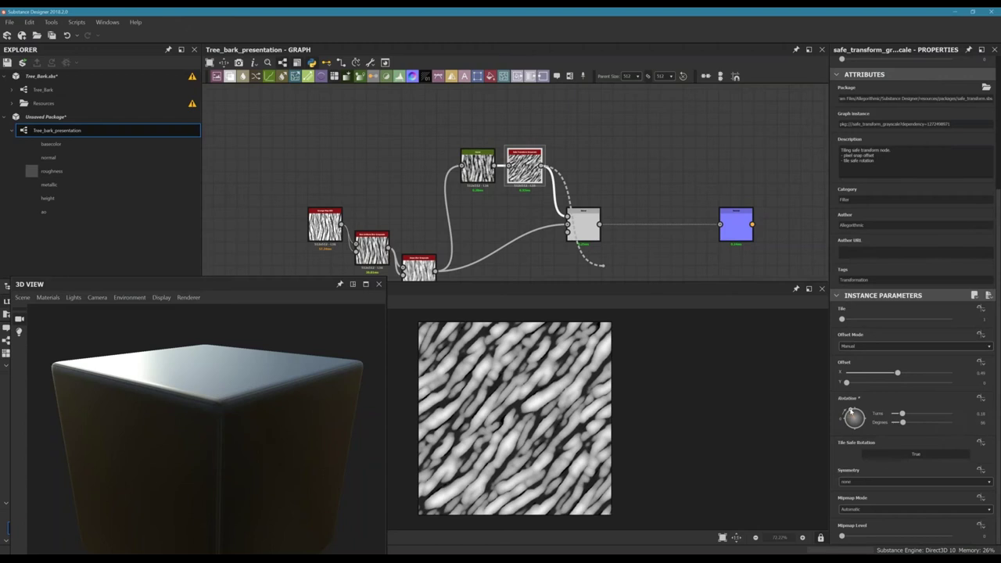
mouse_move(853, 414)
left_mouse_down()
mouse_move(863, 407)
mouse_move(847, 412)
mouse_move(853, 427)
mouse_move(845, 426)
mouse_move(855, 419)
mouse_move(847, 415)
left_mouse_up()
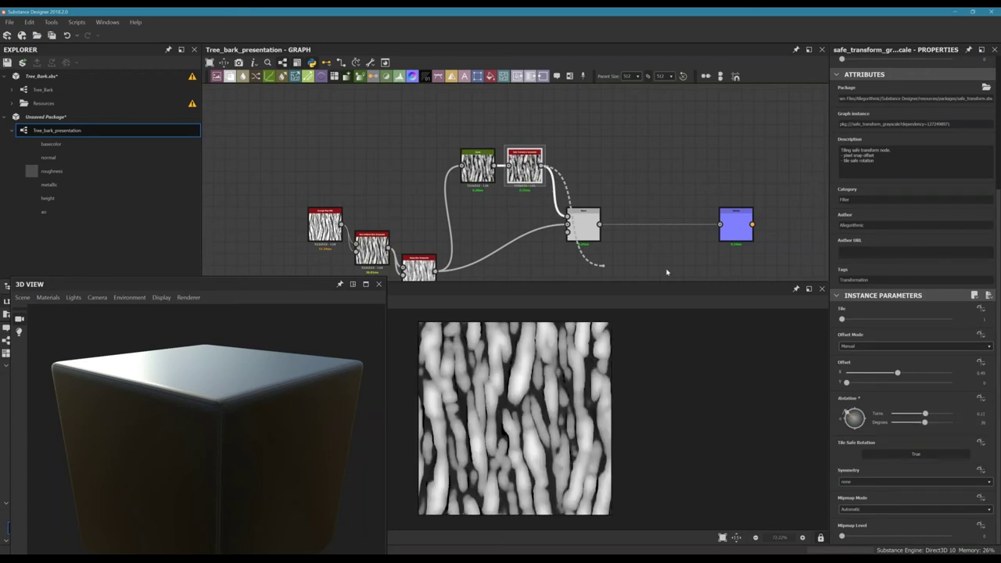
- Set the Safe Transform Grayscale node's Tile to 2
left_click(622, 161)
scroll(616, 167, "down", 3)
middle_click_drag(595, 170, 581, 166)
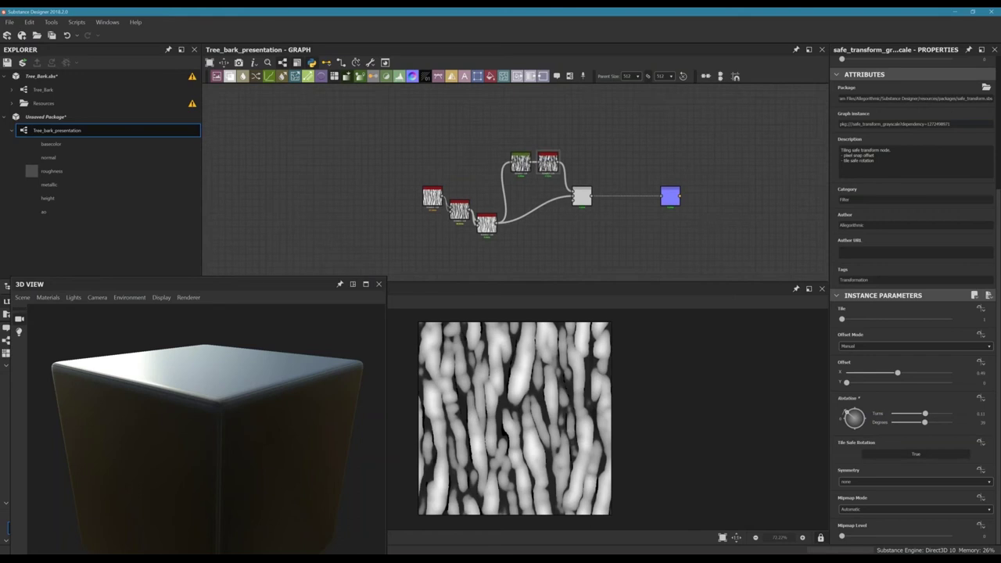
scroll(596, 197, "up", 3)
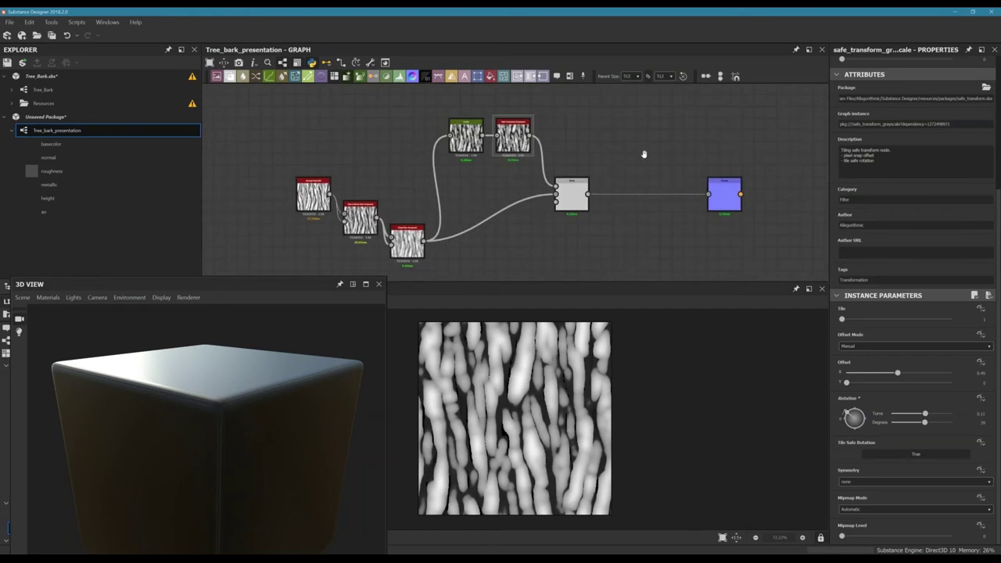
middle_click_drag(643, 154, 630, 150)
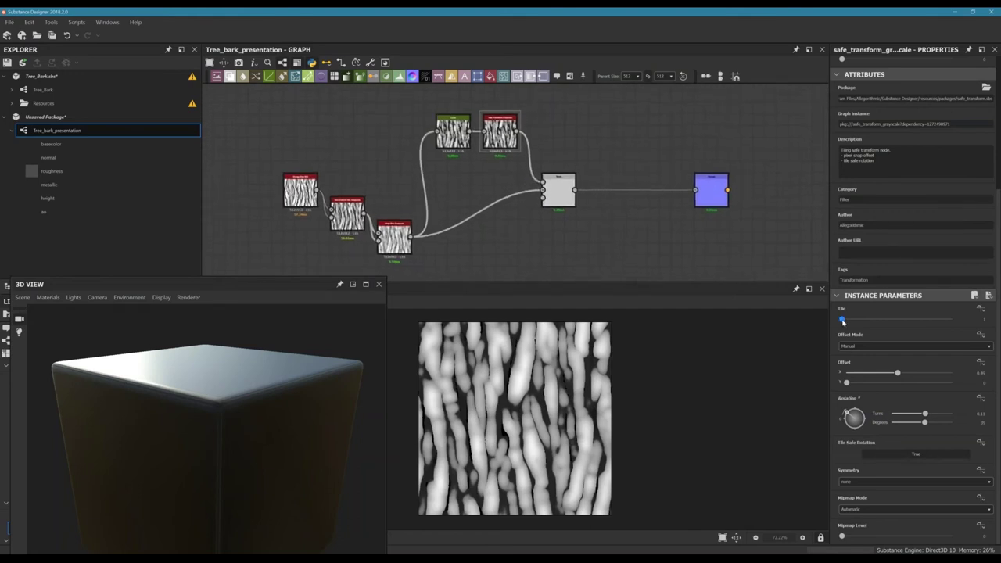
left_click_drag(841, 321, 847, 321)
- Preview the Normal node fed by the Blend node and inspect the bark detail in the normal map up close
double_click(558, 190)
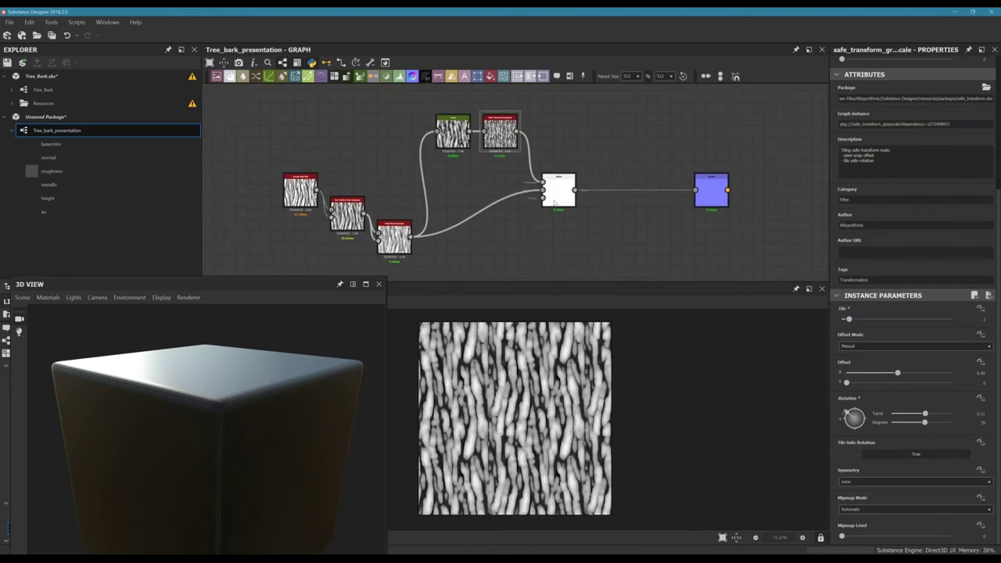
double_click(702, 195)
scroll(594, 395, "up", 4)
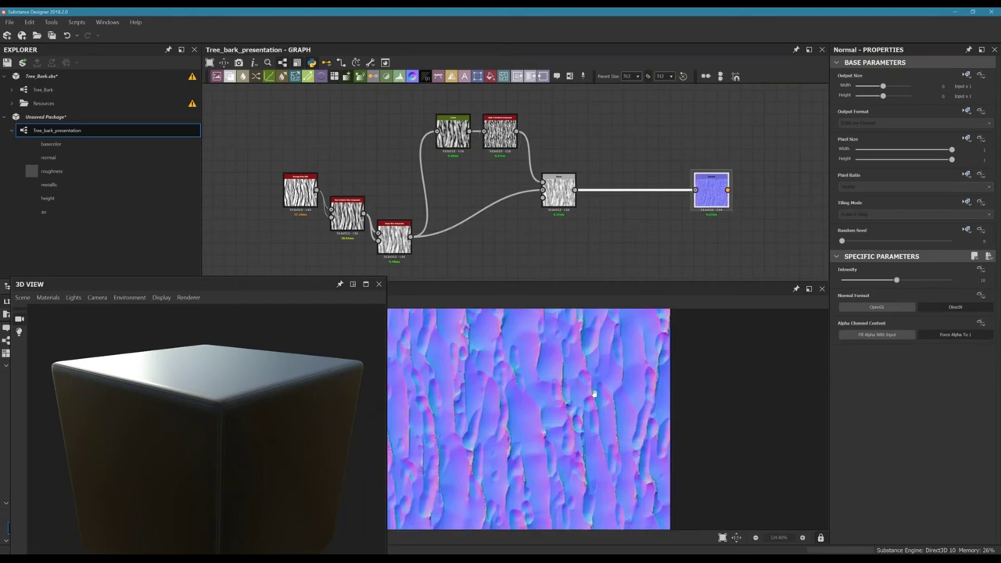
middle_click_drag(594, 395, 643, 390)
middle_click_drag(546, 386, 601, 375)
scroll(599, 376, "down", 1)
- Readjust the Tile value of the Safe Transform Grayscale node, ending at 2
left_click(503, 131)
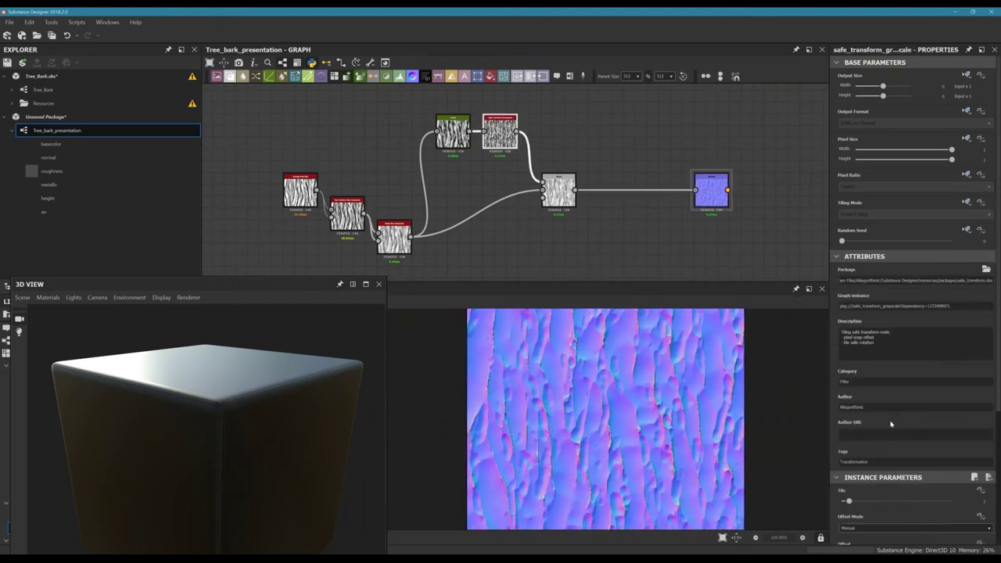
scroll(845, 470, "down", 3)
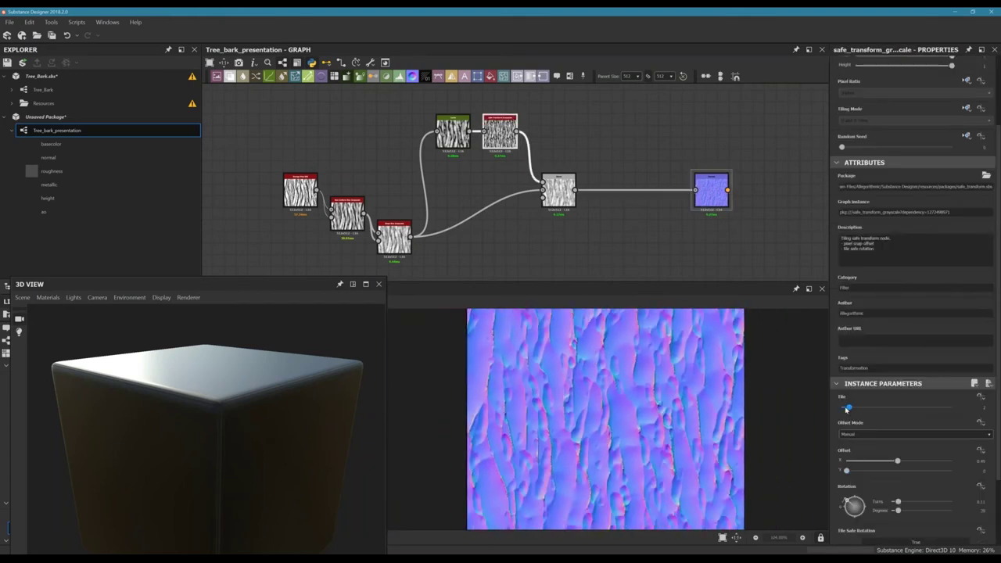
mouse_move(845, 408)
left_mouse_down()
mouse_move(872, 411)
mouse_move(847, 407)
left_mouse_up()
middle_click_drag(542, 141, 566, 151)
- Compare the outputs of the Curve and Safe Transform Grayscale nodes in the 2D View
double_click(476, 144)
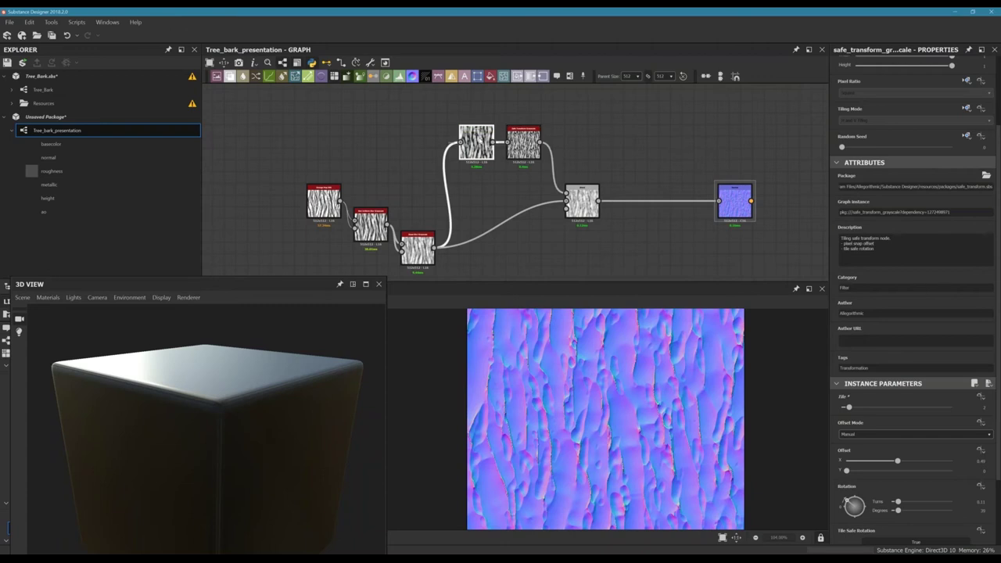
middle_click_drag(515, 166, 480, 173)
scroll(507, 188, "up", 1)
double_click(505, 176)
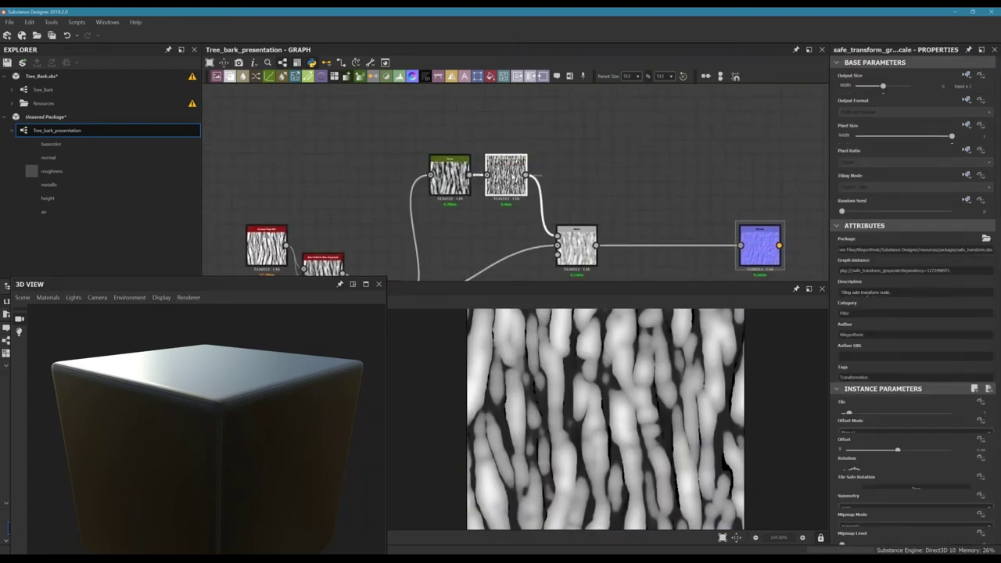
left_click(457, 177)
double_click(458, 177)
double_click(507, 179)
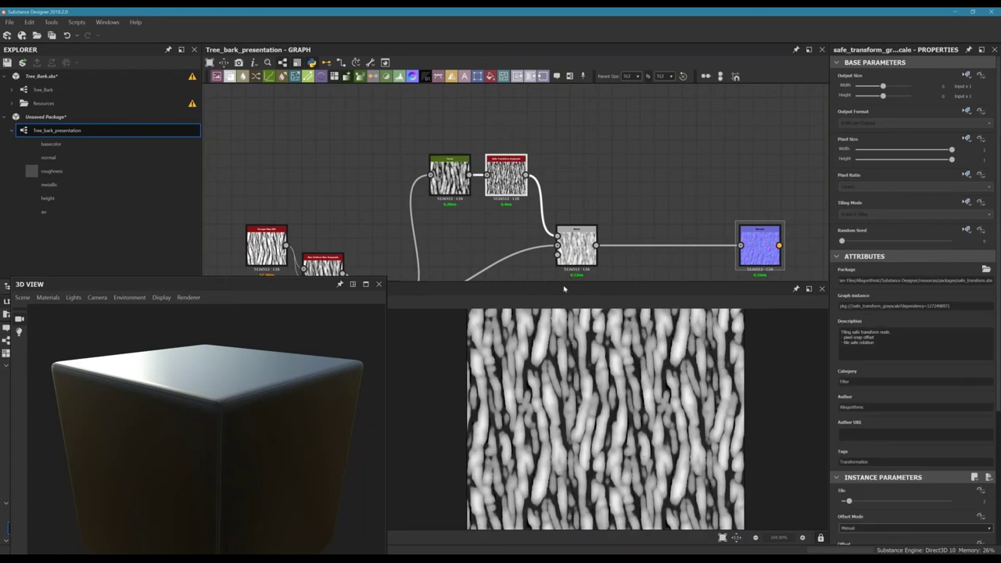
scroll(642, 454, "down", 2)
scroll(500, 432, "down", 1)
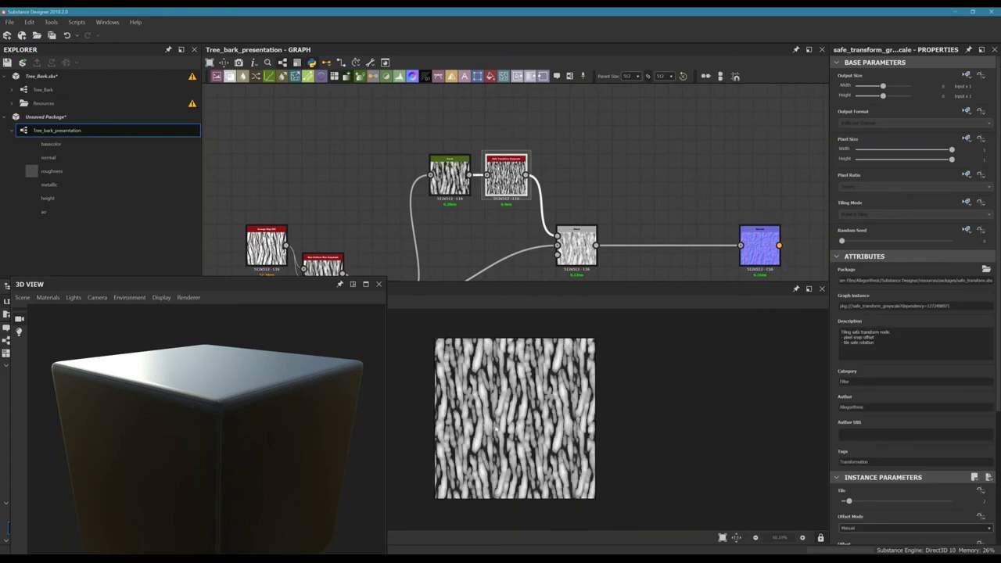
- Move the floating 3D View window lower to uncover the Library header and the 2D View title
left_click_drag(298, 286, 290, 268)
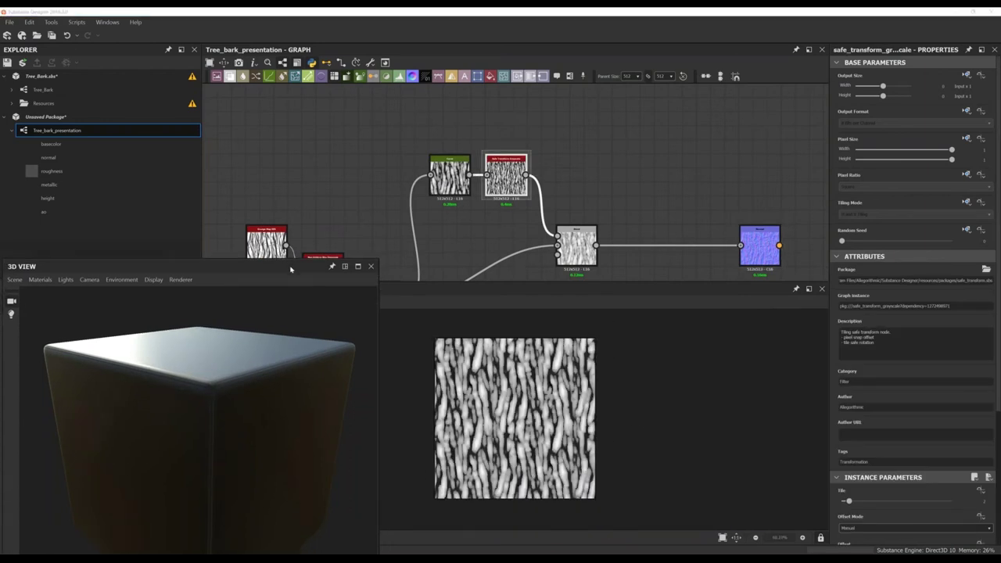
scroll(518, 211, "down", 3)
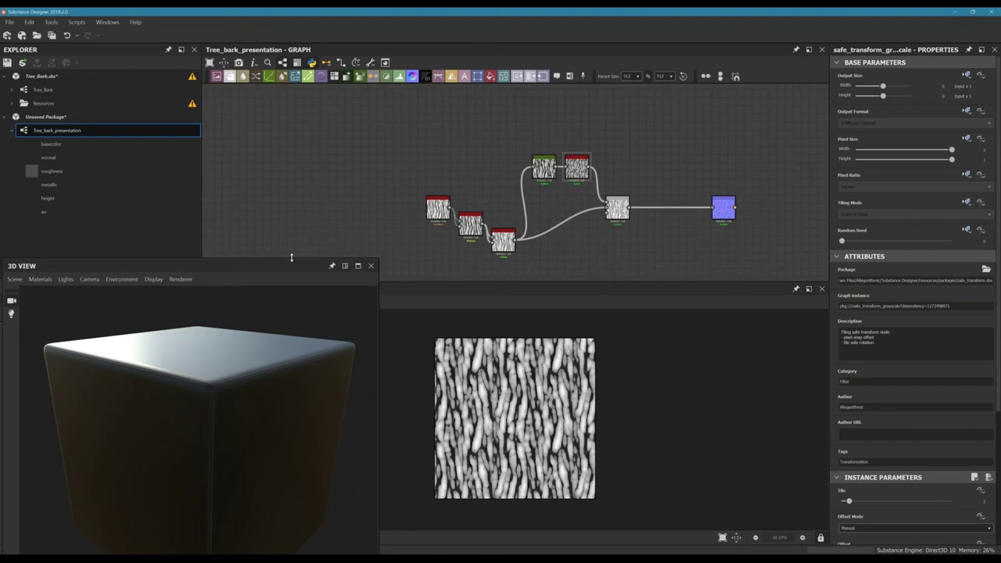
left_click_drag(283, 274, 310, 323)
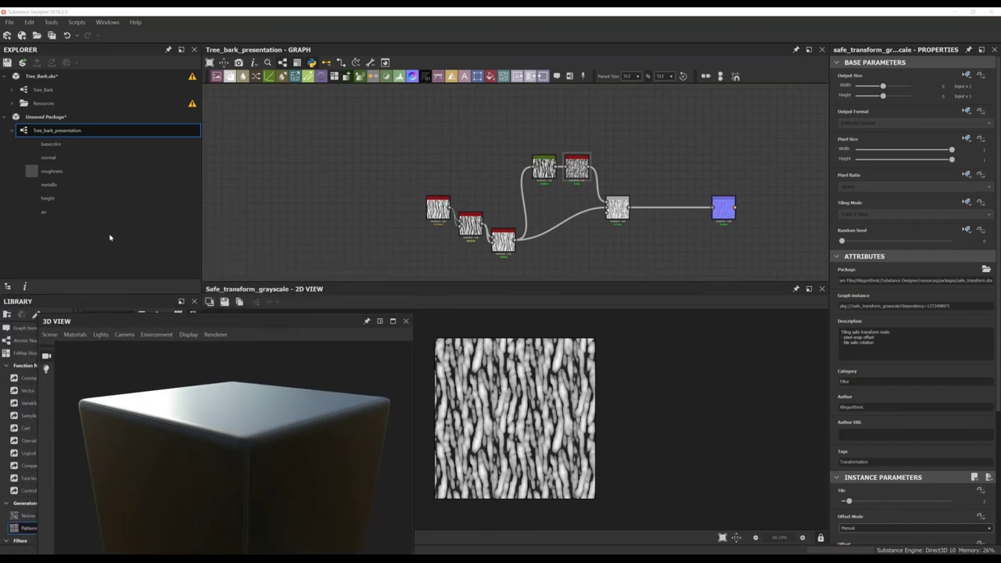
scroll(611, 215, "up", 3)
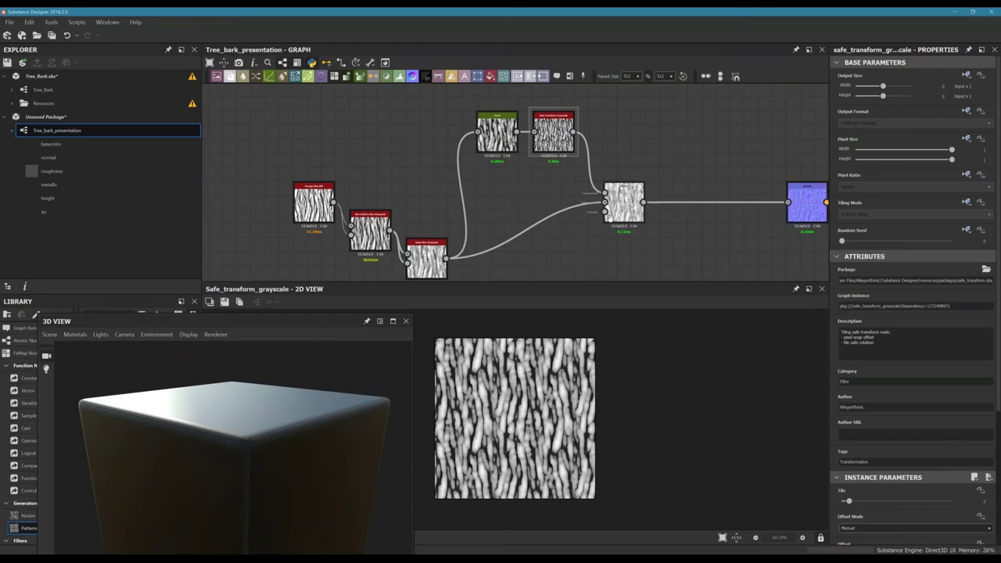
middle_click_drag(610, 215, 610, 242)
scroll(606, 219, "up", 1)
scroll(605, 213, "down", 4)
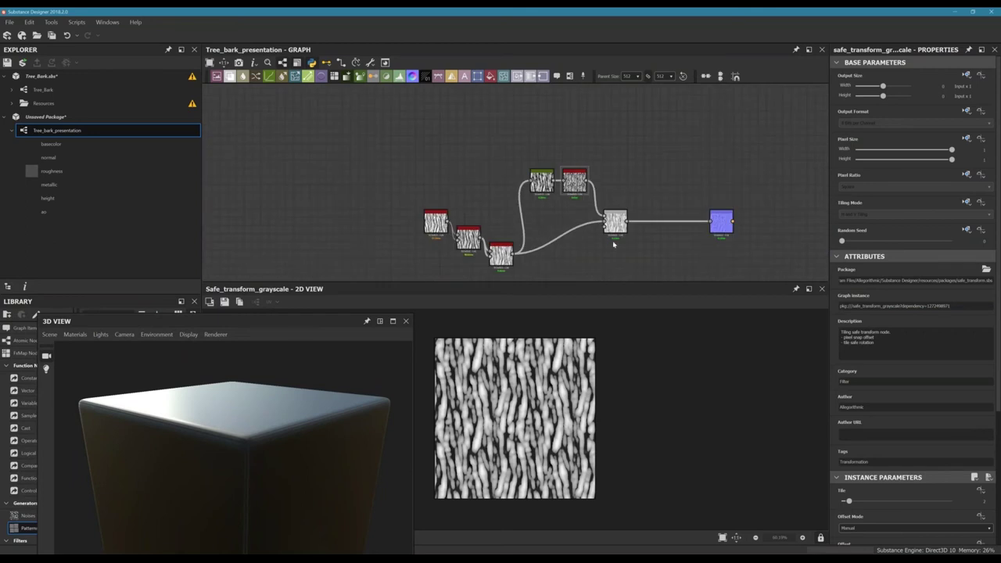
left_click_drag(266, 324, 261, 319)
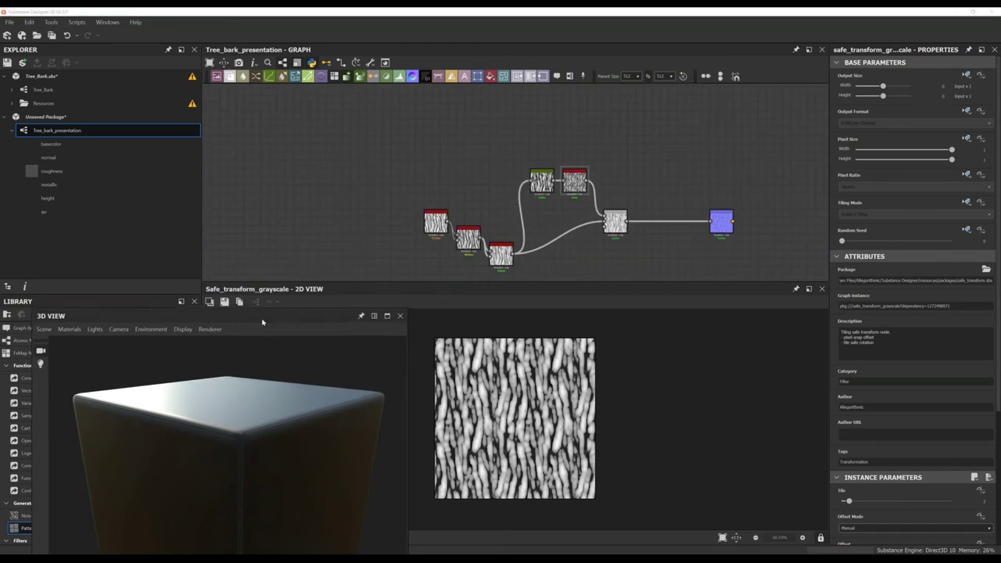
- Lower the Curve node and bring the Safe Transform Grayscale node slightly down, keeping Curve below it in a staggered layout
middle_click_drag(554, 191, 527, 177)
scroll(576, 187, "up", 3)
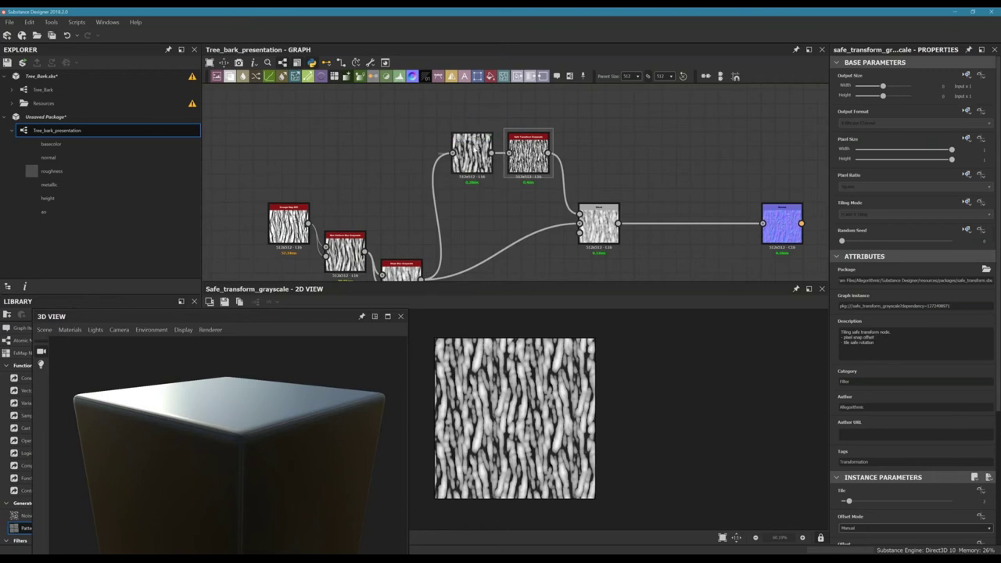
left_click_drag(472, 152, 471, 210)
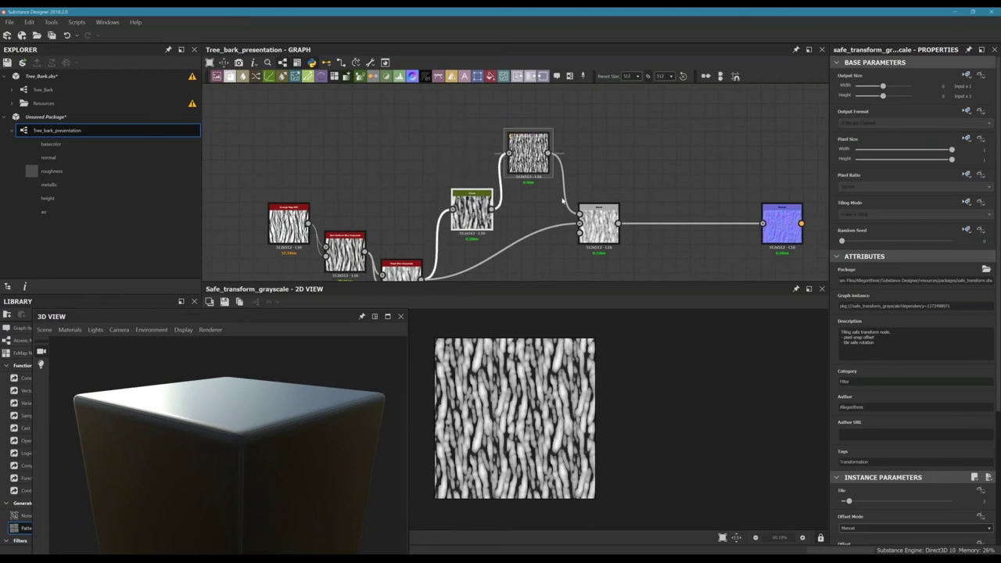
middle_click_drag(586, 190, 585, 188)
left_click_drag(533, 152, 532, 164)
left_click(611, 158)
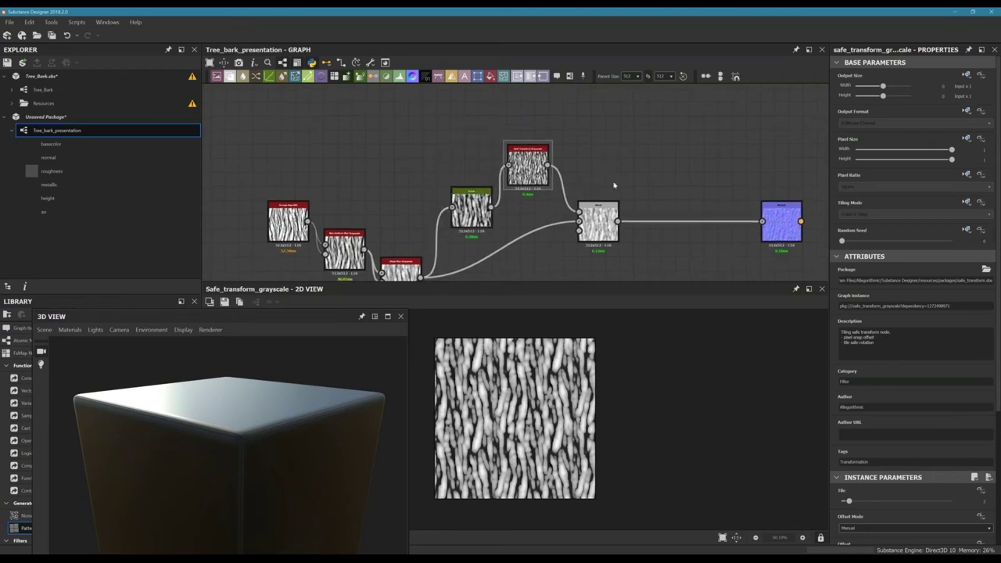
- Move the Blend node down and farther along so it lines up with the last blur node in the chain
left_click_drag(598, 215, 598, 240)
middle_click_drag(559, 226, 507, 187)
left_click_drag(552, 212, 567, 242)
left_click(540, 125)
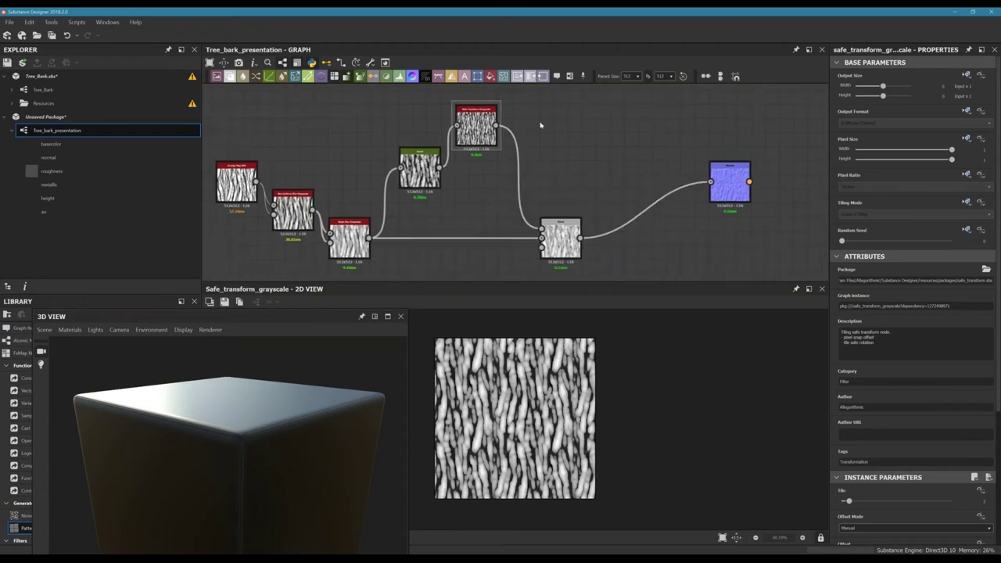
middle_click_drag(649, 93, 600, 139)
scroll(600, 138, "down", 3)
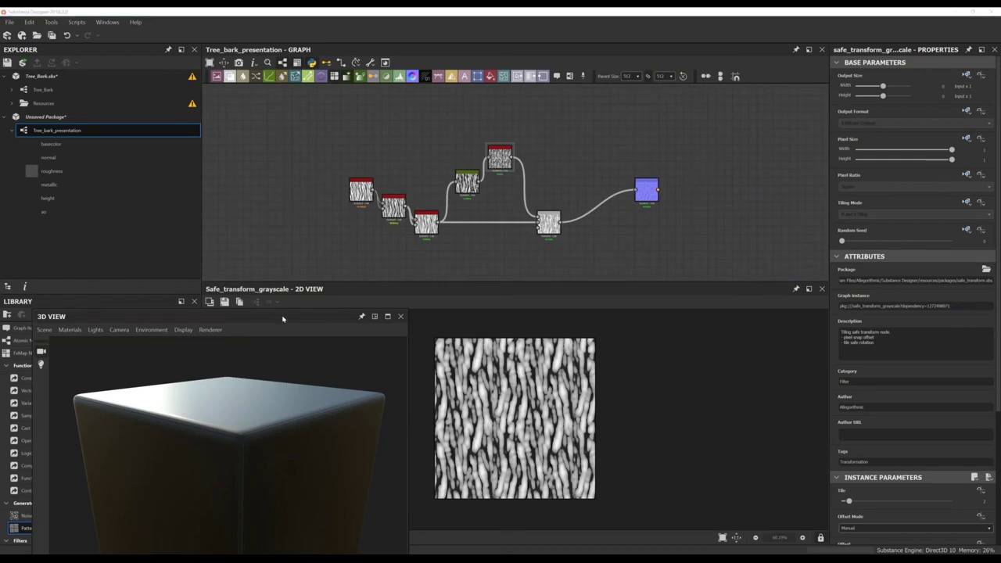
- Shift the floating 3D View window aside and show the Blend node's output in the 2D View
left_click_drag(317, 316, 277, 315)
middle_click_drag(561, 137, 558, 172)
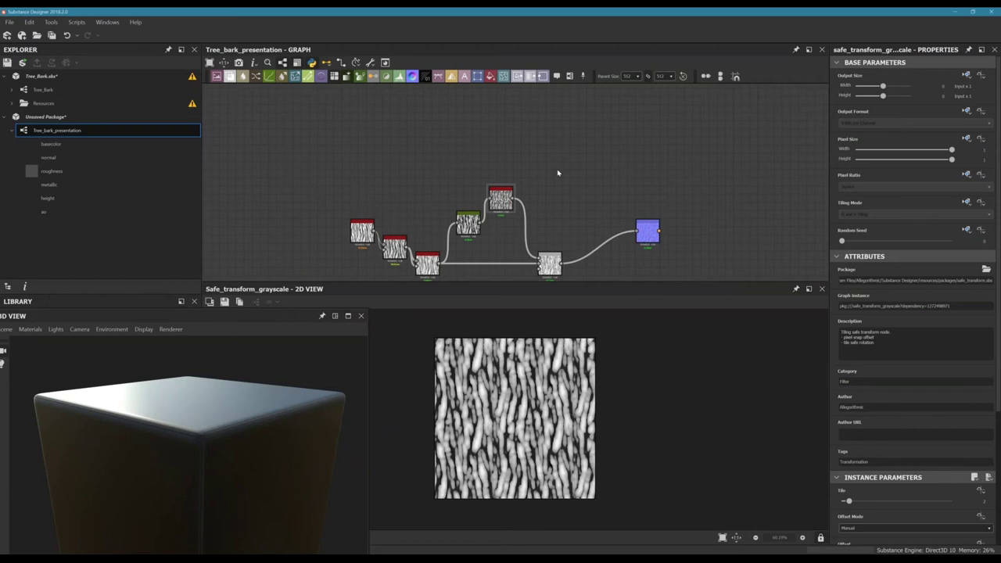
middle_click_drag(554, 239, 566, 191)
scroll(562, 218, "up", 4)
double_click(562, 218)
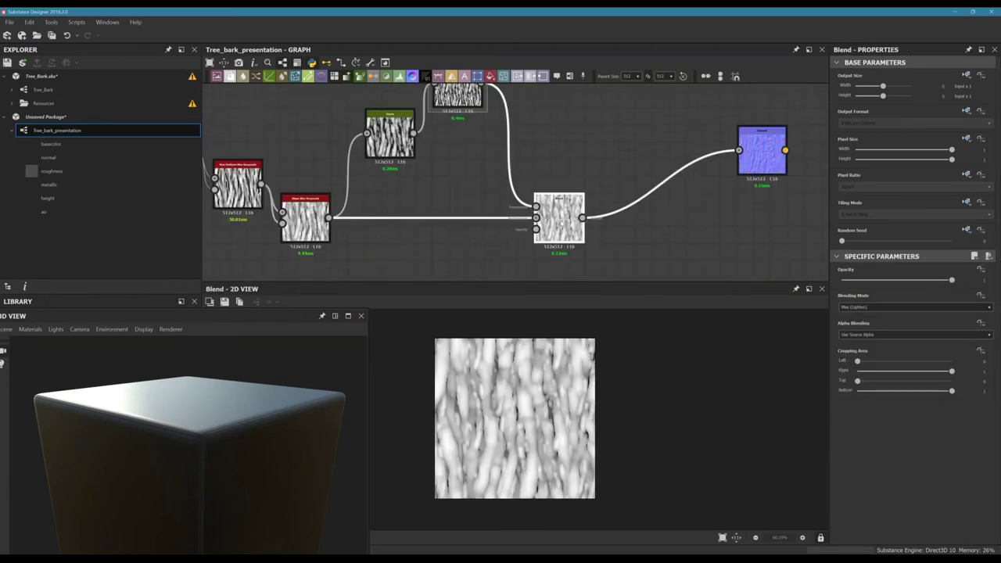
- Set the Blend node's blending mode to Min (Darken) and display the Normal node's output in the 2D View
scroll(570, 210, "down", 3)
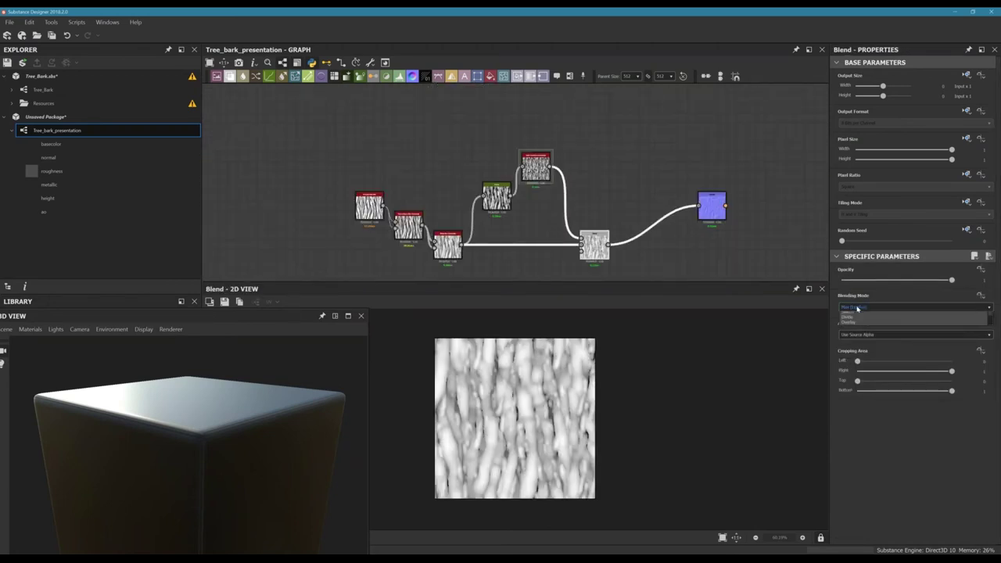
left_click(860, 306)
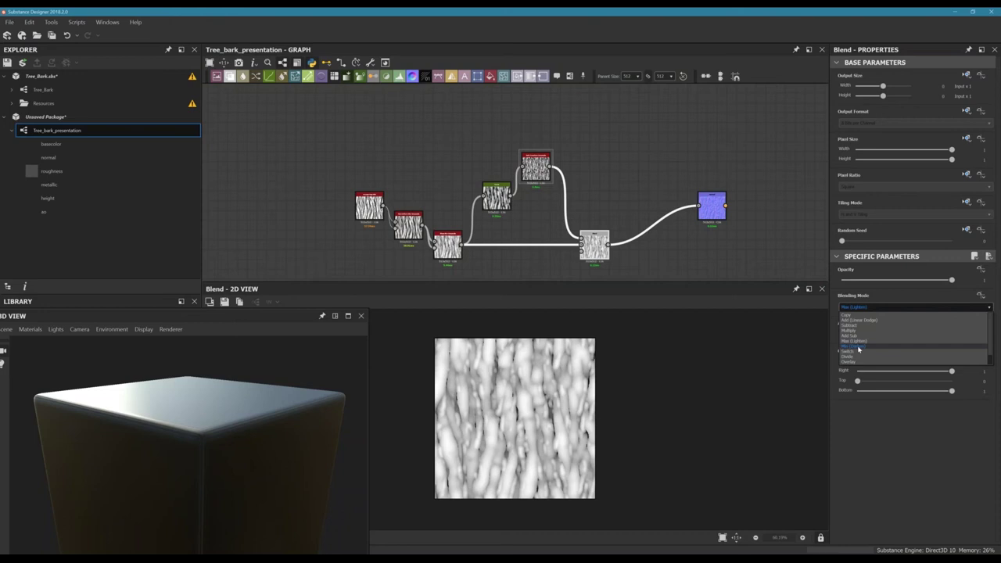
left_click(859, 346)
scroll(547, 397, "up", 2)
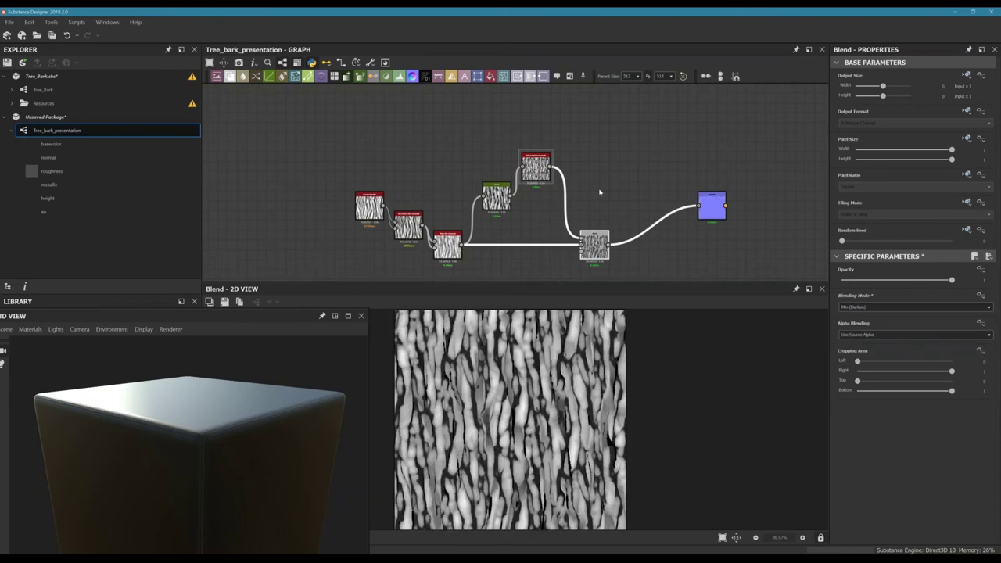
double_click(669, 223)
middle_click_drag(601, 193, 632, 202)
left_click(598, 244)
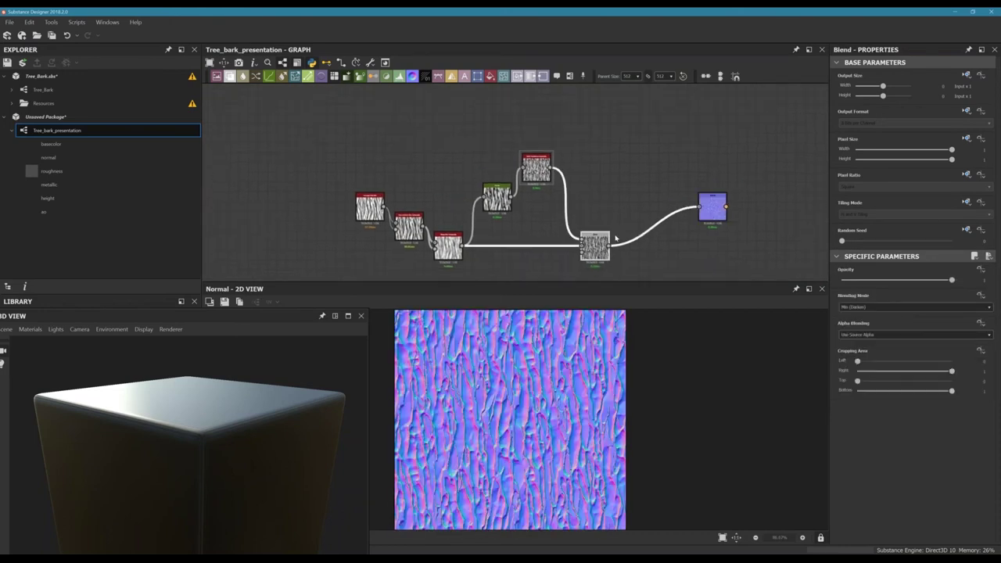
- Try the Add Sub blending mode on the Blend node, return to Min (Darken) and inspect the normal map up close
left_click(853, 310)
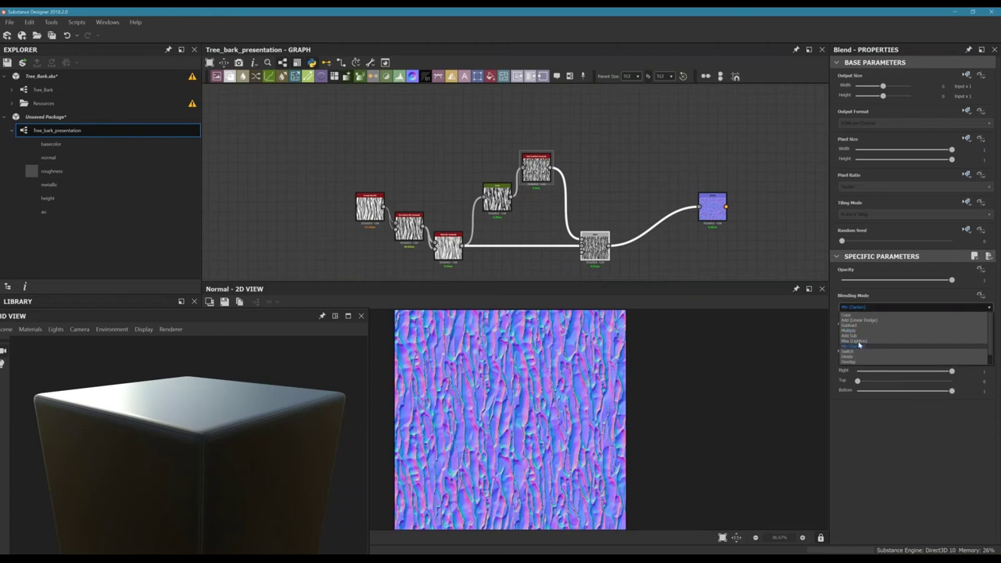
left_click(857, 339)
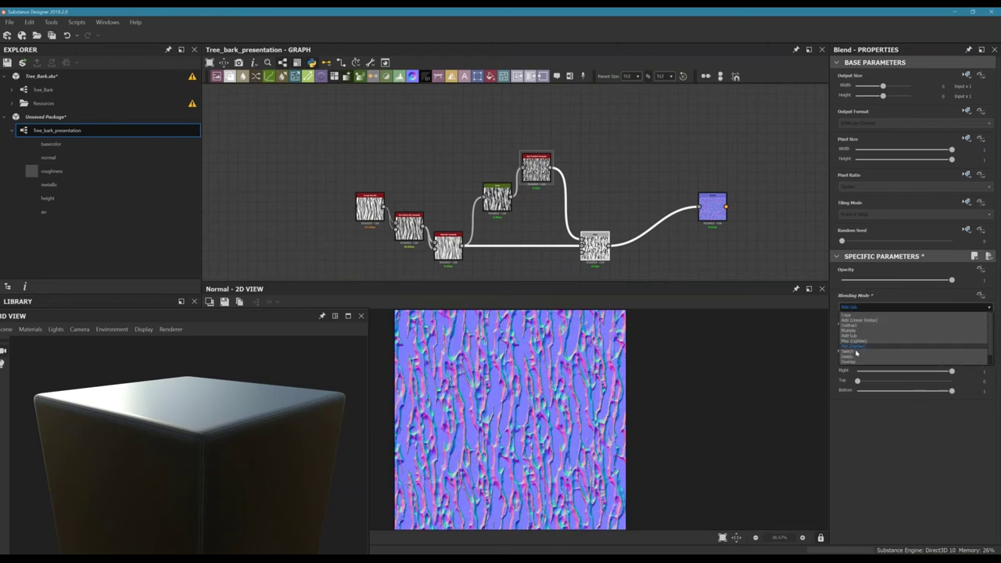
left_click(855, 347)
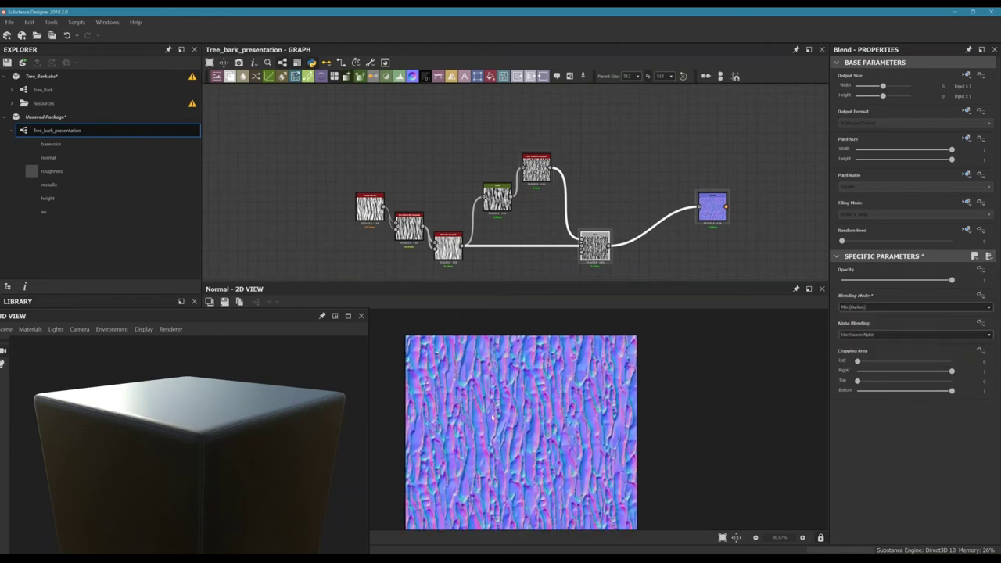
scroll(514, 394, "up", 5)
scroll(514, 394, "down", 3)
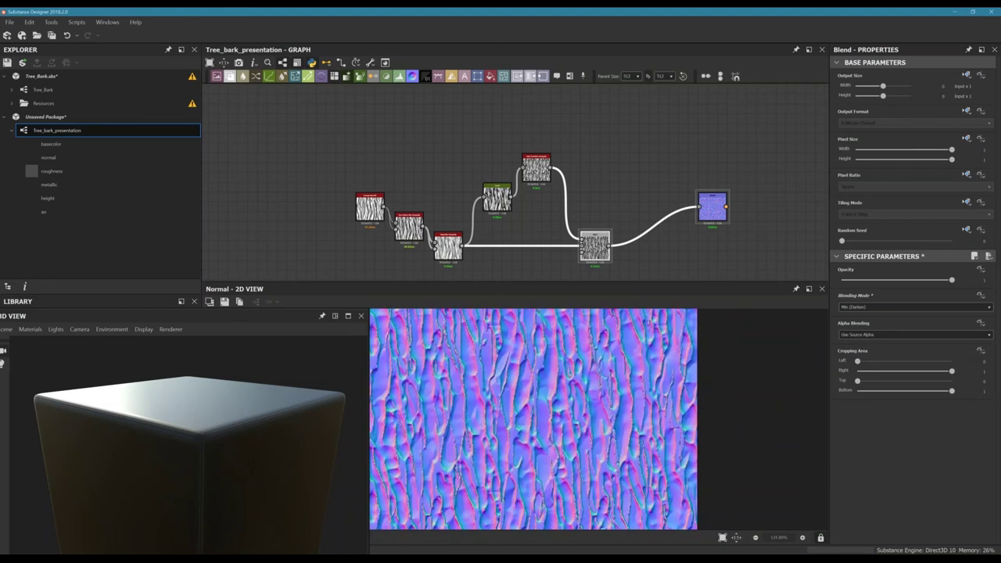
middle_click_drag(515, 456, 533, 471)
middle_click_drag(530, 389, 574, 411)
scroll(593, 374, "up", 1)
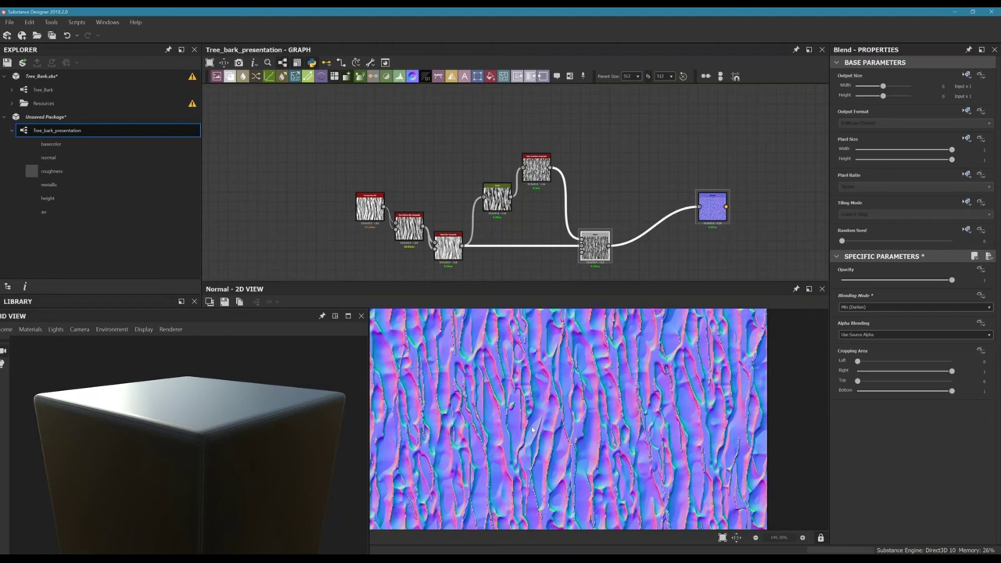
- Compare Max (Lighten) and Min (Darken) on the Blend node using the normal map, ending on Max (Lighten)
left_click(855, 308)
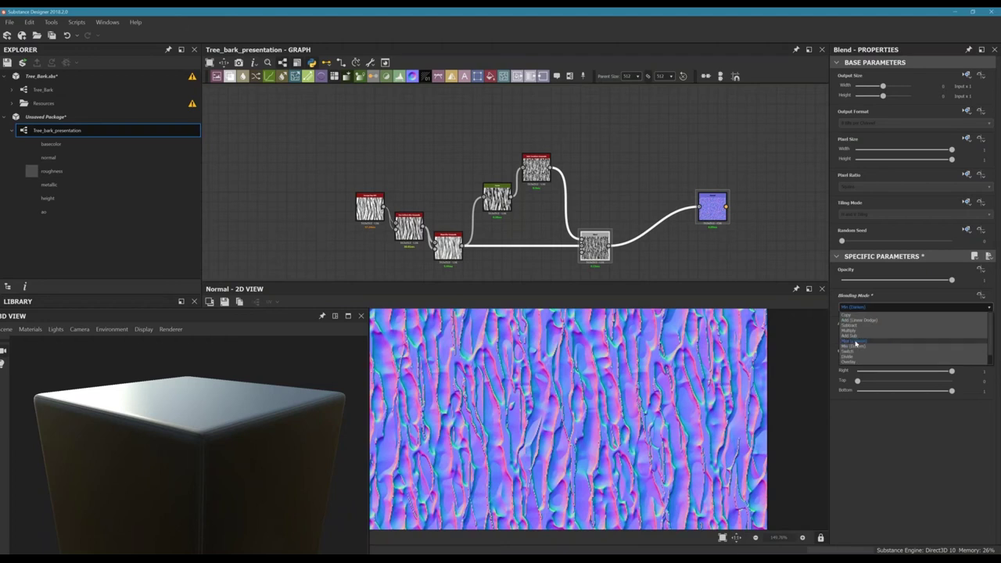
left_click(867, 322)
left_click(868, 307)
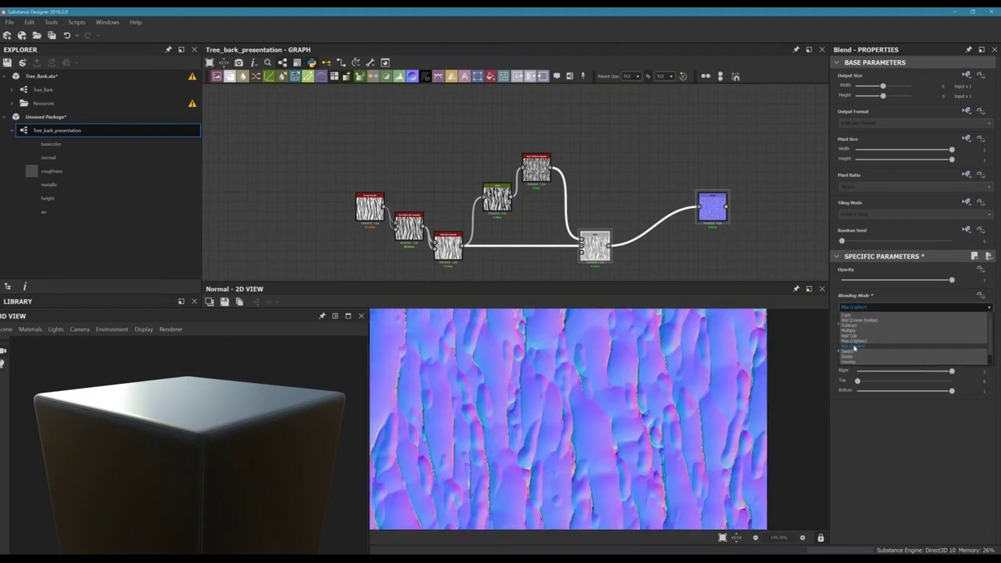
left_click(857, 347)
left_click(877, 307)
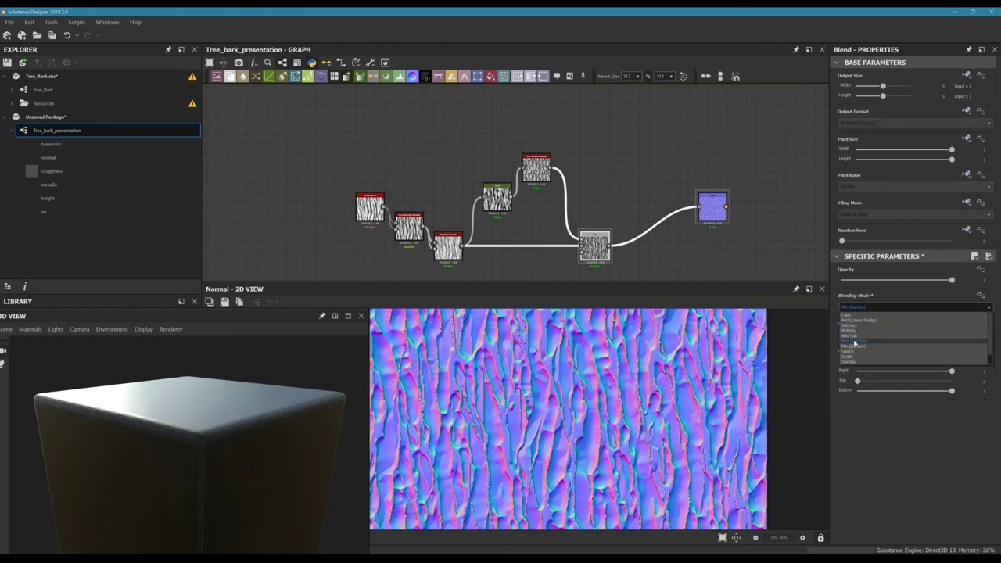
left_click(856, 341)
- Place the Normal node right beside the Blend node, in line with its output
middle_click_drag(658, 203, 625, 185)
left_click_drag(683, 194, 627, 231)
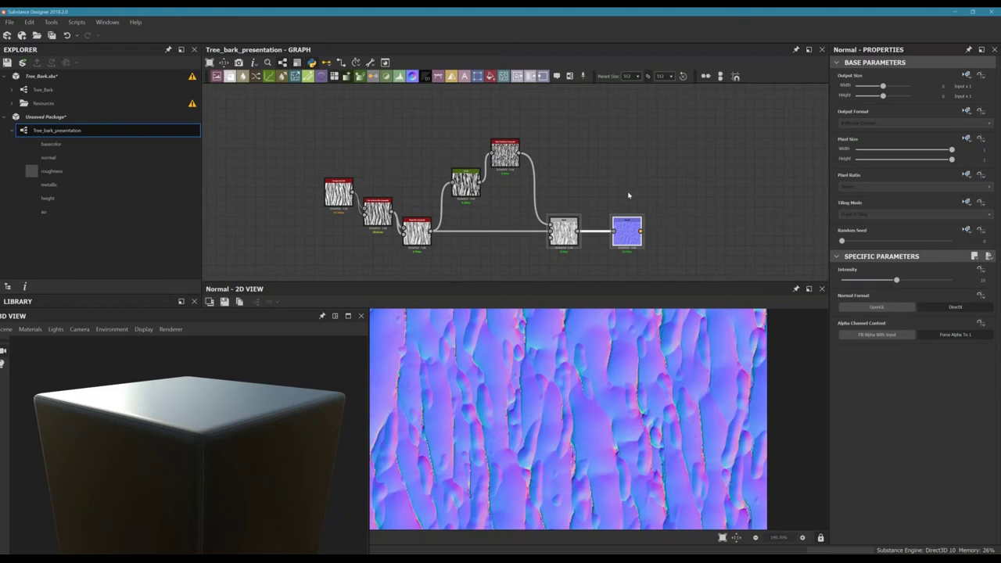
scroll(613, 211, "up", 3)
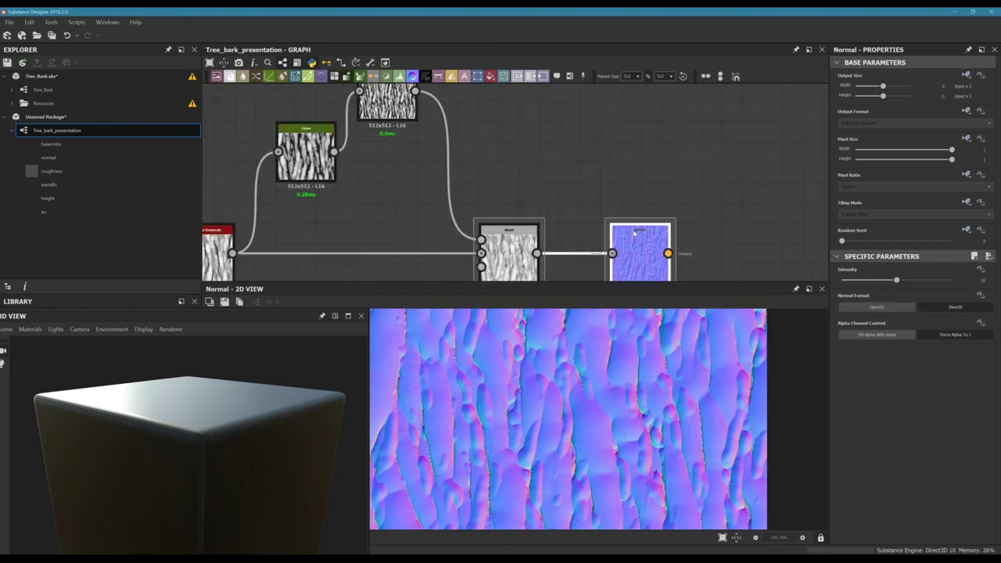
- Open the Normal node's intensity value without changing it and examine the whole normal map in the 2D View
left_click(982, 279)
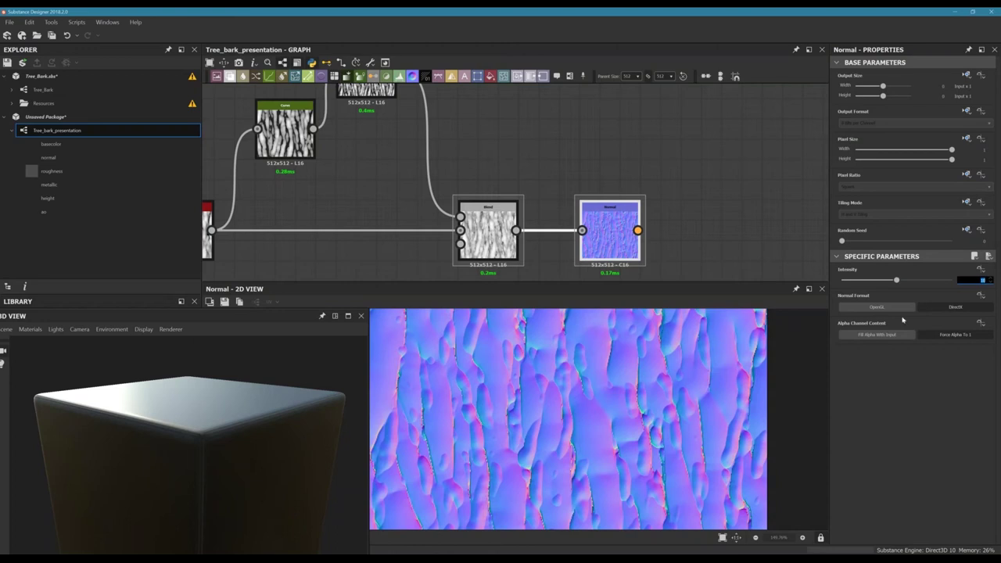
left_click(953, 427)
left_click(582, 155)
scroll(583, 155, "down", 3)
middle_click_drag(582, 155, 623, 184)
scroll(576, 183, "down", 3)
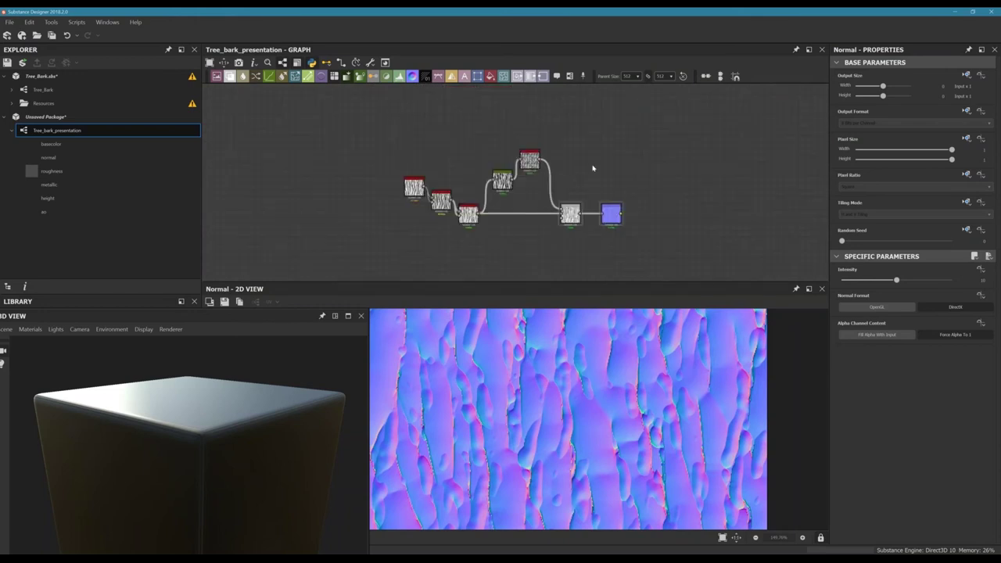
scroll(592, 168, "up", 1)
scroll(578, 427, "down", 3)
scroll(491, 447, "up", 1)
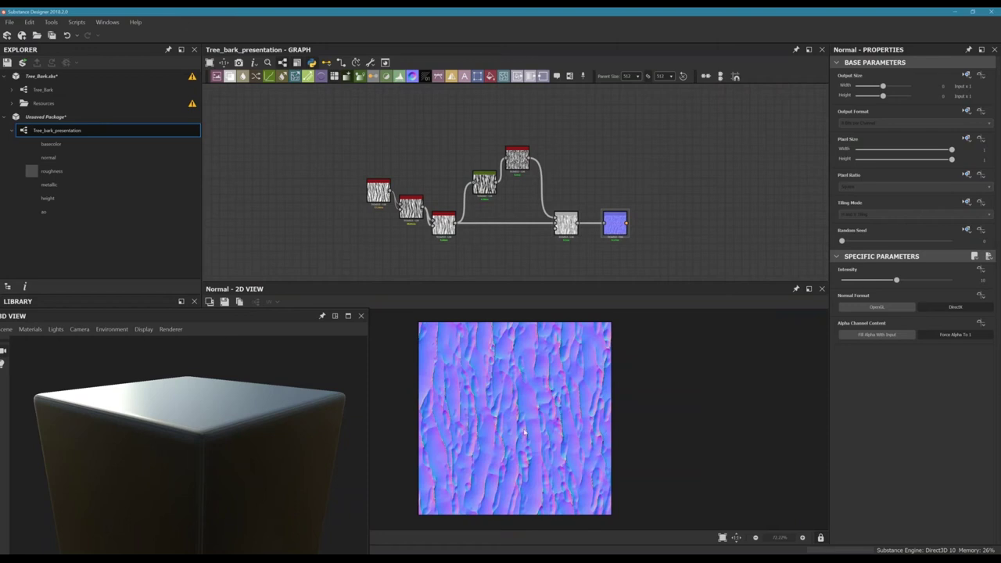
- Test the Blend node's opacity and leave it at the full value of 1
left_click(566, 224)
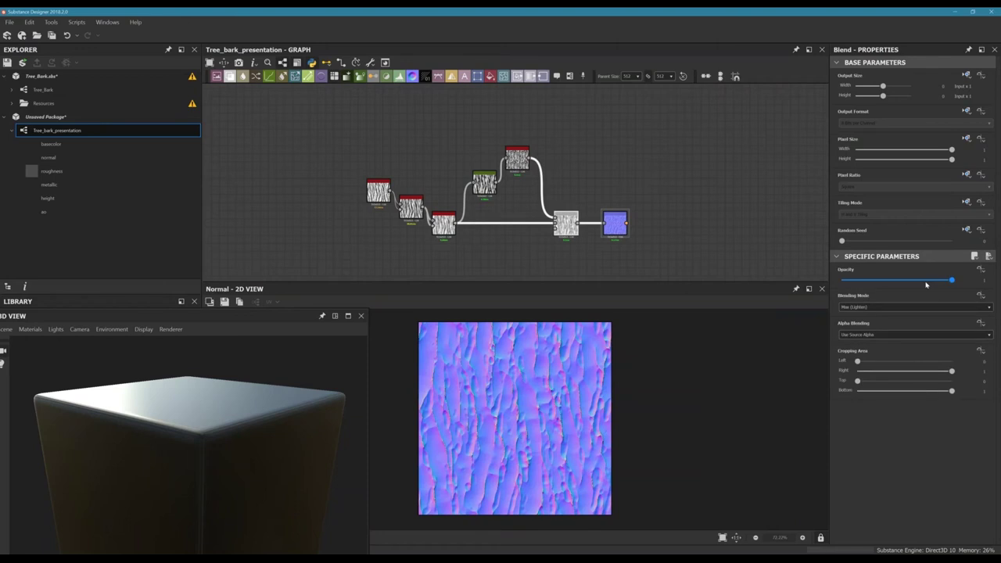
mouse_move(949, 280)
left_mouse_down()
mouse_move(884, 283)
mouse_move(955, 281)
left_mouse_up()
scroll(539, 212, "up", 3)
middle_click_drag(586, 201, 457, 183)
scroll(457, 184, "down", 2)
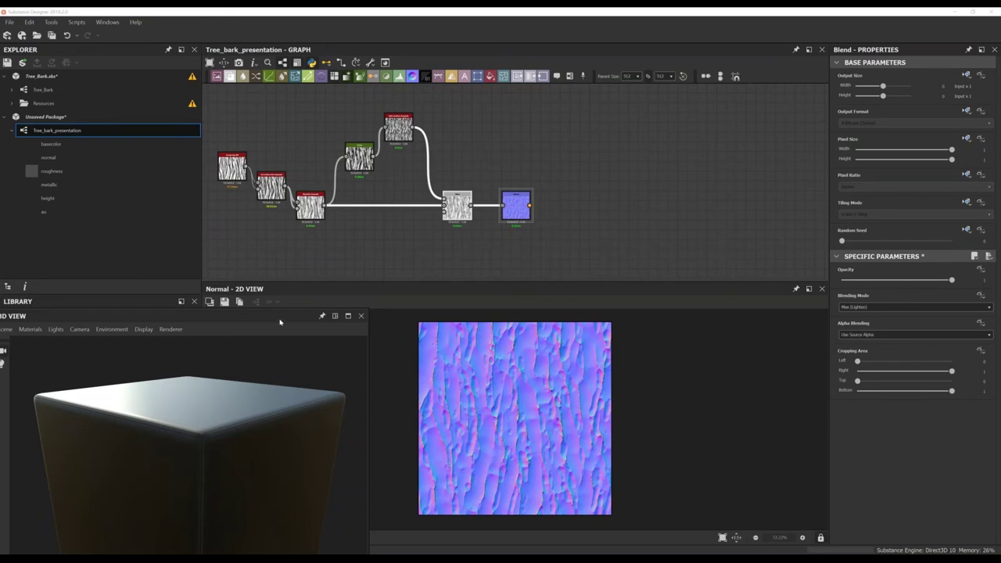
- Raise the floating 3D View window to show the whole cube and move the Normal node away from the Blend node
left_click_drag(280, 321, 317, 226)
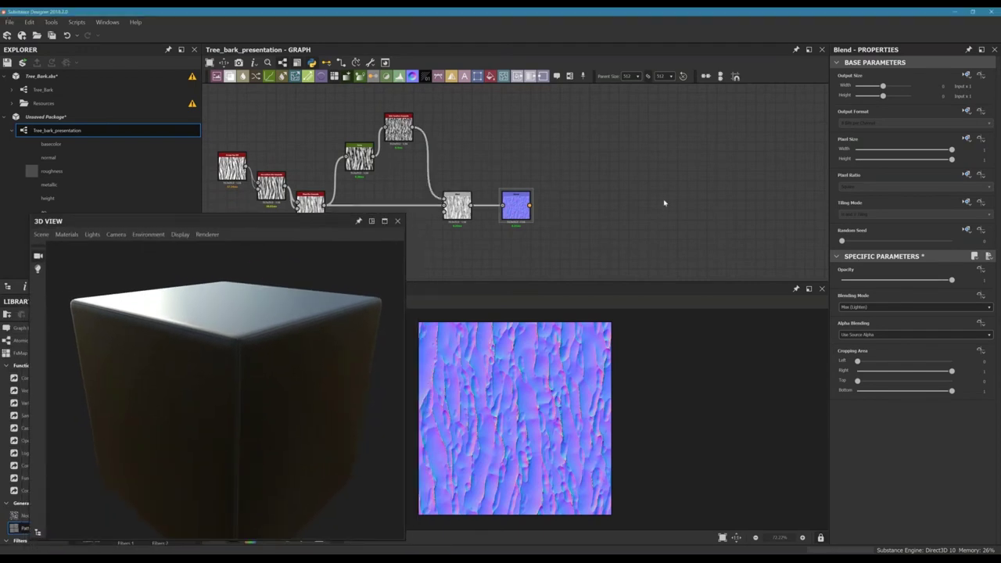
scroll(664, 204, "down", 2)
left_click_drag(560, 204, 631, 161)
scroll(627, 189, "down", 2)
scroll(680, 208, "down", 1)
middle_click_drag(738, 224, 592, 201)
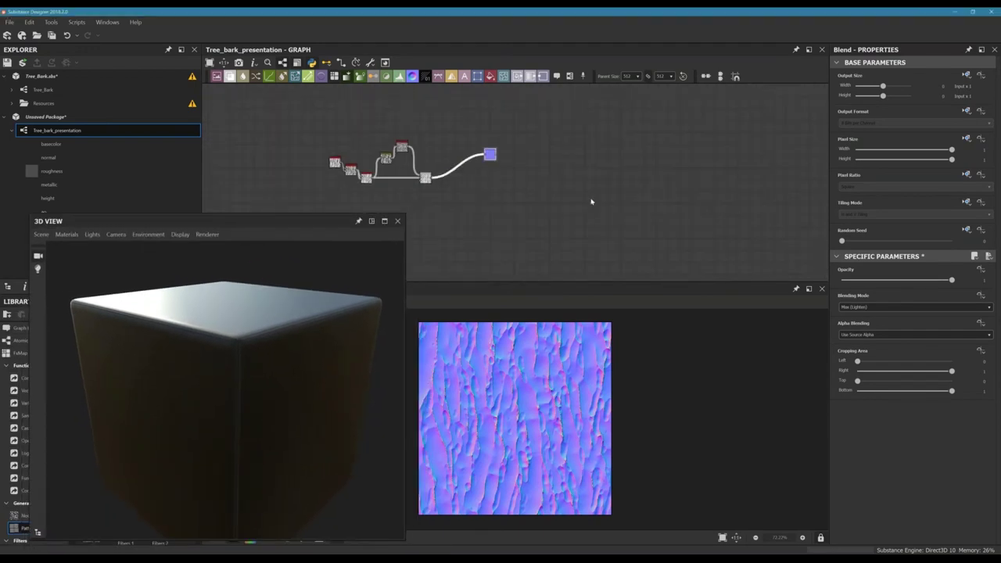
- Move the Normal node farther along the graph until it sits near the column of output nodes
middle_click_drag(674, 186, 678, 209)
left_click_drag(494, 179, 639, 172)
middle_click_drag(639, 173, 492, 187)
left_click_drag(501, 179, 555, 187)
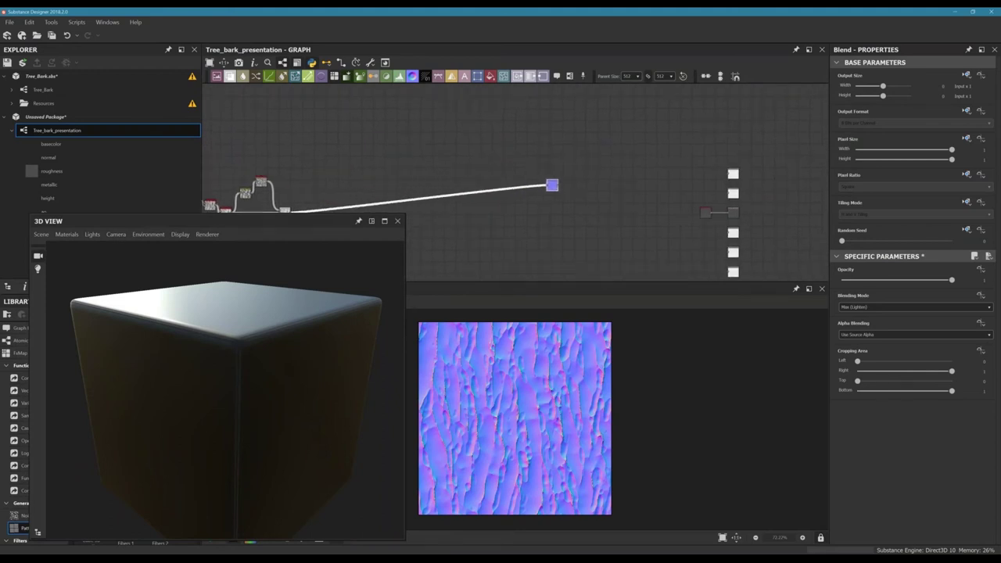
middle_click_drag(556, 190, 455, 193)
scroll(456, 193, "up", 5)
left_click_drag(450, 185, 614, 185)
middle_click_drag(485, 182, 320, 175)
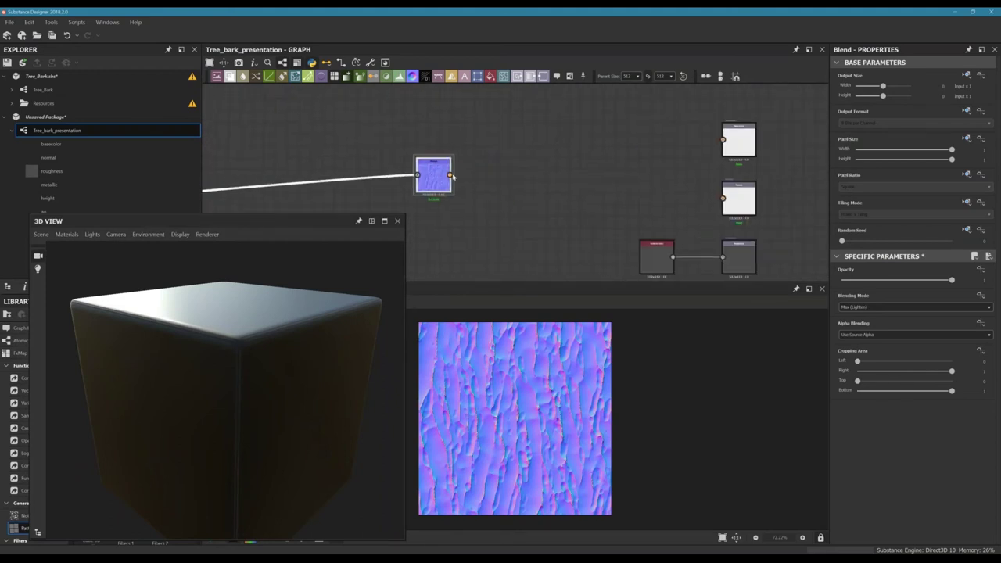
- Connect the Normal node's output to the graph's normal output node
left_click_drag(452, 175, 743, 204)
middle_click_drag(747, 205, 793, 178)
scroll(667, 216, "up", 5)
- Orbit the cube in the 3D View and rotate the lighting to examine the bark relief on one face
left_click_drag(280, 390, 217, 337)
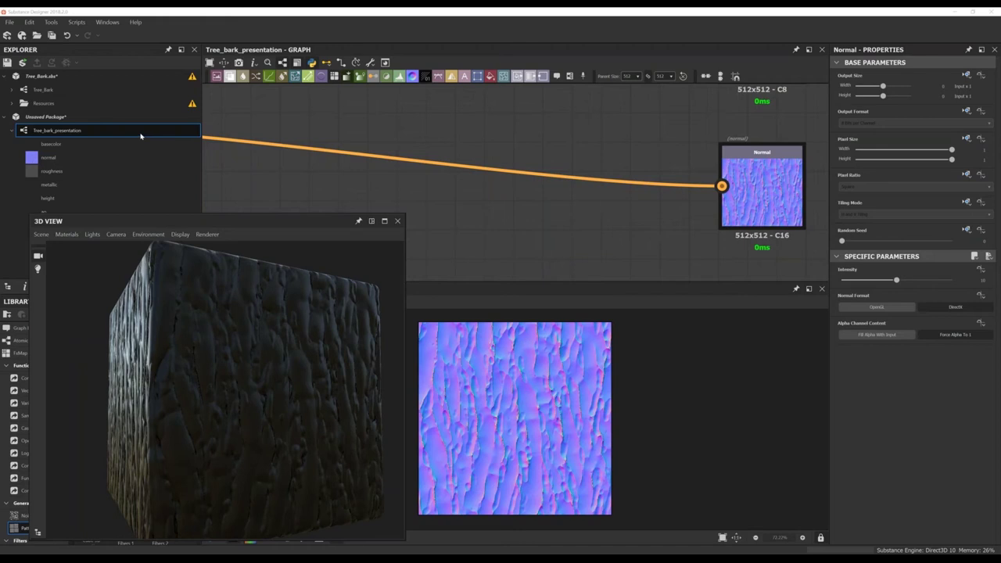
left_click_drag(305, 374, 272, 384)
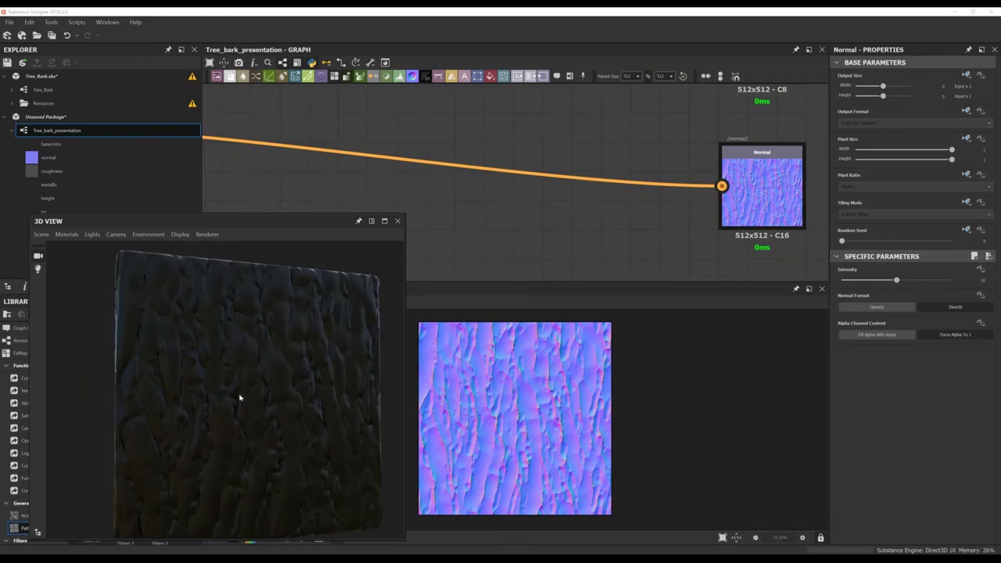
right_click_drag(281, 399, 182, 405, "ctrl+shift")
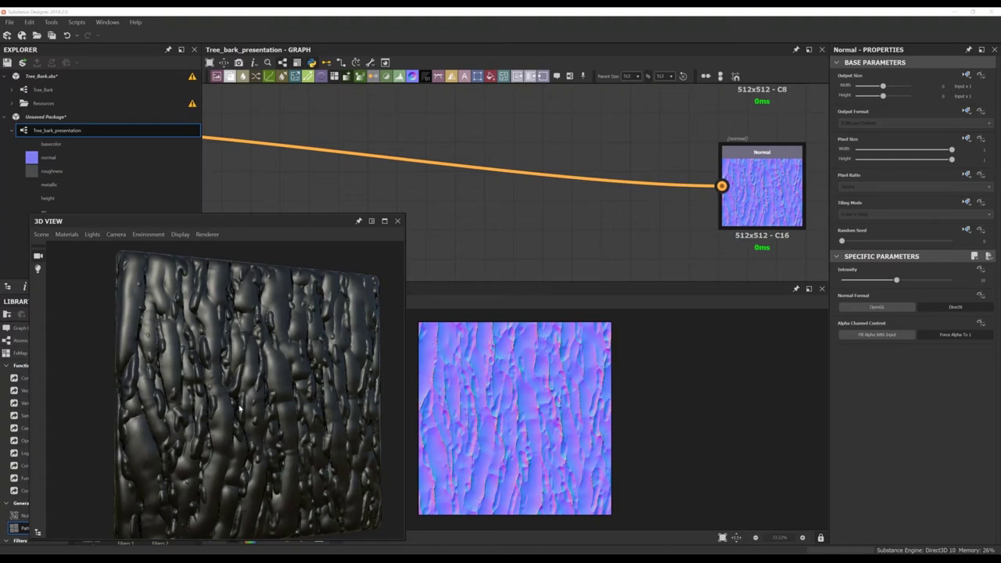
mouse_move(277, 406)
right_mouse_down("shift")
mouse_move(170, 411)
mouse_move(214, 417)
mouse_move(295, 400)
right_mouse_up("shift")
- Move the Normal node slightly down and closer to the normal output node
scroll(608, 192, "down", 3)
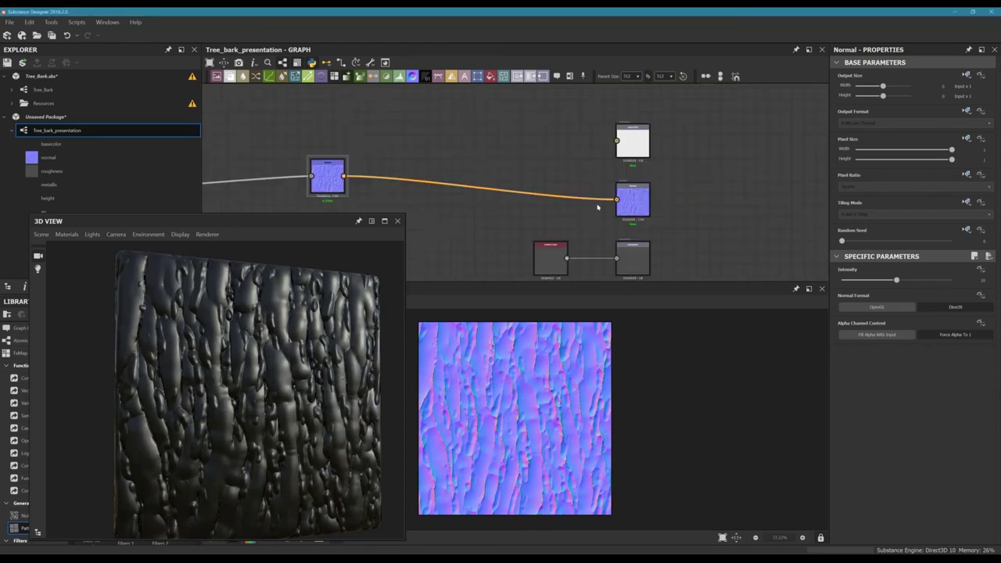
scroll(516, 157, "down", 2)
middle_click_drag(516, 156, 644, 135)
left_click_drag(513, 151, 530, 176)
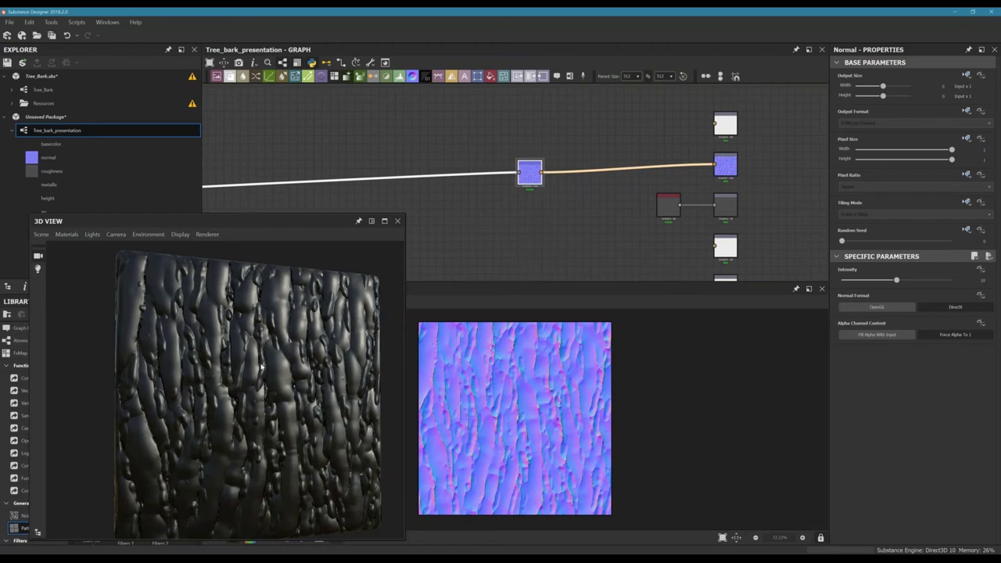
- Rotate the environment lighting around the cube to examine the bark ridges under different light directions
right_click_drag(274, 348, 304, 362, "ctrl+shift")
left_click_drag(304, 362, 242, 388, "shift")
right_click_drag(241, 388, 264, 385, "ctrl+shift")
left_click(522, 230)
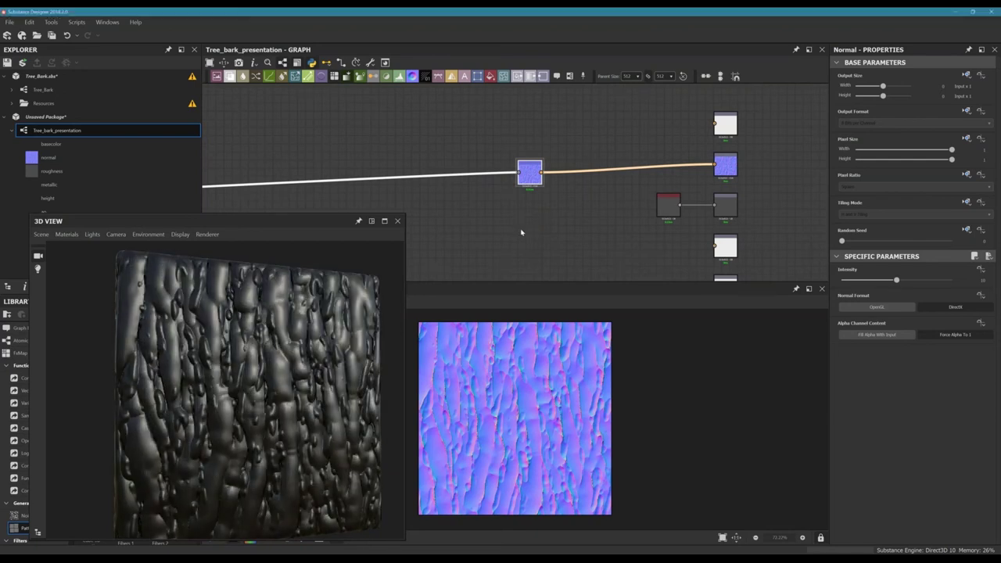
- Lower the normal output node so it lines up horizontally with the Normal node
middle_click_drag(616, 212, 518, 219)
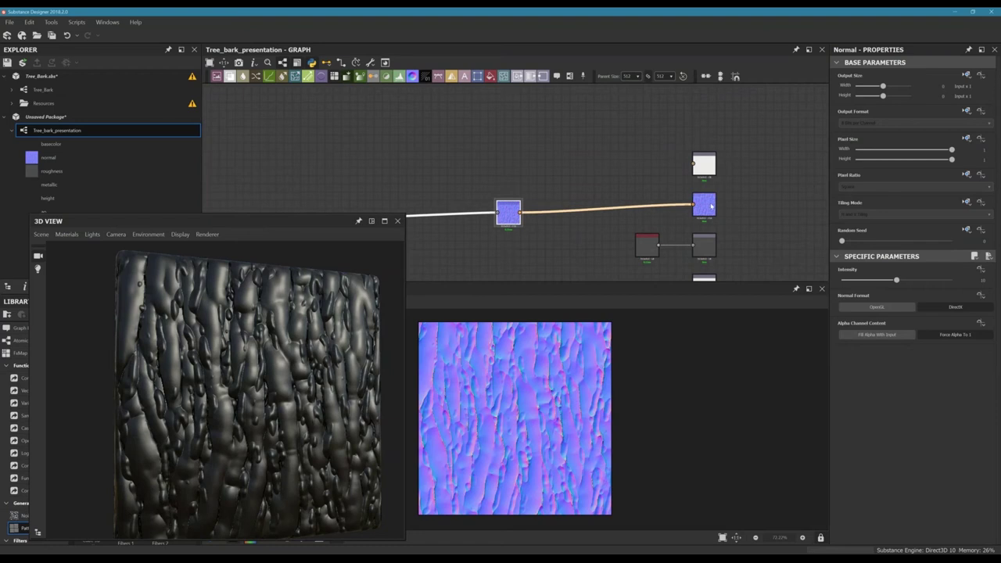
left_click_drag(705, 209, 705, 218)
middle_click_drag(705, 218, 656, 141)
scroll(665, 177, "down", 3)
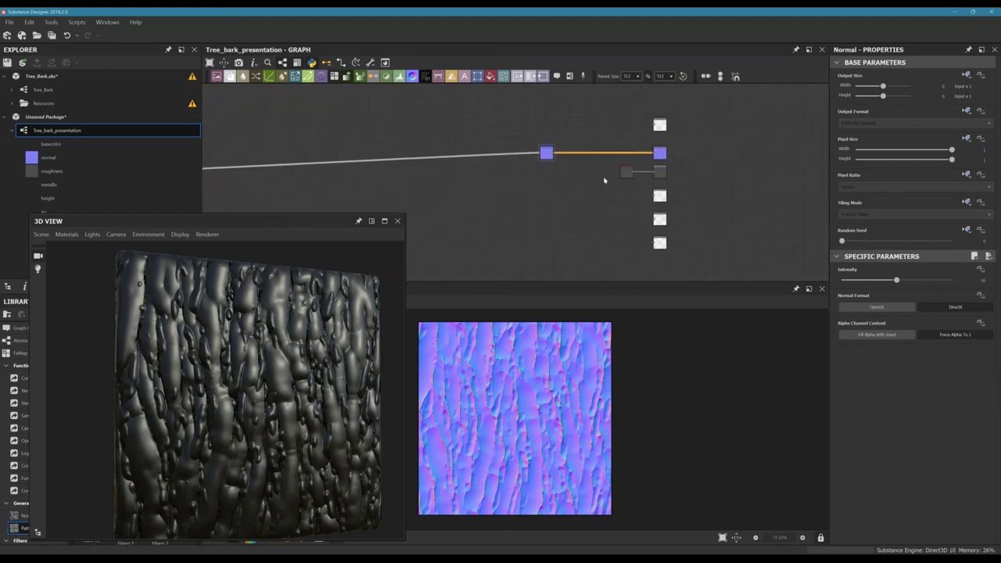
- Move the roughness, metallic, height and AO outputs with the Uniform Color node slightly down, away from the normal output
left_click_drag(598, 168, 669, 241)
left_click_drag(660, 172, 662, 186)
right_click(662, 186)
left_click(499, 248)
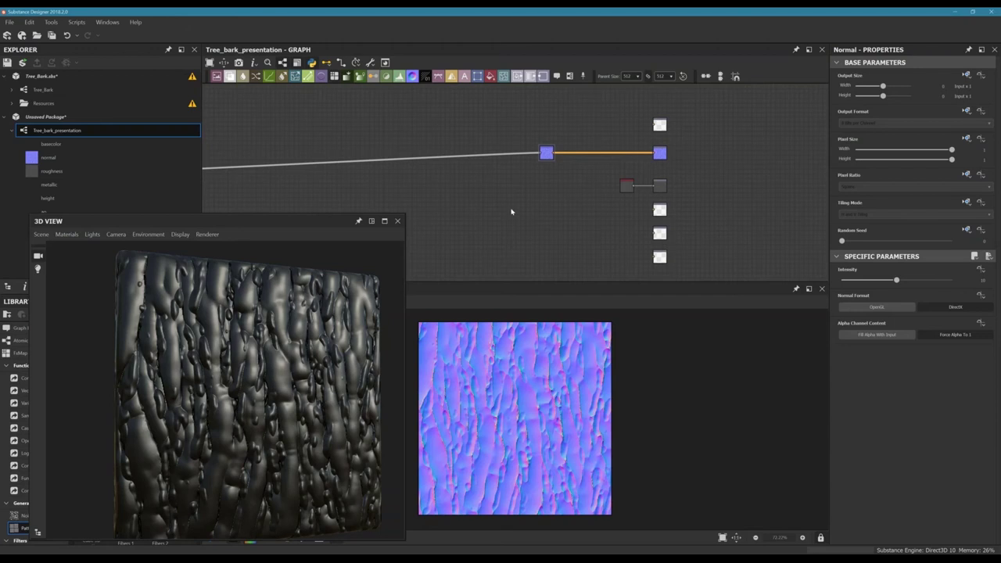
middle_click_drag(469, 206, 625, 206)
scroll(625, 207, "down", 4)
middle_click_drag(461, 207, 606, 218)
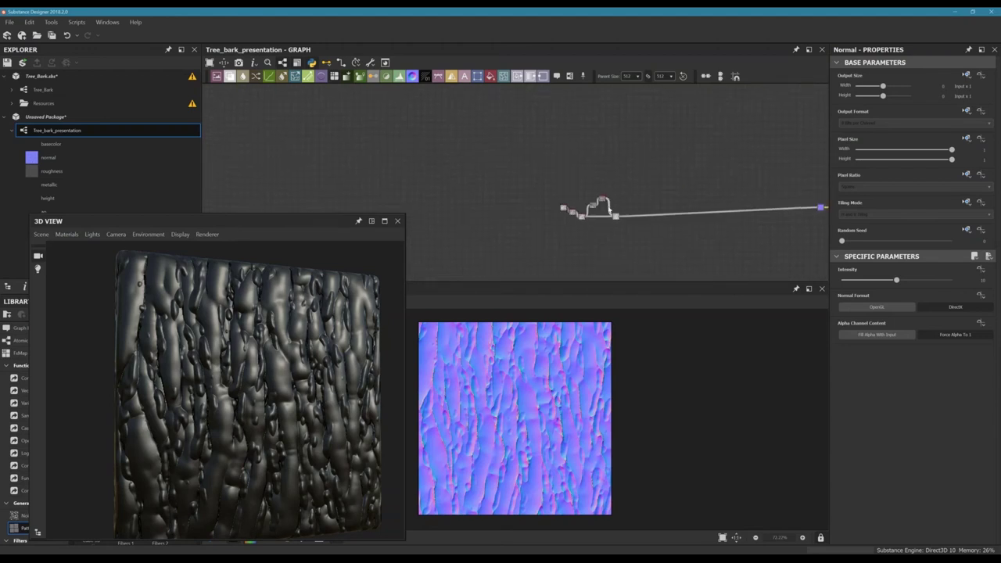
- Move the Safe Transform Grayscale node down so it sits level beside the Levels node
scroll(608, 212, "up", 5)
scroll(560, 192, "up", 4)
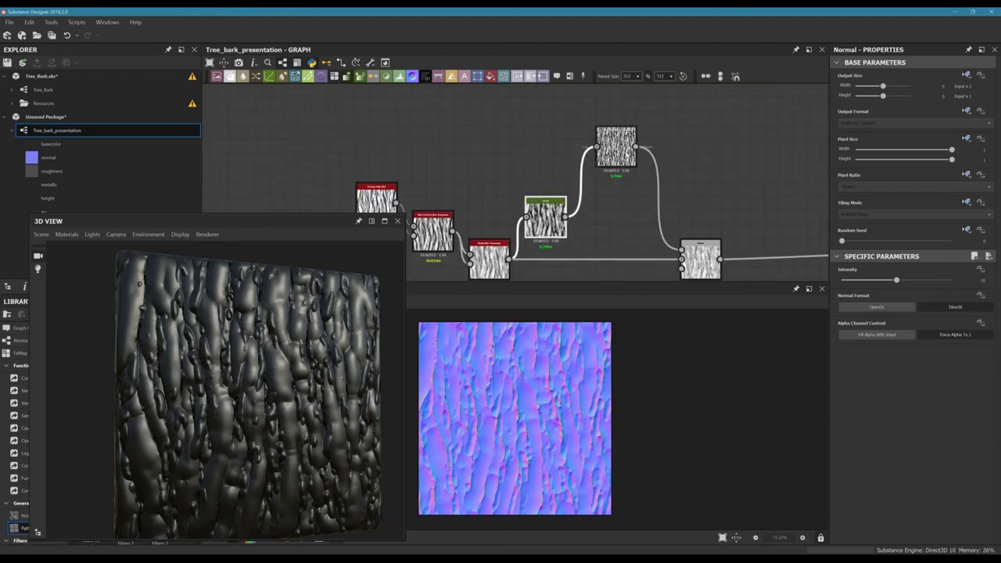
left_click_drag(627, 154, 613, 224)
middle_click_drag(617, 148, 608, 140)
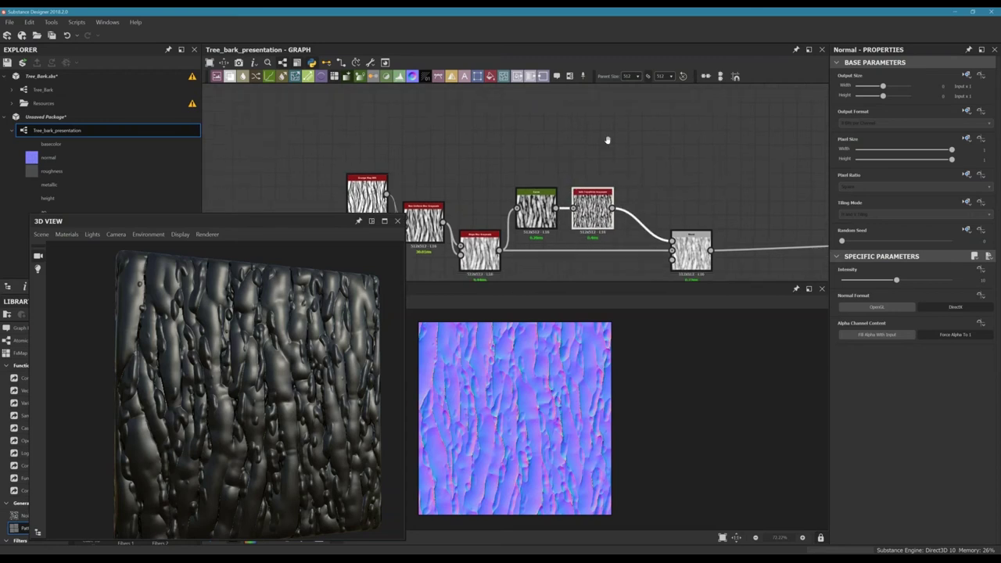
- Preview the Blend node, set the Safe Transform Grayscale node's Tile to 1, and check the bark on the 3D cube
scroll(547, 145, "down", 3)
double_click(616, 197)
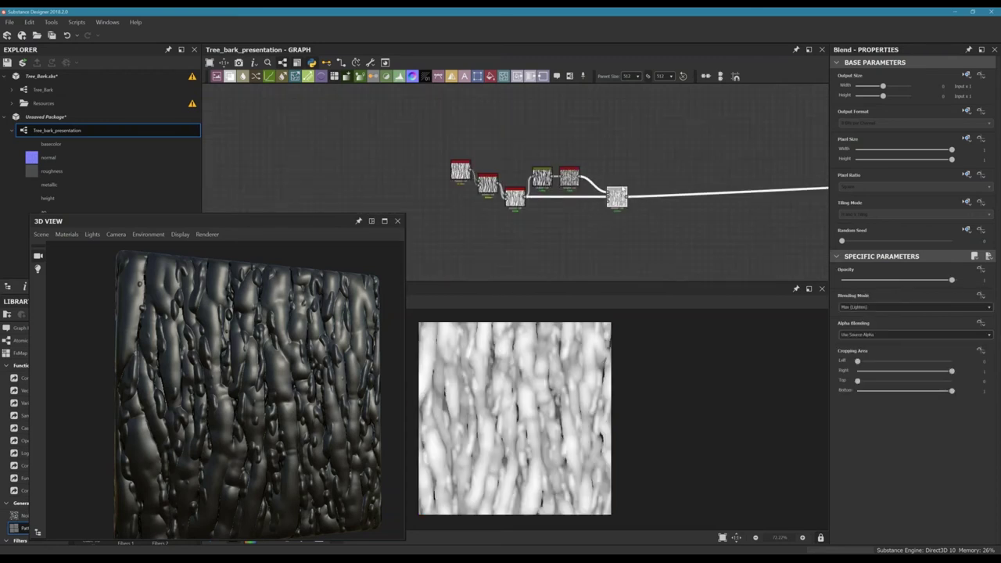
scroll(587, 187, "up", 2)
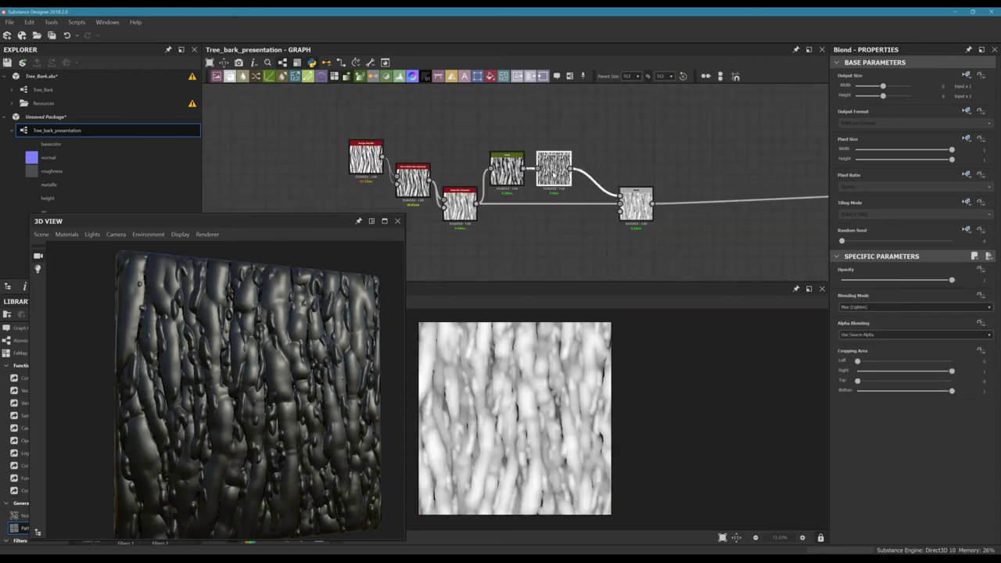
double_click(554, 170)
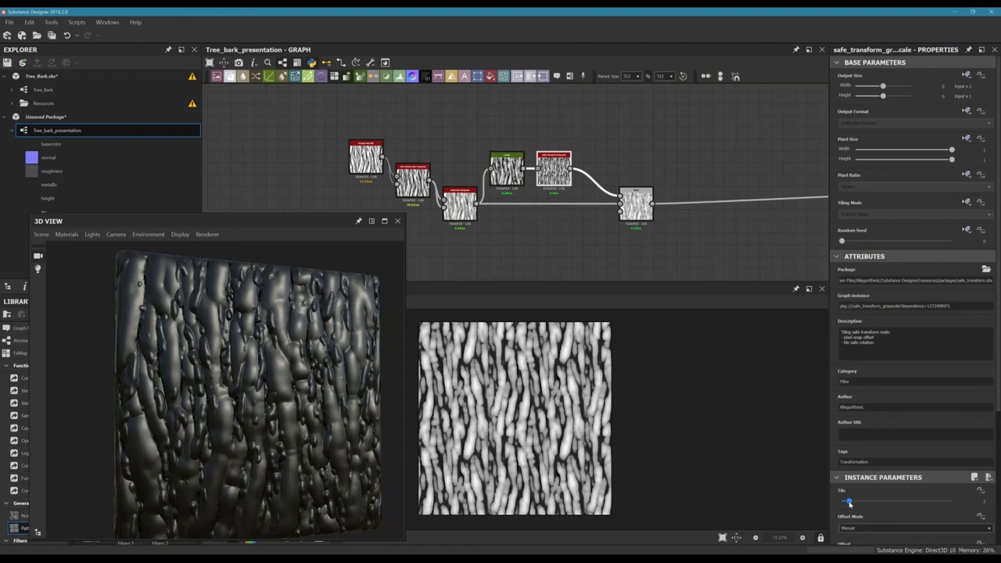
left_click_drag(845, 504, 833, 525)
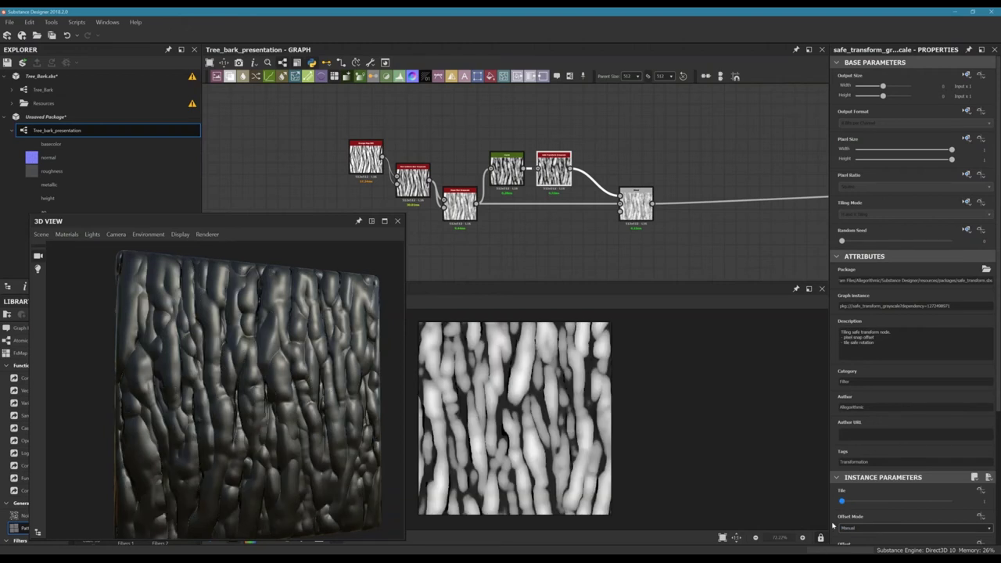
left_click_drag(269, 395, 272, 395)
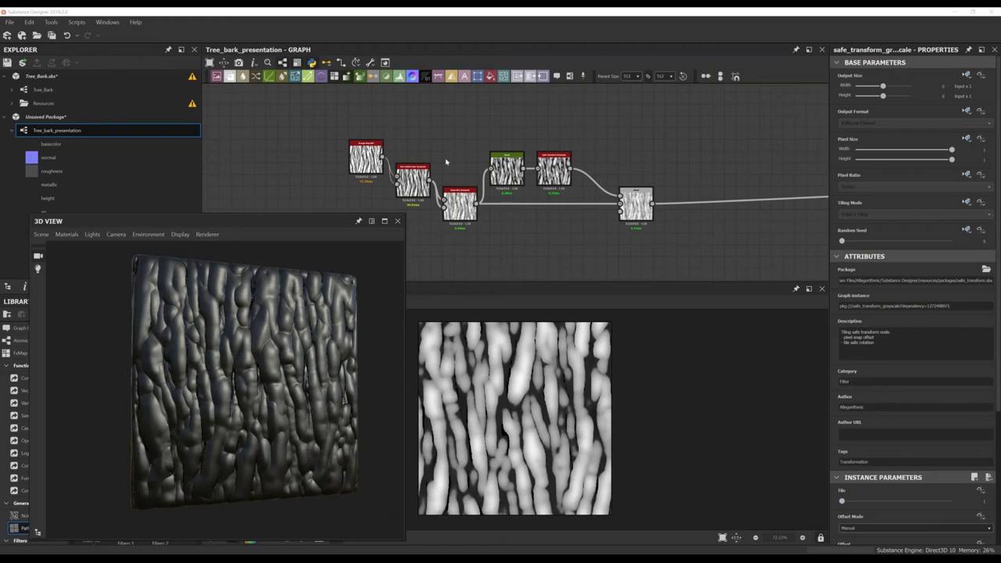
- Fine-tune the dark gray Output Color of the Uniform Color node that feeds the roughness output
middle_click_drag(580, 192, 236, 135)
scroll(469, 168, "down", 6)
scroll(616, 177, "up", 2)
middle_click_drag(616, 176, 444, 228)
scroll(547, 174, "up", 5)
scroll(510, 182, "up", 3)
middle_click_drag(497, 180, 440, 121)
scroll(559, 183, "down", 2)
middle_click_drag(555, 189, 580, 229)
left_click_drag(498, 215, 522, 231)
middle_click_drag(540, 215, 554, 194)
left_click_drag(548, 205, 463, 205)
scroll(661, 212, "up", 1)
middle_click_drag(485, 218, 475, 192)
scroll(659, 209, "down", 5)
left_click(651, 209)
scroll(474, 193, "up", 2)
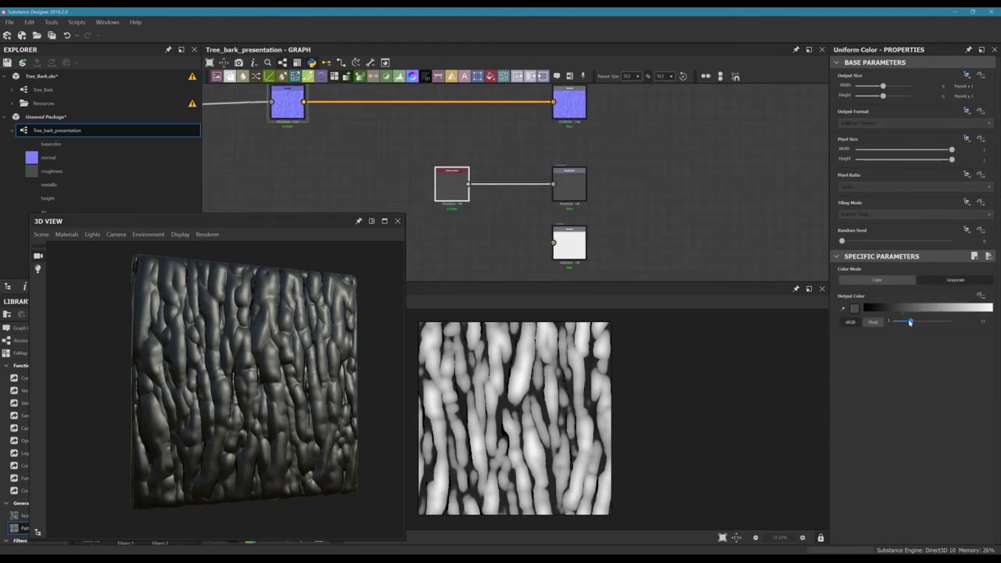
mouse_move(909, 321)
left_mouse_down()
mouse_move(892, 321)
mouse_move(957, 322)
mouse_move(891, 322)
mouse_move(918, 322)
mouse_move(891, 332)
mouse_move(928, 333)
mouse_move(881, 333)
mouse_move(917, 333)
mouse_move(905, 333)
left_mouse_up()
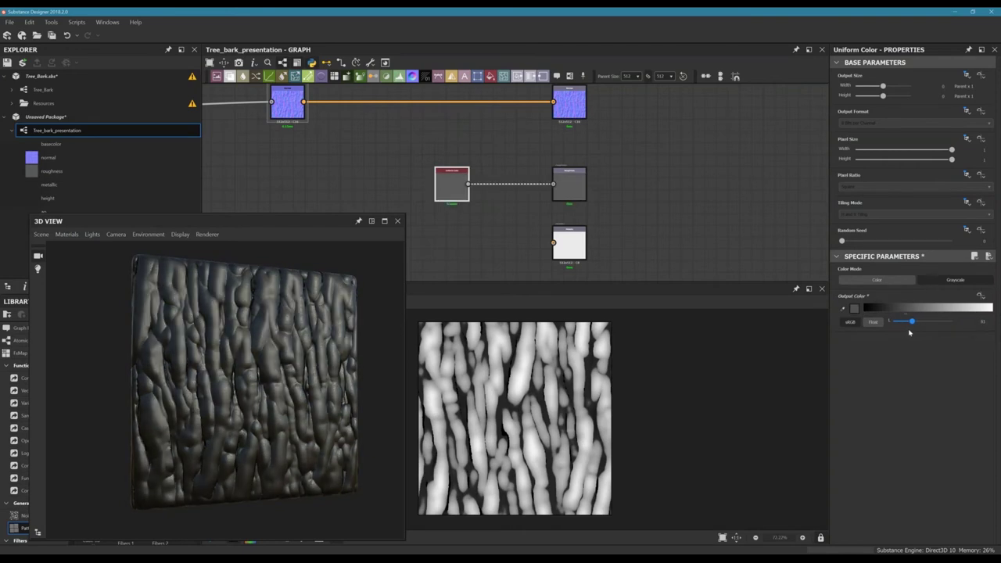
left_click_drag(907, 332, 910, 332)
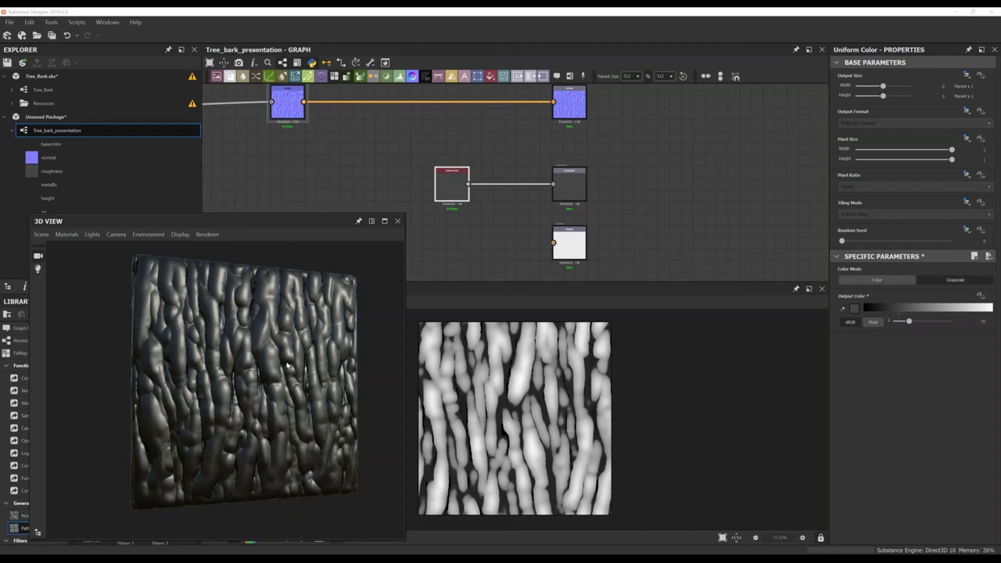
- Inspect the bark surface close up in the 3D view, and shift its window slightly down
left_click_drag(287, 365, 308, 356)
scroll(366, 358, "up", 4)
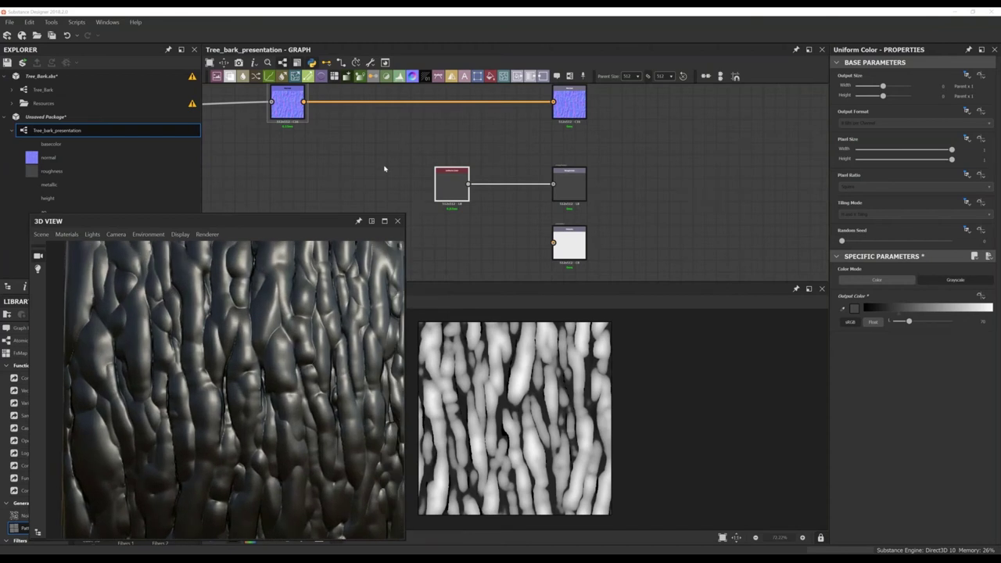
left_click(324, 162)
scroll(430, 168, "down", 1)
middle_click_drag(318, 166, 485, 167)
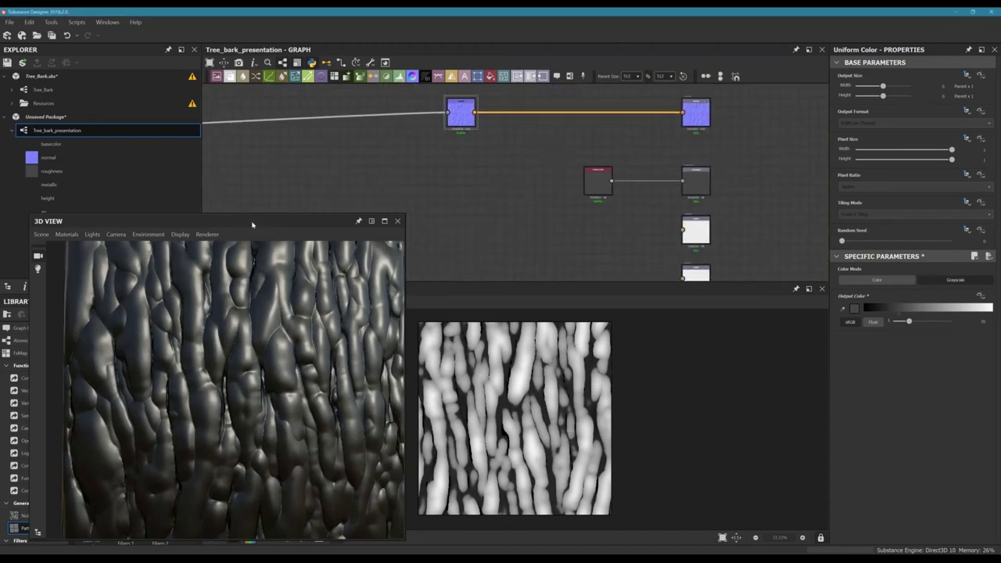
left_click(257, 229)
left_click_drag(256, 232, 251, 234)
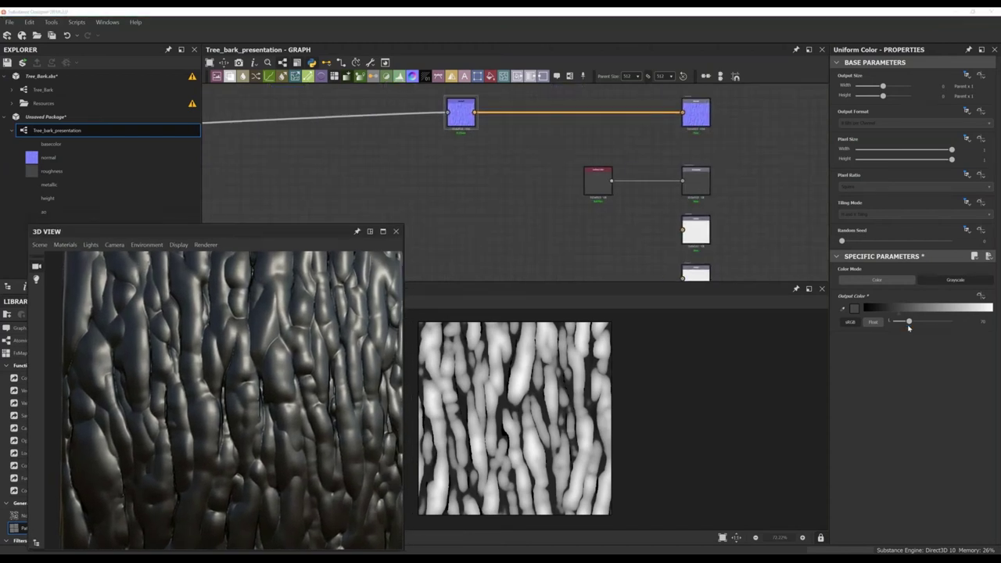
- Move the Normal node horizontally further away from the normal output node
middle_click_drag(510, 149, 563, 180)
scroll(547, 185, "down", 4)
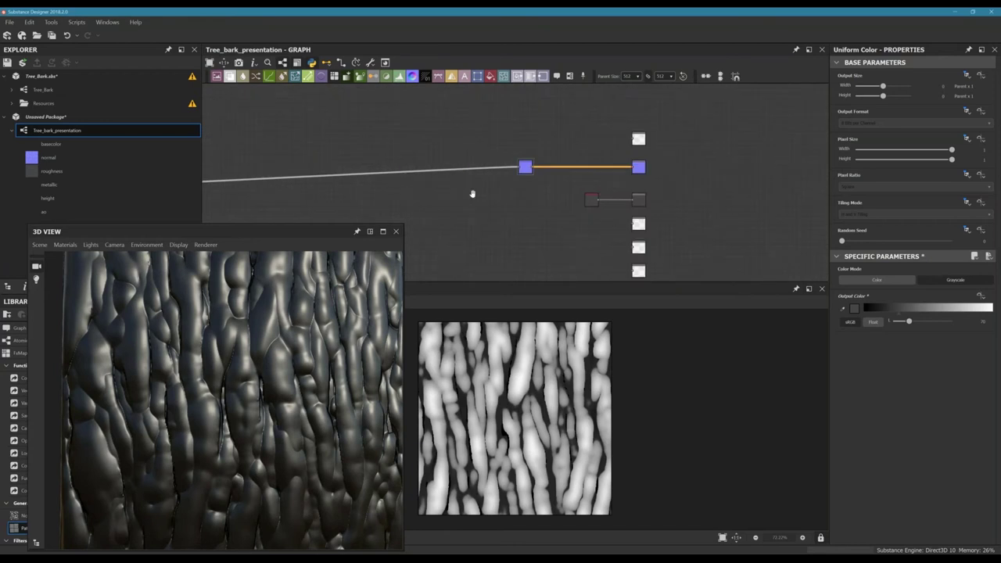
middle_click_drag(473, 192, 525, 177)
middle_click_drag(692, 199, 598, 200)
scroll(598, 200, "up", 3)
scroll(598, 201, "up", 2)
middle_click_drag(608, 166, 608, 72)
scroll(566, 162, "down", 3)
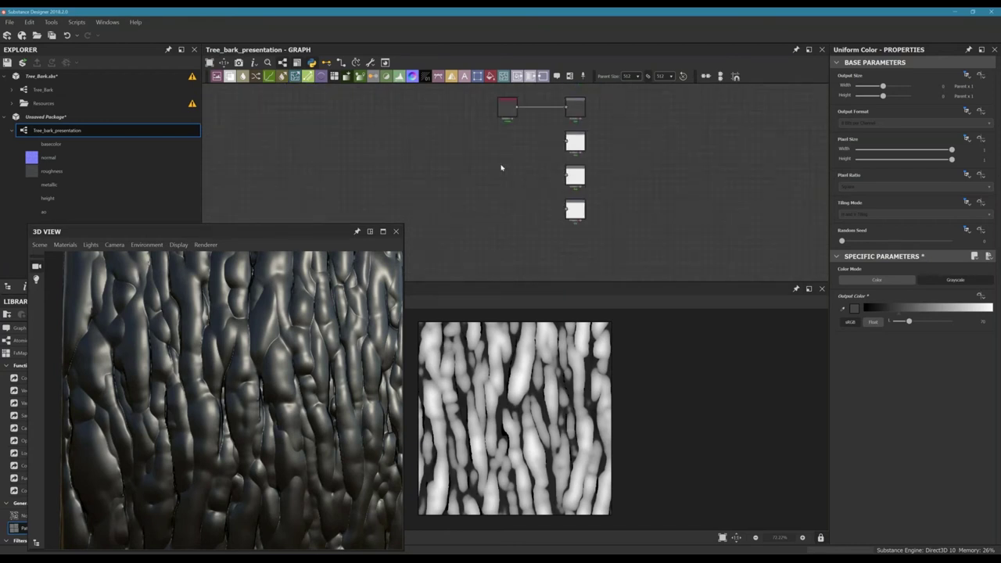
middle_click_drag(501, 164, 664, 228)
left_click_drag(576, 127, 539, 127)
left_click(508, 187)
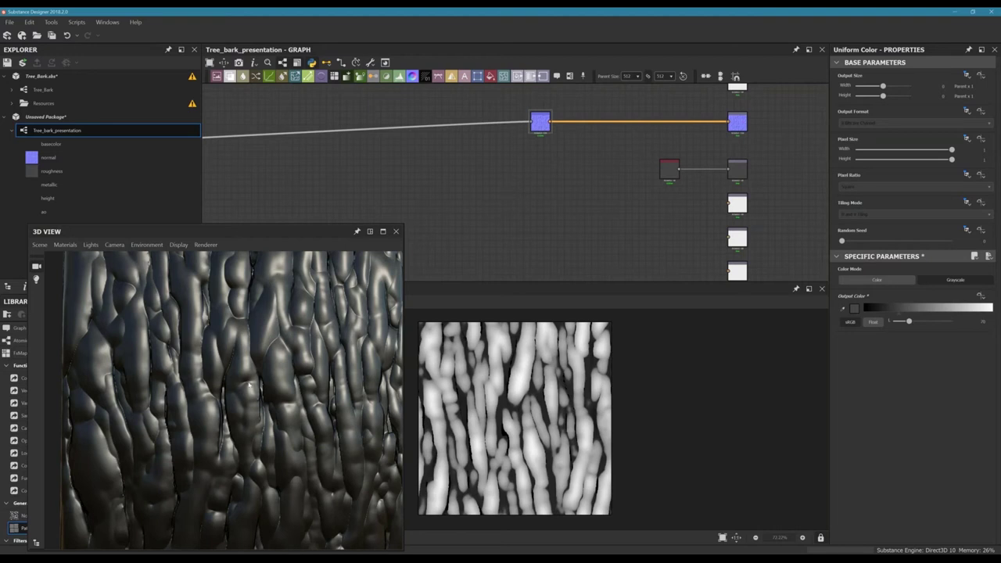
- View the whole bark cube in 3D and follow the graph from the bark ridge nodes through to the outputs
right_click_drag(235, 358, 267, 443)
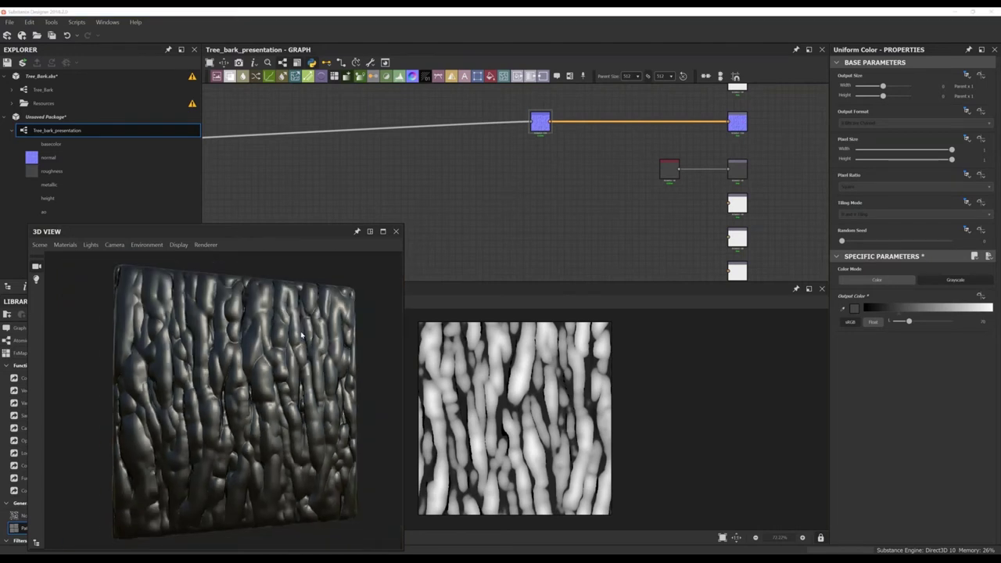
left_click(497, 179)
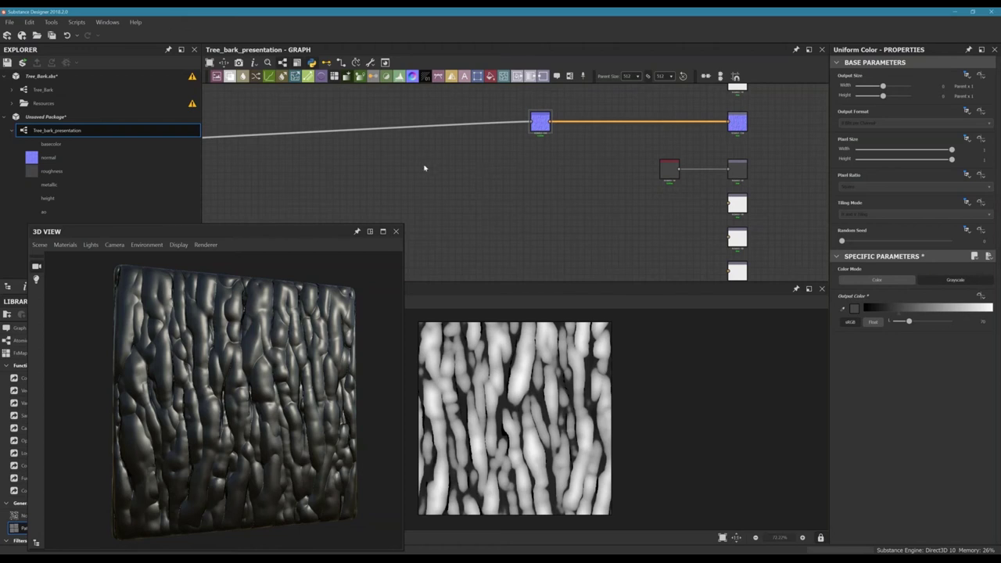
middle_click_drag(476, 172, 661, 185)
scroll(448, 186, "down", 2)
middle_click_drag(431, 188, 653, 203)
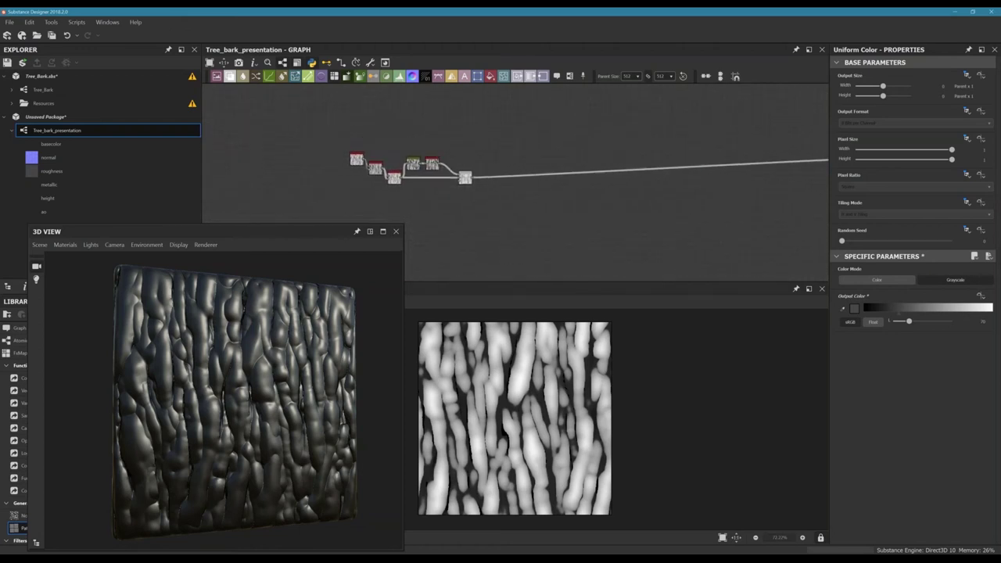
scroll(552, 174, "up", 3)
middle_click_drag(551, 175, 469, 164)
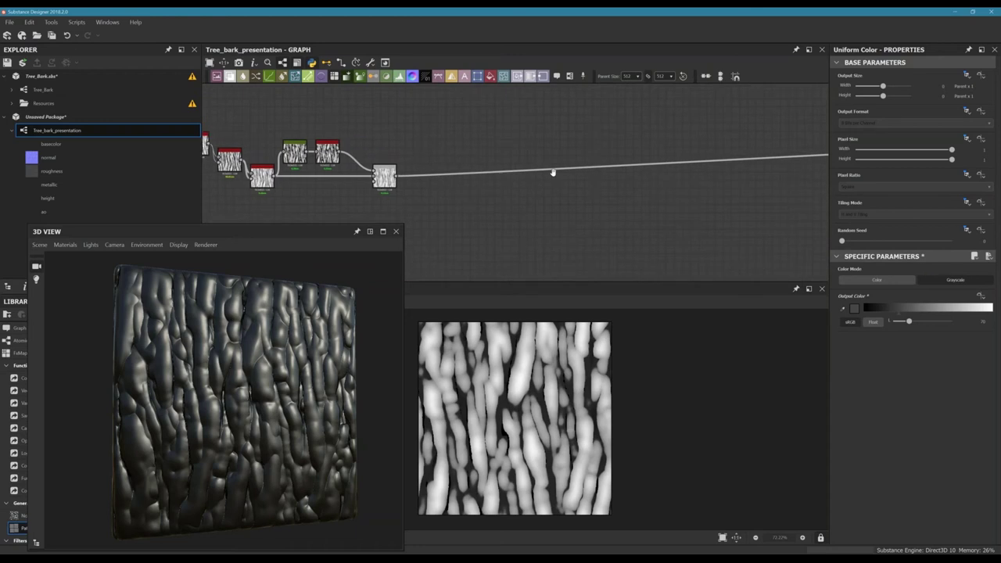
middle_click_drag(552, 173, 426, 182)
middle_click_drag(573, 196, 422, 192)
scroll(469, 196, "down", 2)
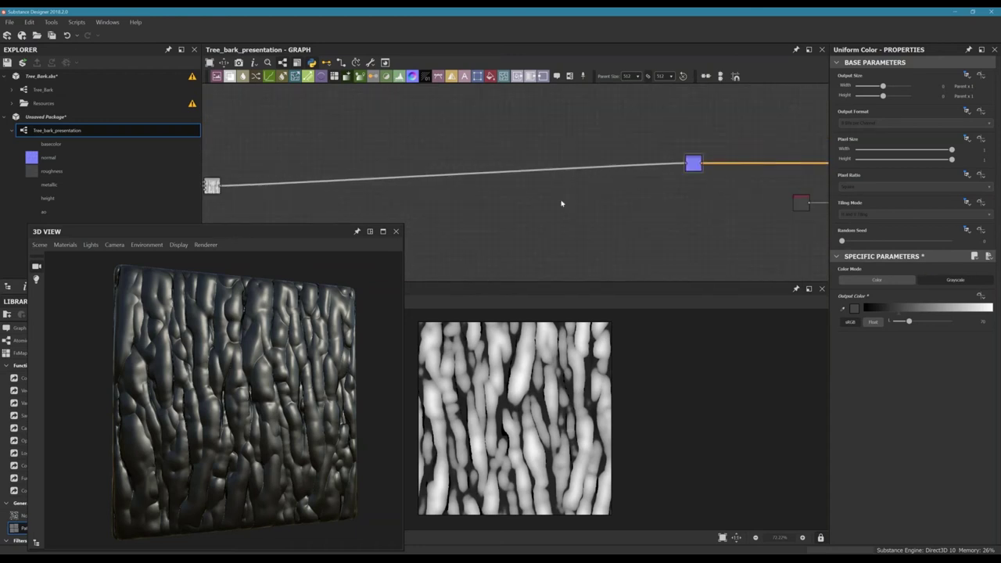
middle_click_drag(561, 203, 483, 179)
middle_click_drag(553, 185, 520, 189)
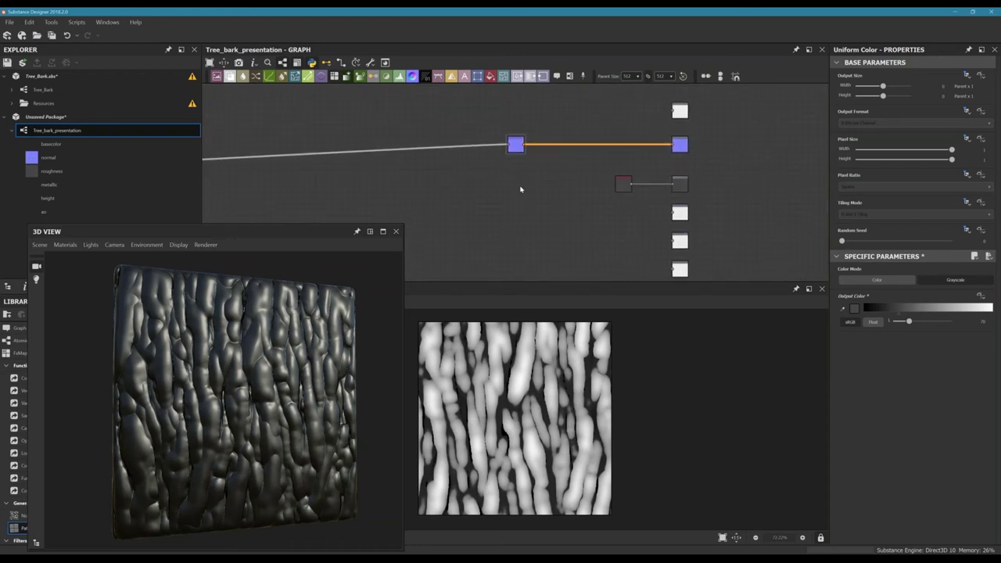
- Move the metallic, height and AO output nodes down together, away from the roughness output
middle_click_drag(639, 205, 575, 179)
scroll(576, 178, "up", 3)
middle_click_drag(688, 212, 612, 163)
left_click_drag(525, 147, 595, 252)
left_click_drag(573, 151, 572, 238)
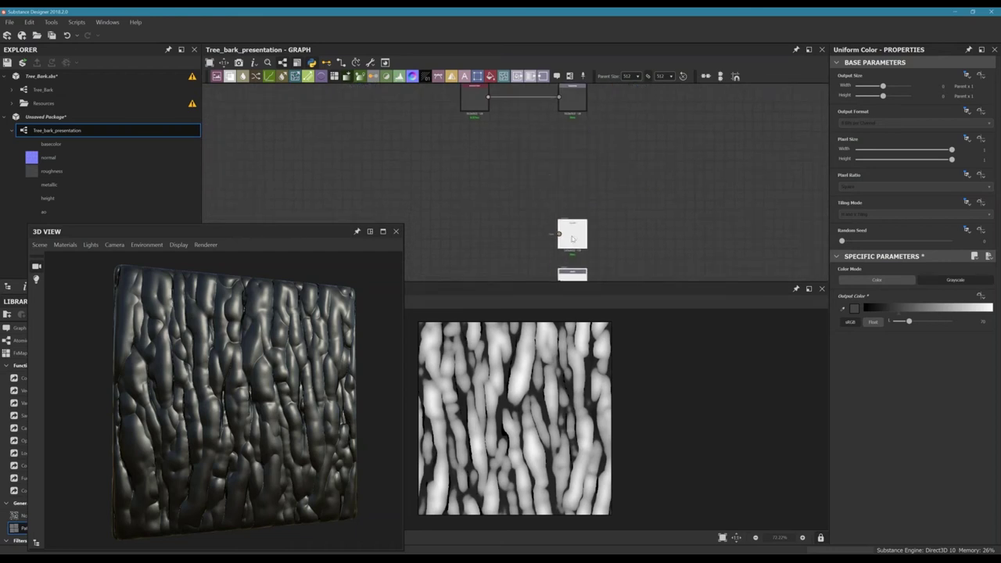
left_click(550, 190)
- Review the overall graph layout and the gap between the bark Blend node and the Normal node
middle_click_drag(599, 172, 717, 179)
scroll(582, 171, "down", 4)
middle_click_drag(516, 157, 549, 182)
scroll(539, 175, "down", 1)
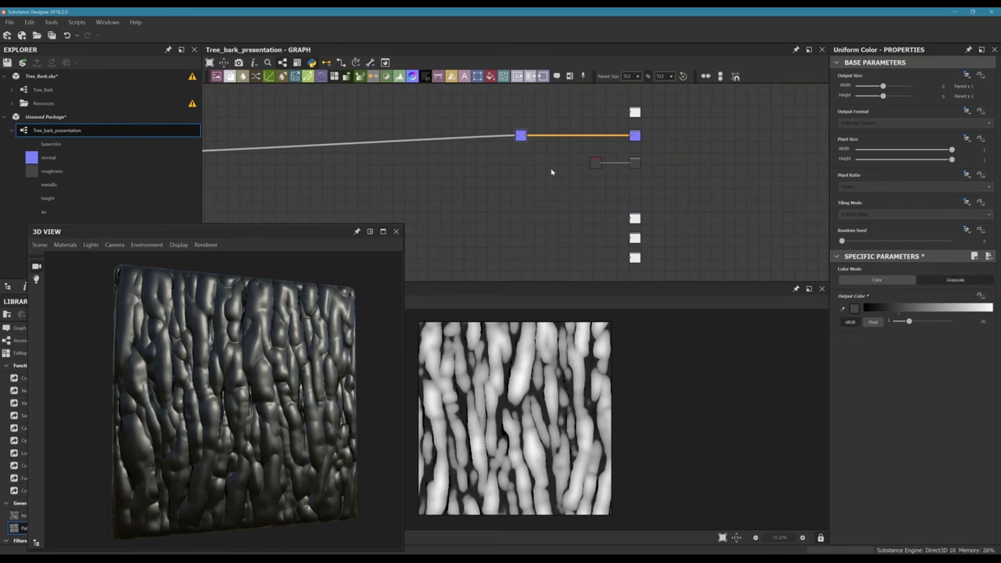
scroll(551, 172, "down", 1)
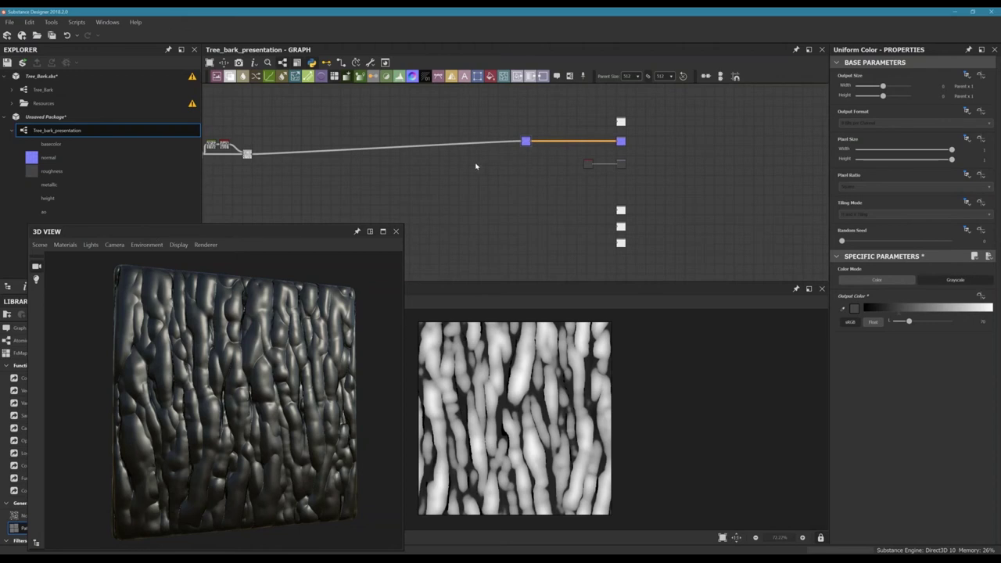
middle_click_drag(448, 162, 491, 179)
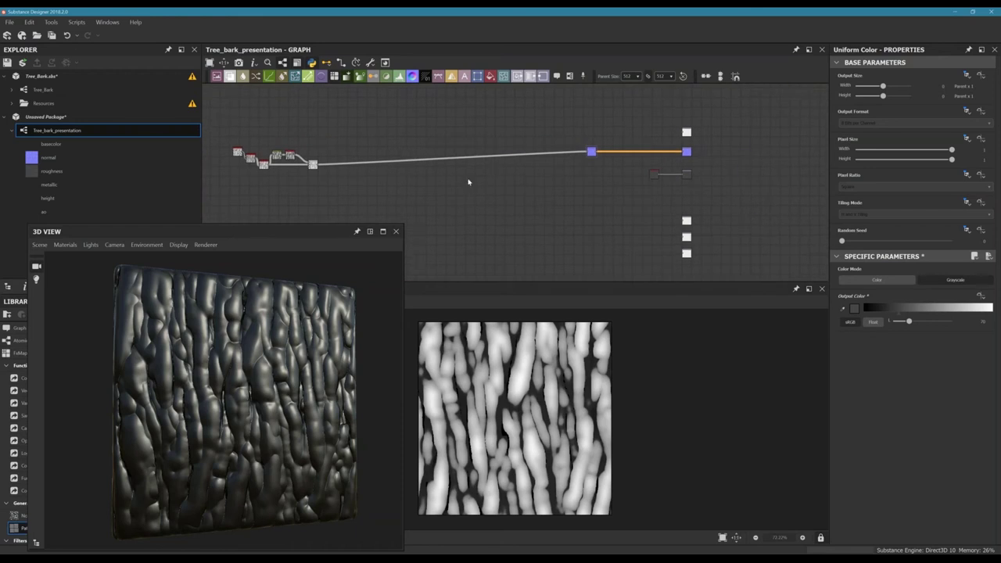
middle_click_drag(479, 176, 606, 190)
left_click_drag(352, 159, 456, 199)
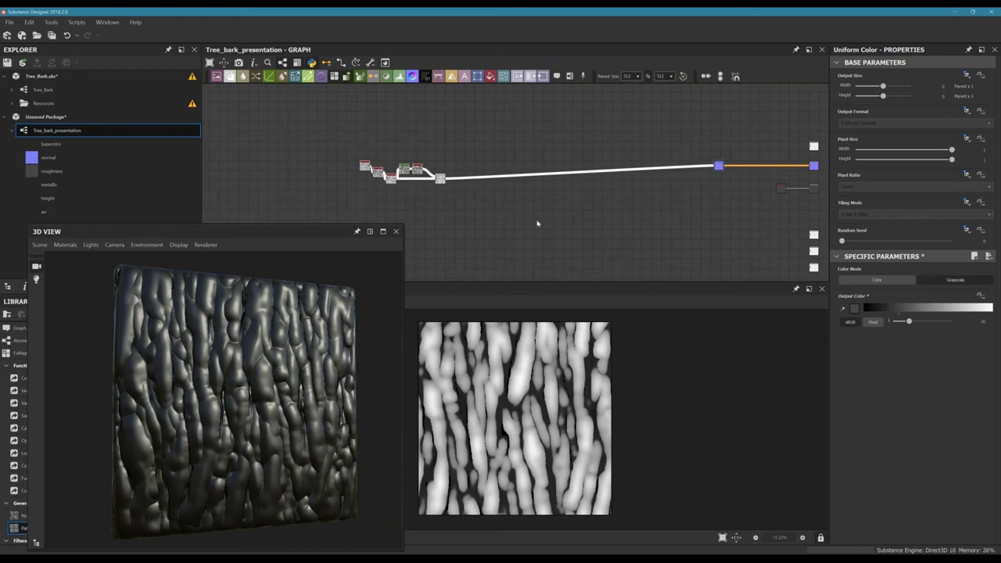
left_click(538, 224)
middle_click_drag(615, 212, 564, 206)
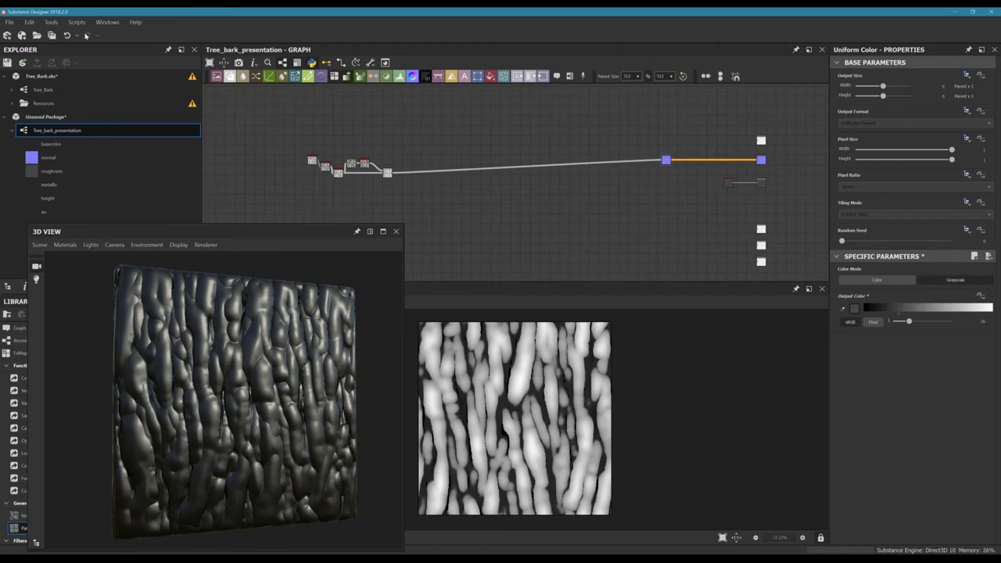
- Move the floating 3D View window down until it no longer covers the graph and the explorer
key("alt+Tab")
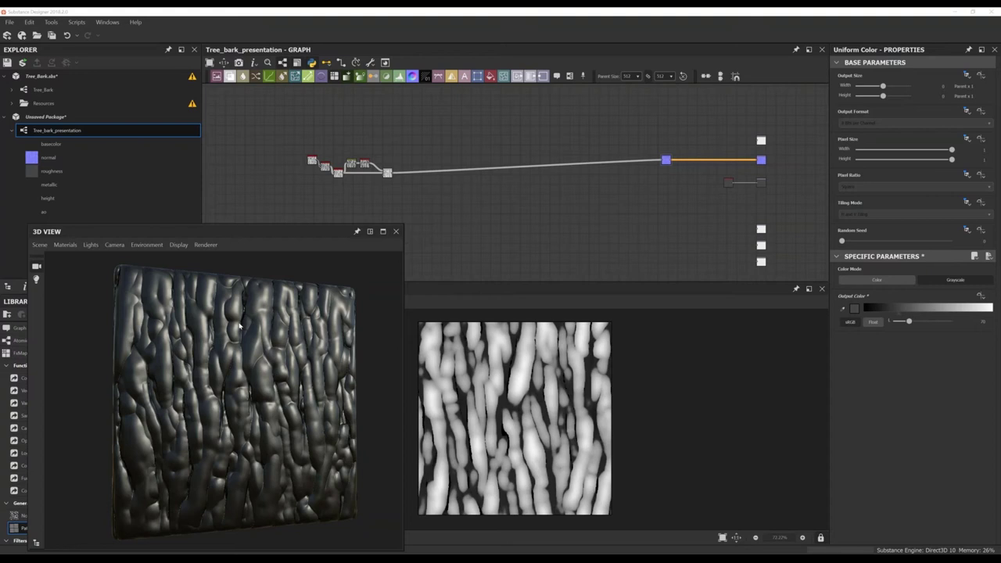
left_click_drag(309, 232, 332, 226)
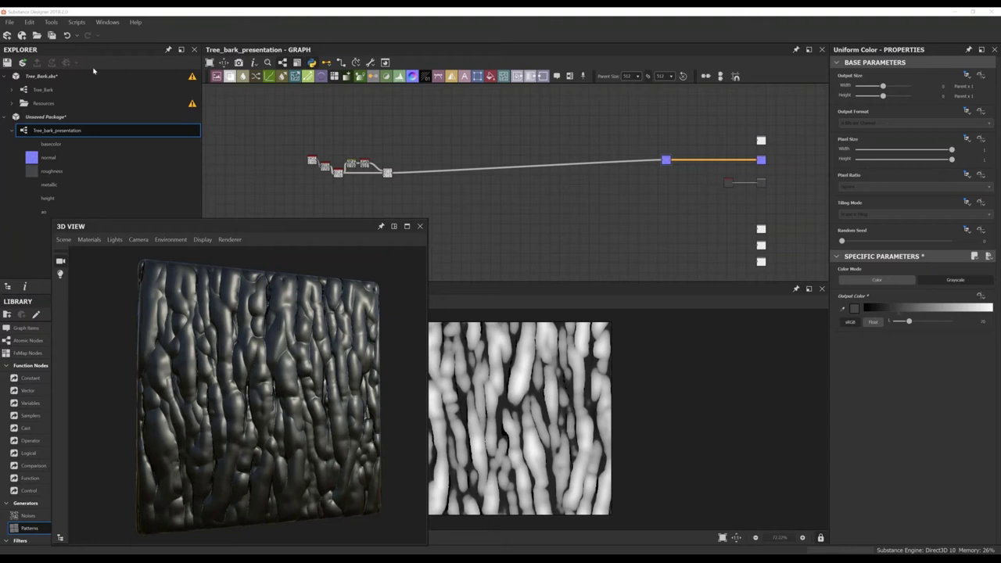
left_click_drag(357, 234, 385, 296)
middle_click_drag(462, 204, 485, 199)
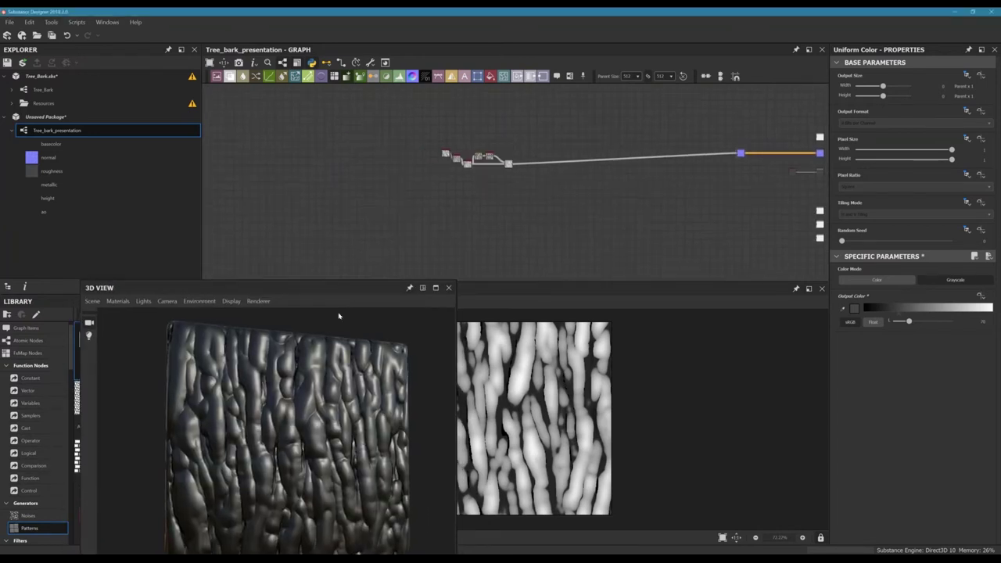
left_click_drag(346, 293, 343, 301)
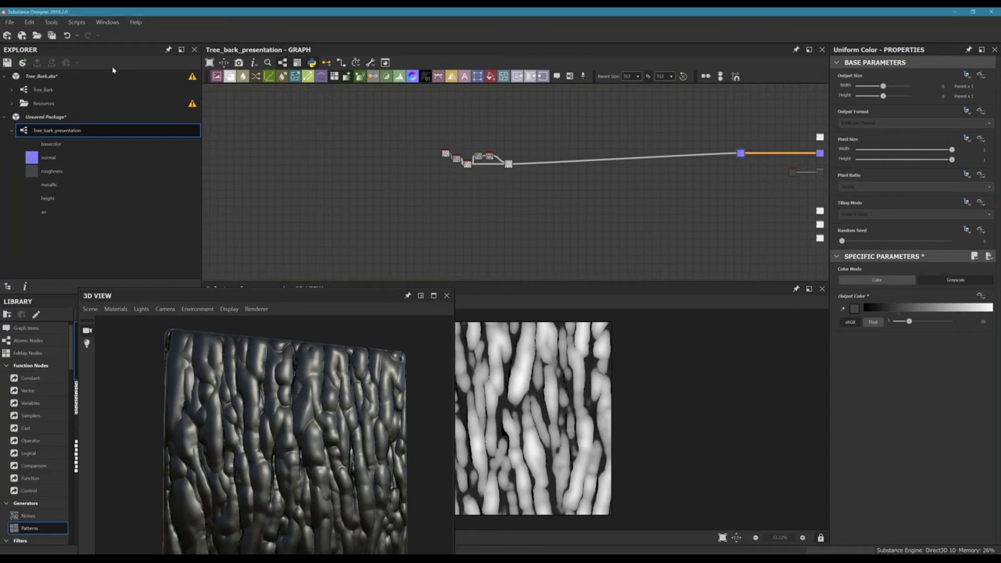
middle_click_drag(537, 201, 411, 212)
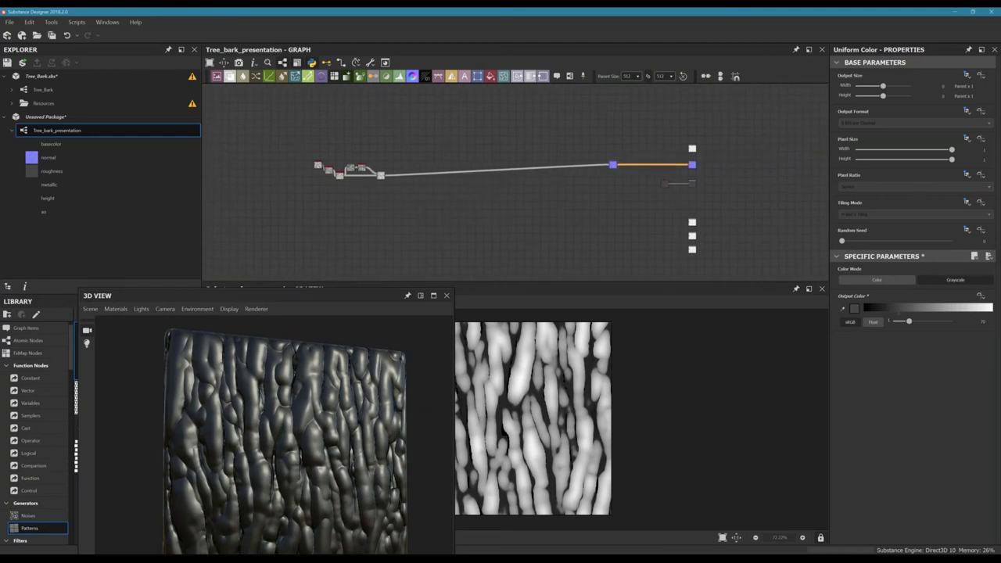
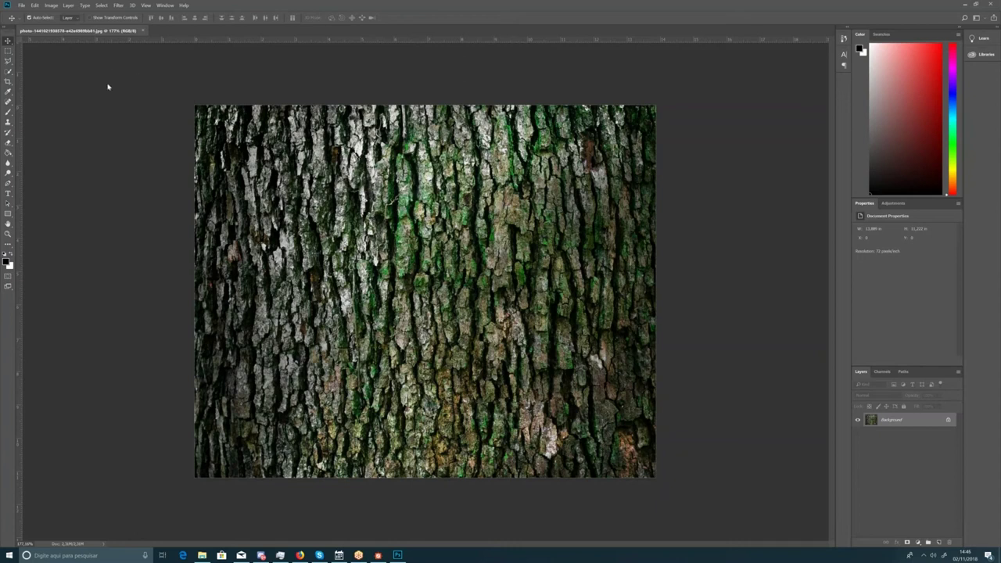
- Set the foreground color to red ff0000 and choose the Brush tool
left_click(8, 91)
left_click(6, 260)
left_click_drag(247, 85, 432, 159)
type("ff0000")
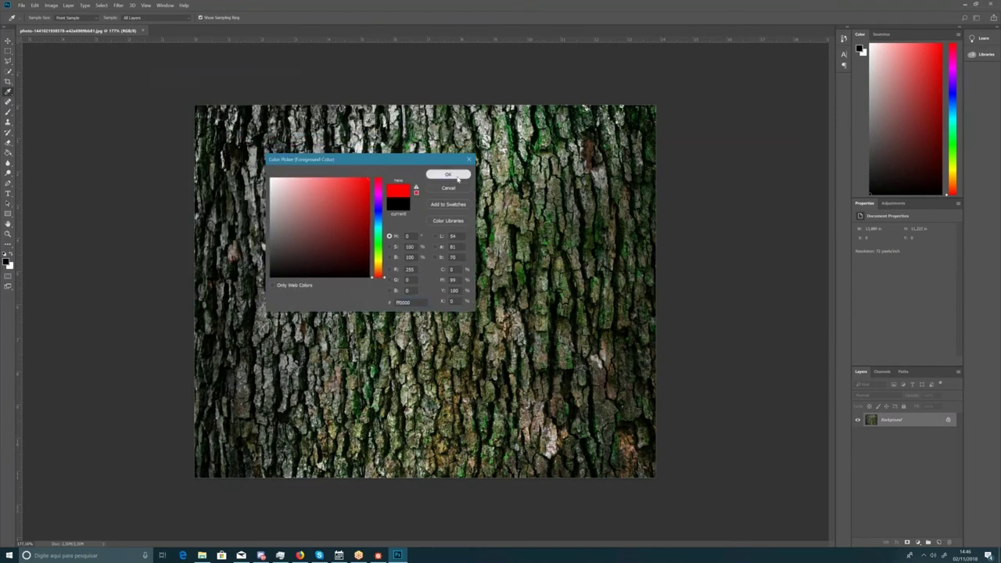
type("b")
left_click(448, 174)
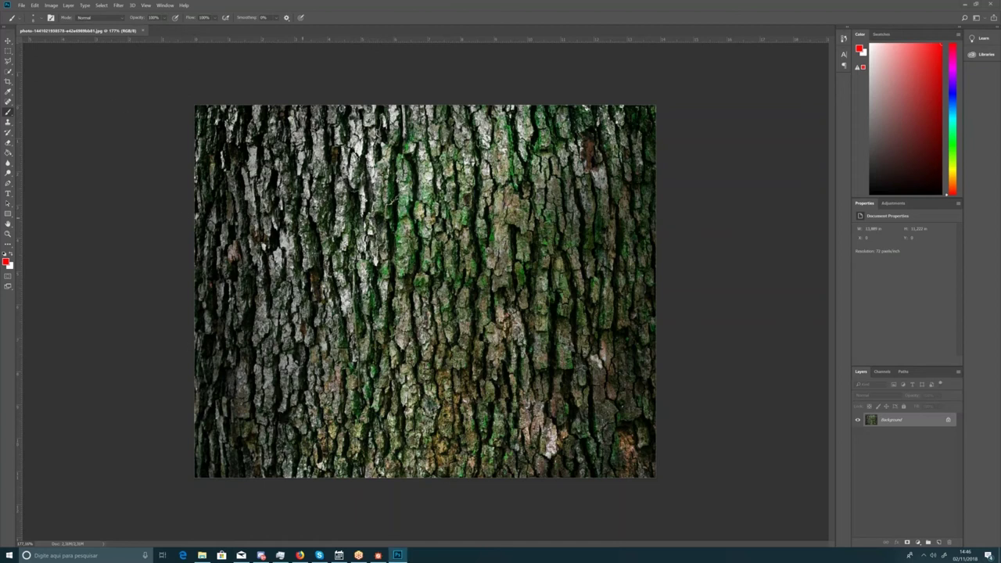
- Paint a large red circle around the upper-left bark area of the photo and trace the vertical crevices inside it
mouse_move(277, 142)
left_mouse_down()
mouse_move(245, 194)
mouse_move(274, 301)
mouse_move(356, 323)
mouse_move(414, 309)
mouse_move(437, 233)
mouse_move(394, 150)
mouse_move(339, 133)
mouse_move(277, 143)
left_mouse_up()
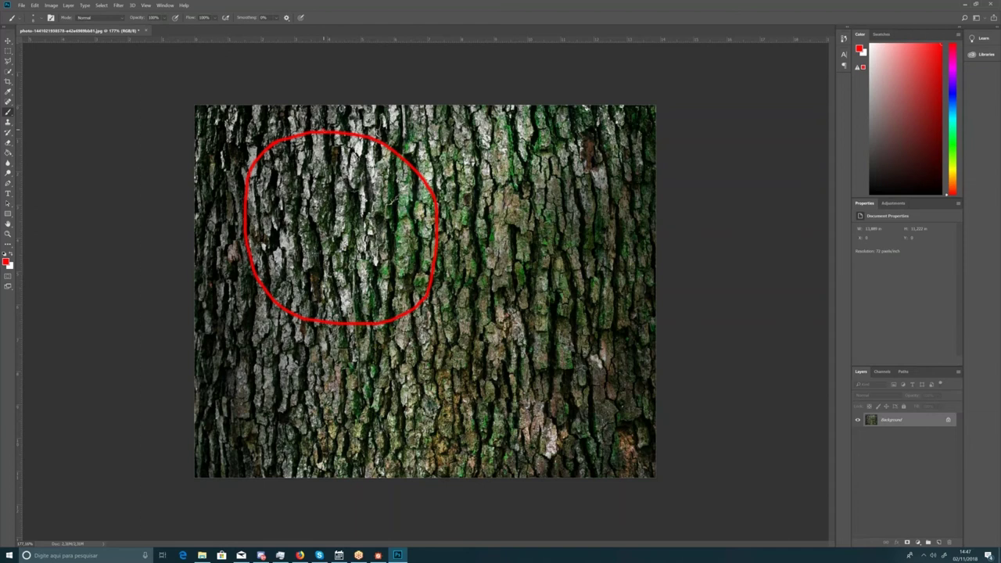
left_click_drag(323, 130, 330, 163)
mouse_move(332, 178)
left_mouse_down()
mouse_move(333, 241)
mouse_move(354, 305)
left_mouse_up()
mouse_move(306, 138)
left_mouse_down()
mouse_move(321, 295)
mouse_move(276, 246)
left_mouse_up()
mouse_move(282, 198)
left_mouse_down()
mouse_move(274, 247)
mouse_move(275, 219)
left_mouse_up()
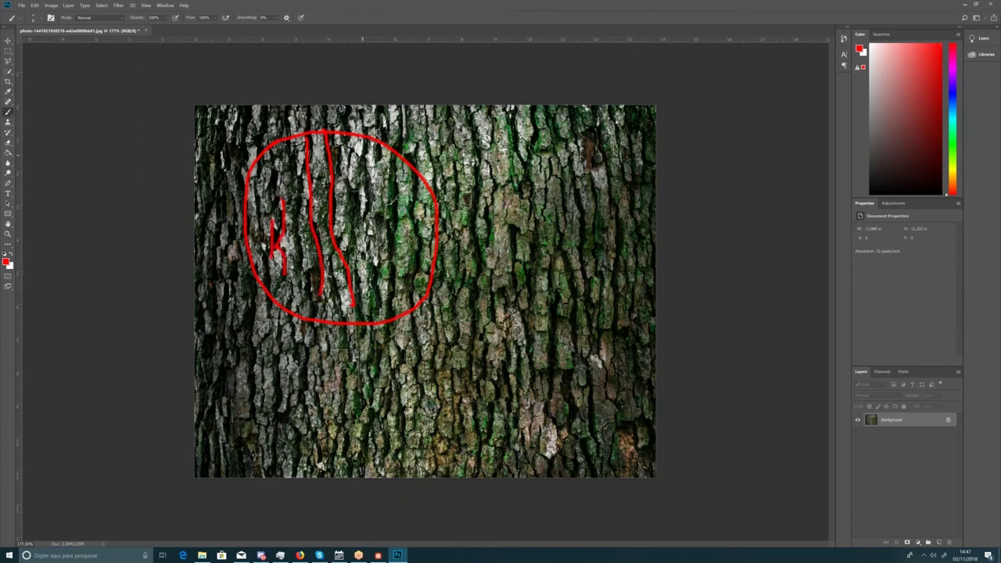
left_click_drag(362, 154, 378, 310)
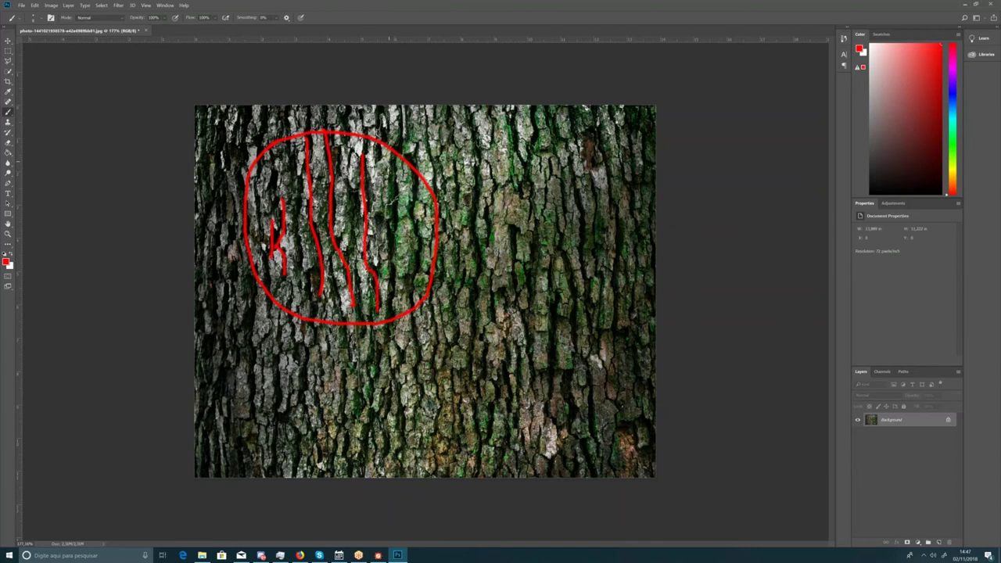
left_click_drag(389, 159, 390, 300)
left_click_drag(356, 206, 346, 266)
left_click_drag(344, 236, 332, 319)
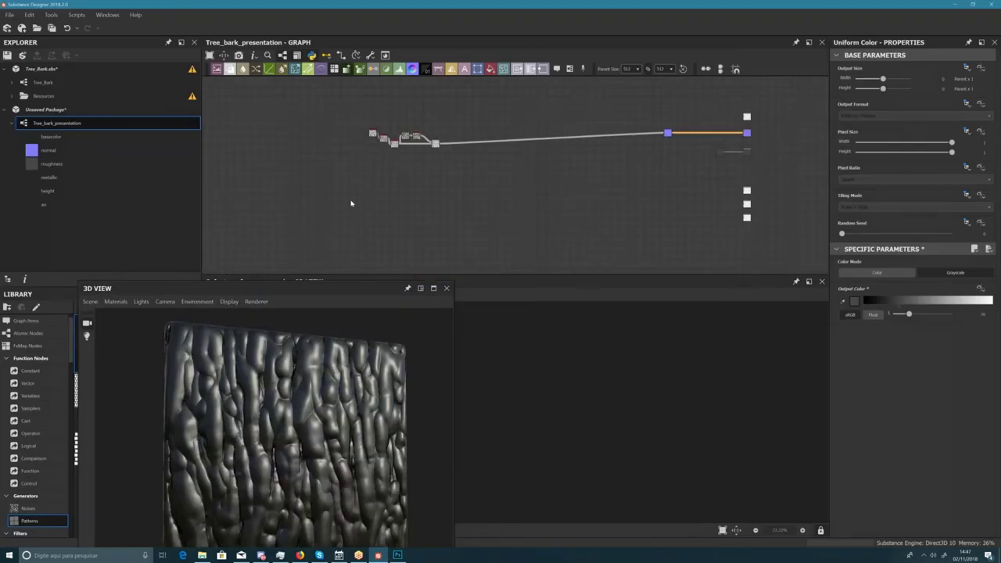
- Preview the Grunge Map 005 node in 2D in Substance Designer, moving the floating 3D View aside to uncover it
scroll(371, 127, "up", 3)
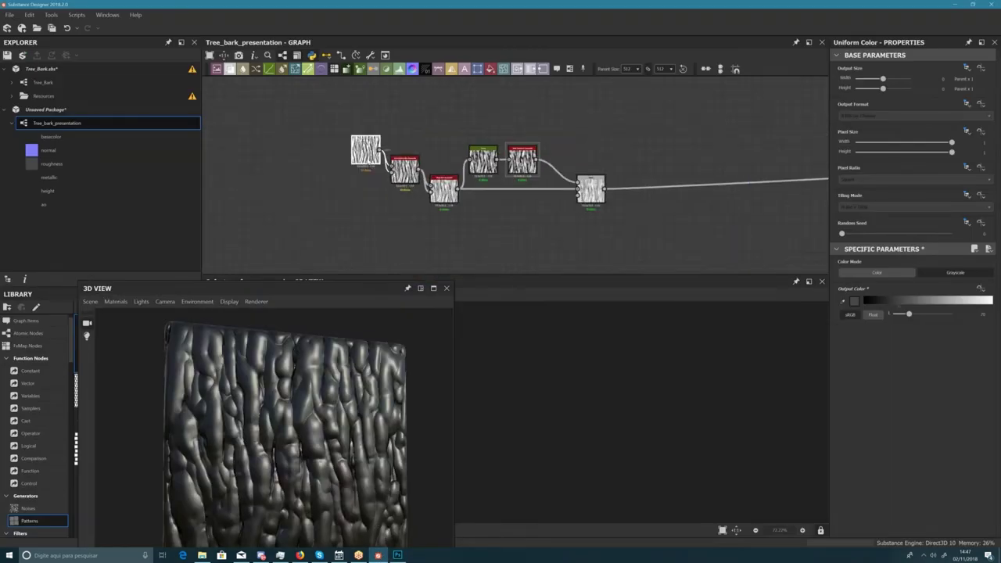
double_click(365, 148)
left_click_drag(359, 295, 275, 299)
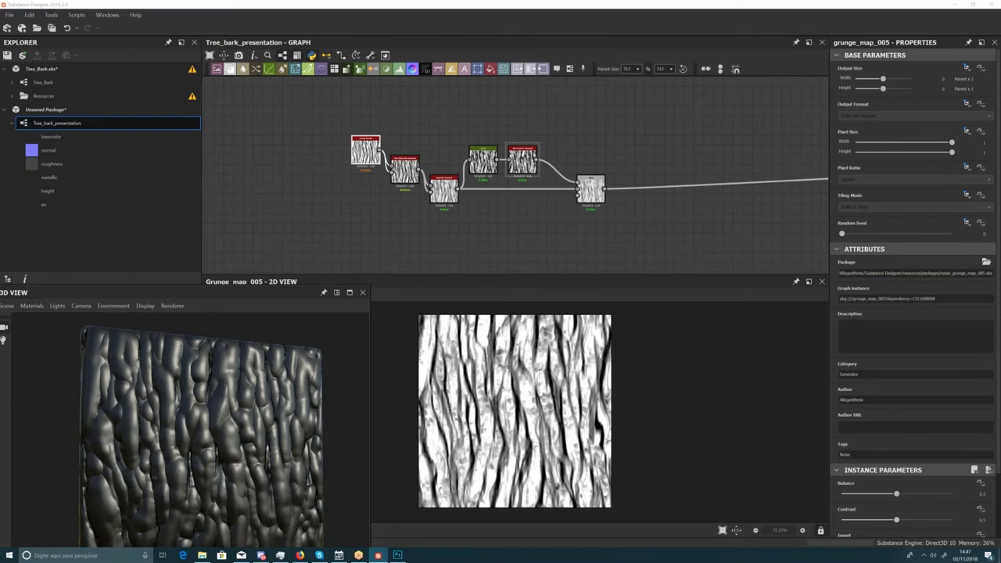
scroll(516, 407, "up", 3)
scroll(383, 149, "up", 5)
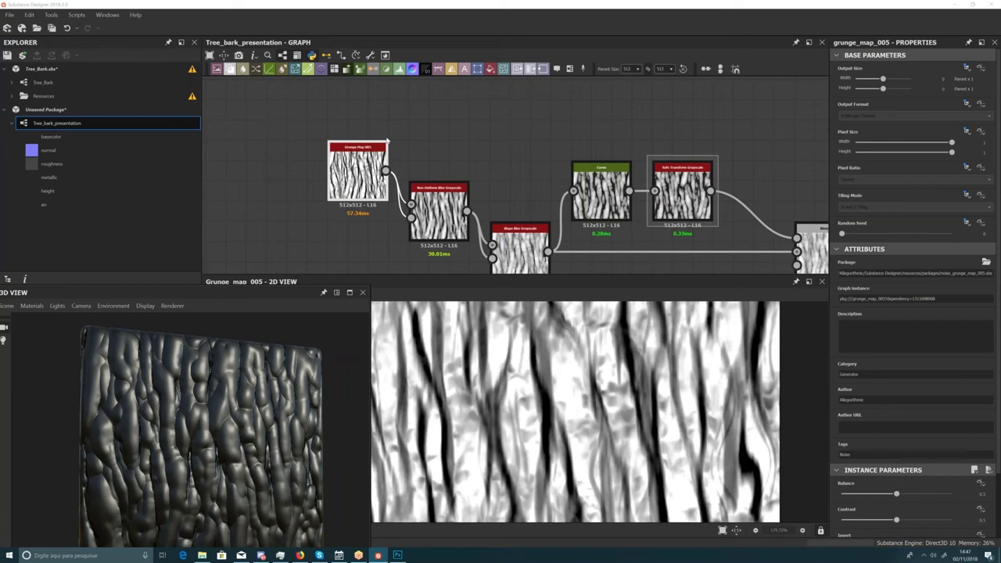
- Preview the Non Uniform Blur Grayscale node in 2D and inspect its blurred ridges up close
middle_click_drag(427, 163, 390, 113)
double_click(420, 180)
scroll(507, 387, "down", 6)
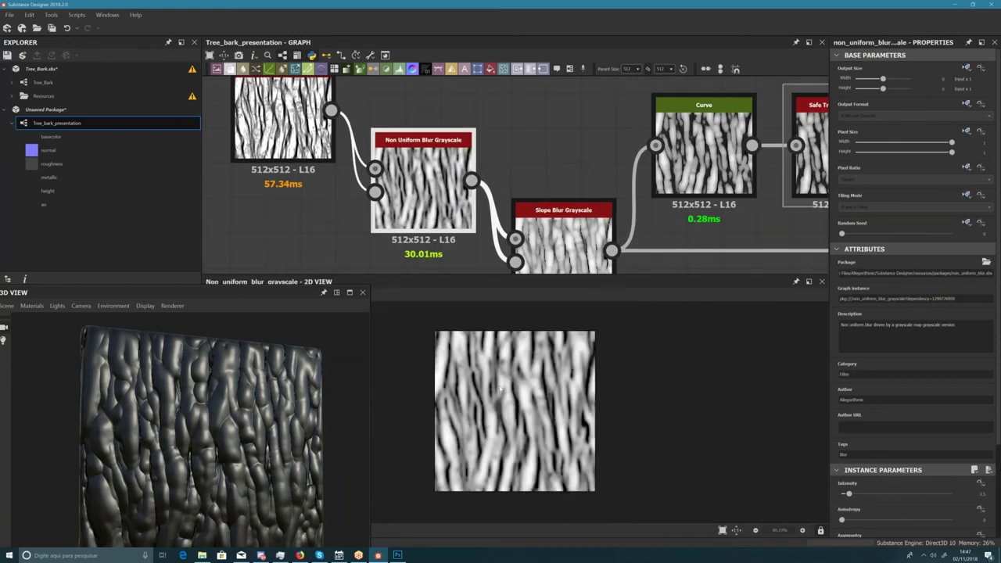
scroll(506, 387, "up", 3)
scroll(539, 383, "up", 3)
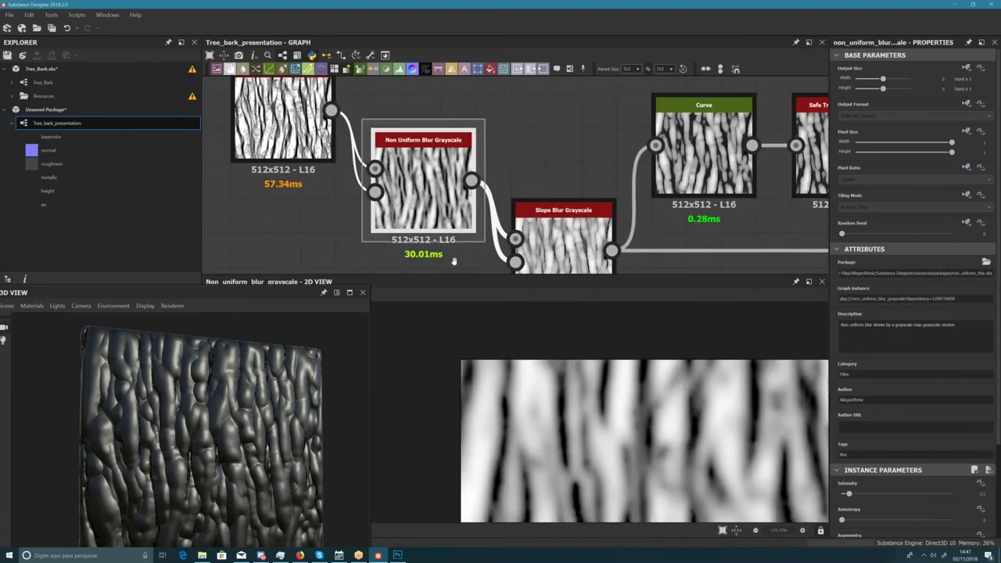
middle_click_drag(596, 413, 483, 344)
- Compare the Grunge Map 005 pattern with the Non Uniform Blur Grayscale result, examining the softened ridges and gaps
double_click(313, 122)
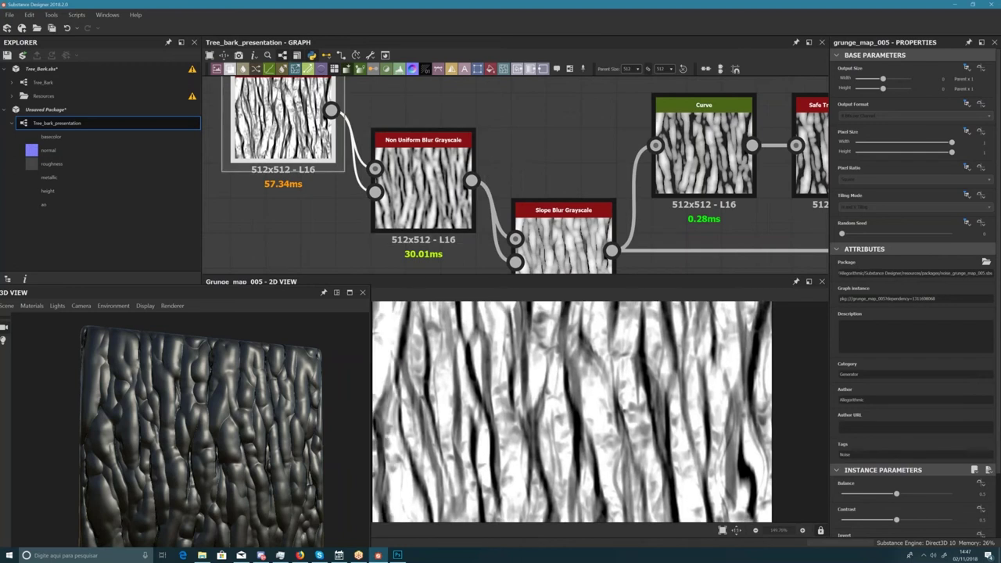
double_click(422, 180)
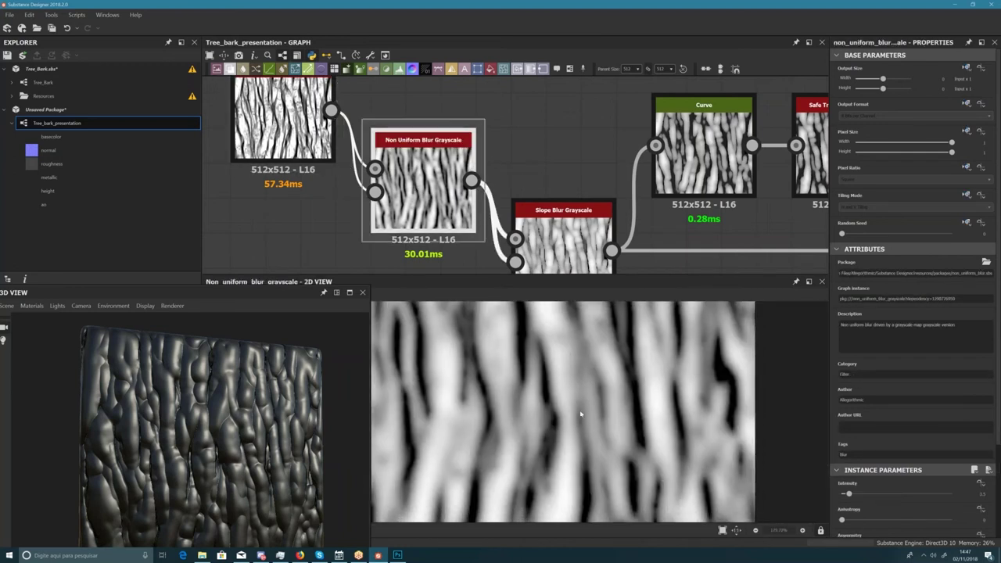
scroll(580, 414, "up", 4)
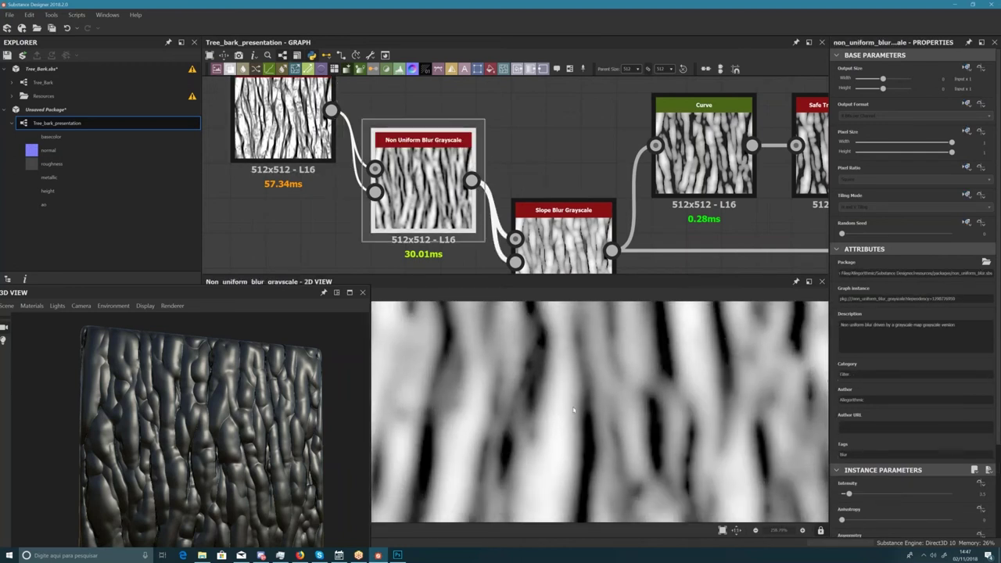
scroll(532, 367, "down", 4)
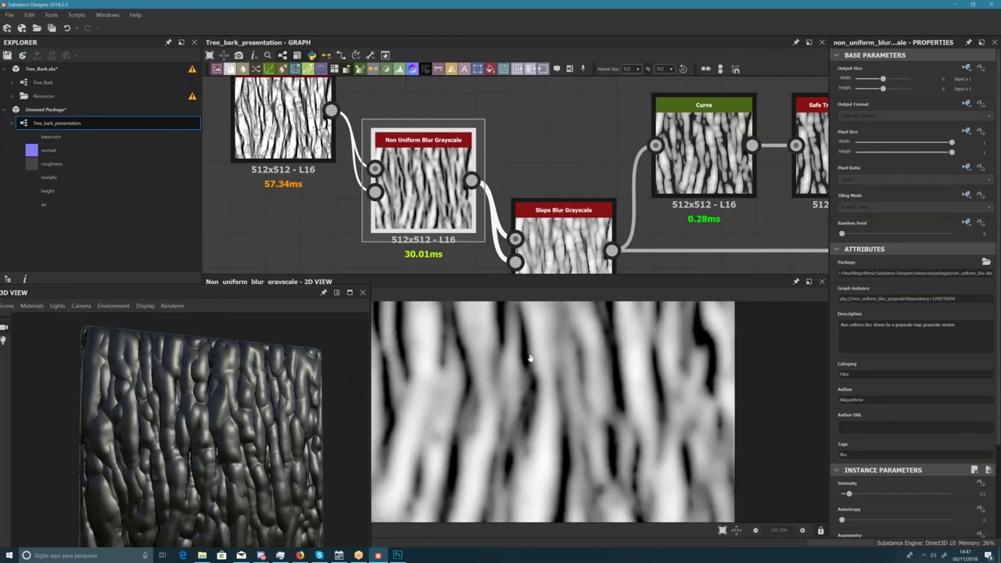
scroll(554, 401, "up", 2)
scroll(554, 402, "down", 2)
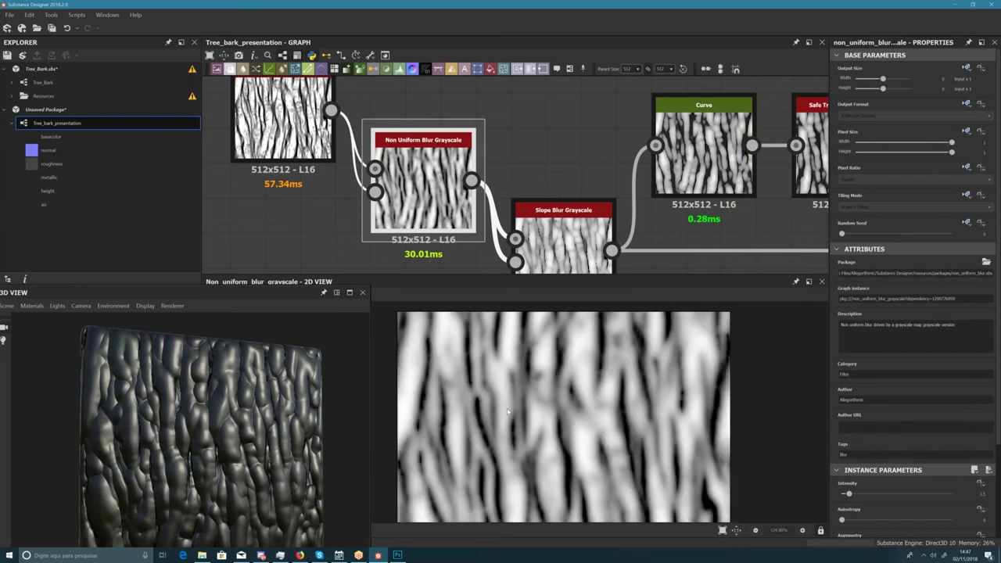
scroll(523, 384, "up", 3)
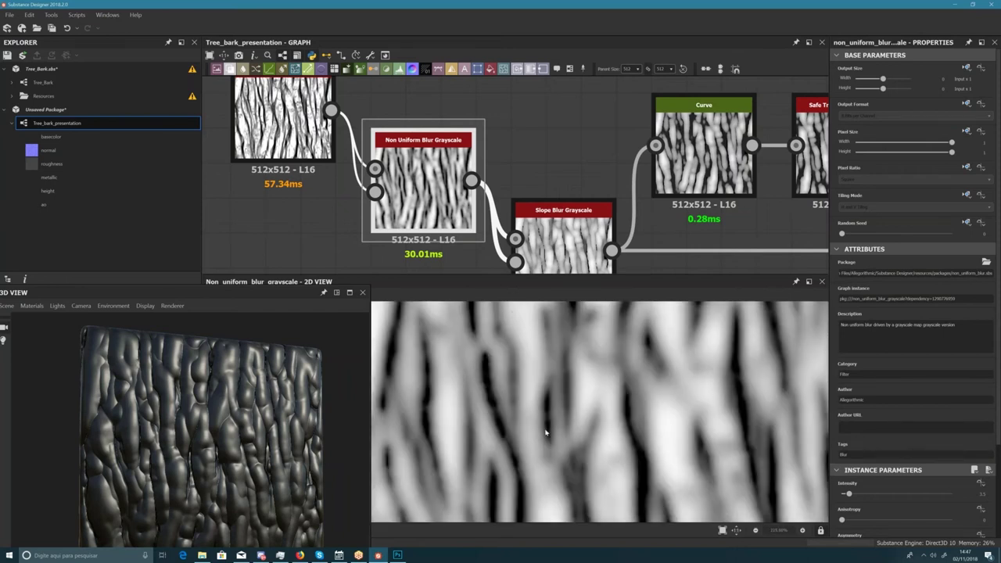
middle_click_drag(612, 392, 615, 392)
scroll(613, 393, "down", 10)
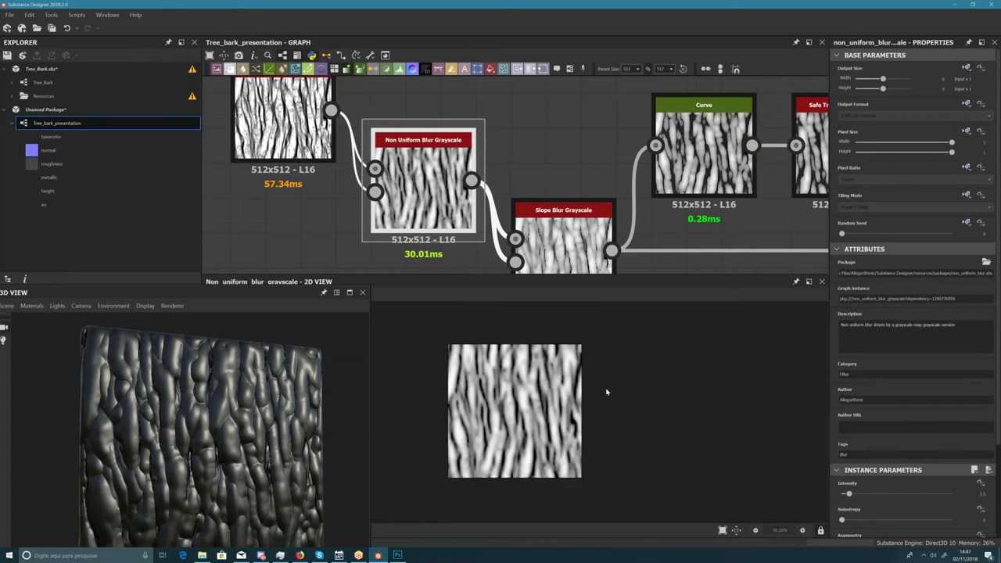
- Switch to Photoshop and outline individual small and long bark pieces in red inside the circled area
left_click(397, 554)
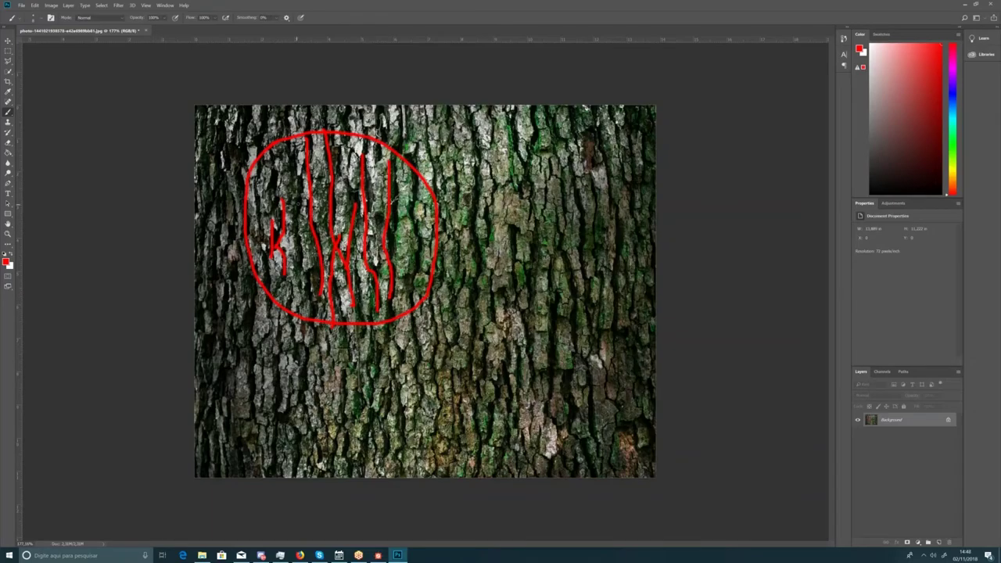
mouse_move(302, 198)
left_mouse_down()
mouse_move(298, 215)
mouse_move(310, 207)
left_mouse_up()
mouse_move(267, 168)
left_mouse_down()
mouse_move(272, 220)
mouse_move(253, 180)
mouse_move(266, 167)
left_mouse_up()
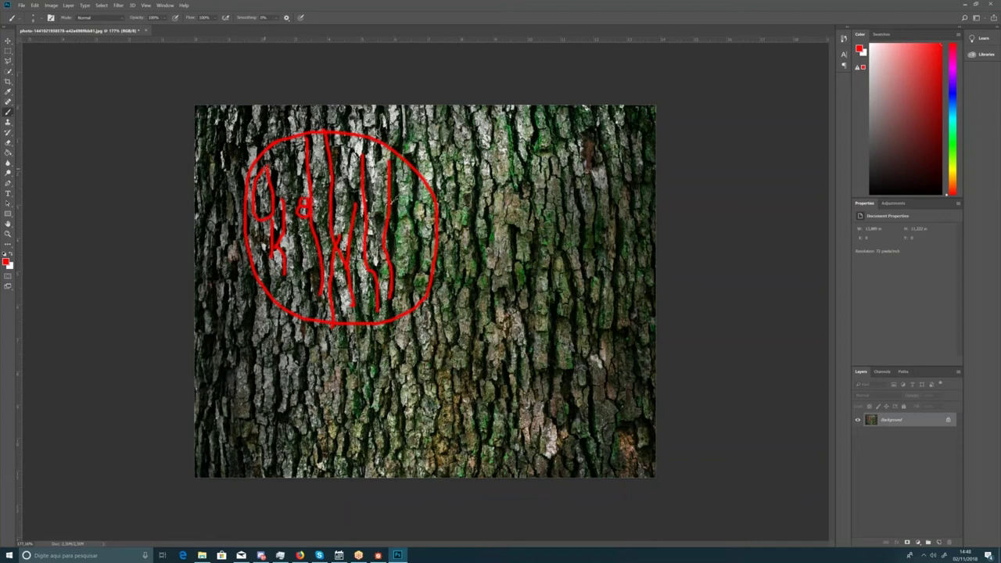
mouse_move(396, 200)
left_mouse_down()
mouse_move(395, 256)
mouse_move(416, 252)
mouse_move(419, 167)
mouse_move(395, 200)
left_mouse_up()
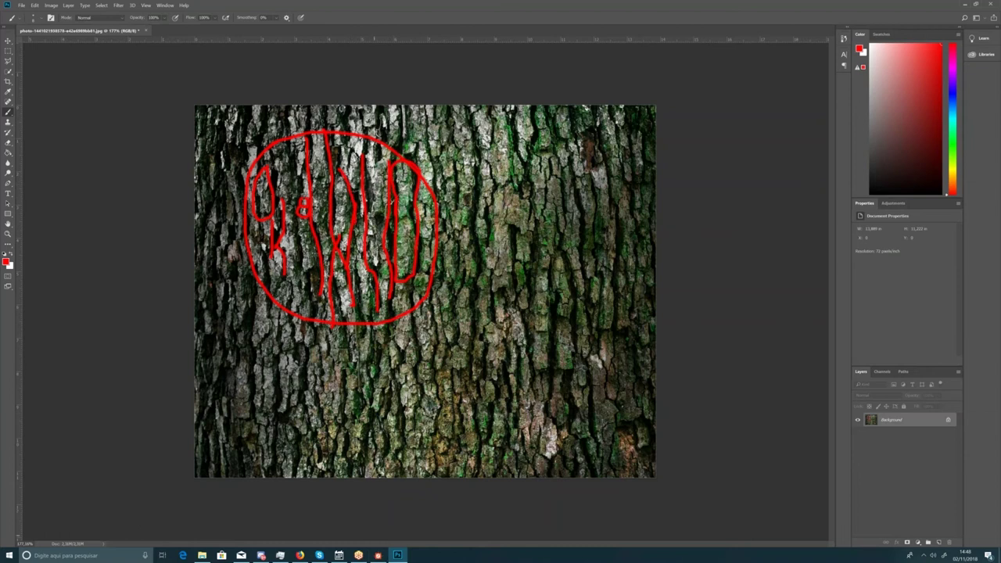
- Switch to Substance Designer and preview the Slope Blur Grayscale node in 2D
left_click(378, 555)
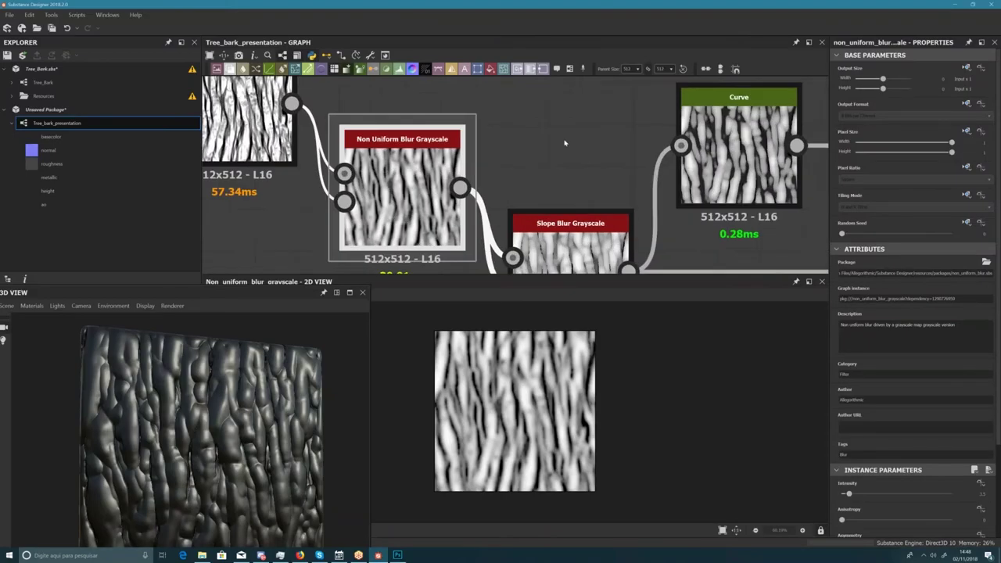
scroll(566, 143, "up", 1)
middle_click_drag(565, 143, 497, 134)
scroll(470, 144, "down", 3)
middle_click_drag(810, 150, 401, 85)
scroll(407, 89, "down", 1)
double_click(261, 158)
middle_click_drag(397, 138, 405, 140)
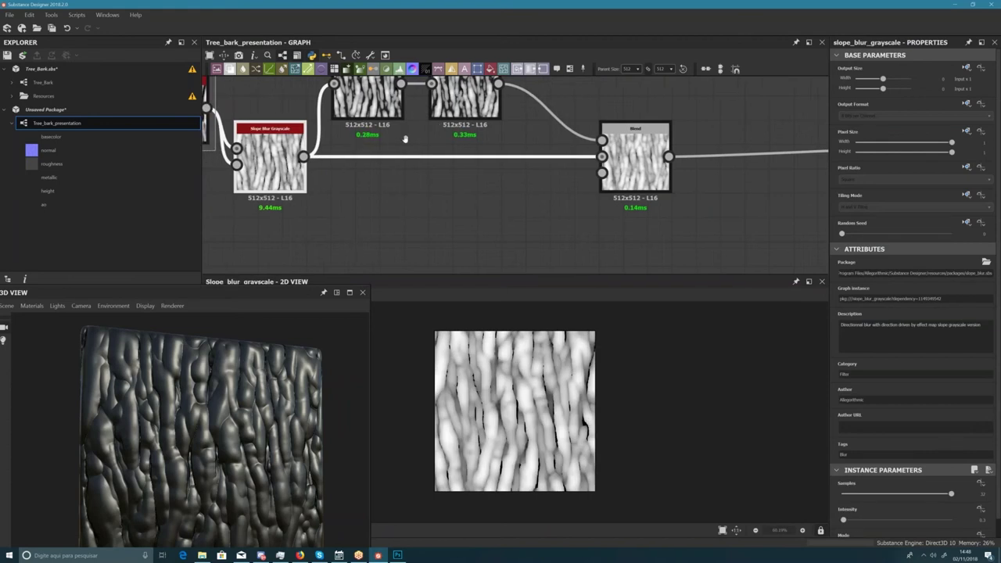
- Examine the node chain from Grunge Map 005 through the blur, Curve and transform nodes to the Blend node
scroll(405, 139, "down", 3)
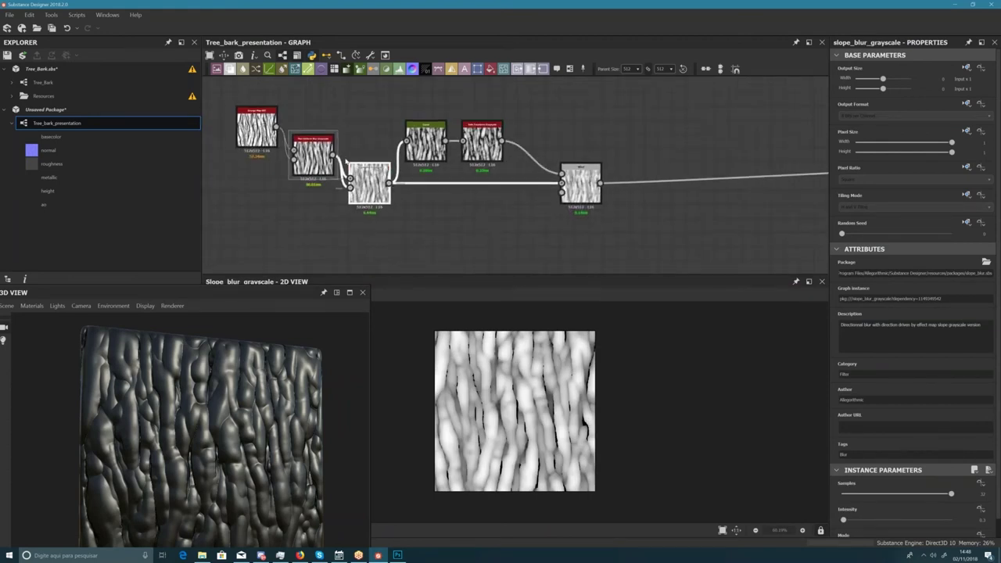
scroll(346, 160, "up", 2)
middle_click_drag(362, 150, 467, 156)
scroll(585, 260, "down", 2)
middle_click_drag(586, 260, 502, 209)
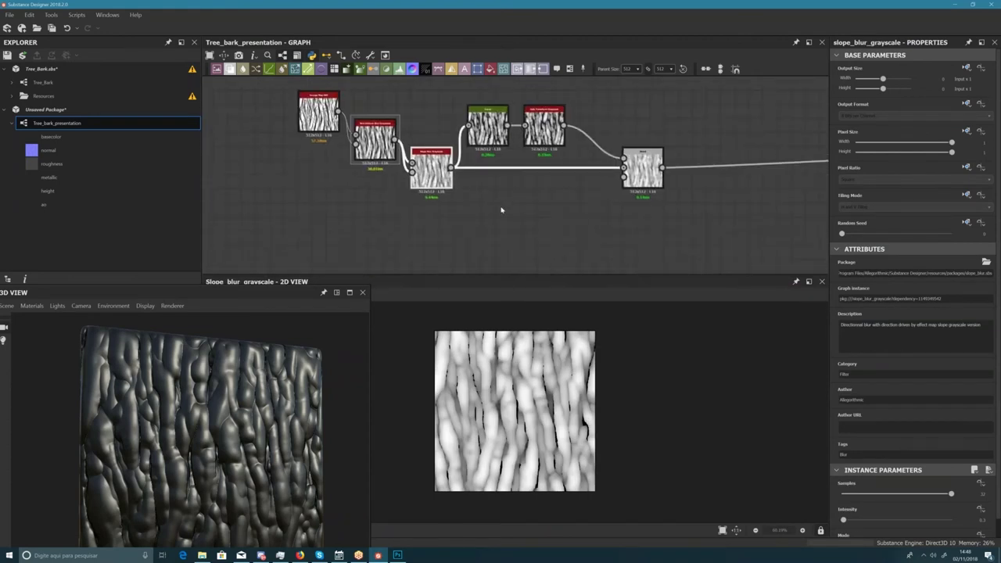
middle_click_drag(492, 172, 438, 169)
middle_click_drag(484, 219, 452, 188)
middle_click_drag(520, 146, 483, 150)
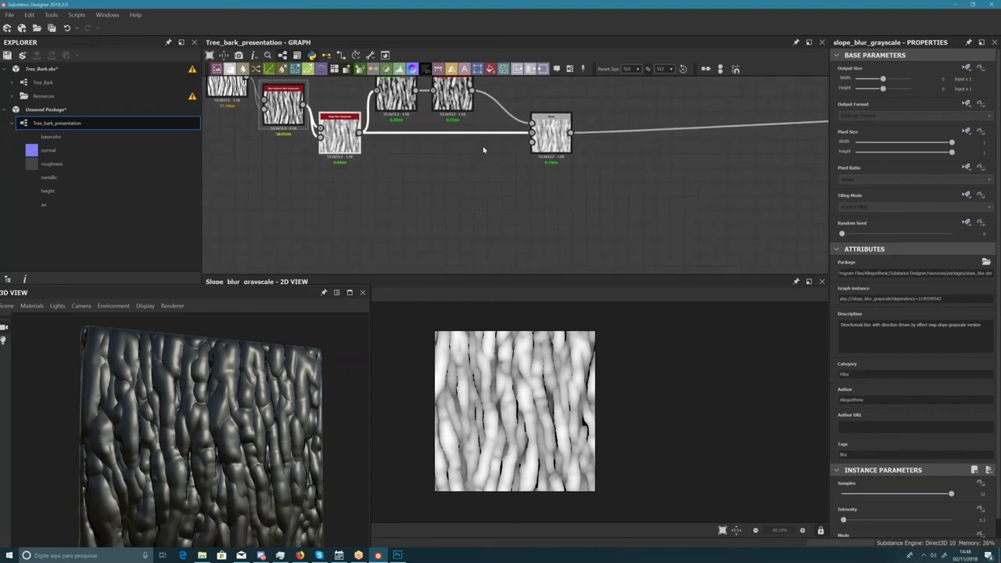
scroll(473, 144, "down", 4)
scroll(500, 149, "up", 2)
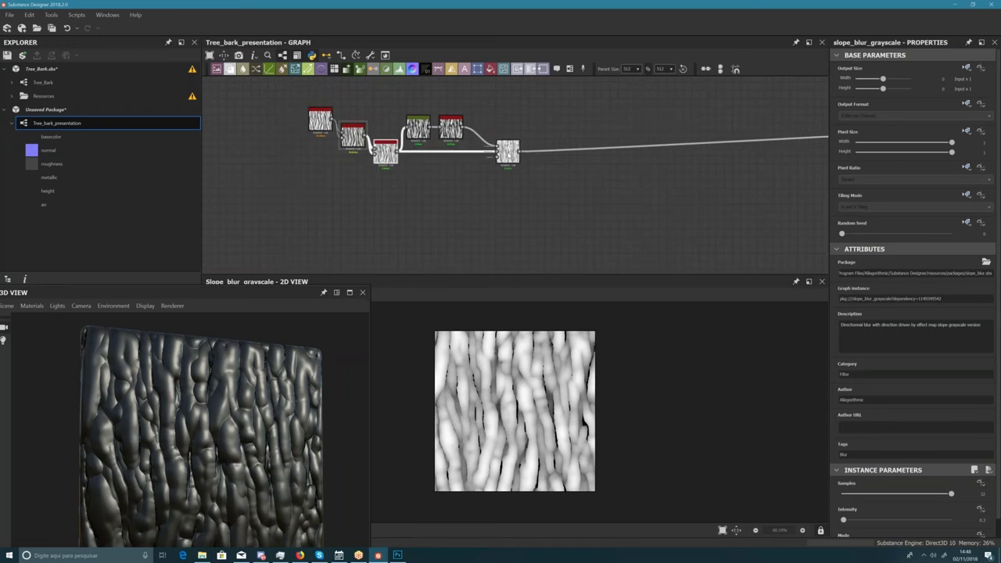
left_click_drag(489, 150, 484, 150)
left_click(505, 98)
middle_click_drag(517, 136, 510, 149)
- Switch to Photoshop and convert the locked Background layer with the red markings into a regular layer
left_click(397, 556)
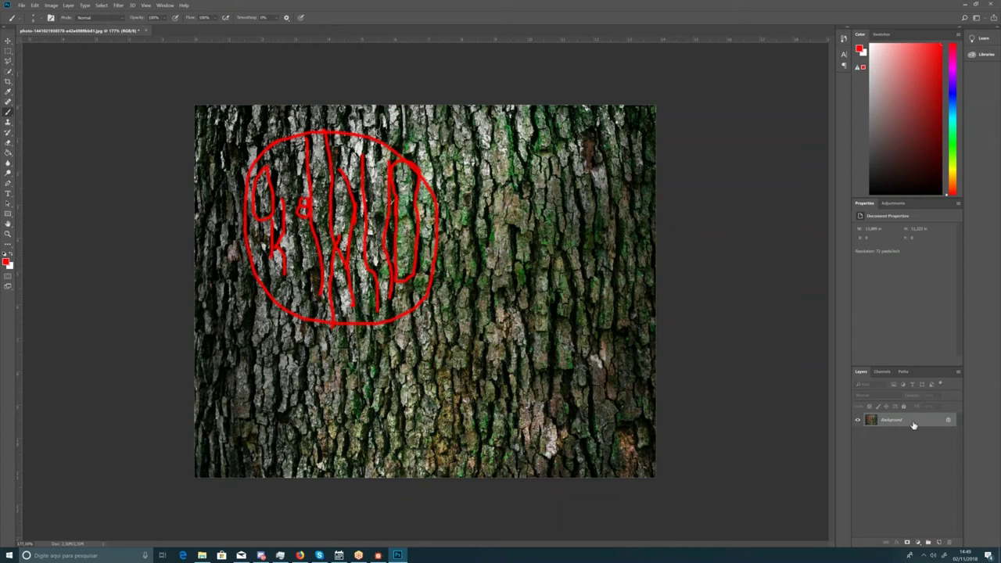
key("ctrl+j")
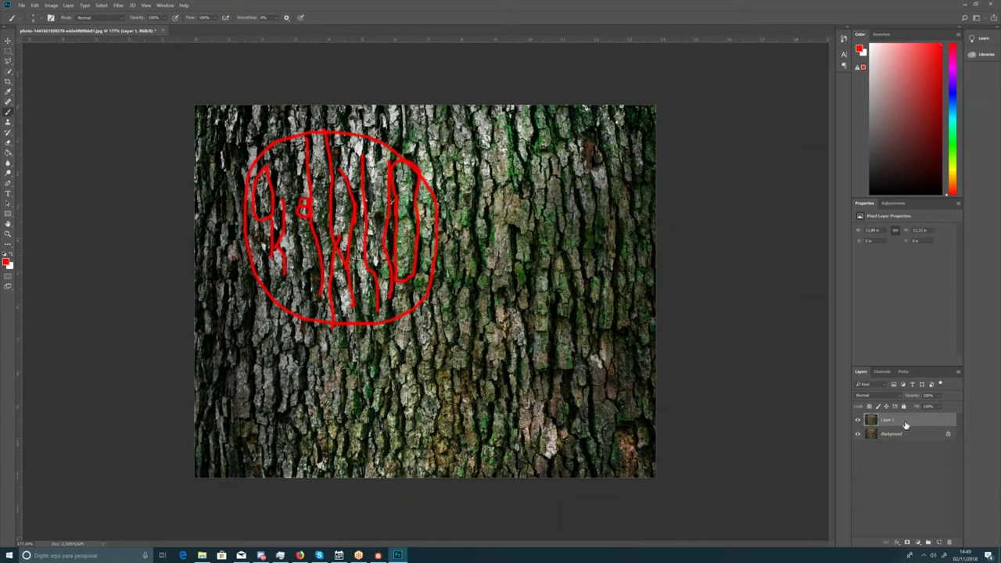
key("ctrl+e")
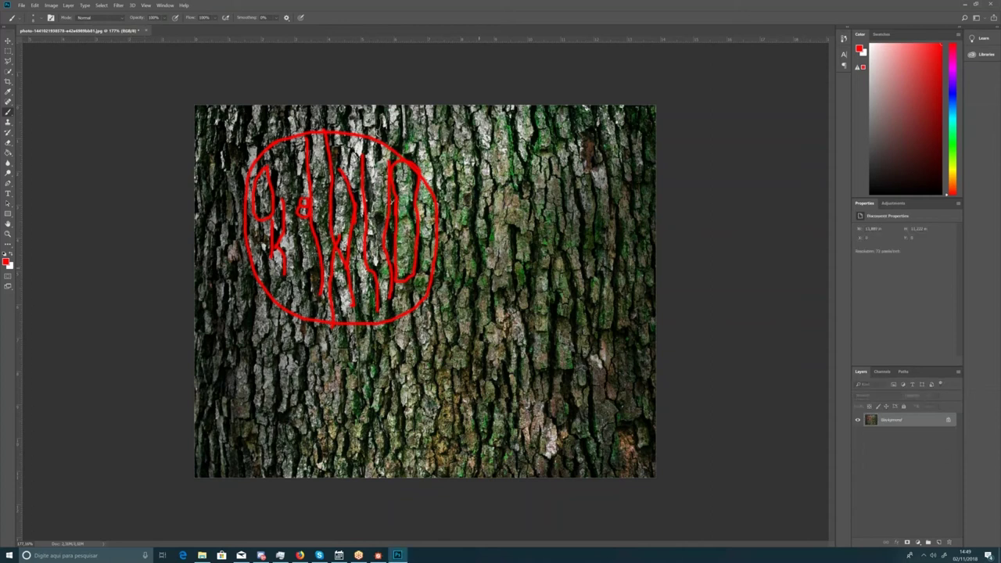
left_click(948, 421)
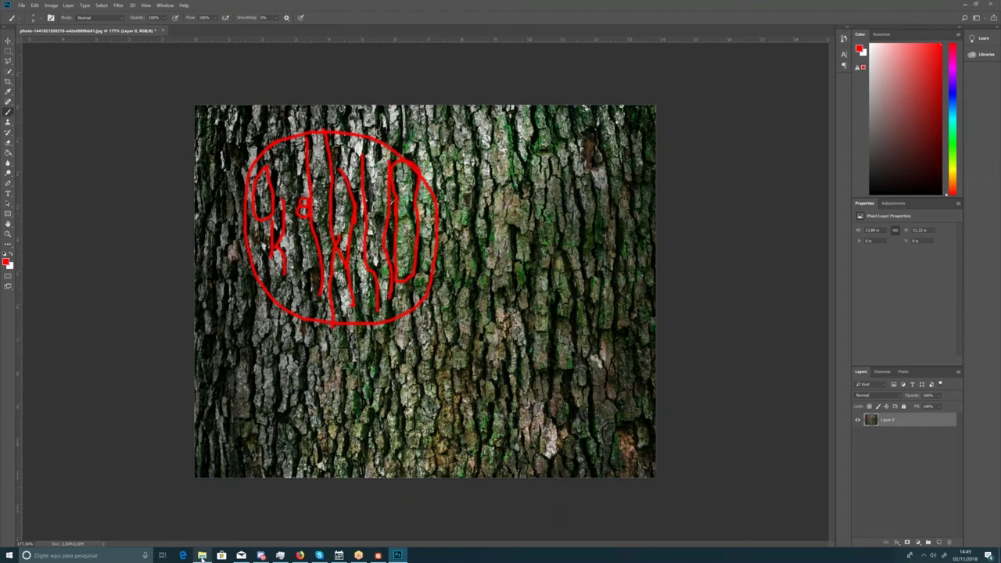
- Place the original bark photo file as a new smart object layer above the annotated layer
left_click(201, 555)
left_click_drag(661, 167, 280, 458)
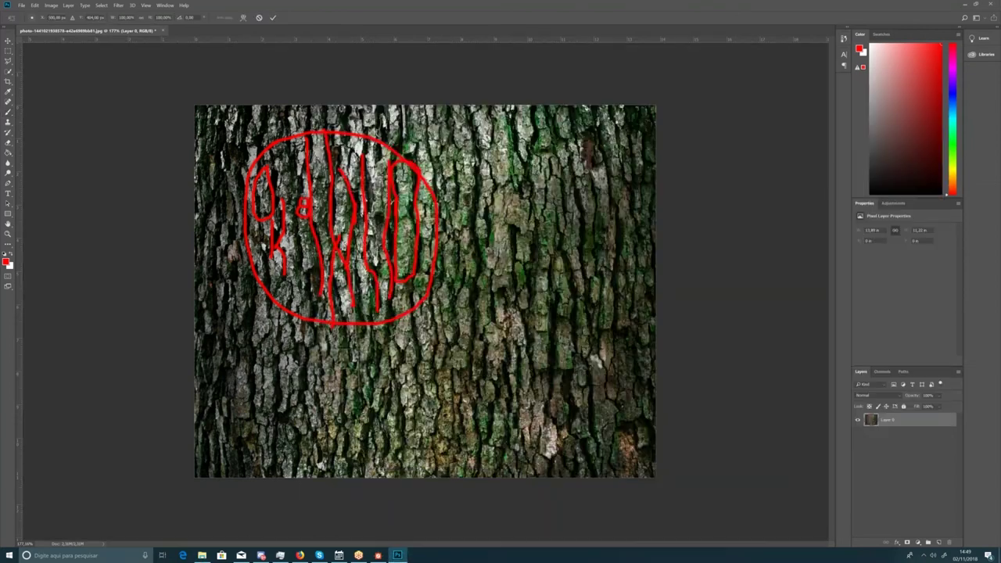
key("Return")
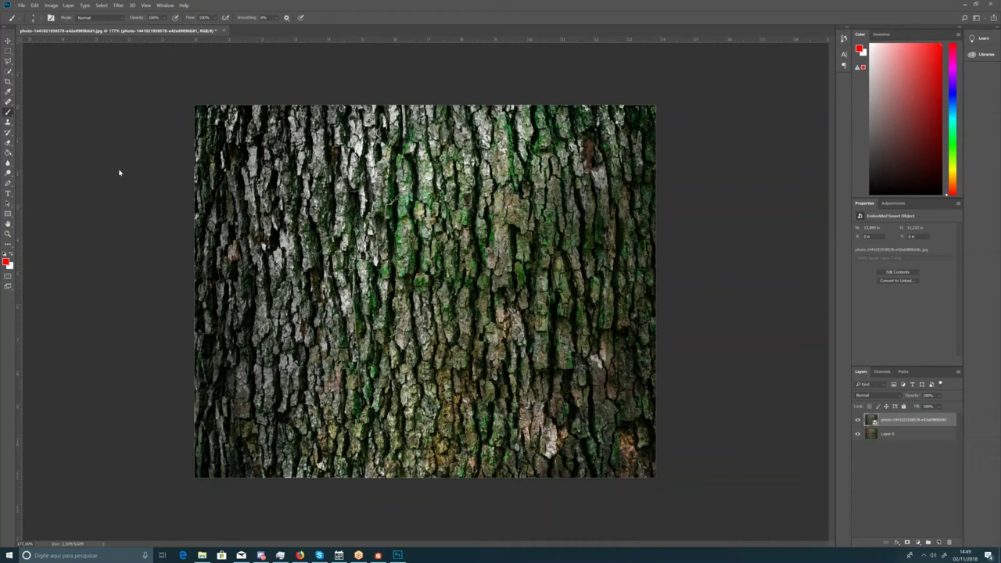
- Apply a Black & White adjustment with the Default preset to the placed bark photo smart object
left_click(51, 4)
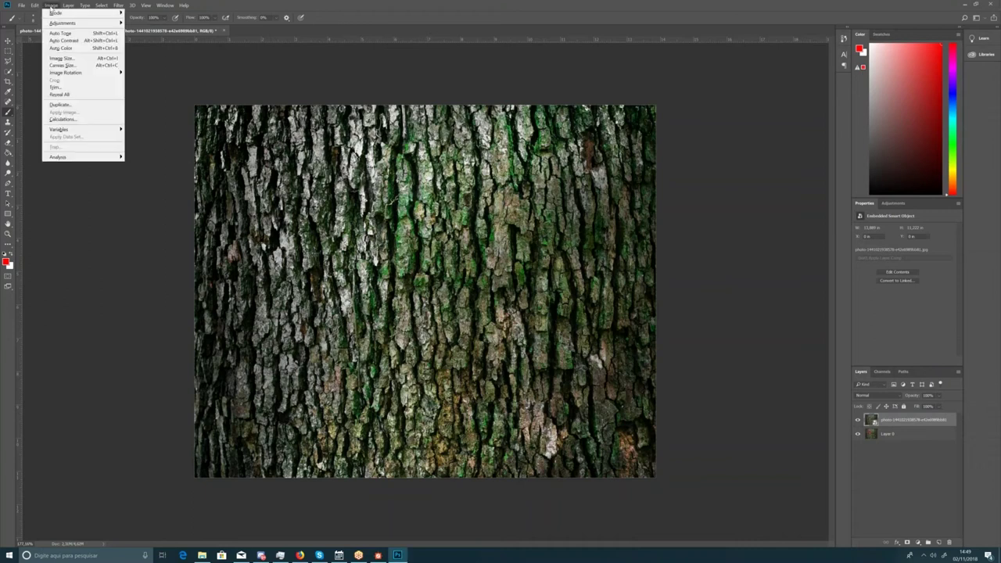
key("Down")
key("Down")
key("Down")
key("Down")
key("Down")
key("Down")
key("Down")
key("Down")
key("Down")
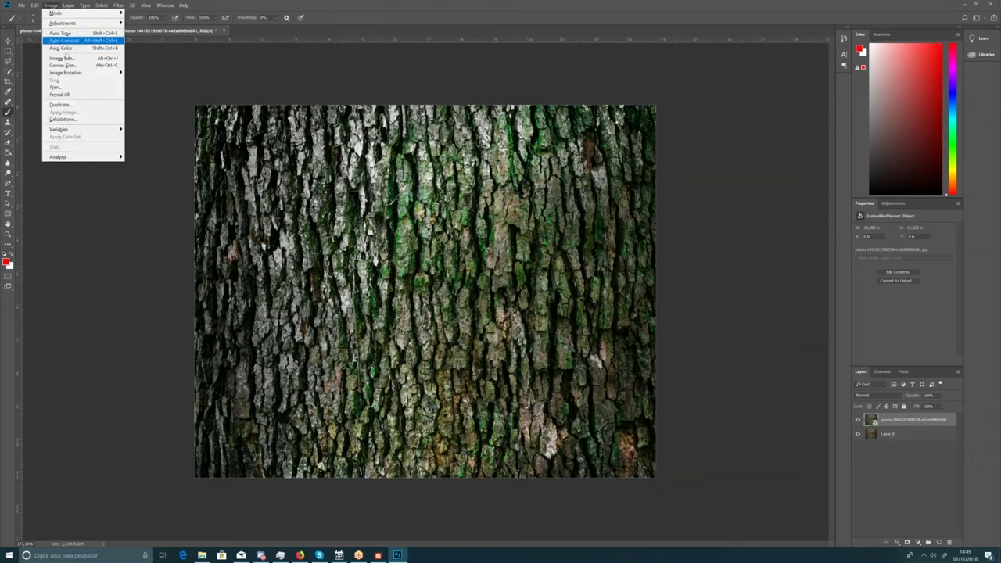
mouse_move(81, 28)
key("Down")
key("Down")
key("Down")
key("Down")
key("Down")
key("Down")
key("Down")
key("Down")
key("Down")
key("Down")
key("Down")
key("Down")
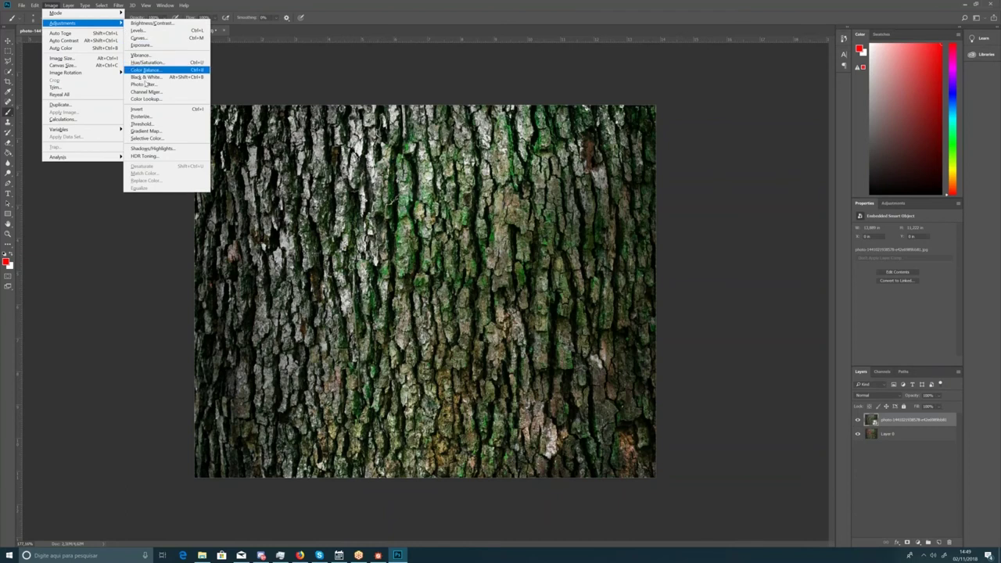
key("Up")
key("Up")
key("Up")
key("Up")
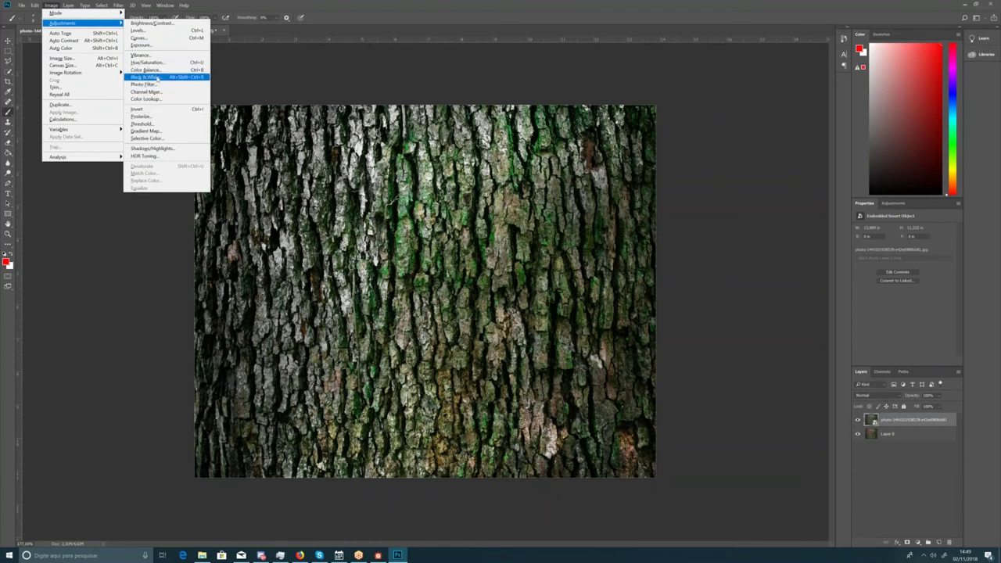
key("Return")
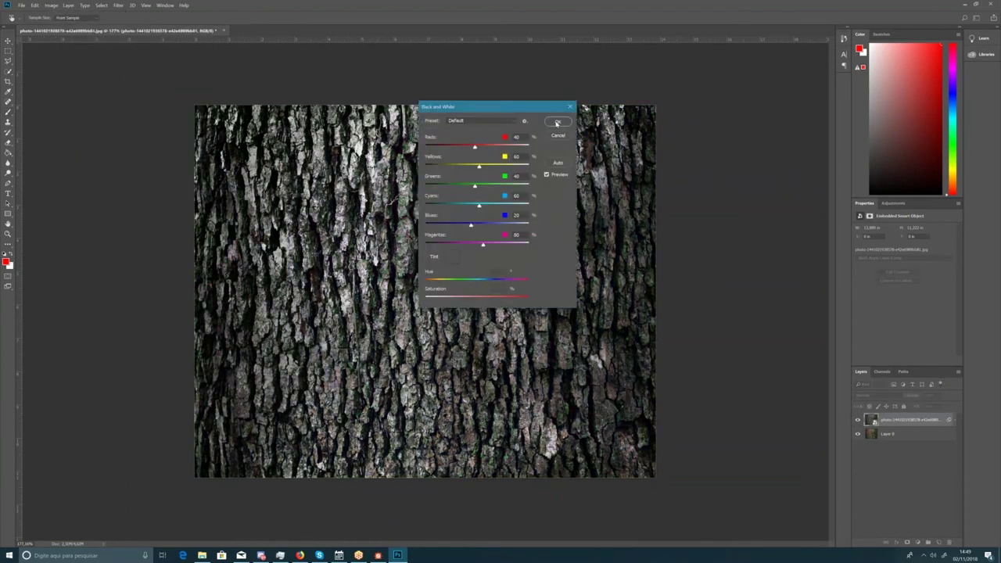
key("Return")
- Hide and reshow the black-and-white photo layer to compare it with the layer beneath, and select the Move tool
scroll(322, 143, "up", 2, "alt")
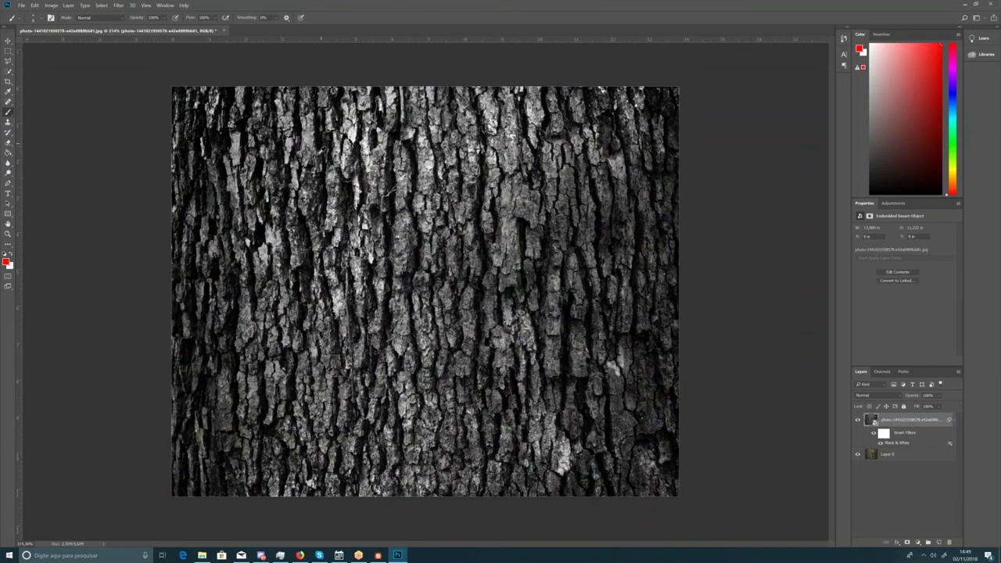
key("ctrl+plus")
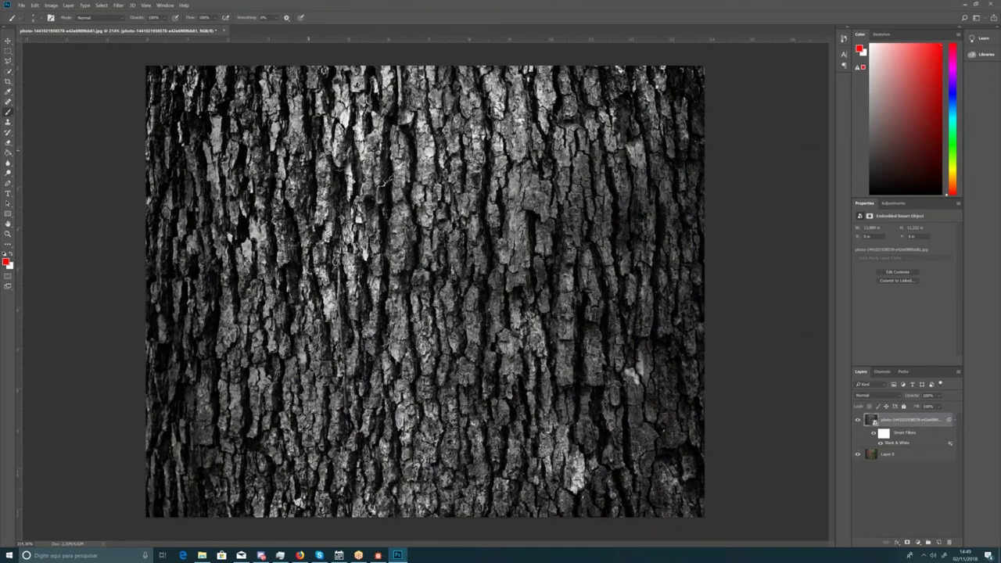
key("ctrl+minus")
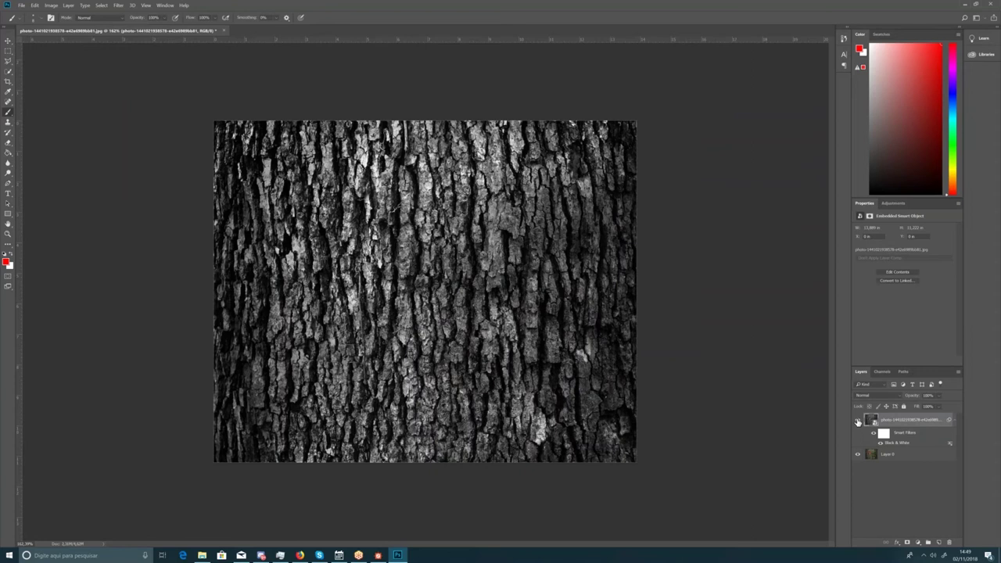
left_click(857, 422)
left_click(857, 422)
left_click(8, 40)
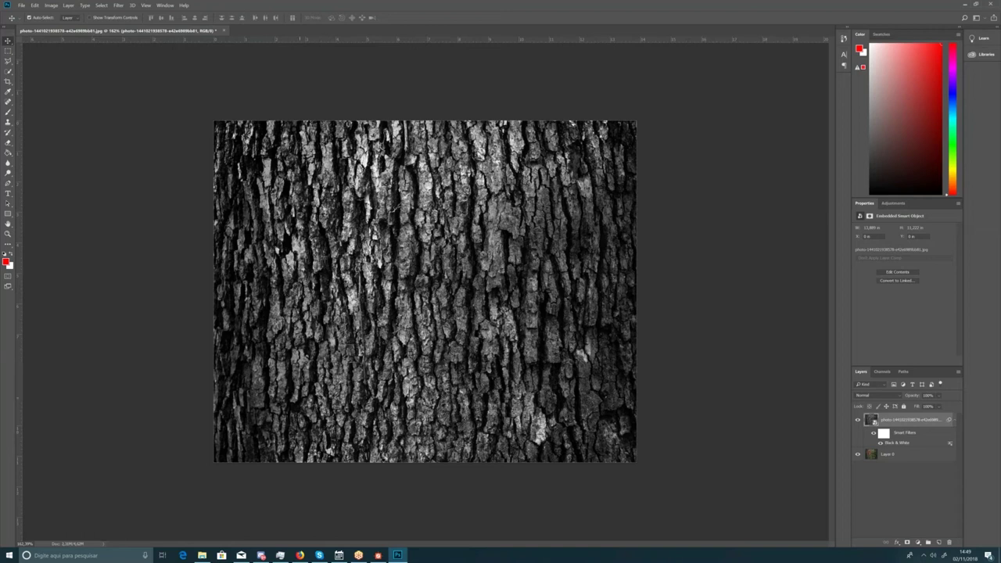
- Switch to Substance Designer and preview the Blend node at the end of the node chain in 2D
left_click(379, 555)
mouse_move(255, 402)
left_mouse_down()
mouse_move(301, 407)
mouse_move(290, 390)
mouse_move(270, 399)
mouse_move(275, 411)
mouse_move(255, 415)
mouse_move(275, 440)
mouse_move(243, 406)
left_mouse_up()
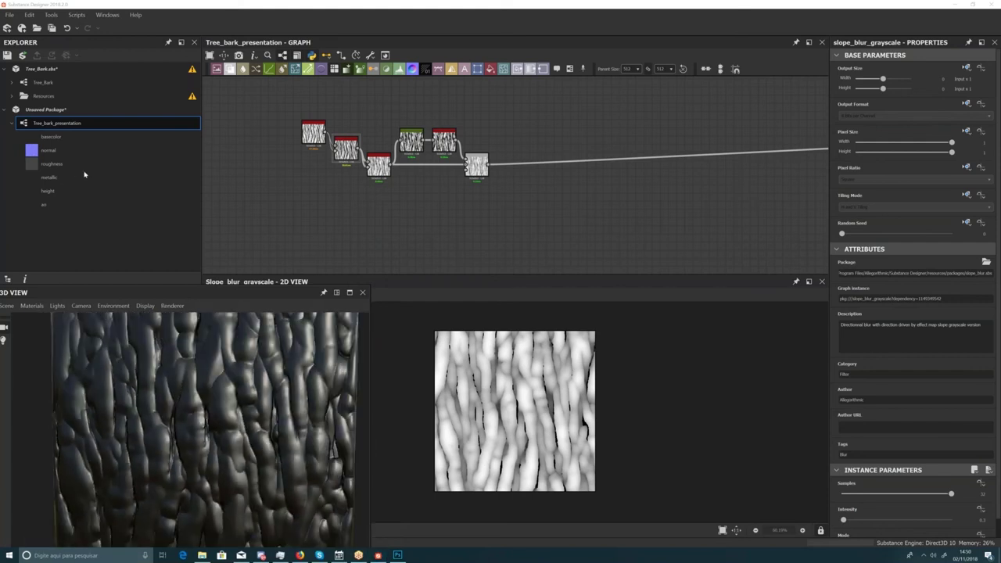
middle_click_drag(506, 120, 435, 160)
scroll(435, 160, "up", 3)
left_click(388, 235)
middle_click_drag(388, 234, 395, 141)
scroll(508, 426, "up", 2)
middle_click_drag(447, 185, 463, 207)
middle_click_drag(503, 241, 482, 228)
scroll(438, 216, "down", 2)
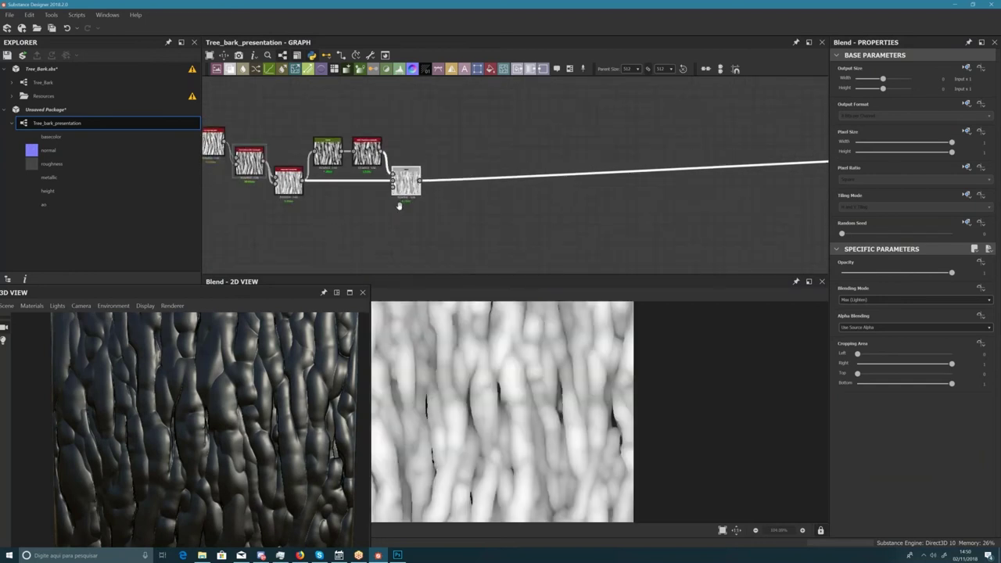
middle_click_drag(400, 206, 379, 194)
left_click(425, 210)
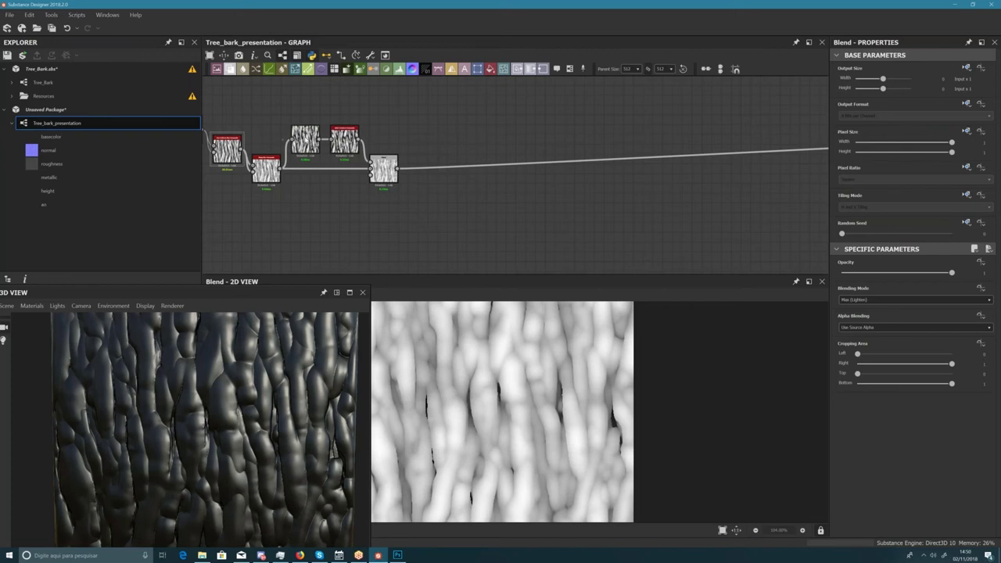
- Duplicate the Curve node with its Slope Blur input, place the copy directly below the Blend node and preview it in 2D
left_click(311, 149)
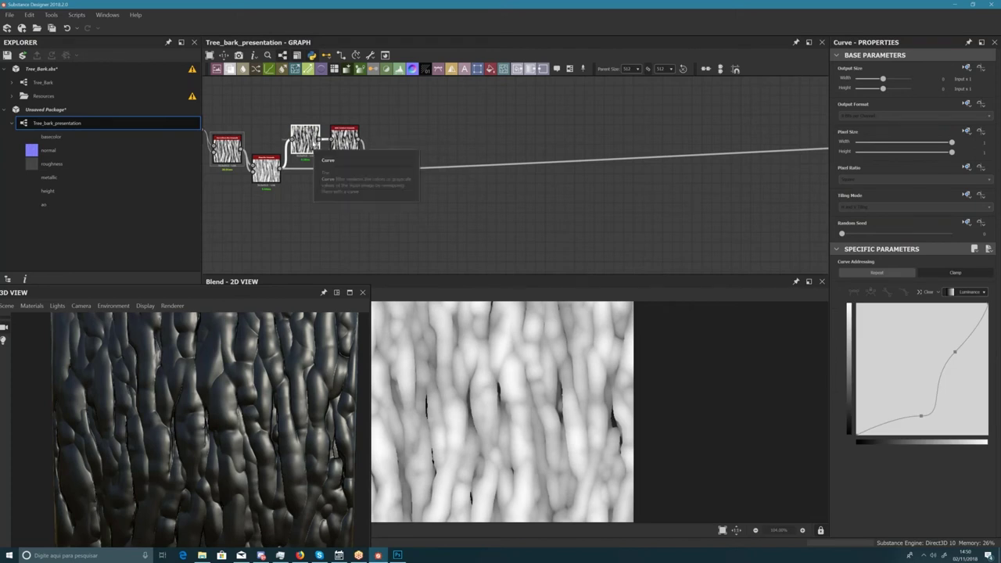
key("ctrl+d")
left_click_drag(518, 172, 407, 224)
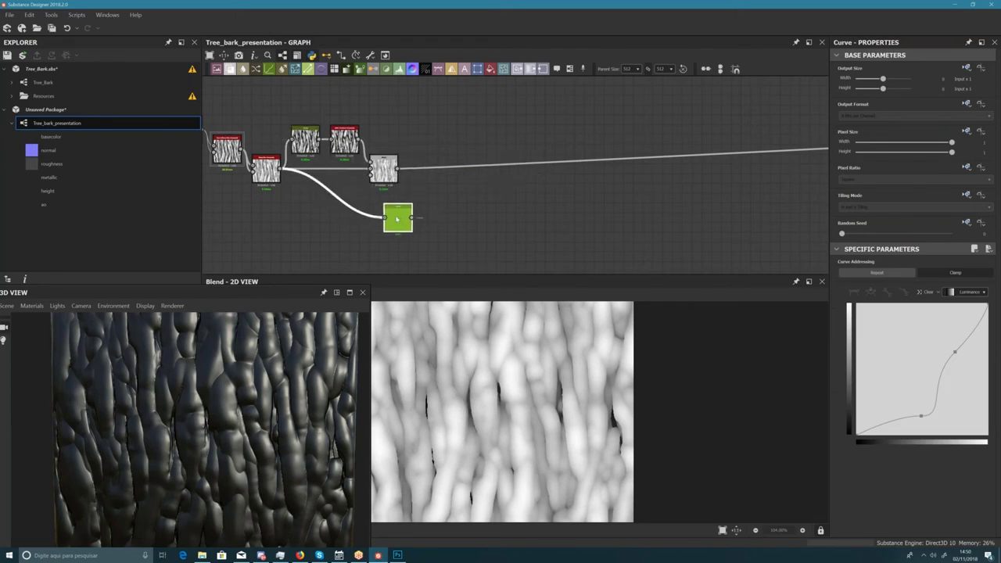
left_click(397, 215)
scroll(492, 371, "down", 3)
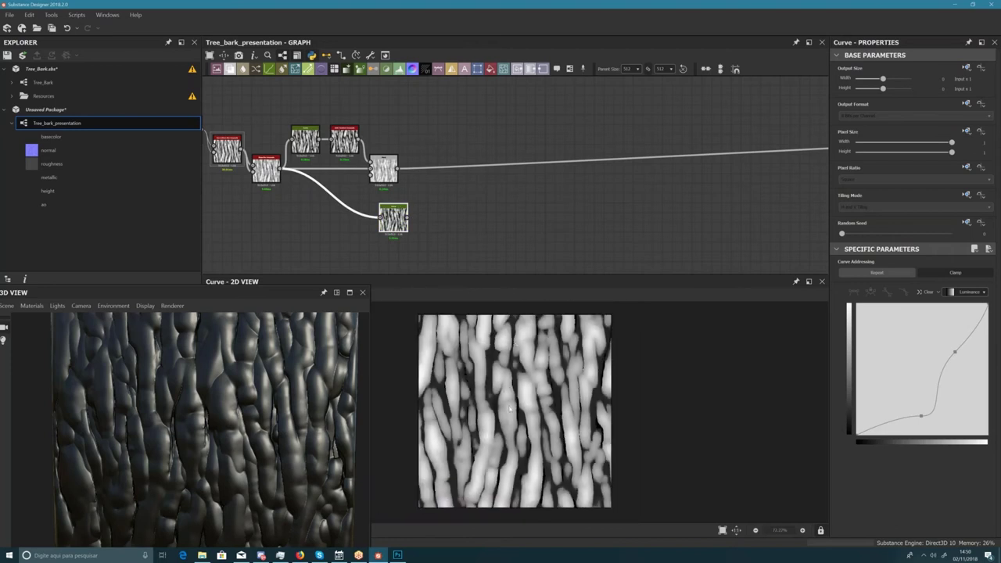
scroll(510, 389, "up", 3)
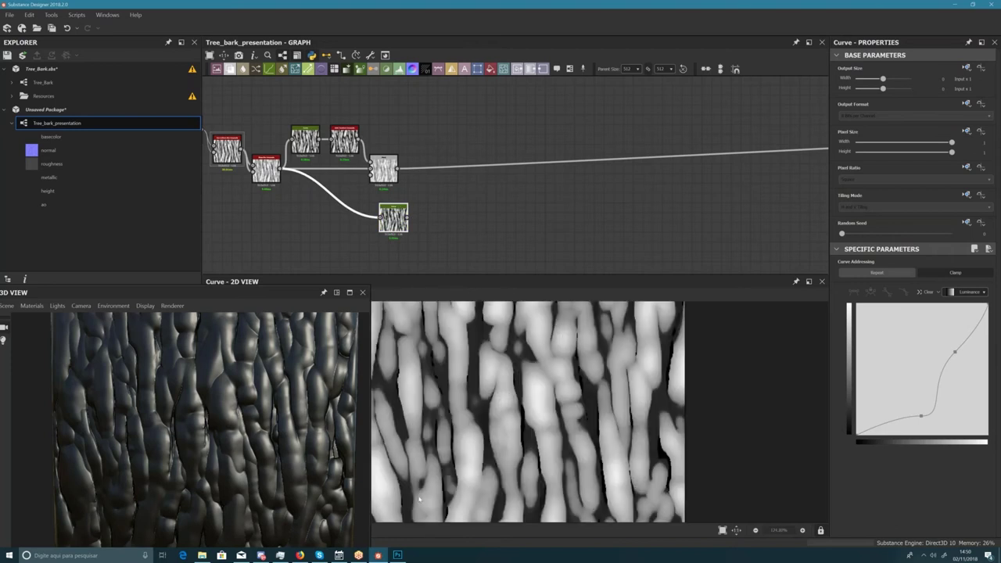
left_click_drag(398, 220, 388, 234)
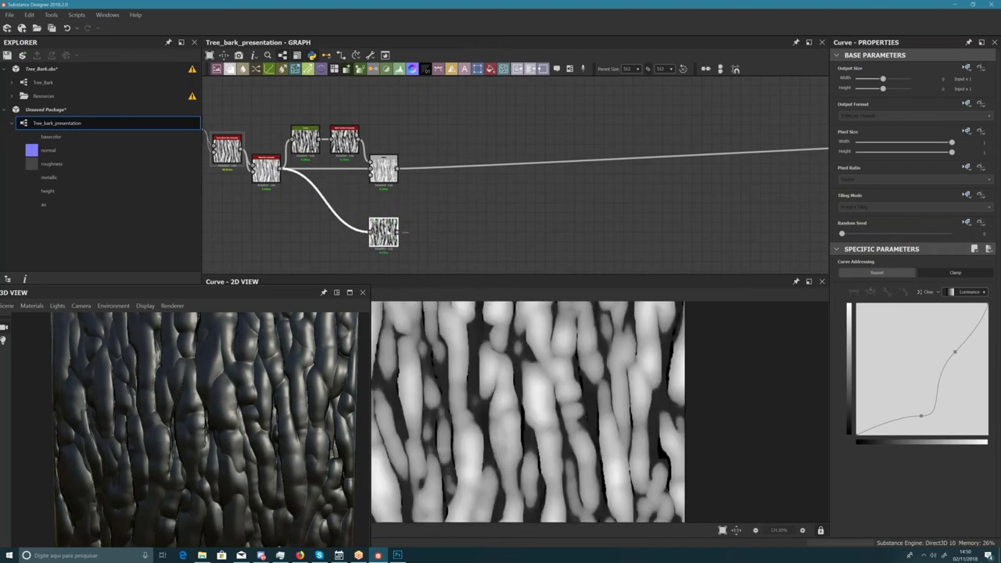
right_click(386, 229)
left_click(424, 205)
middle_click_drag(421, 201, 433, 177)
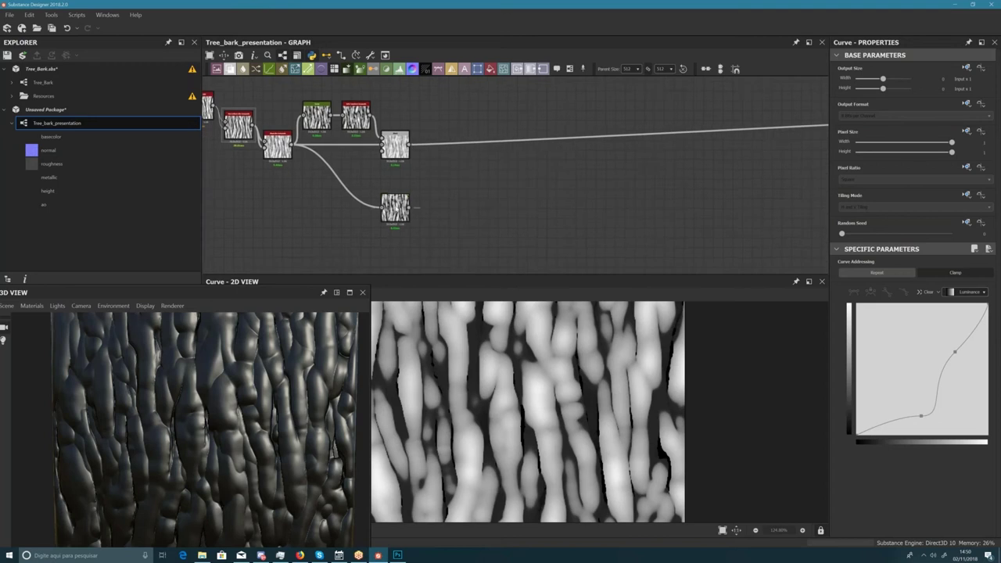
- Move the duplicated Curve node's lower curve point to about 0.39 input and 0.02 output
scroll(499, 403, "down", 3)
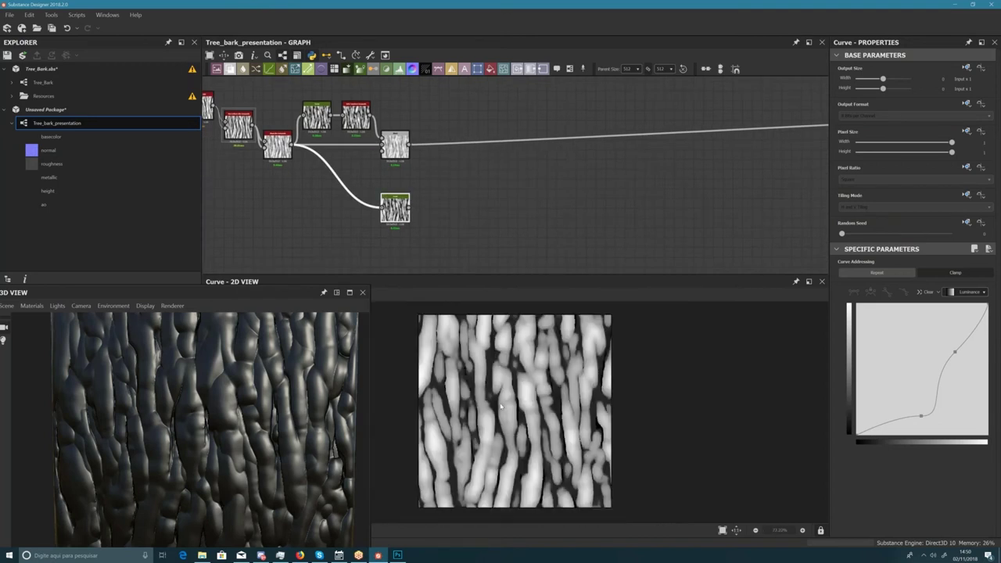
scroll(500, 405, "up", 3)
scroll(498, 415, "down", 2)
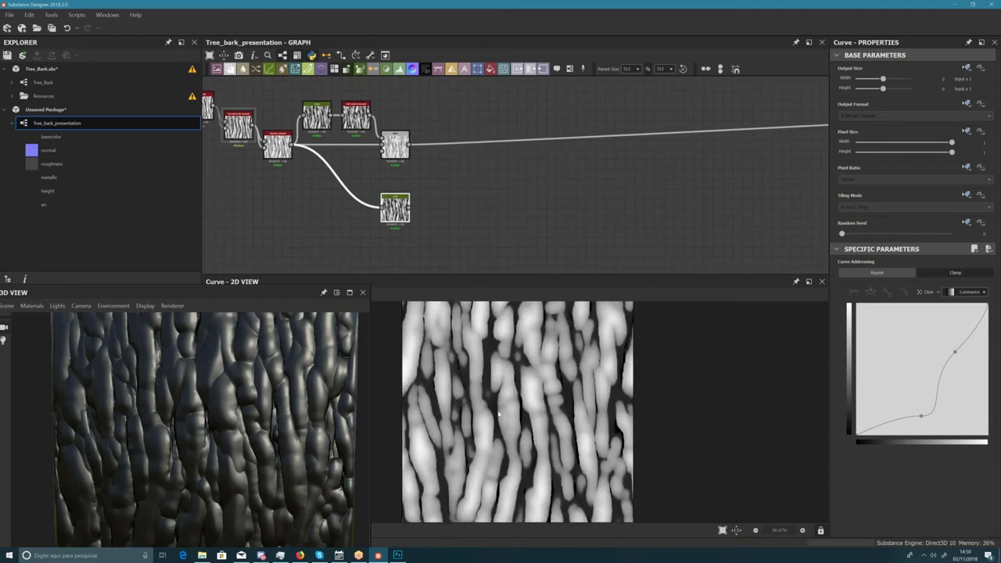
scroll(494, 410, "up", 2)
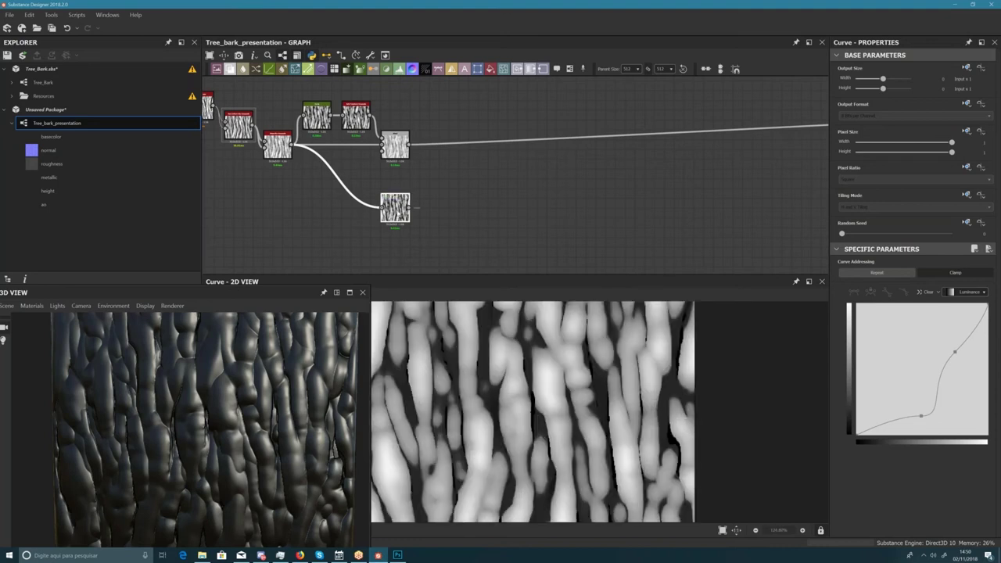
scroll(395, 207, "up", 5)
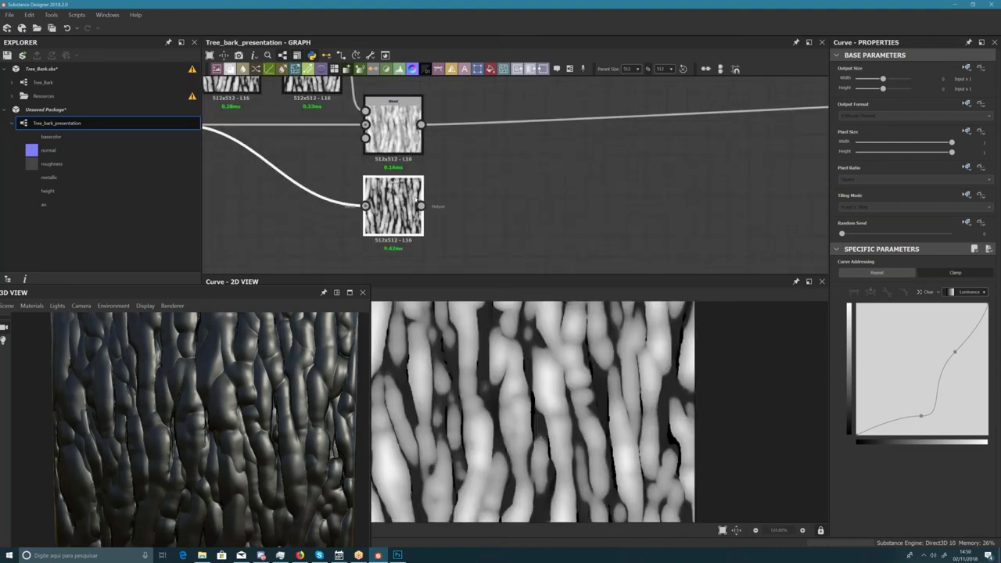
scroll(388, 203, "down", 3)
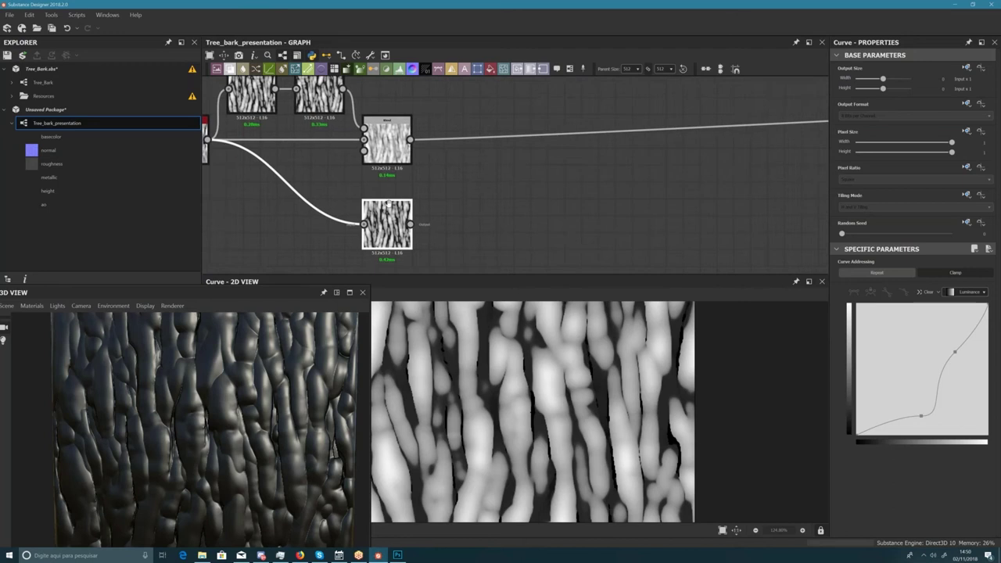
scroll(388, 202, "down", 2)
scroll(387, 202, "up", 2)
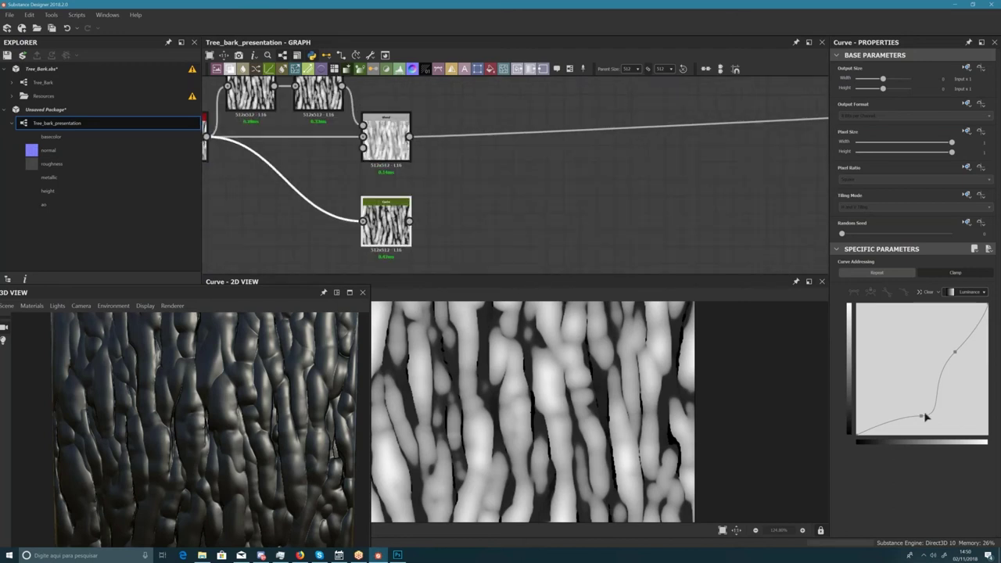
left_click_drag(922, 416, 907, 432)
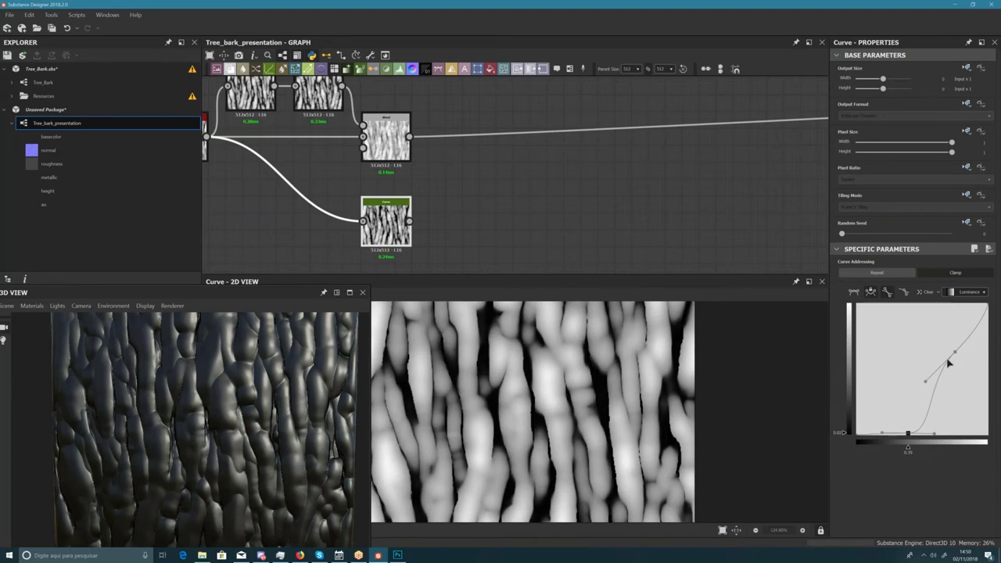
- Move the duplicated Curve node's upper curve point to about 0.59 input and 0.71 output for brighter, steeper ridges
left_click_drag(953, 352, 928, 346)
scroll(809, 344, "down", 5)
scroll(809, 344, "up", 3)
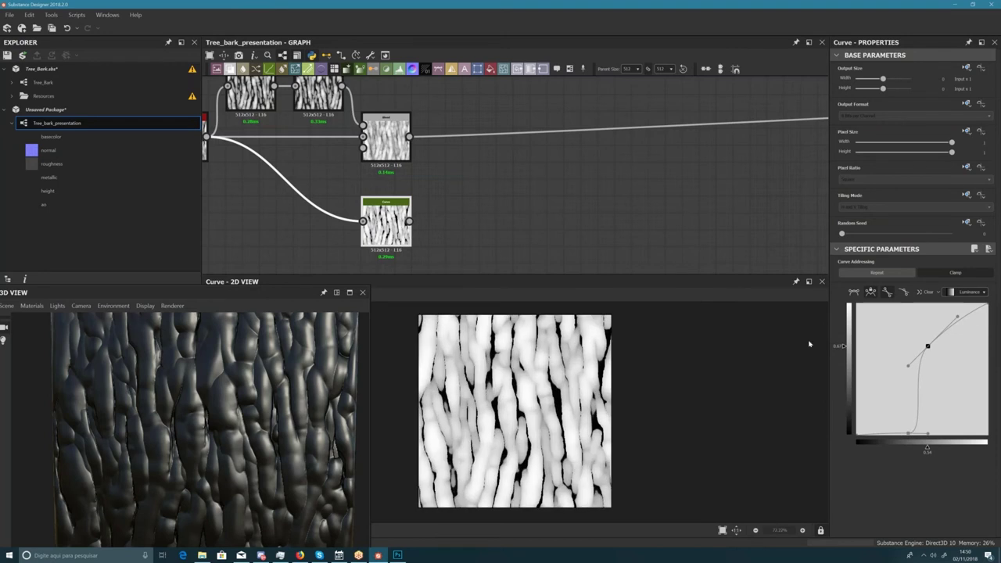
mouse_move(928, 349)
left_mouse_down()
mouse_move(943, 350)
mouse_move(930, 353)
mouse_move(935, 344)
left_mouse_up()
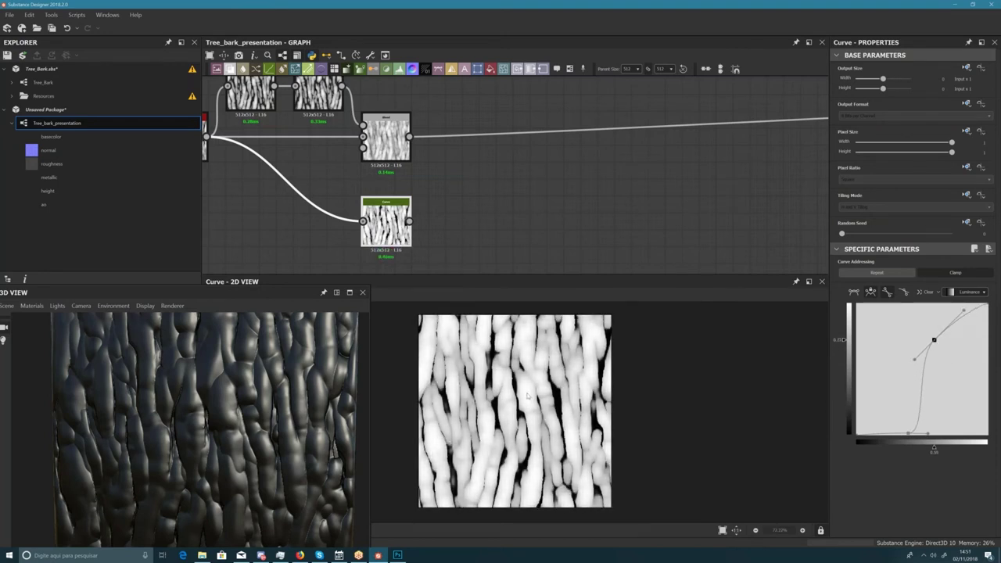
scroll(528, 396, "up", 1)
scroll(497, 391, "up", 3)
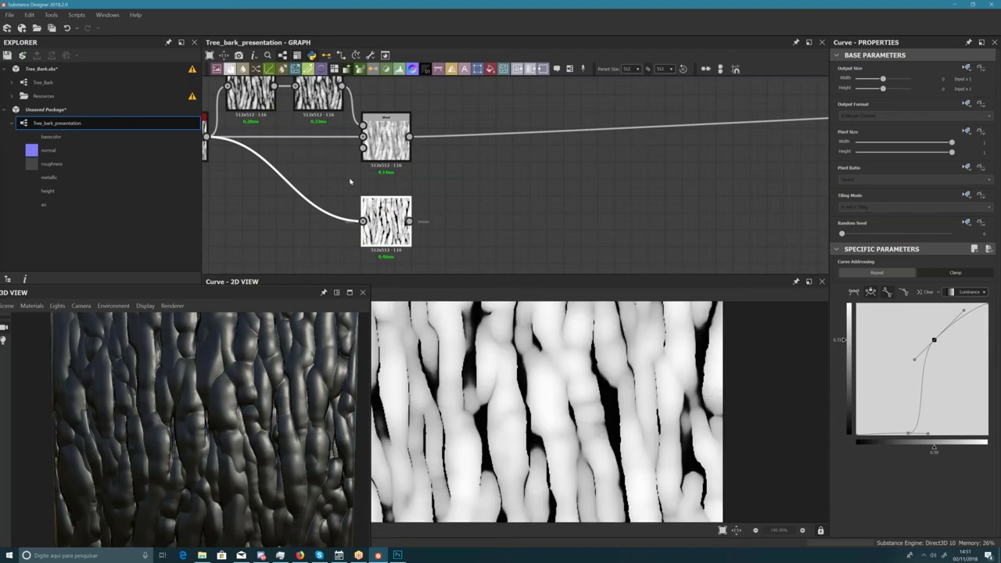
- Compare the Blend node with the new Curve node by previewing them alternately in 2D, examining the gaps between ridges
middle_click_drag(335, 177, 397, 194)
scroll(397, 195, "down", 4)
double_click(422, 180)
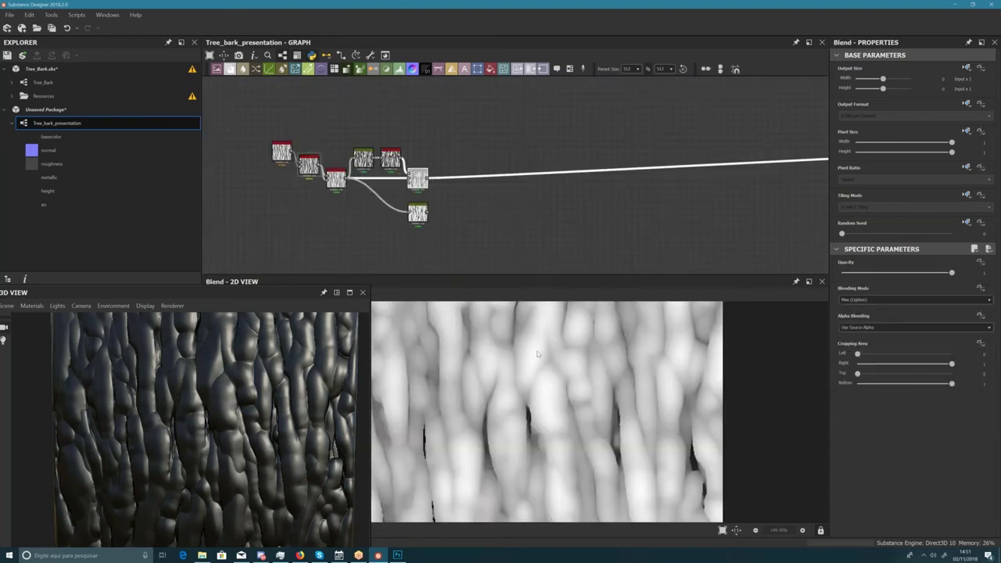
double_click(417, 212)
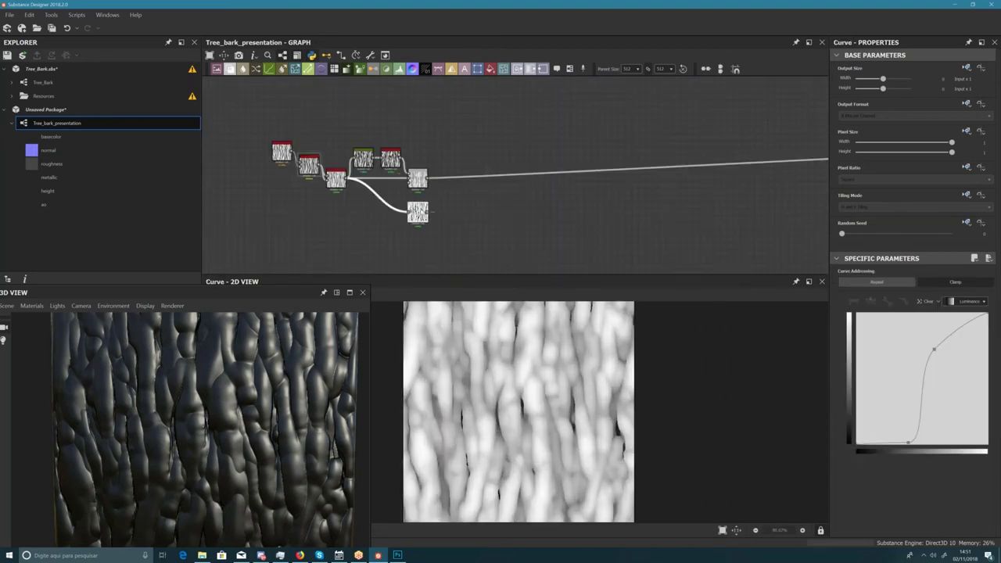
scroll(417, 184, "up", 3)
double_click(416, 174)
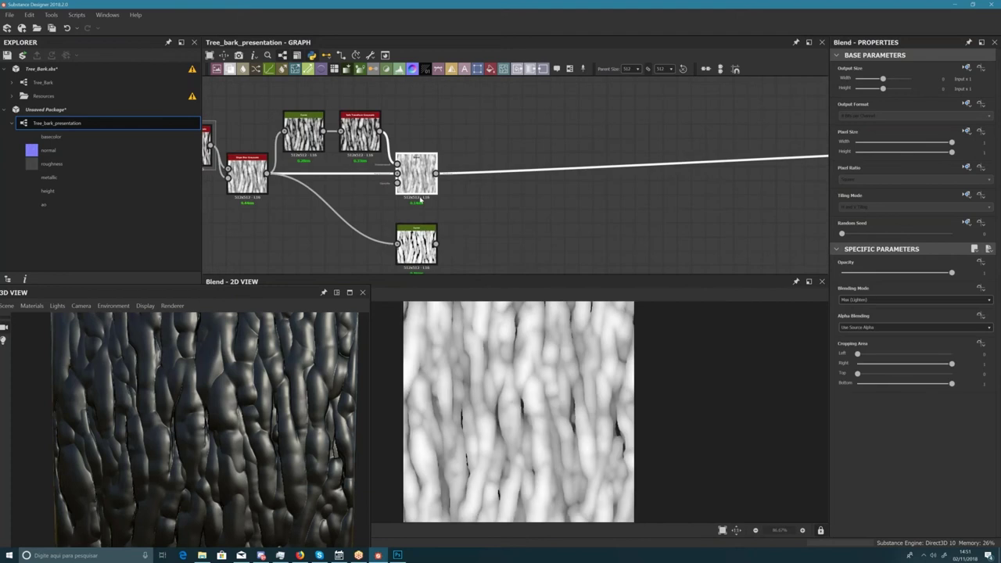
double_click(417, 250)
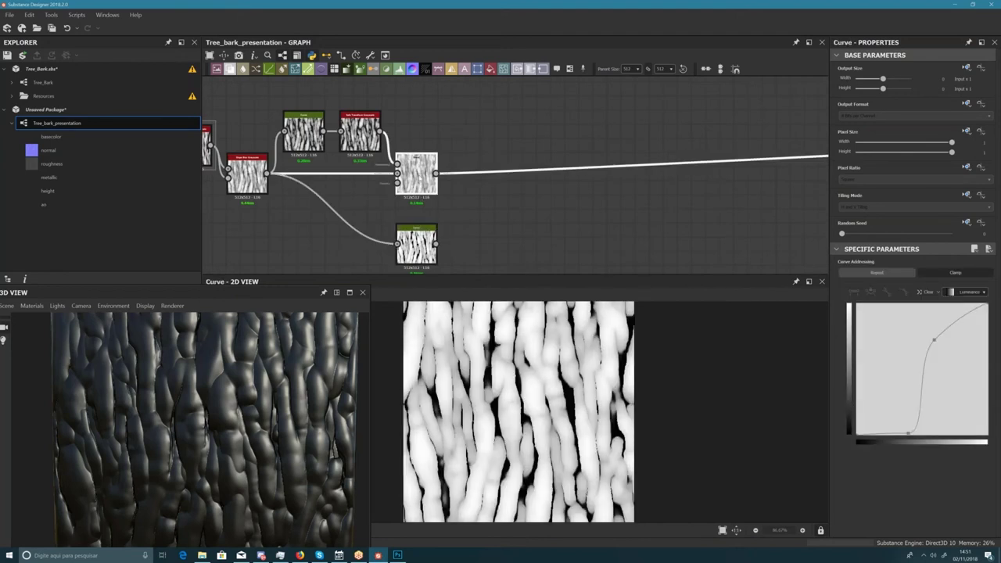
double_click(418, 177)
double_click(417, 243)
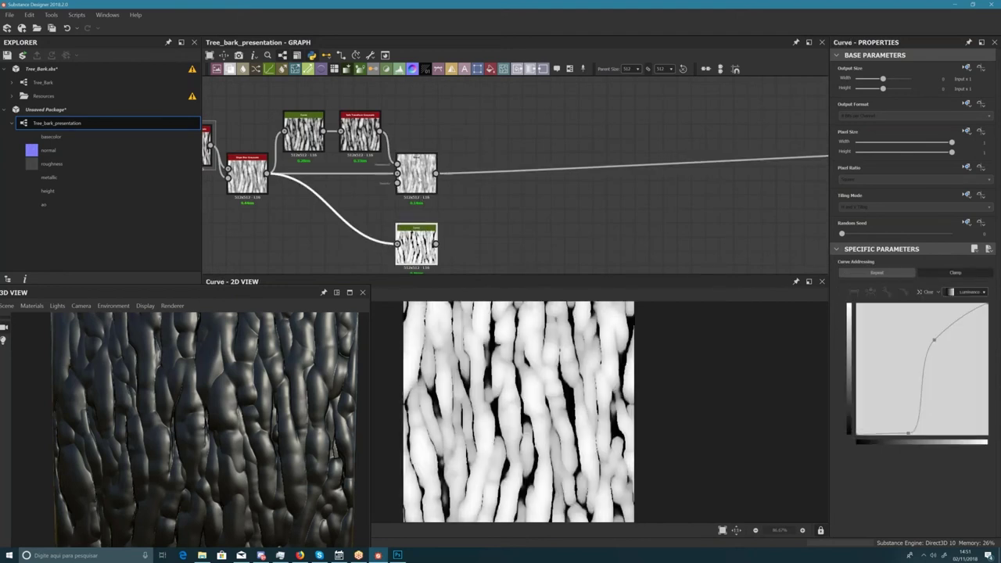
double_click(417, 175)
double_click(417, 245)
double_click(416, 175)
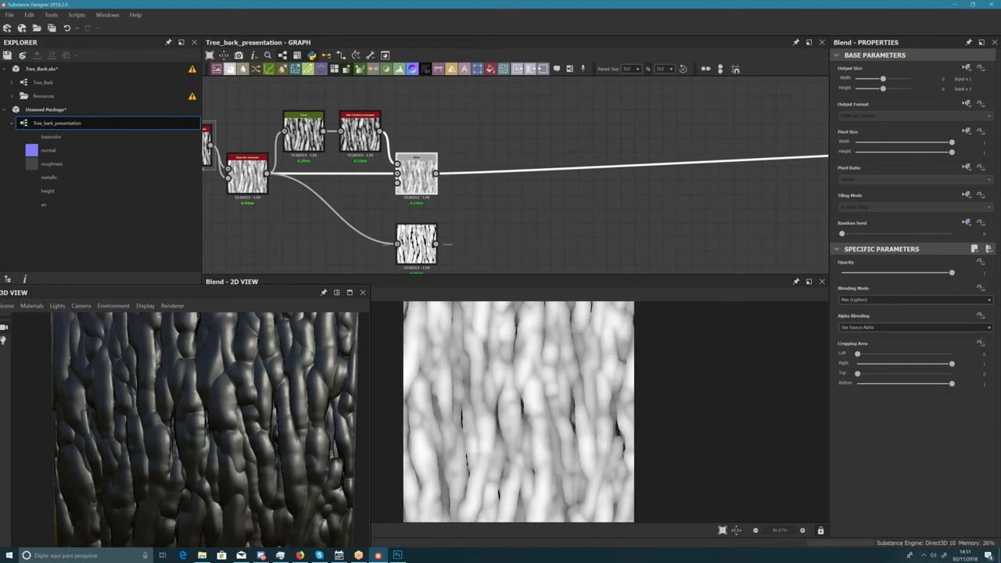
double_click(416, 244)
scroll(485, 398, "up", 3)
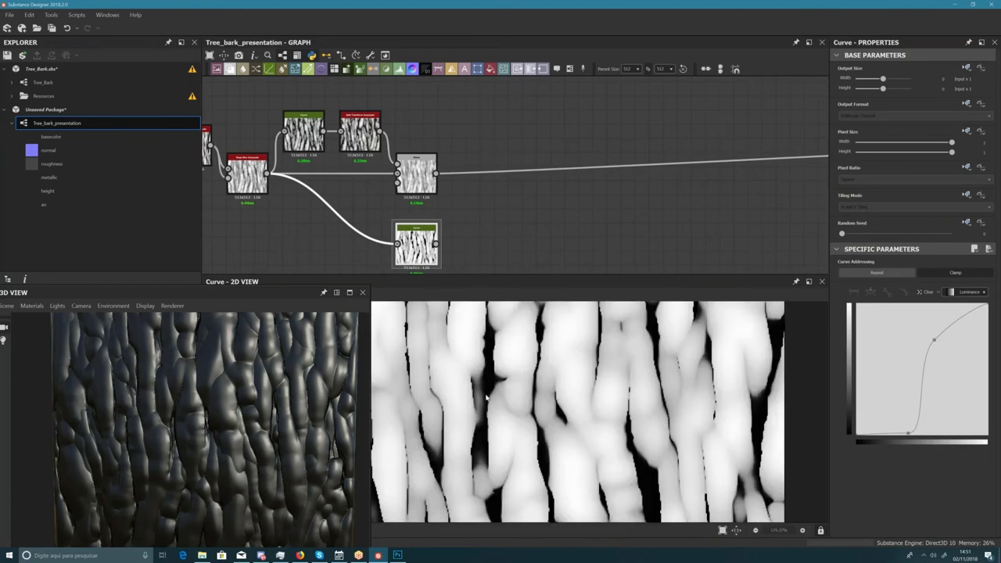
- Examine the black gaps between the ridges in the duplicated Curve node's 2D preview, up close and as a whole
middle_click_drag(504, 354, 540, 332)
scroll(530, 437, "down", 3)
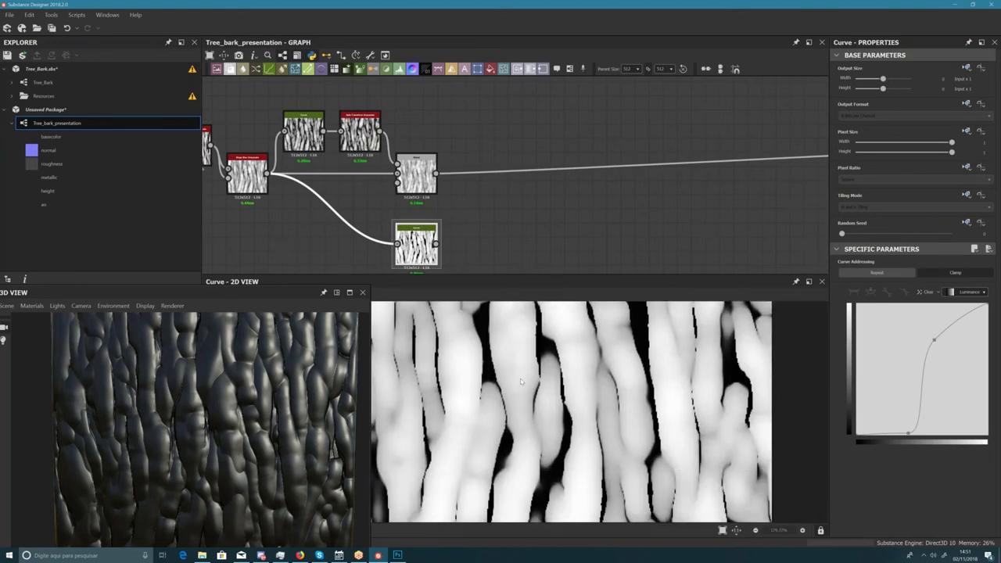
middle_click_drag(579, 372, 553, 418)
scroll(527, 420, "down", 4)
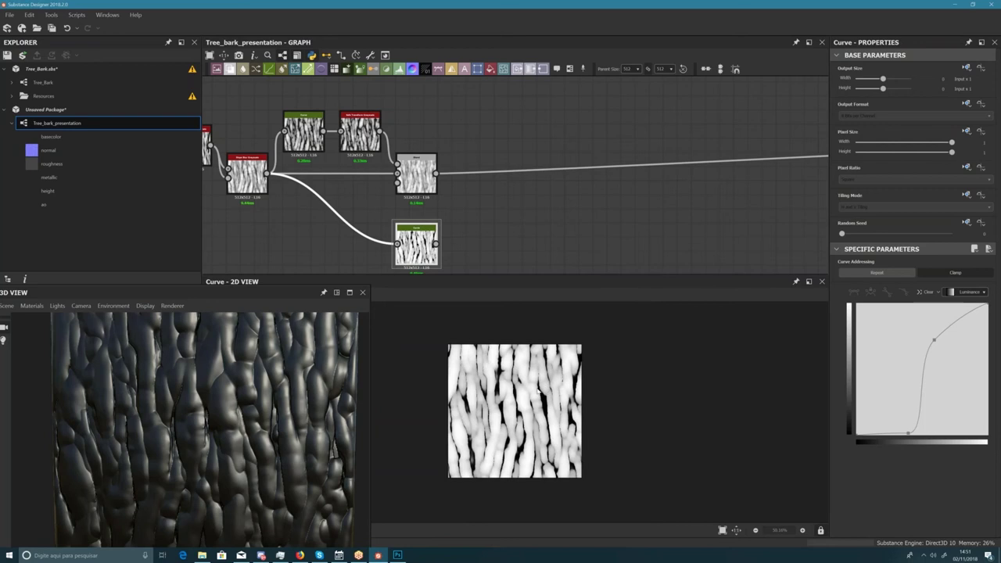
scroll(513, 405, "up", 3)
- Add a Blend node beside the duplicated Curve, feeding the Curve into its foreground and the earlier Blend into its background
right_click(462, 191)
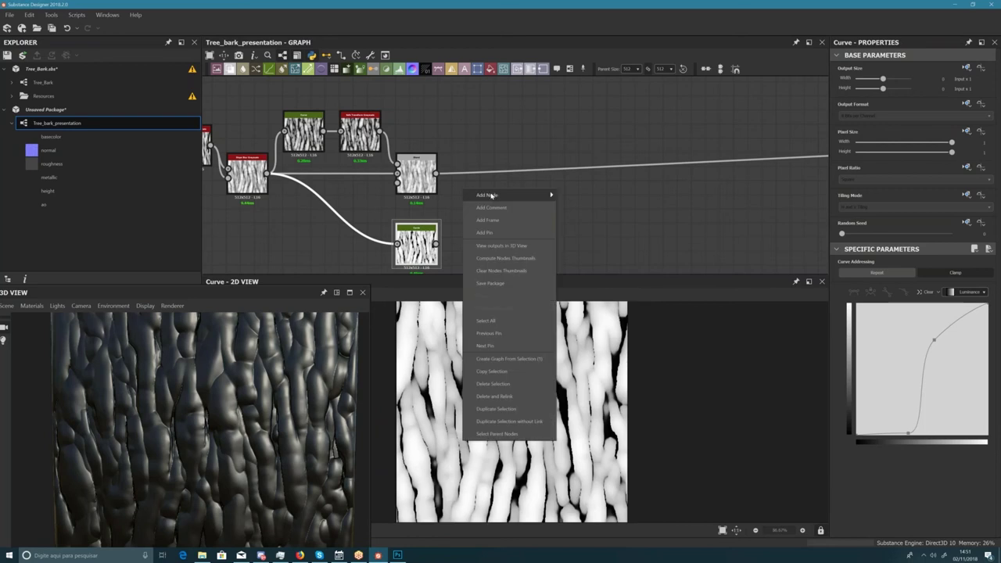
mouse_move(500, 195)
left_click(575, 209)
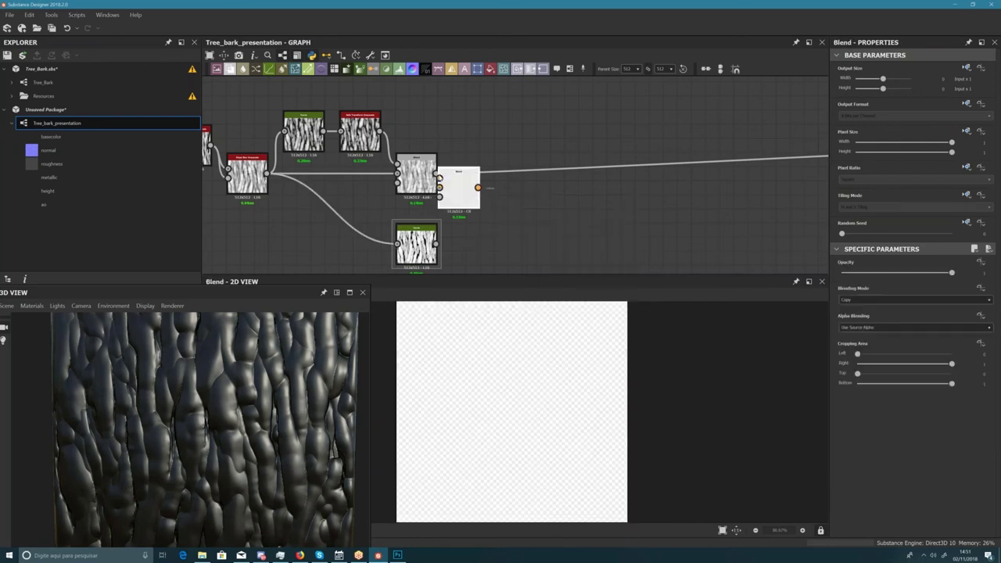
left_click_drag(453, 191, 510, 232)
scroll(491, 215, "up", 2)
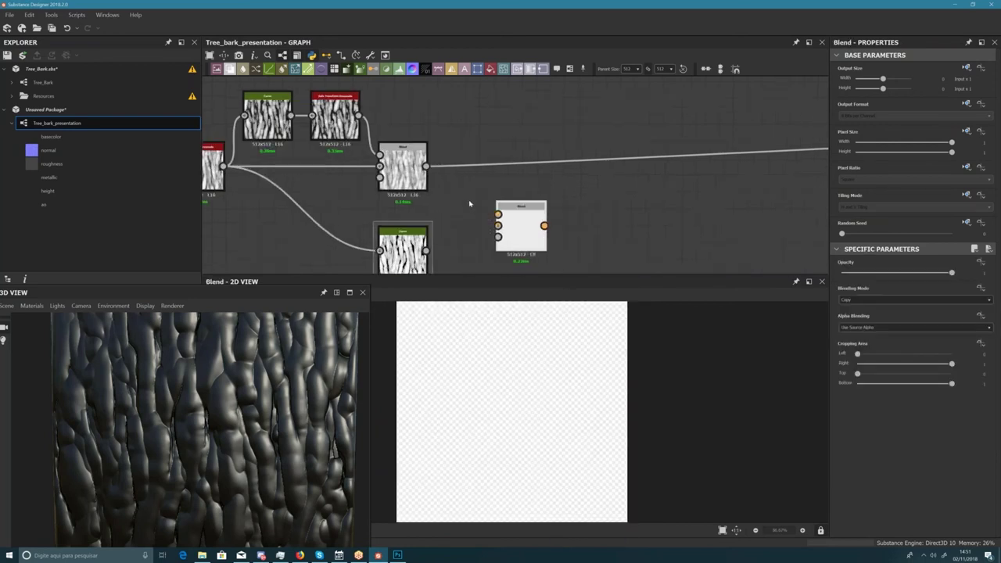
left_click_drag(413, 258, 508, 216)
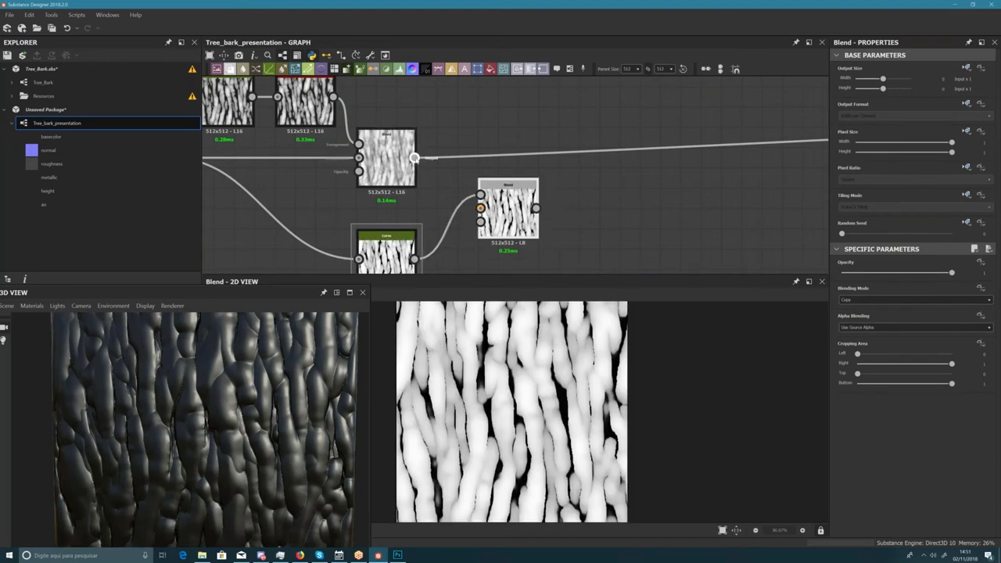
left_click_drag(416, 159, 469, 218)
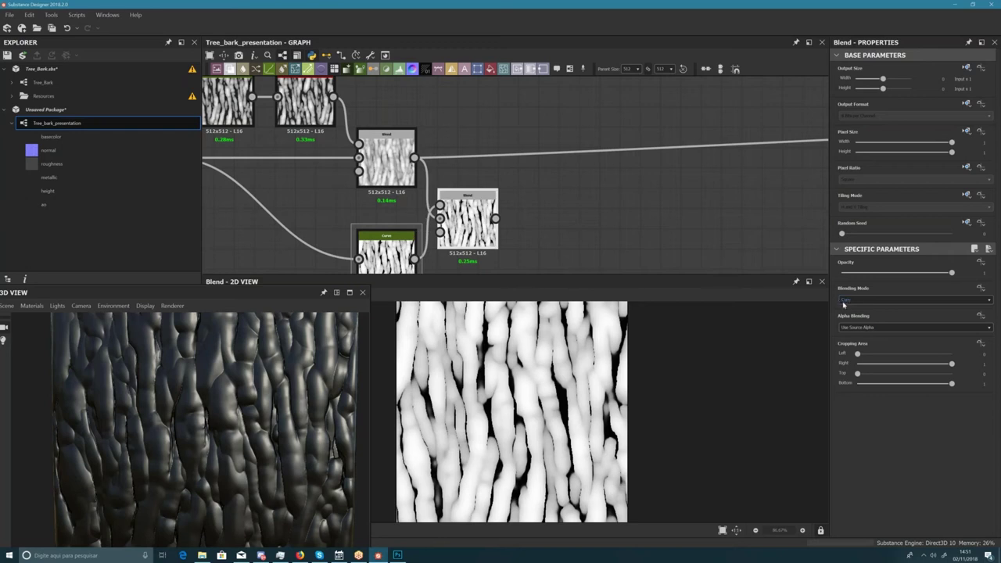
- Set the new Blend node's blending mode to Multiply
left_click(851, 303)
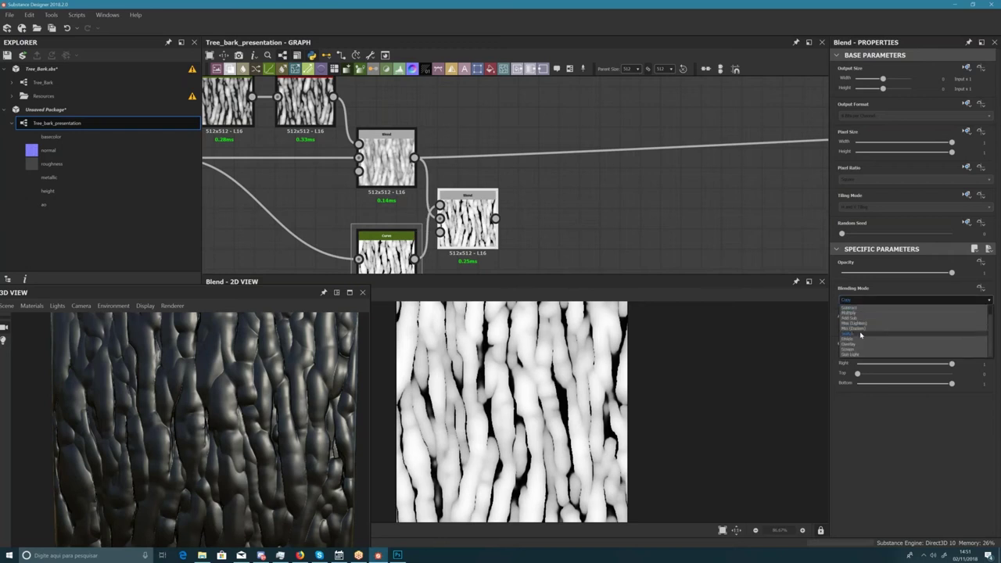
scroll(862, 328, "up", 1)
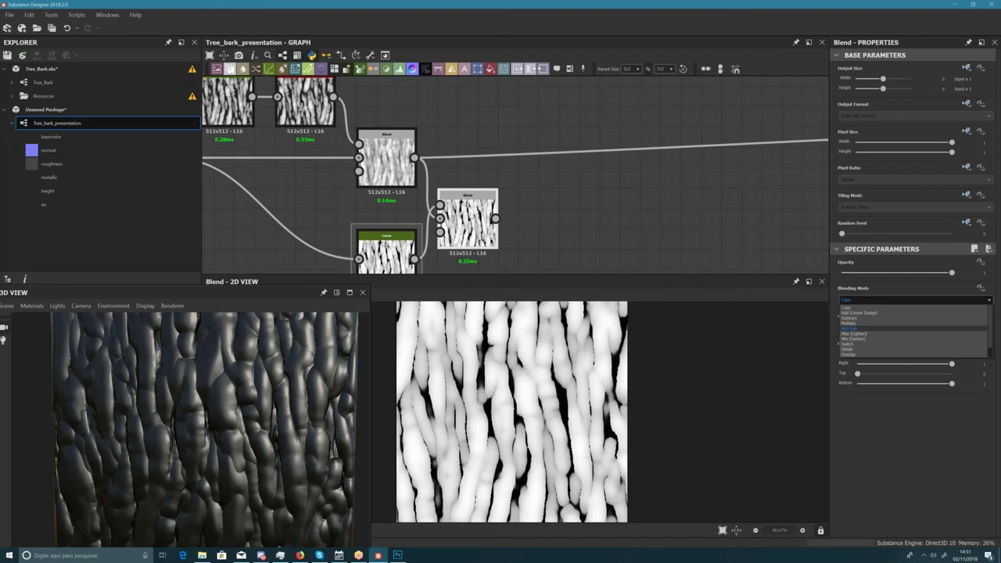
left_click(472, 219)
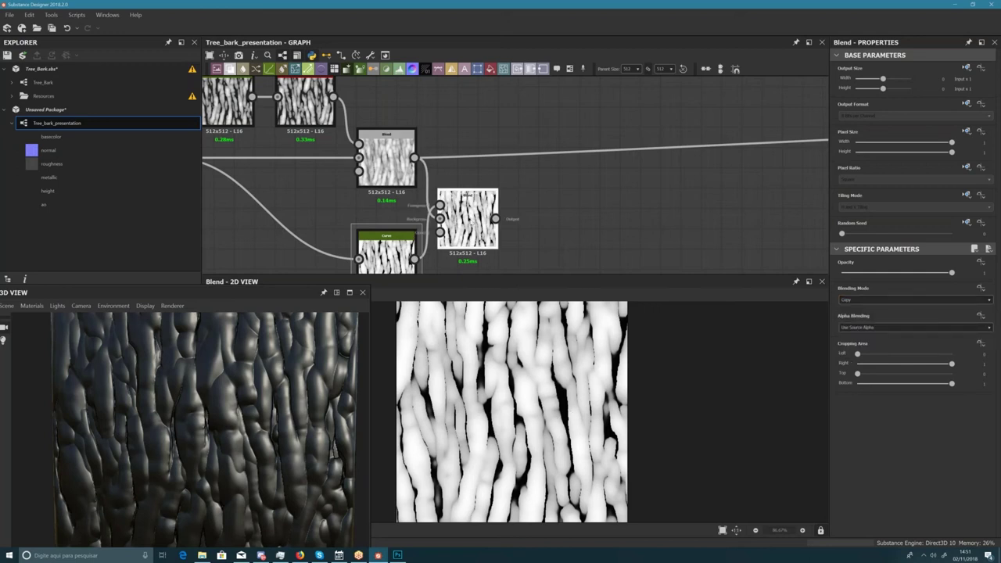
left_click_drag(501, 218, 468, 195)
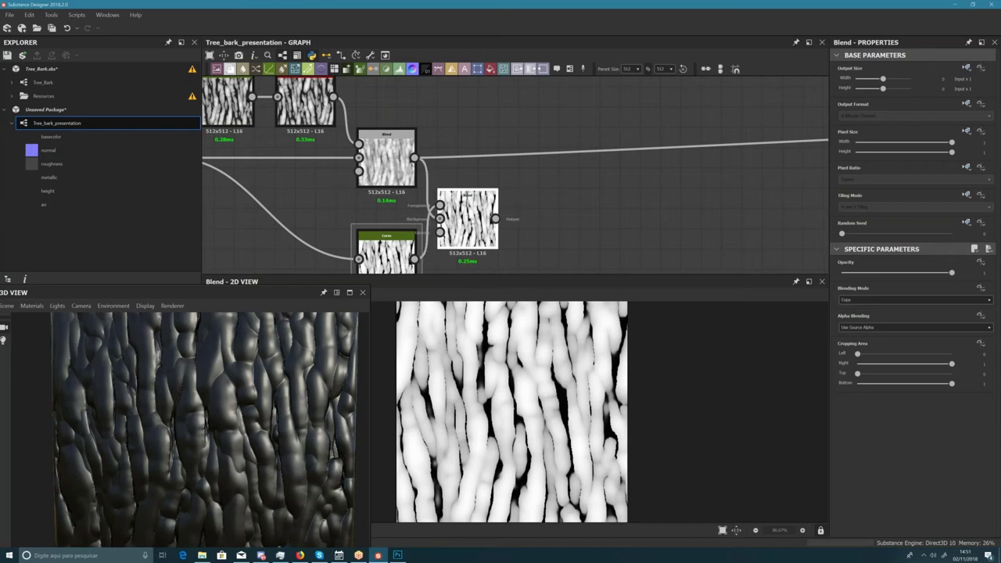
left_click(855, 300)
left_click(860, 320)
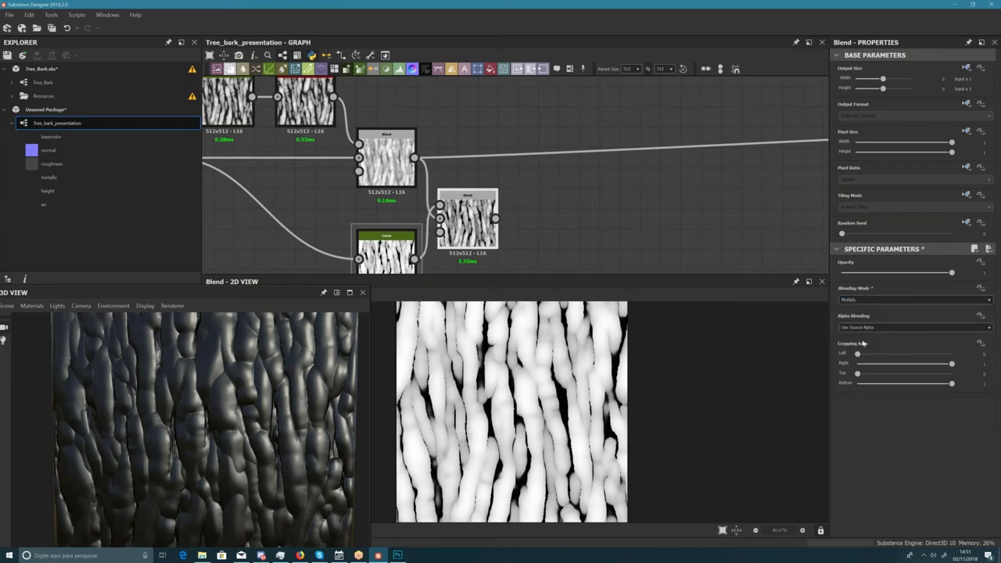
- Add a Normal node connected to the output of the Multiply Blend node
scroll(496, 209, "down", 3)
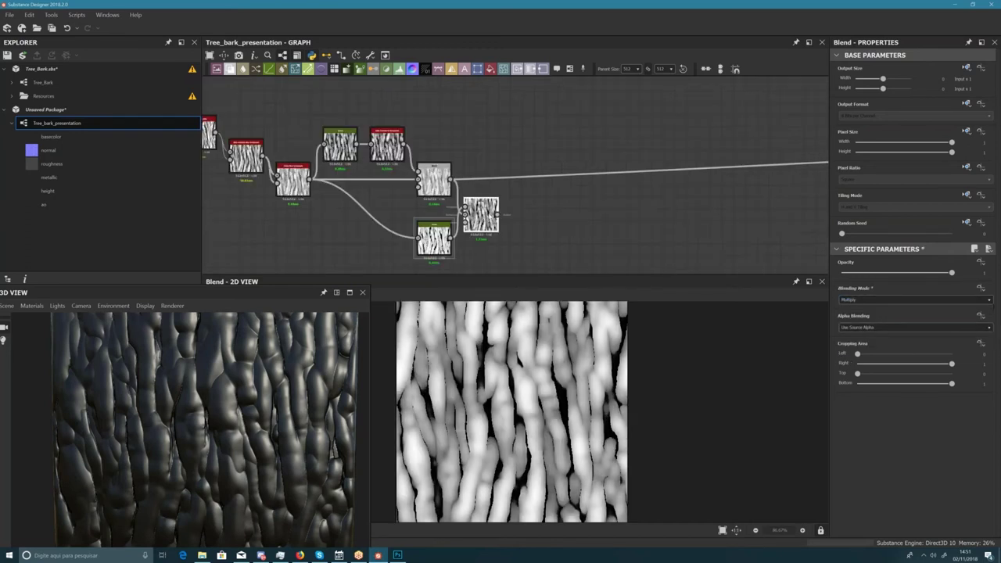
key("space")
type("no")
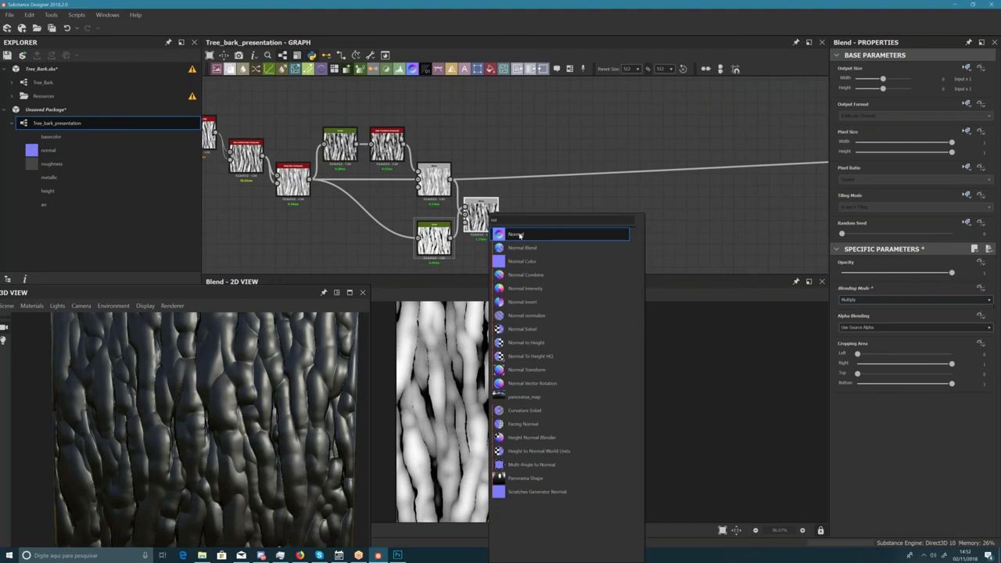
left_click(518, 234)
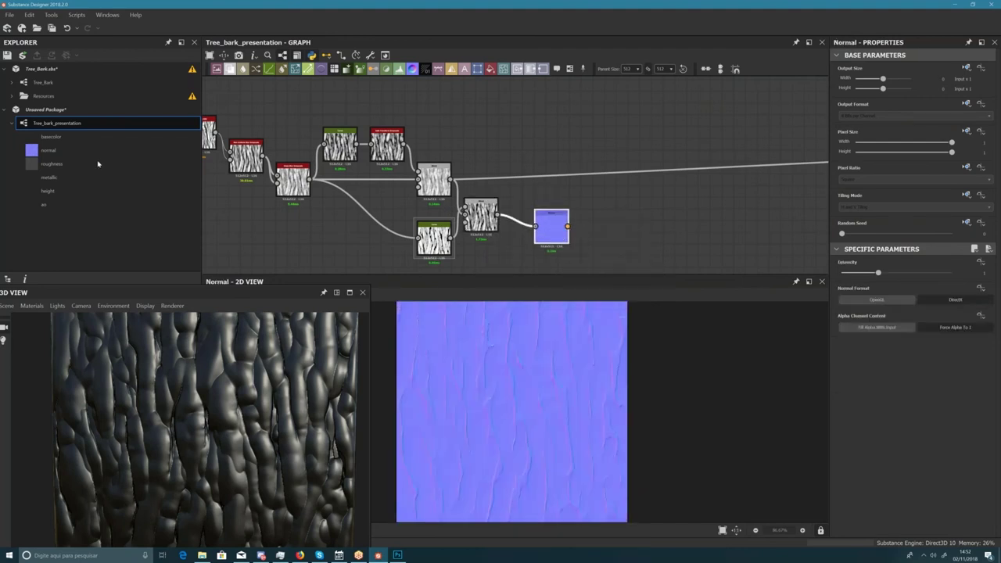
- Raise the Normal node's intensity to 10 while checking the ridges in its 2D preview
left_click(898, 263)
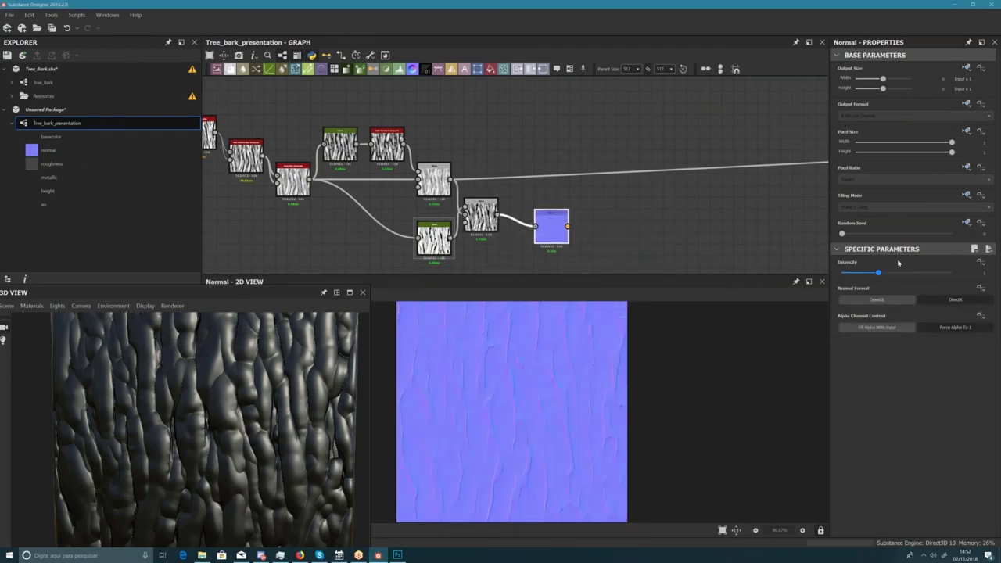
left_click(988, 273)
key("Return")
scroll(486, 426, "up", 5)
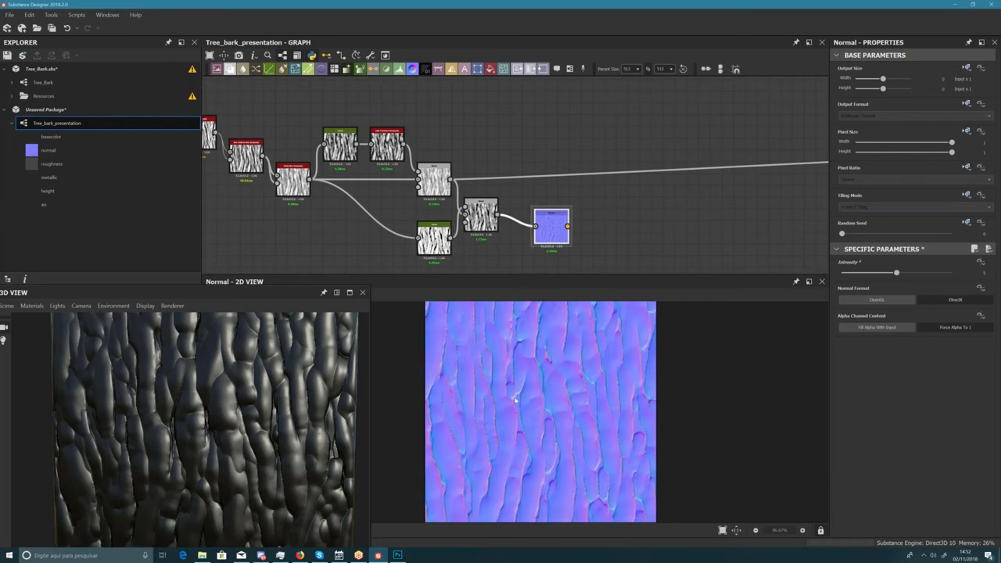
scroll(524, 408, "down", 4)
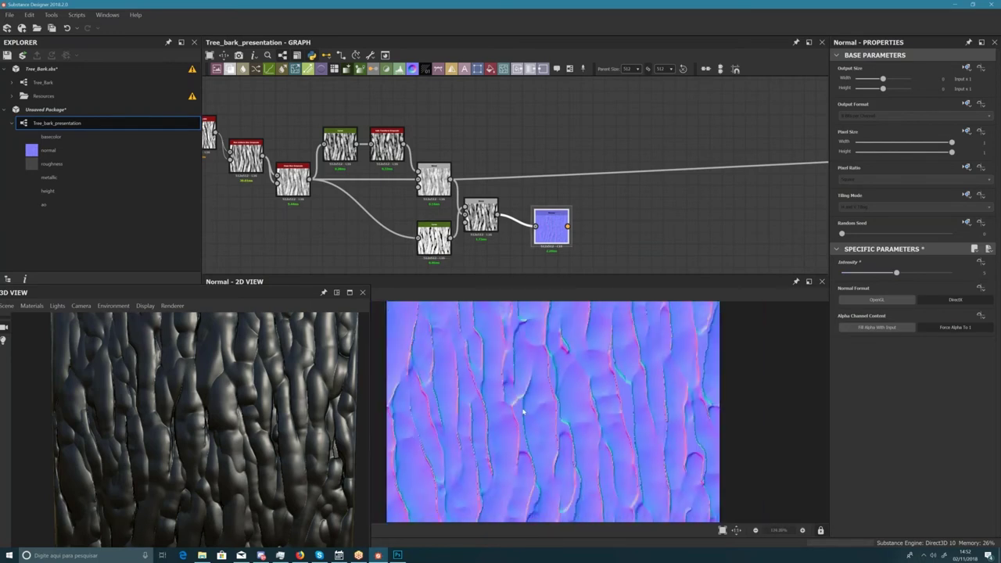
double_click(983, 272)
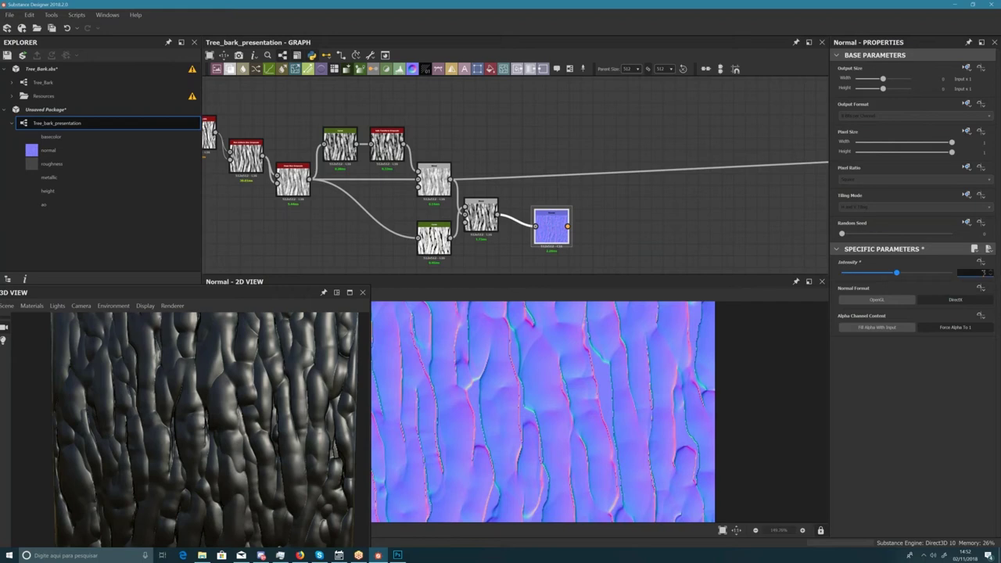
type("2")
key("Return")
scroll(554, 435, "down", 3)
left_click(608, 234)
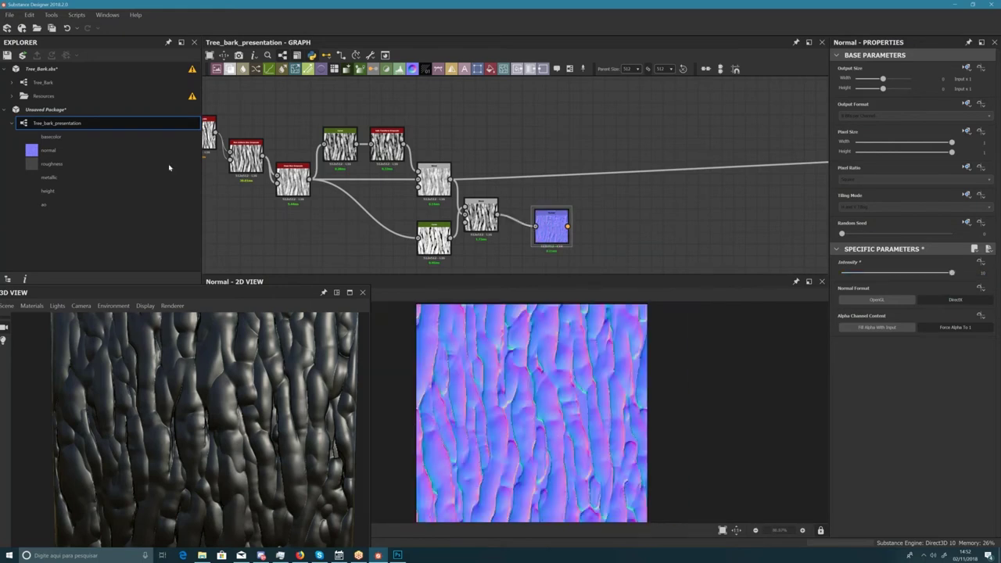
- Feed the Normal node from the first Blend instead and move it farther away from the Blend nodes
key("alt+Tab")
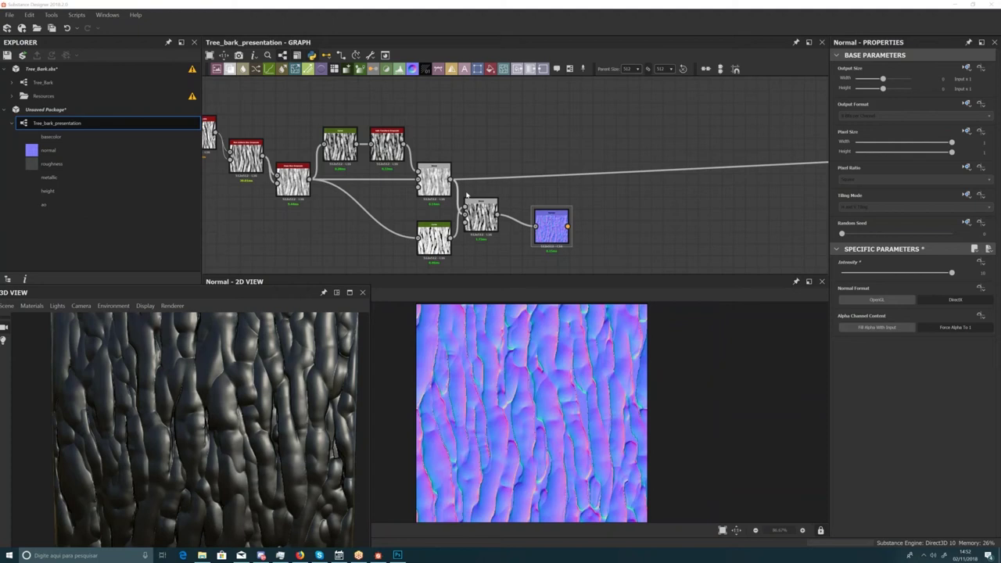
left_click_drag(451, 180, 549, 204)
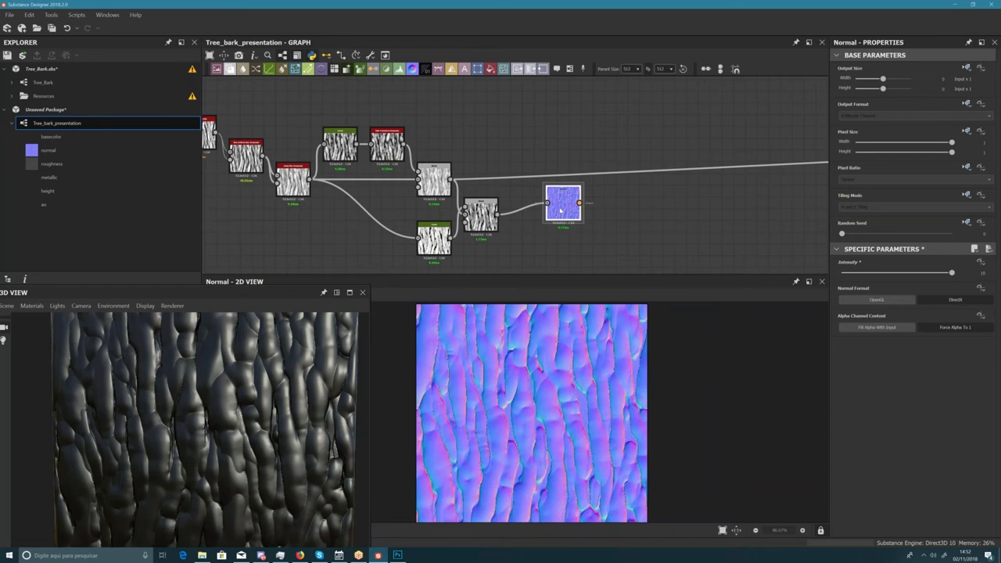
middle_click_drag(559, 209, 538, 214)
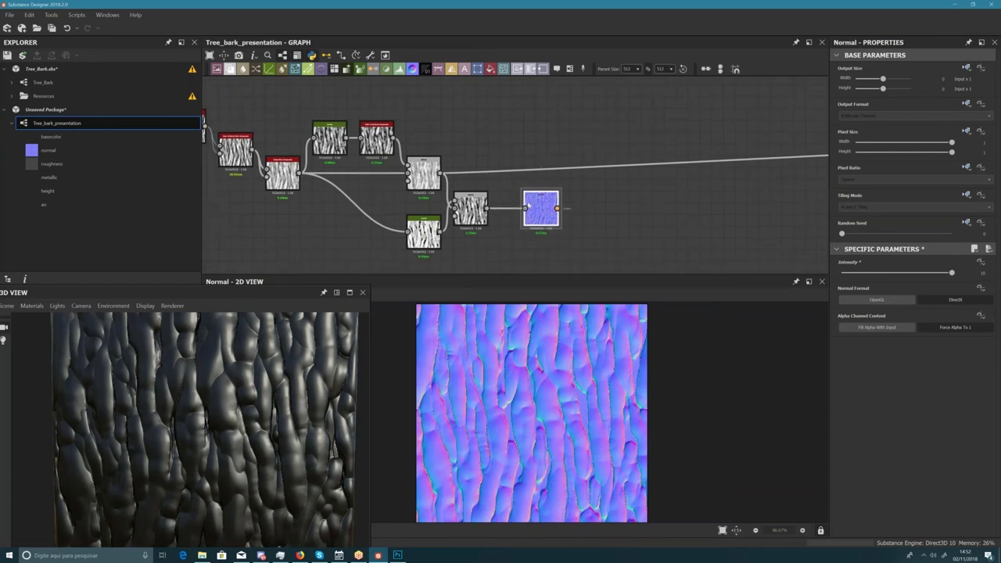
left_click_drag(441, 174, 525, 209)
left_click_drag(542, 210, 665, 210)
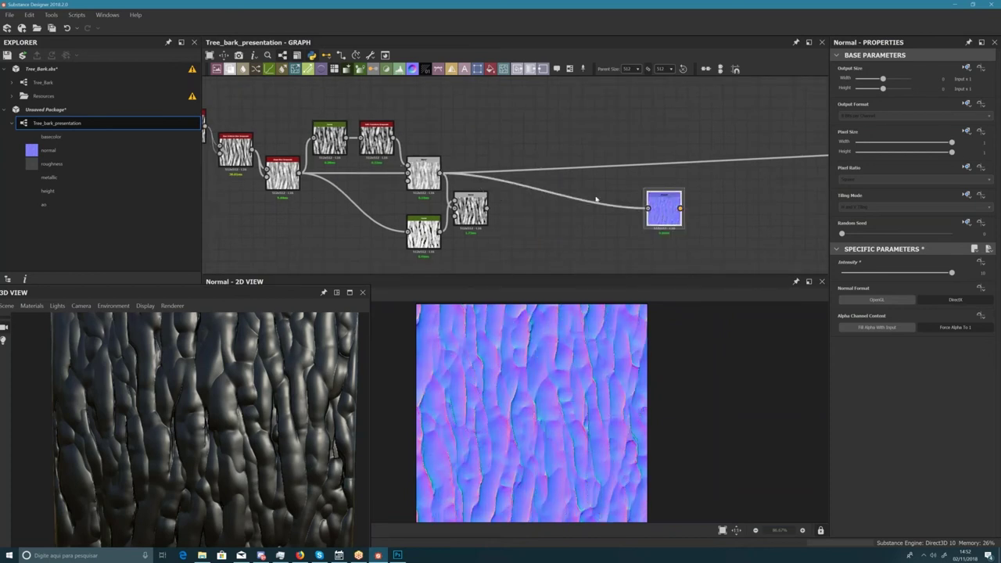
- Transfer the first Blend's outgoing links to the Multiply Blend's output, and reconnect the first Blend to the Multiply Blend's background
middle_click_drag(562, 200, 534, 211)
scroll(438, 171, "up", 3)
middle_click_drag(427, 153, 445, 108)
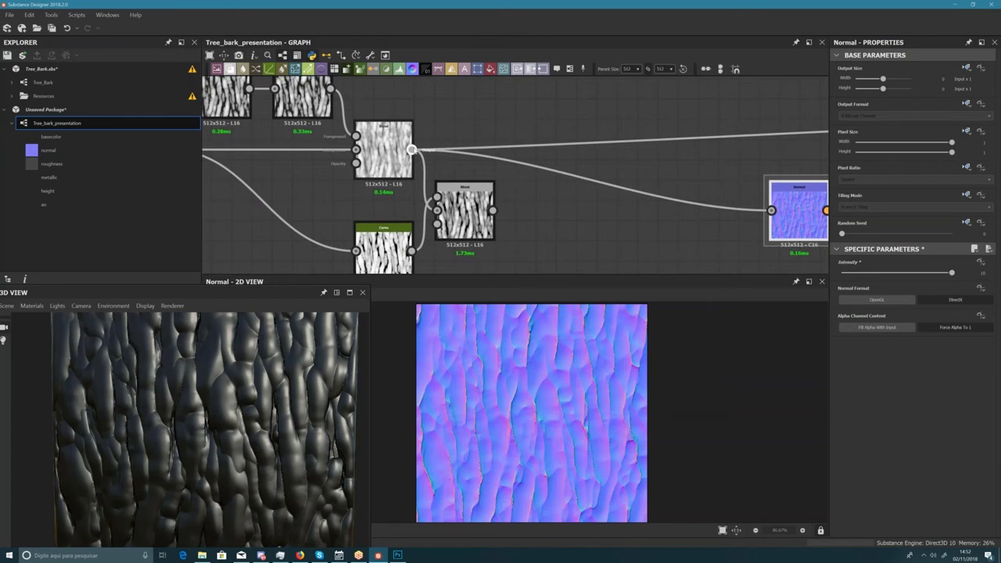
left_click_drag(411, 150, 494, 211, "shift")
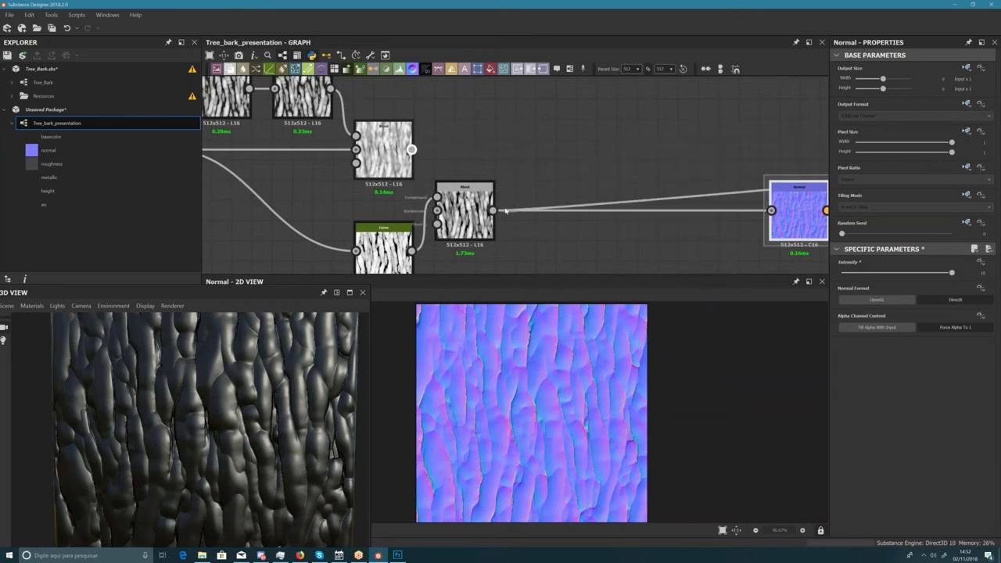
left_click_drag(411, 150, 437, 210)
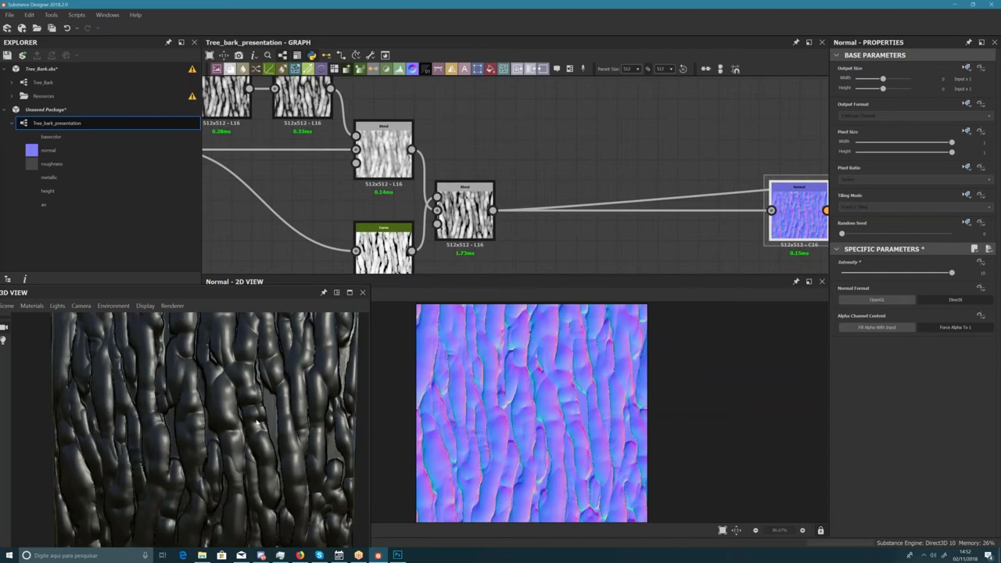
- Examine the displaced bark ridges and the gaps between them in 3D from different angles and distances
scroll(267, 444, "down", 3)
mouse_move(267, 442)
left_mouse_down()
mouse_move(245, 453)
mouse_move(241, 400)
mouse_move(272, 440)
mouse_move(269, 432)
mouse_move(289, 424)
mouse_move(279, 435)
left_mouse_up()
scroll(245, 426, "up", 3)
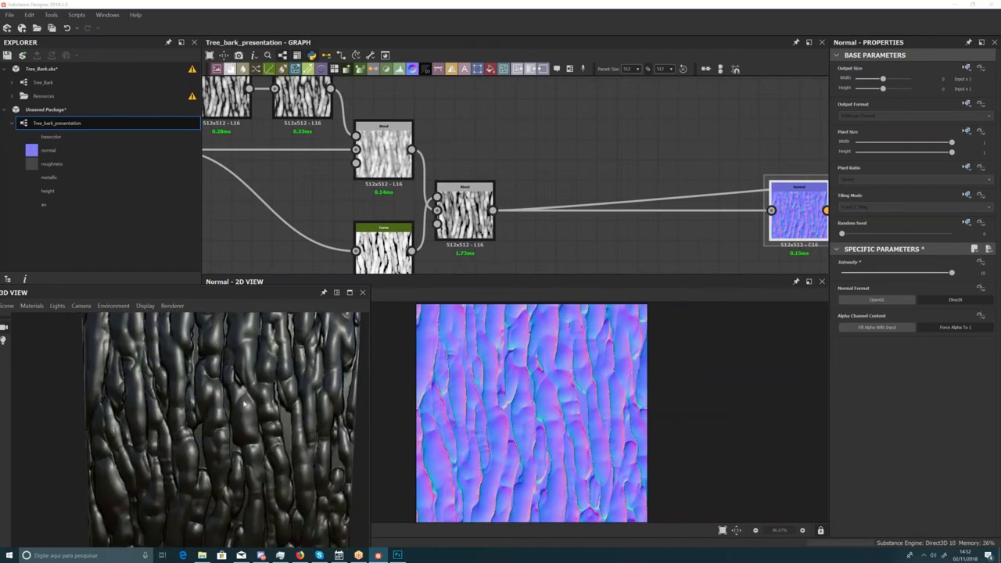
scroll(268, 440, "down", 3)
scroll(270, 439, "up", 4)
scroll(278, 434, "down", 4)
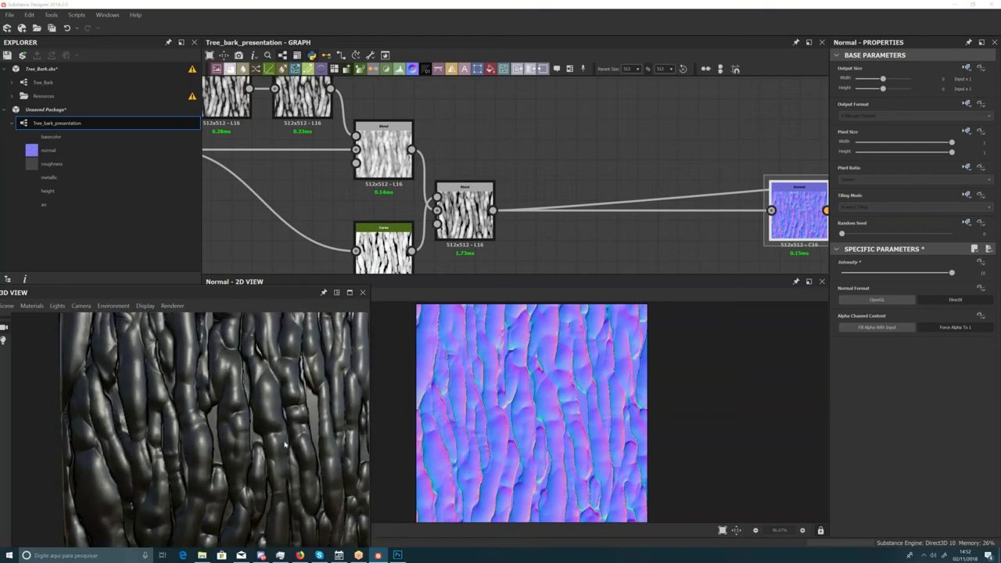
scroll(524, 231, "down", 1)
- Move the Normal node above the long output link and add an Ambient Occlusion (HBAO) node below it
scroll(524, 231, "down", 3)
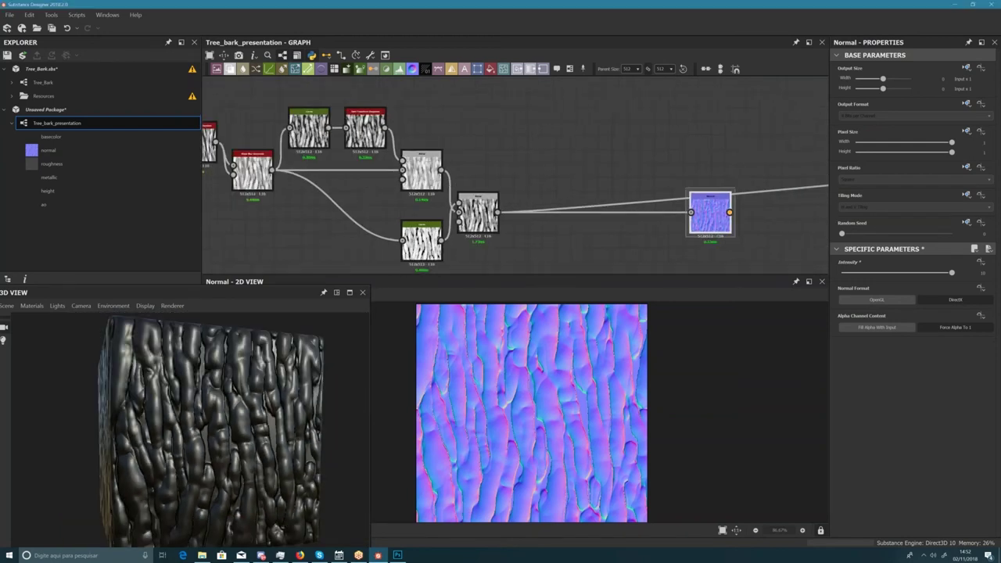
left_click_drag(534, 214, 531, 161)
middle_click_drag(544, 218, 483, 198)
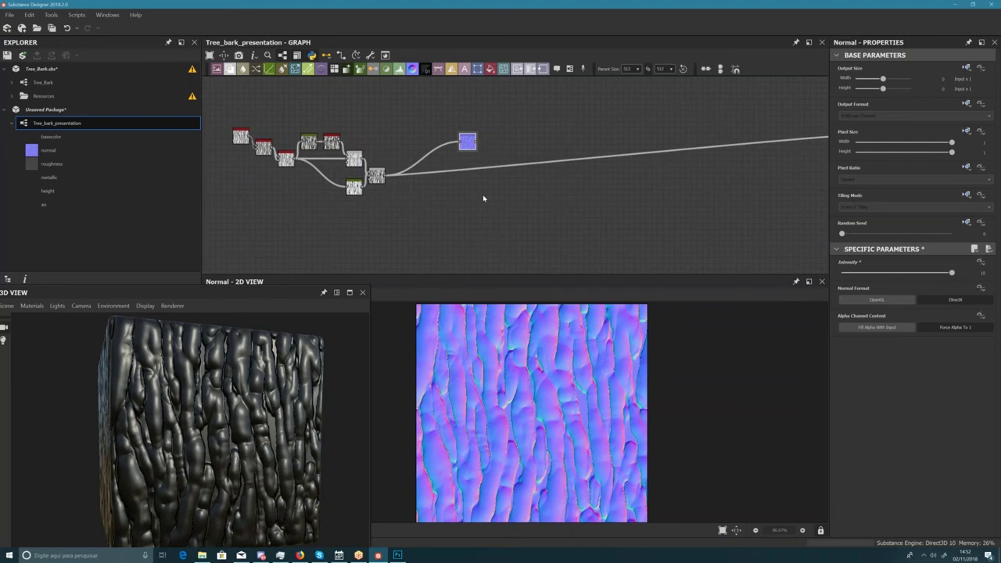
key("space")
type("ambie")
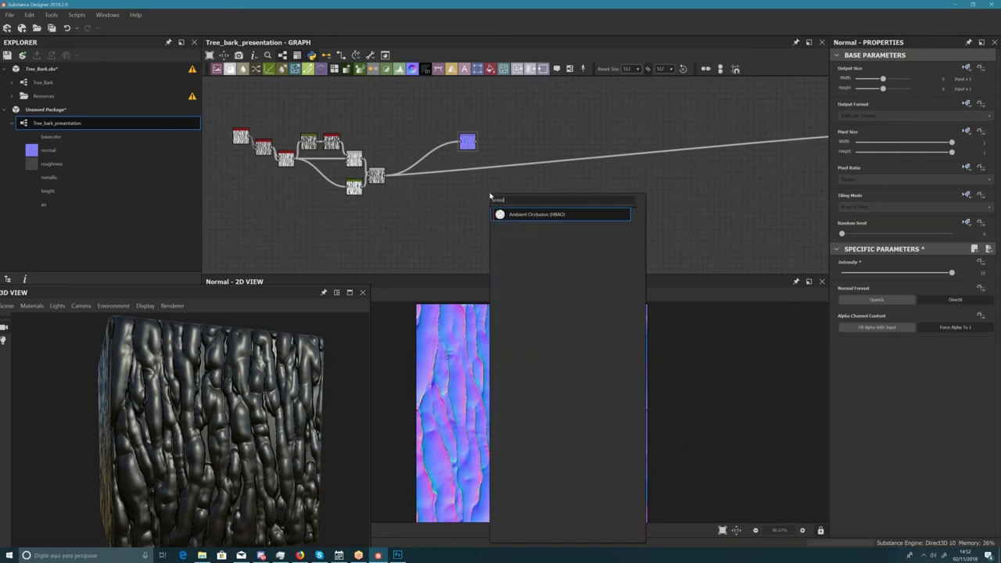
left_click(500, 215)
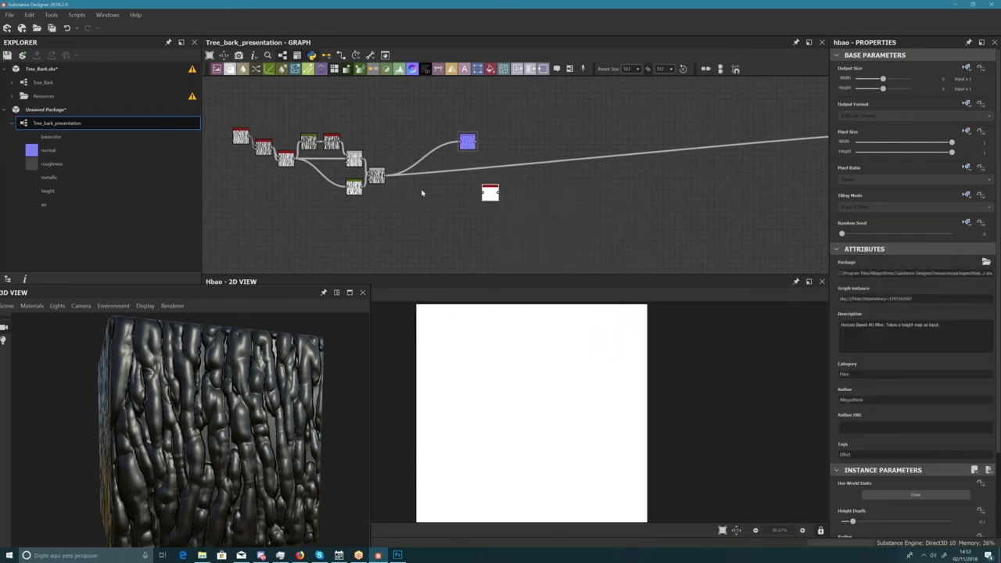
- Connect the Multiply Blend to the Ambient Occlusion (HBAO) node and place that node just below and after the Blend
scroll(422, 192, "up", 3)
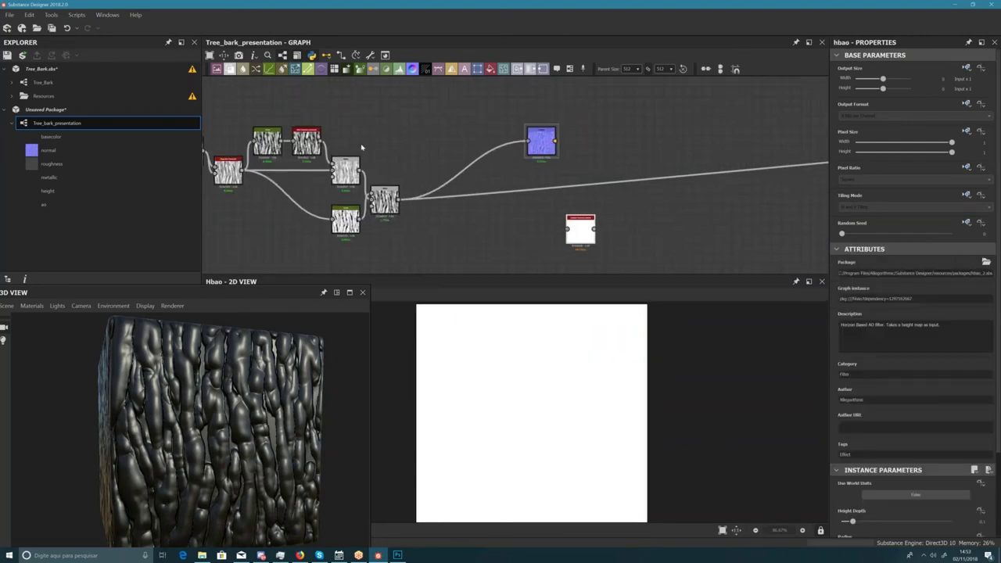
left_click_drag(473, 222, 568, 229)
middle_click_drag(501, 203, 433, 176)
left_click_drag(512, 204, 361, 218)
scroll(401, 197, "up", 4)
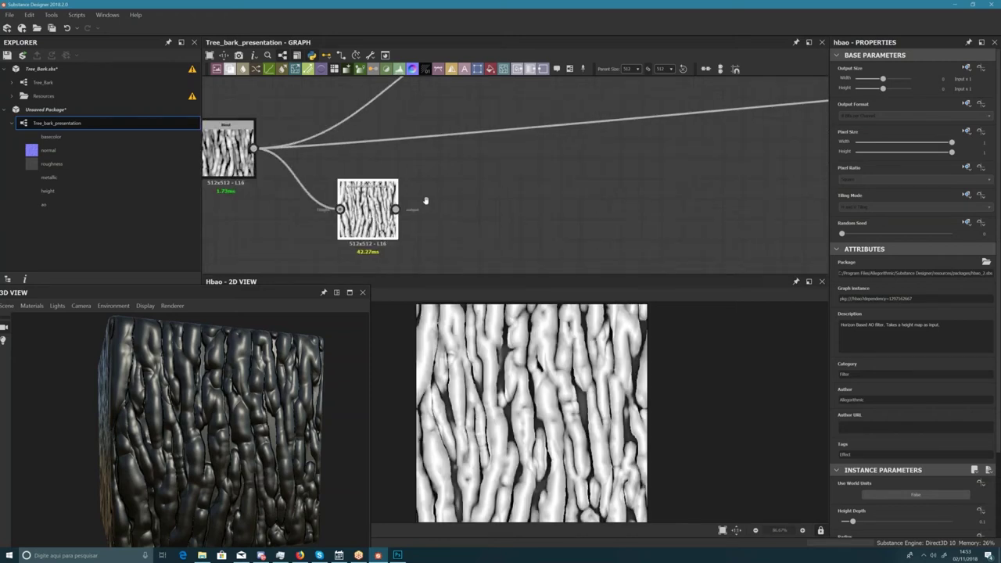
- Place the Ambient Occlusion (HBAO) node slightly closer to the Multiply Blend and set its Radius to 0.04
middle_click_drag(427, 199, 519, 173)
left_click_drag(473, 187, 433, 198)
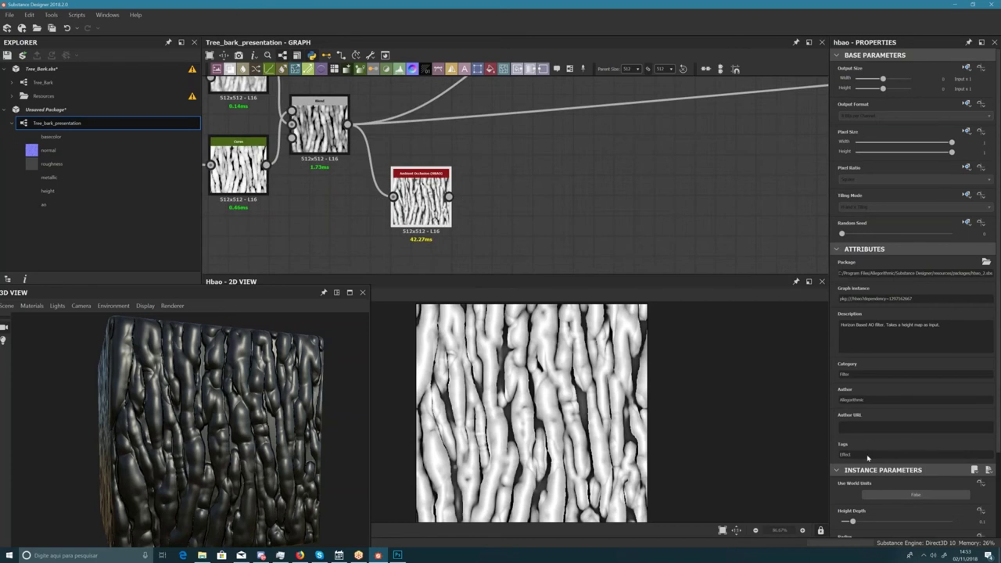
scroll(910, 458, "down", 3)
left_click_drag(910, 446, 845, 446)
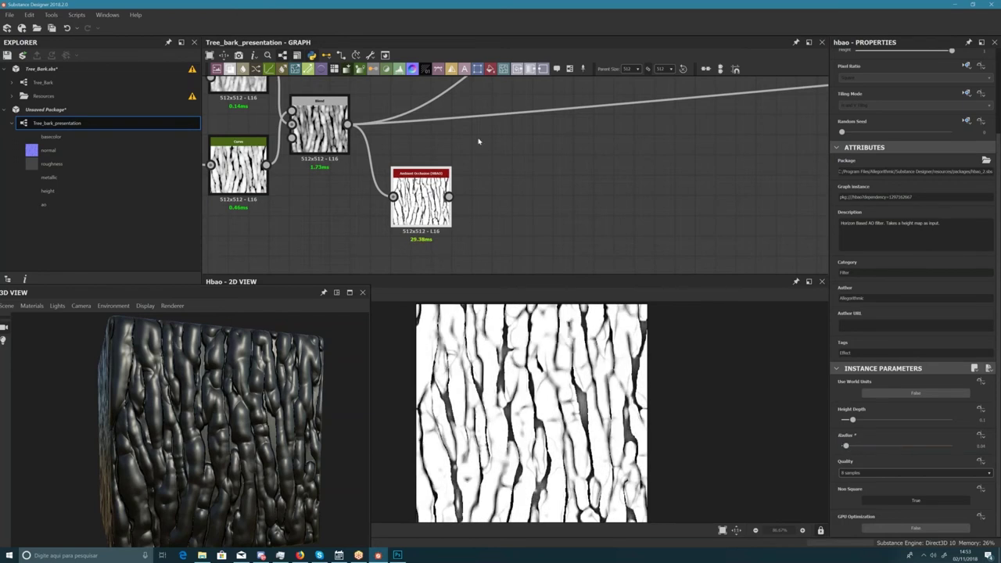
- Move the Ambient Occlusion (HBAO) node across the graph to sit just before the ao output node
scroll(486, 149, "down", 8)
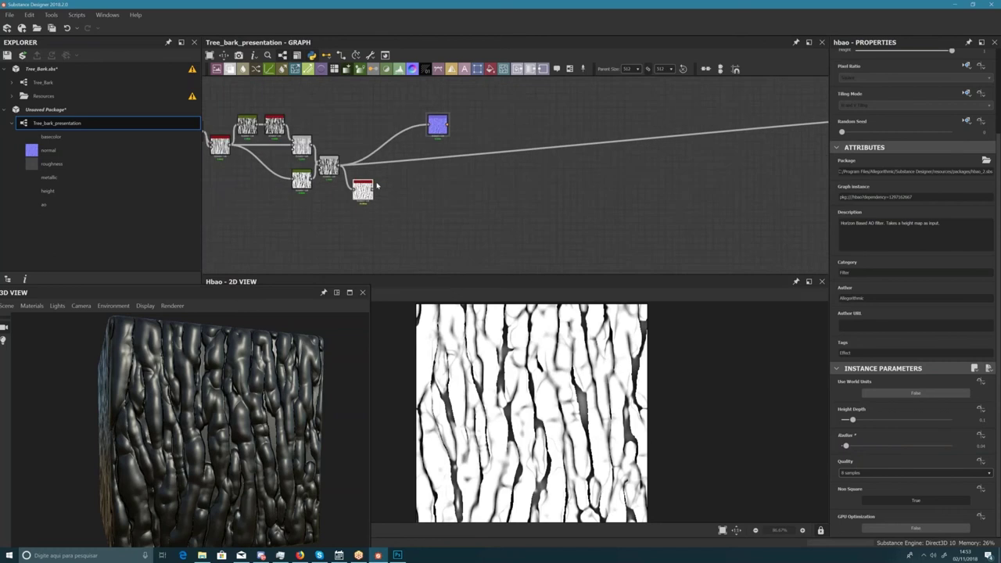
left_click_drag(386, 192, 660, 201)
middle_click_drag(717, 191, 360, 150)
scroll(526, 245, "up", 3)
middle_click_drag(493, 230, 586, 226)
scroll(585, 226, "up", 2)
scroll(513, 215, "down", 1)
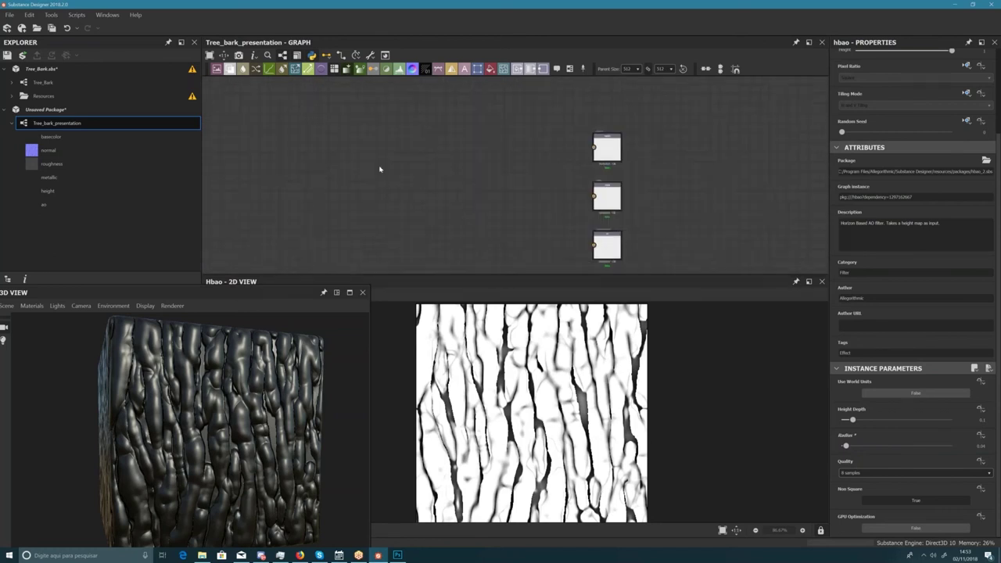
middle_click_drag(407, 168, 461, 166)
scroll(461, 166, "down", 2)
left_click_drag(258, 89, 429, 176)
middle_click_drag(436, 178, 393, 202)
scroll(376, 195, "up", 1)
left_click_drag(376, 197, 427, 233)
middle_click_drag(426, 232, 342, 201)
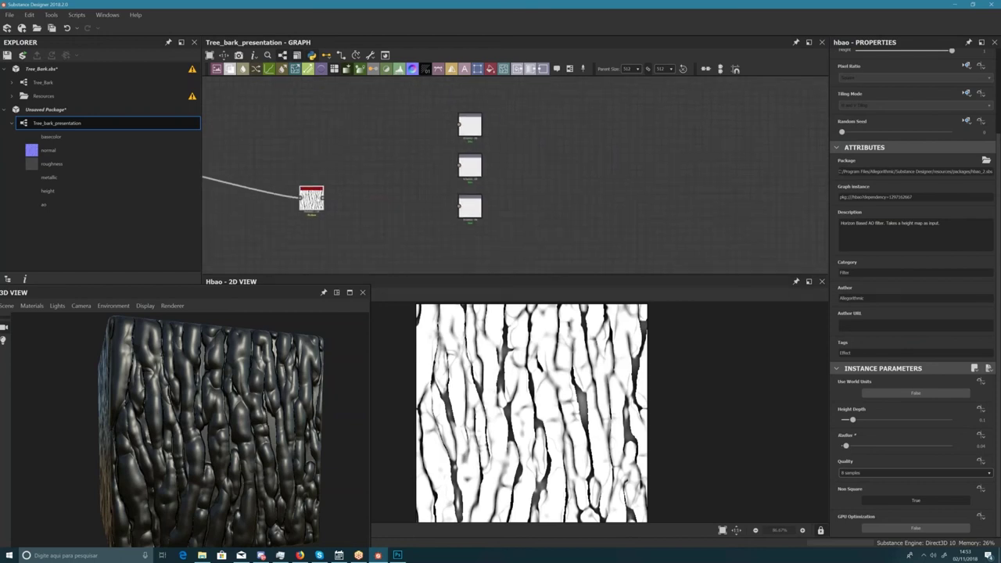
- Connect the Ambient Occlusion (HBAO) node to the ao output and align it level with that output
scroll(322, 198, "up", 1)
left_click_drag(325, 198, 489, 208)
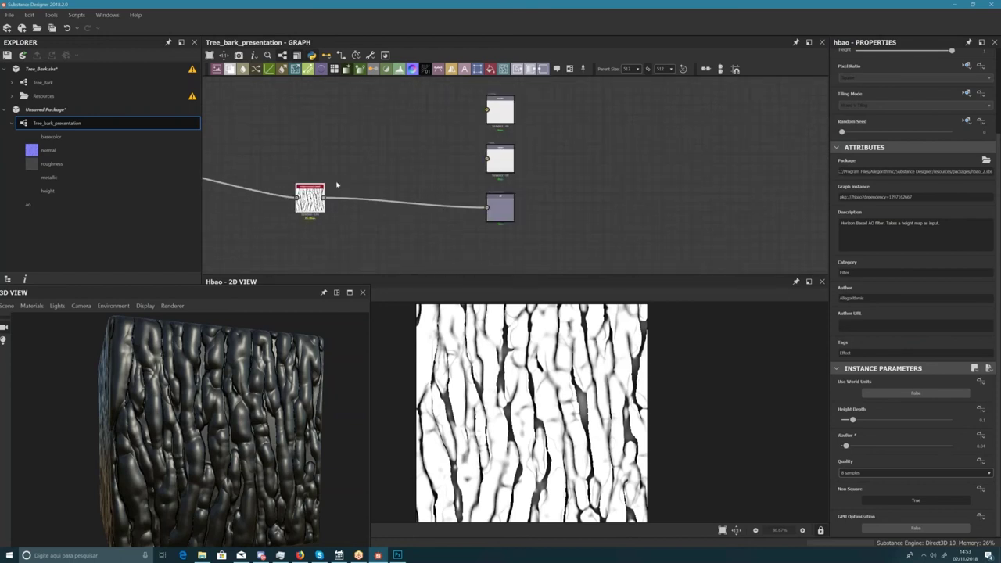
left_click_drag(309, 197, 353, 202)
right_click(339, 208)
left_click(430, 153)
scroll(506, 208, "up", 3)
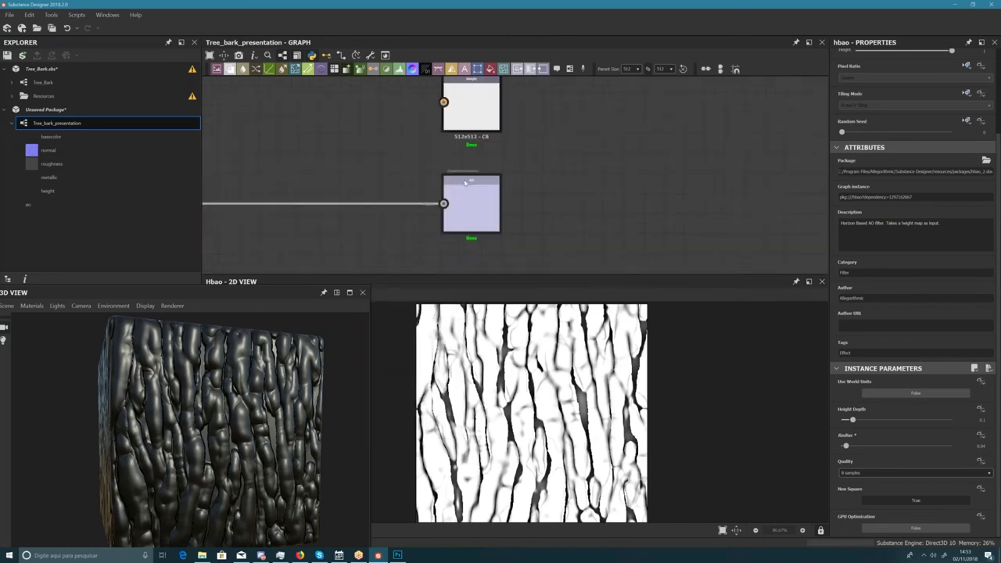
middle_click_drag(462, 198, 570, 160)
scroll(554, 230, "down", 2)
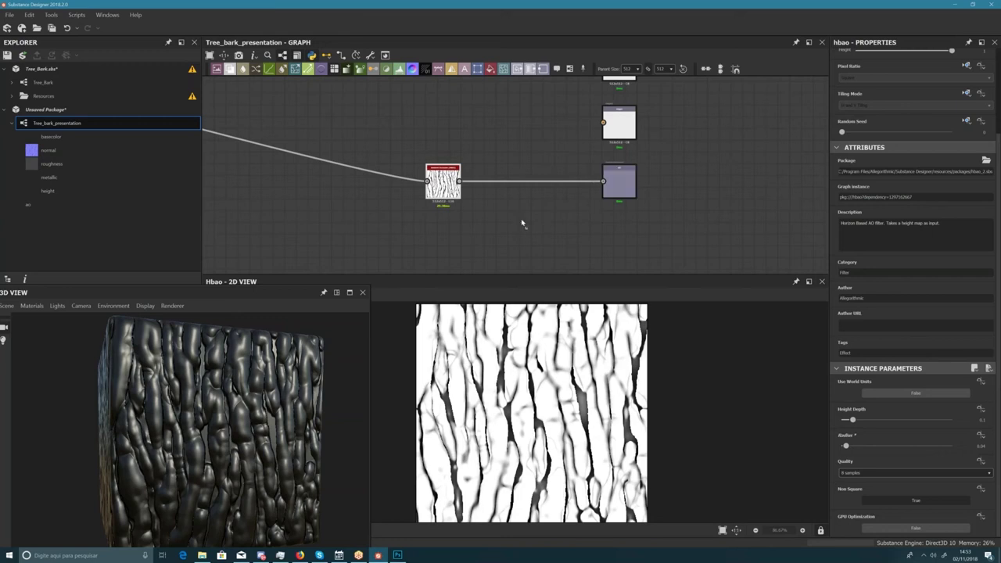
- Assign the ao map to the Ambient Occlusion channel of the 3D material and view the bark from the front
right_click(264, 420)
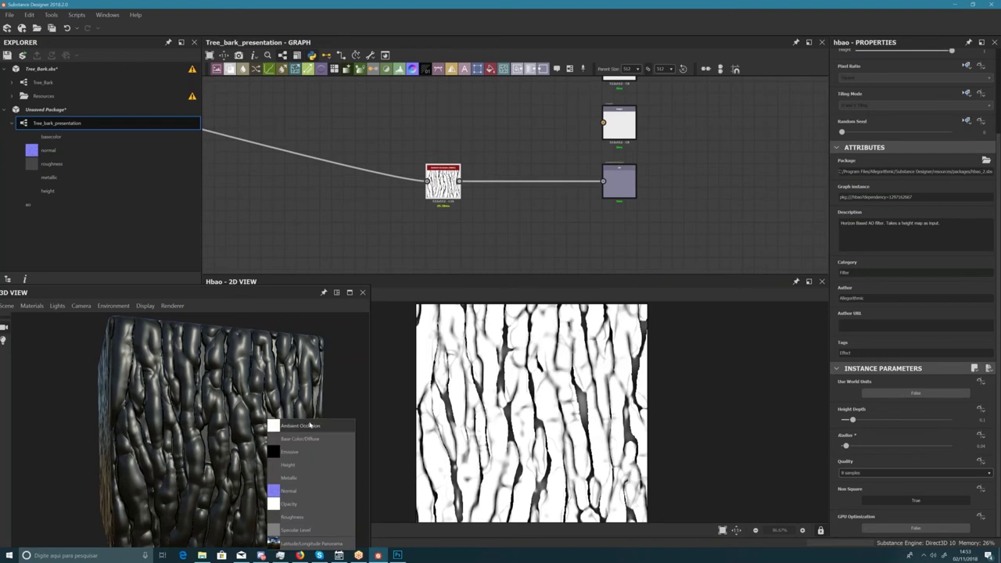
left_click(301, 426)
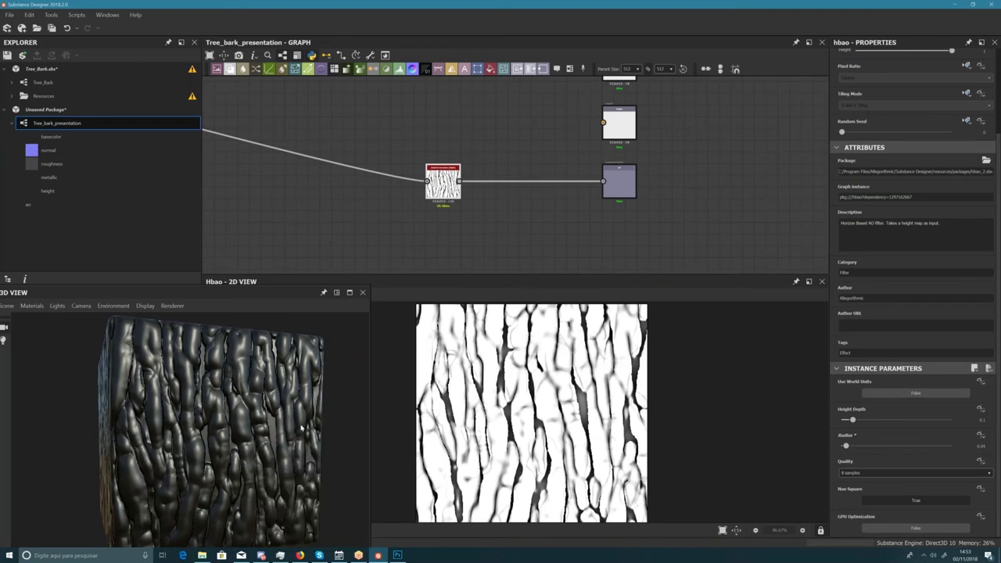
mouse_move(246, 434)
left_mouse_down()
mouse_move(242, 422)
mouse_move(174, 418)
mouse_move(123, 429)
mouse_move(289, 416)
mouse_move(233, 416)
mouse_move(254, 412)
left_mouse_up()
- Preview the Multiply Blend and the Normal node in 2D and review the node chain leading to them
middle_click_drag(303, 202, 426, 213)
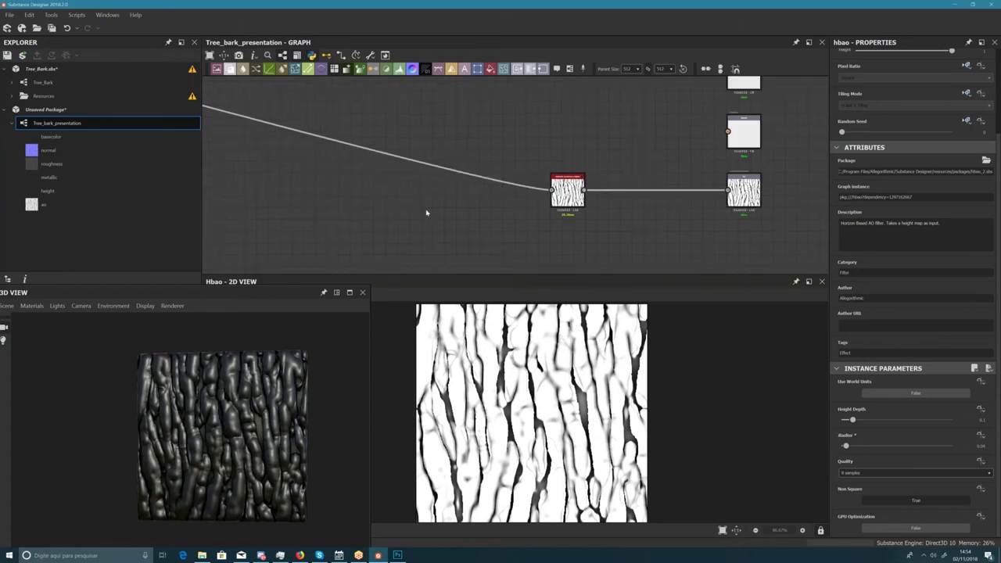
scroll(428, 213, "down", 2)
middle_click_drag(493, 230, 758, 270)
middle_click_drag(277, 162, 485, 198)
scroll(485, 198, "down", 3)
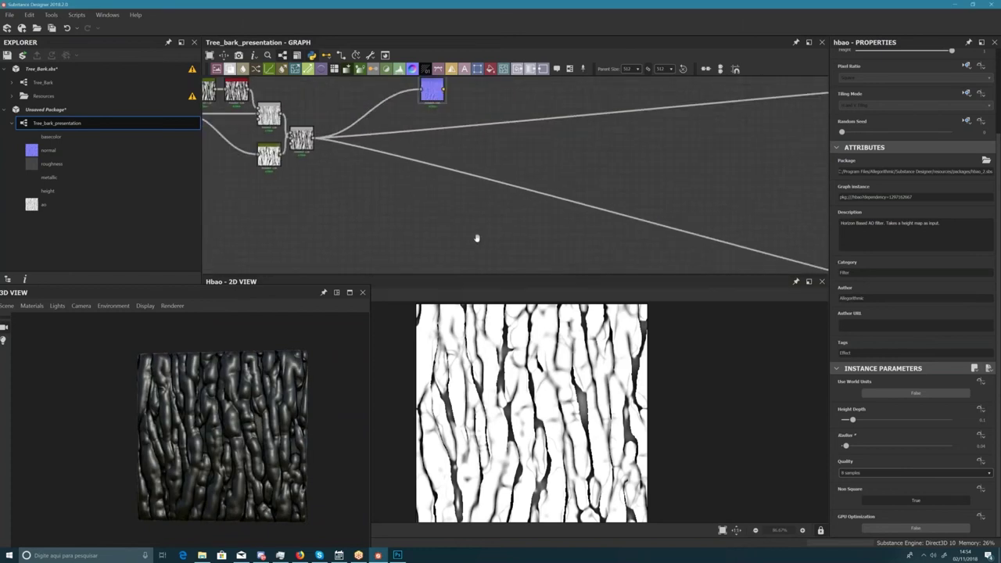
scroll(462, 212, "up", 3)
left_click(415, 186)
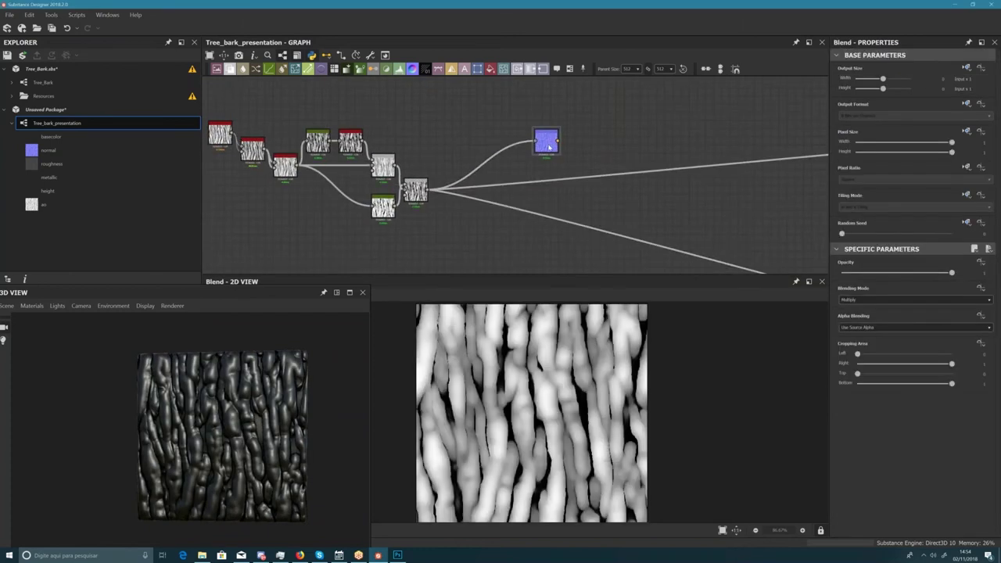
left_click(547, 142)
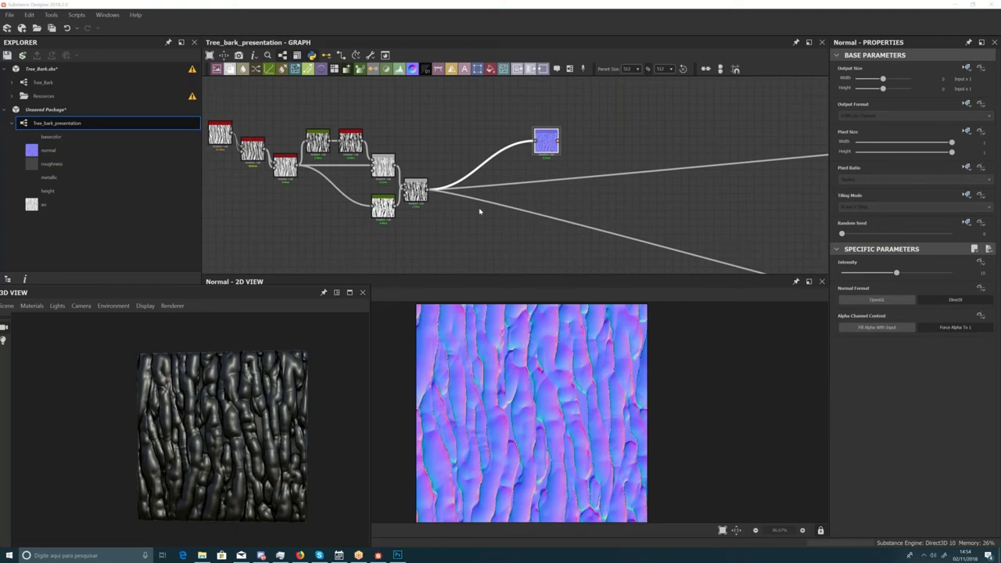
scroll(354, 154, "up", 3)
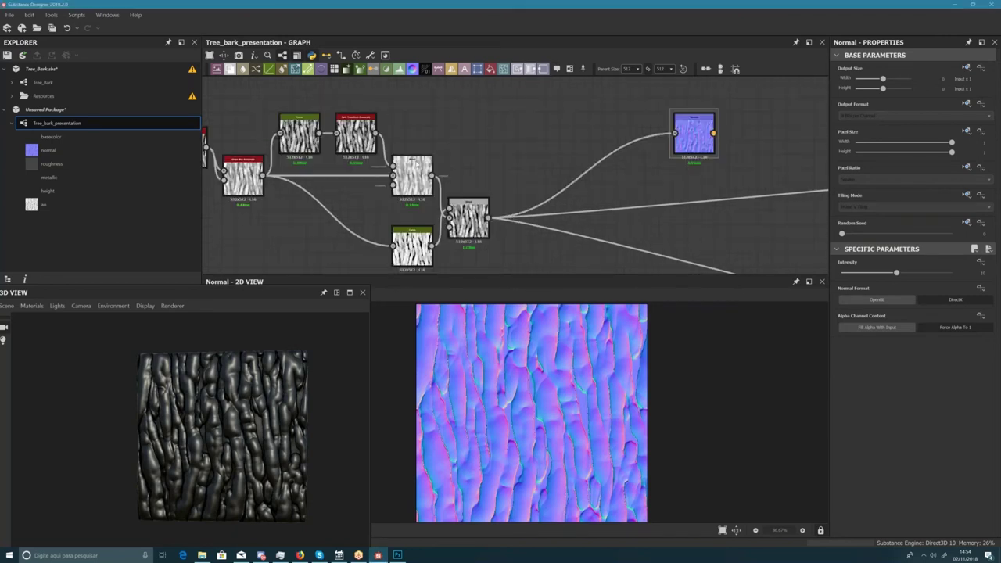
middle_click_drag(402, 146, 459, 149)
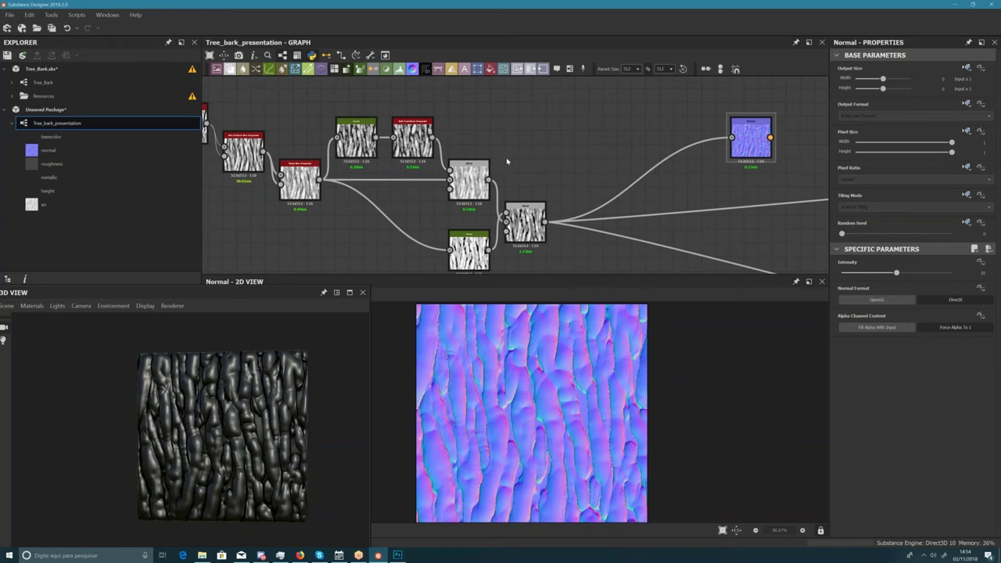
middle_click_drag(512, 161, 451, 161)
scroll(451, 161, "up", 1)
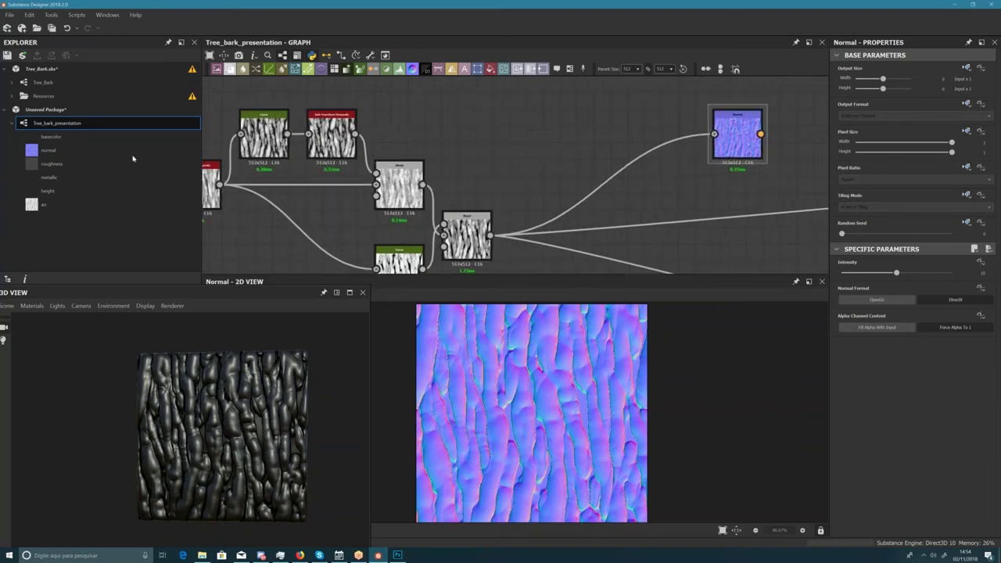
- Examine the bark ridges in 3D up close and at an angle under rotated environment lighting
scroll(264, 436, "up", 5)
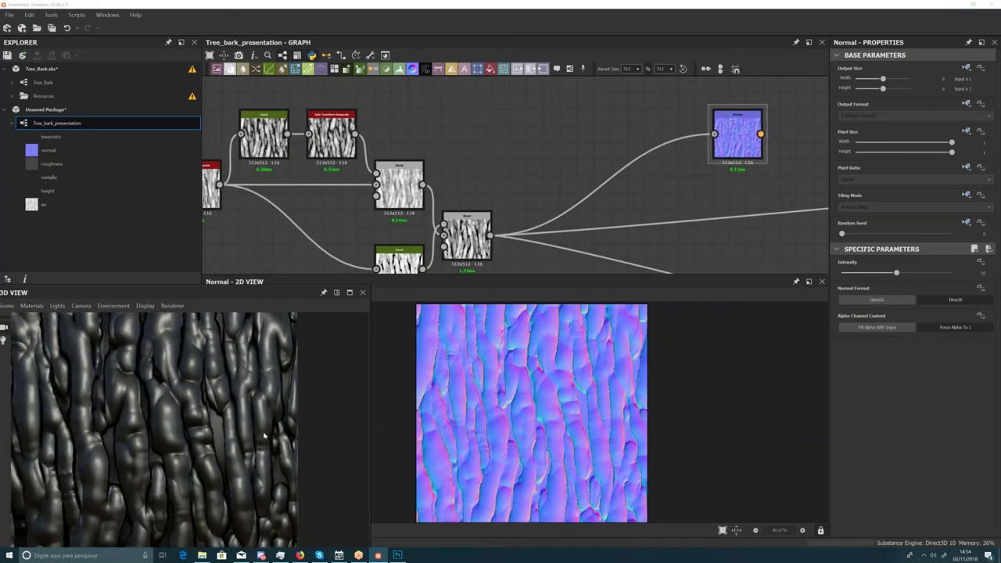
middle_click_drag(264, 436, 384, 418)
right_click_drag(288, 422, 266, 396, "ctrl+shift")
scroll(267, 407, "down", 3)
left_click_drag(280, 482, 272, 465)
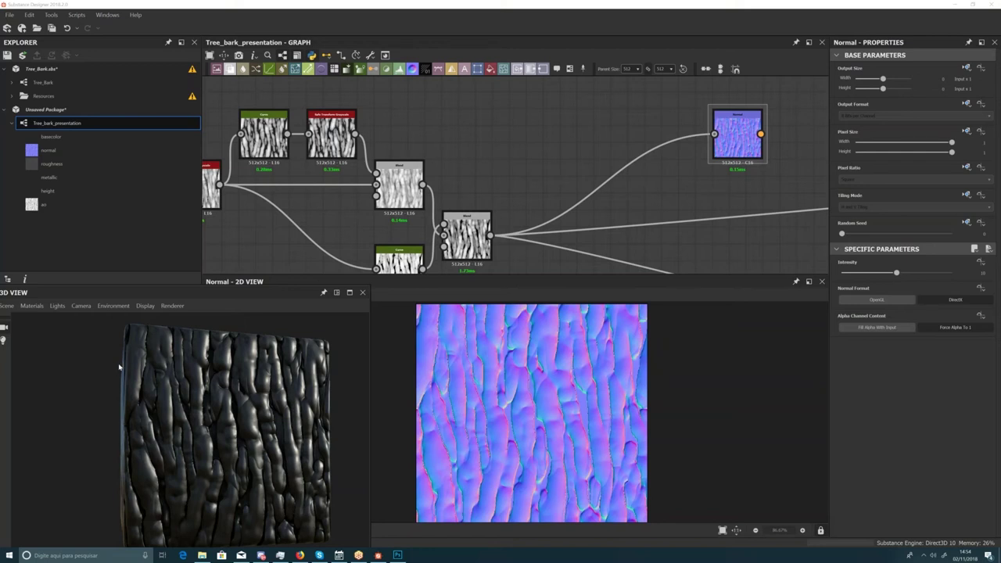
left_click(366, 225)
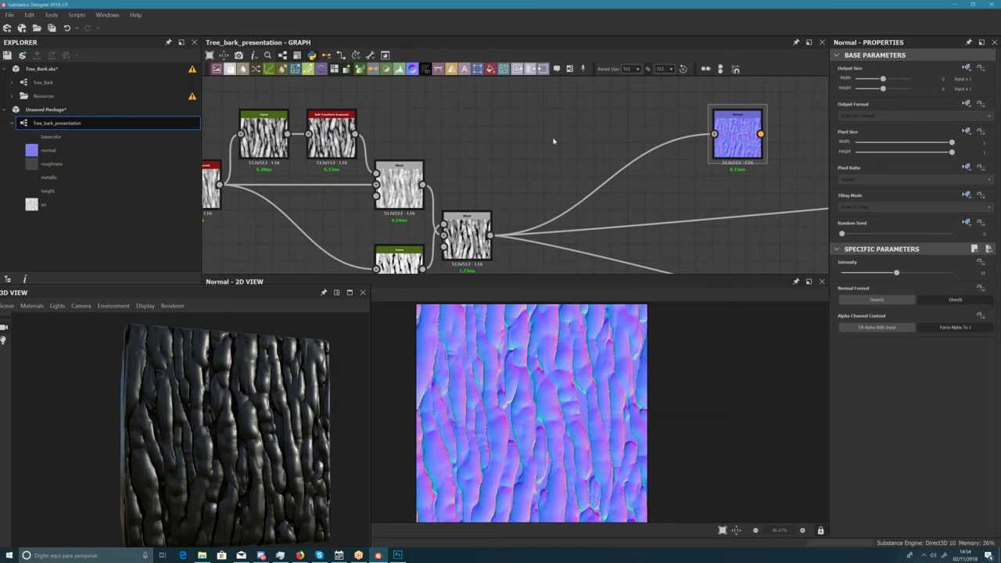
- Preview the Multiply Blend's height map in 2D and trace its links to the output nodes
scroll(552, 141, "down", 3)
left_click(446, 190)
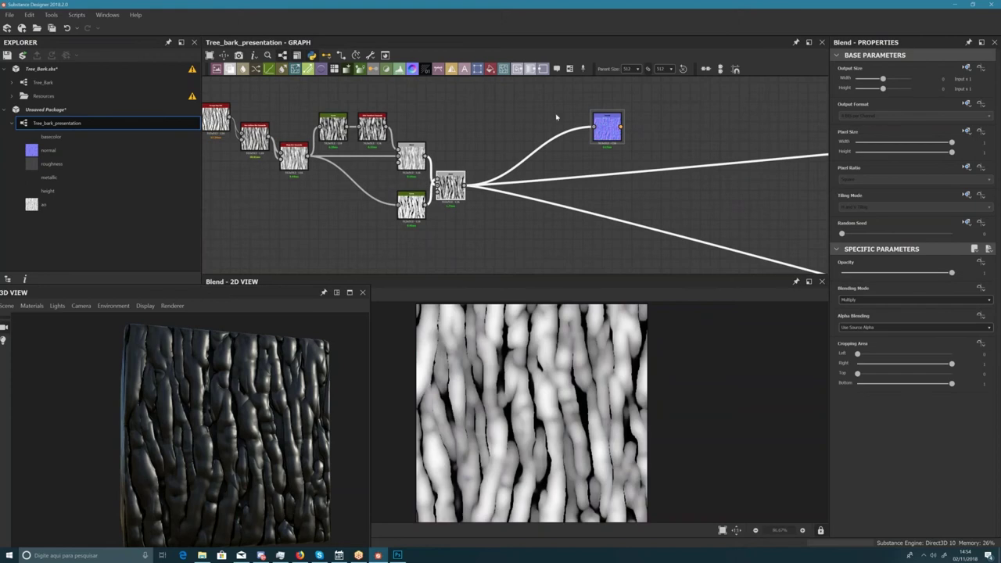
middle_click_drag(483, 125, 433, 134)
scroll(433, 134, "down", 3)
middle_click_drag(671, 223, 526, 196)
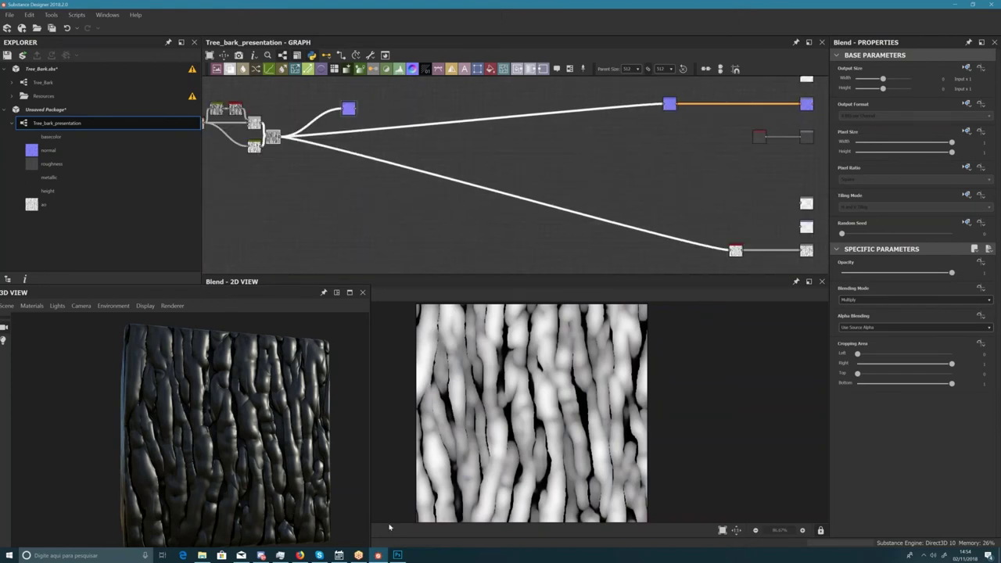
- Switch to Photoshop and compare its black-and-white bark photo with the bark in Substance Designer
left_click(400, 556)
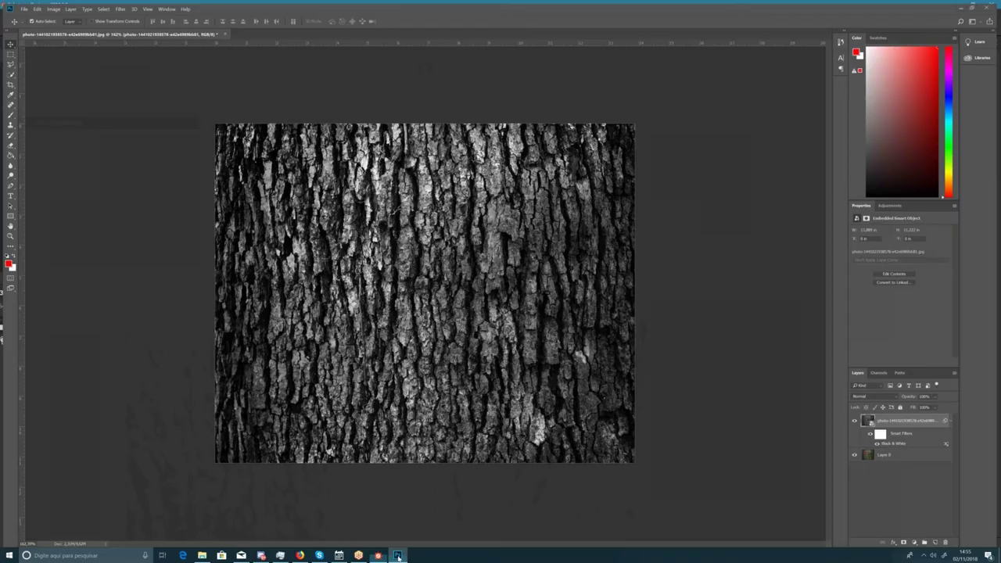
left_click(399, 557)
left_click(398, 557)
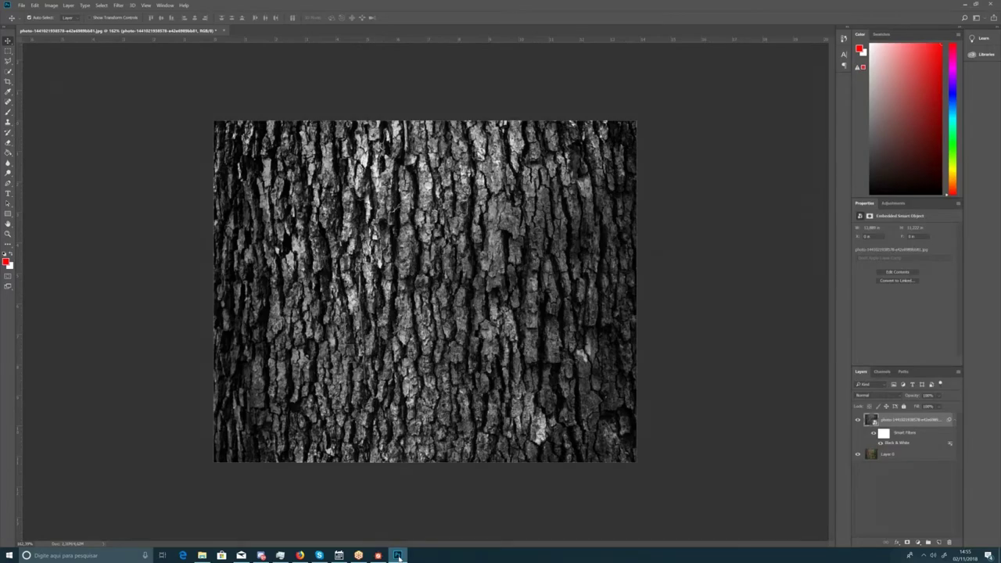
left_click(399, 556)
left_click(400, 557)
- Apply a Gaussian Blur smart filter to the black-and-white bark photo layer to soften its fine detail
left_click(118, 5)
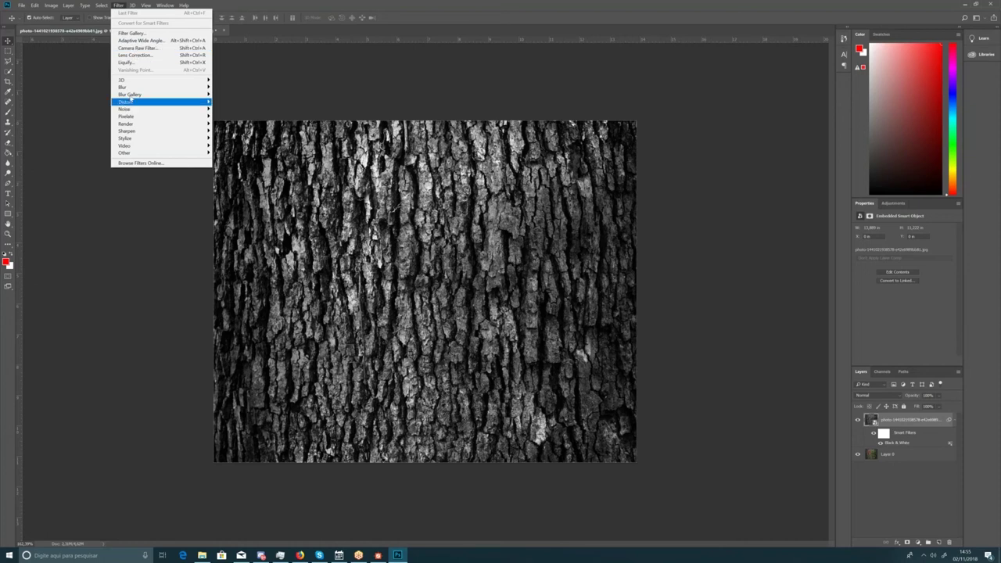
mouse_move(201, 88)
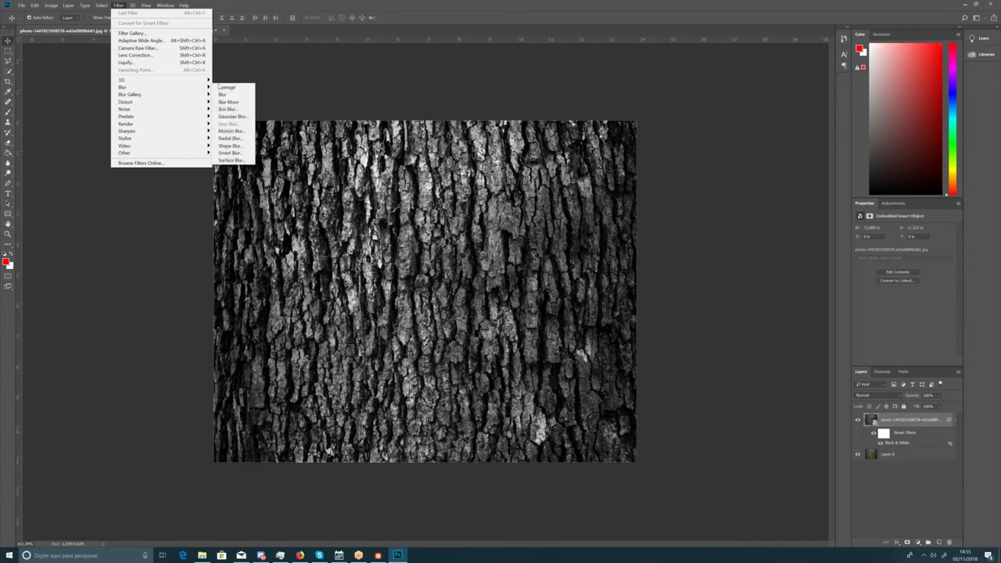
mouse_move(149, 89)
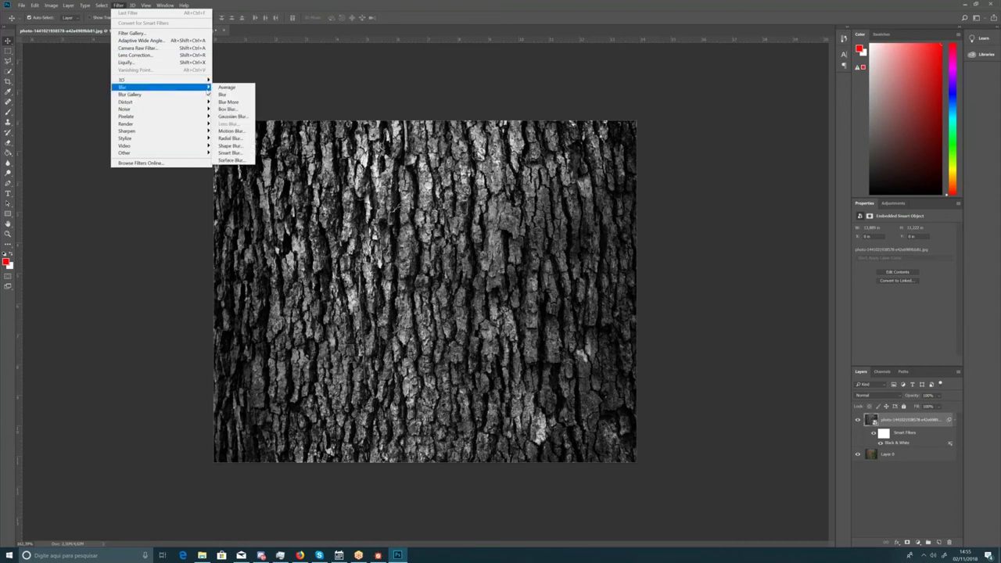
left_click(233, 118)
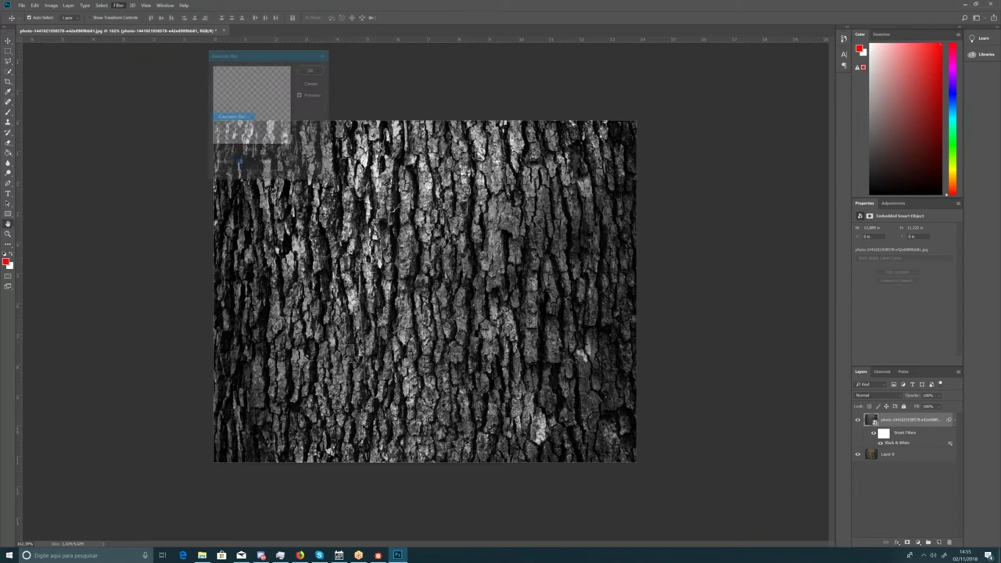
left_click_drag(256, 53, 560, 134)
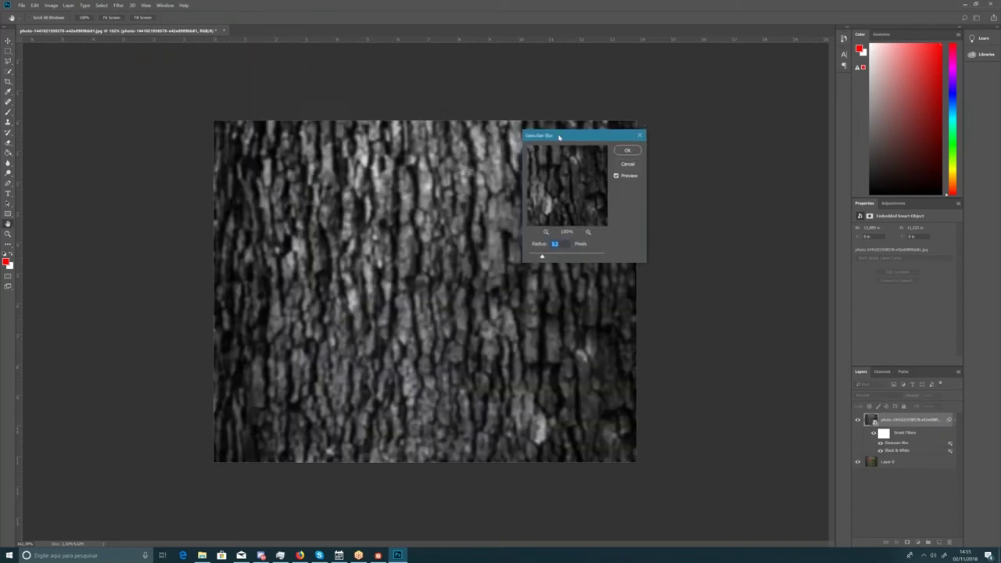
left_click_drag(541, 258, 543, 259)
left_click(626, 151)
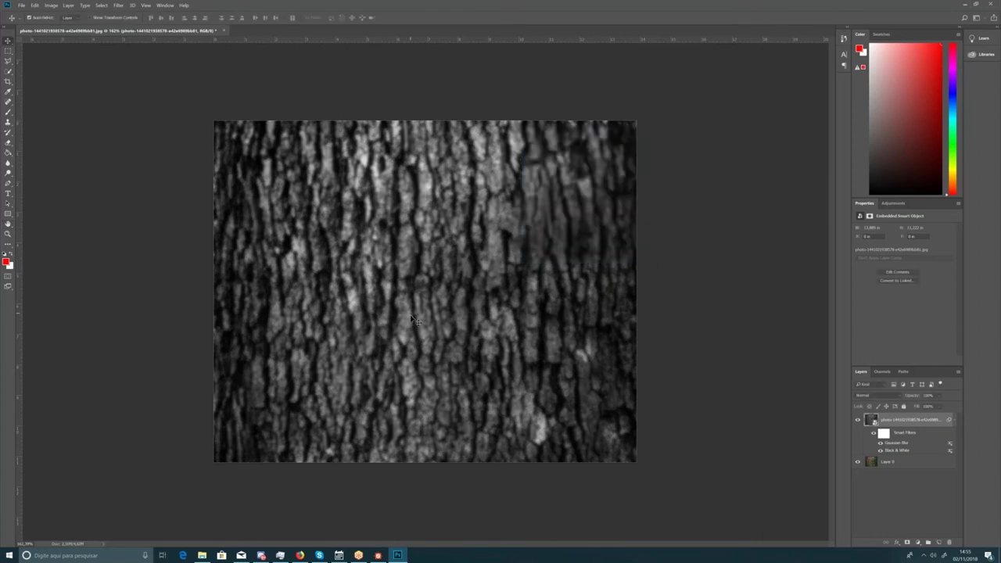
- Switch back to Substance Designer and examine the 3D bark and the Multiply Blend's node chain
left_click(383, 558)
left_click(383, 558)
left_click(377, 555)
left_click_drag(228, 435, 275, 400)
scroll(367, 160, "up", 6)
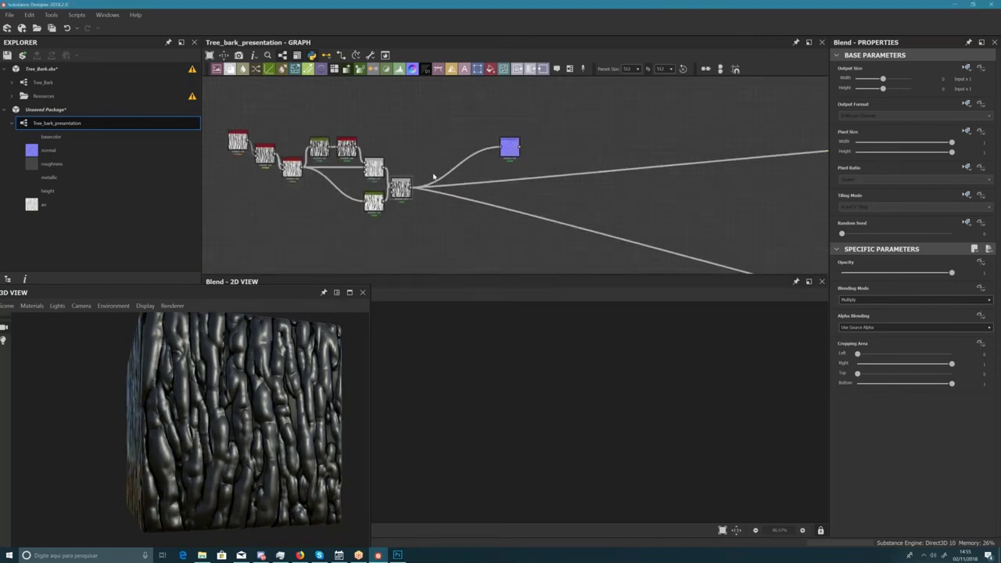
- Compare the blurred bark photo in Photoshop with the bark ridges in Substance Designer by switching between both programs
left_click(397, 555)
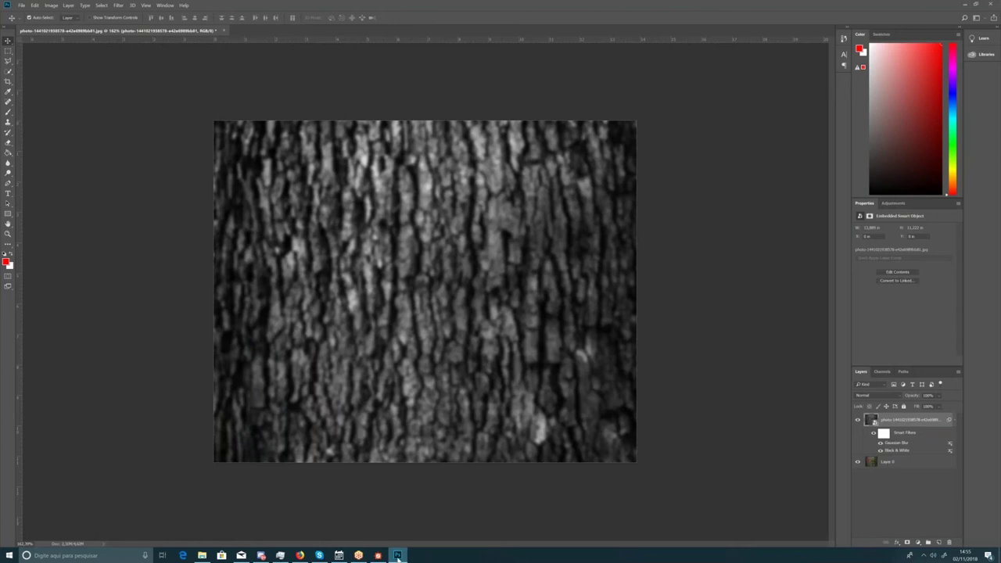
left_click(397, 555)
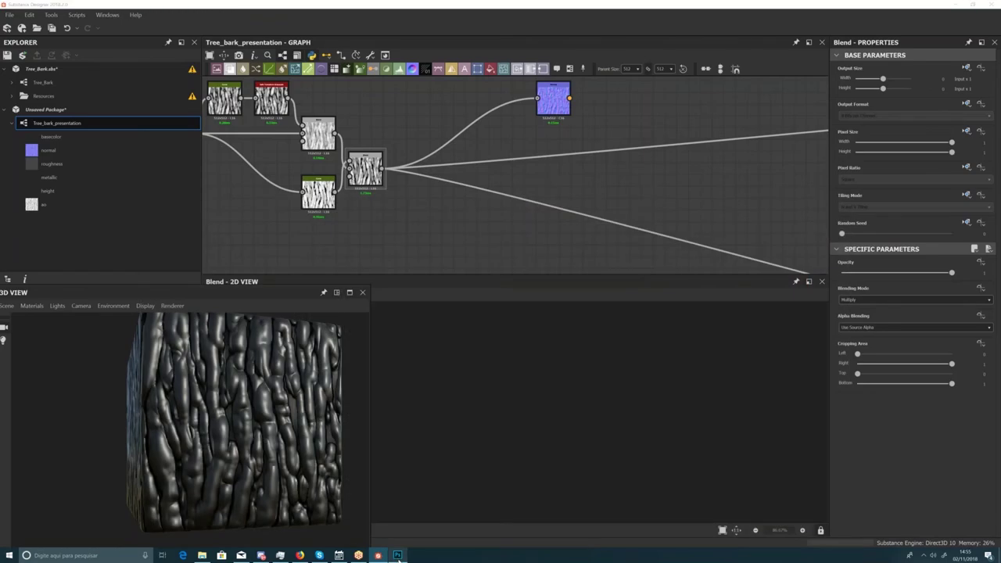
left_click(397, 555)
left_click(397, 555)
left_click(397, 555)
left_click(397, 555)
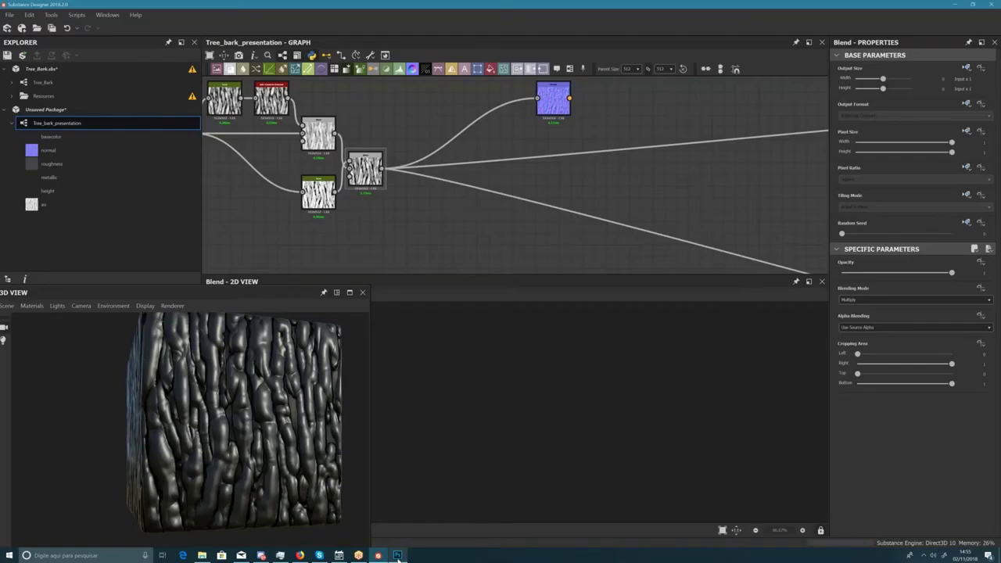
left_click(397, 555)
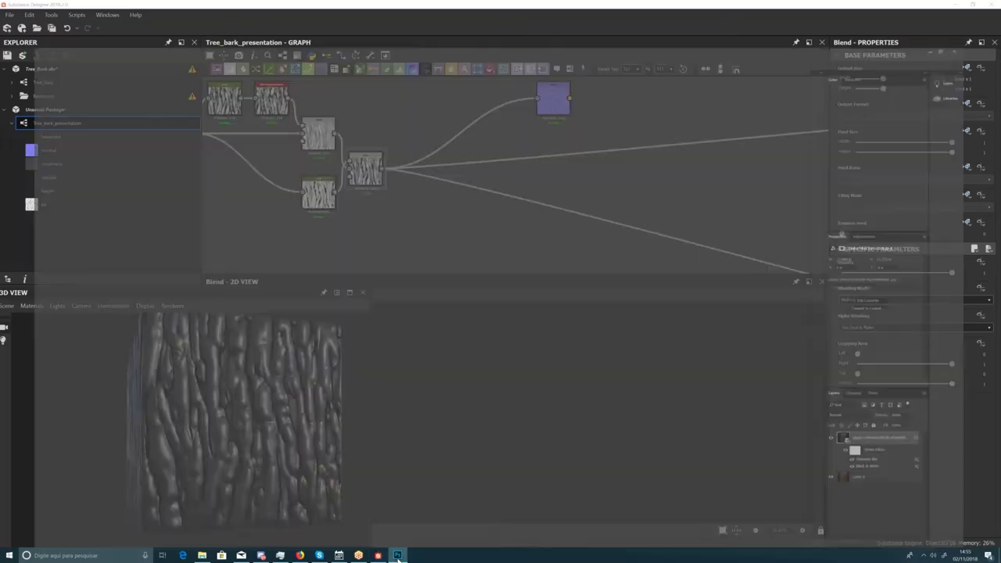
- Back in Substance Designer, add a Safe Transform Grayscale node and feed it from the Multiply Blend's output
left_click(397, 555)
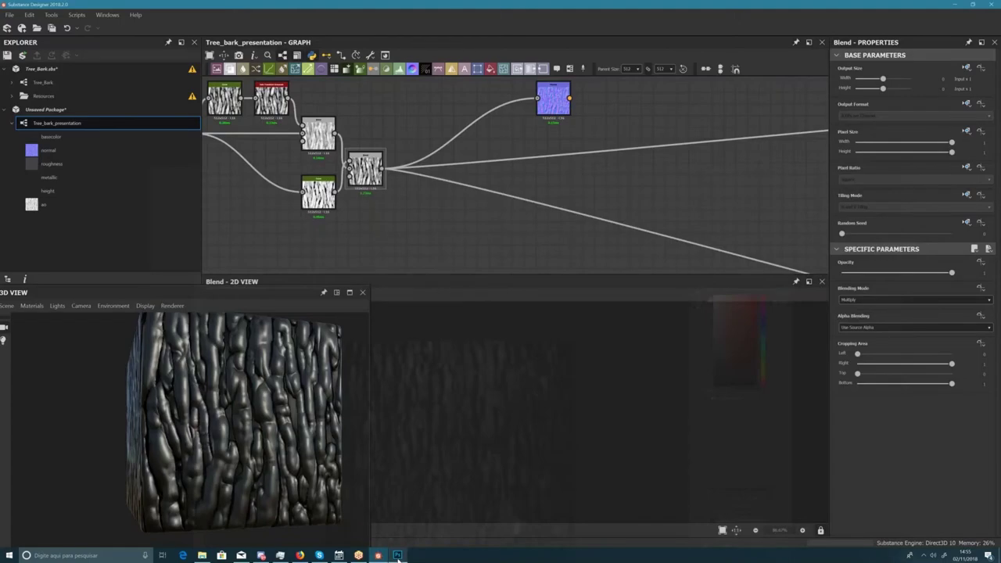
key("space")
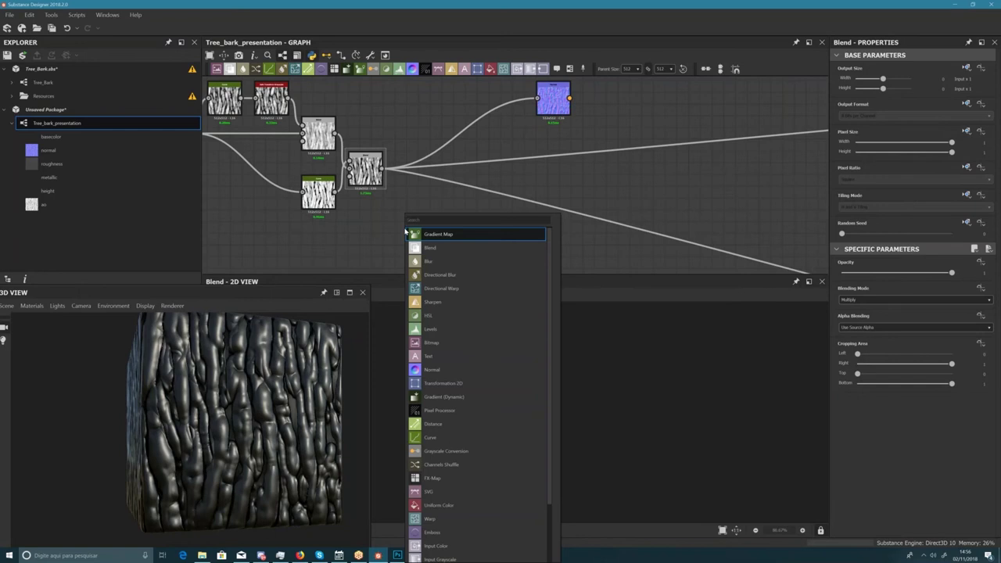
type("sa")
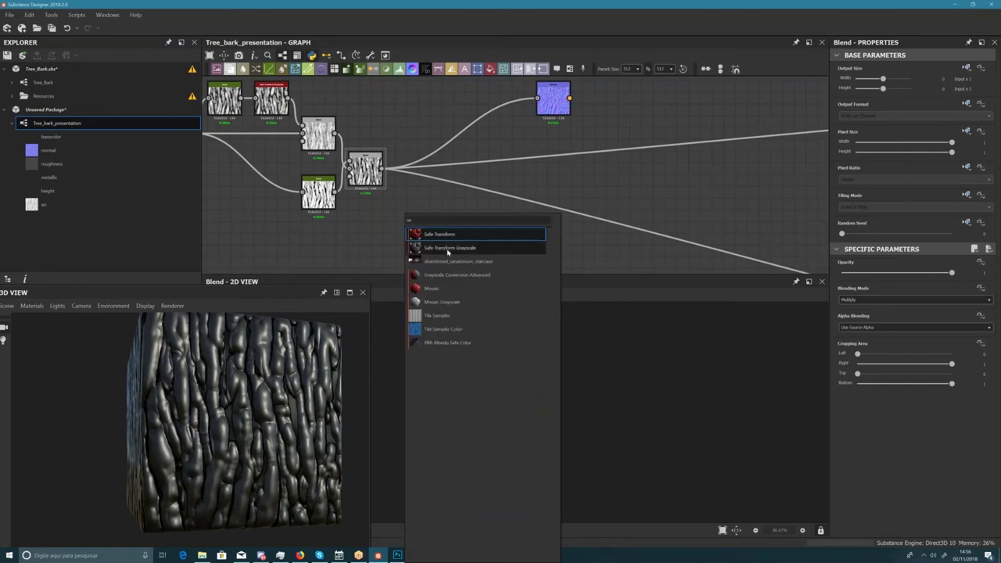
left_click(457, 248)
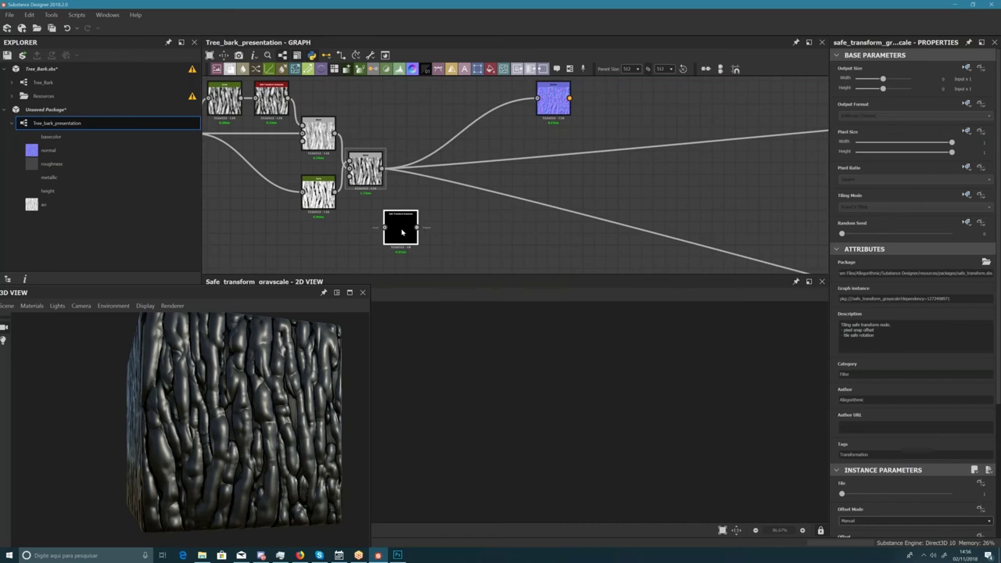
left_click_drag(398, 229, 426, 241)
middle_click_drag(426, 241, 411, 217)
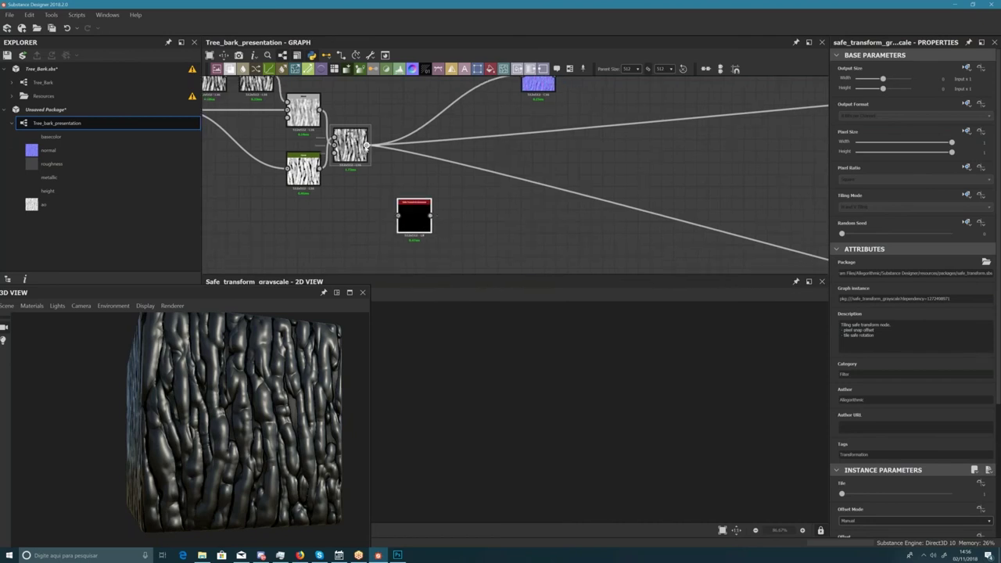
left_click_drag(367, 146, 385, 197)
scroll(892, 320, "down", 3)
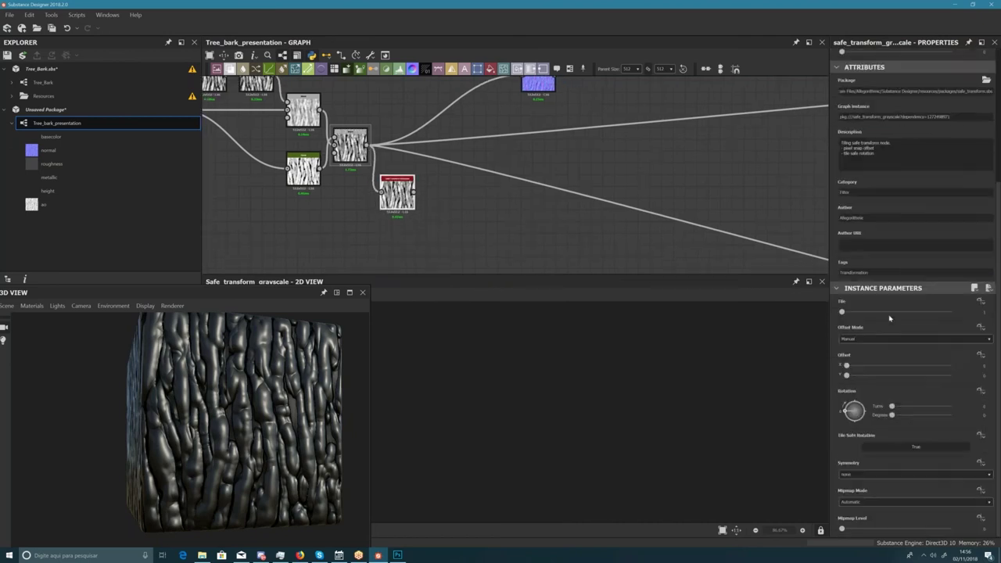
- Offset the Safe Transform Grayscale bark pattern by about 0.35 in X and 0.68 in Y
middle_click_drag(390, 197, 399, 221)
scroll(398, 221, "up", 2)
scroll(516, 402, "down", 6)
scroll(516, 408, "up", 3)
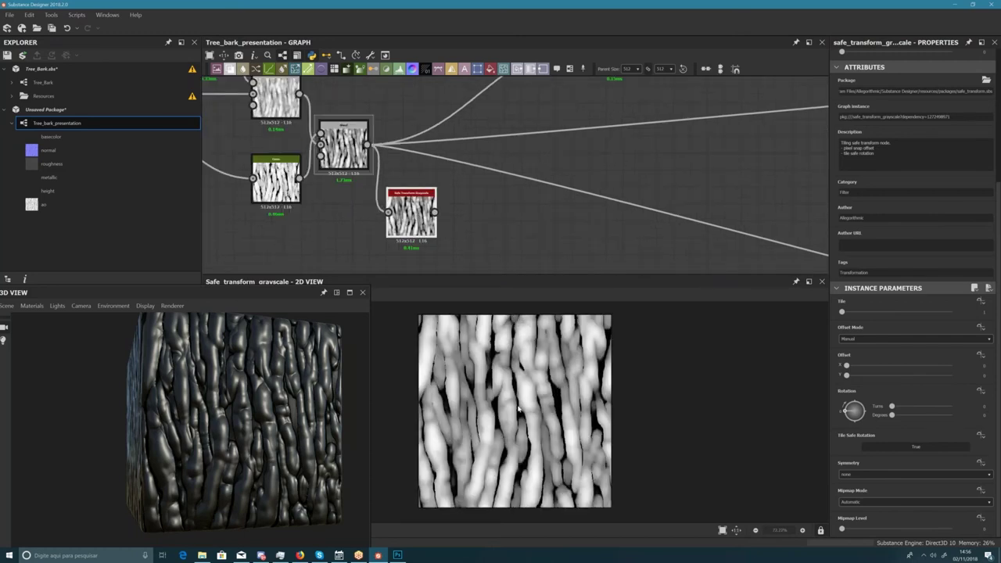
left_click_drag(848, 365, 884, 369)
left_click_drag(412, 195, 414, 219)
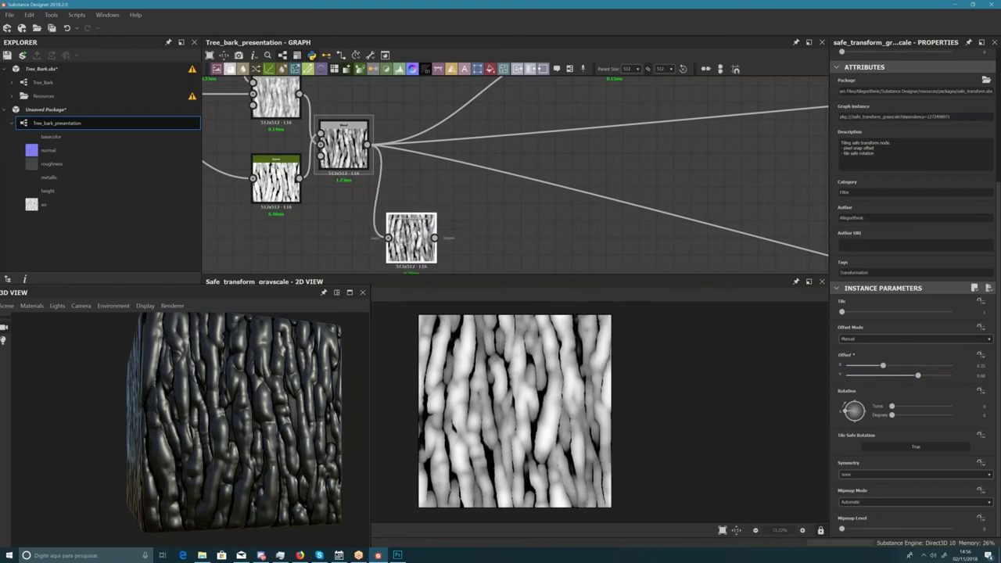
mouse_move(414, 219)
middle_mouse_down()
mouse_move(411, 197)
mouse_move(406, 205)
middle_mouse_up()
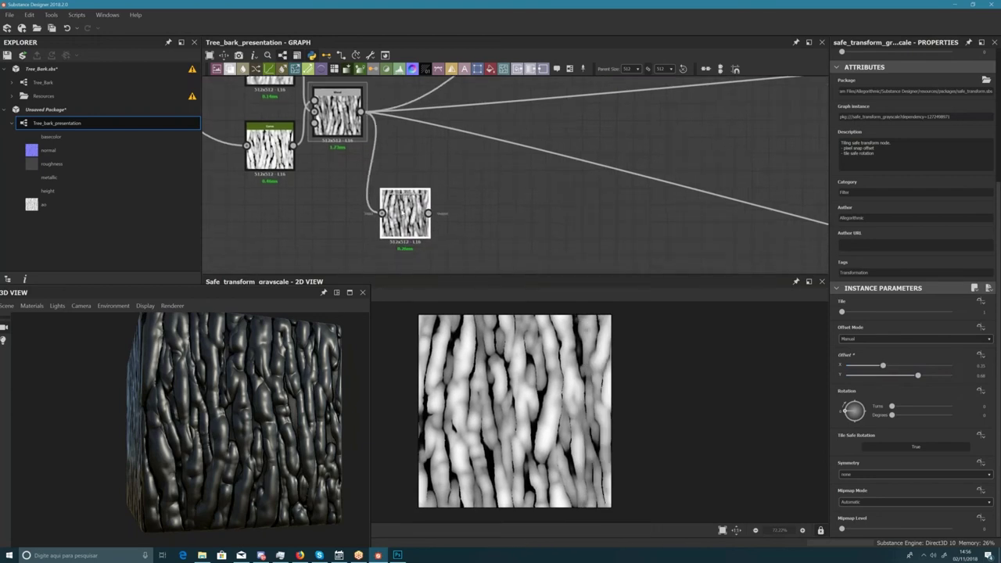
- Move the Safe Transform Grayscale node further below the Blend and shift the Normal node to make room
left_click_drag(407, 208, 415, 249)
scroll(414, 249, "down", 2)
middle_click_drag(452, 195, 411, 192)
scroll(398, 205, "down", 2)
left_click_drag(389, 224, 390, 244)
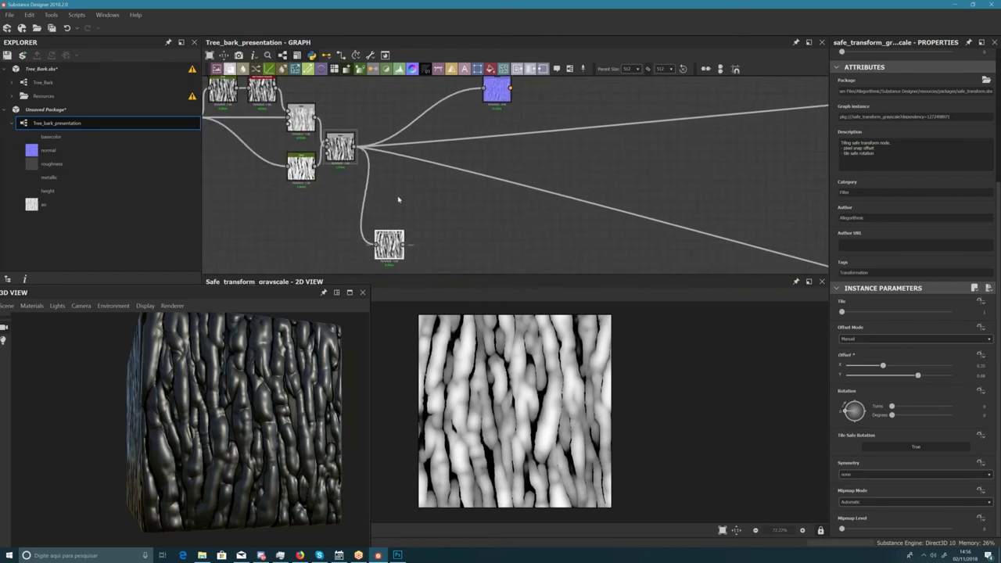
left_click_drag(503, 94, 522, 95)
middle_click_drag(422, 151, 439, 155)
- Add a Height Blend node and place it between the Multiply Blend and the Normal node's column, clear of the Safe Transform
left_click(437, 194)
key("space")
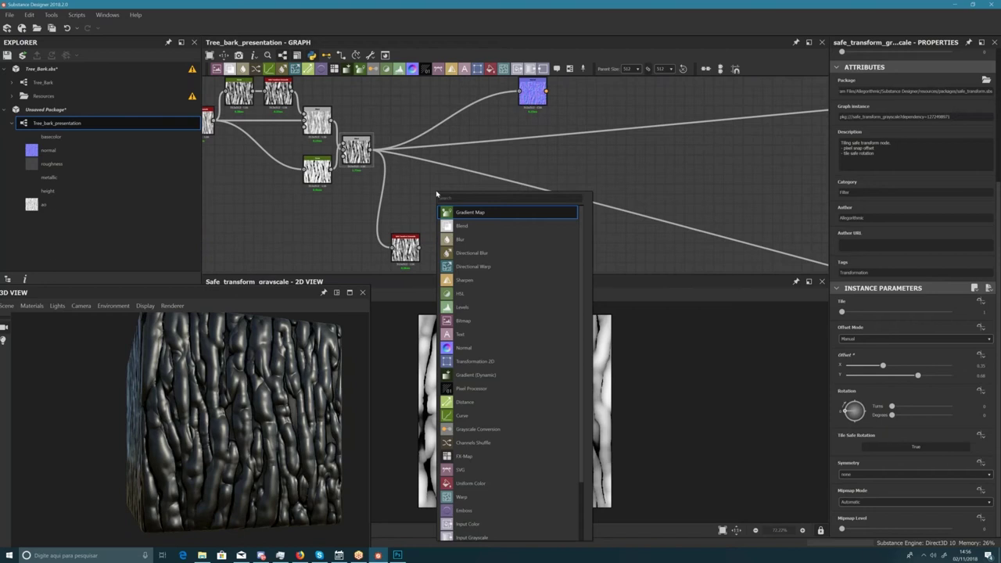
type("hei")
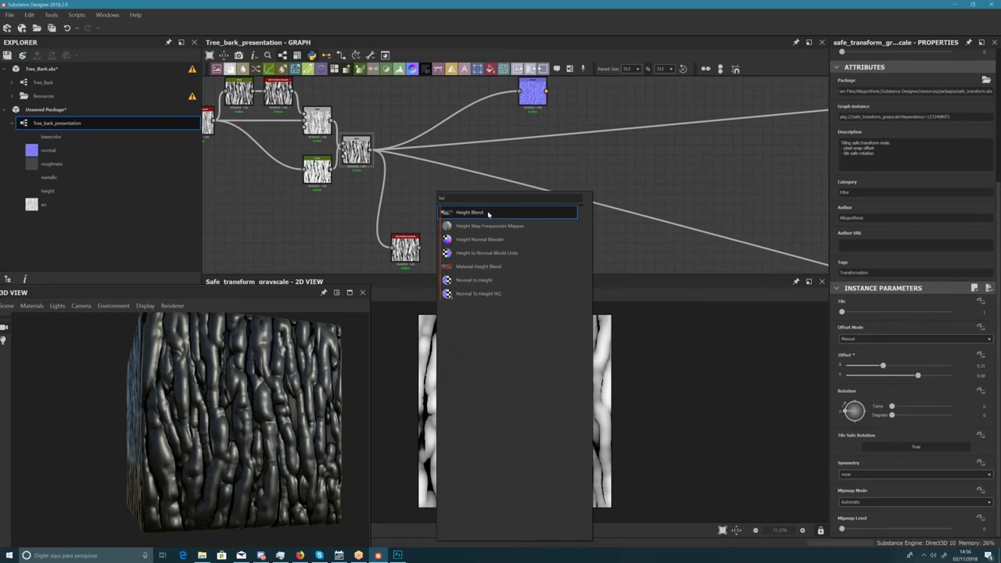
left_click(479, 216)
scroll(448, 207, "up", 2)
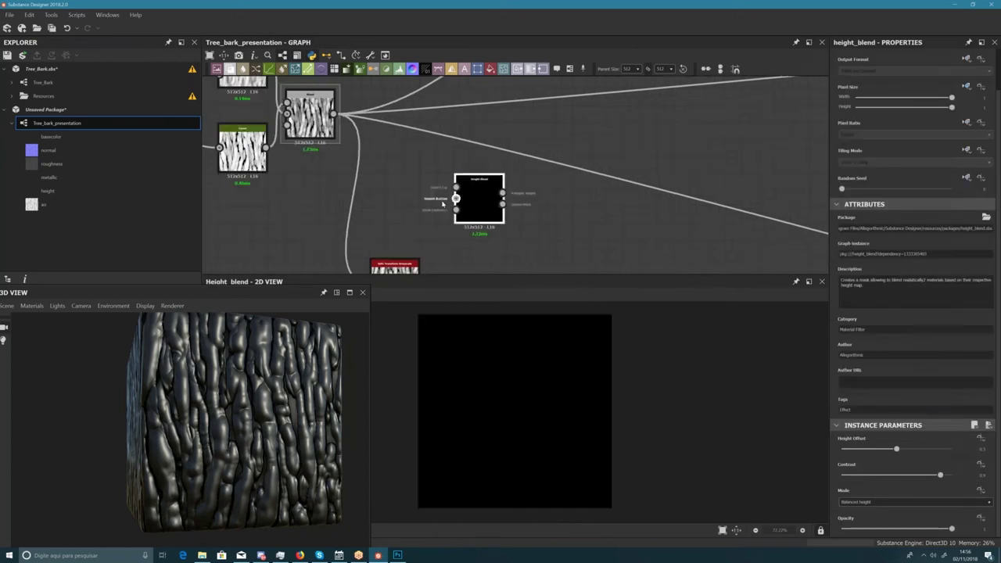
scroll(448, 207, "down", 2)
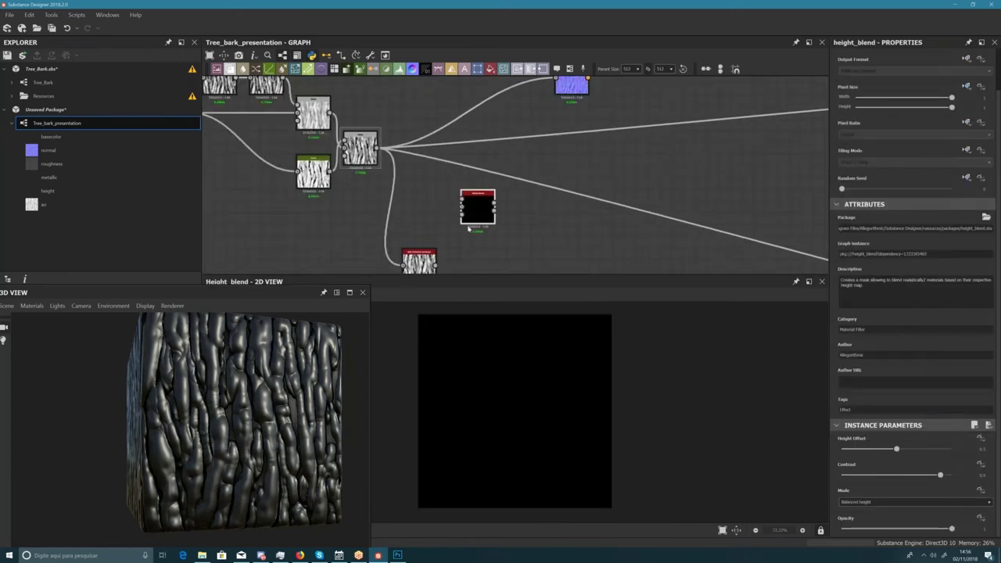
left_click_drag(468, 227, 537, 221)
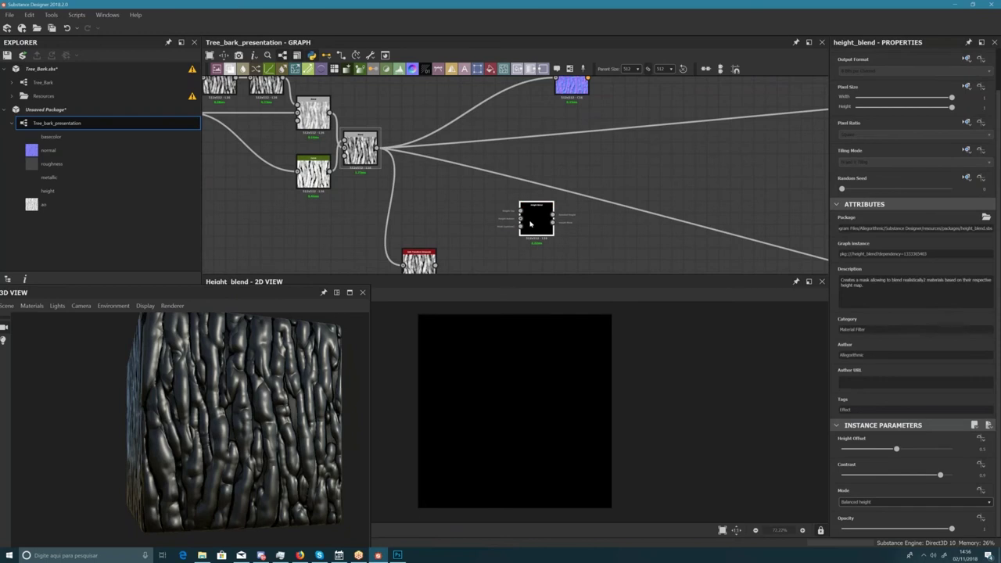
middle_click_drag(533, 222, 545, 204)
left_click_drag(556, 201, 579, 190)
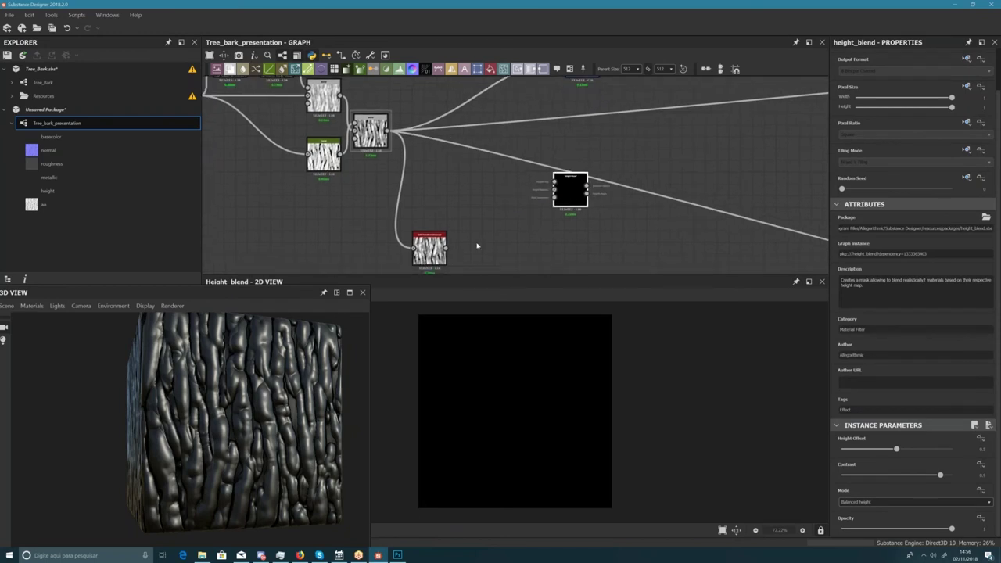
- Preview the Safe Transform Grayscale node and reposition it beneath the Multiply Blend
left_click(427, 250)
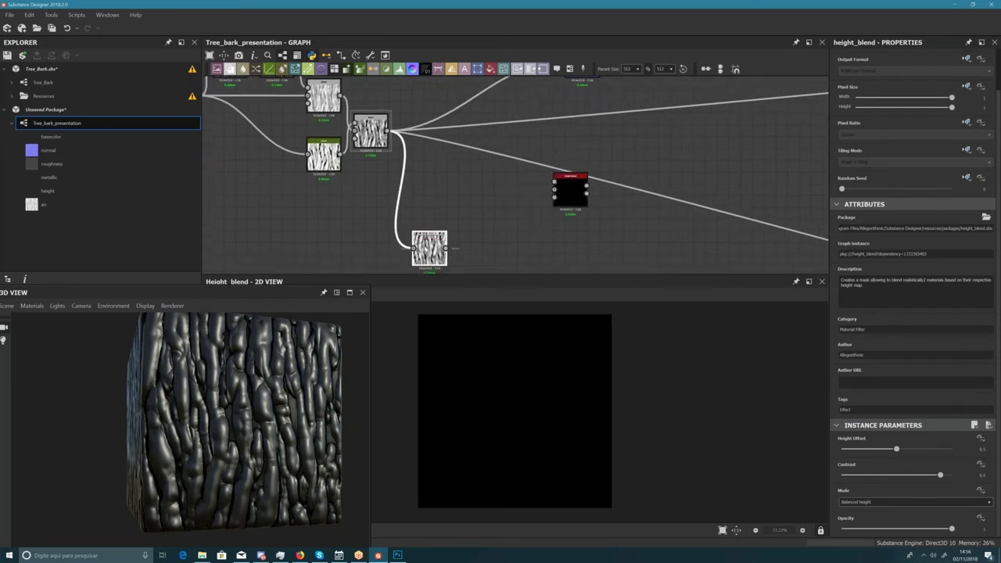
left_click_drag(427, 251, 427, 216)
middle_click_drag(384, 95, 390, 112)
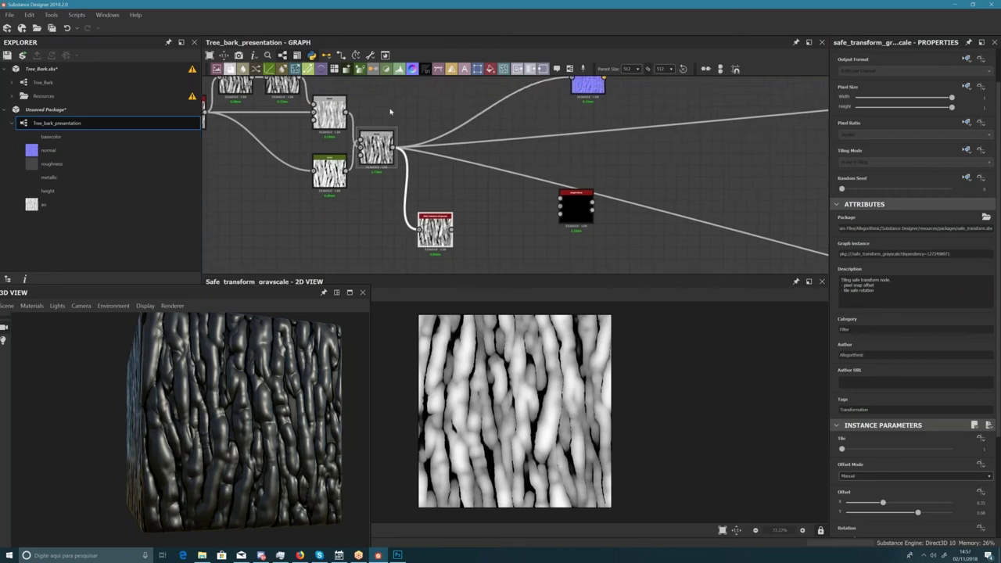
left_click_drag(377, 111, 440, 245)
left_click(463, 221)
mouse_move(447, 199)
middle_mouse_down()
mouse_move(425, 181)
mouse_move(432, 187)
middle_mouse_up()
scroll(423, 249, "up", 1)
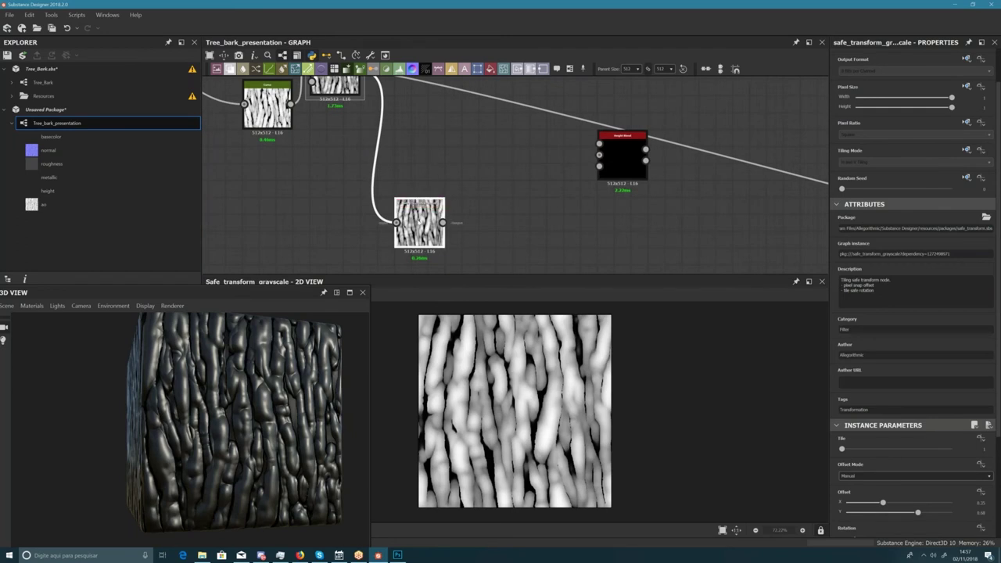
- Add a Histogram Range after the Safe Transform Grayscale and set its range to about 0.91 and position to about 0.13
key("space")
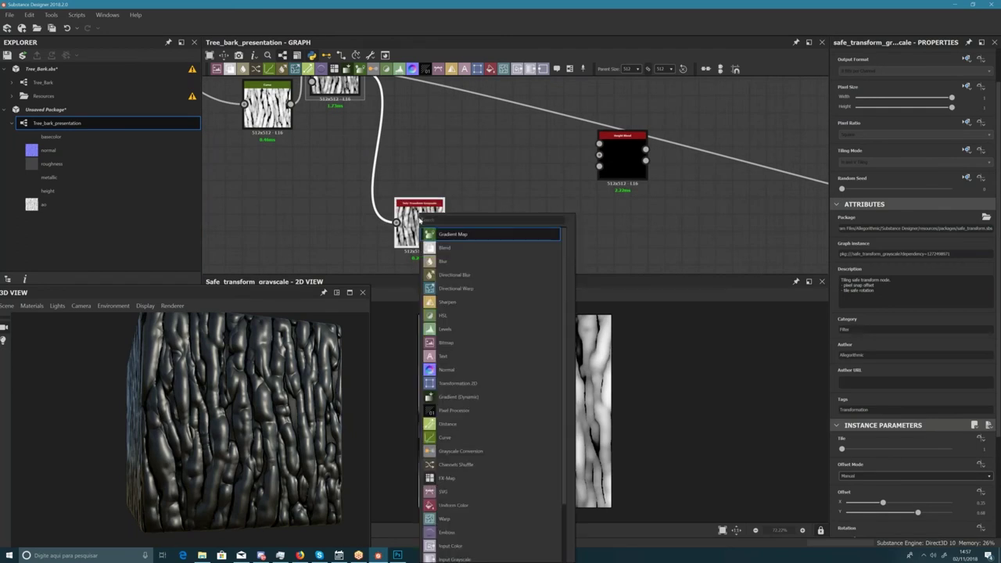
type("hist")
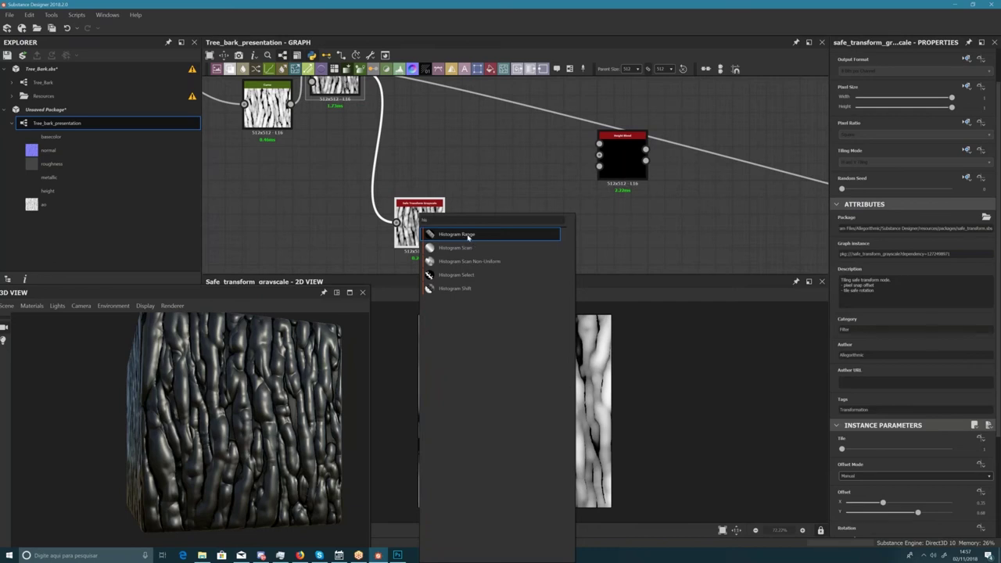
left_click(455, 235)
left_click_drag(494, 230, 477, 230)
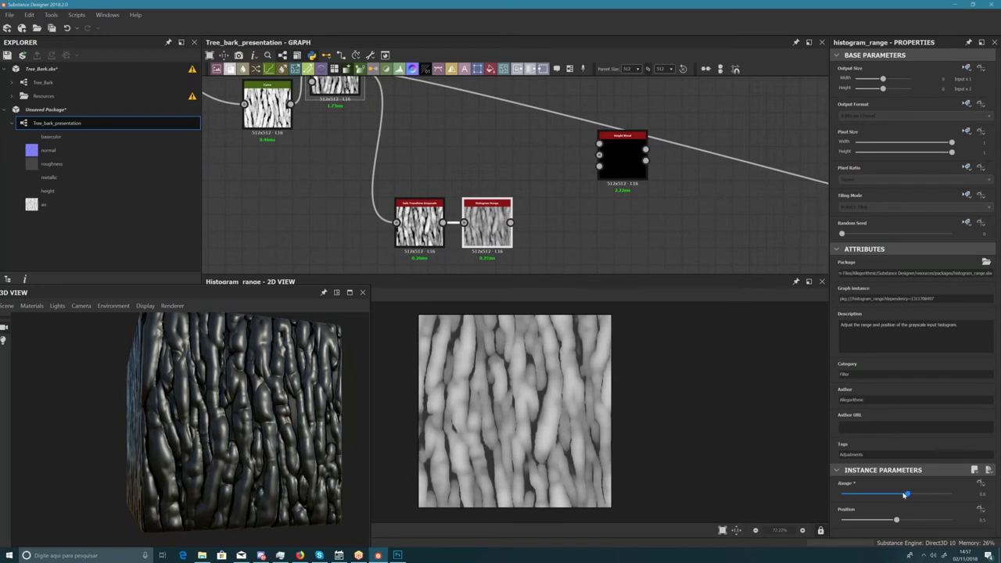
left_click_drag(899, 495, 941, 494)
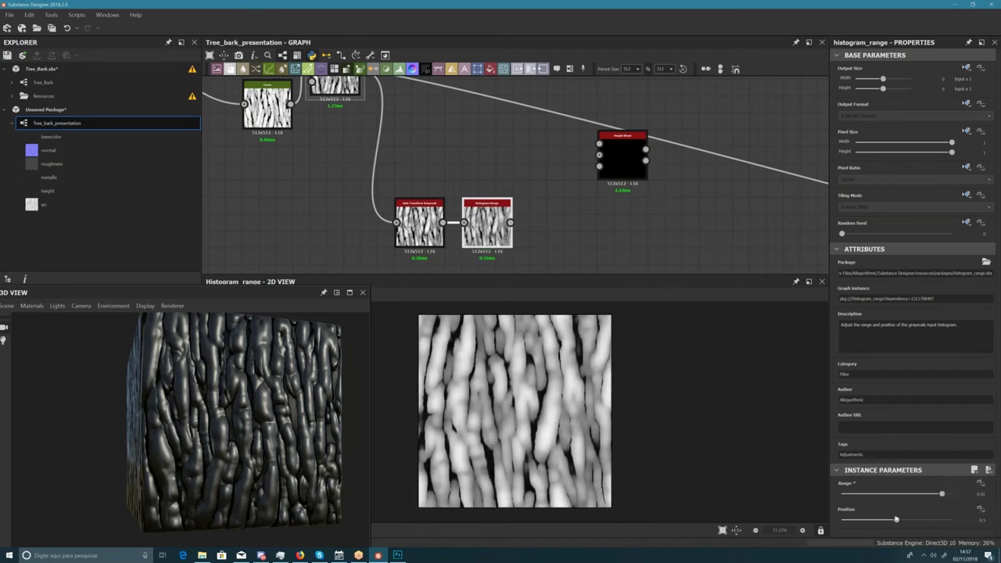
left_click_drag(897, 520, 855, 520)
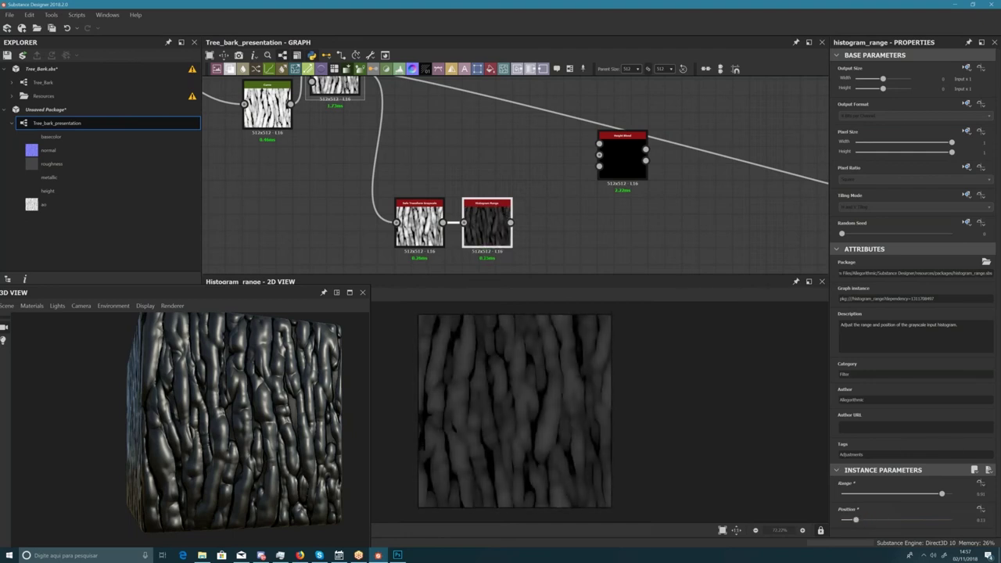
- Rearrange the Safe Transform, Histogram Range and Height Blend nodes, and preview the Height Blend's output
scroll(473, 188, "down", 2)
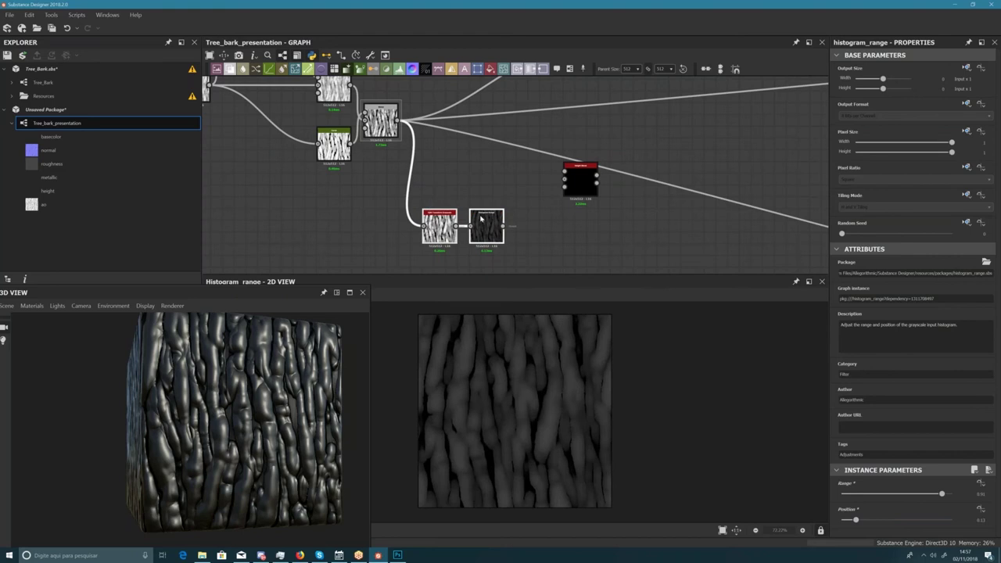
mouse_move(481, 221)
left_mouse_down()
mouse_move(479, 240)
mouse_move(492, 232)
left_mouse_up()
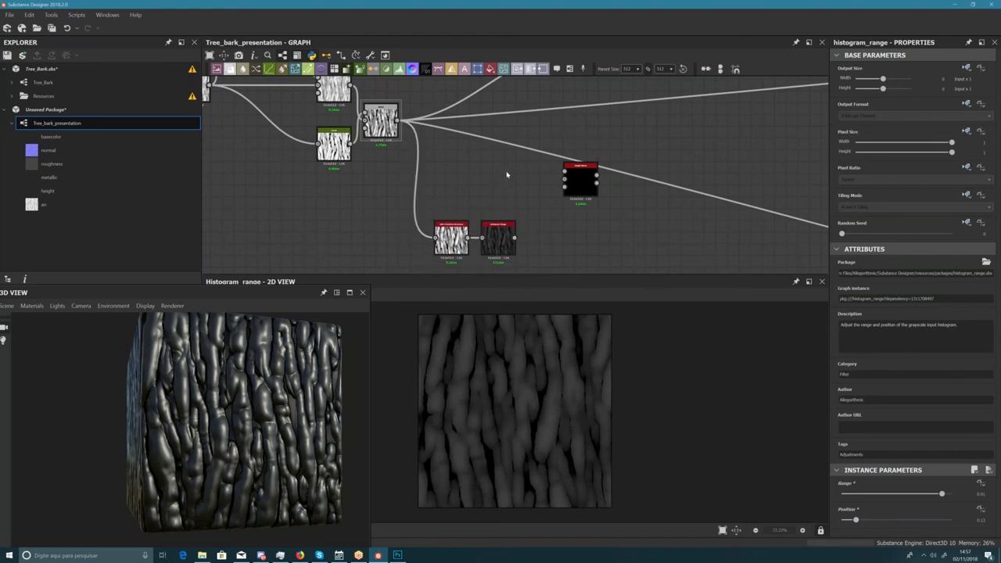
middle_click_drag(507, 175, 475, 191)
left_click_drag(549, 201, 538, 217)
double_click(537, 217)
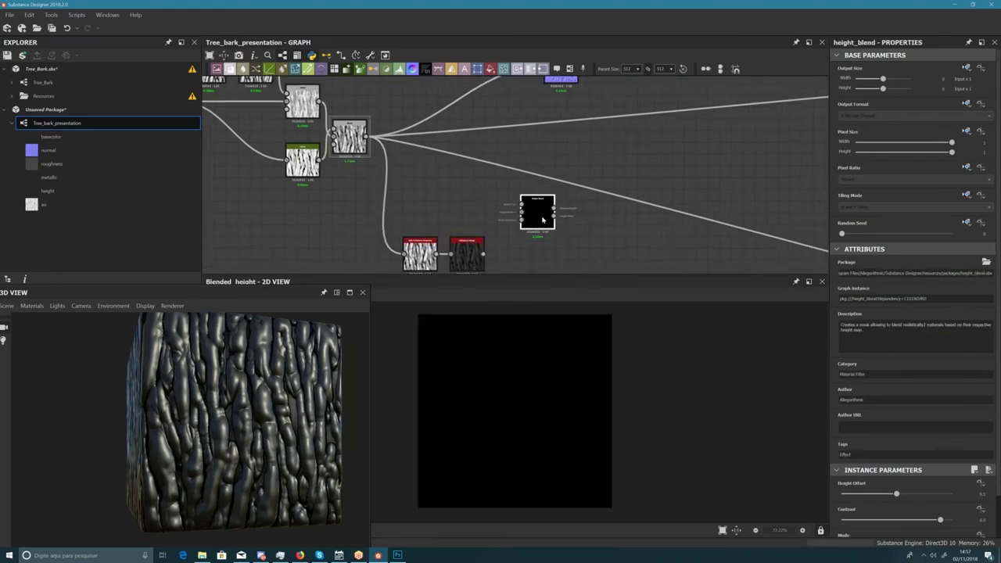
left_click(439, 176)
left_click(438, 175)
- Examine the 3D bark and the whole node chain, previewing the Safe Transform Grayscale result in 2D
mouse_move(300, 420)
left_mouse_down()
mouse_move(347, 424)
mouse_move(311, 420)
left_mouse_up()
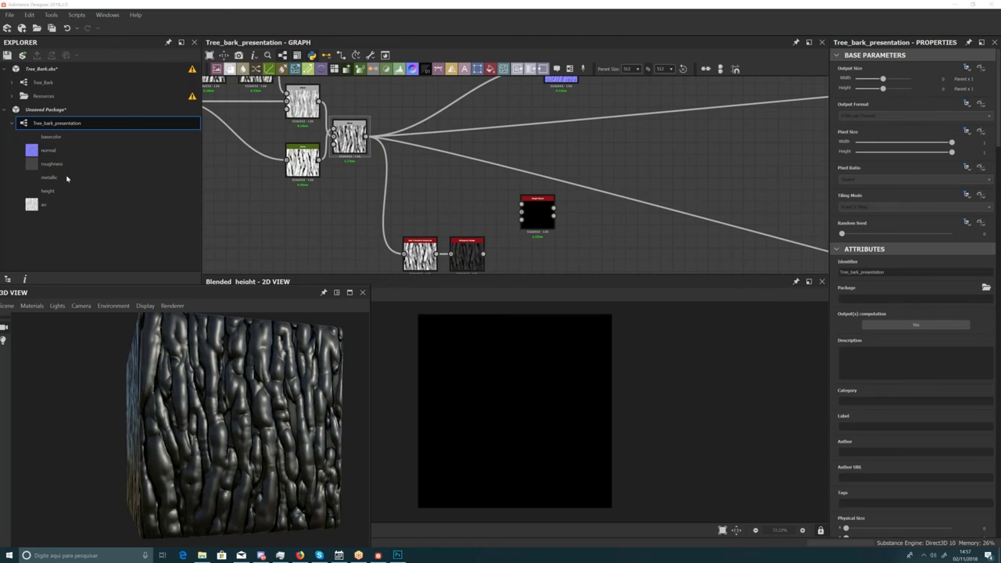
left_click(312, 200)
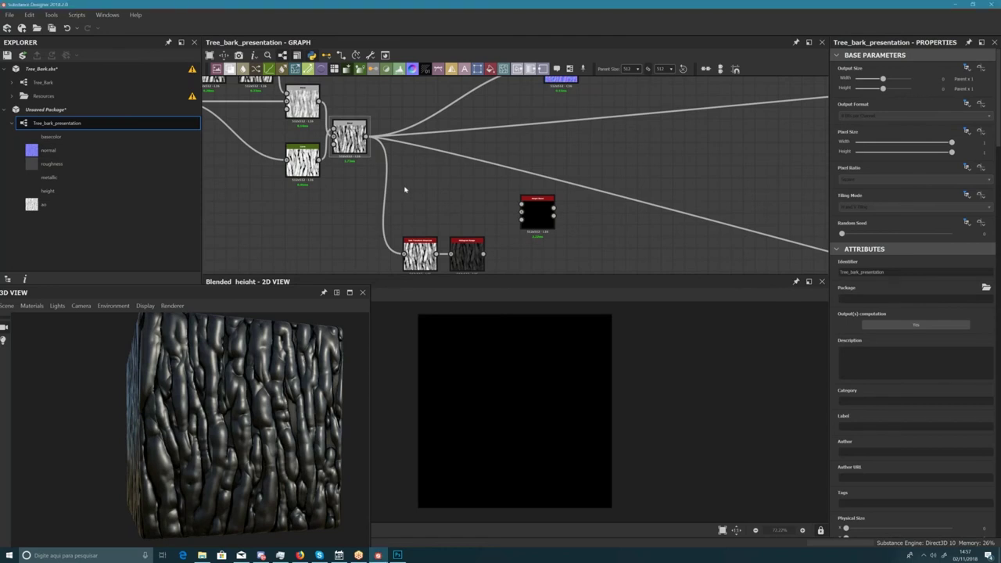
middle_click_drag(322, 206, 432, 208)
scroll(419, 222, "down", 3)
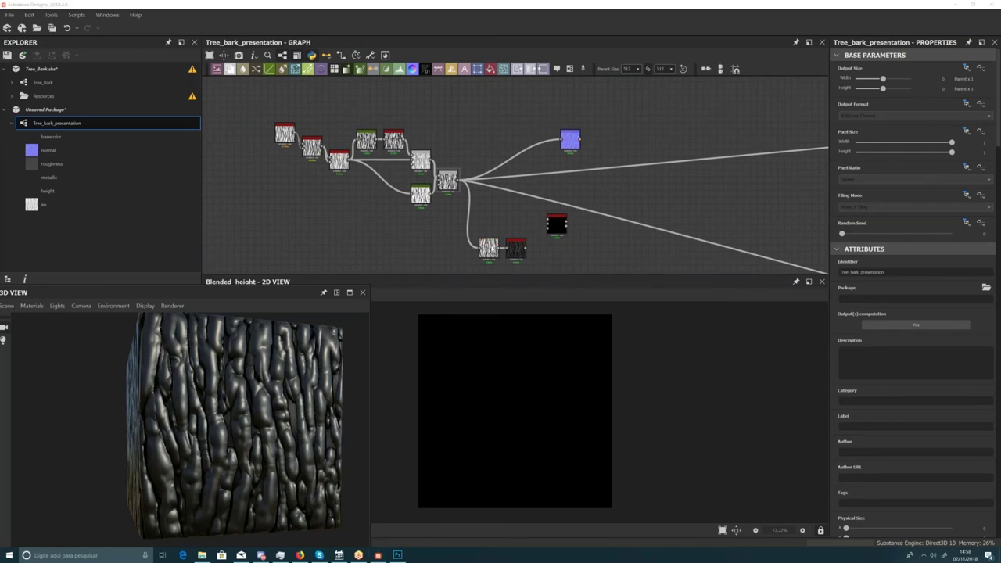
double_click(488, 248)
left_click(426, 238)
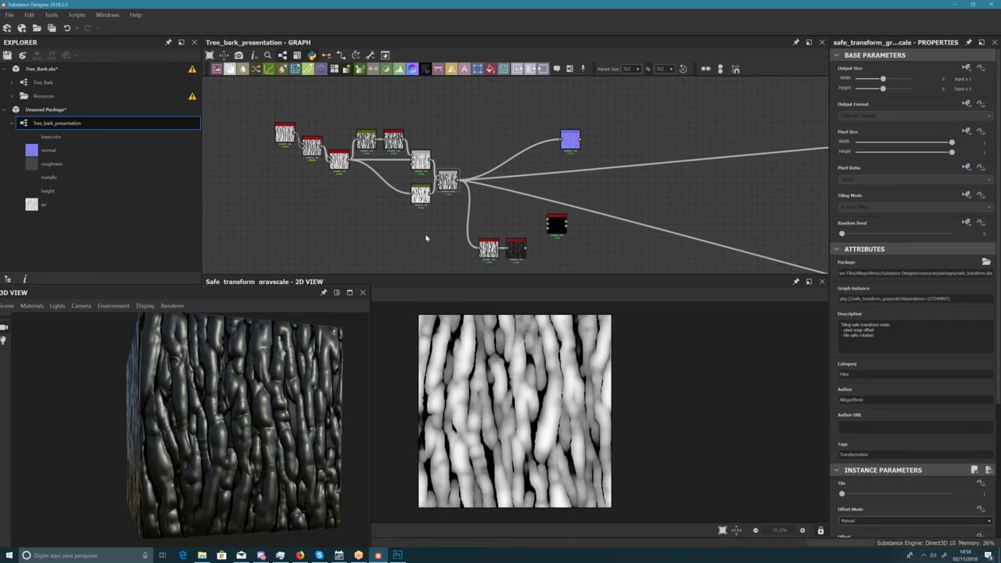
- Set the graph's output size width and height to 2 (Parent x4) and check the bark in 3D
double_click(363, 227)
middle_click_drag(390, 209, 410, 240)
scroll(362, 216, "down", 3)
scroll(384, 223, "up", 4)
scroll(395, 237, "down", 1)
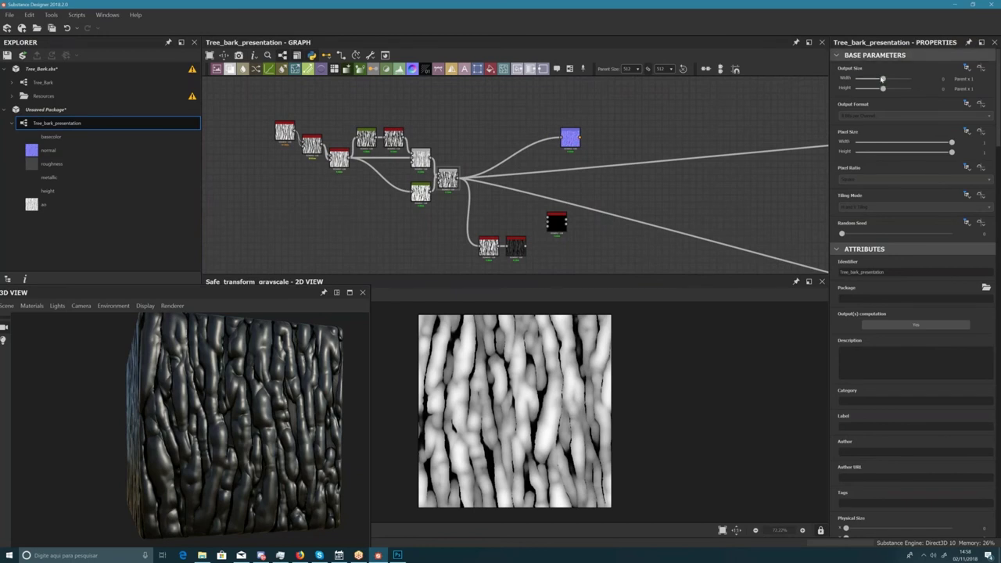
left_click_drag(885, 81, 888, 89)
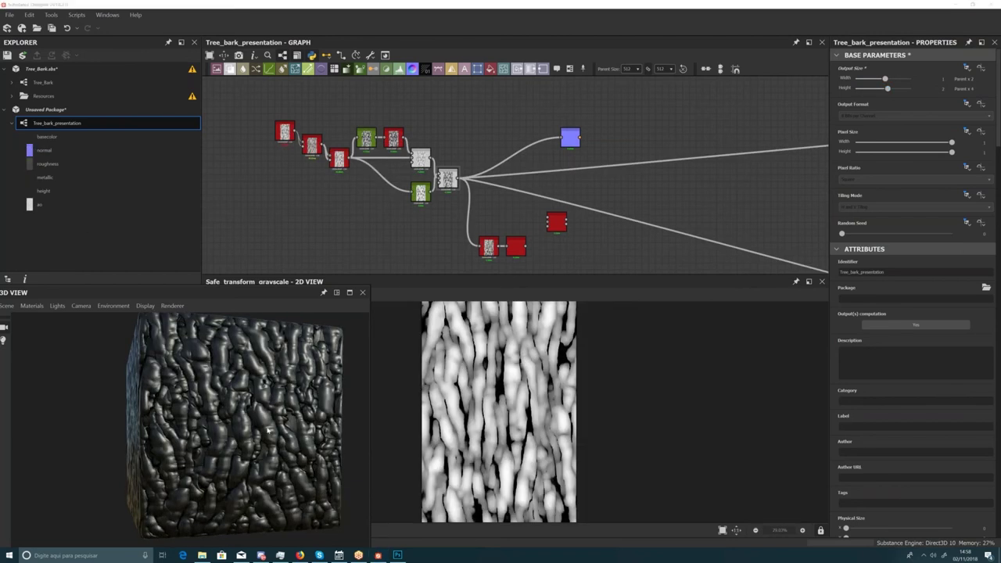
left_click_drag(272, 421, 332, 455)
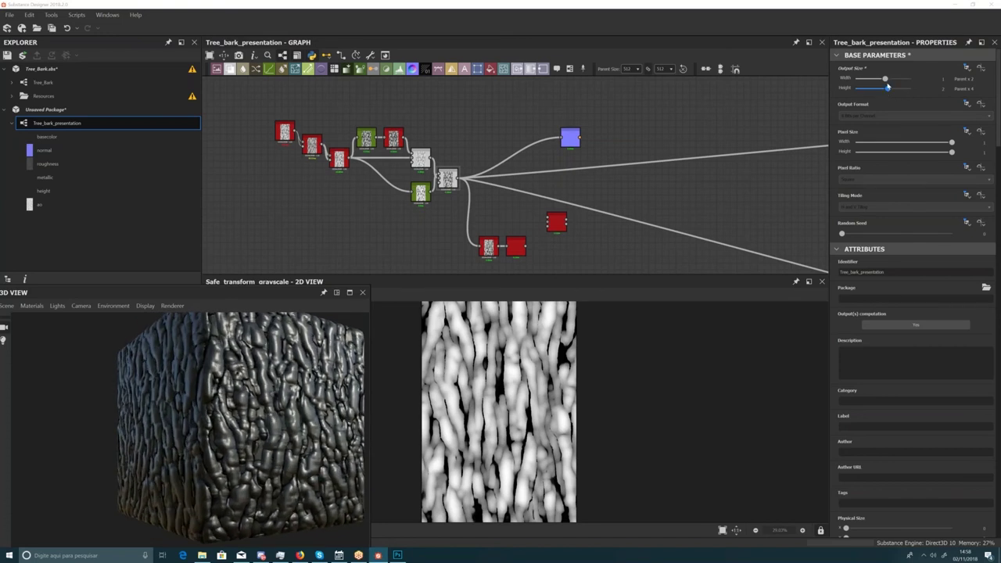
left_click_drag(885, 80, 888, 80)
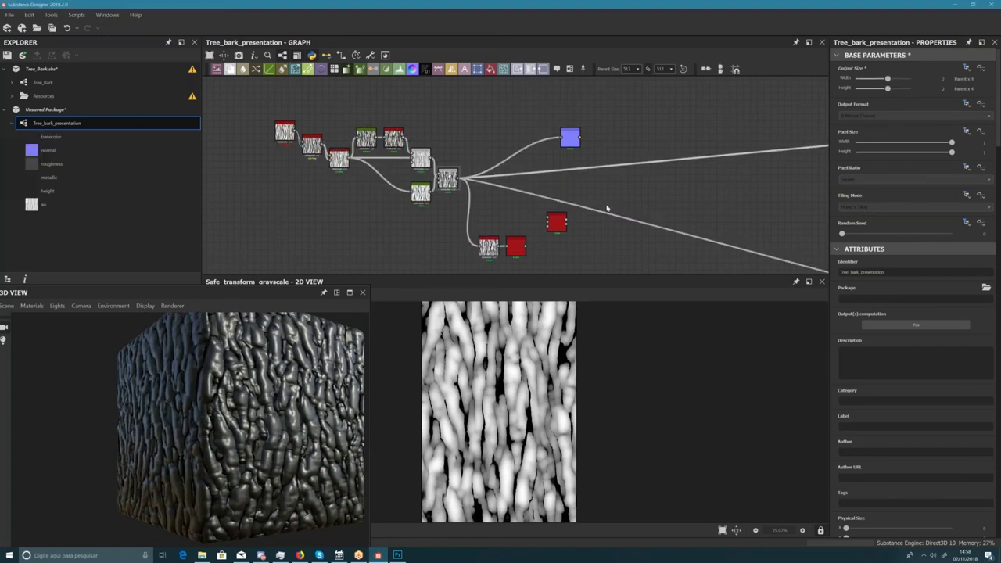
- Move the Safe Transform Grayscale, Histogram Range and Height Blend nodes together, farther away from the final ridge Blend node
scroll(426, 234, "up", 2)
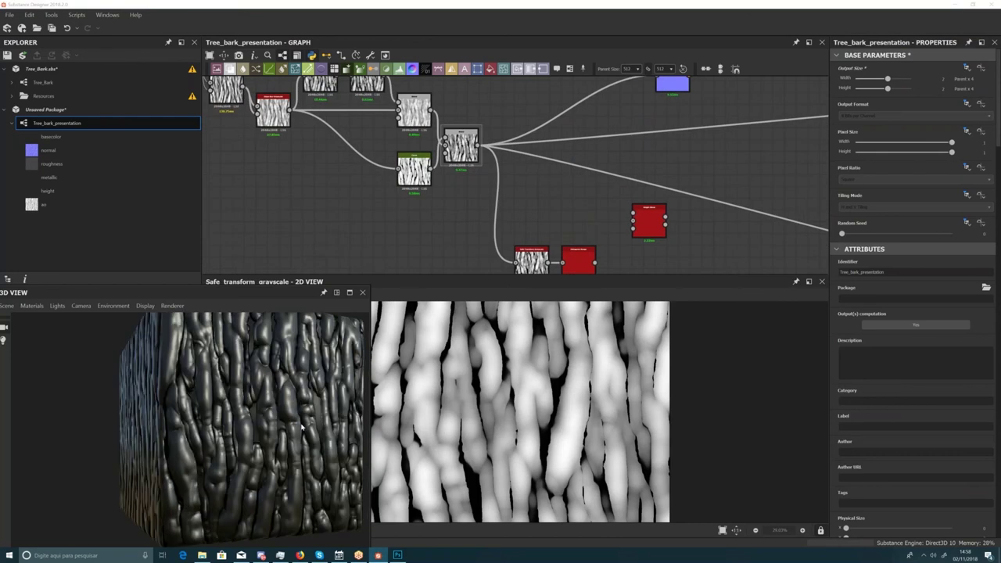
scroll(441, 216, "down", 3)
left_click_drag(484, 203, 564, 246)
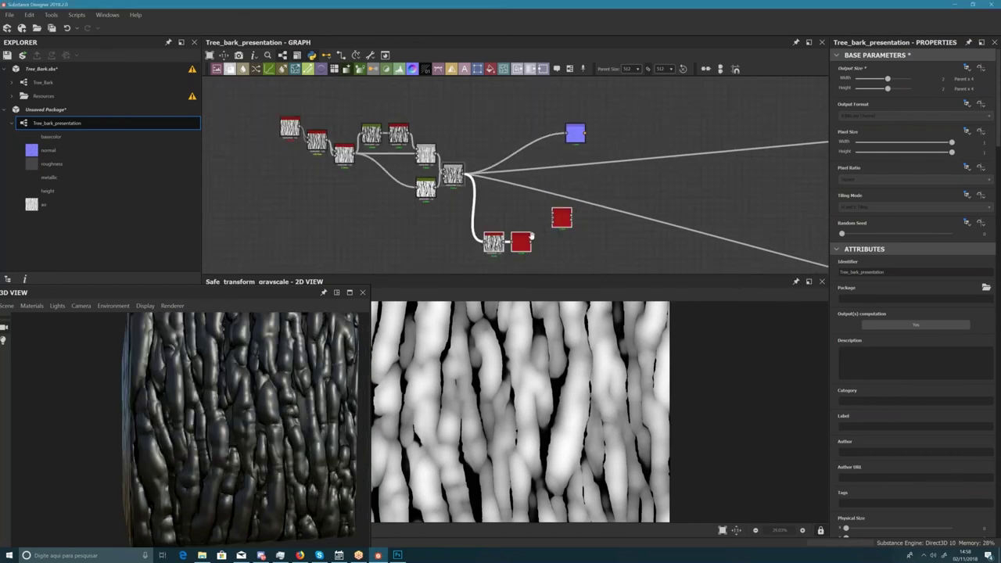
middle_click_drag(569, 253, 543, 240)
left_click_drag(497, 231, 532, 260)
scroll(504, 248, "up", 2)
scroll(492, 246, "up", 1)
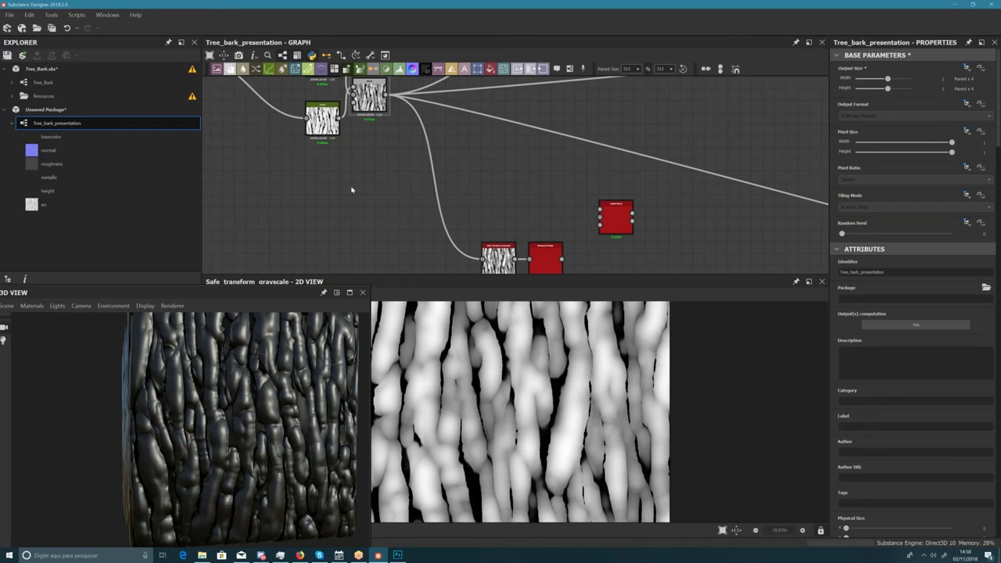
scroll(351, 190, "down", 3)
middle_click_drag(366, 185, 403, 184)
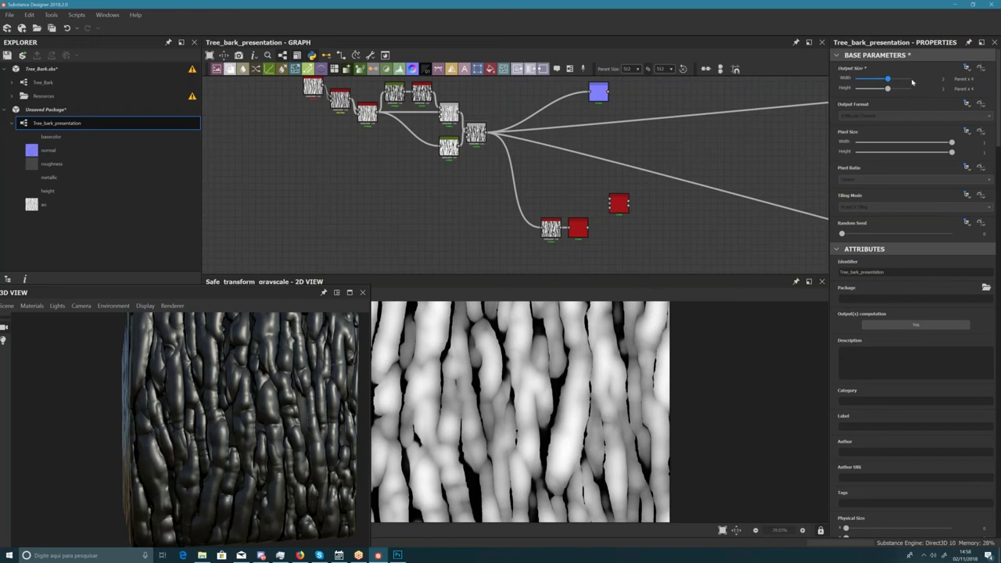
- Select the Safe Transform Grayscale node and realign it directly beside the Histogram Range node
scroll(511, 162, "up", 3)
scroll(510, 163, "down", 2)
scroll(507, 186, "up", 6)
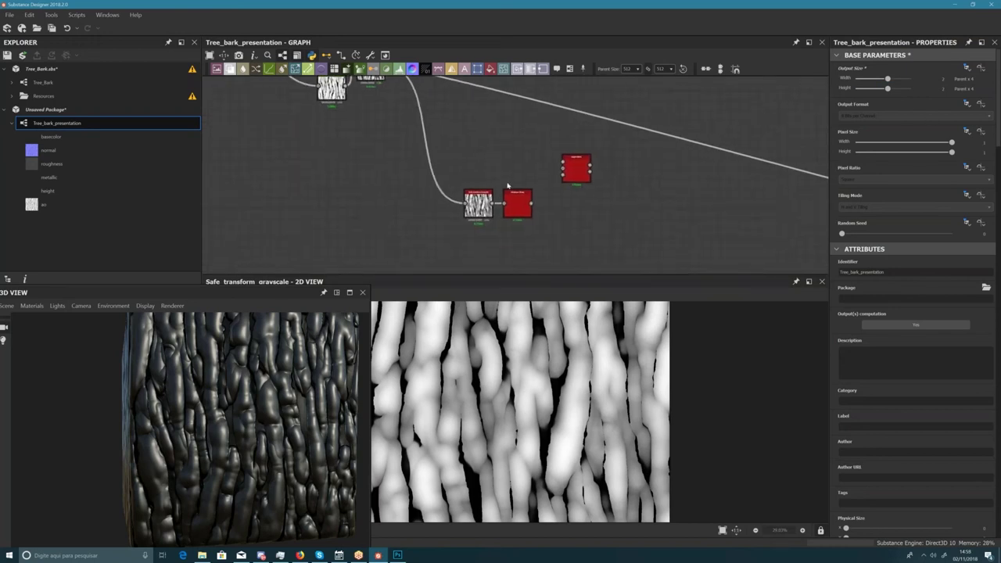
left_click_drag(452, 239, 428, 190)
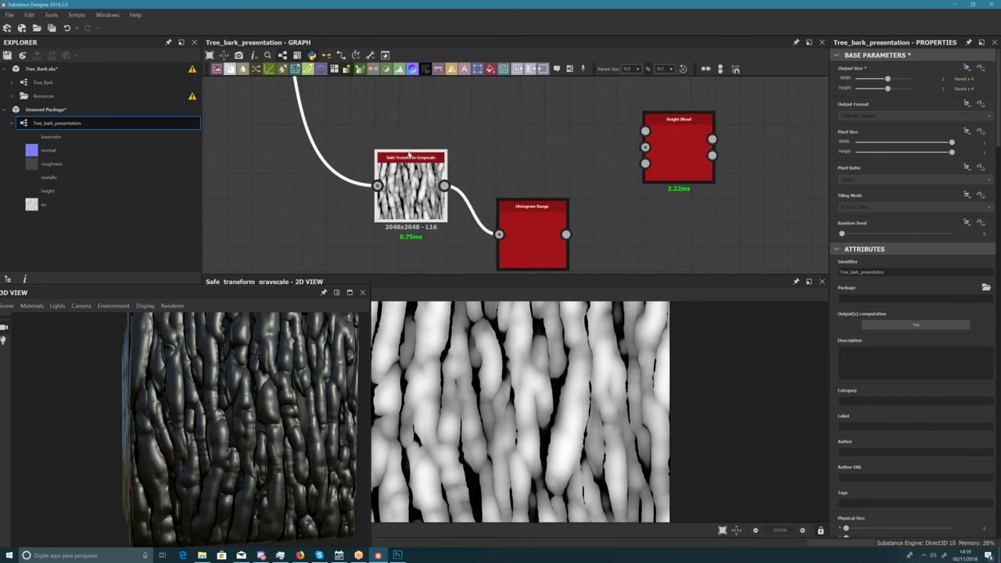
left_click(426, 187)
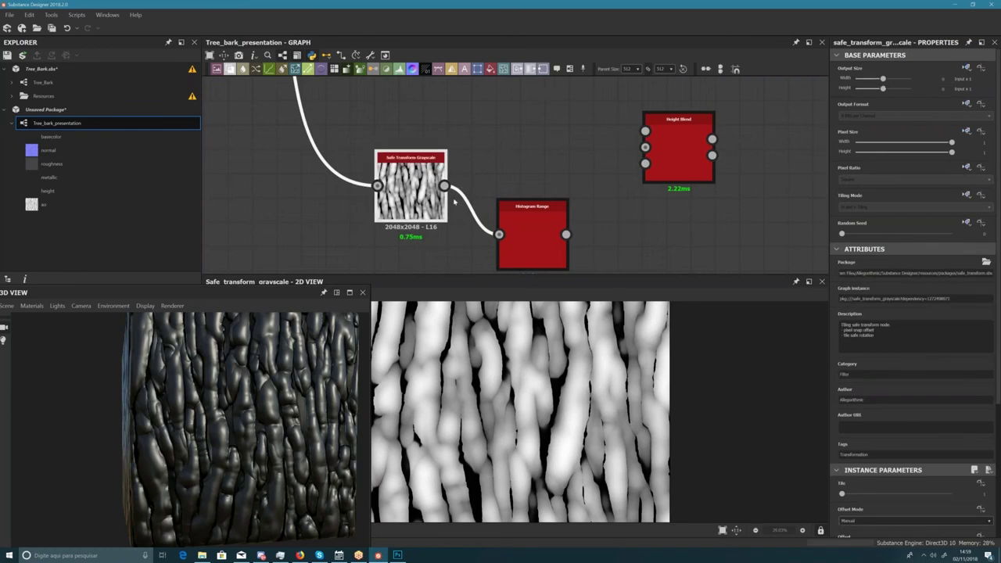
left_click_drag(411, 176, 434, 222)
scroll(437, 165, "down", 3)
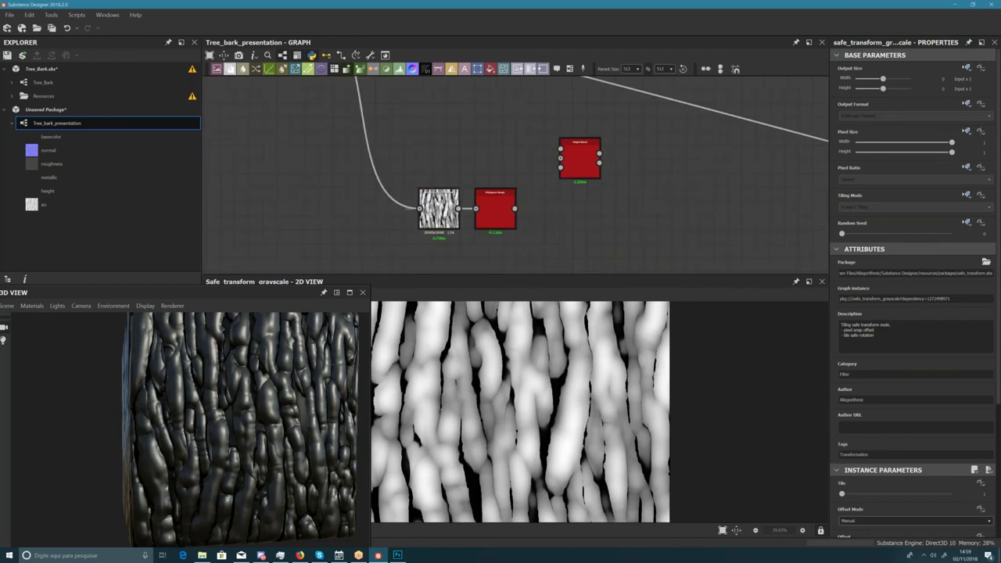
middle_click_drag(438, 167, 477, 160)
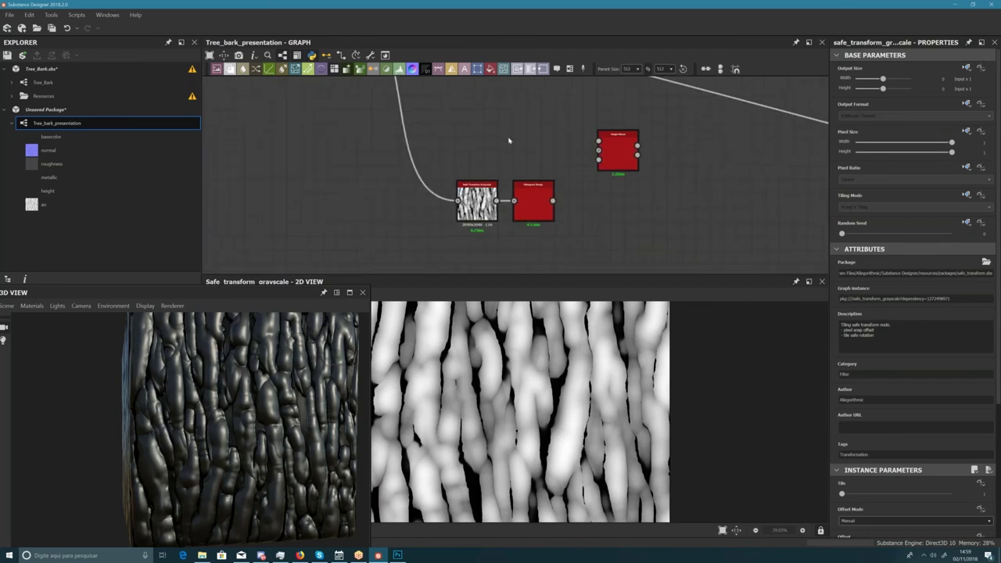
- Go back to the Tree_bark_presentation graph's base parameters and check its output size width and height
left_click(485, 129)
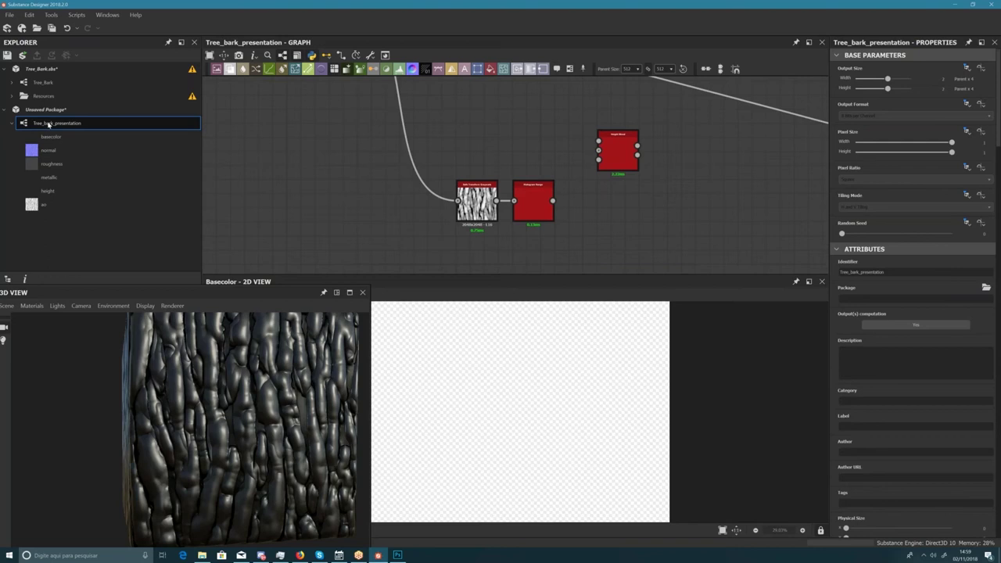
scroll(477, 129, "down", 3)
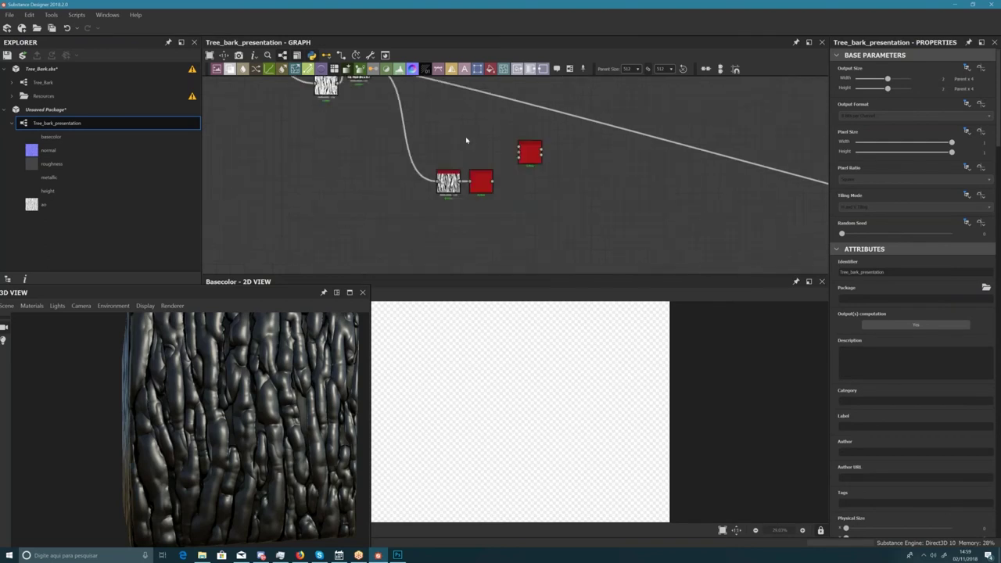
left_click(945, 79)
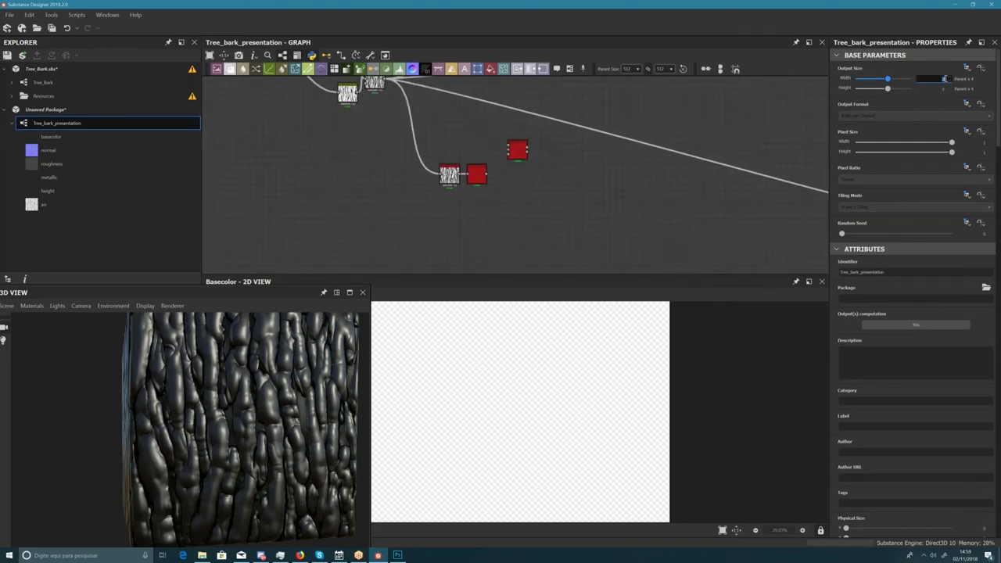
key("Tab")
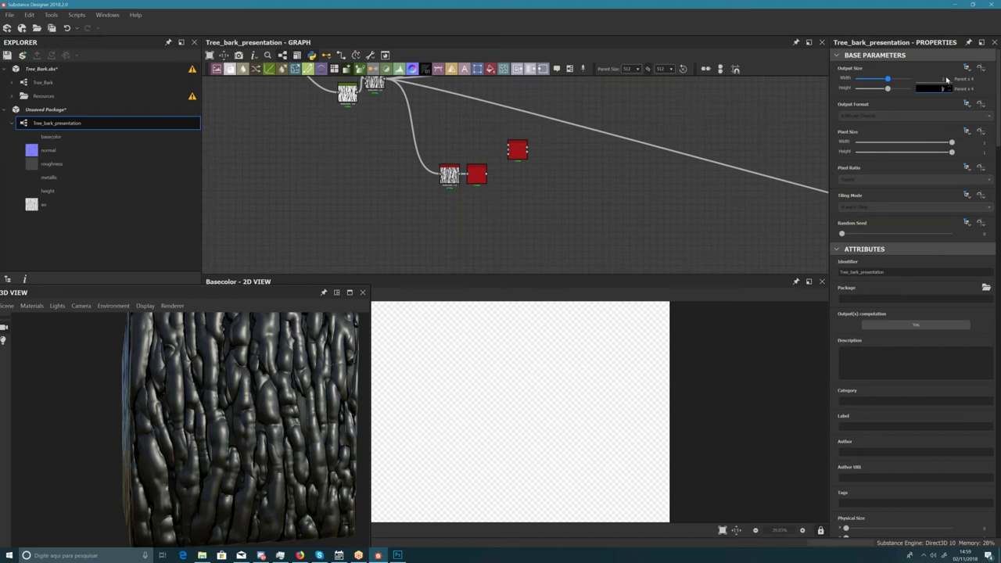
middle_click_drag(527, 180, 554, 225)
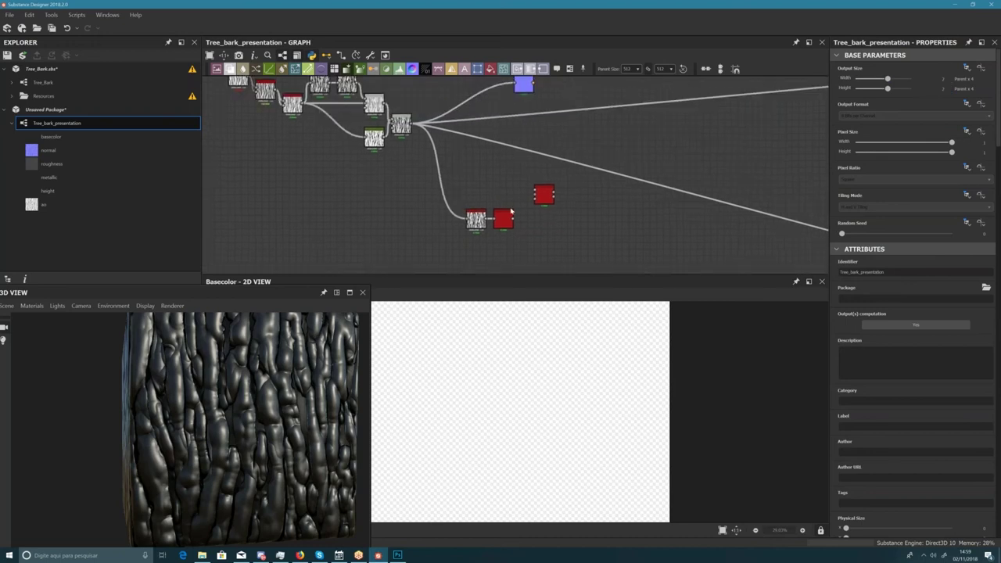
- Preview the Histogram Range result in 2D and move the 3D view window away from the preview
scroll(511, 211, "up", 3)
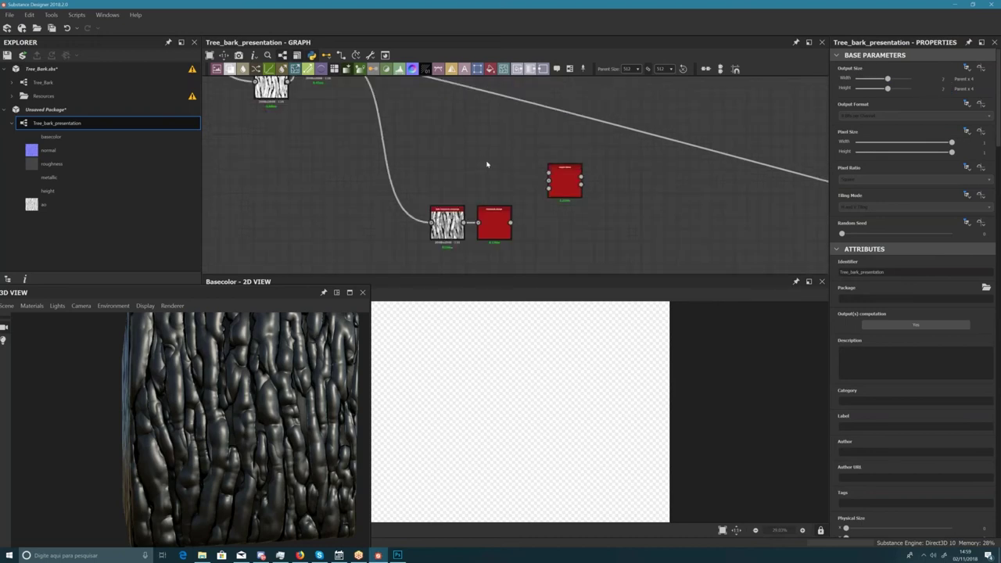
double_click(494, 222)
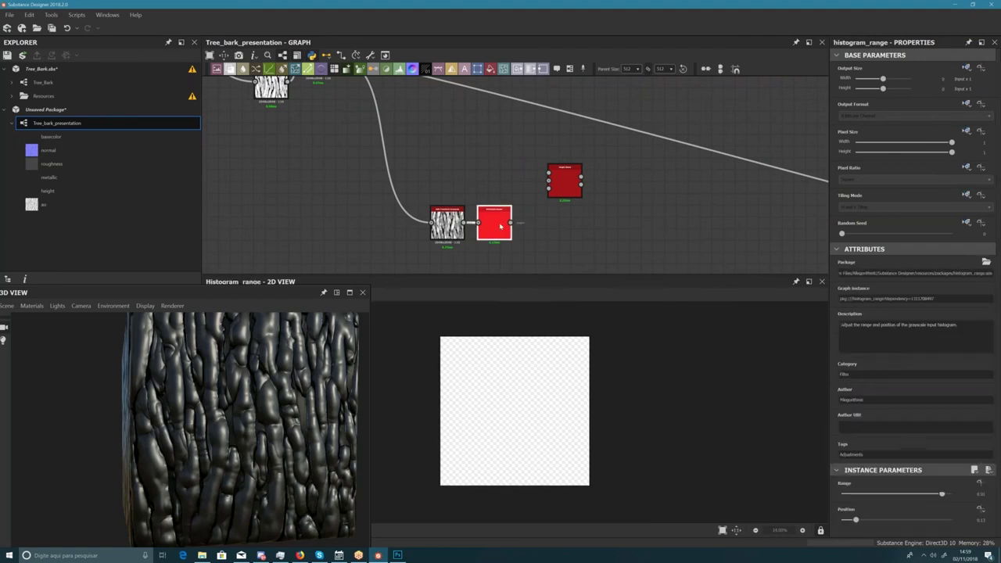
scroll(522, 430, "down", 3)
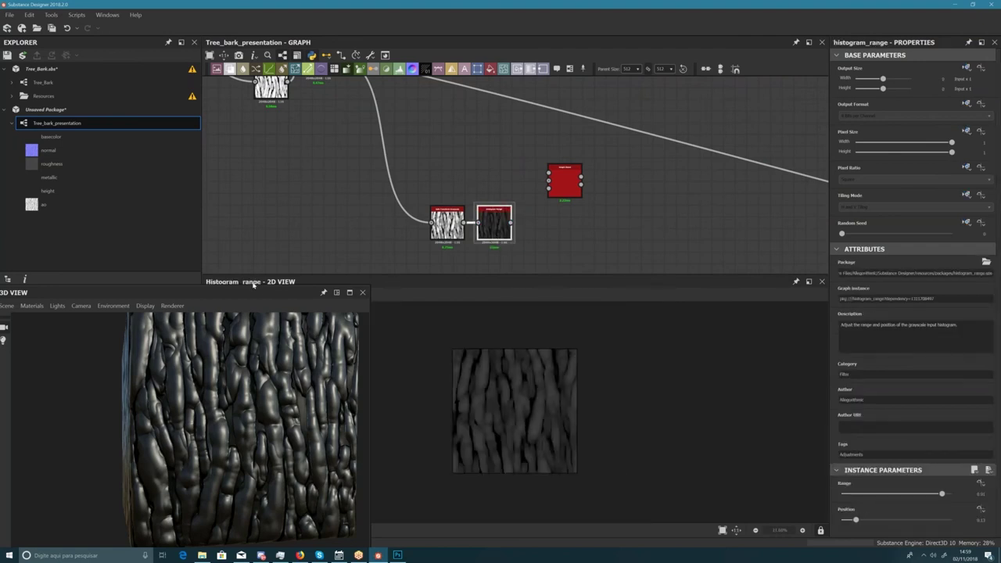
left_click_drag(256, 292, 186, 155)
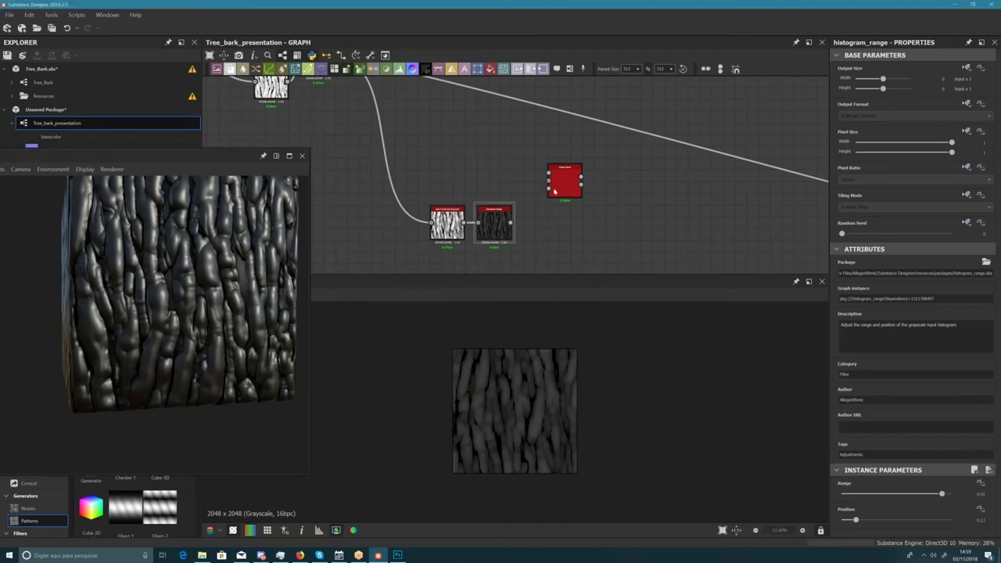
middle_click_drag(476, 169, 545, 192)
scroll(544, 192, "down", 1)
scroll(545, 187, "up", 1)
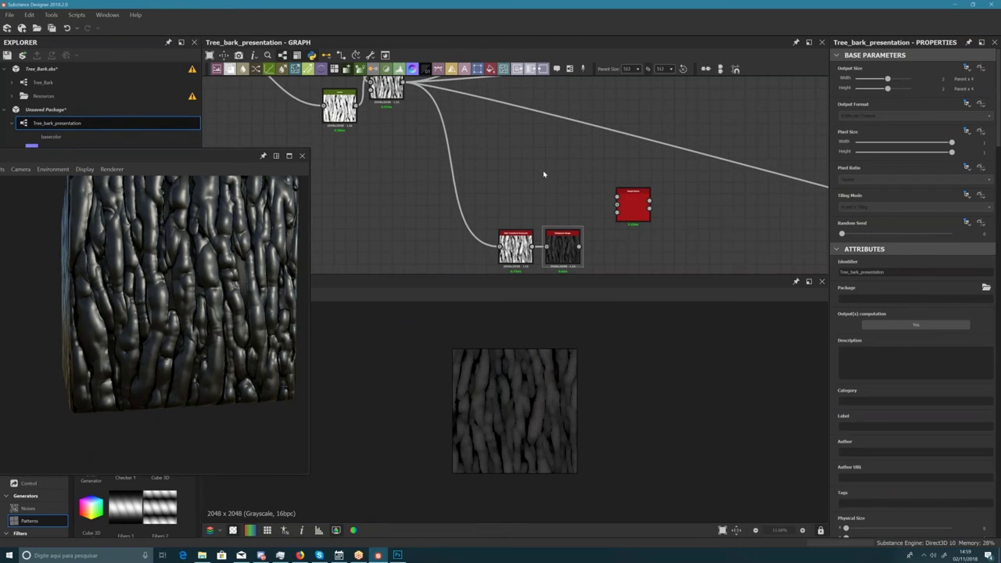
- Place the Safe Transform Grayscale node close to the ridge Blend node, with the Histogram Range right beside it
scroll(544, 175, "down", 2)
left_click_drag(523, 189, 475, 159)
left_click(483, 218)
middle_click_drag(483, 218, 522, 279)
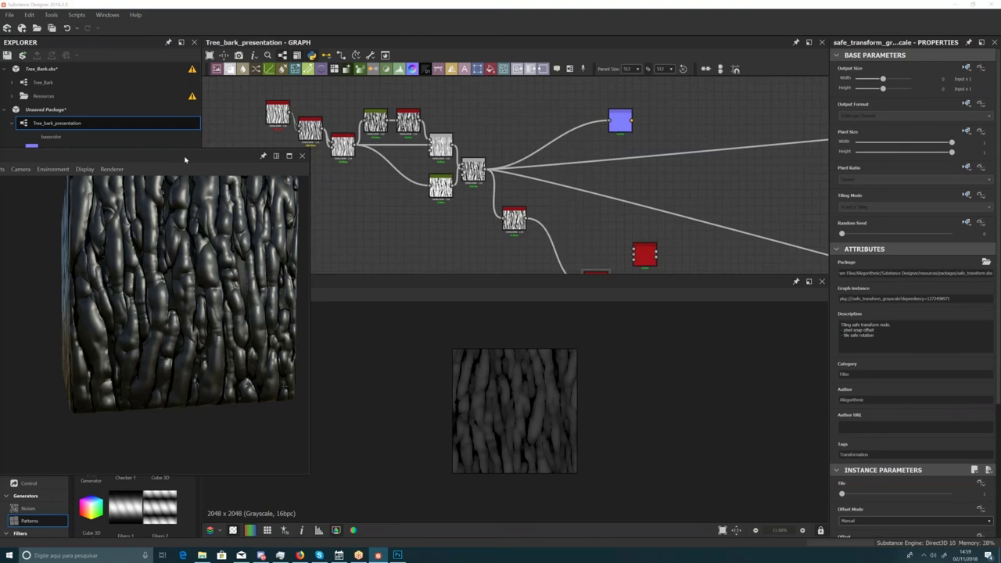
left_click_drag(162, 159, 226, 162)
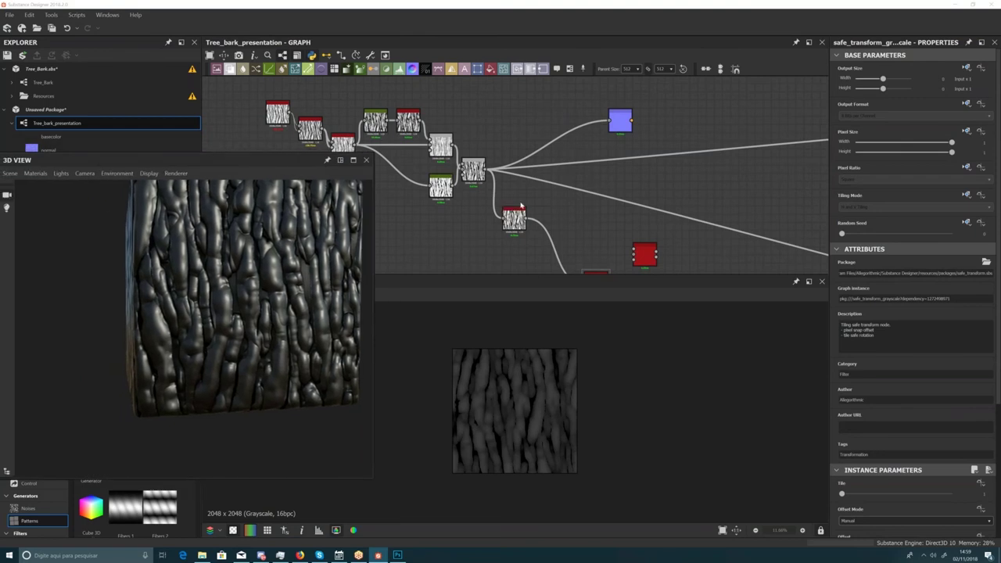
middle_click_drag(520, 206, 489, 190)
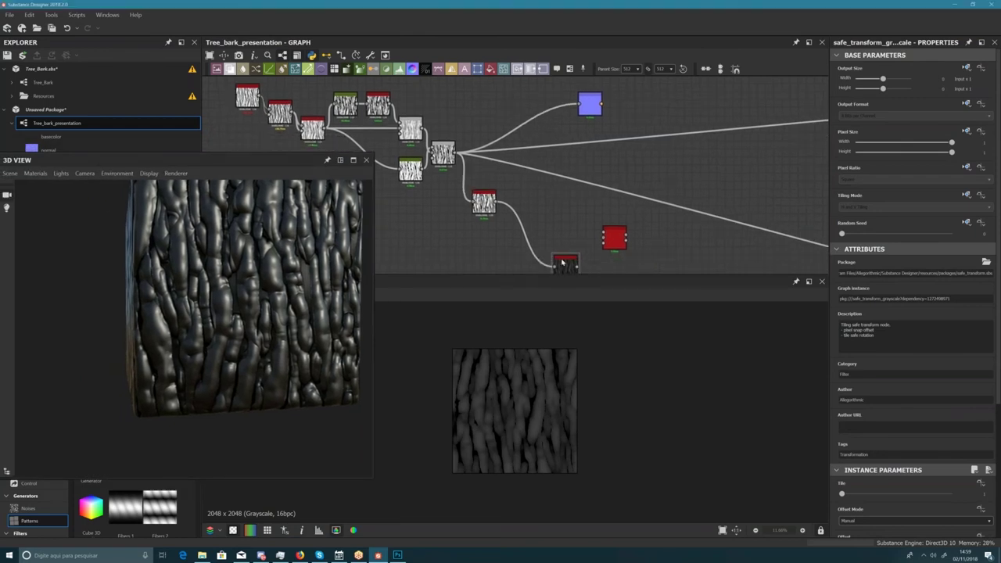
left_click_drag(559, 264, 510, 202)
scroll(497, 172, "up", 2)
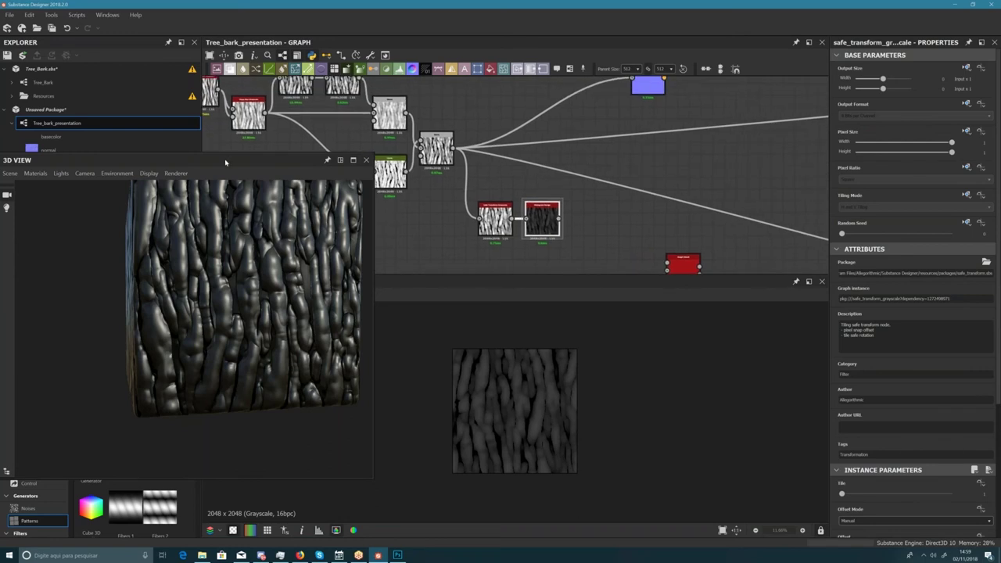
- Lower the Histogram Range slightly below the Safe Transform Grayscale and bring the Height Blend node closer to it
middle_click_drag(472, 190, 420, 191)
scroll(420, 191, "down", 3)
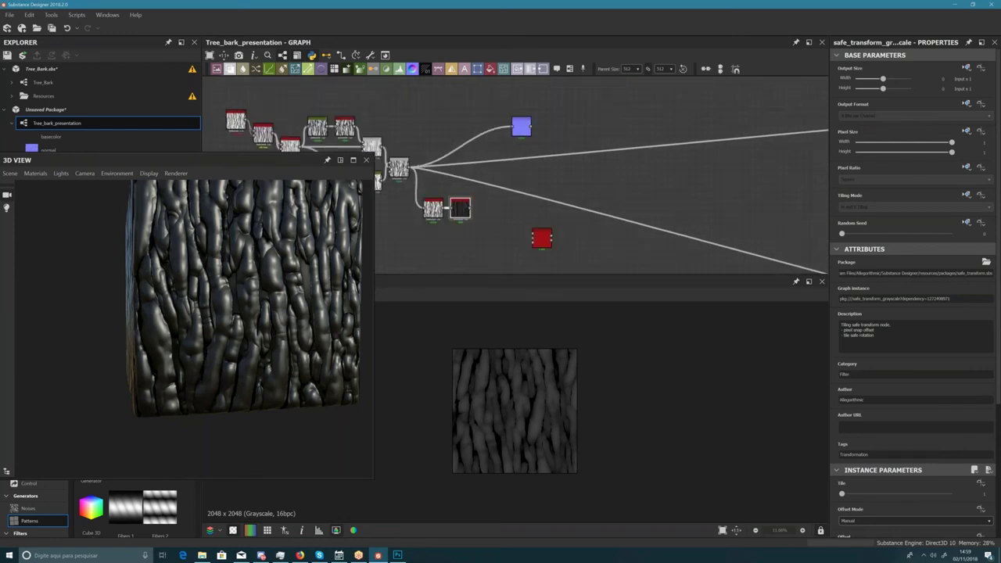
scroll(461, 190, "up", 1)
middle_click_drag(458, 218, 493, 211)
scroll(462, 189, "up", 2)
left_click_drag(497, 197, 497, 219)
left_click(497, 173)
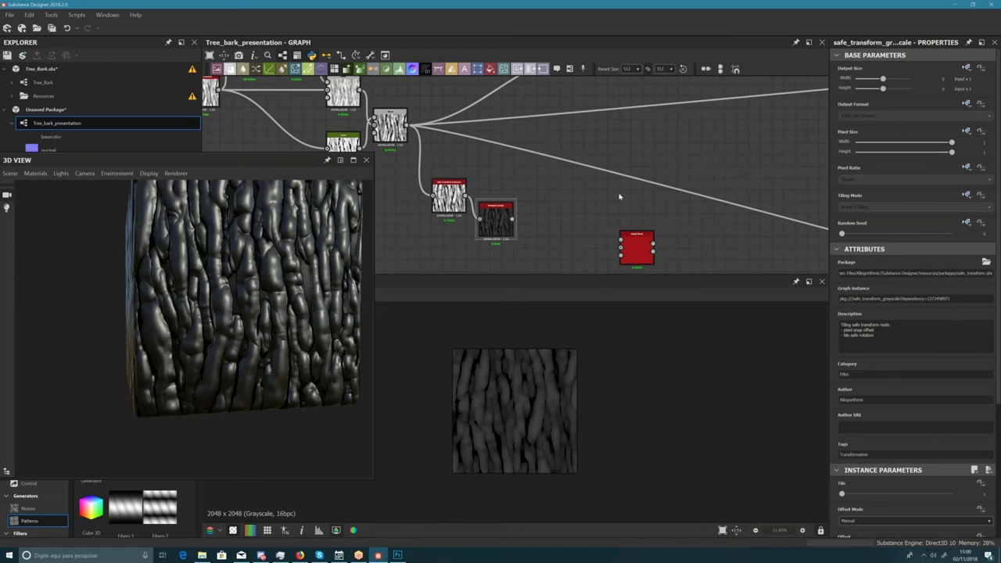
left_click_drag(636, 244, 589, 203)
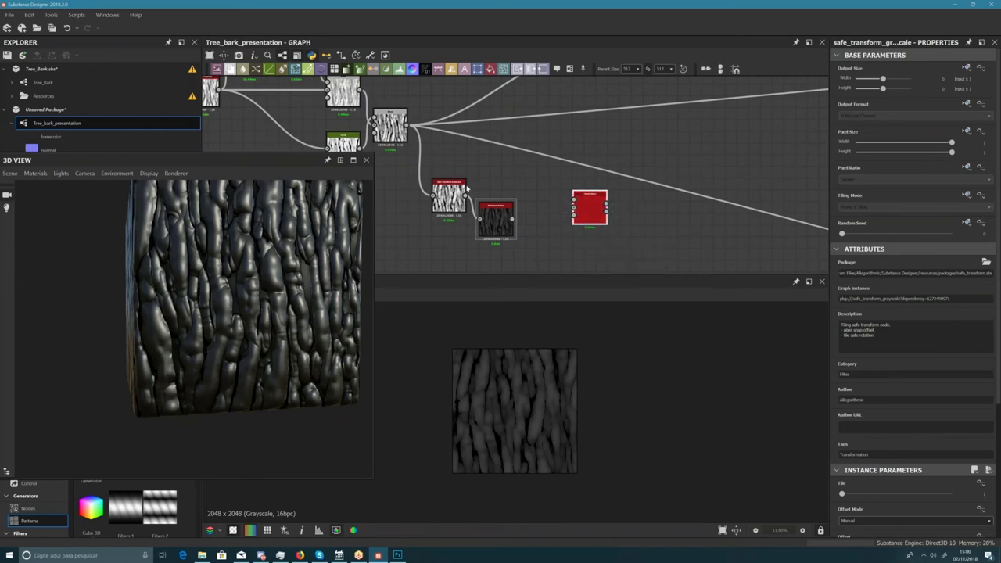
- Close the unresponsive 3D view, open a new one and place it over the 2D preview
left_click(65, 235)
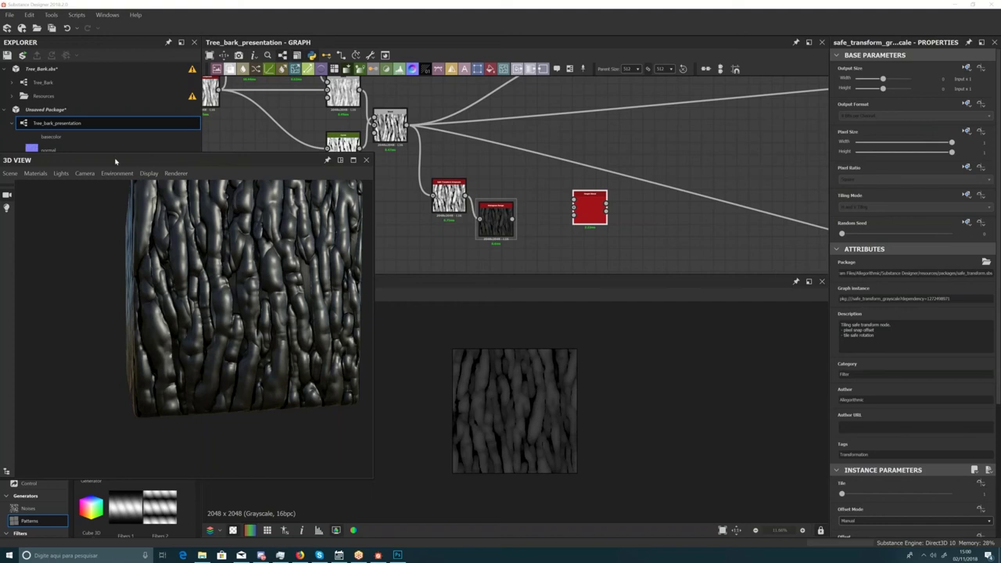
left_click_drag(115, 161, 239, 268)
left_click(505, 280)
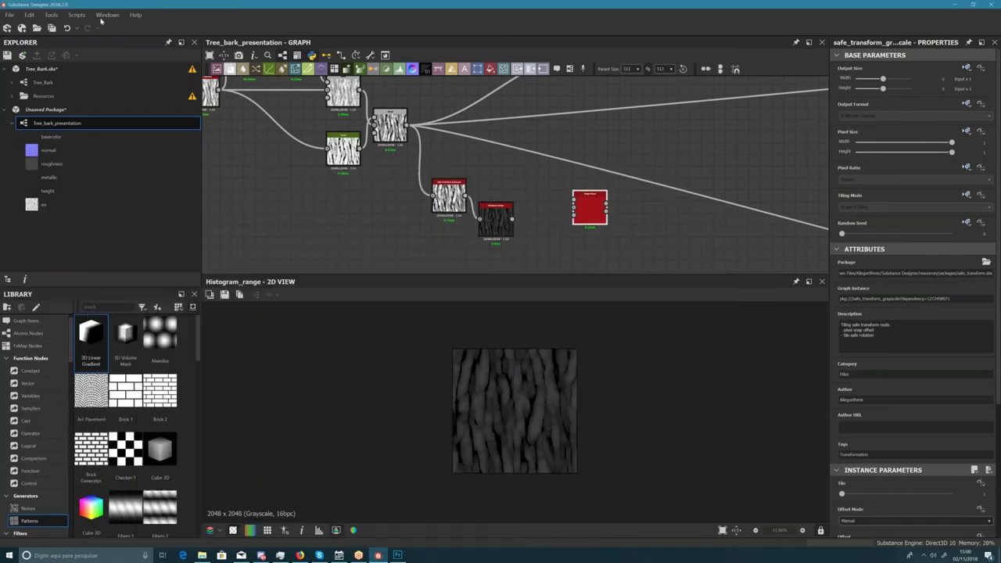
left_click(106, 15)
left_click(117, 141)
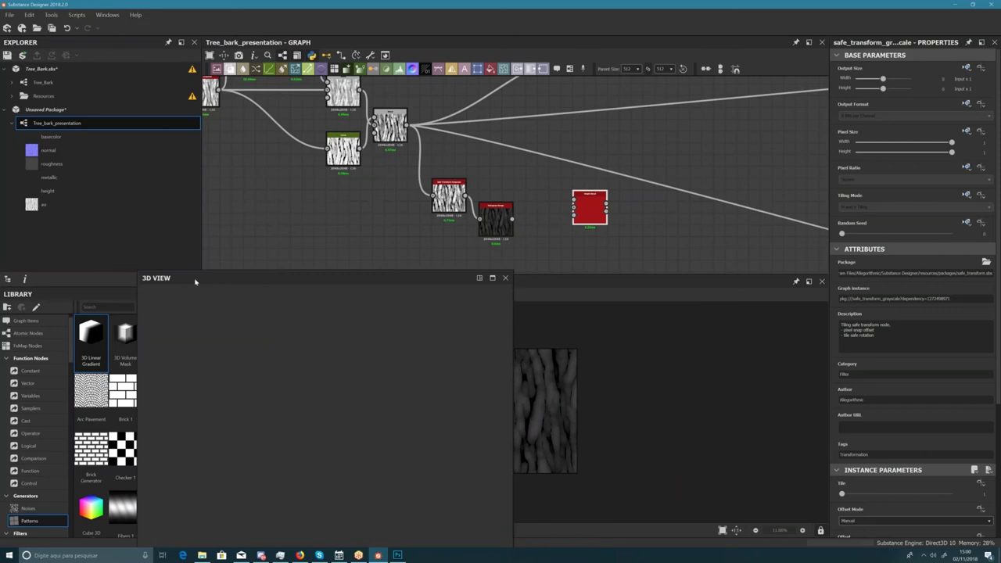
left_click_drag(195, 281, 302, 260)
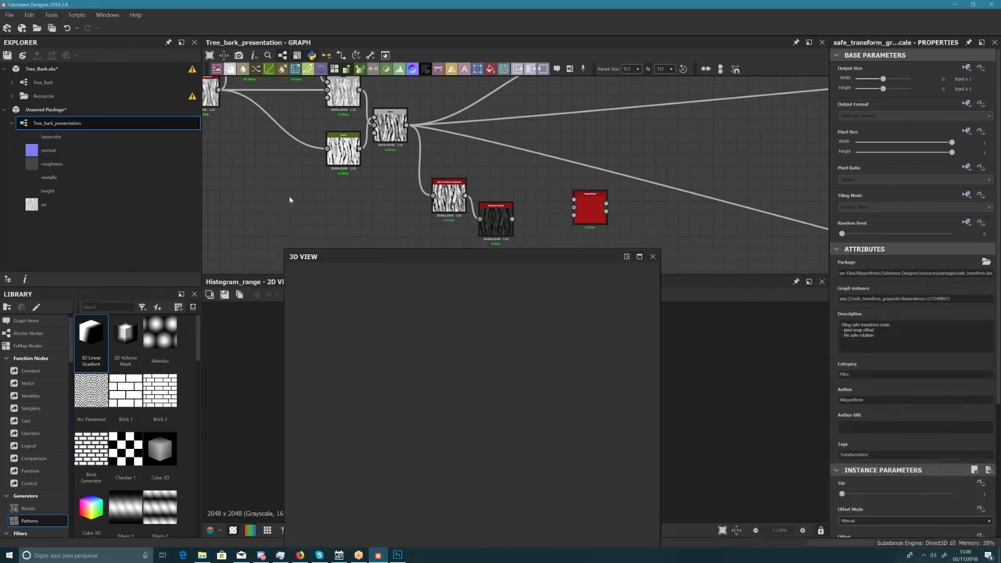
- Save all packages, storing the unsaved one as Tree_bark_presentation in the Materials folder
left_click(9, 16)
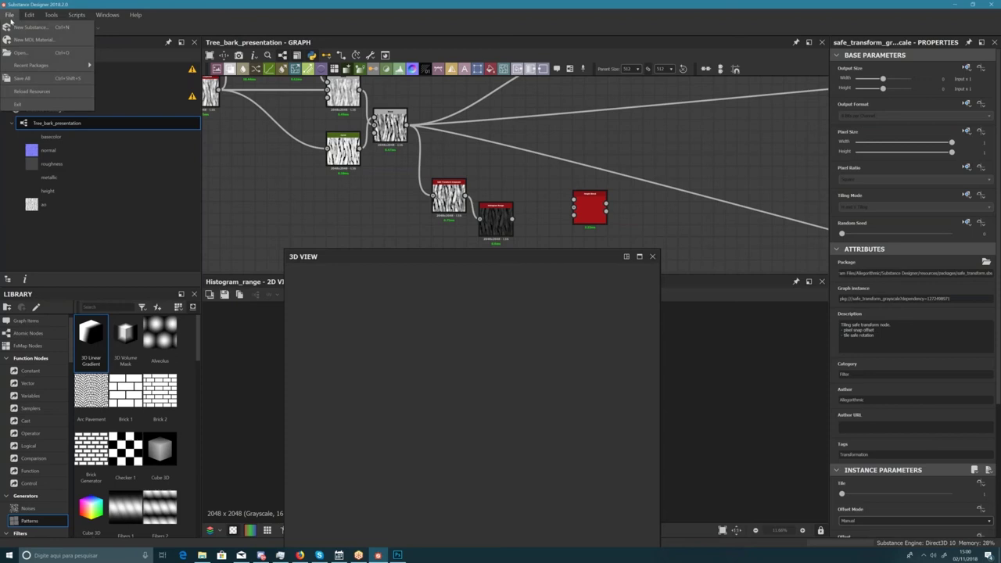
left_click(51, 86)
key("ctrl+s")
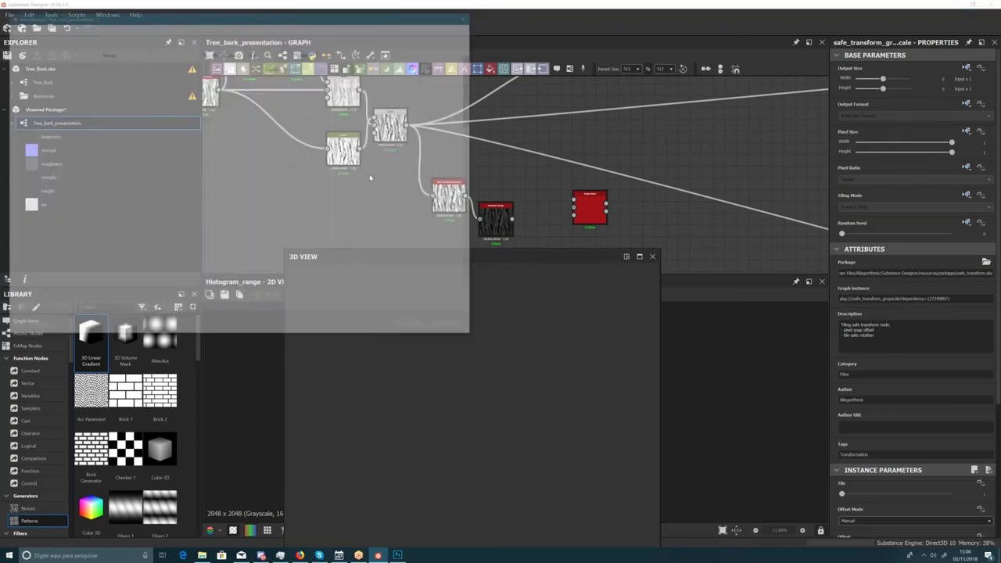
left_click_drag(218, 21, 434, 98)
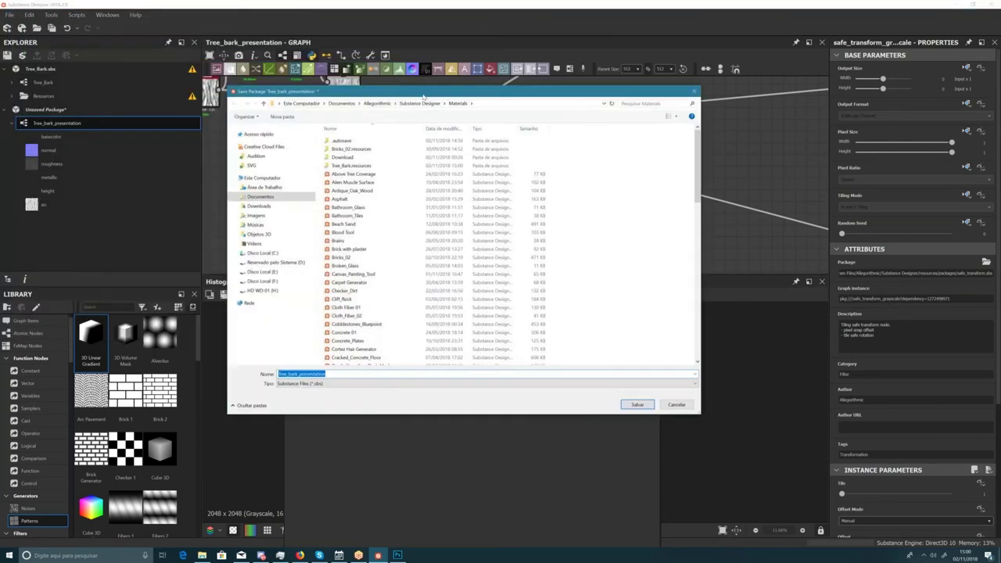
scroll(438, 235, "down", 3)
left_click(637, 405)
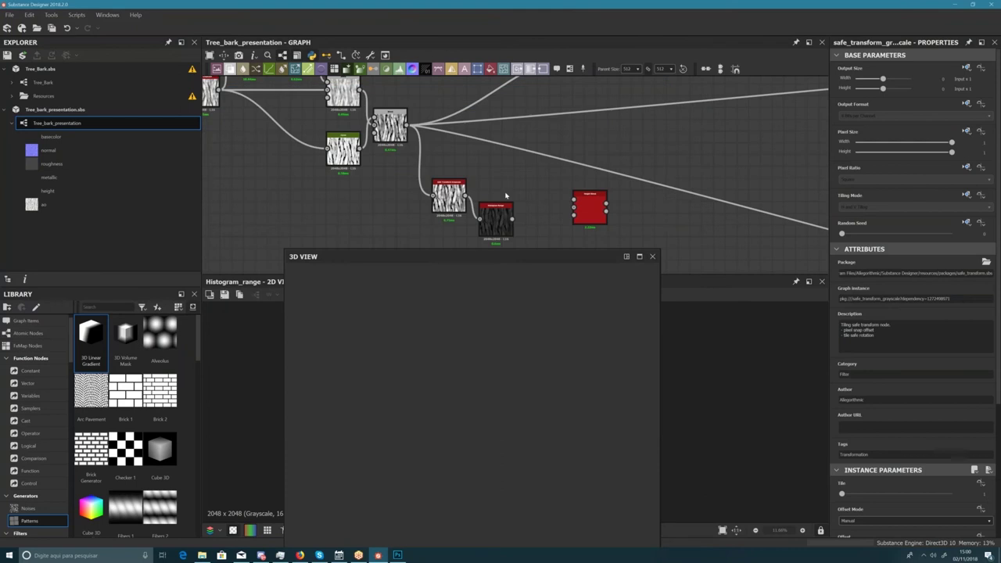
- Try to restore the blank 3D view by closing it, opening it again and repositioning it over the workspace
left_click_drag(452, 260, 426, 192)
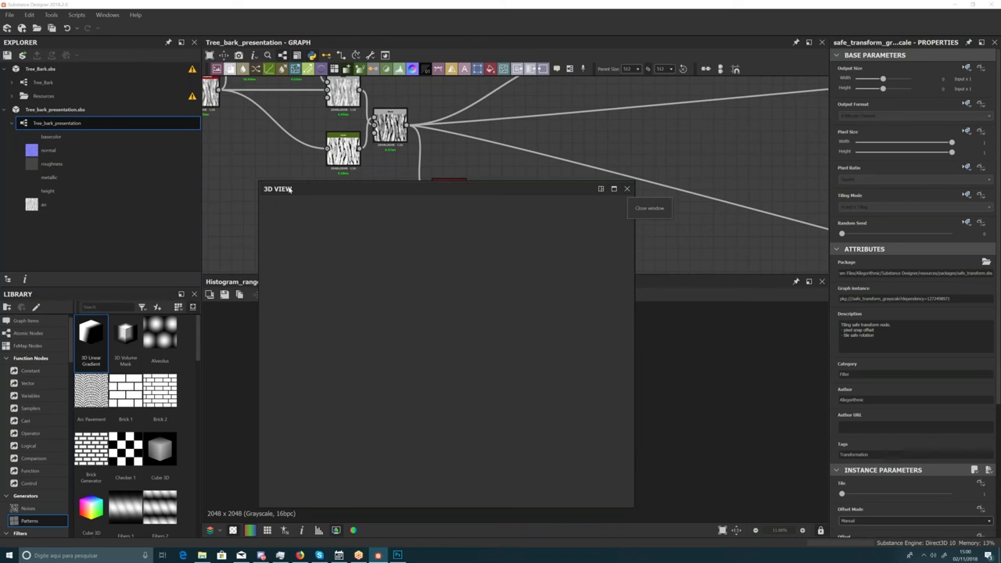
left_click(626, 188)
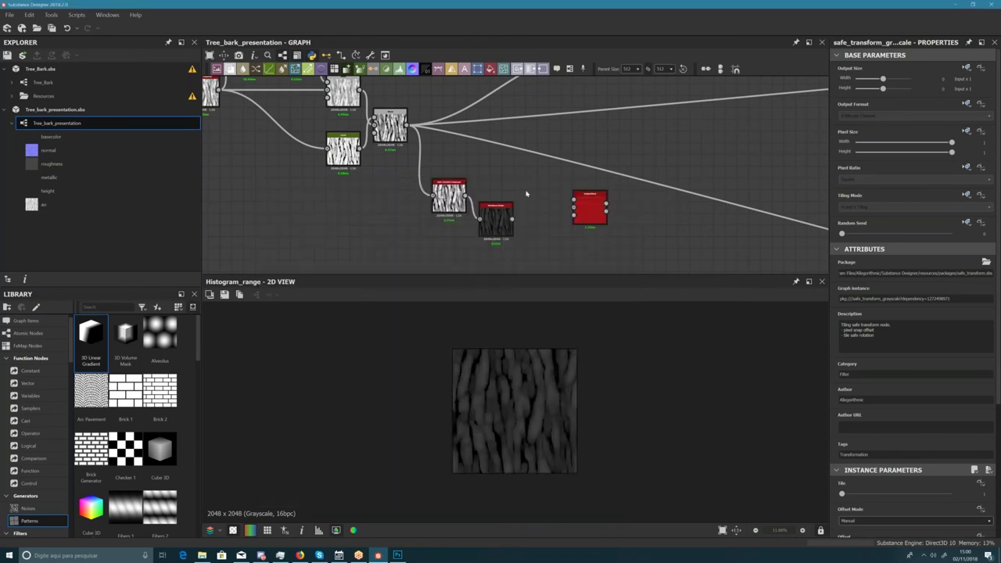
scroll(526, 193, "down", 2)
left_click(107, 15)
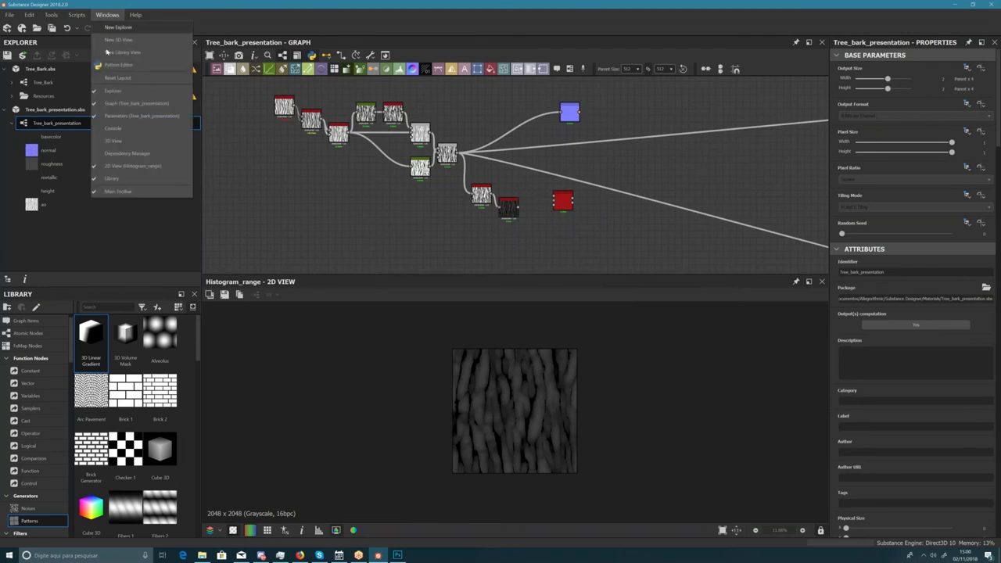
left_click(125, 140)
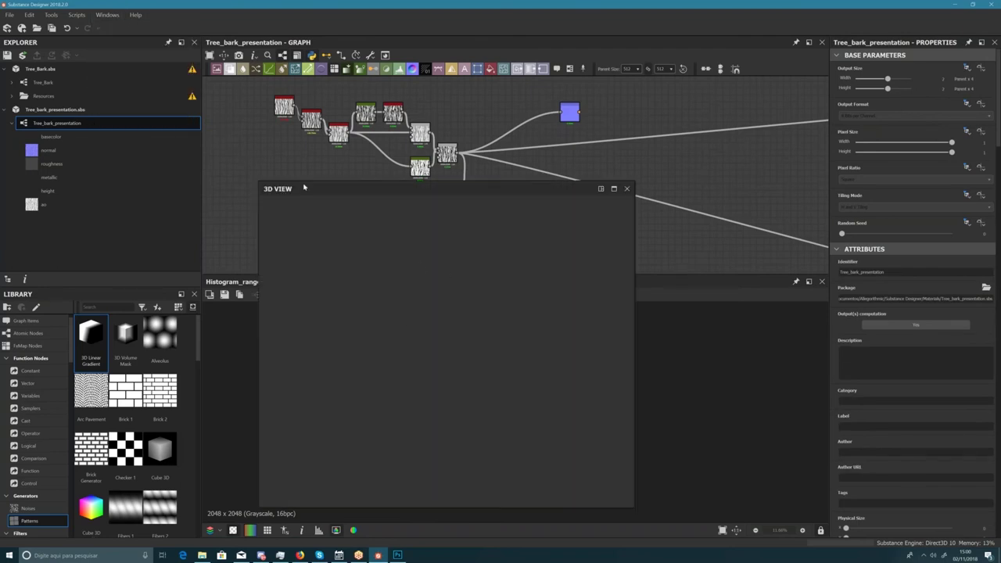
left_click_drag(554, 188, 442, 174)
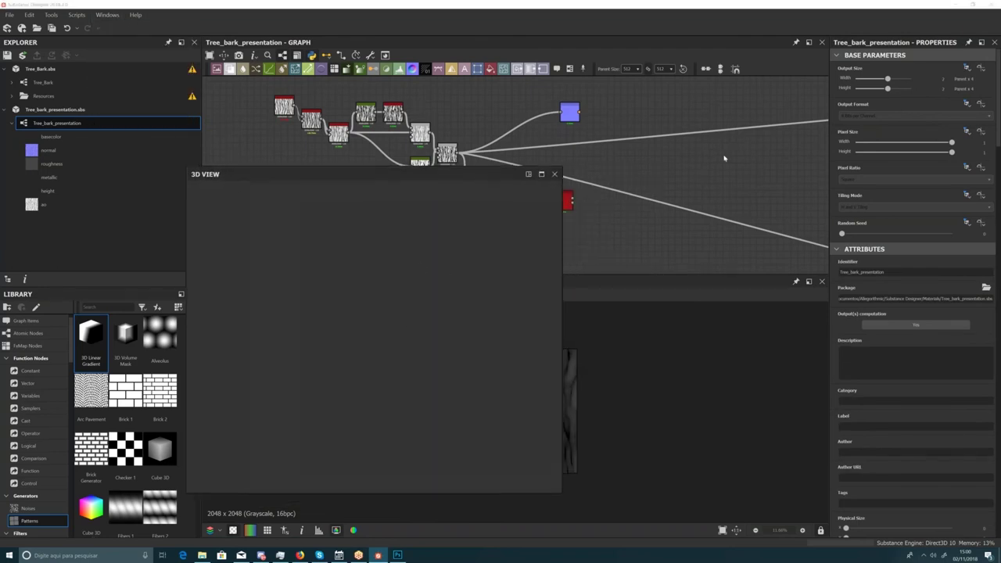
middle_click_drag(724, 158, 592, 148)
scroll(735, 164, "down", 4)
scroll(723, 156, "up", 3)
middle_click_drag(726, 154, 714, 177)
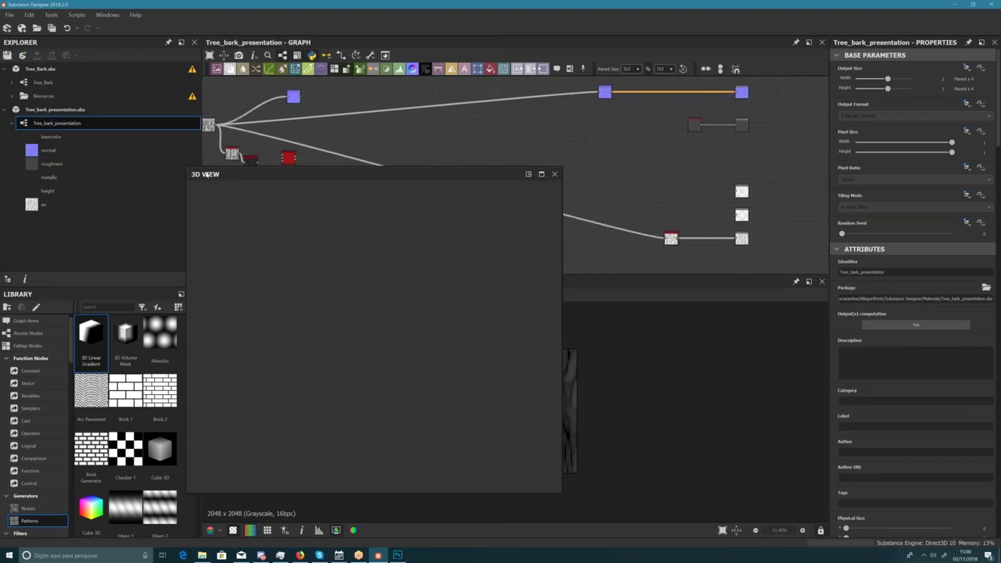
left_click_drag(205, 174, 300, 193)
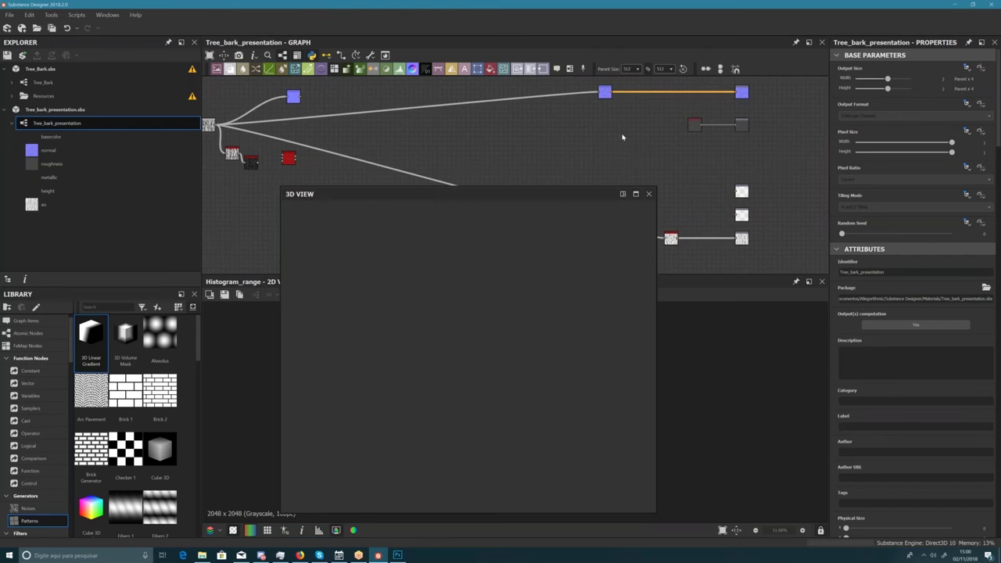
middle_click_drag(622, 137, 534, 135)
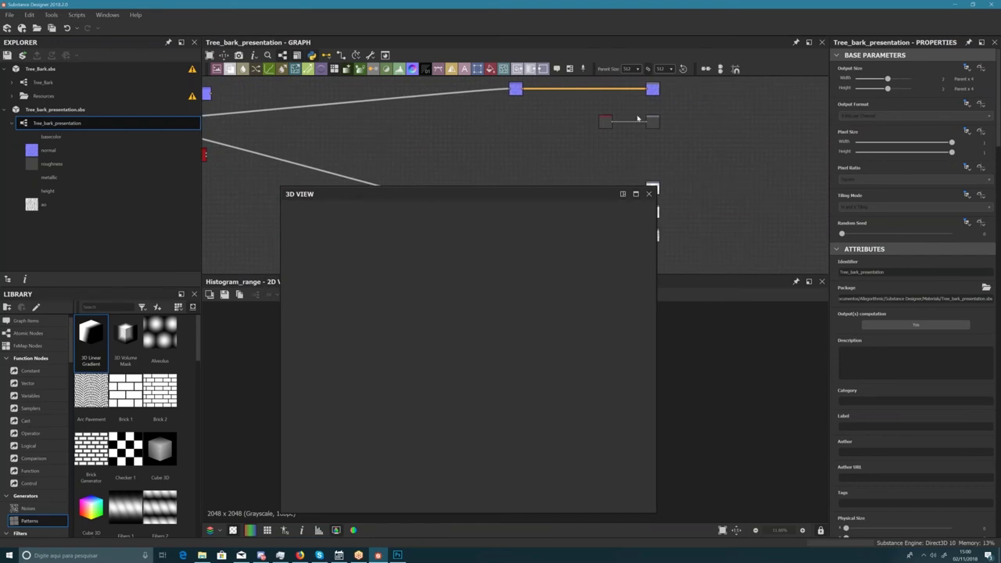
- Close Substance Designer and relaunch it from the desktop
left_click(988, 3)
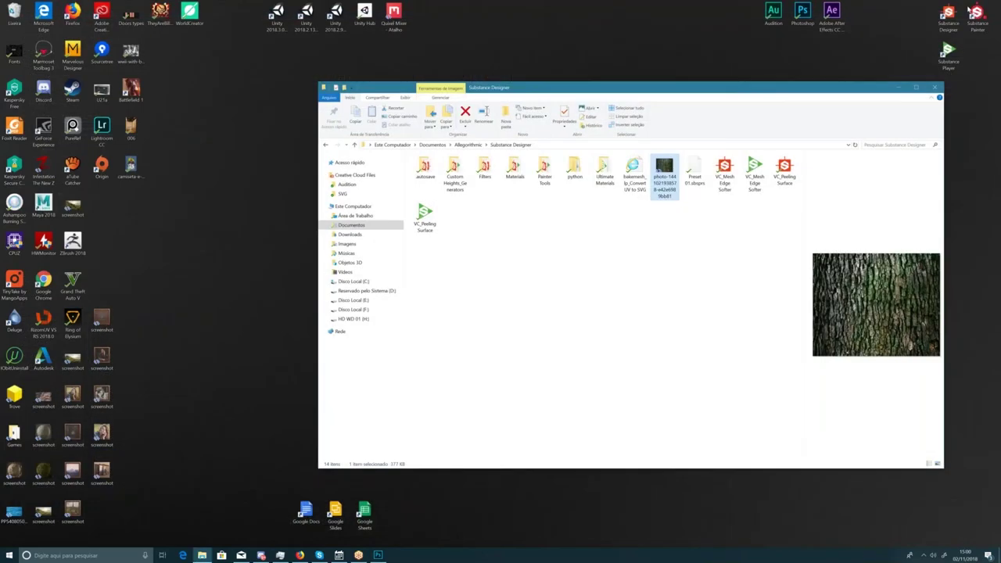
left_click(948, 14)
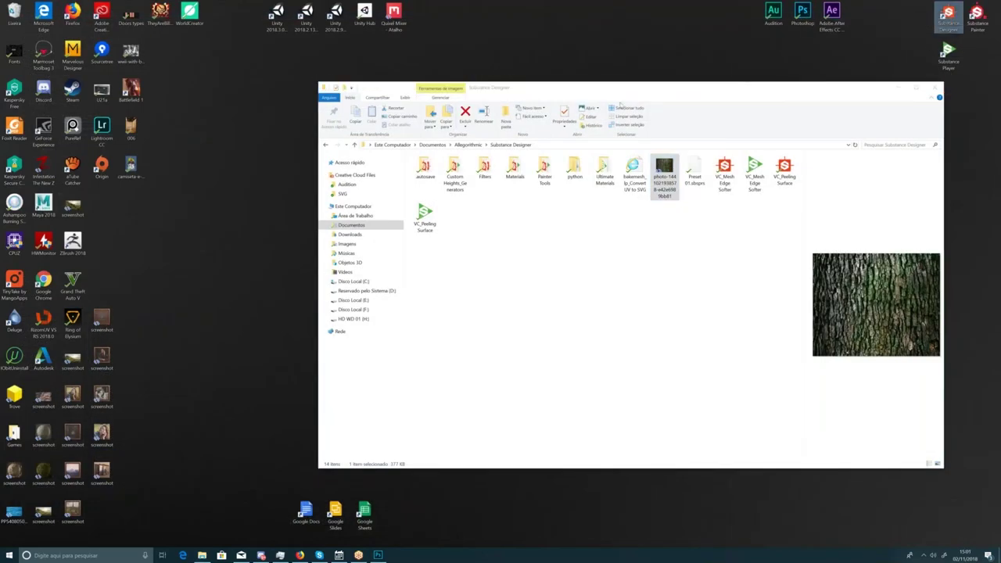
left_click_drag(603, 92, 543, 89)
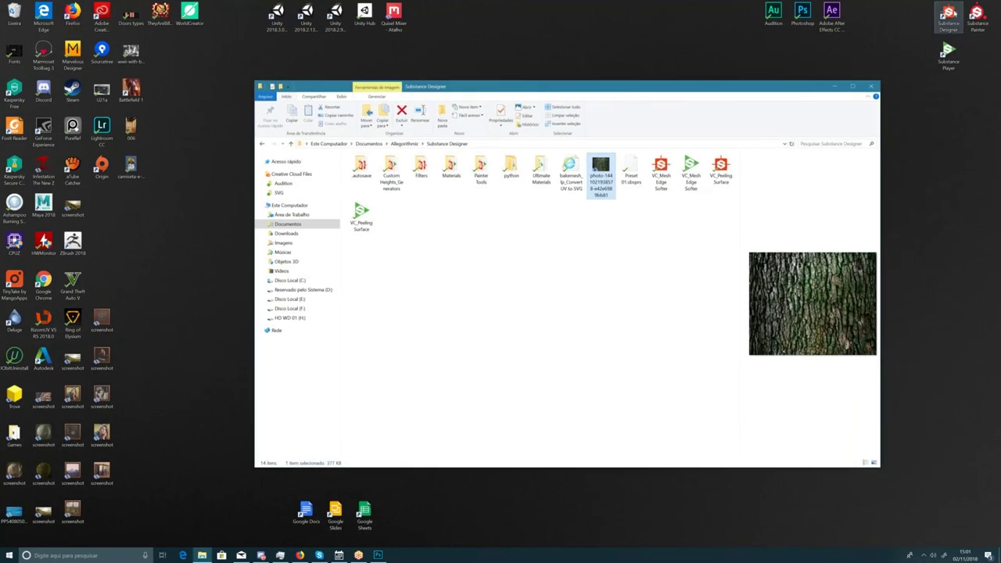
double_click(950, 13)
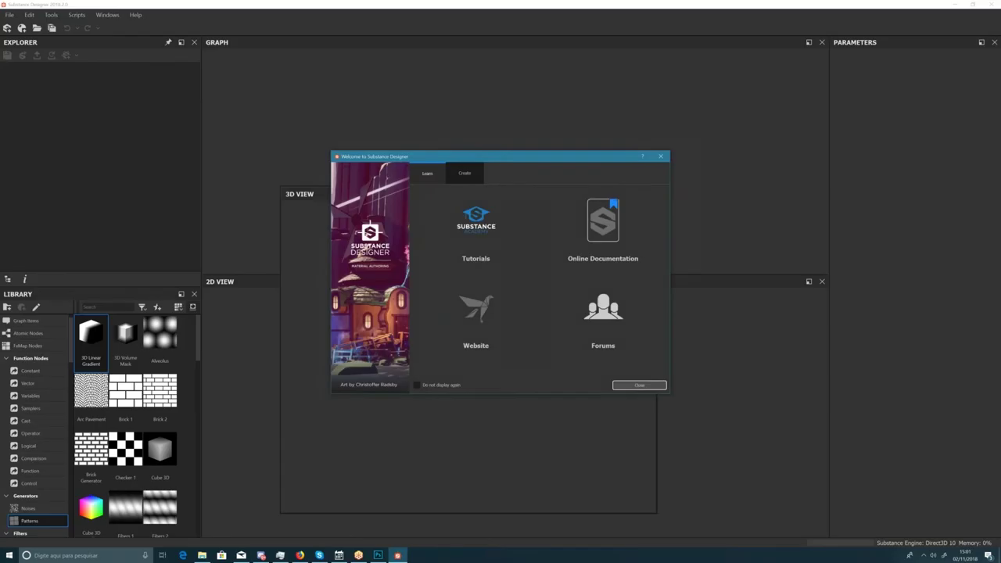
- Dismiss the welcome window and reopen the recent package Tree_bark_presentation.sbs
left_click(661, 156)
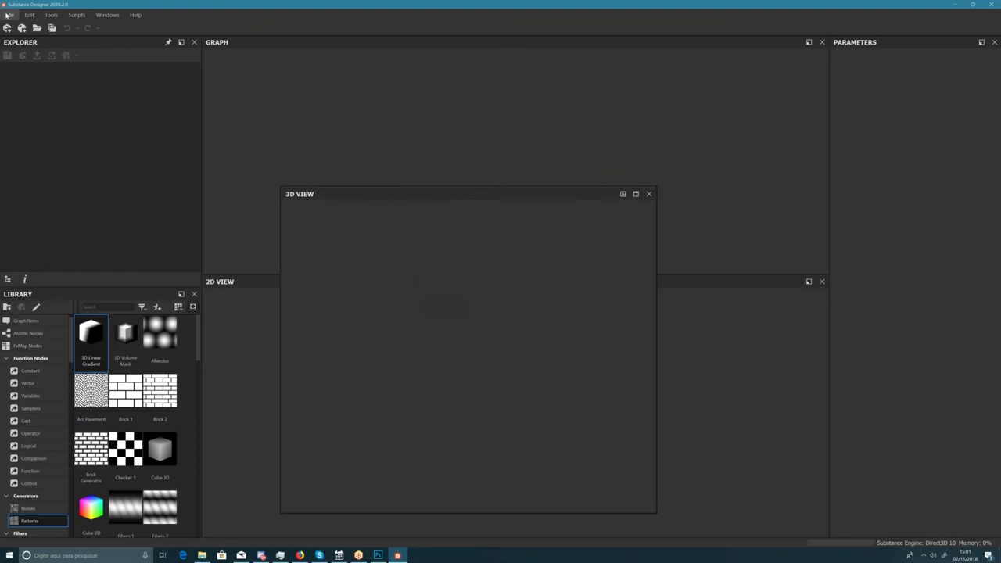
left_click(10, 14)
mouse_move(35, 65)
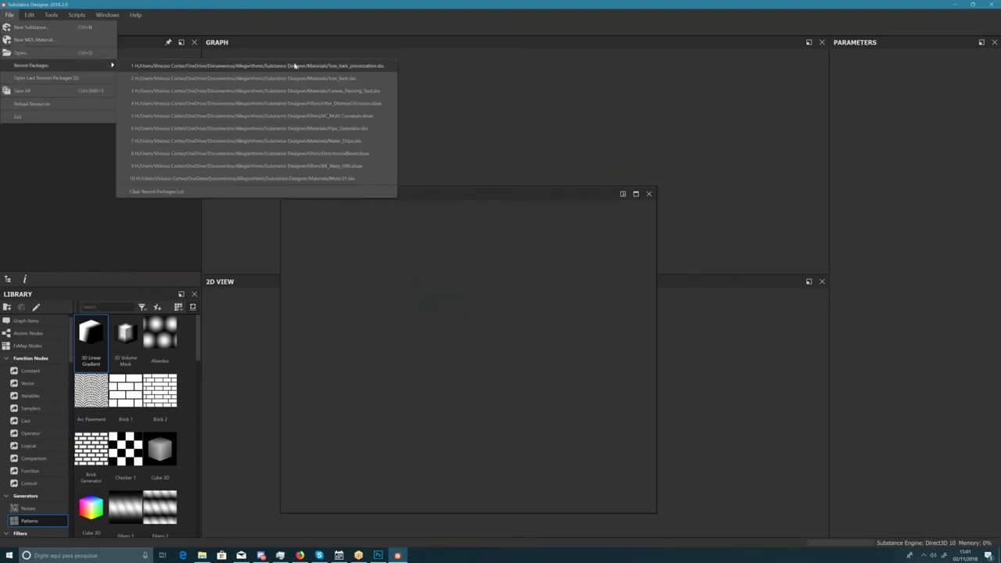
left_click(344, 66)
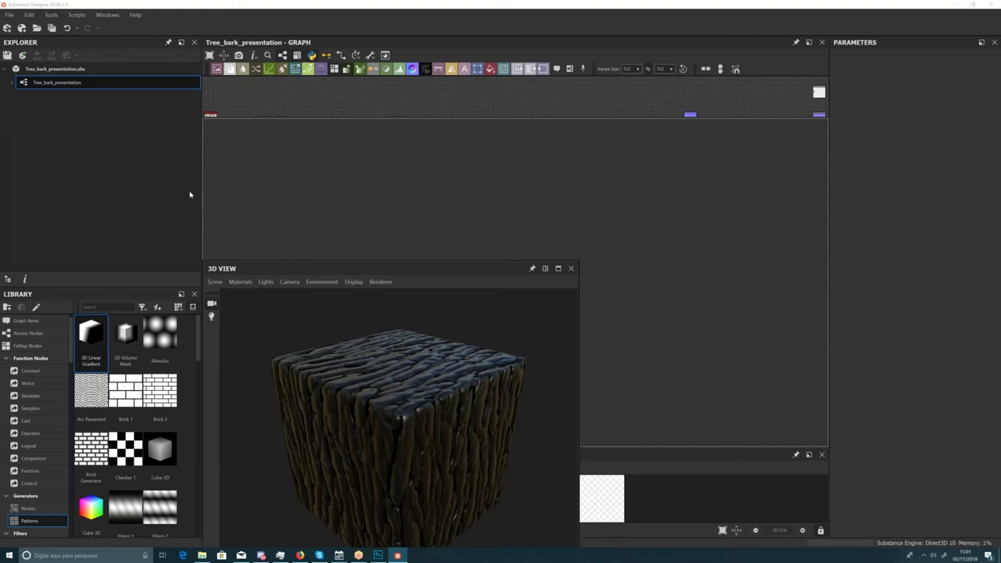
- Dock the 3D view beside the 2D view and orbit the cube so that one side face fills the preview
left_click(150, 162)
left_click(277, 271)
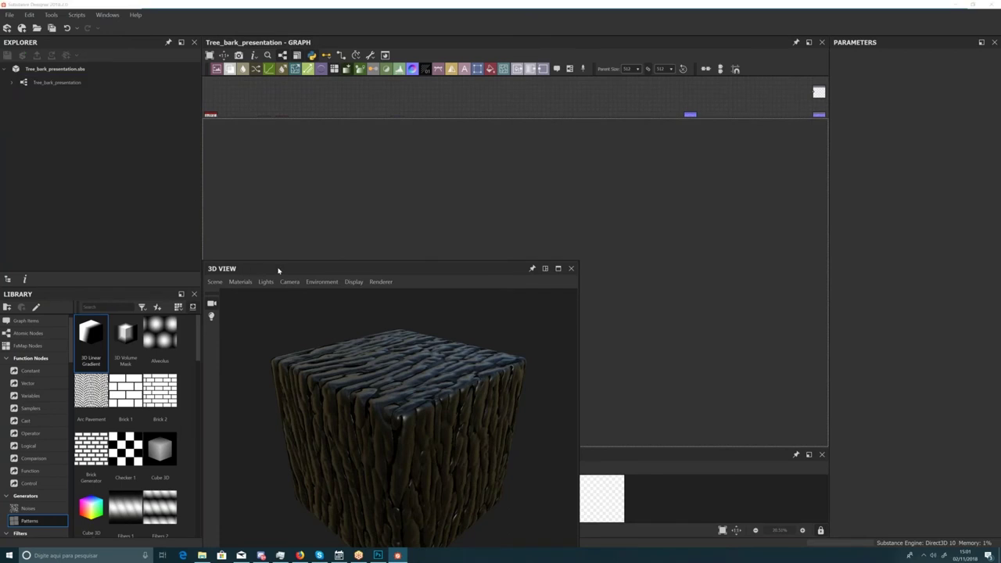
left_click_drag(278, 270, 241, 143)
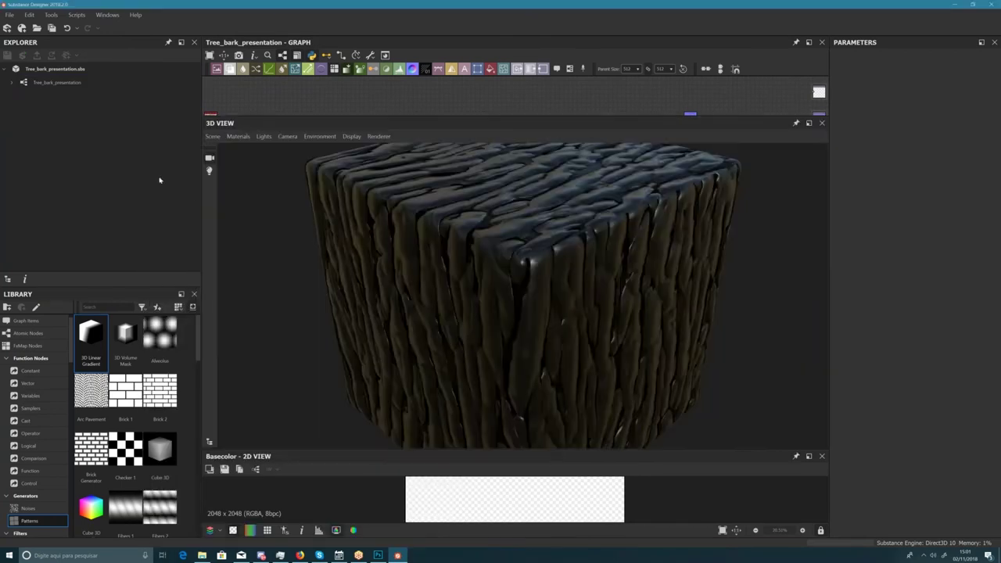
left_click_drag(159, 180, 504, 414)
left_click_drag(667, 406, 655, 391)
scroll(694, 397, "up", 4)
scroll(682, 401, "down", 3)
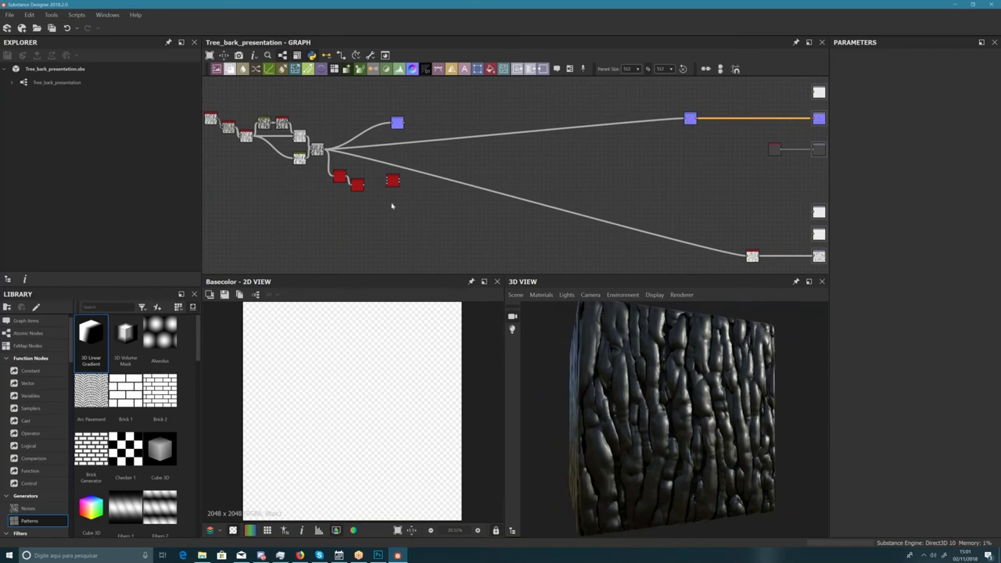
- Preview the Histogram Range output and move it together with the Safe Transform Grayscale node lower in the graph
scroll(351, 178, "up", 5)
left_click(362, 195)
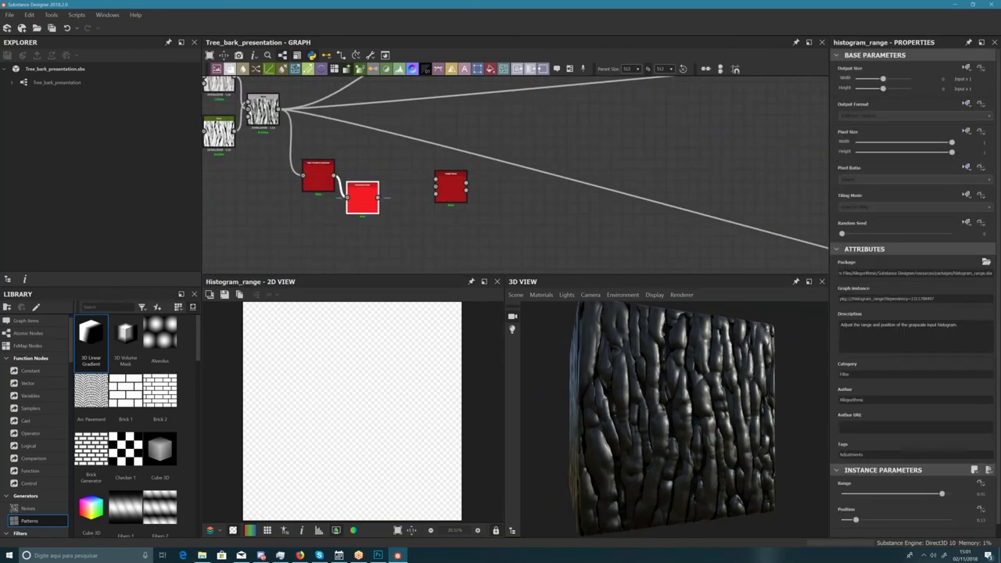
middle_click_drag(364, 165, 384, 164)
left_click_drag(322, 151, 407, 250)
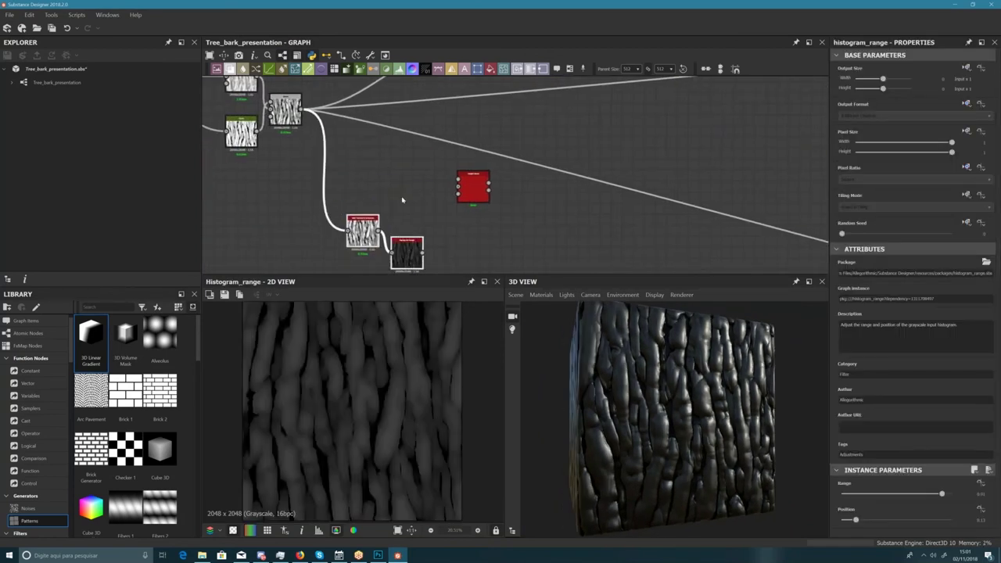
left_click(399, 199)
middle_click_drag(365, 186, 353, 181)
scroll(352, 181, "down", 3)
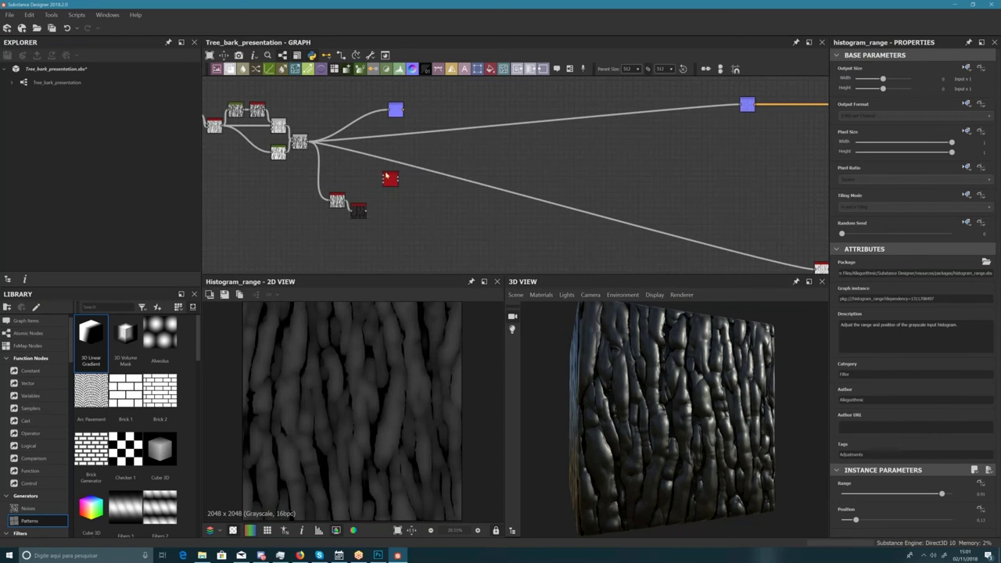
scroll(405, 184, "up", 2)
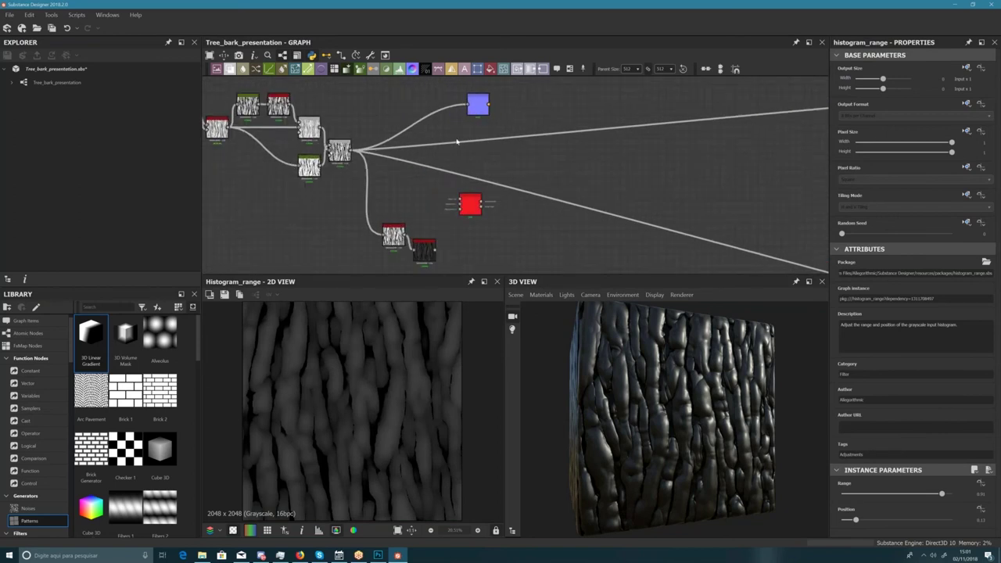
- Move the Normal node above the chain closer to the ridge Blend node and preview its output in 2D
left_click_drag(479, 106, 434, 105)
middle_click_drag(446, 130, 498, 176)
scroll(498, 175, "up", 2)
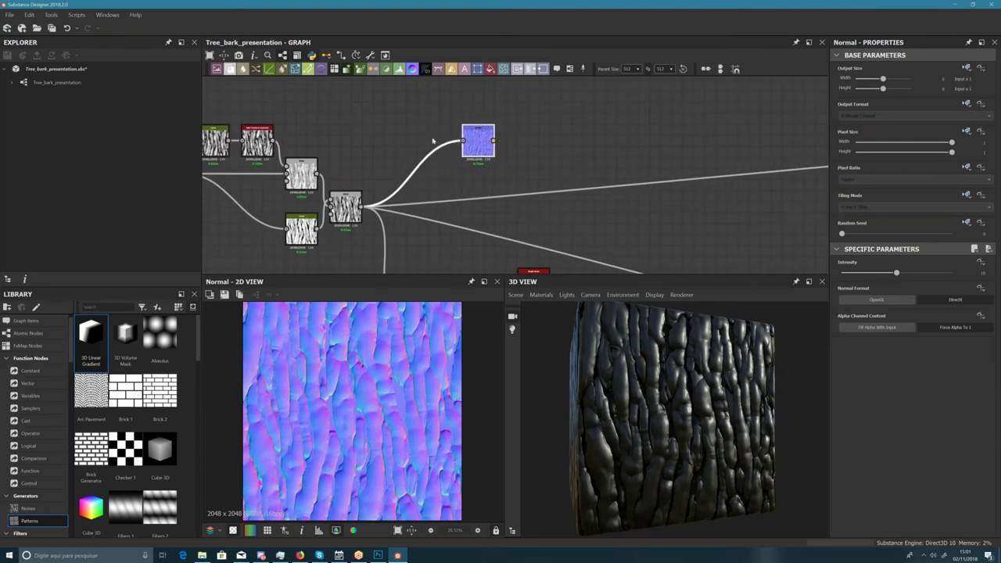
left_click_drag(479, 141, 490, 141)
left_click(439, 132)
scroll(400, 141, "up", 1)
middle_click_drag(399, 141, 503, 139)
scroll(486, 128, "down", 2)
scroll(487, 156, "up", 2)
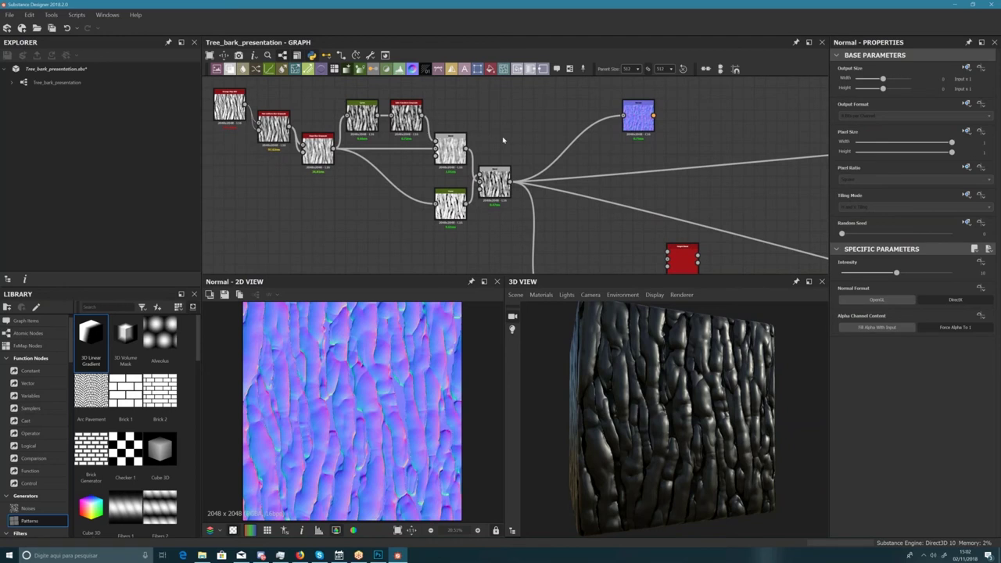
- Align the Safe Transform Grayscale and Histogram Range nodes side by side in one row below the ridge Blend
middle_click_drag(536, 164, 439, 100)
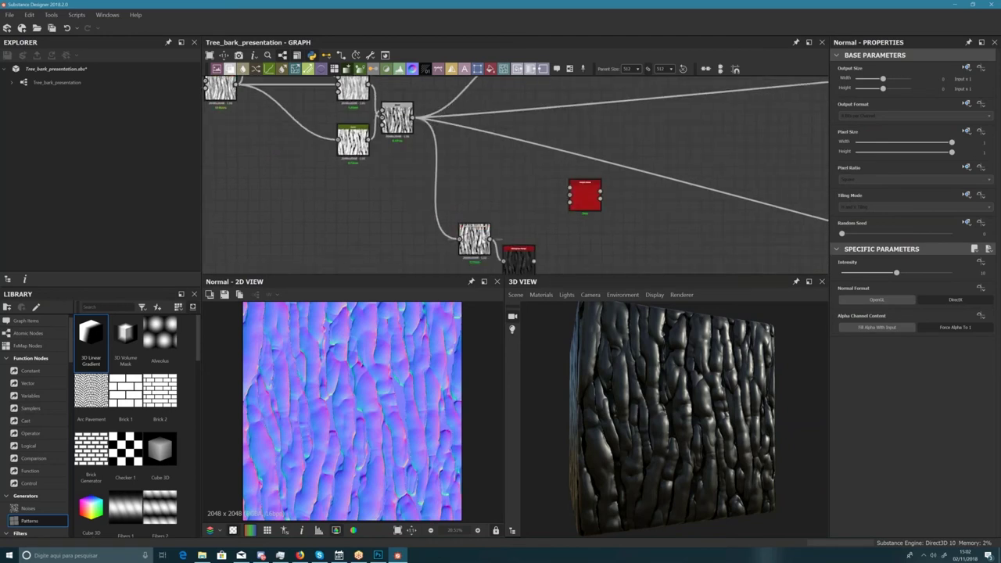
left_click_drag(476, 237, 452, 206)
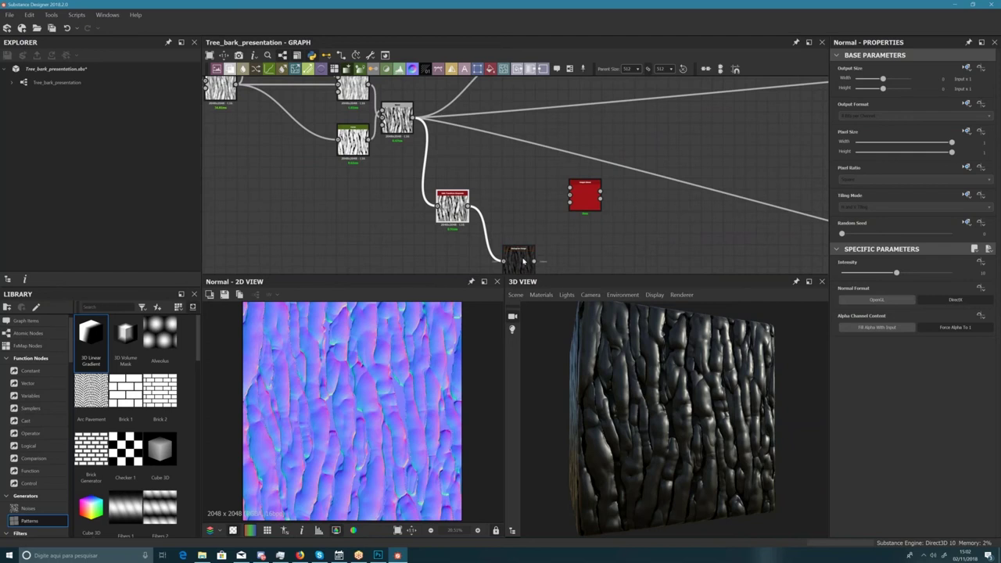
left_click_drag(524, 261, 515, 207)
left_click_drag(454, 204, 464, 206)
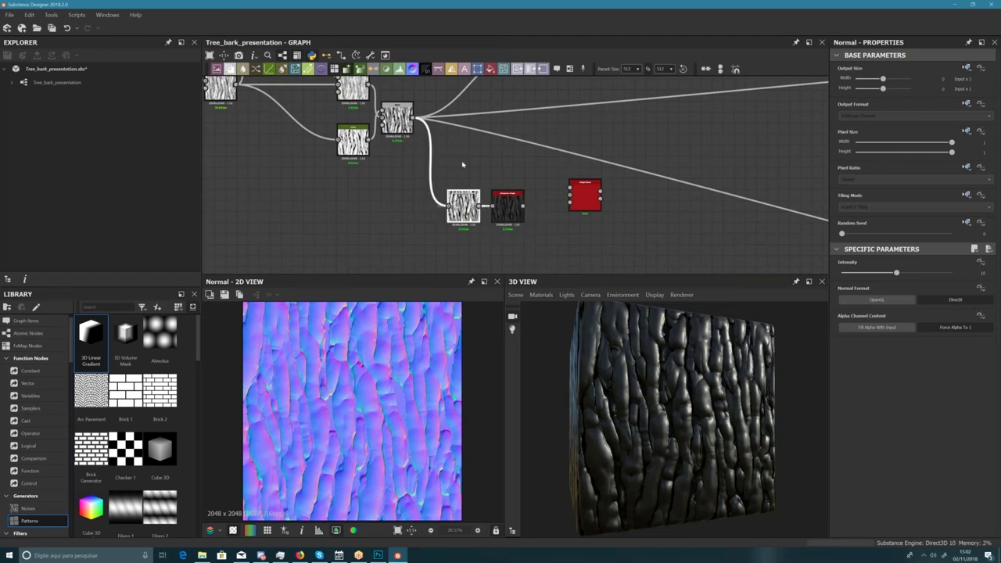
left_click(463, 165)
- Set the X offset of the Safe Transform Grayscale node to 0.4
scroll(425, 155, "up", 4)
mouse_move(425, 156)
middle_mouse_down()
mouse_move(425, 236)
mouse_move(416, 171)
middle_mouse_up()
scroll(425, 236, "down", 2)
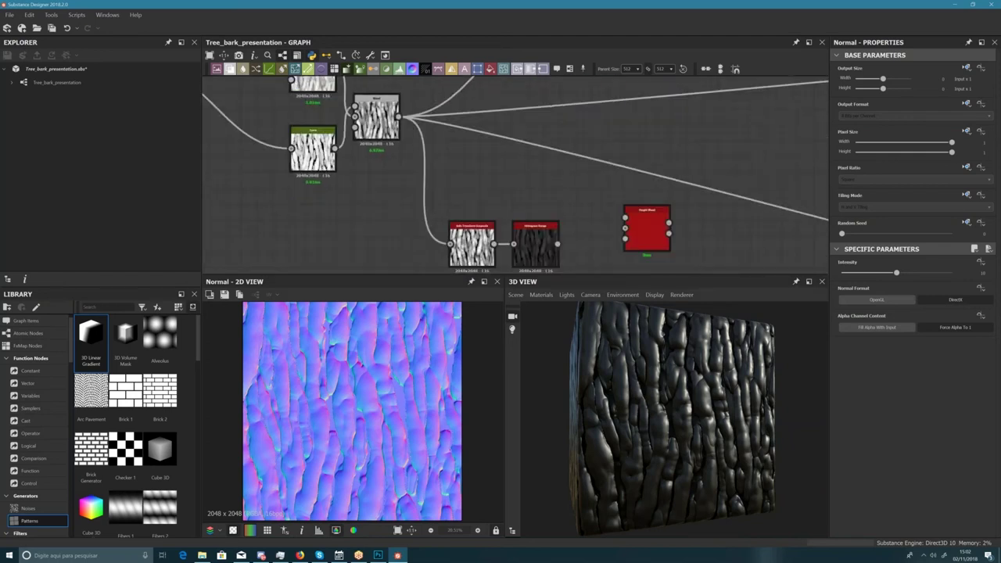
middle_click_drag(420, 117, 412, 108)
scroll(414, 110, "up", 3)
scroll(472, 174, "down", 3)
middle_click_drag(467, 132, 429, 100)
left_click(455, 209)
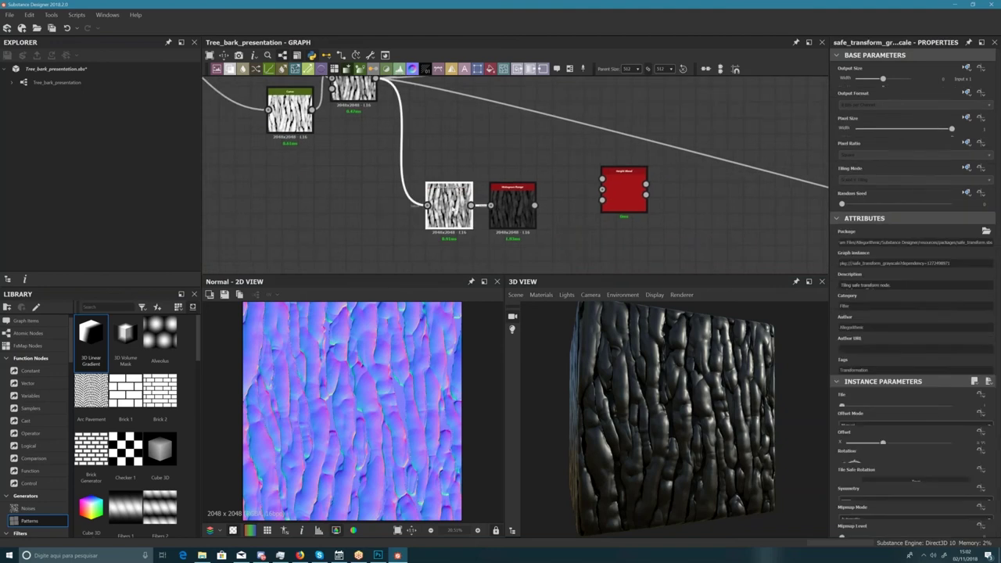
scroll(871, 408, "down", 4)
left_click_drag(881, 390, 887, 392)
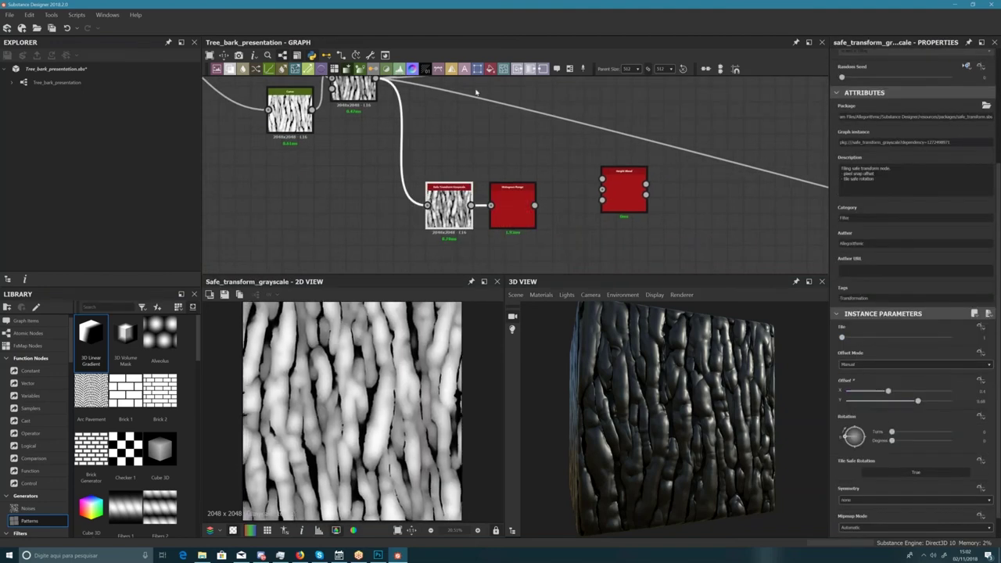
- Preview the ridge Blend output and move the Histogram Range node slightly below the Safe Transform Grayscale
scroll(482, 179, "down", 3)
double_click(405, 162)
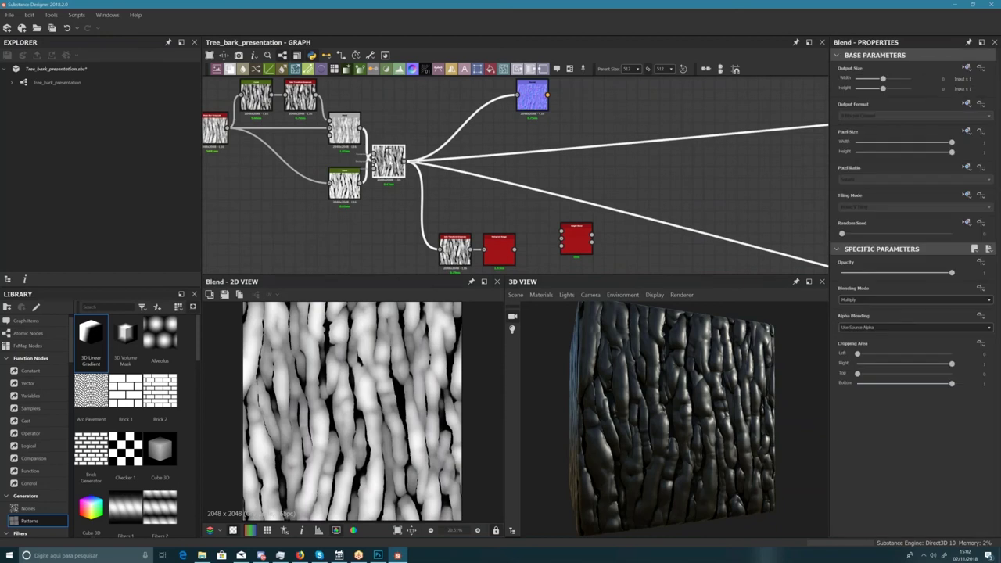
middle_click_drag(519, 208, 496, 172)
left_click_drag(433, 211, 437, 241)
scroll(450, 177, "up", 3)
scroll(413, 206, "down", 3)
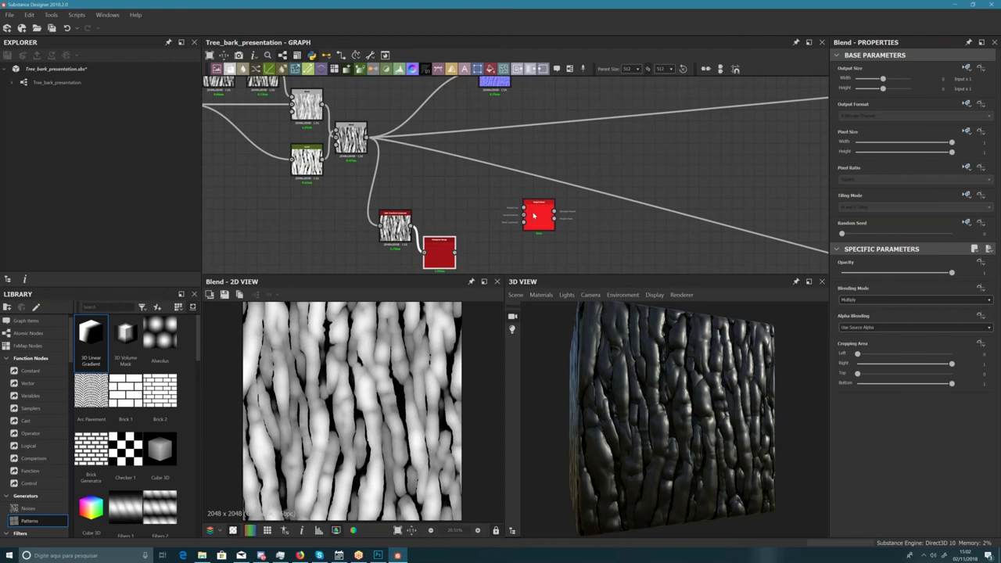
scroll(520, 213, "up", 2)
middle_click_drag(369, 163, 396, 172)
- Compare the ridge Blend output with the offset copy from the Safe Transform Grayscale in the 2D view
double_click(298, 119)
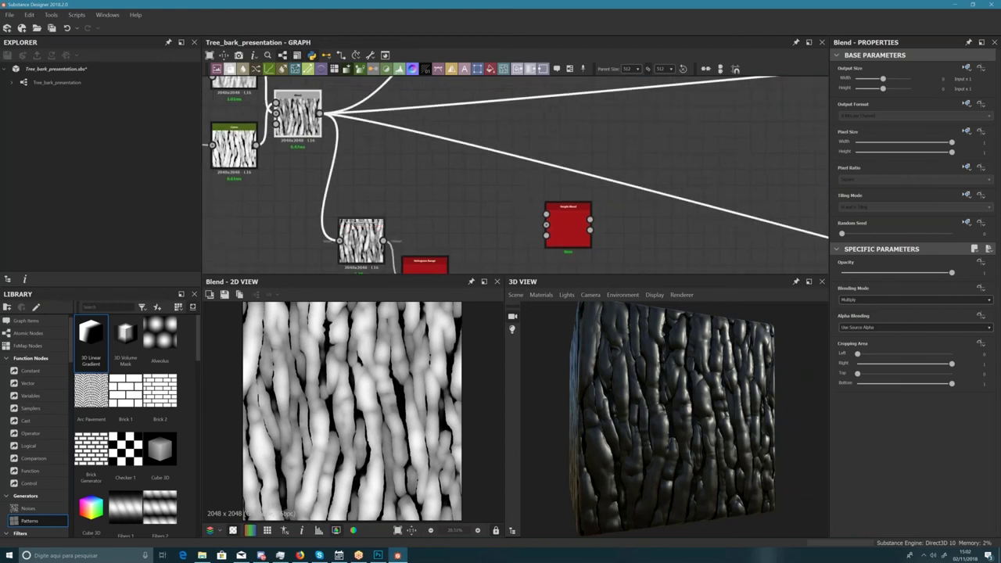
double_click(360, 240)
double_click(299, 127)
double_click(362, 240)
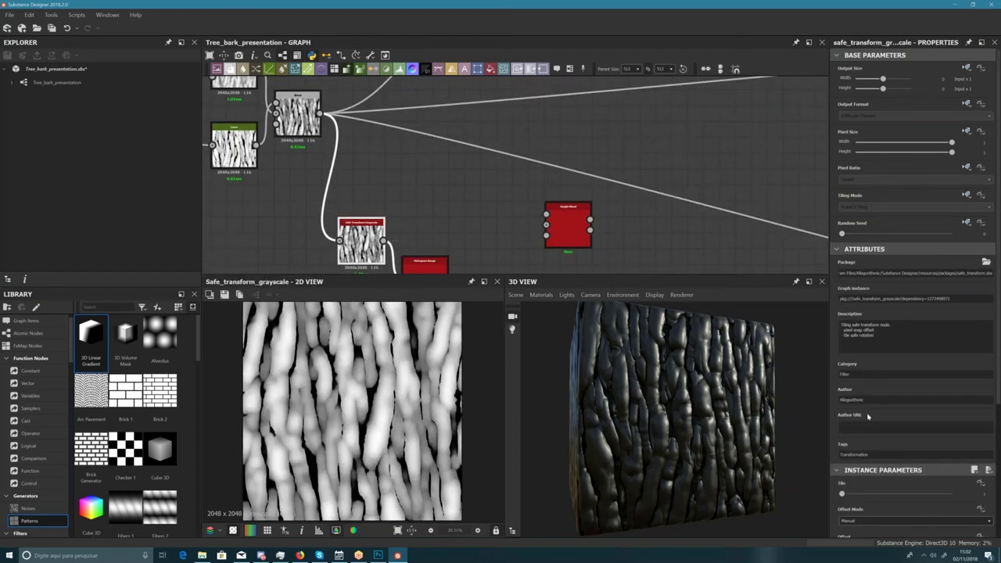
scroll(939, 474, "down", 2)
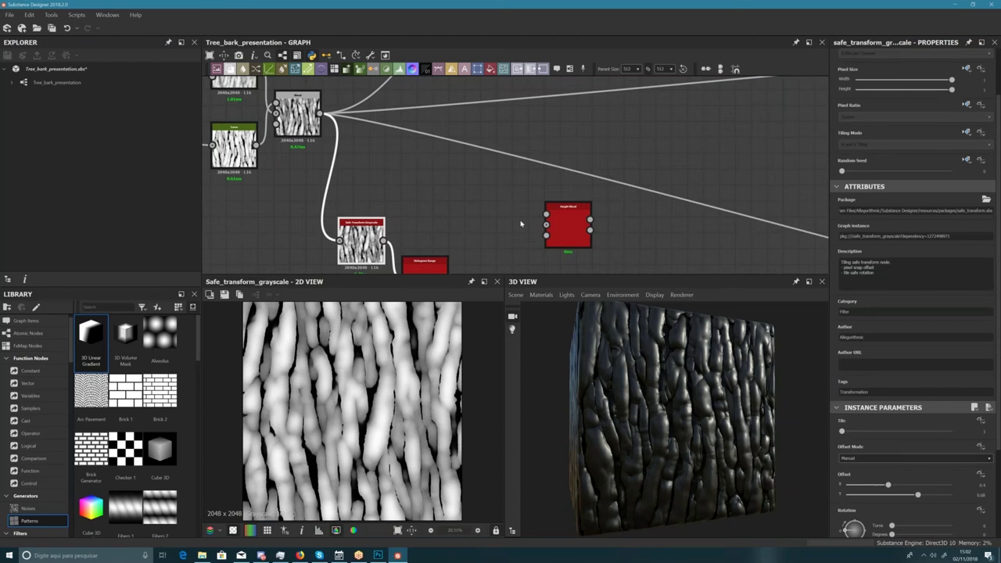
- Preview the Histogram Range, align it directly beside the Safe Transform Grayscale and bring the Height Blend node closer
middle_click_drag(470, 261, 451, 211)
scroll(451, 210, "down", 1)
left_click_drag(412, 227, 429, 185)
double_click(449, 207)
left_click_drag(531, 182, 491, 168)
middle_click_drag(502, 197, 581, 223)
left_click_drag(504, 218, 486, 216)
middle_click_drag(466, 187, 445, 201)
left_click_drag(454, 228, 460, 228)
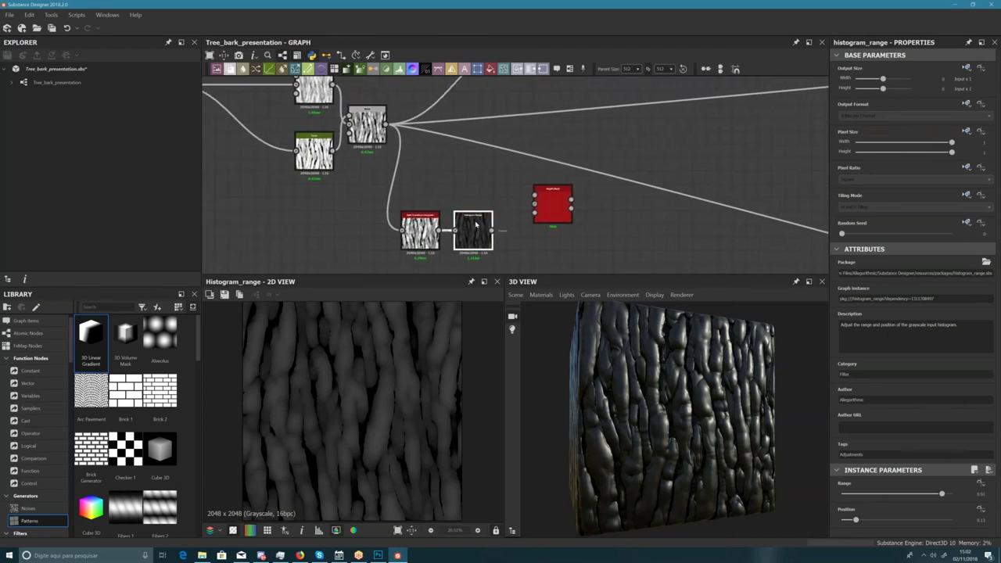
scroll(325, 412, "down", 2)
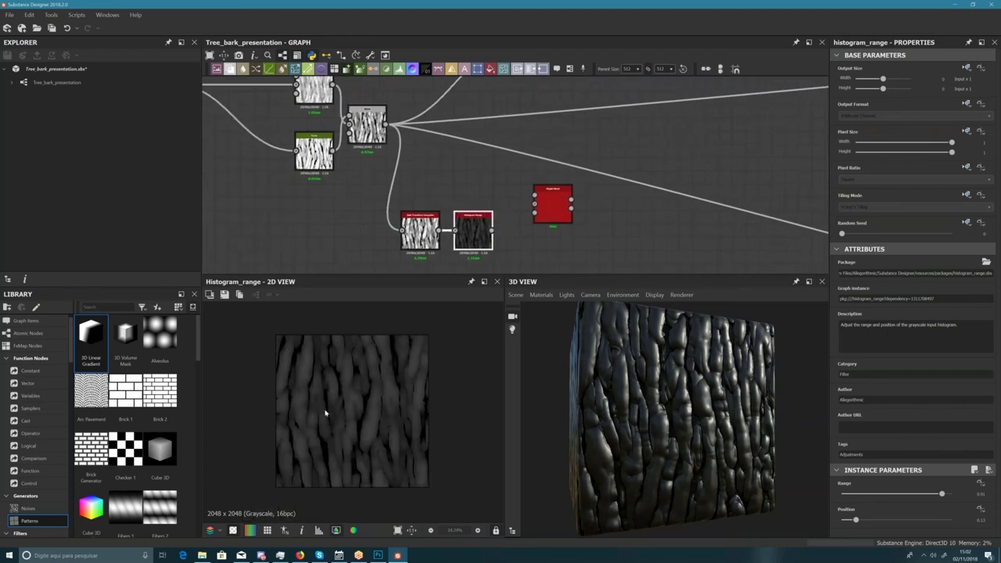
- Feed the Histogram Range into Height Blend's Height Bottom and the Blend output into its Height Top, and preview the result
scroll(357, 423, "up", 1)
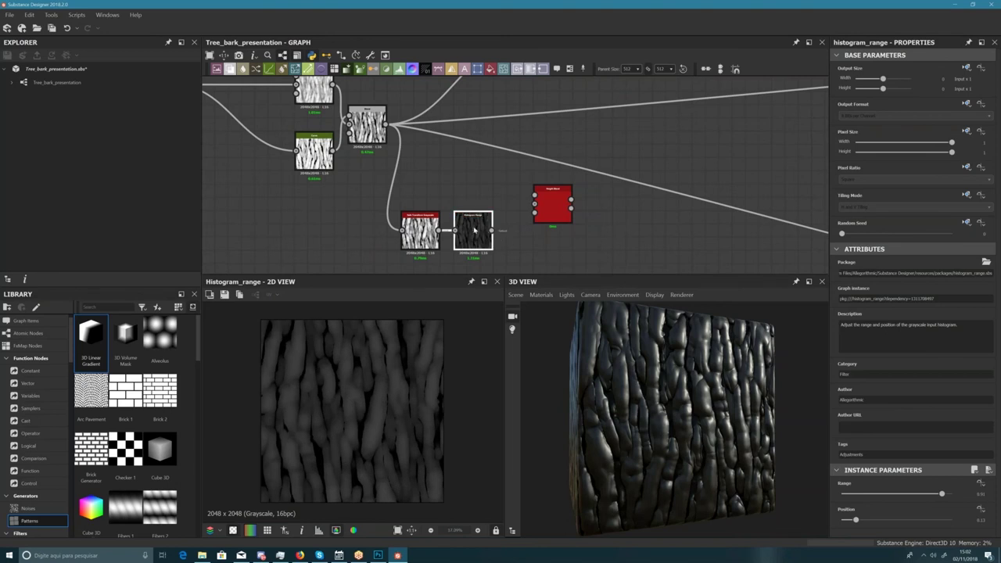
middle_click_drag(488, 226, 421, 221)
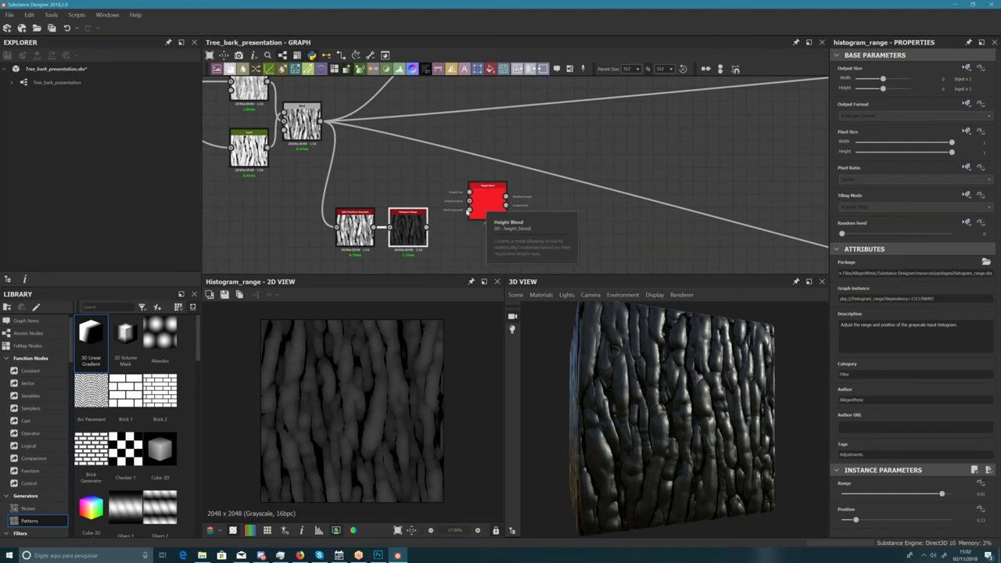
scroll(449, 204, "up", 2)
scroll(397, 198, "up", 1)
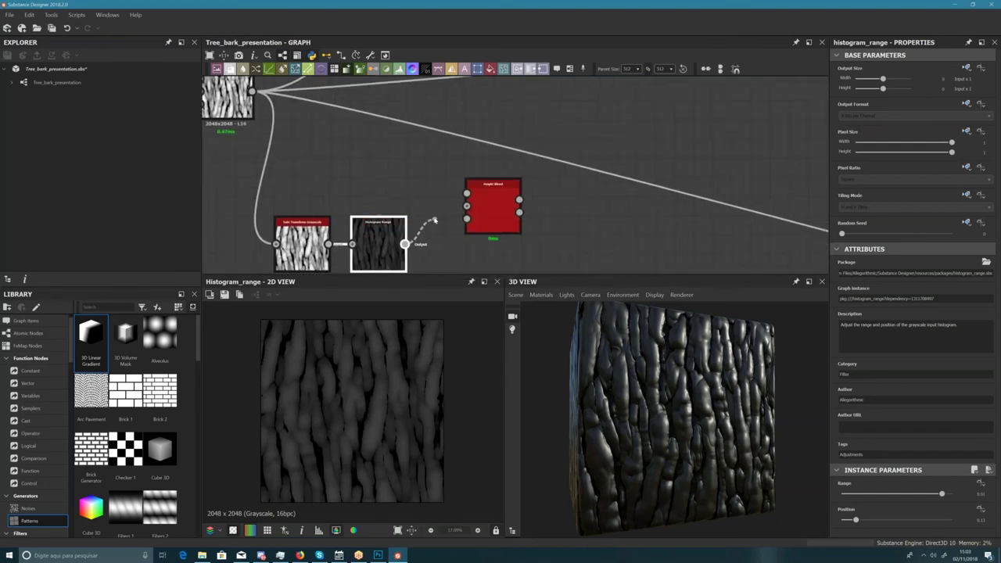
left_click_drag(404, 244, 466, 206)
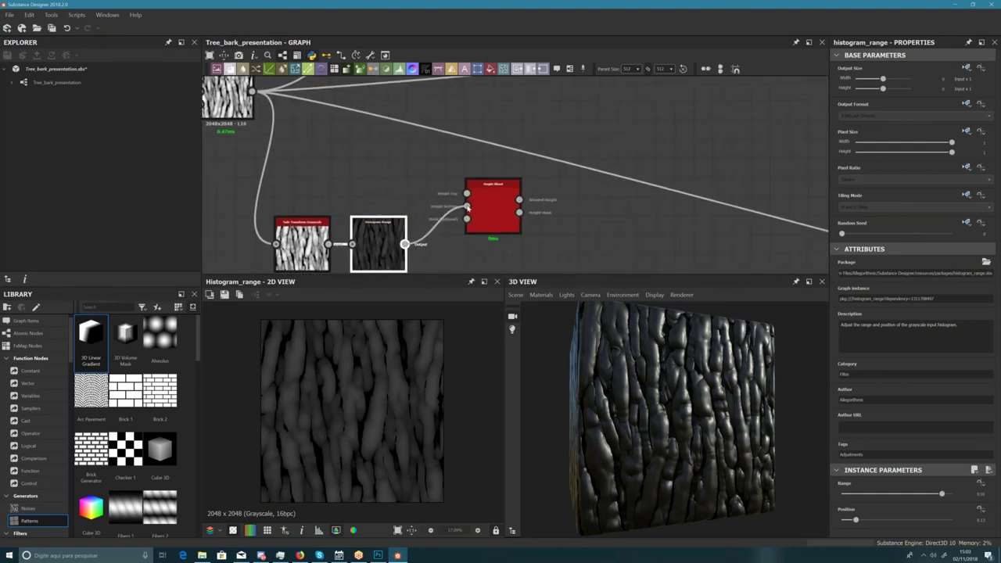
middle_click_drag(378, 166, 406, 177)
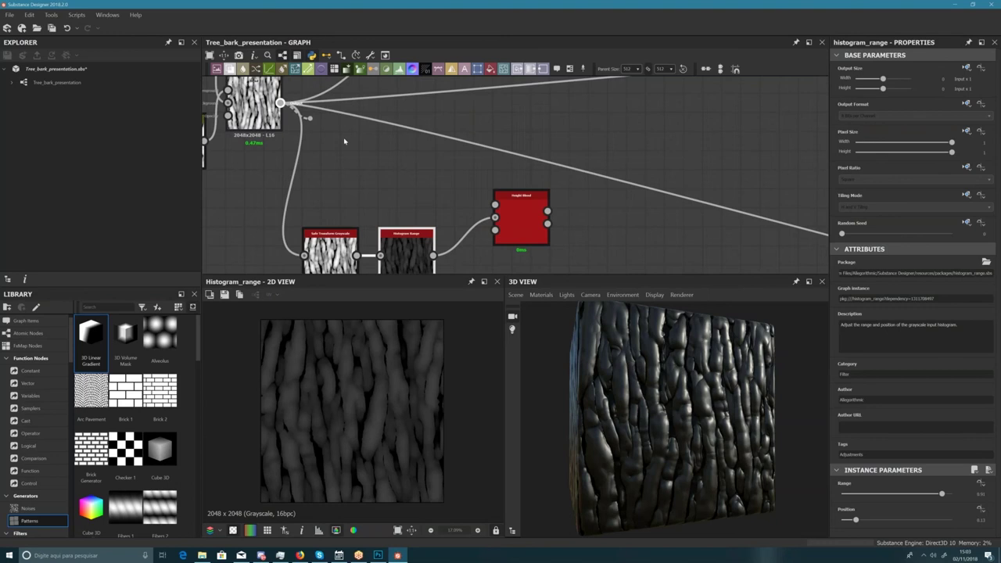
left_click_drag(344, 141, 494, 205)
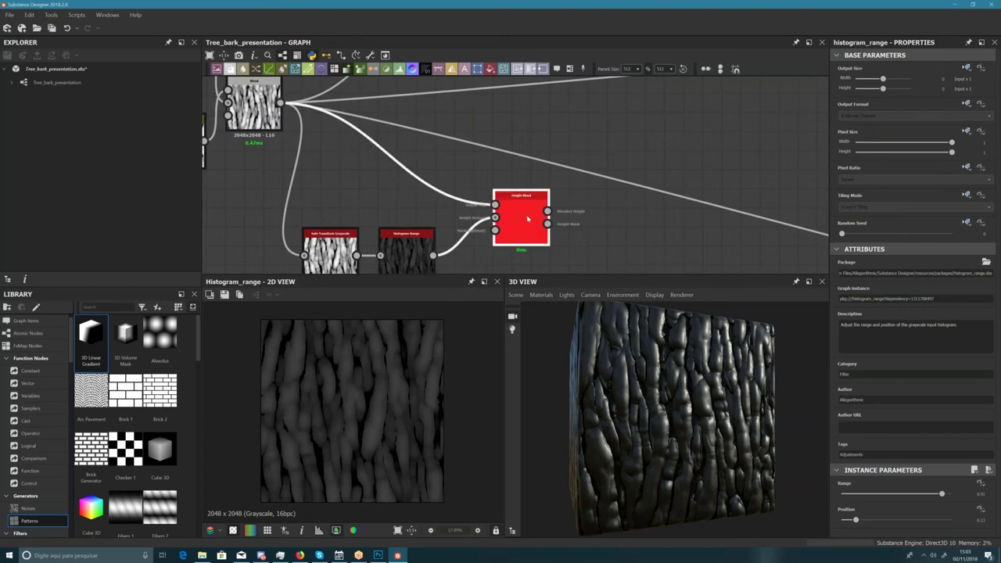
double_click(528, 219)
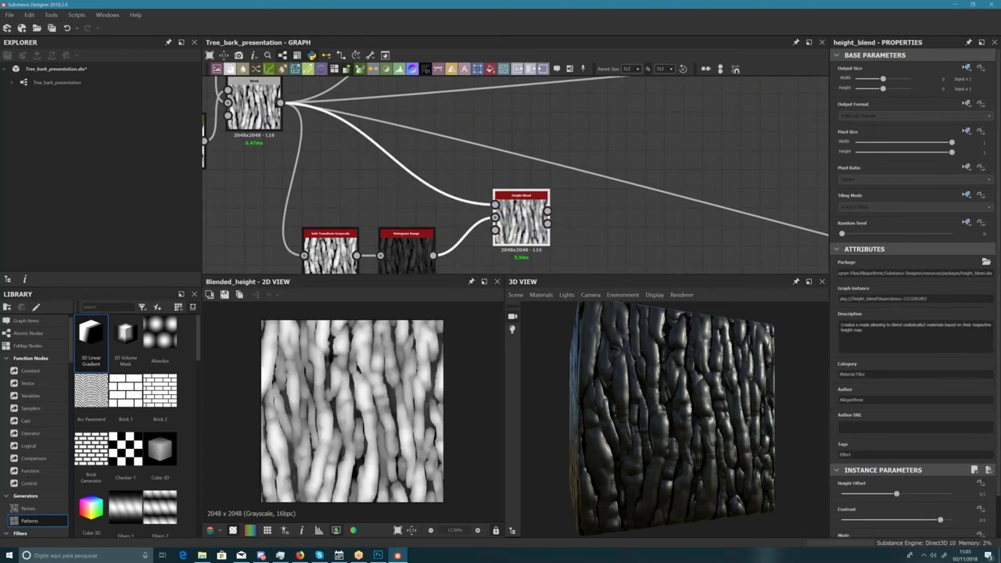
- Transfer the Blend node's outgoing Normal and output connections to the blended height output of Height Blend, and inspect the 3D preview
middle_click_drag(553, 177, 538, 208)
scroll(402, 126, "down", 2)
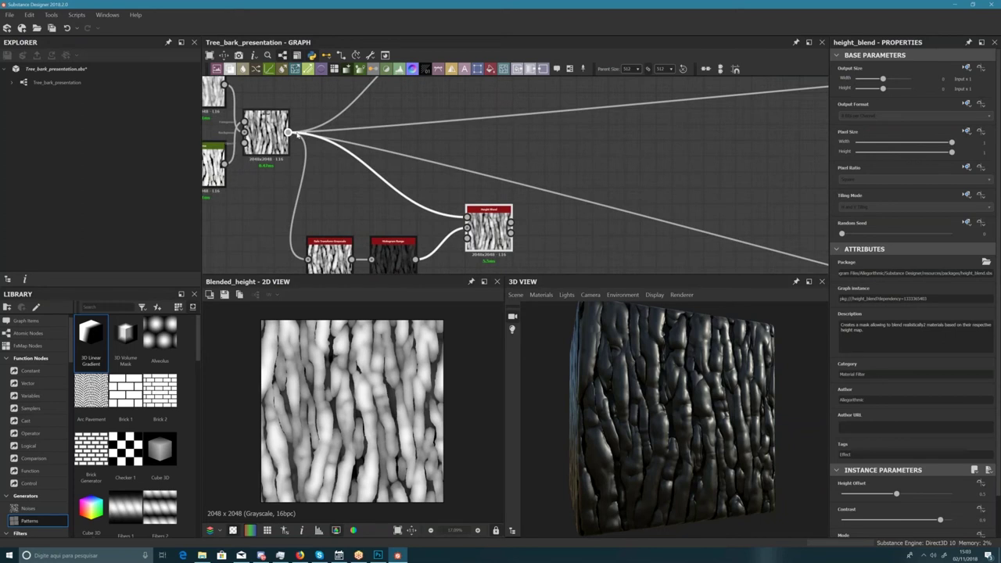
left_click_drag(288, 132, 511, 222, "shift")
left_click_drag(725, 444, 704, 431)
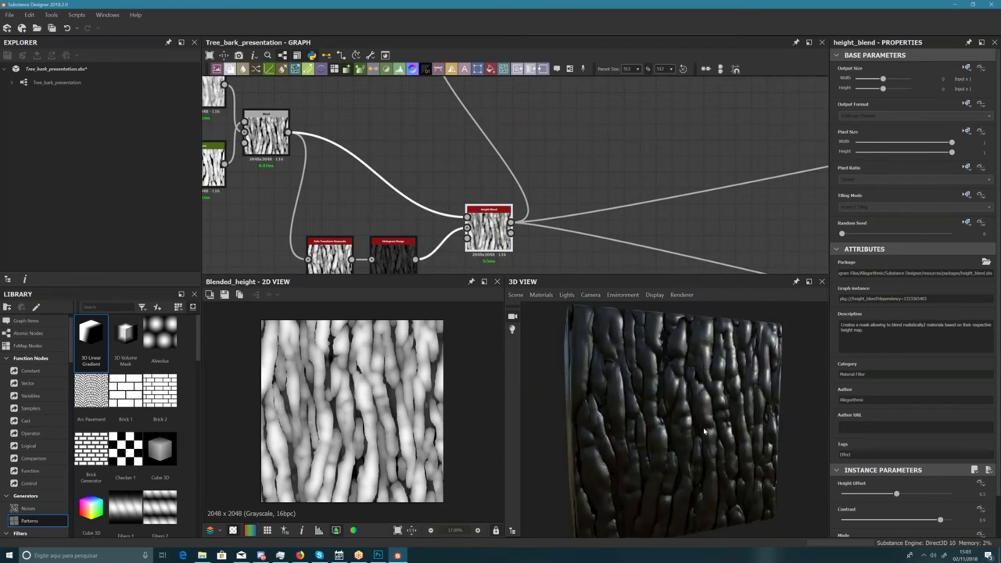
- Reposition the Normal node above and beyond Height Blend, and preview its normal map
scroll(703, 431, "up", 1)
scroll(487, 190, "down", 3)
middle_click_drag(486, 186, 473, 213)
left_click_drag(466, 136, 564, 175)
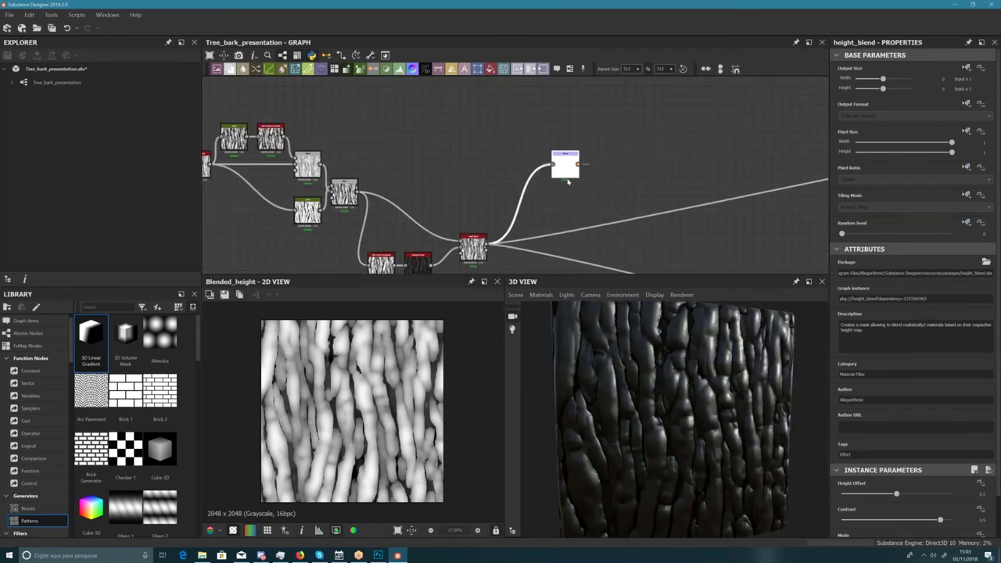
middle_click_drag(565, 175, 513, 149)
double_click(513, 141)
scroll(511, 148, "up", 2)
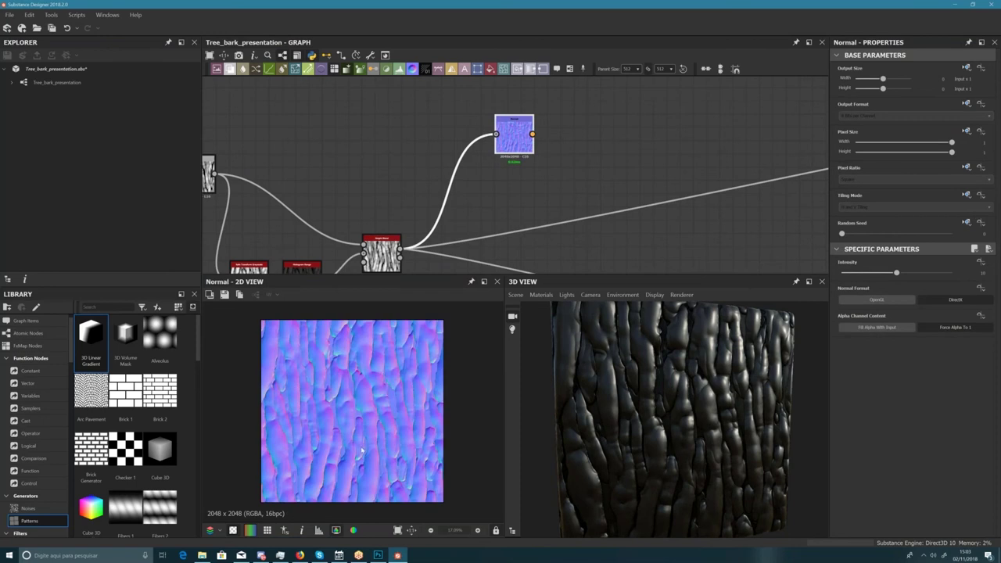
scroll(362, 450, "up", 2)
- Set the Height Blend node's Height Offset to 0.17, checking the bark in the 3D preview
double_click(381, 252)
middle_click_drag(381, 199, 440, 152)
scroll(897, 485, "down", 1)
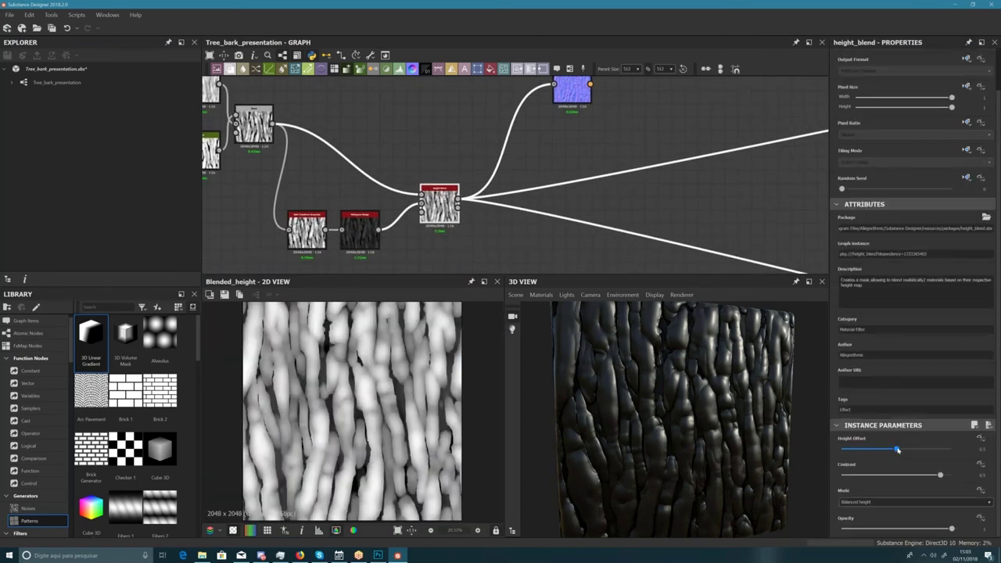
left_click_drag(896, 450, 856, 451)
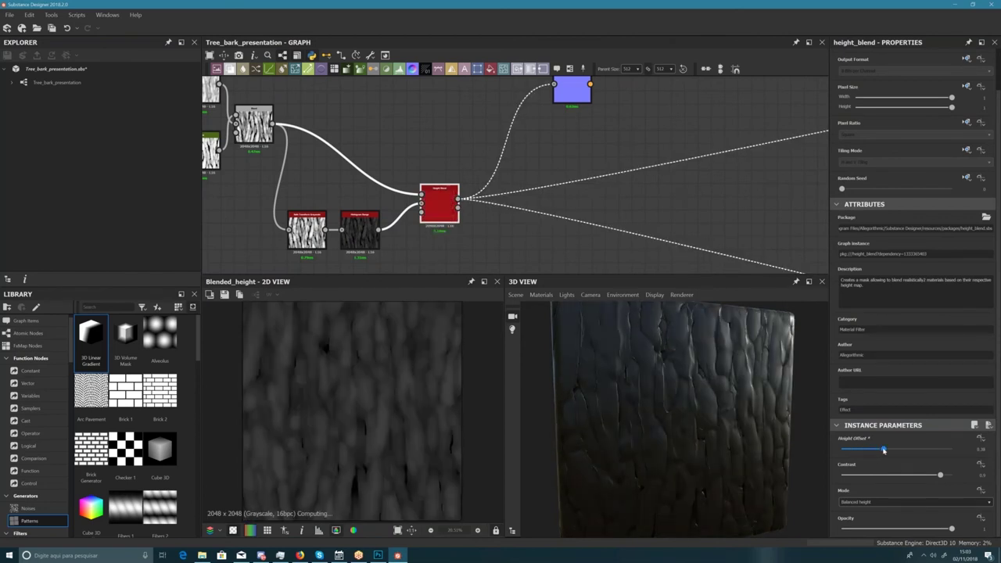
left_click_drag(857, 449, 864, 449)
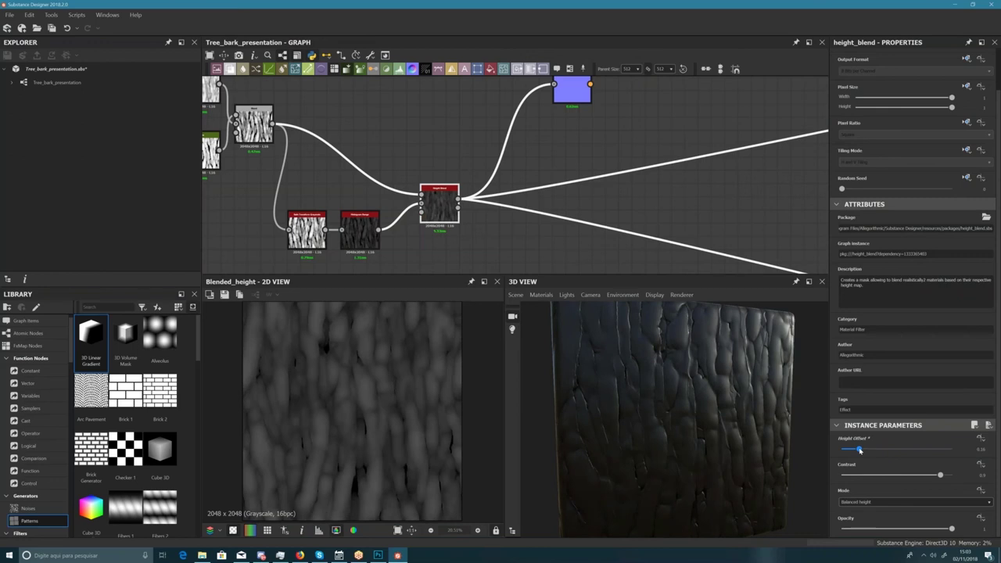
left_click_drag(677, 412, 705, 420)
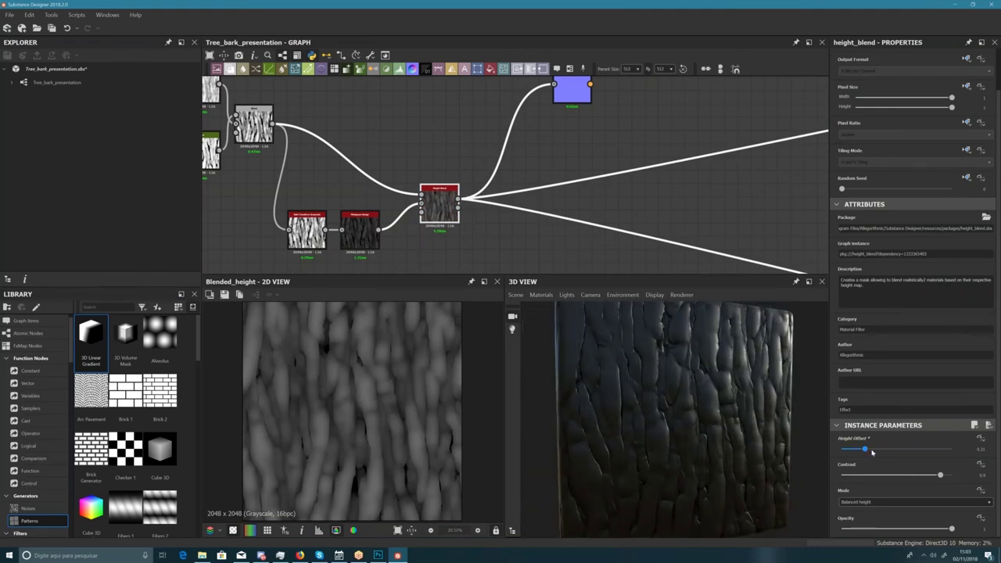
mouse_move(871, 452)
left_mouse_down()
mouse_move(881, 451)
mouse_move(860, 454)
left_mouse_up()
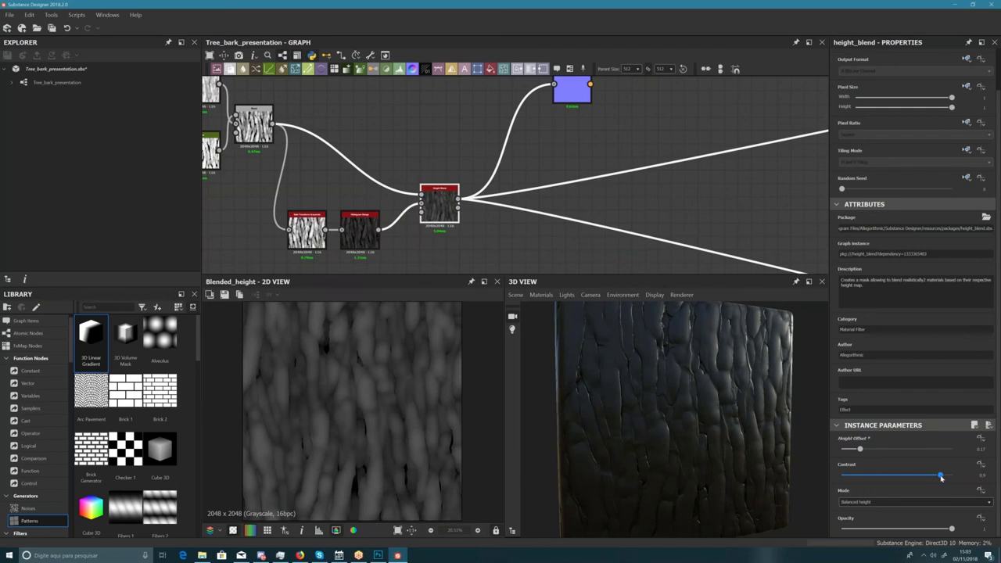
- Try adjusting the Contrast of the Height Blend node
left_click_drag(941, 477, 940, 478)
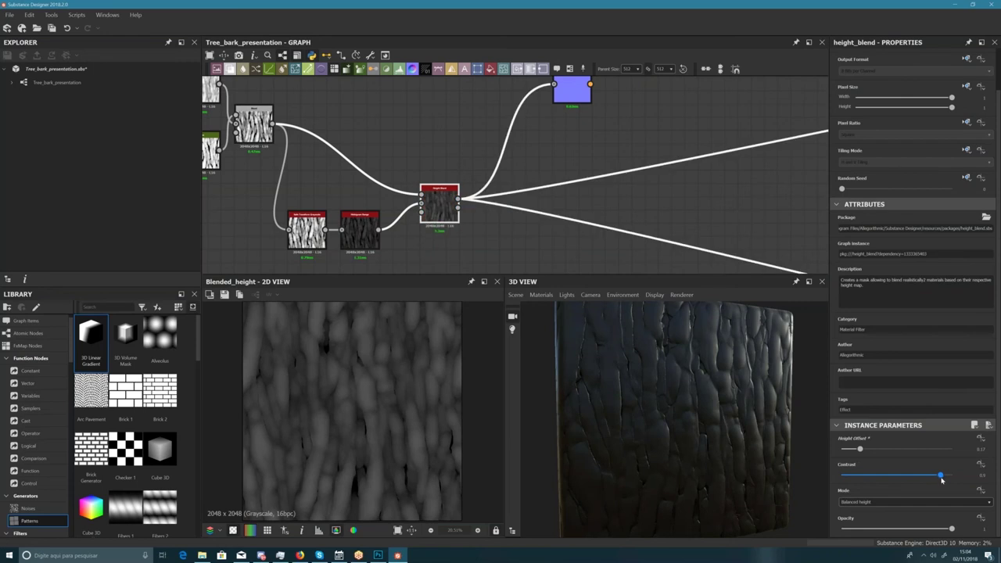
double_click(983, 475)
type("0.8")
key("Return")
left_click(531, 228)
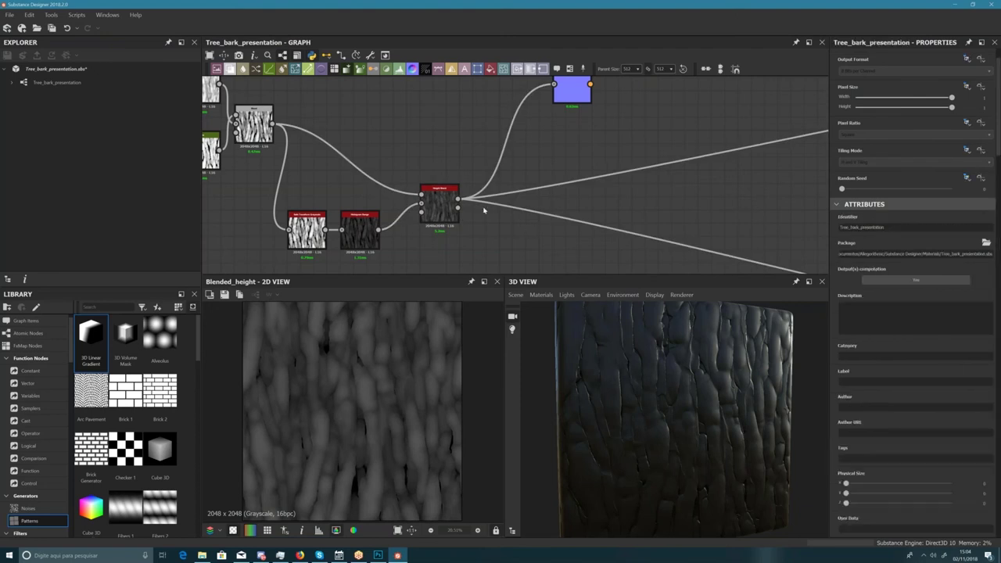
- Move the Height Blend node slightly higher in the graph, closer to the Histogram Range node
middle_click_drag(439, 207, 458, 206)
left_click_drag(458, 206, 445, 193)
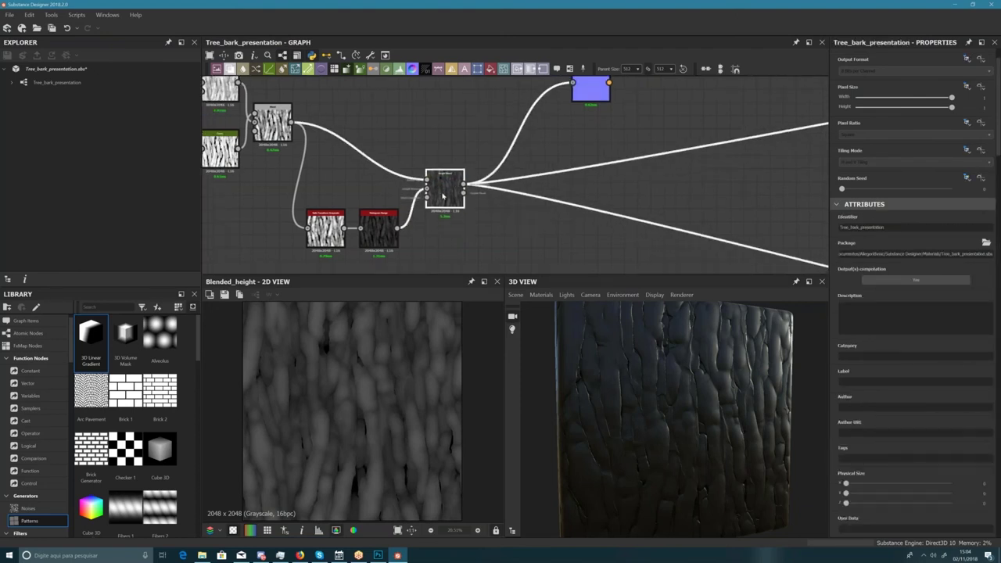
left_click(449, 134)
- Preview the Histogram Range node, and set Height Blend's Height Offset to 0.25
scroll(438, 145, "down", 3)
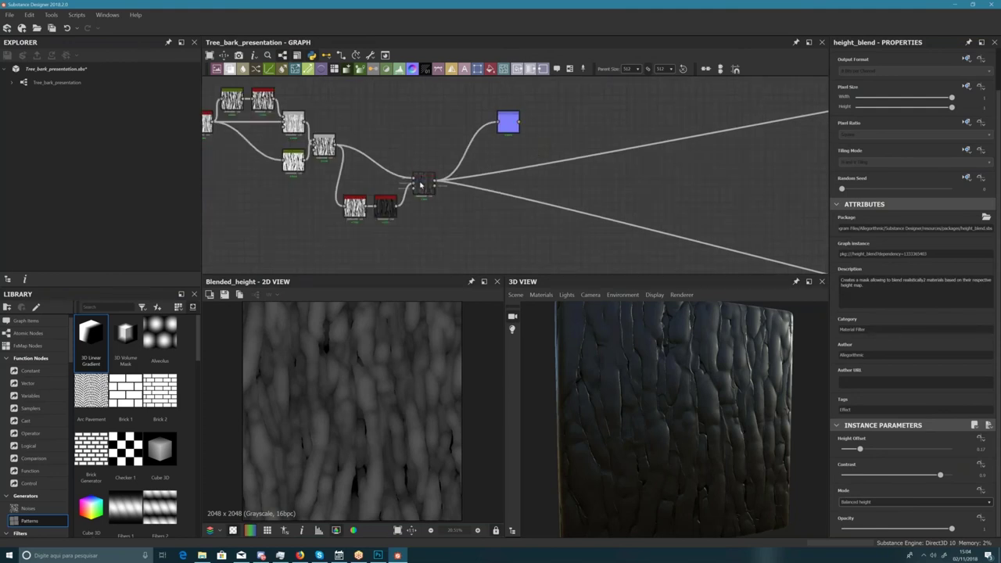
scroll(460, 185, "up", 3)
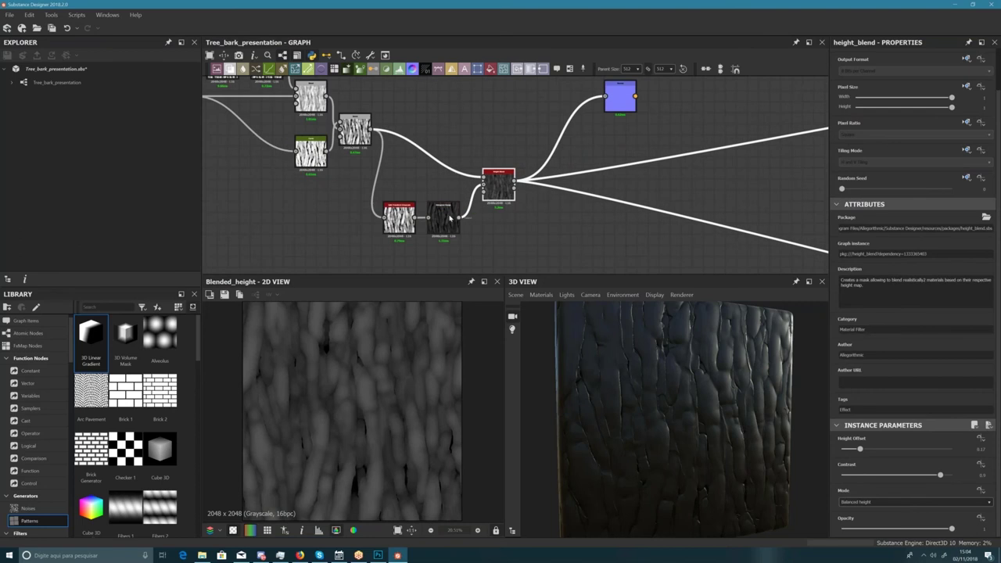
double_click(449, 218)
double_click(490, 196)
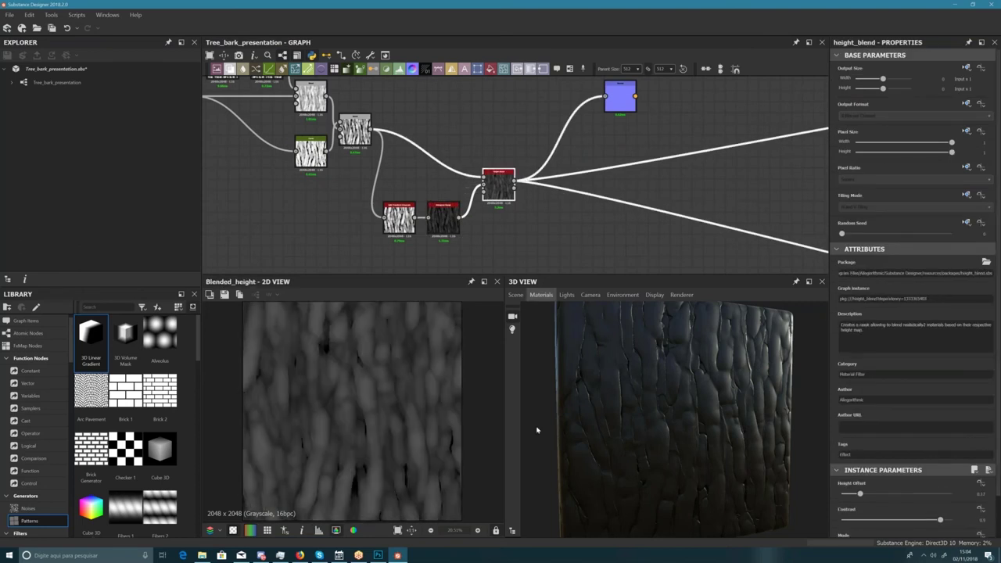
mouse_move(859, 494)
left_mouse_down()
mouse_move(850, 495)
mouse_move(870, 499)
left_mouse_up()
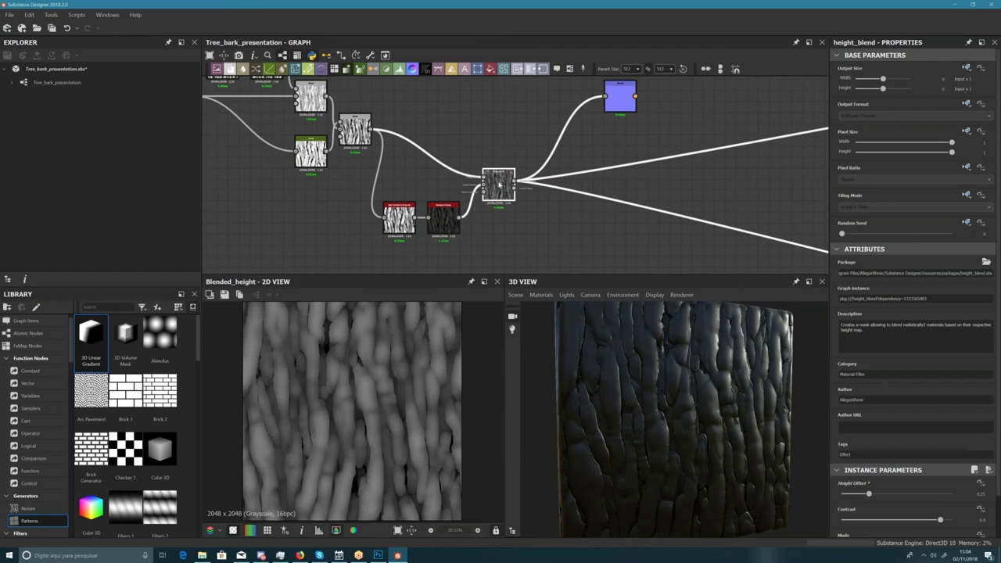
- Add an Auto Levels node and place it beside the Height Blend node
middle_click_drag(478, 145, 431, 147)
left_click(467, 124)
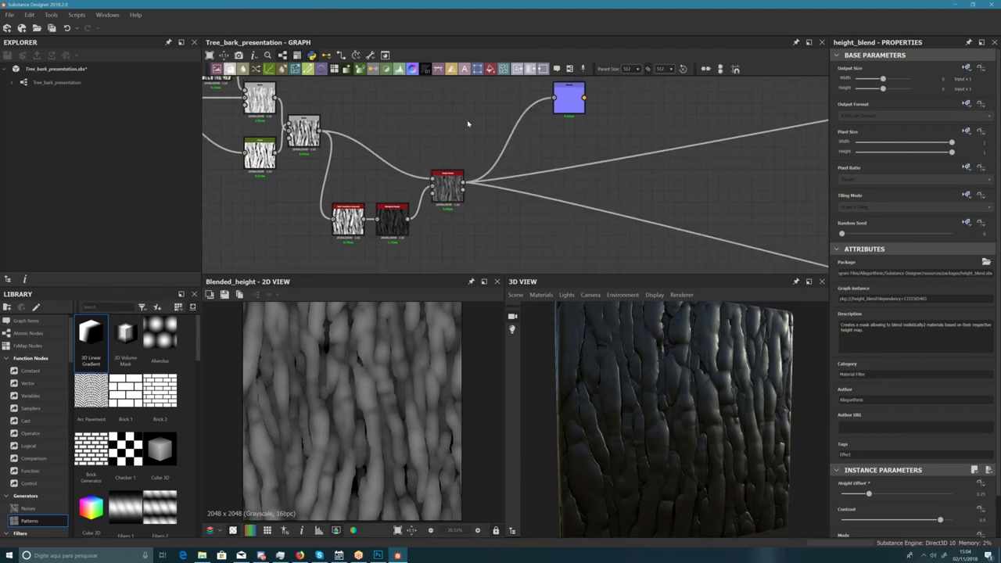
left_click(467, 124)
key("space")
type("au")
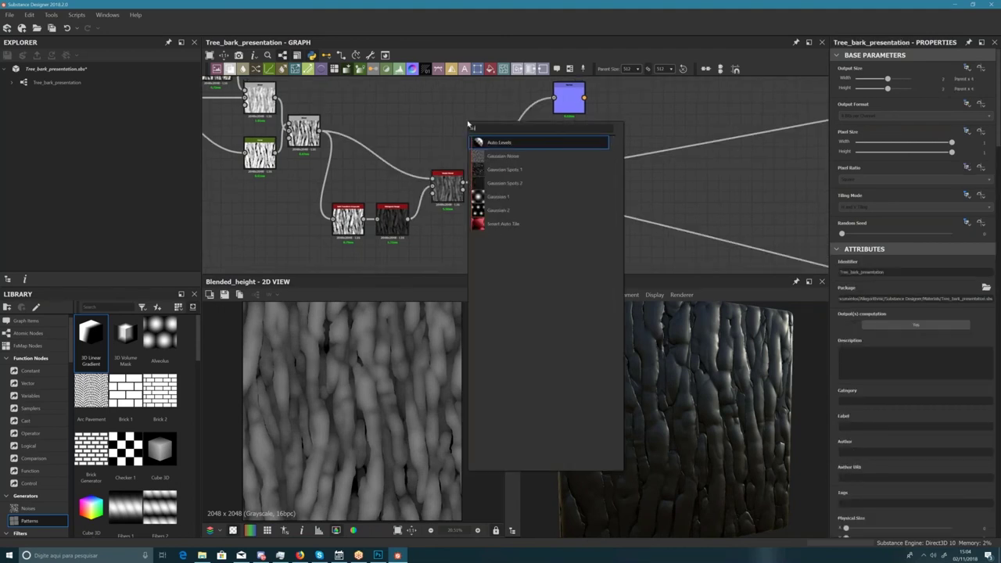
left_click(503, 143)
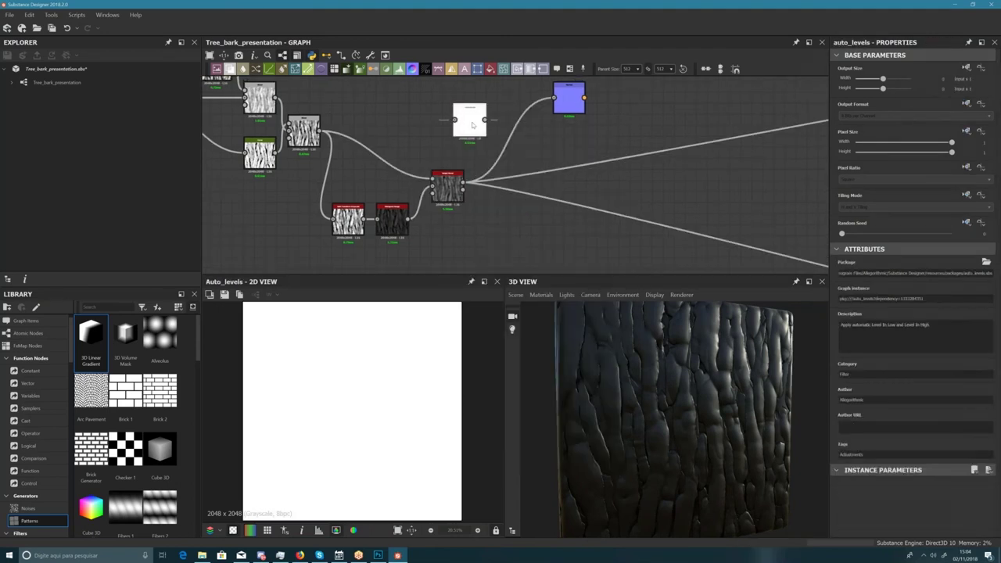
left_click_drag(470, 129, 525, 222)
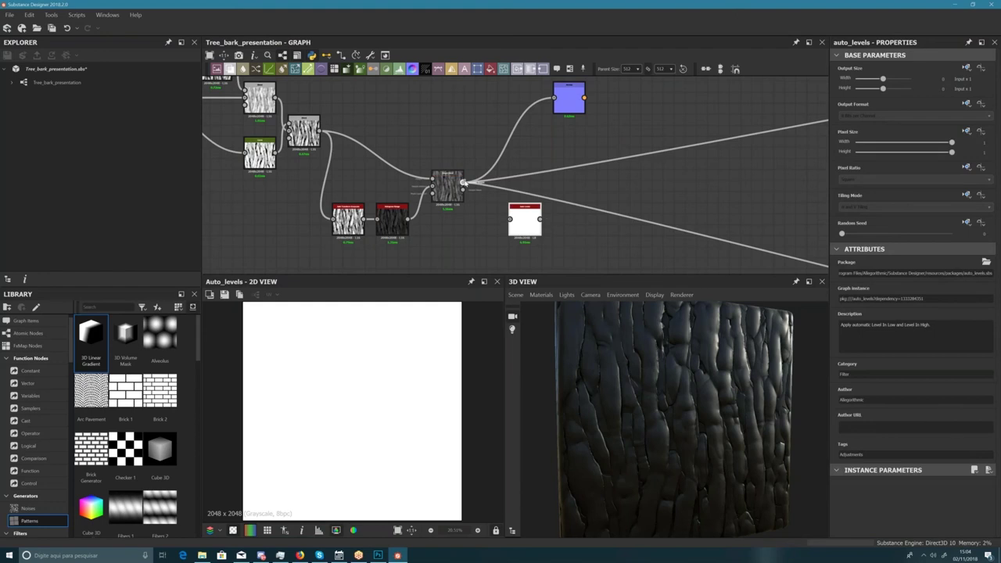
- Connect Height Blend's blended height output to the Auto Levels node, and compare the two nodes' previews
scroll(464, 183, "up", 2)
left_click_drag(464, 183, 589, 156)
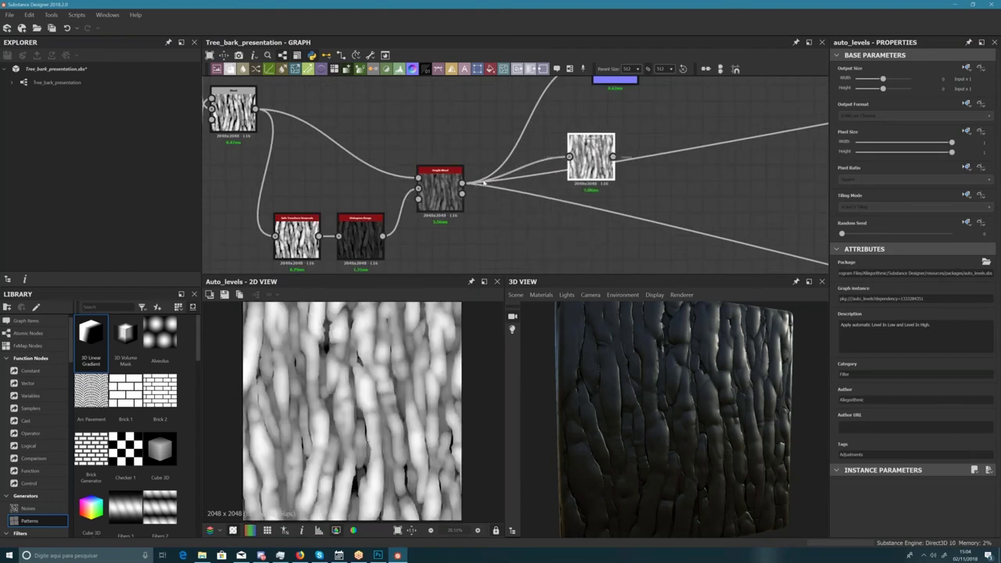
double_click(442, 189)
double_click(591, 163)
middle_click_drag(591, 163, 565, 193)
left_click_drag(566, 192, 558, 161)
left_click(439, 211)
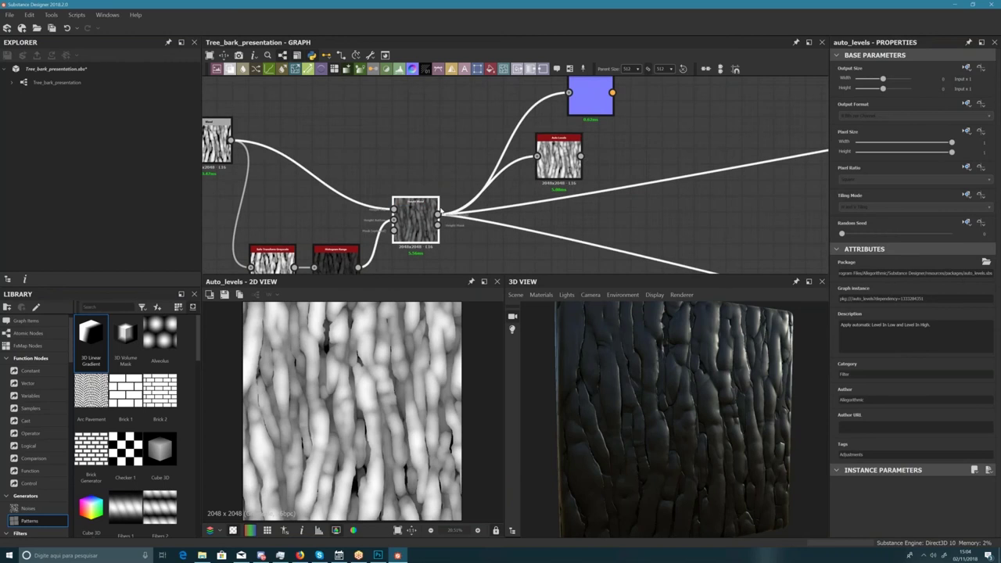
double_click(566, 170)
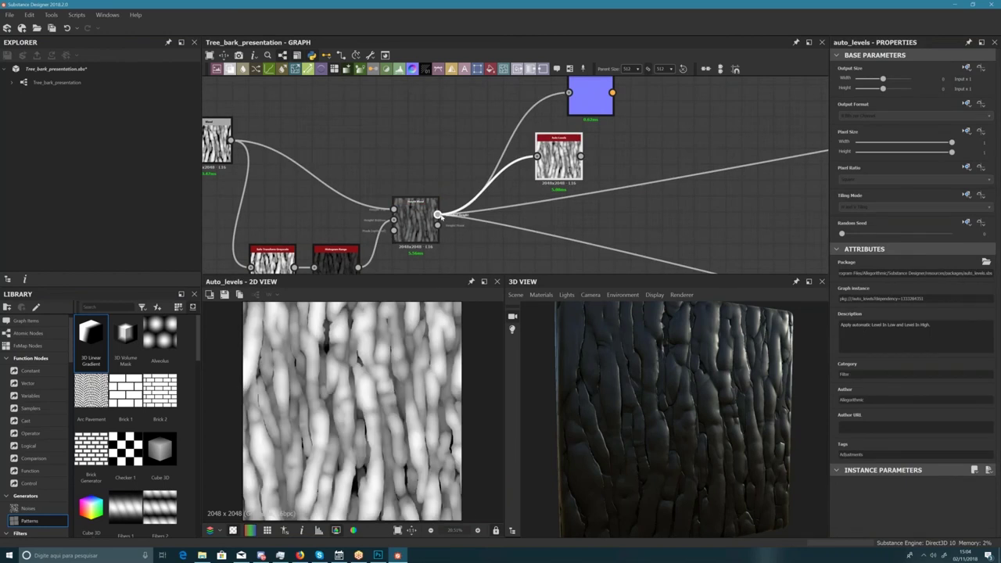
- Transfer Height Blend's remaining outgoing connections to the Auto Levels output, and move the Normal node farther from it
mouse_move(438, 215)
left_mouse_down("shift")
mouse_move(469, 212)
mouse_move(580, 155)
mouse_move(473, 186)
mouse_move(439, 215)
left_mouse_up("shift")
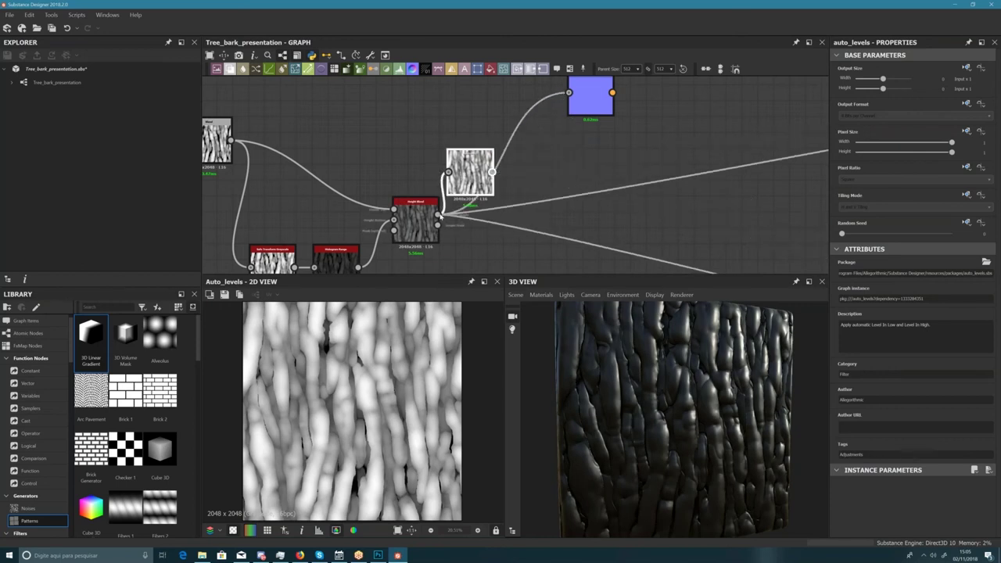
mouse_move(484, 180)
left_mouse_down("shift")
mouse_move(490, 174)
mouse_move(478, 173)
mouse_move(494, 174)
left_mouse_up("shift")
middle_click_drag(536, 127, 464, 179)
scroll(463, 178, "down", 3)
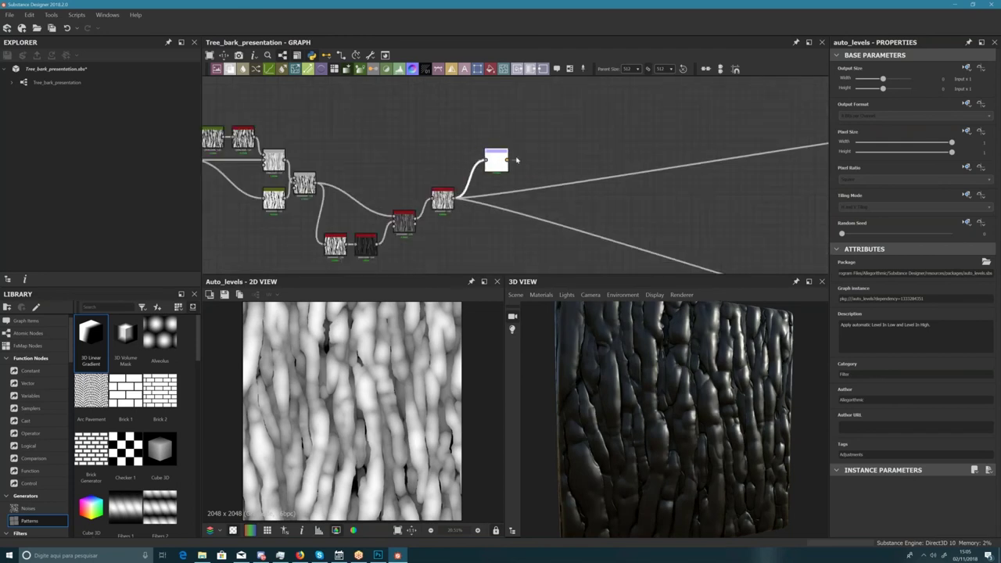
left_click_drag(491, 156, 542, 145)
scroll(425, 222, "up", 3)
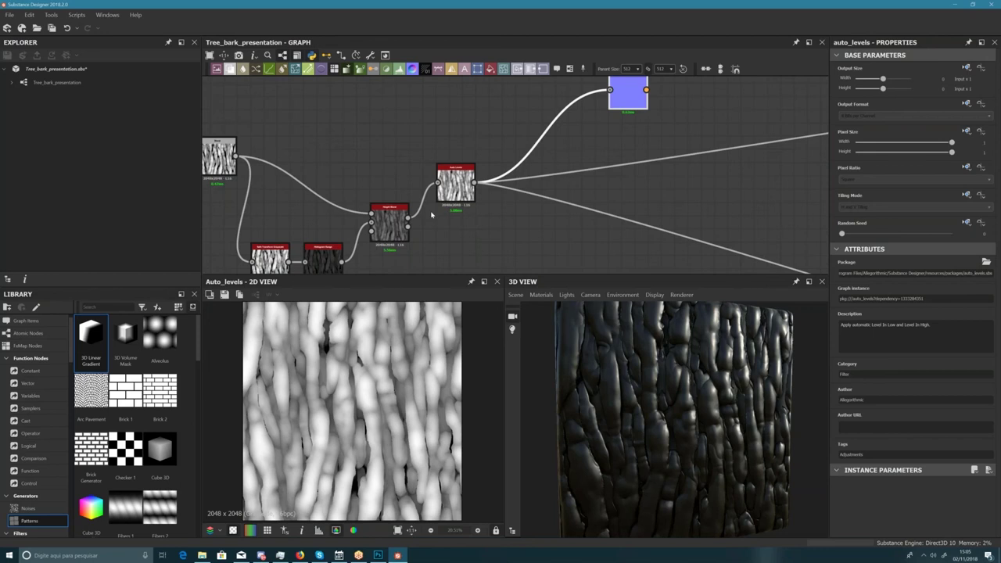
- Switch to Photoshop to examine the blurred black-and-white bark reference photo
left_click(378, 555)
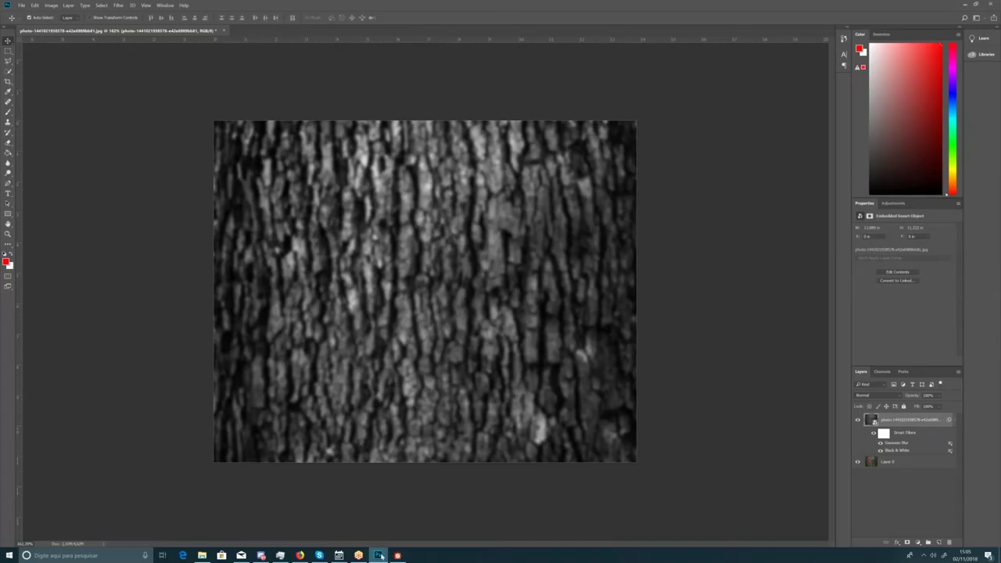
mouse_move(382, 555)
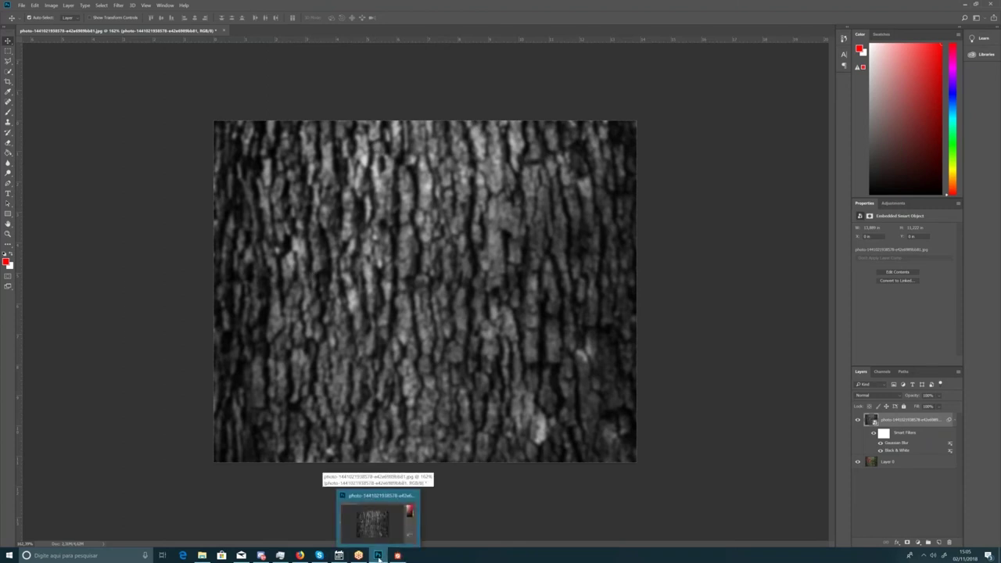
- Compare the blurred bark reference photo in Photoshop with the Auto Levels preview in Substance Designer
left_click(378, 556)
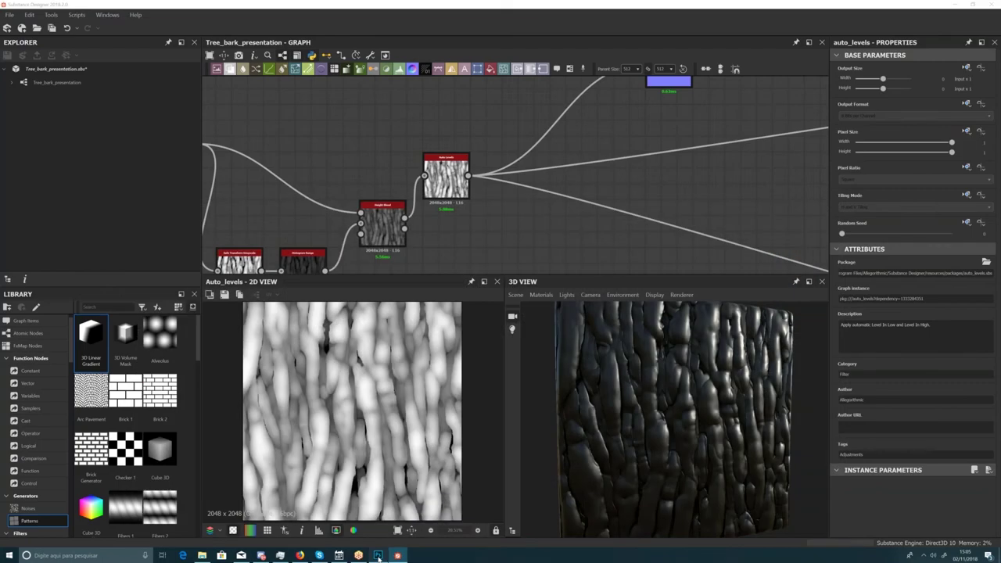
left_click(378, 557)
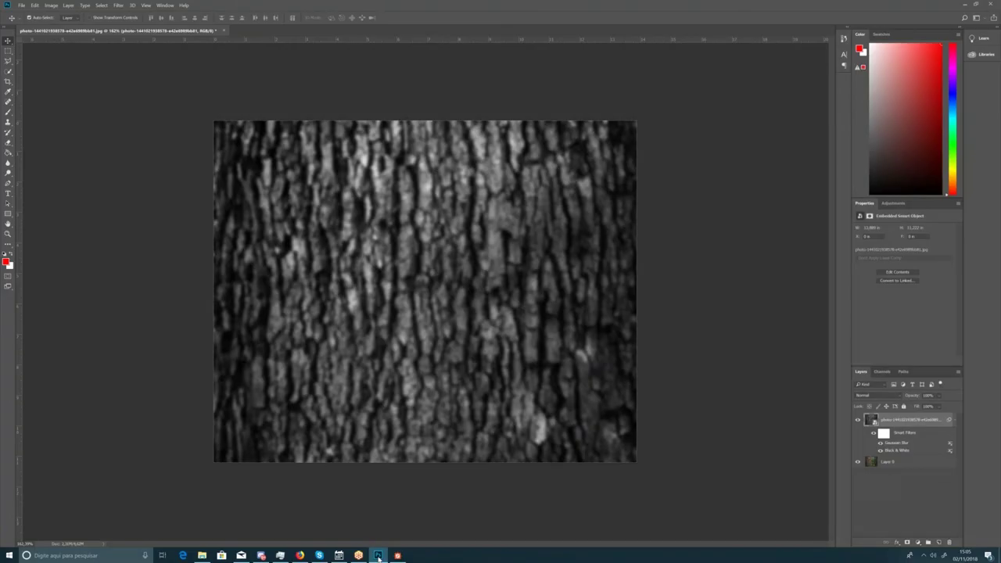
left_click(378, 557)
- Add a Warp node and place it in the empty graph area beyond the Auto Levels node, checking the Photoshop bark reference
scroll(455, 221, "down", 3)
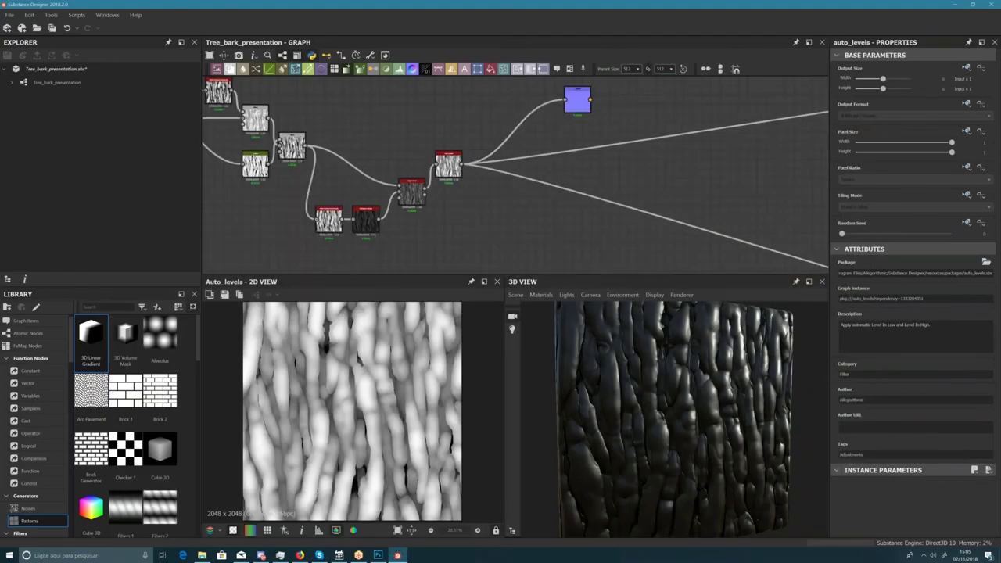
key("space")
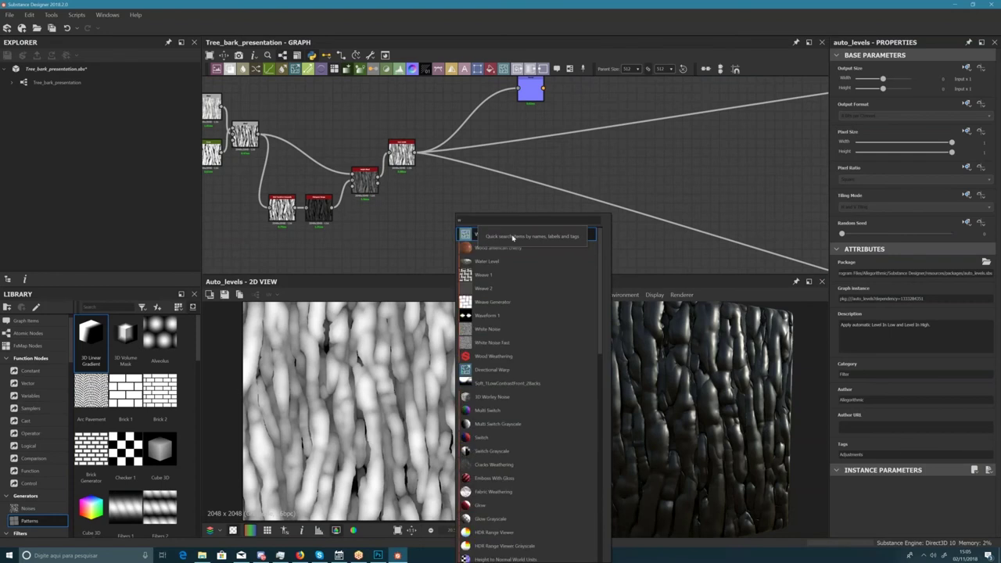
type("w")
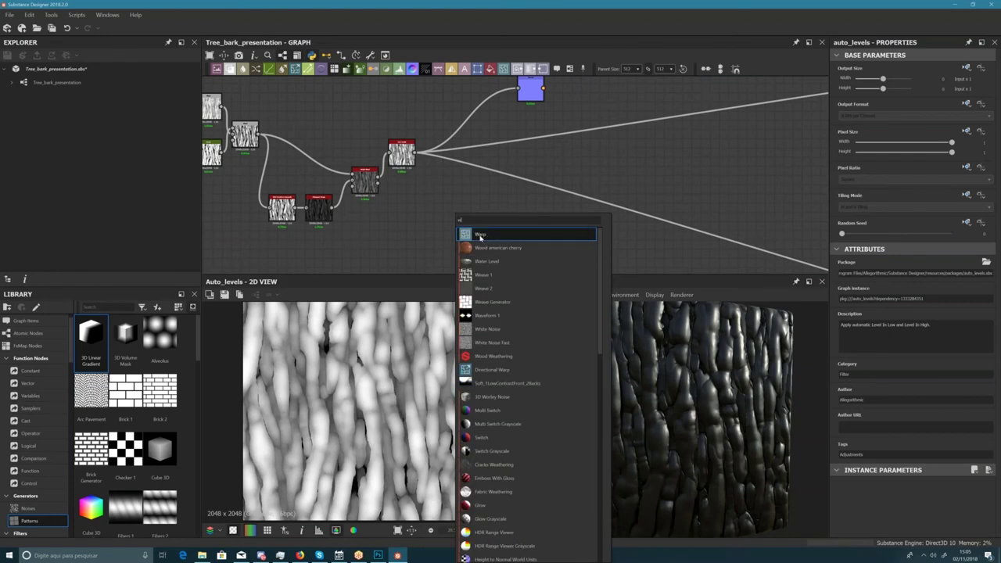
left_click(480, 235)
left_click_drag(458, 233, 477, 228)
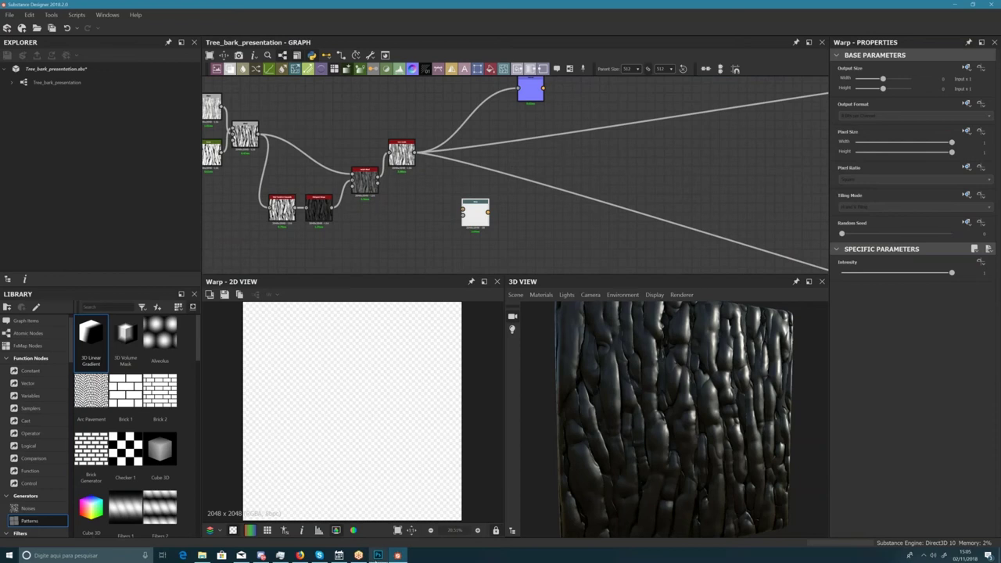
left_click(377, 555)
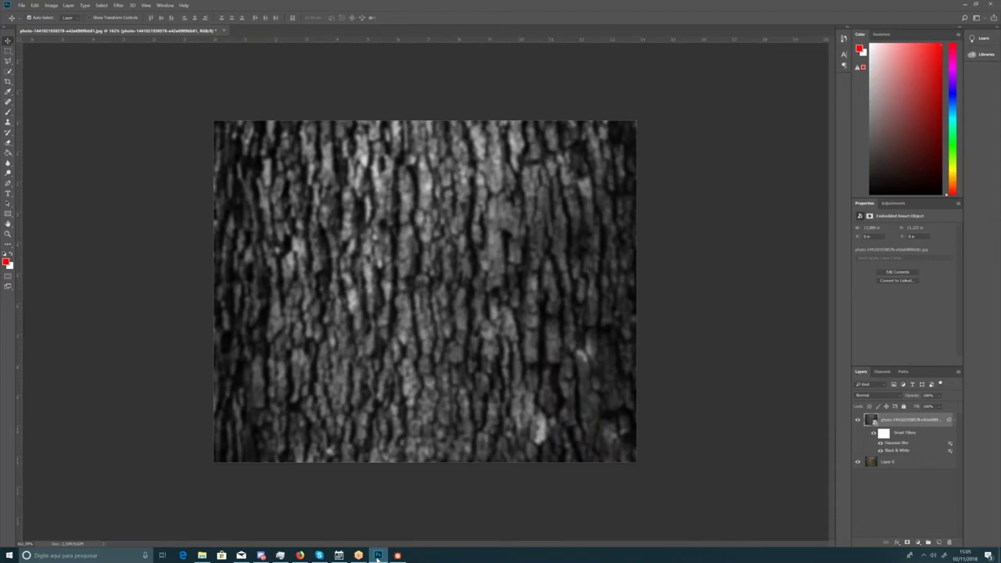
left_click(377, 556)
left_click_drag(480, 214, 494, 204)
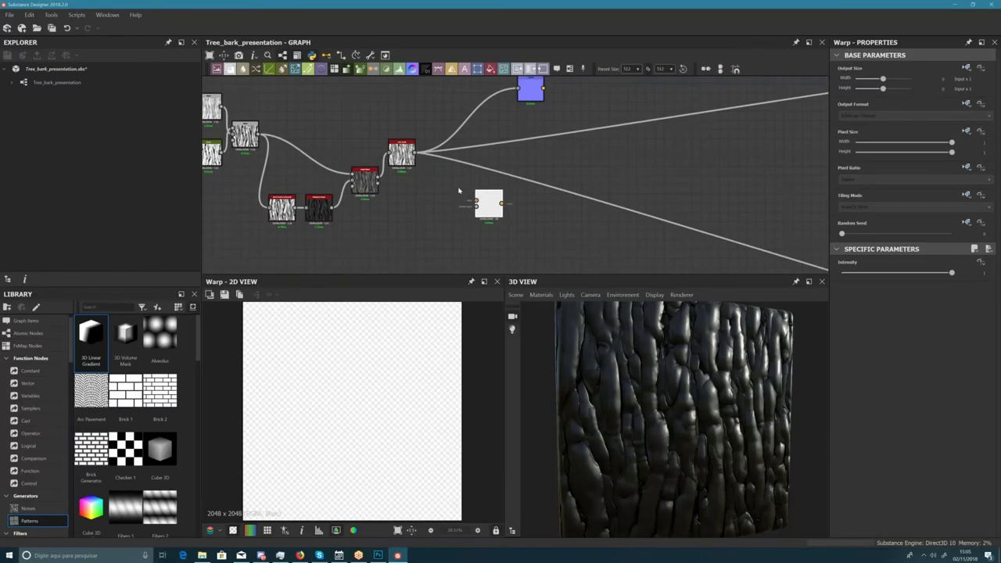
- Connect the Auto Levels output to the Warp node's Input and move the Warp node slightly farther away
scroll(442, 172, "up", 3)
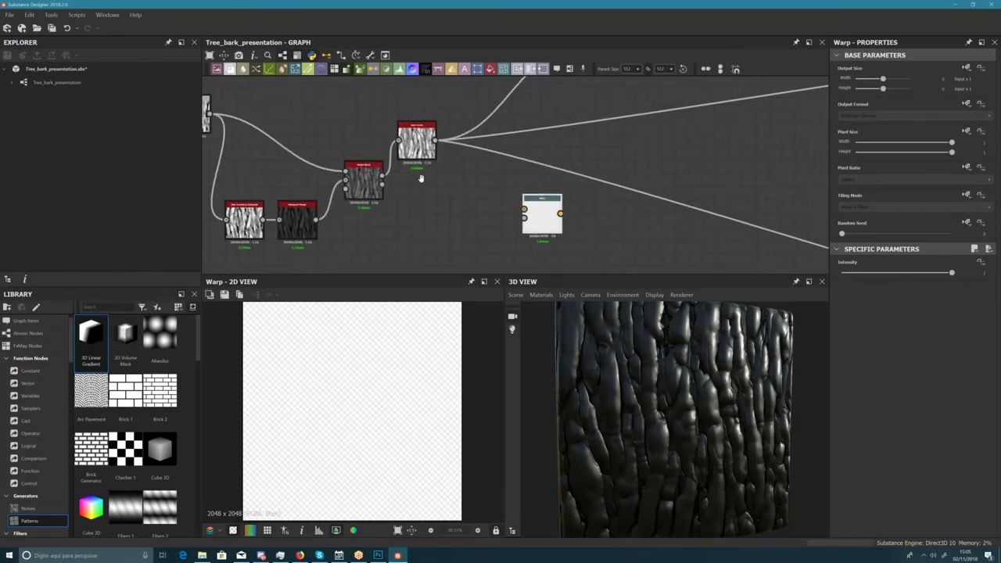
left_click_drag(452, 135, 531, 185)
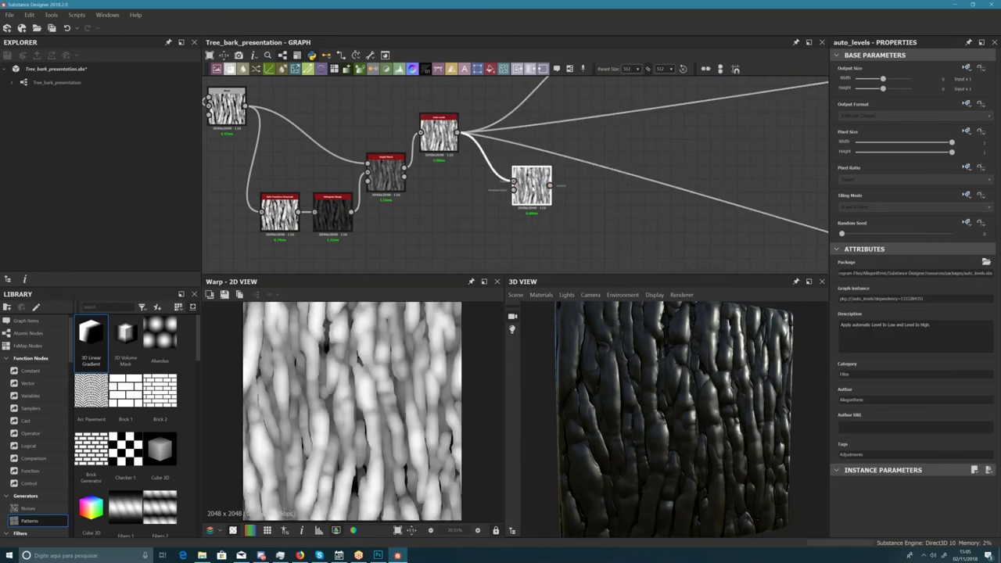
left_click(501, 178)
left_click(490, 165)
middle_click_drag(491, 165, 476, 173)
left_click_drag(499, 187, 518, 201)
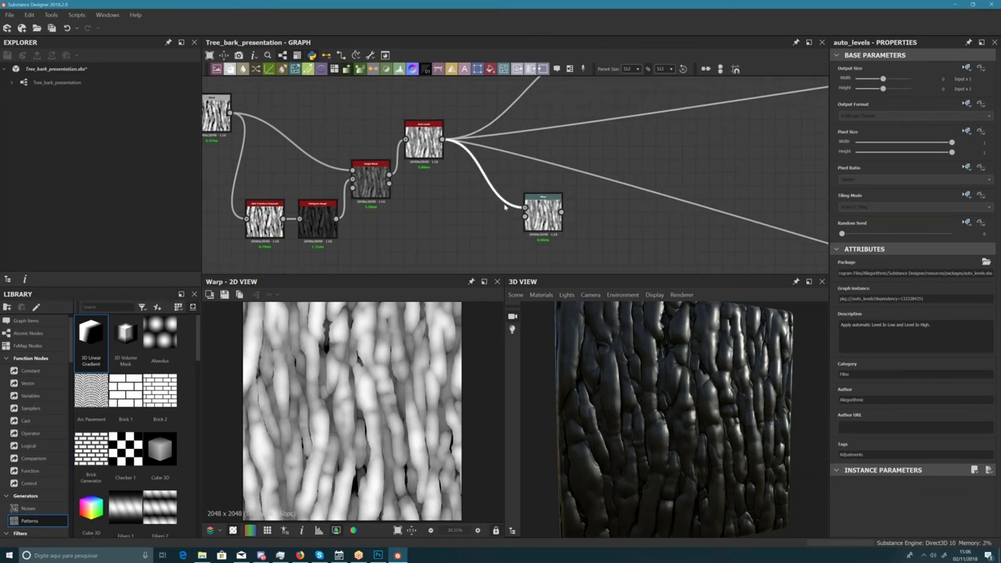
- Remove the connection from Auto Levels to Warp and examine the Warp node's Input and Gradient Input connectors
key("Delete")
scroll(532, 211, "up", 5)
middle_click_drag(505, 218, 504, 195)
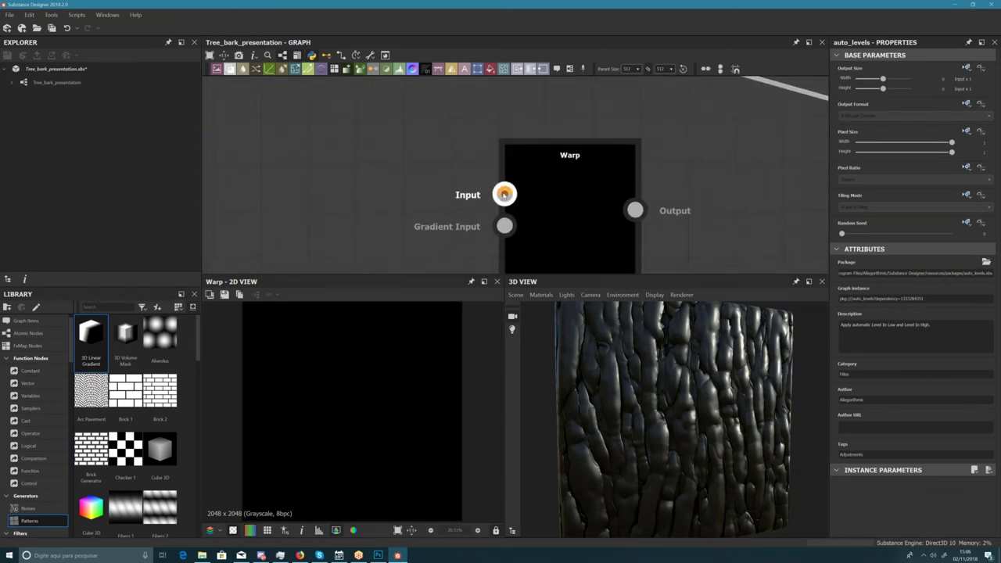
scroll(504, 194, "up", 2)
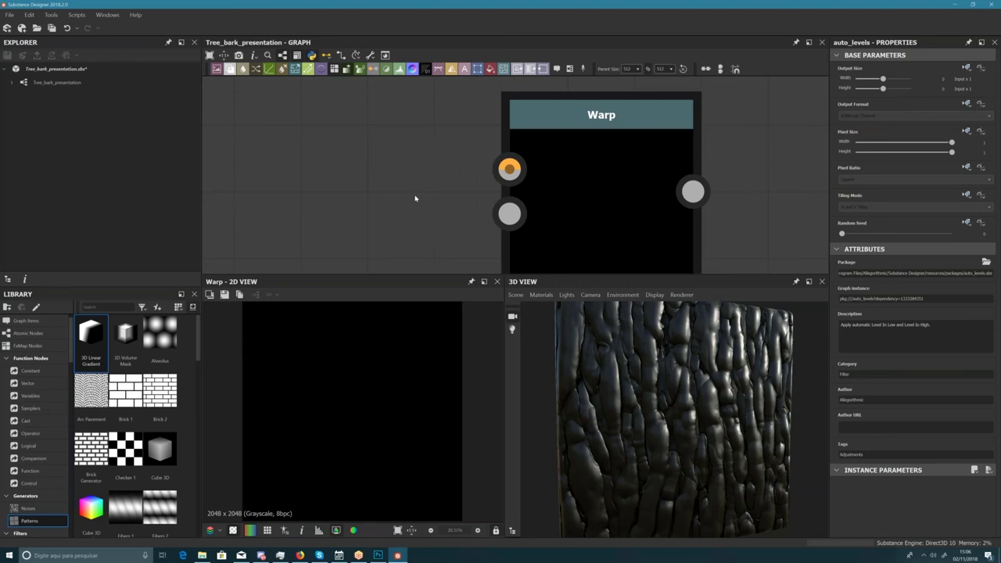
scroll(415, 198, "down", 3)
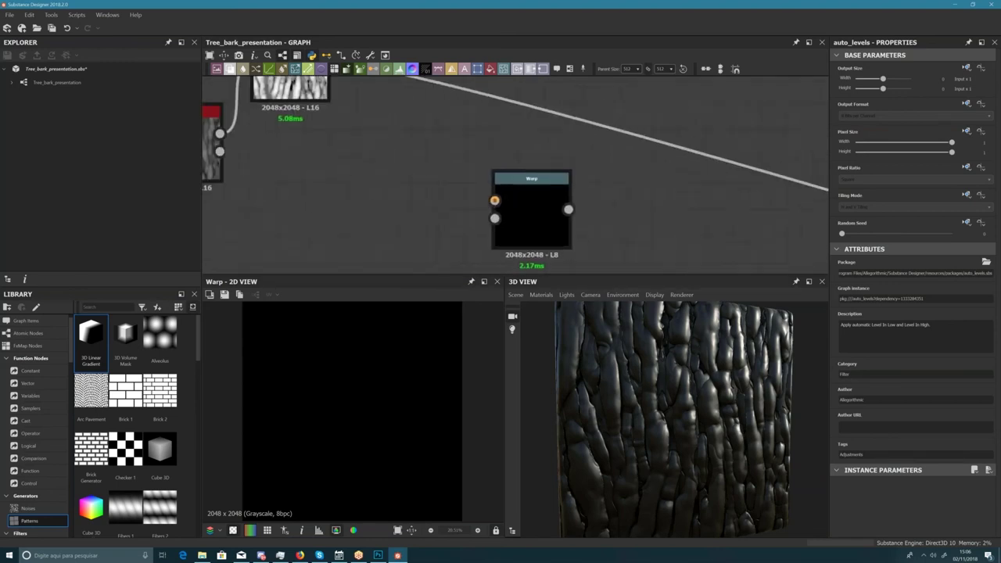
scroll(445, 192, "down", 3)
- Connect the Auto Levels output to the Warp node's main Input again and move the Warp node farther along the graph
left_click_drag(389, 127, 524, 228)
scroll(438, 237, "up", 3)
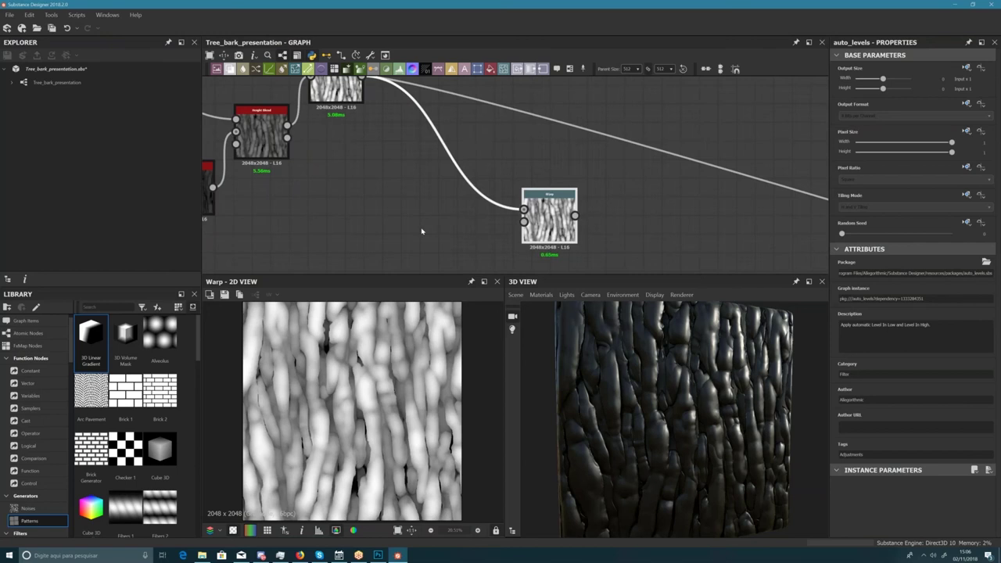
middle_click_drag(421, 232, 491, 224)
scroll(446, 223, "down", 3)
left_click_drag(556, 218, 579, 220)
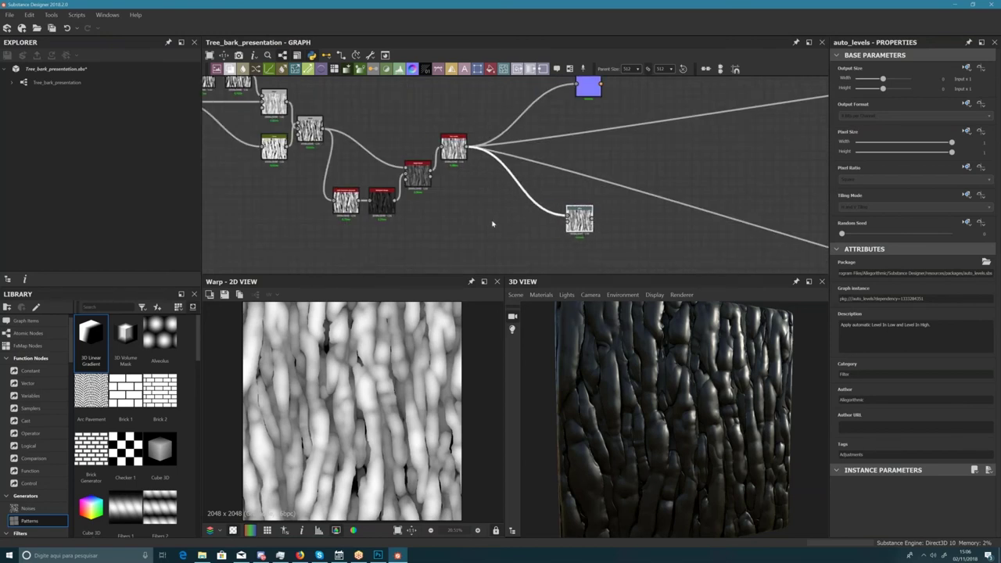
- Add a Gaussian Noise node and place it just before and below the Warp node
key("space")
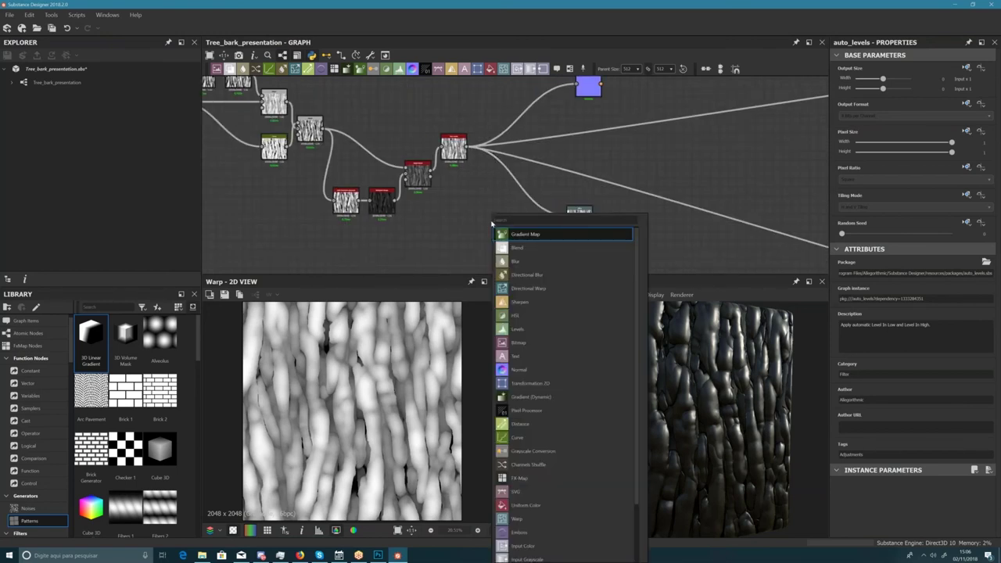
type("ga")
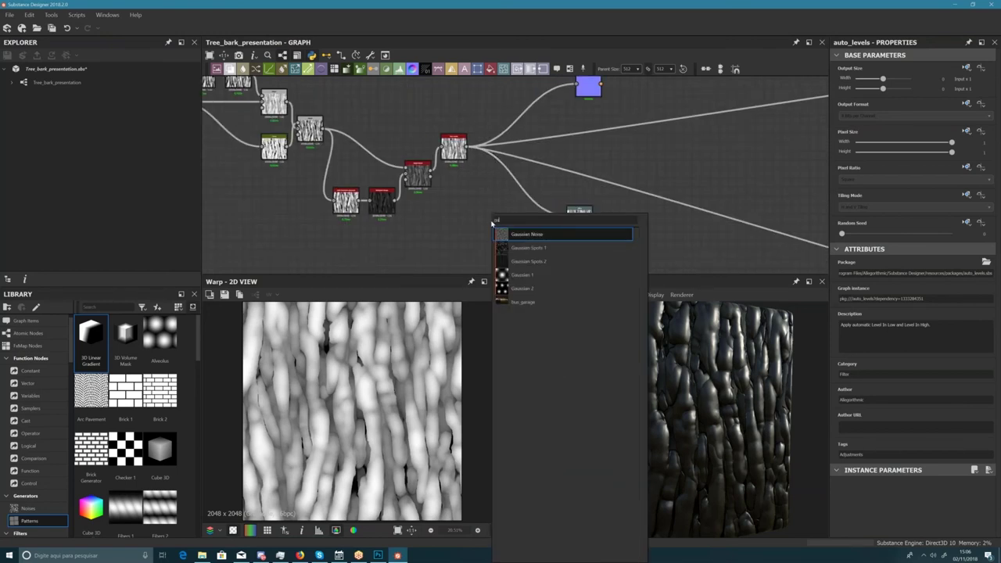
left_click(527, 239)
middle_click_drag(513, 225, 442, 214)
scroll(436, 214, "up", 3)
left_click_drag(397, 202, 427, 221)
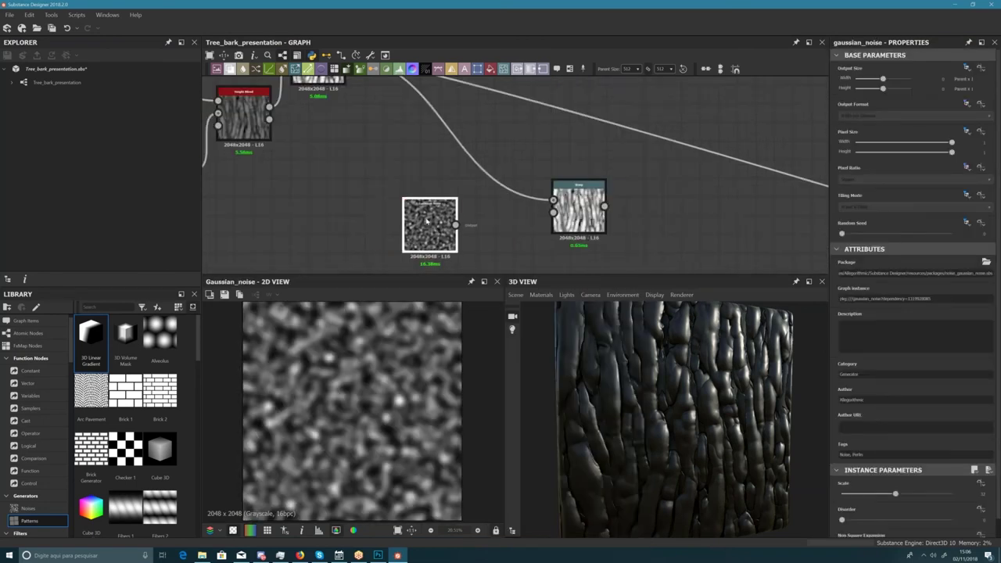
- Set the Gaussian Noise scale to 17 and move the noise and Warp nodes close together
left_click_drag(891, 494, 867, 495)
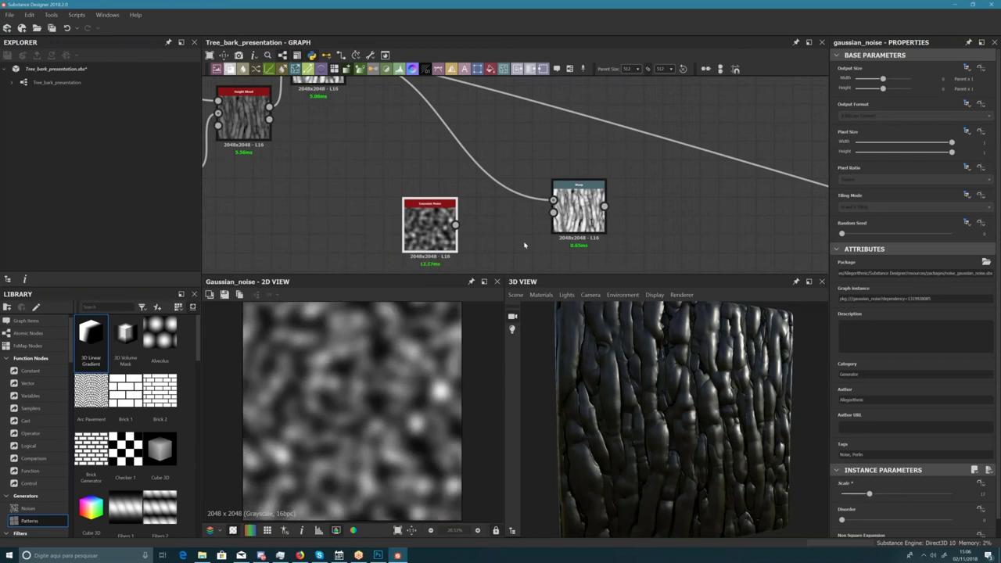
left_click_drag(445, 216, 482, 242)
middle_click_drag(480, 241, 447, 233)
left_click_drag(551, 208, 513, 208)
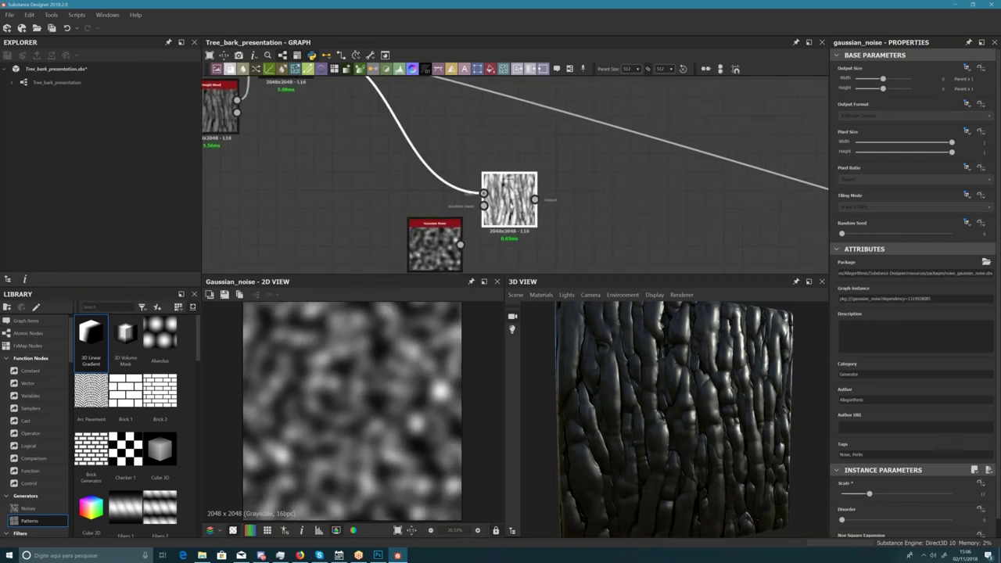
- Preview the Warp node in the 2D view and connect the Gaussian Noise output to its Gradient Input
double_click(515, 209)
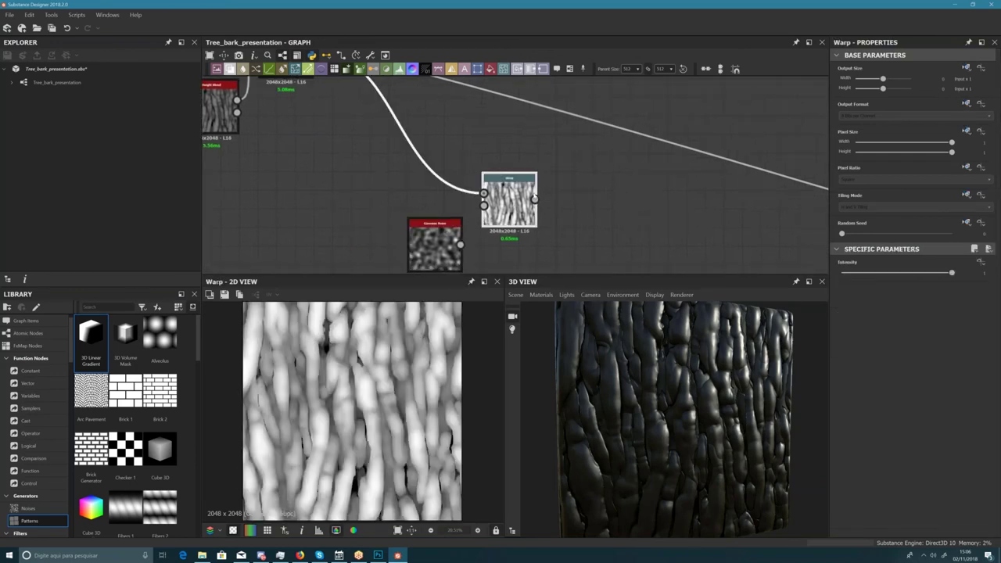
middle_click_drag(500, 206, 528, 214)
scroll(528, 214, "up", 3)
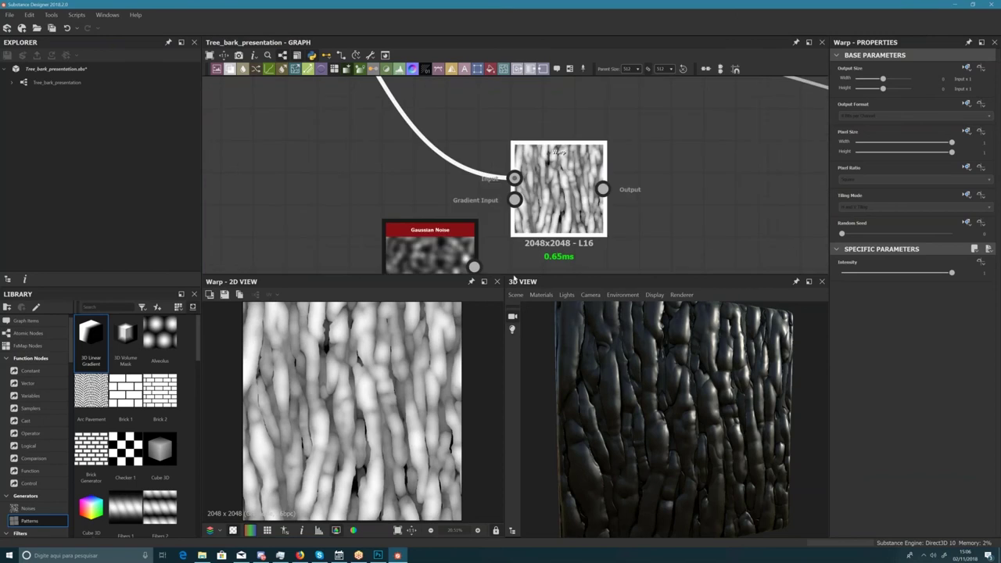
scroll(372, 395, "down", 3)
scroll(508, 206, "down", 2)
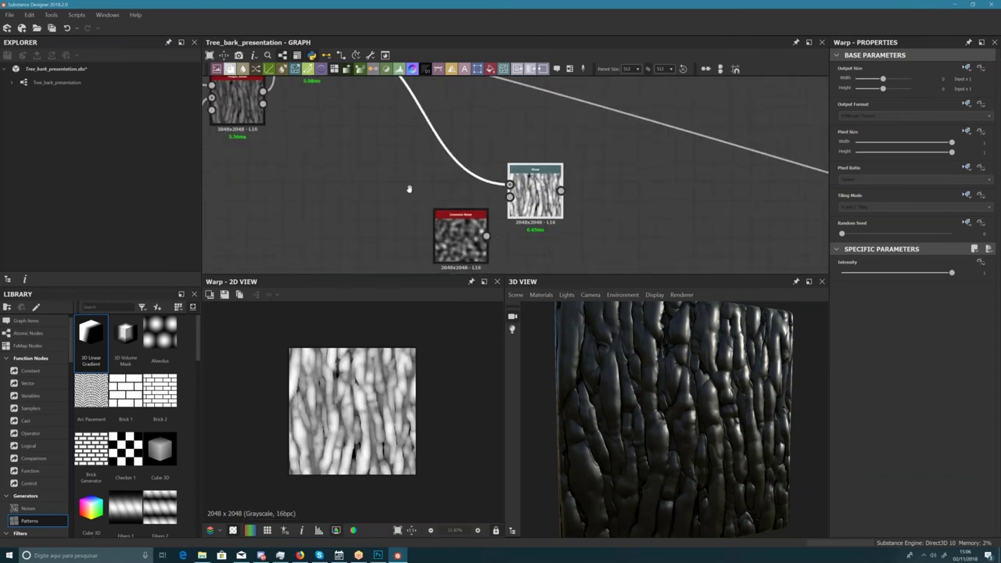
scroll(437, 219, "up", 2)
scroll(422, 212, "down", 2)
left_click(395, 209)
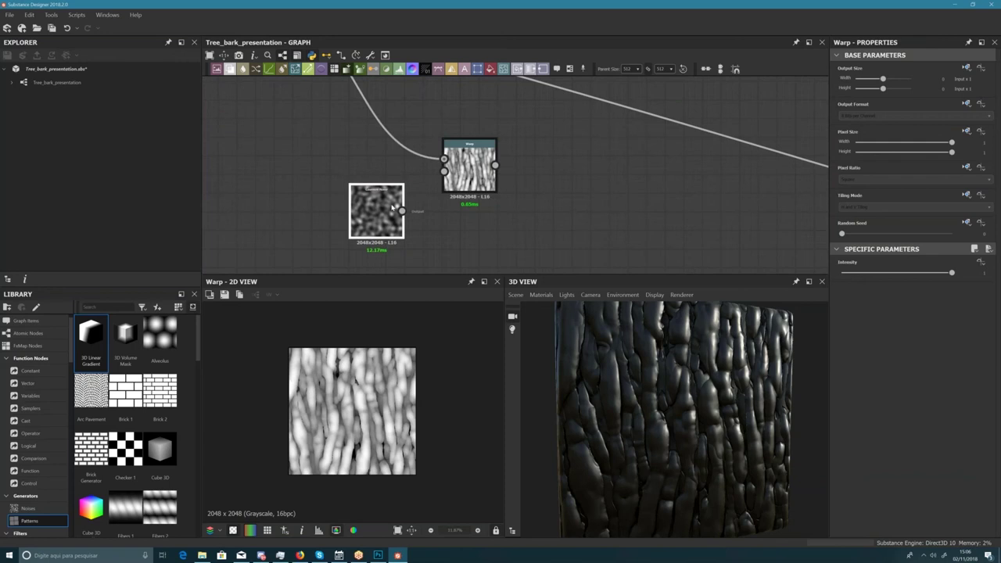
left_click_drag(397, 205, 397, 198)
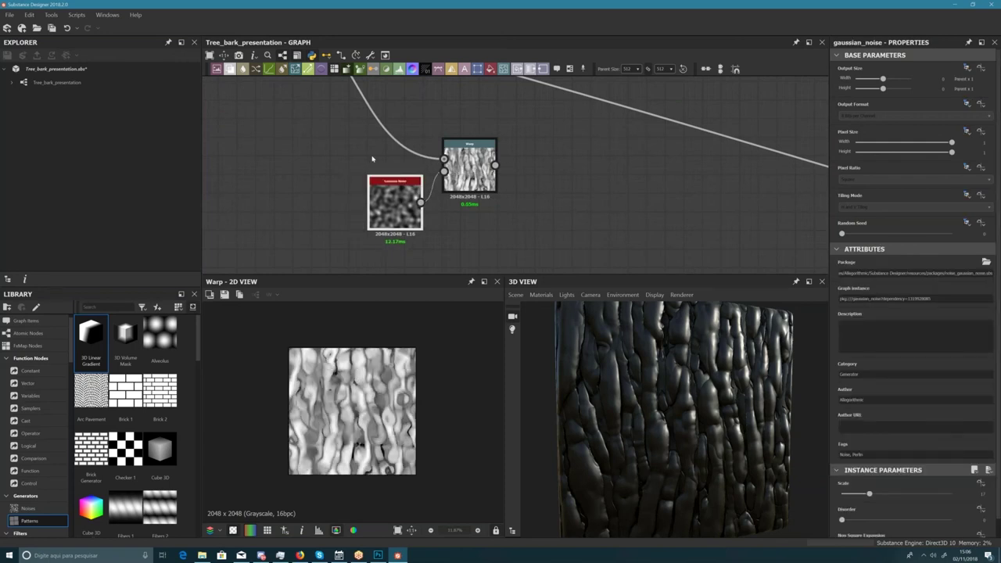
left_click(373, 158)
middle_click_drag(448, 152, 451, 187)
scroll(452, 187, "down", 2)
- Transfer the Auto Levels node's outgoing connections to the Warp output, keeping Auto Levels connected to Warp's Input
left_click(463, 197)
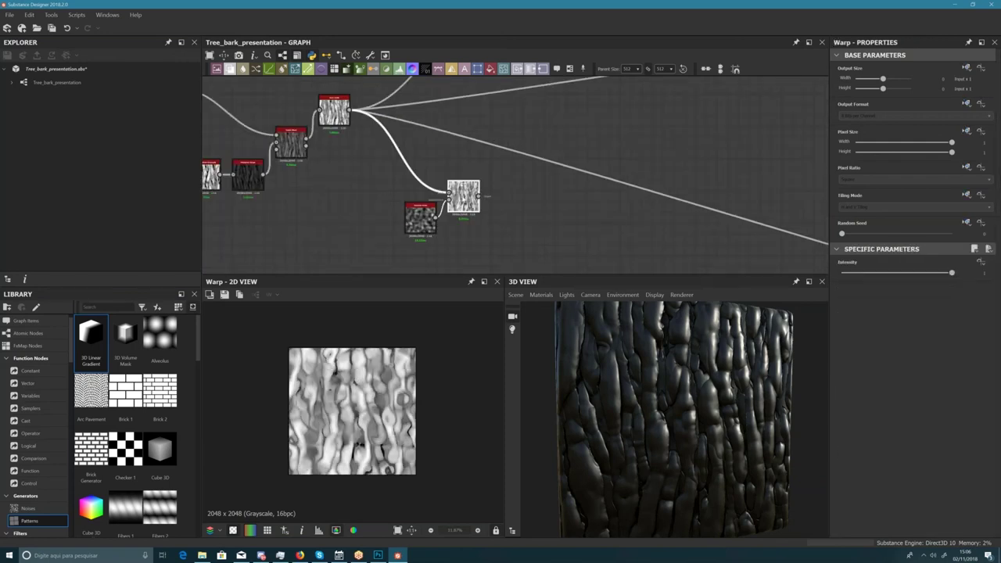
scroll(354, 410, "up", 4)
scroll(353, 410, "down", 2)
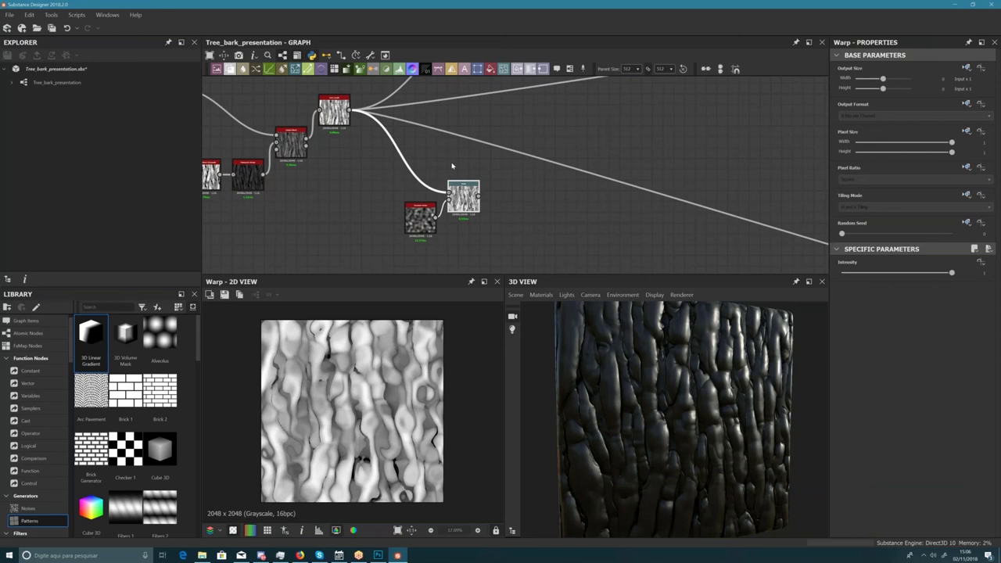
scroll(451, 166, "down", 2)
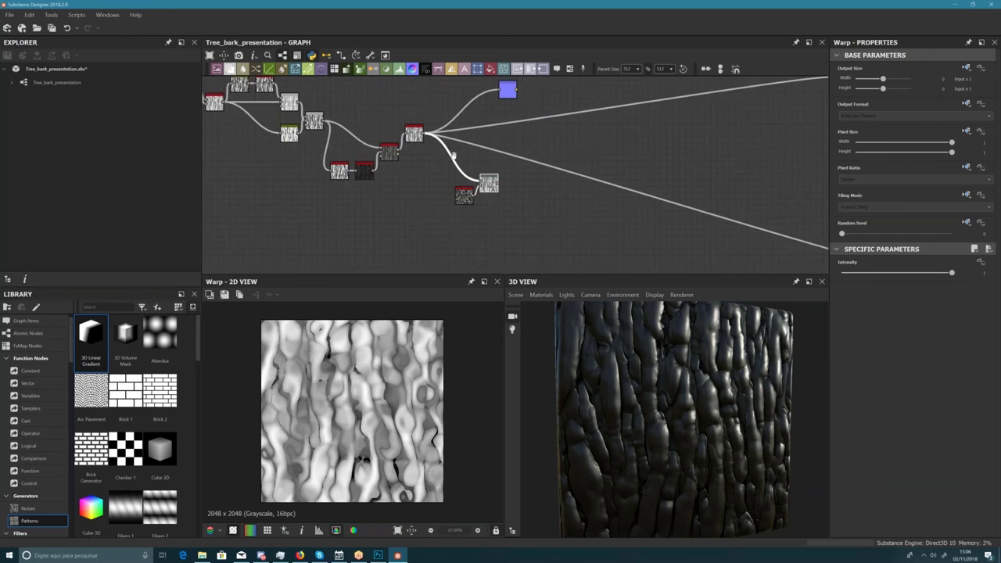
scroll(463, 178, "up", 4)
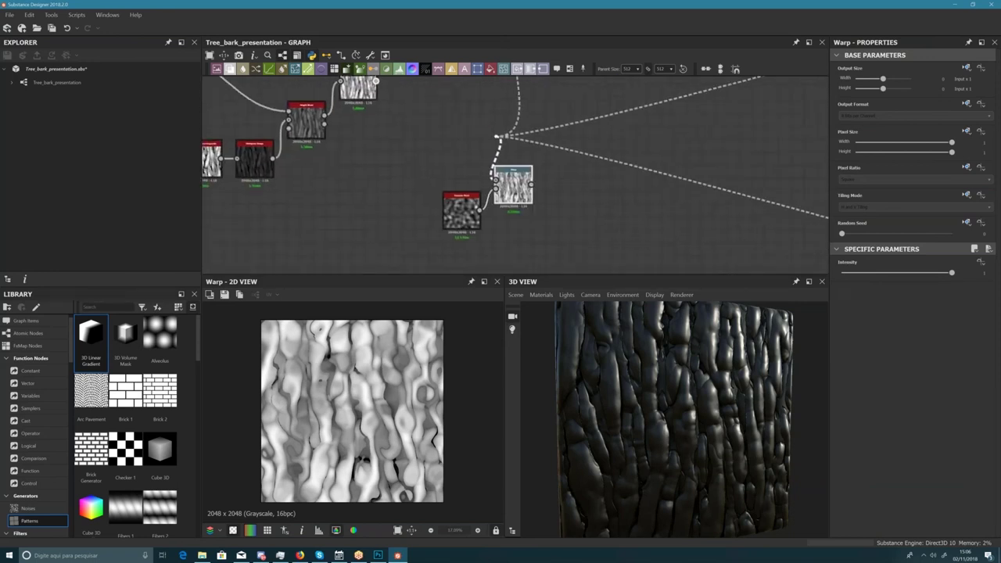
middle_click_drag(499, 136, 469, 163)
left_click(511, 215)
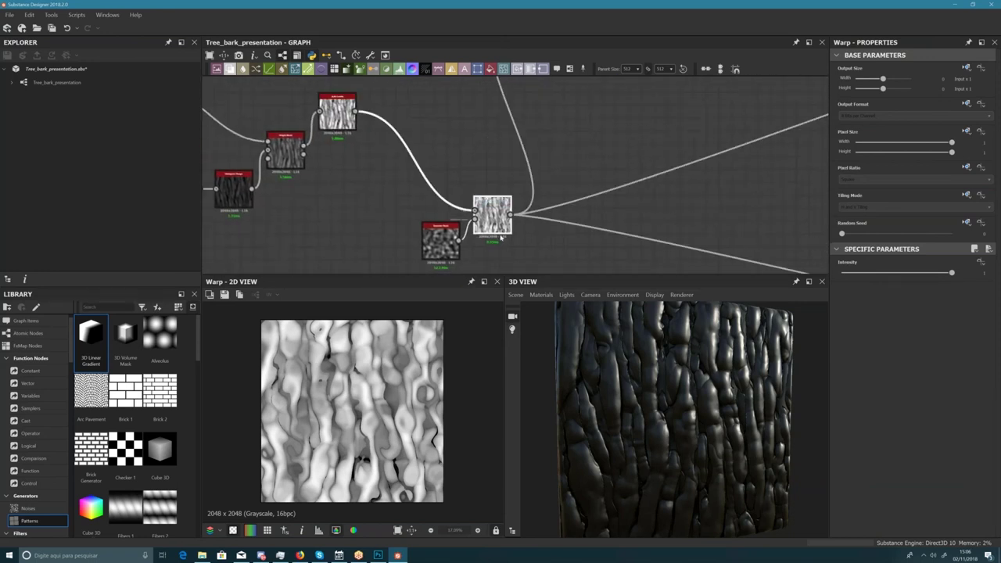
- Set the Warp intensity to about 0.38, checking the bark relief in the 3D view and against the Photoshop reference
left_click_drag(716, 402, 689, 390)
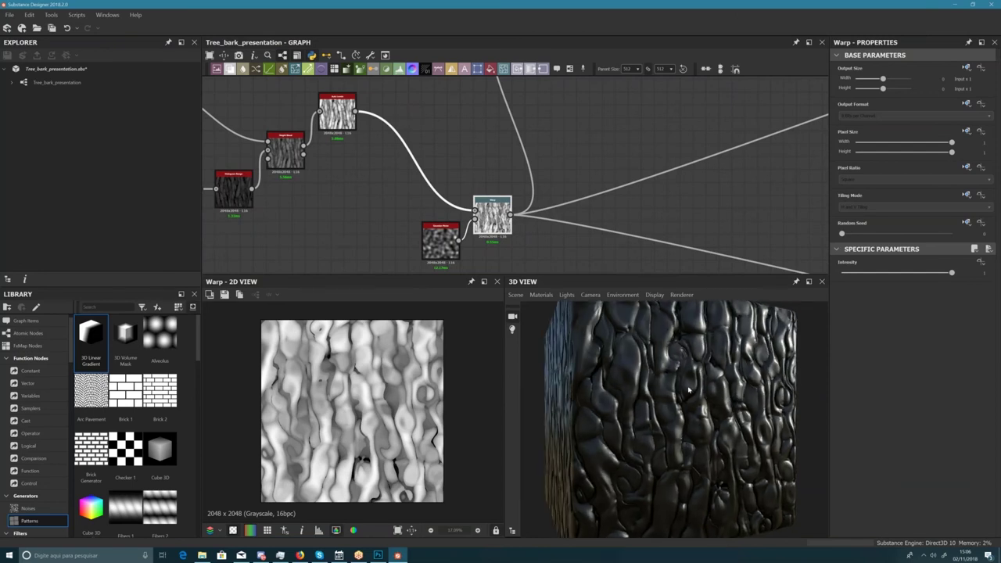
scroll(688, 390, "up", 1)
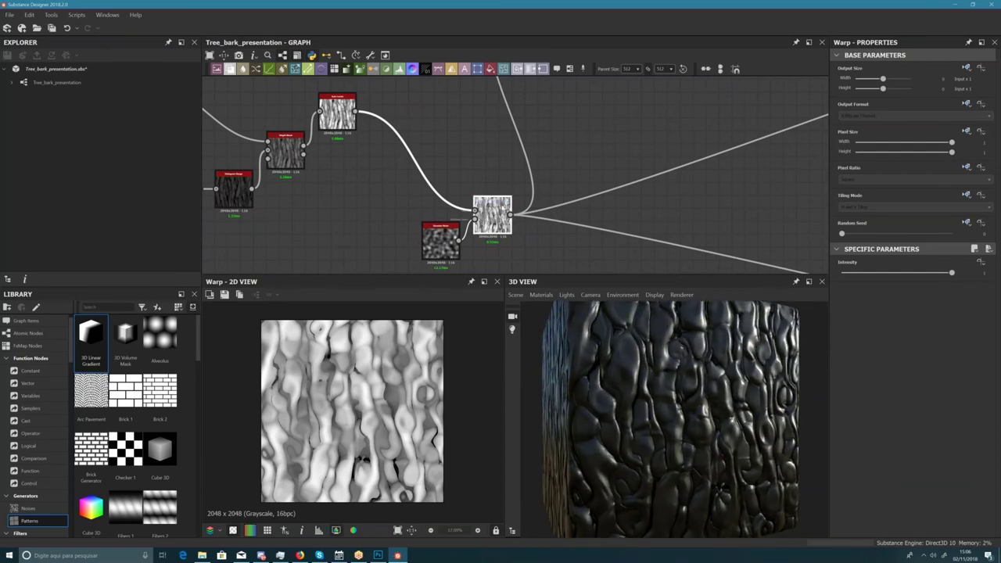
left_click_drag(951, 273, 859, 274)
left_click_drag(867, 281, 885, 283)
left_click_drag(762, 418, 668, 473)
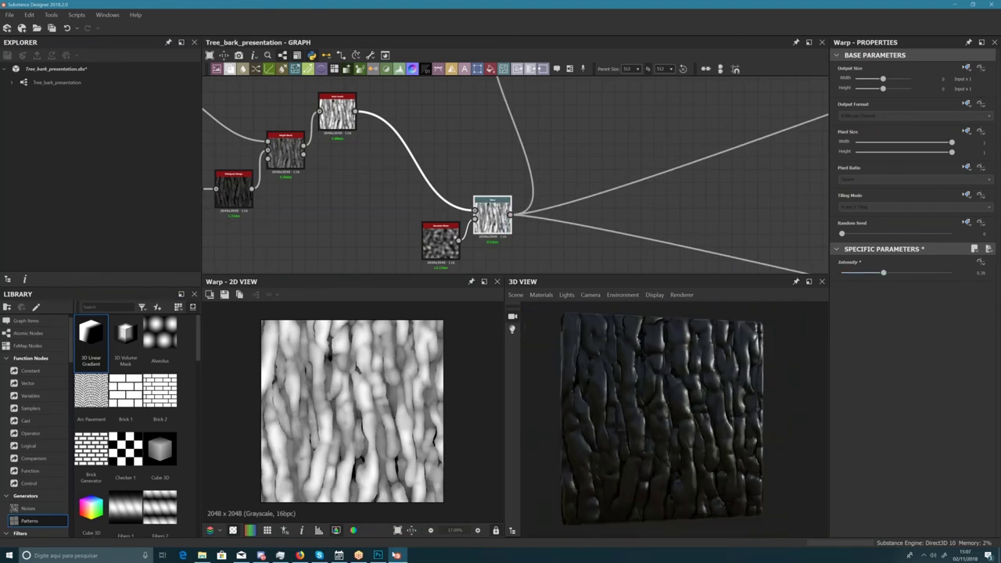
left_click(377, 555)
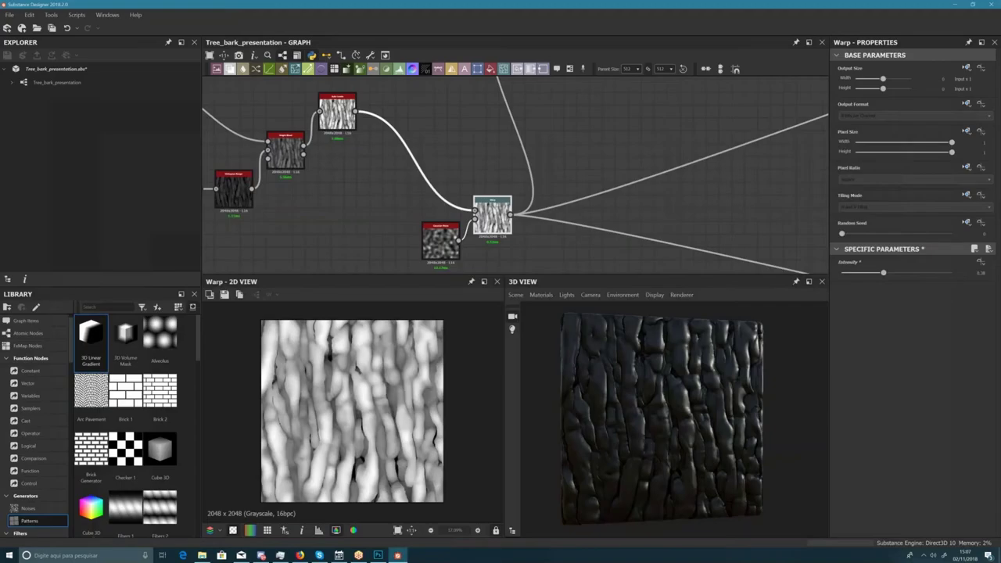
- Set the Warp intensity to about 0.33 and compare the 3D bark relief with the Photoshop reference photo
mouse_move(882, 272)
left_mouse_down()
mouse_move(864, 273)
mouse_move(878, 279)
left_mouse_up()
left_click_drag(656, 419, 700, 414)
scroll(669, 408, "up", 3)
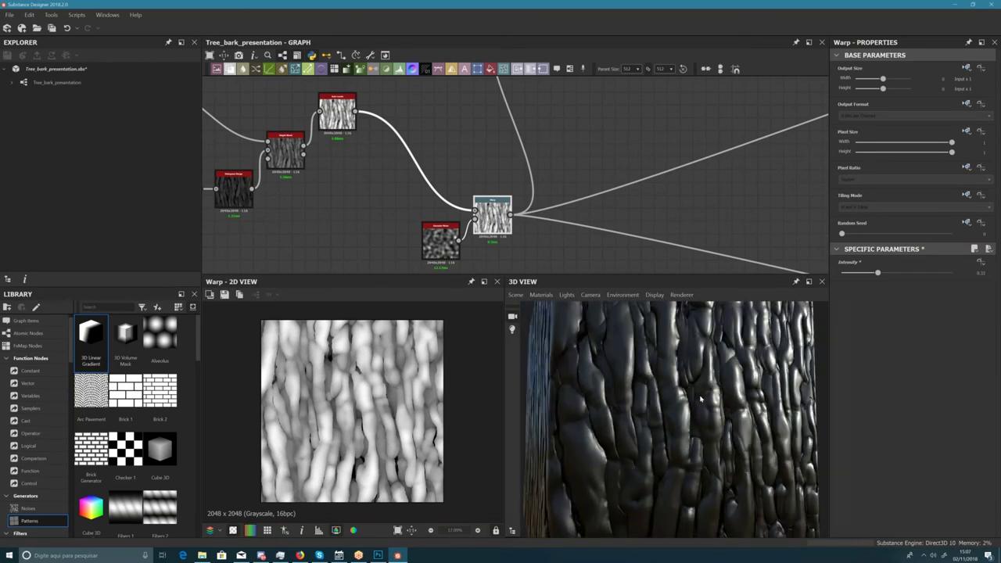
scroll(697, 442, "down", 2)
left_click_drag(694, 449, 695, 394)
scroll(696, 394, "up", 1)
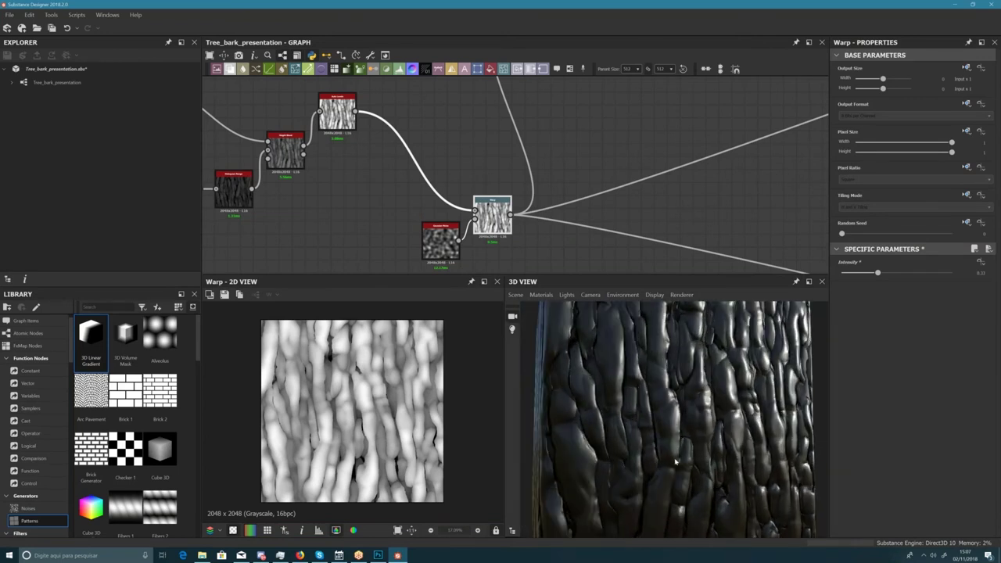
left_click(377, 559)
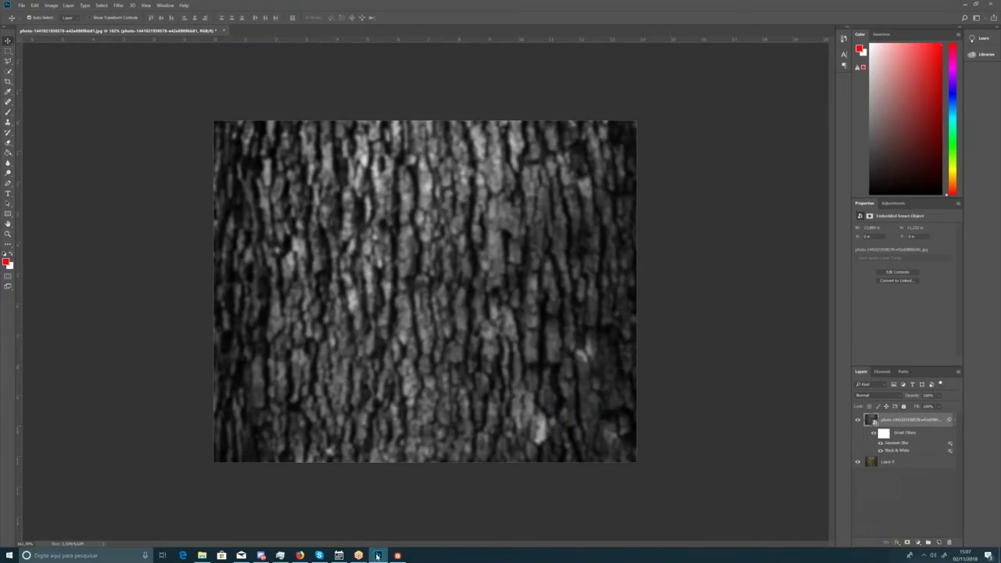
left_click(377, 557)
- Move the white node fed by the Warp output farther along the graph, away from the Warp node
middle_click_drag(475, 191, 442, 235)
scroll(473, 179, "up", 3)
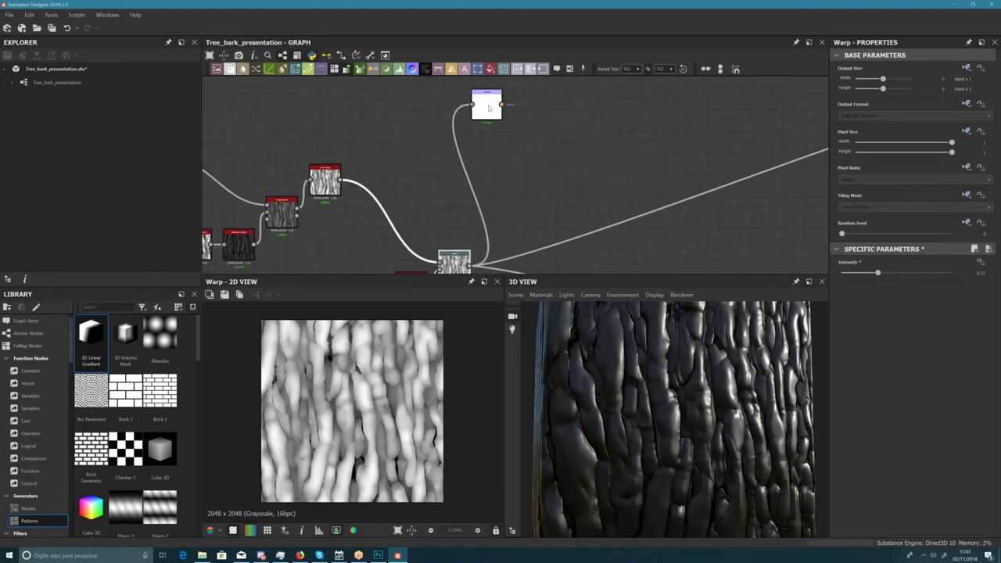
left_click_drag(487, 103, 628, 100)
middle_click_drag(568, 110, 523, 81)
scroll(482, 134, "down", 1)
scroll(483, 134, "up", 2)
middle_click_drag(463, 129, 443, 107)
- Add a Safe Transform Grayscale node below the Warp node and connect the Warp output to its input
left_click(449, 126)
key("space")
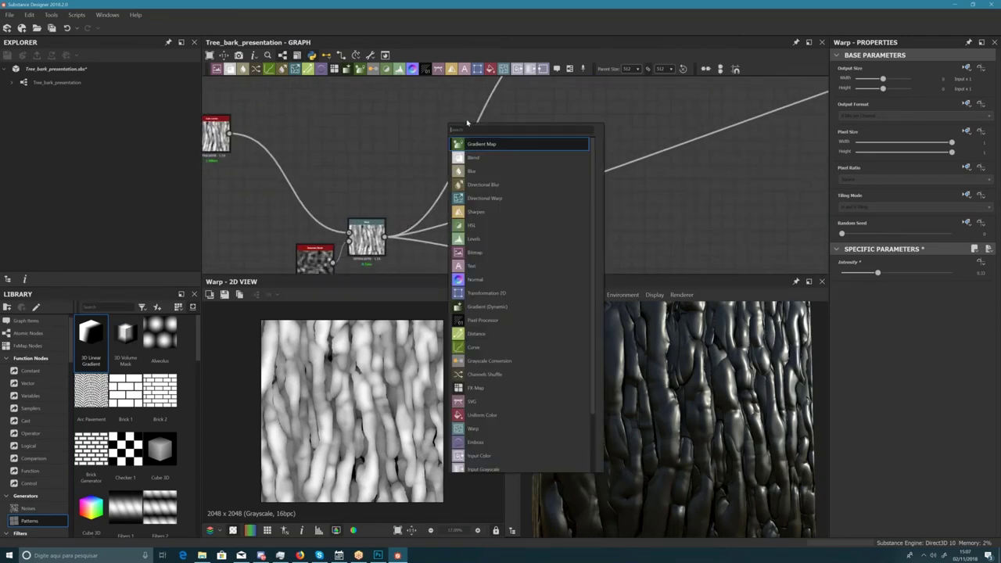
type("sa")
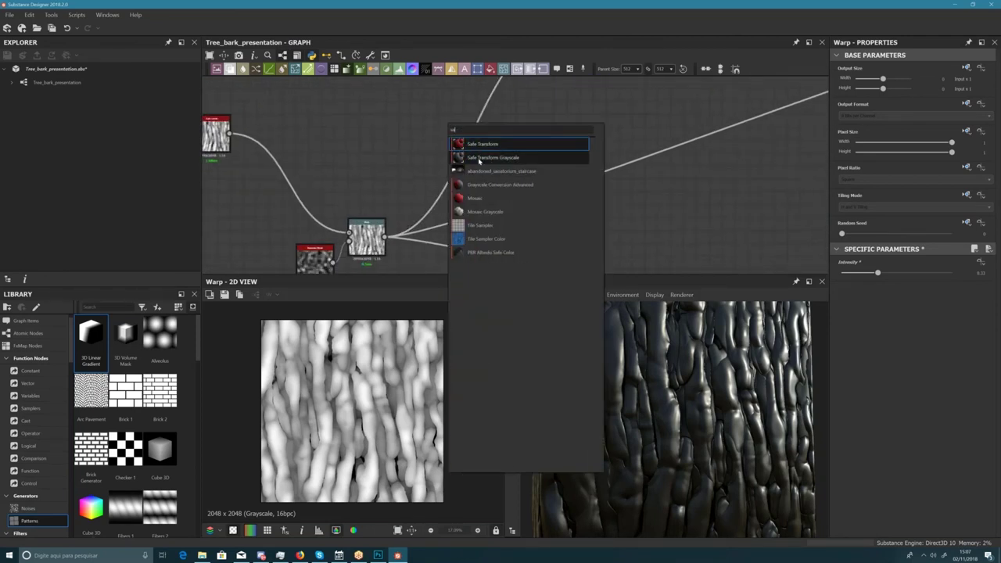
left_click(485, 161)
left_click_drag(442, 118, 442, 179)
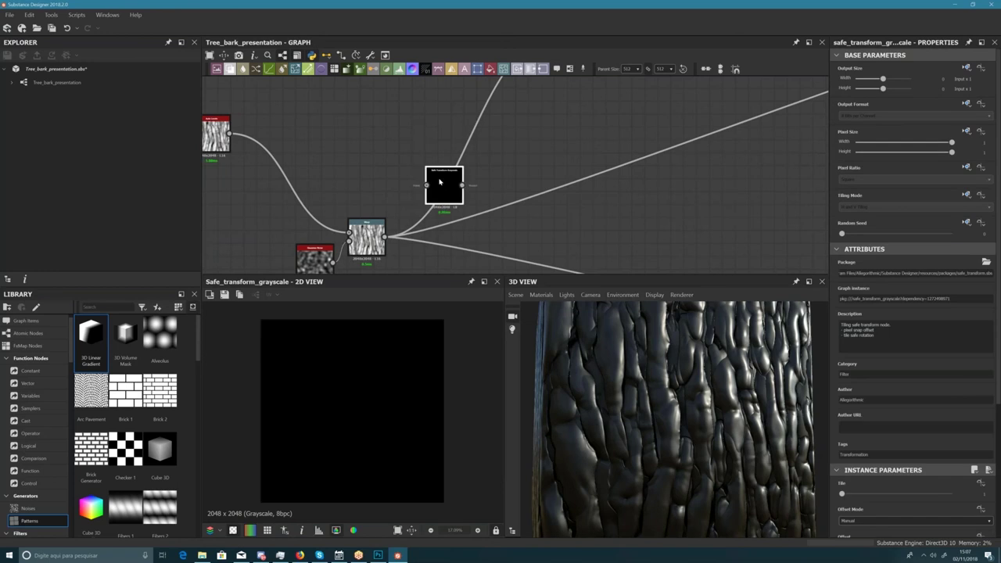
middle_click_drag(442, 179, 454, 117)
left_click_drag(454, 117, 454, 234)
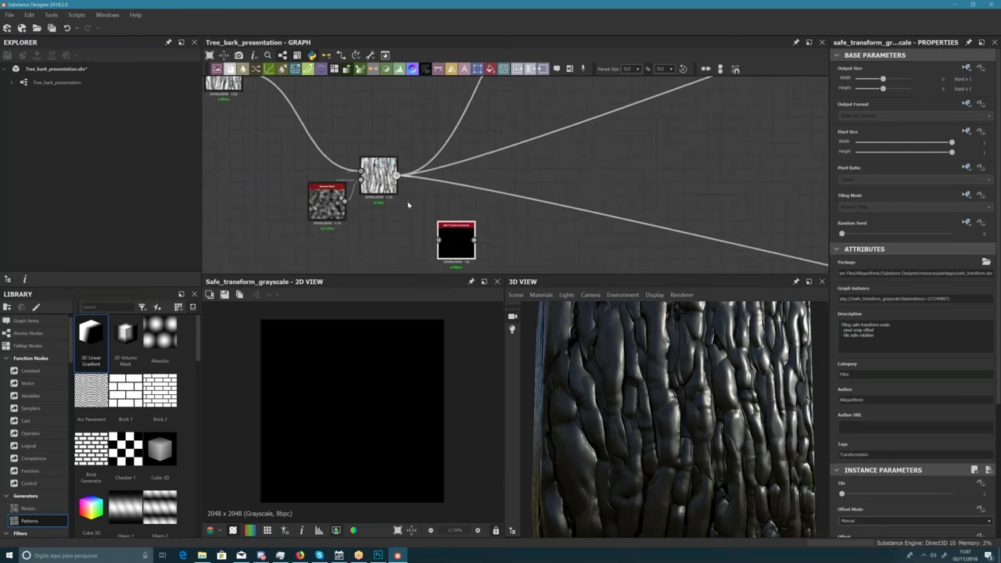
left_click_drag(398, 174, 437, 240)
middle_click_drag(463, 259, 461, 224)
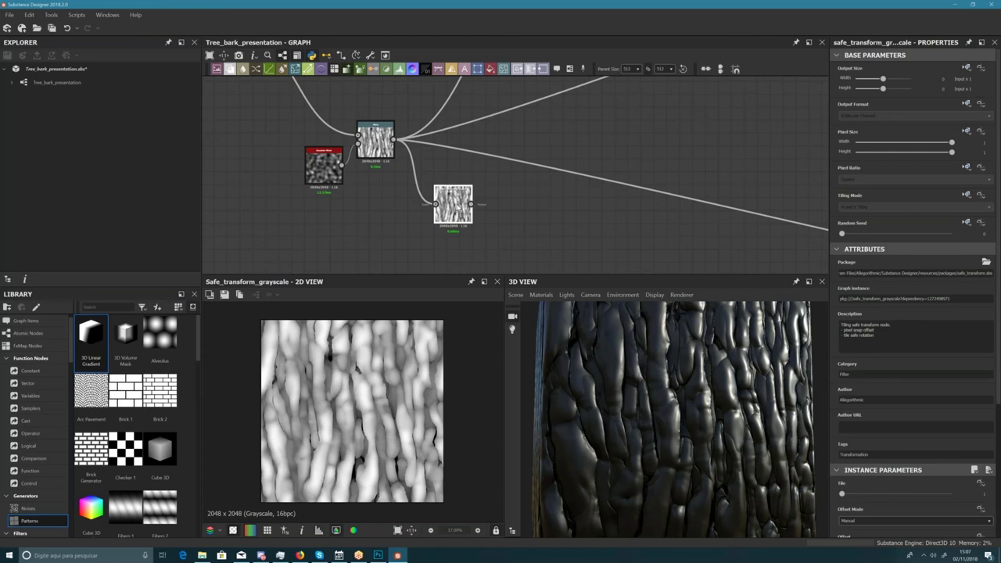
- Set the Safe Transform Grayscale offset to about X 0.79 and Y 0.19, and move the node closer beneath Warp
scroll(868, 390, "down", 5)
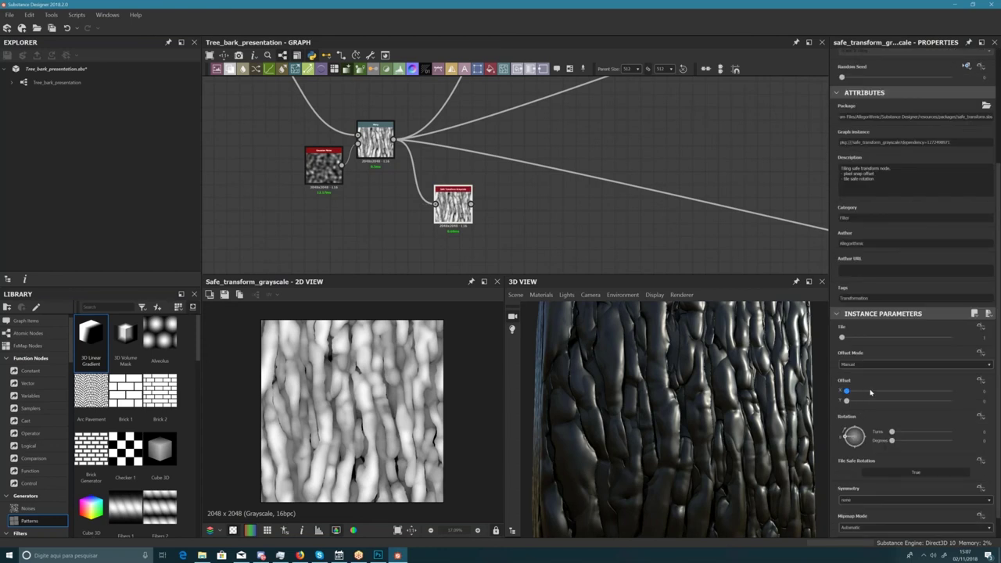
mouse_move(870, 391)
left_mouse_down()
mouse_move(933, 396)
mouse_move(865, 401)
left_mouse_up()
left_click(871, 403)
middle_click_drag(399, 196, 412, 213)
left_click_drag(463, 222, 437, 235)
middle_click_drag(482, 197, 473, 219)
- Add a Blend node with the Warp output as Background and the Safe Transform Grayscale output as Foreground
right_click(472, 219)
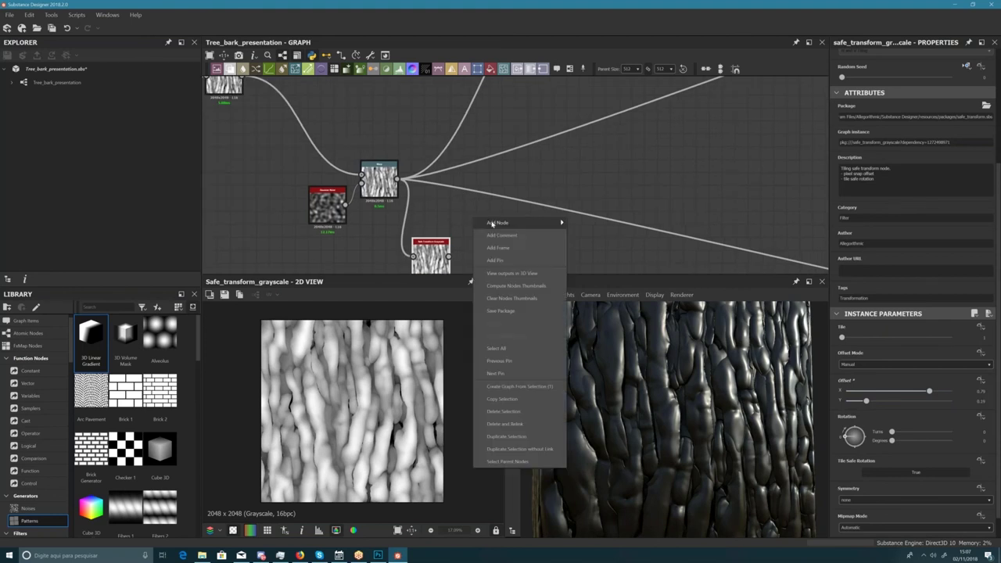
mouse_move(539, 222)
left_click(588, 229)
left_click_drag(472, 219, 513, 225)
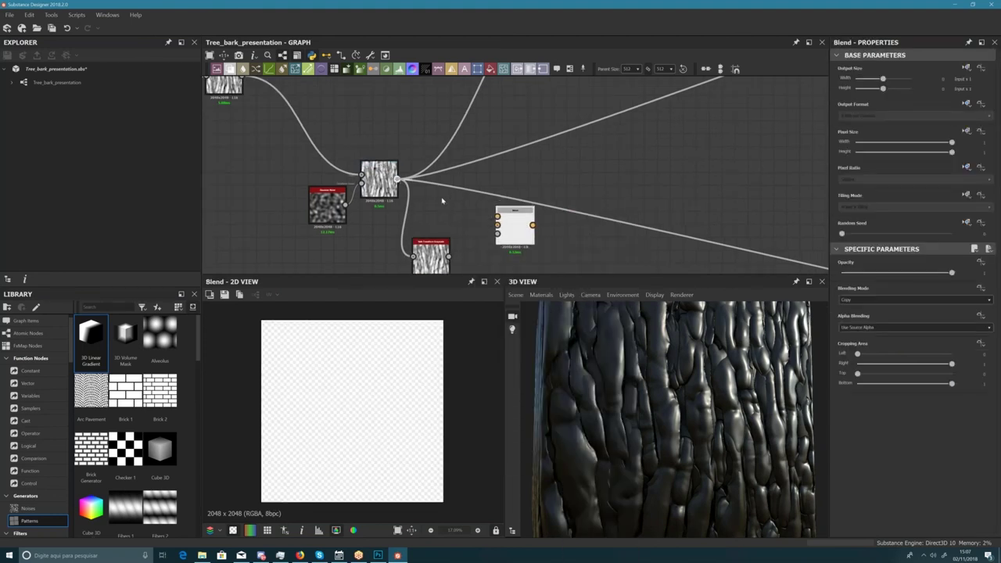
left_click_drag(397, 180, 497, 224)
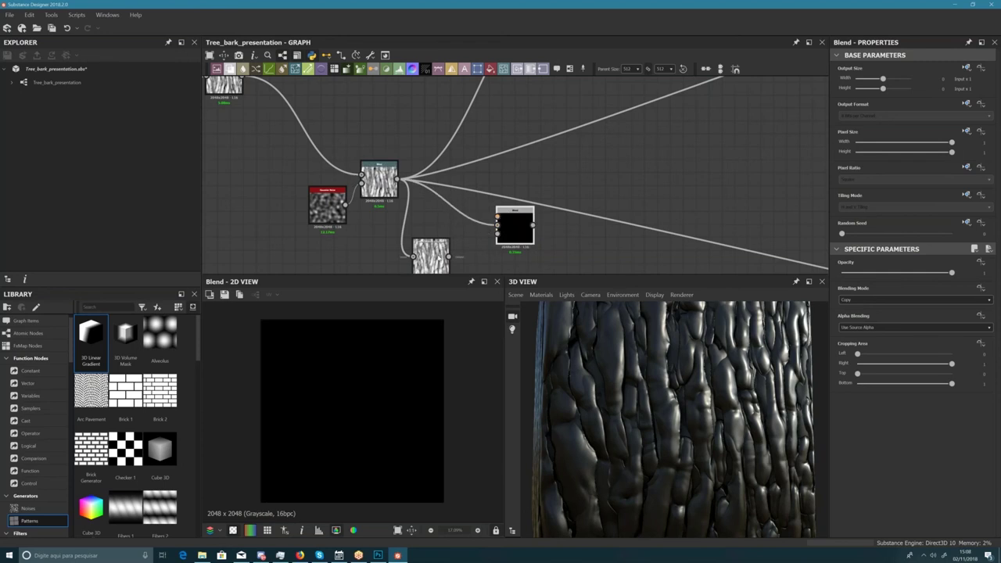
middle_click_drag(439, 259, 439, 215)
left_click_drag(516, 185, 522, 216)
left_click_drag(439, 216, 522, 200)
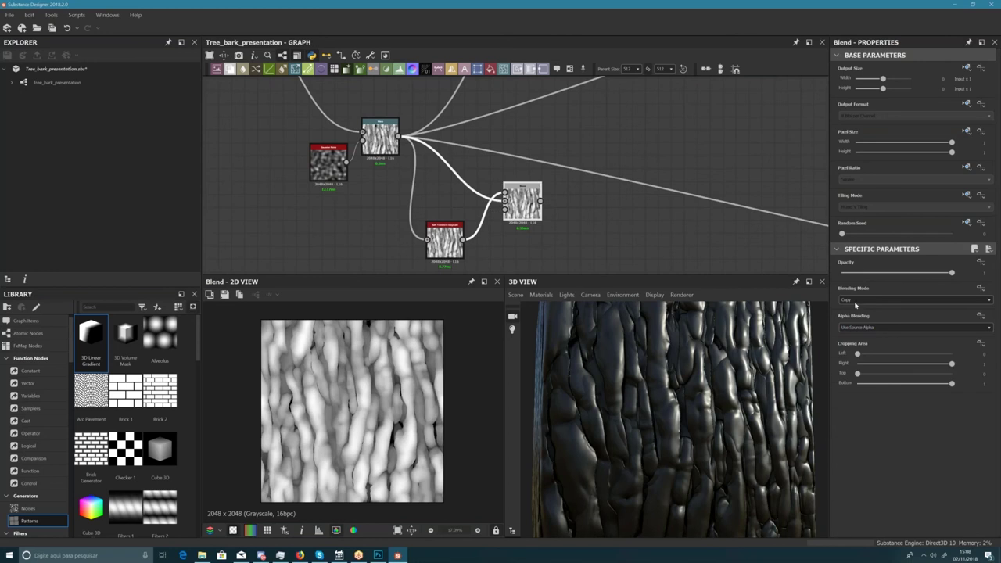
- Rearrange the Safe Transform Grayscale and Blend nodes so their links beside the Warp node stay readable
left_click_drag(468, 225, 468, 199)
middle_click_drag(509, 186, 519, 212)
scroll(519, 213, "up", 3)
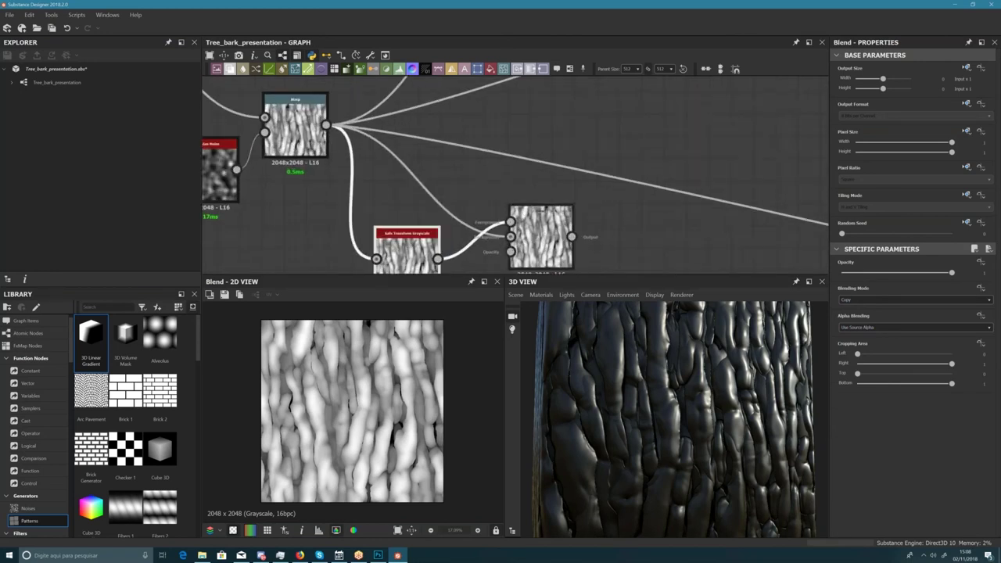
left_click_drag(527, 234, 491, 190)
middle_click_drag(482, 186, 518, 194)
scroll(480, 176, "down", 3)
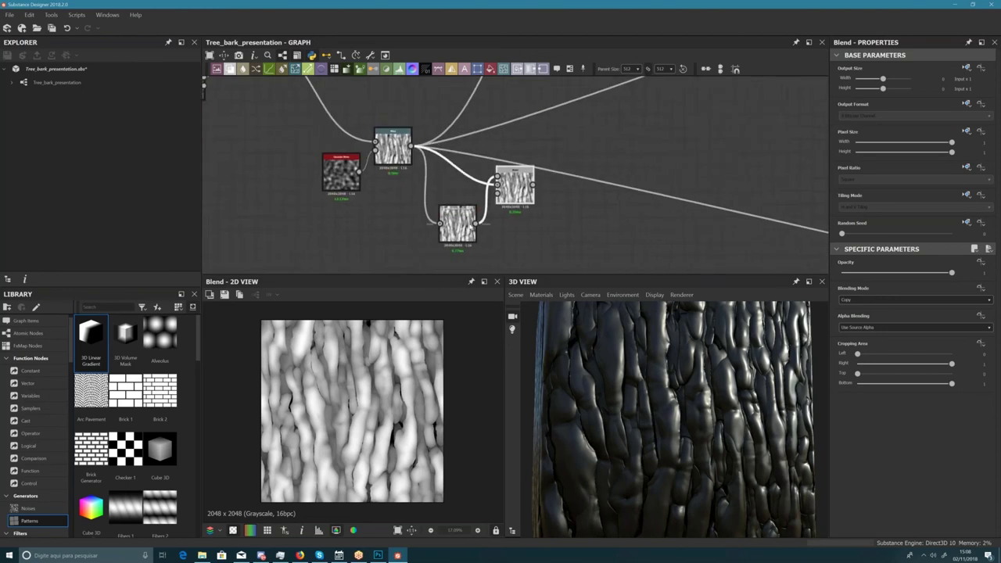
scroll(473, 168, "up", 2)
left_click_drag(455, 250, 455, 222)
left_click_drag(529, 195, 549, 214)
left_click_drag(471, 223, 472, 261)
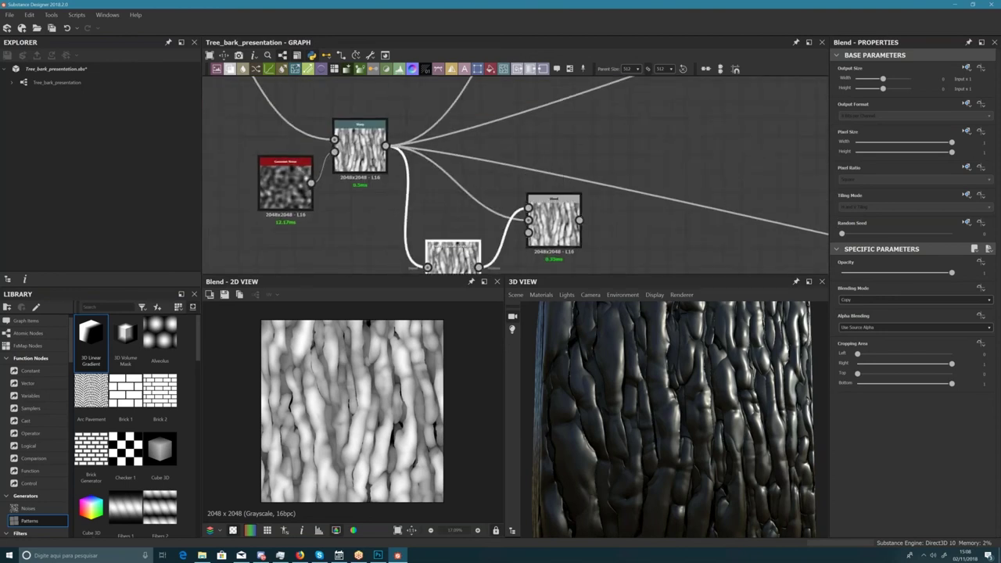
middle_click_drag(472, 260, 467, 212)
left_click_drag(467, 213, 468, 224)
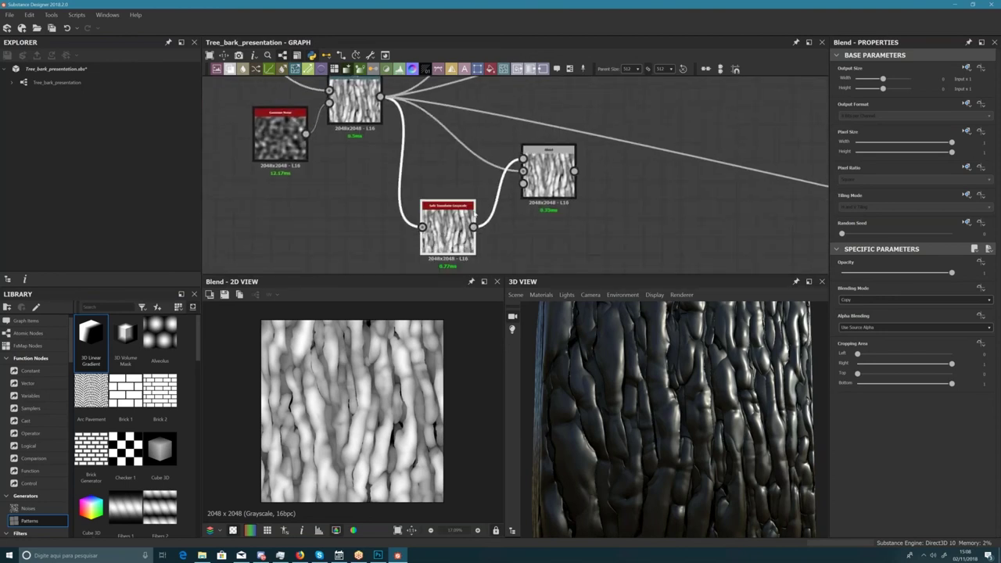
left_click_drag(568, 158, 524, 176)
left_click(598, 162)
middle_click_drag(524, 176, 556, 198)
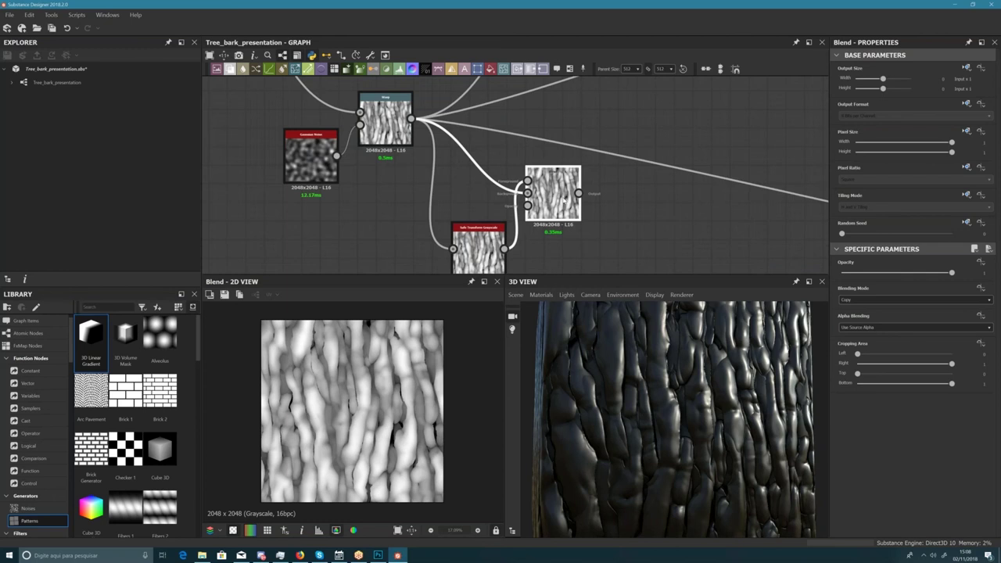
- Set the new Blend node's blending mode to Subtract
middle_click_drag(552, 193, 526, 182)
left_click(525, 182)
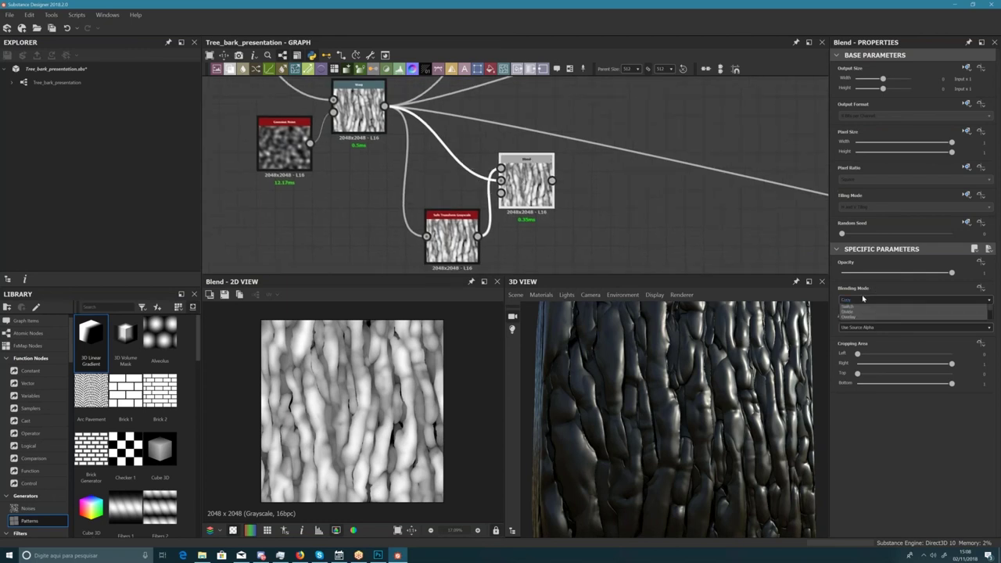
left_click(861, 300)
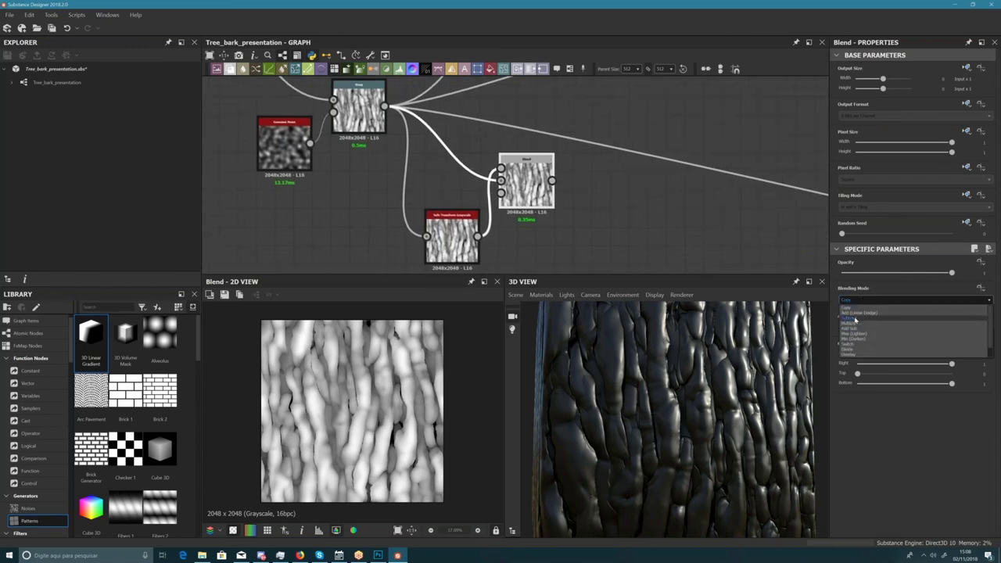
left_click(854, 320)
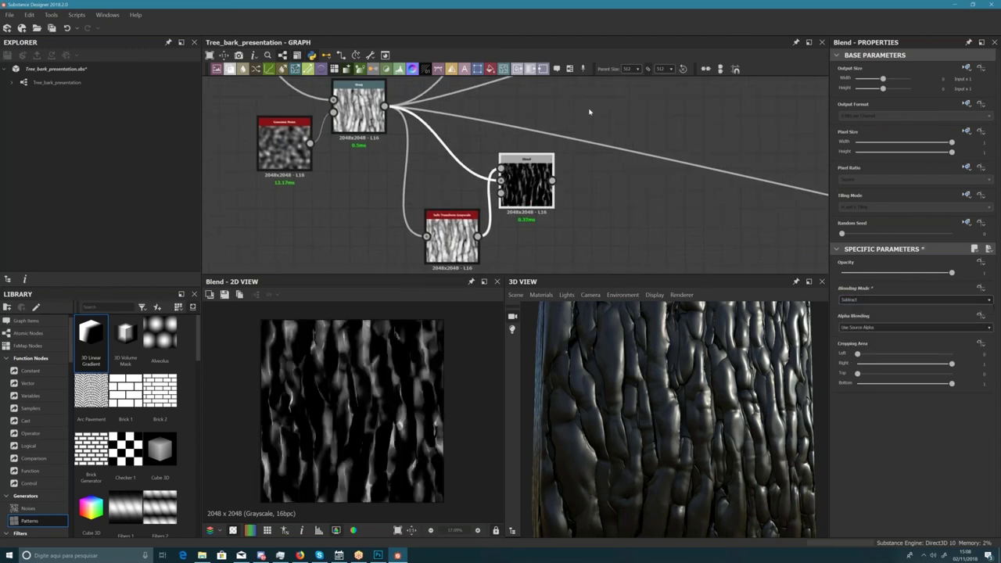
- Transfer the Warp node's downstream connections to the Blend output and set the Blend opacity to about 0.52
middle_click_drag(546, 132, 488, 169)
scroll(488, 169, "down", 1)
left_click_drag(353, 148, 483, 213, "shift")
left_click_drag(804, 368, 691, 369)
mouse_move(904, 273)
left_mouse_down()
mouse_move(884, 274)
mouse_move(898, 273)
left_mouse_up()
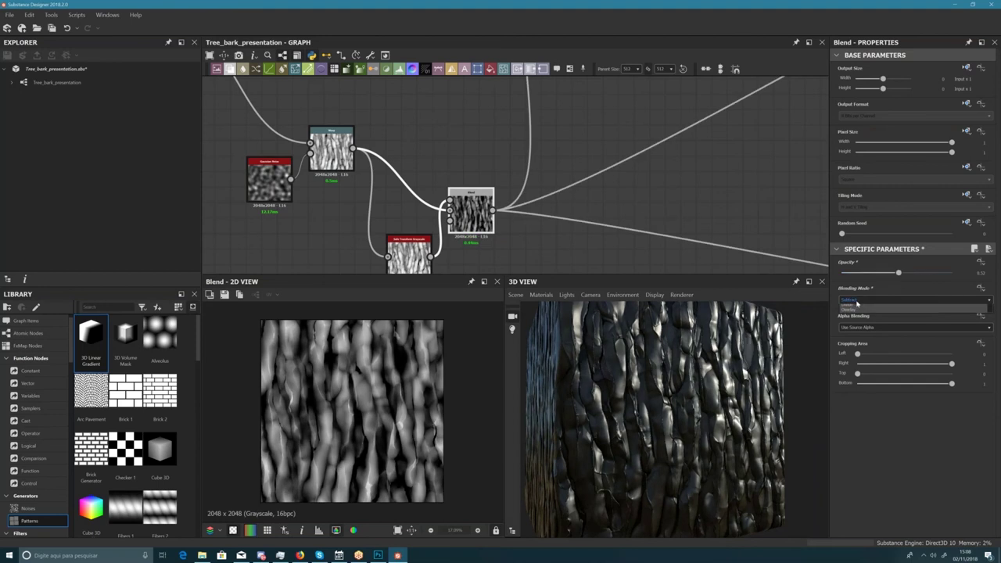
- Switch the Blend node's blending mode to Min (Darken) and inspect the bark relief in the 3D view
left_click(867, 299)
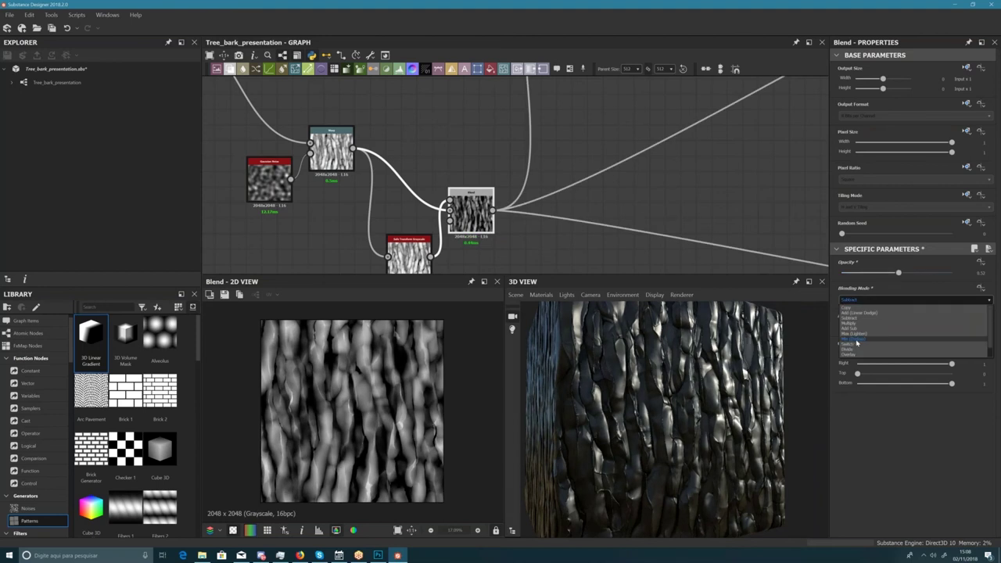
left_click(856, 340)
left_click_drag(716, 394, 757, 332)
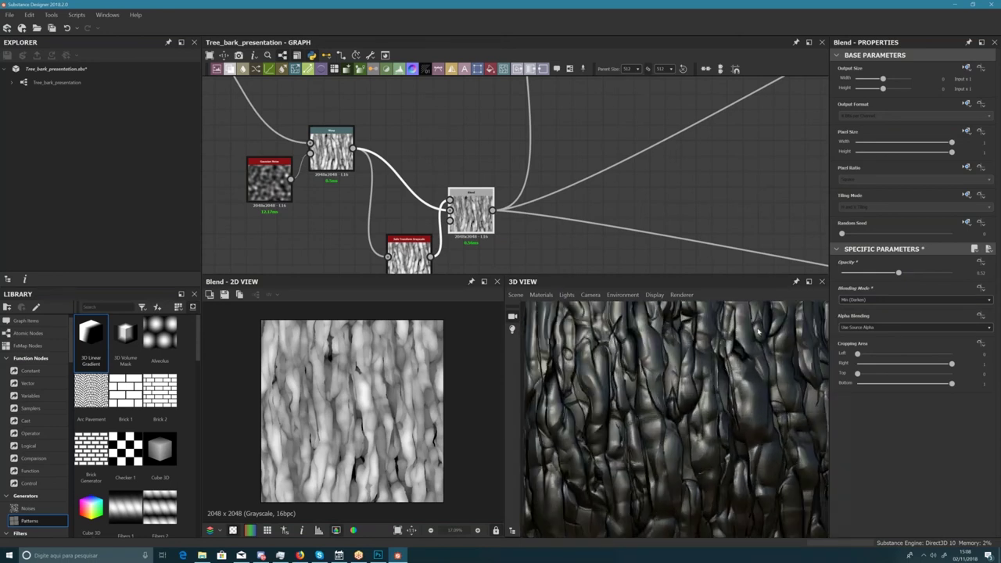
- Try lower and higher opacities on the Blend node, then settle on about 0.66
left_click_drag(902, 273, 883, 274)
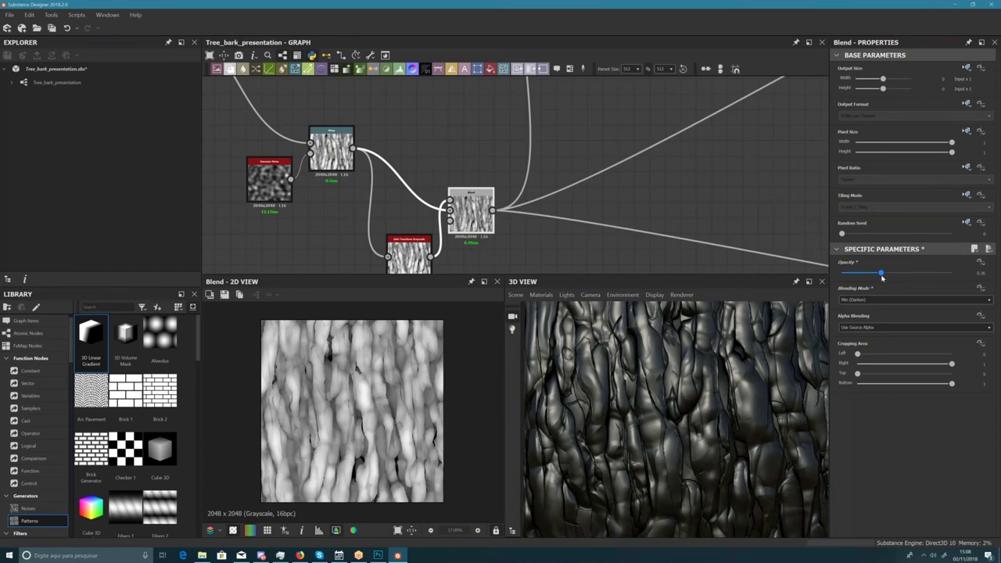
left_click_drag(881, 275, 917, 274)
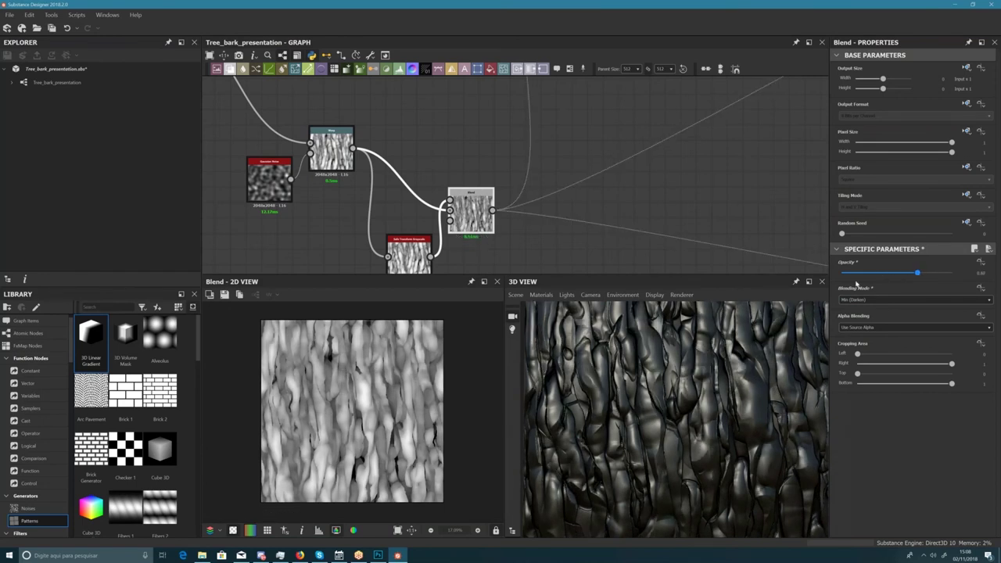
left_click_drag(850, 284, 915, 277)
- Examine the blended bark relief from near and far in the 3D view and compare it with the Photoshop reference
scroll(704, 426, "down", 2)
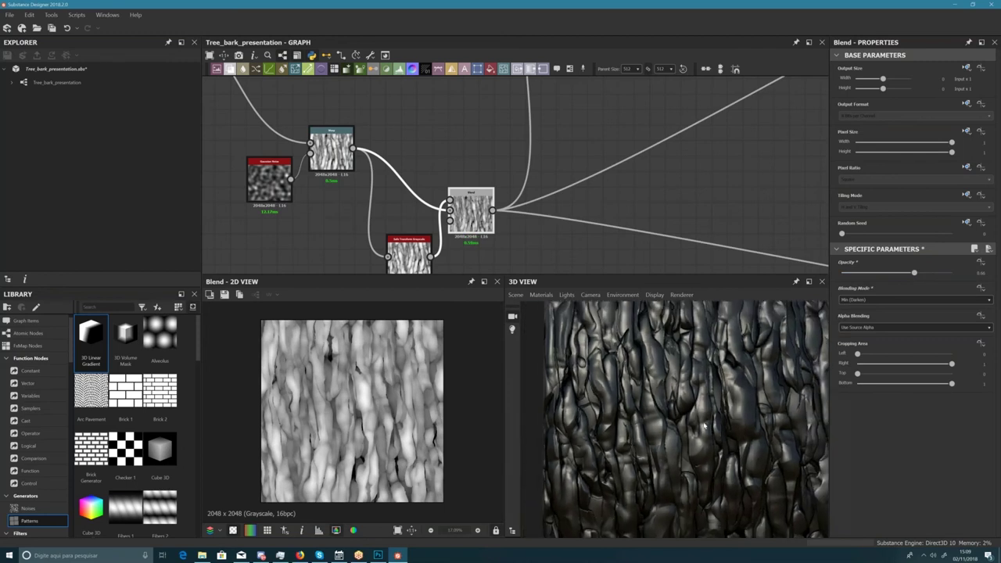
left_click_drag(713, 425, 690, 420)
scroll(694, 454, "down", 2)
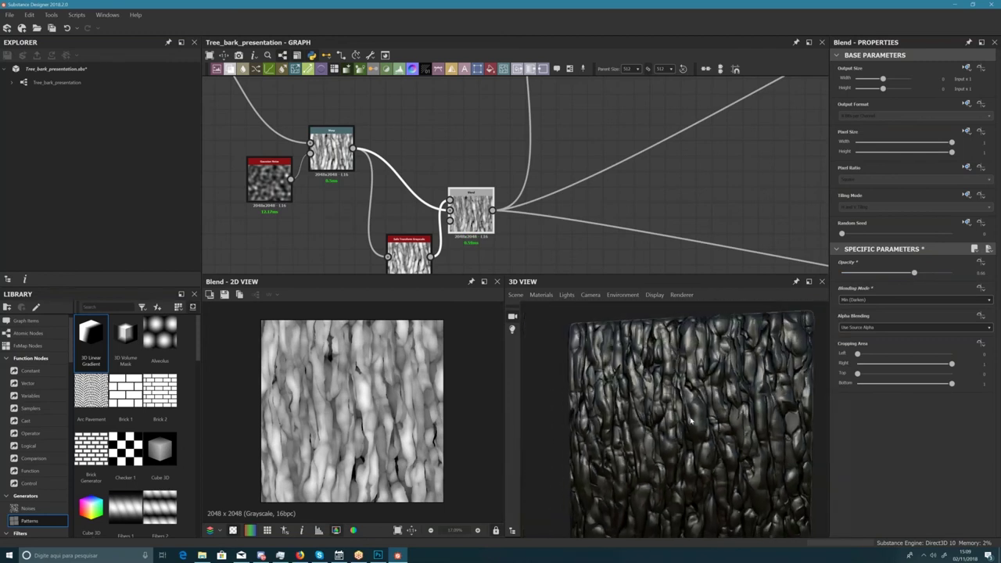
left_click(379, 555)
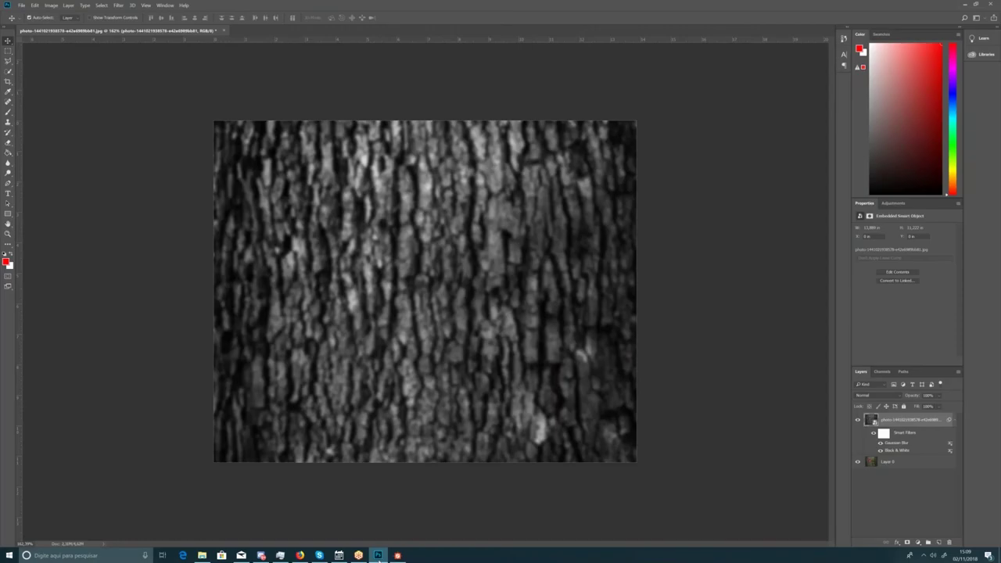
left_click(378, 556)
mouse_move(655, 411)
left_mouse_down()
mouse_move(669, 418)
mouse_move(641, 404)
mouse_move(674, 423)
mouse_move(637, 405)
mouse_move(654, 409)
left_mouse_up()
scroll(672, 422, "up", 3)
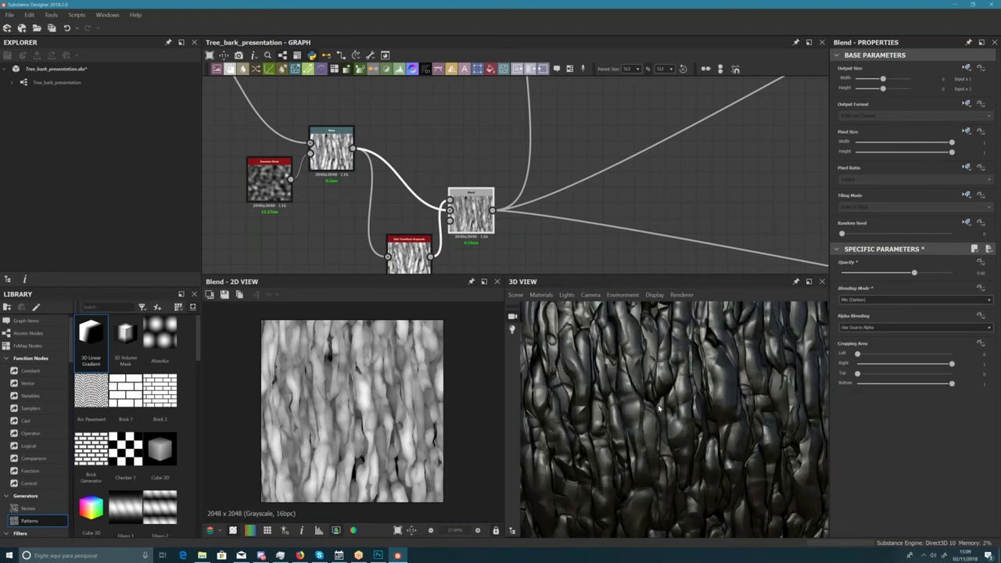
left_click(382, 556)
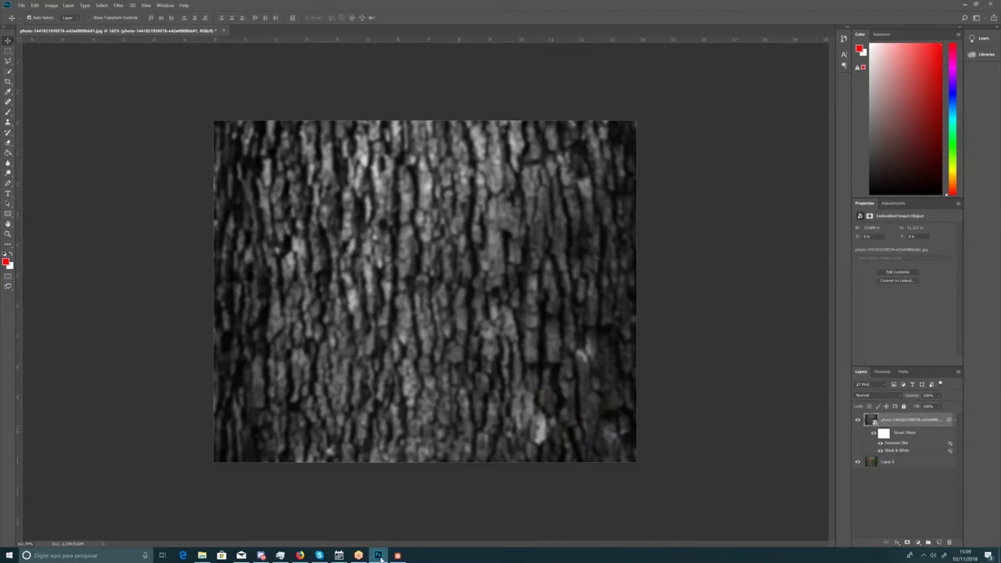
left_click(379, 557)
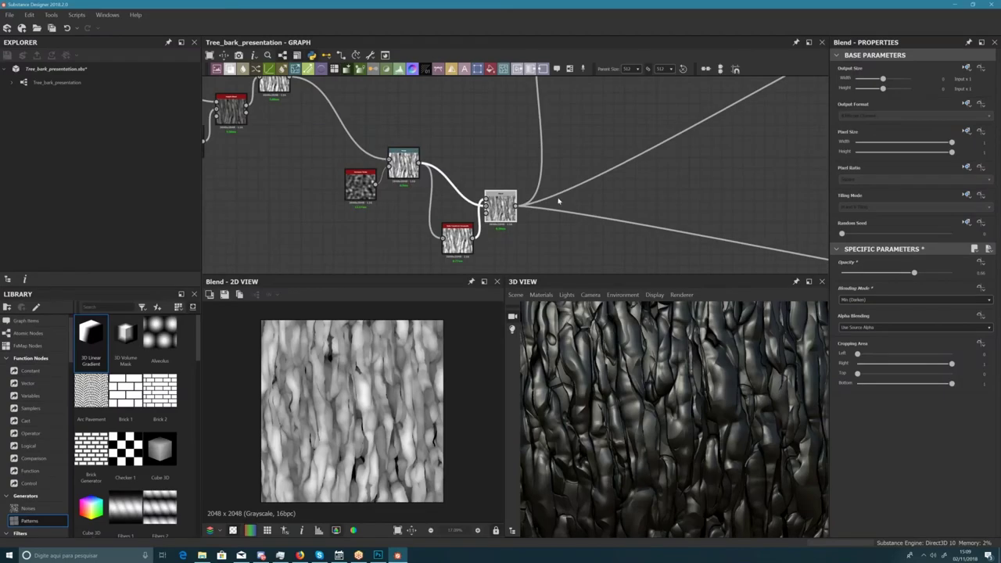
- Align the Blend node level with Warp and place the Safe Transform Grayscale node between and just below them
left_click_drag(500, 206, 525, 167)
middle_click_drag(457, 243, 442, 262)
left_click_drag(443, 262, 443, 219)
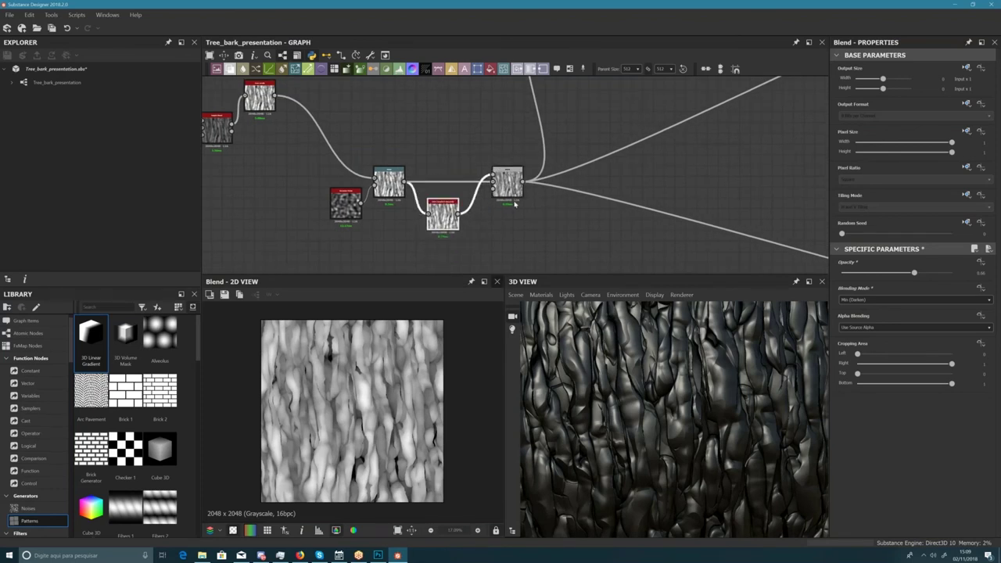
middle_click_drag(528, 236, 467, 192)
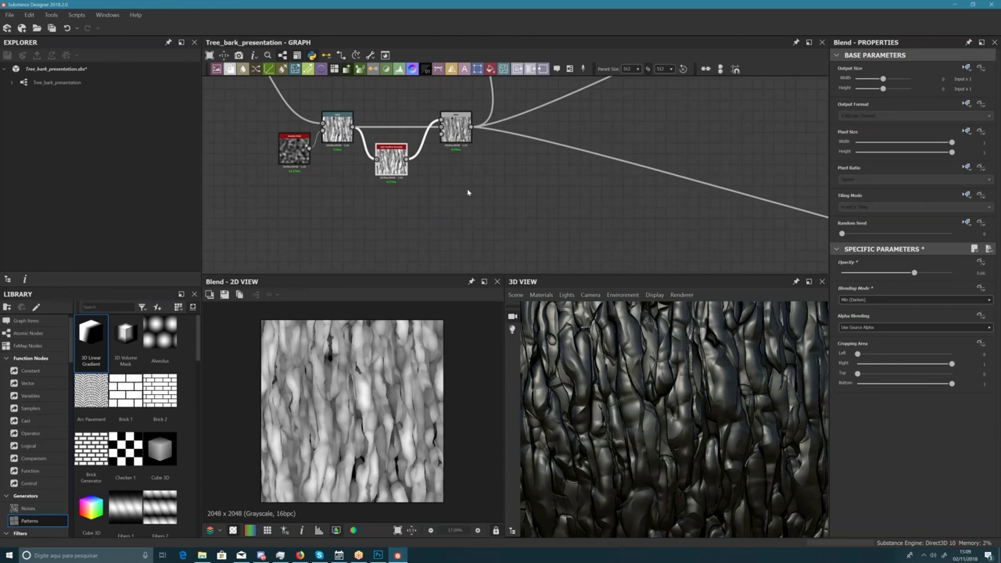
- Check the Photoshop bark reference and move the Blend node slightly closer to the Warp node
left_click(379, 556)
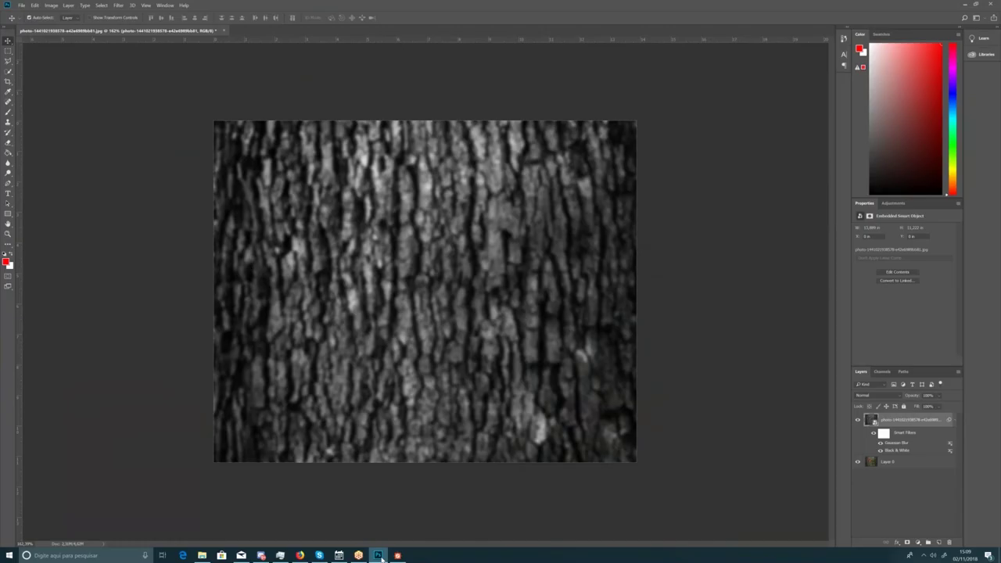
left_click(382, 558)
left_click(451, 205)
middle_click_drag(450, 206, 454, 215)
left_click_drag(455, 170, 433, 171)
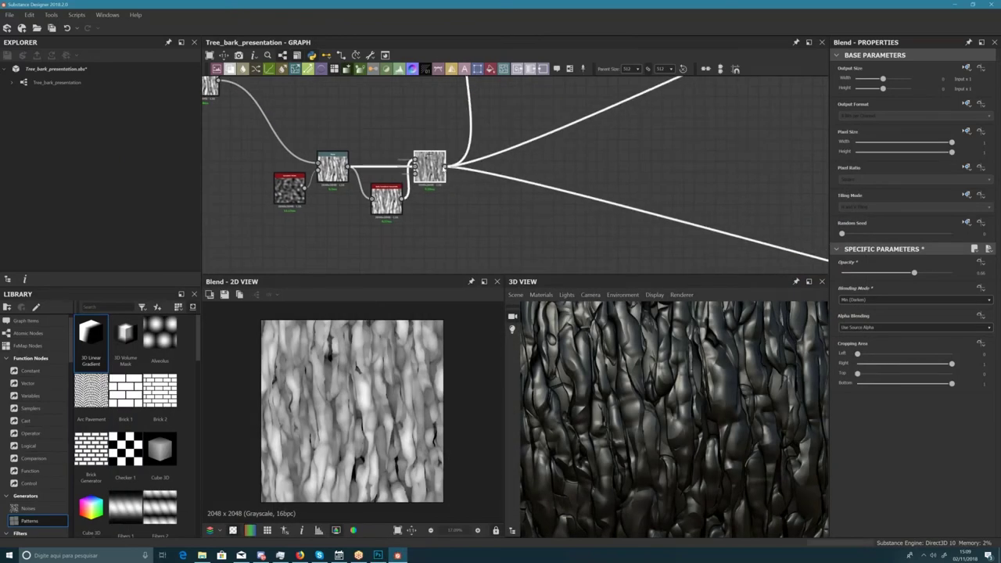
- Add a second Safe Transform Grayscale node fed by the Blend output and place it below and beyond the Blend node
middle_click_drag(453, 203, 448, 212)
key("space")
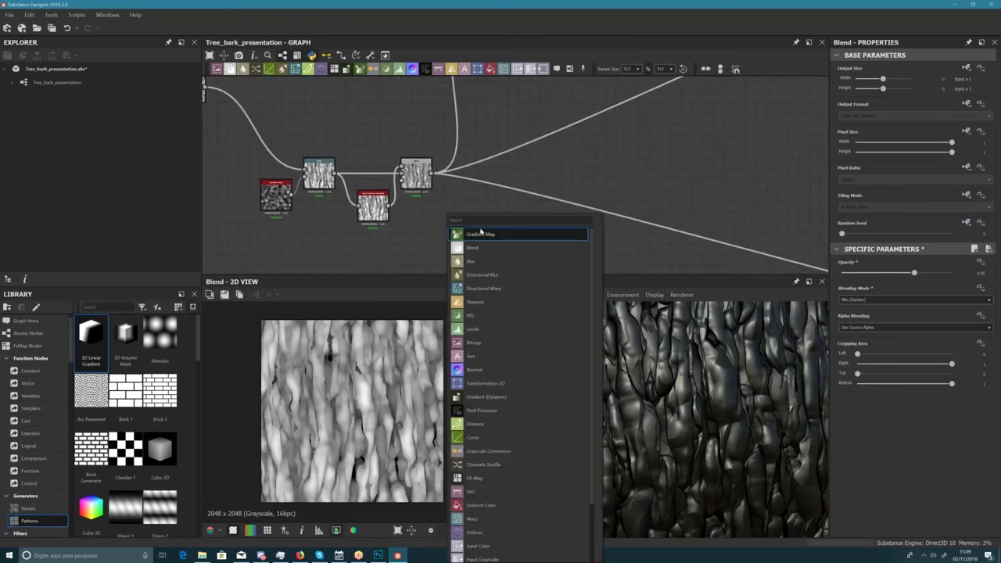
type("sa")
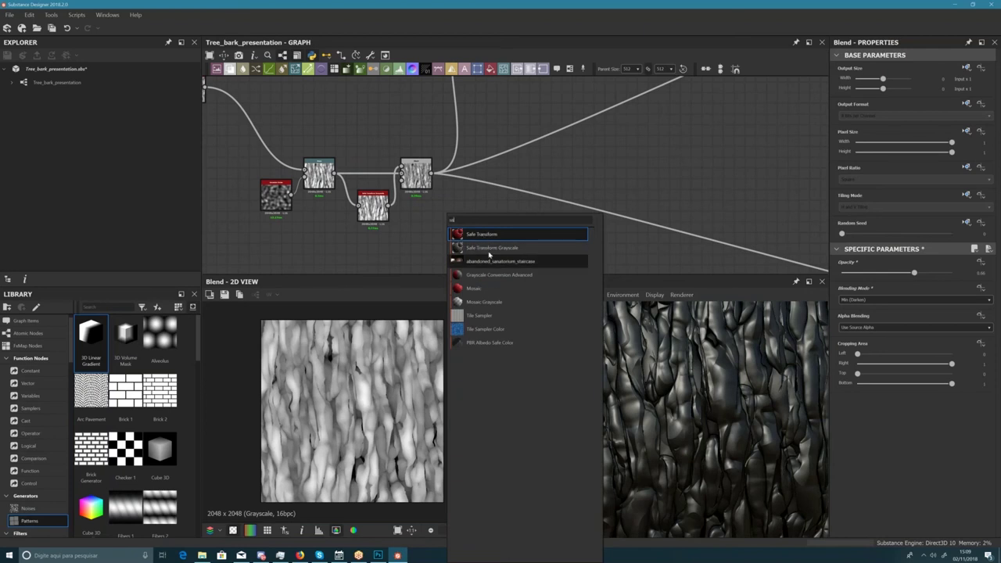
left_click(489, 249)
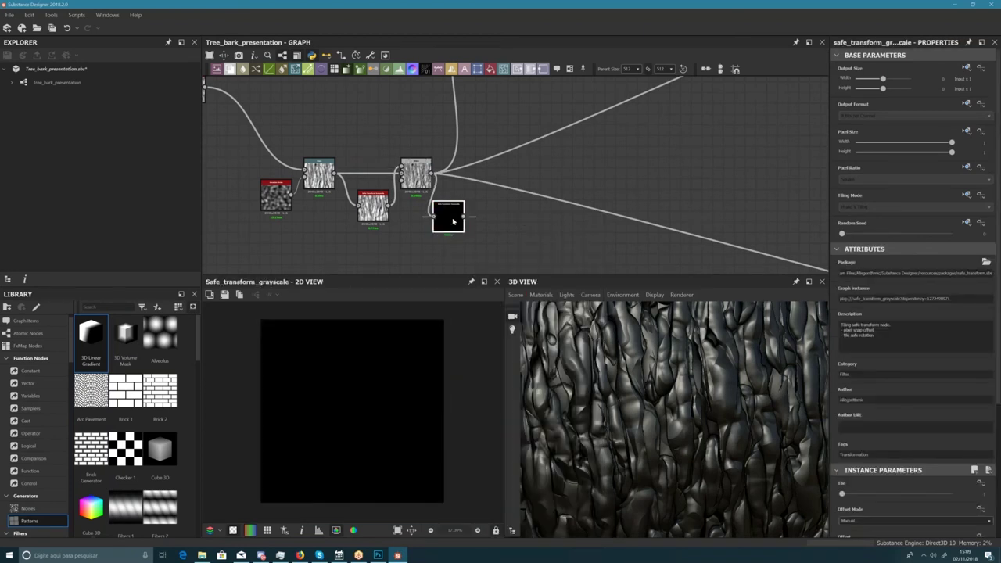
left_click(460, 239)
middle_click_drag(460, 239, 466, 239)
left_click_drag(458, 222, 490, 243)
middle_click_drag(462, 192, 433, 144)
scroll(646, 375, "down", 2)
scroll(330, 432, "up", 1)
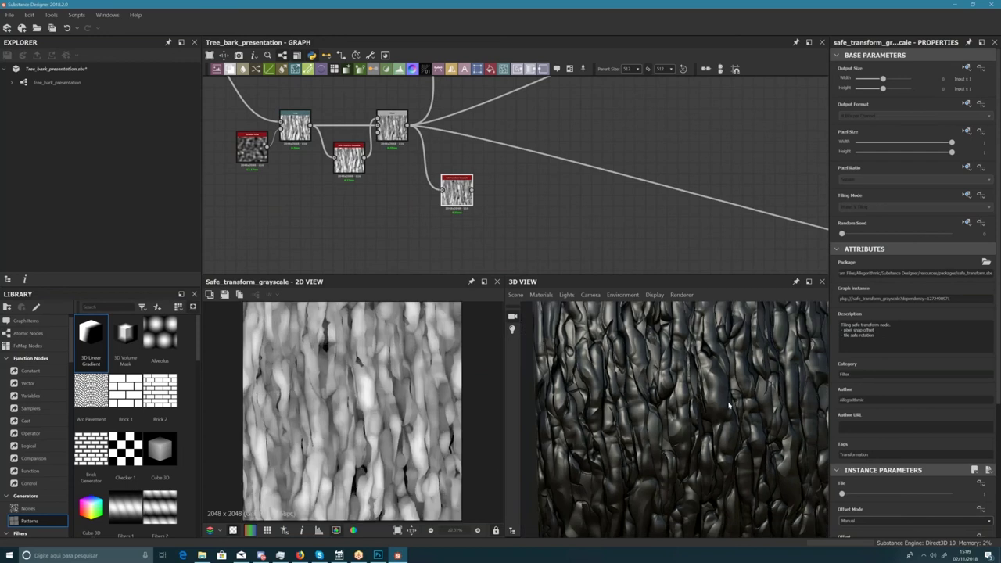
- Set the new Safe Transform Grayscale to tile 2 with offset about X 0.23 and Y 0.8, and shift the node lower
scroll(730, 406, "down", 1)
scroll(897, 456, "down", 2)
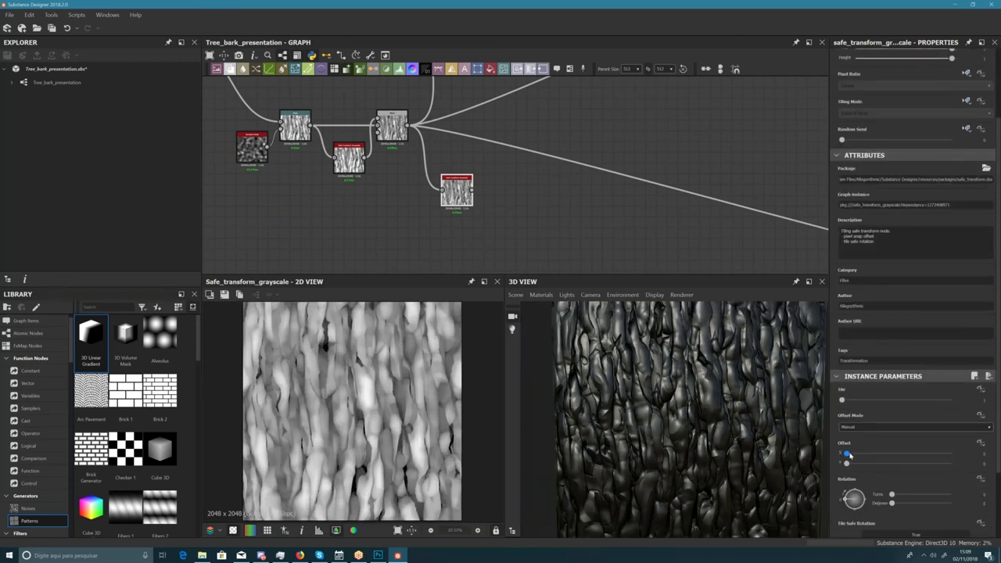
left_click_drag(868, 455, 930, 463)
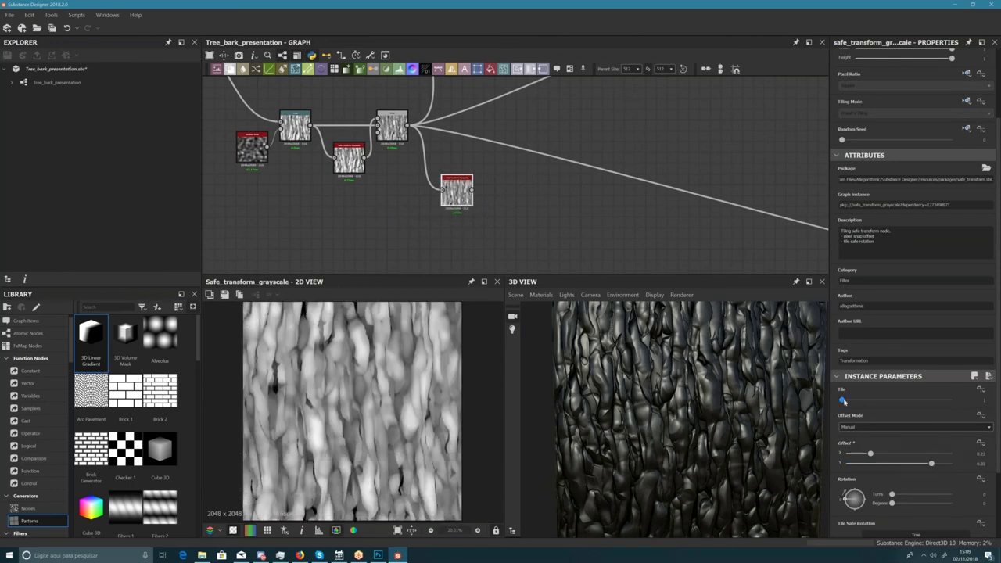
left_click_drag(847, 401, 849, 400)
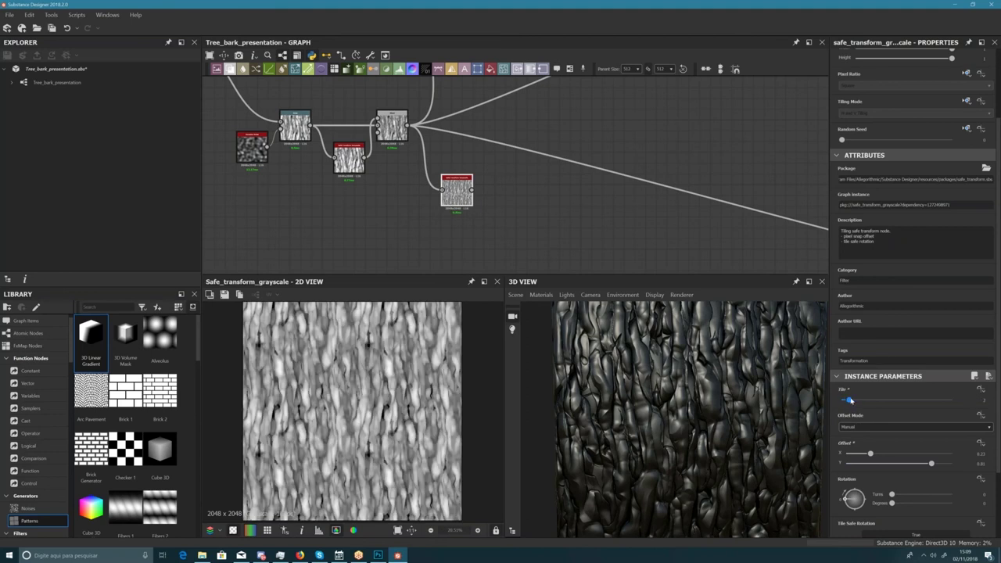
left_click_drag(457, 182, 441, 194)
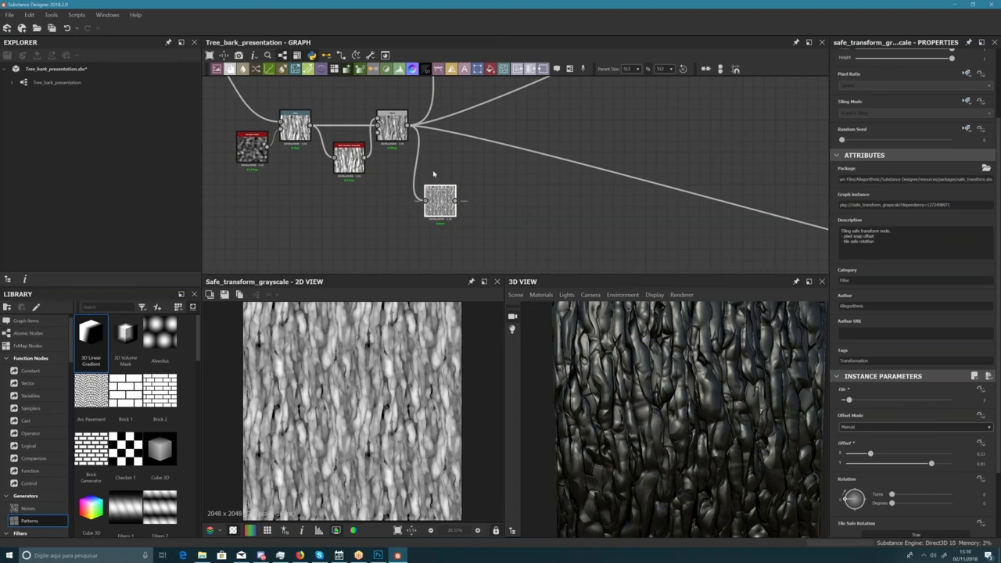
middle_click_drag(427, 179, 407, 193)
- Compare the tiled bark pattern and the node graph with the blurred bark reference in Photoshop
left_click(378, 555)
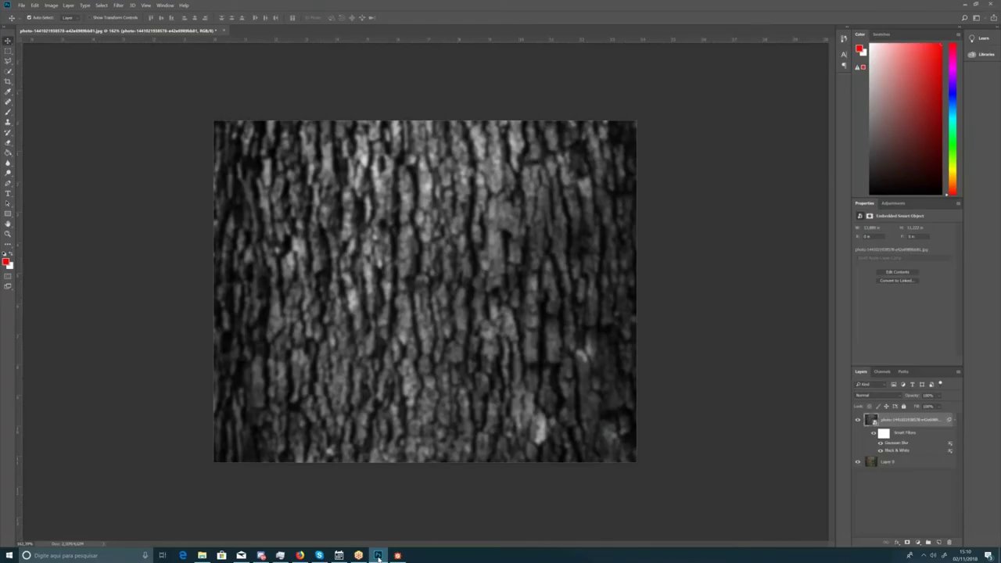
left_click(378, 555)
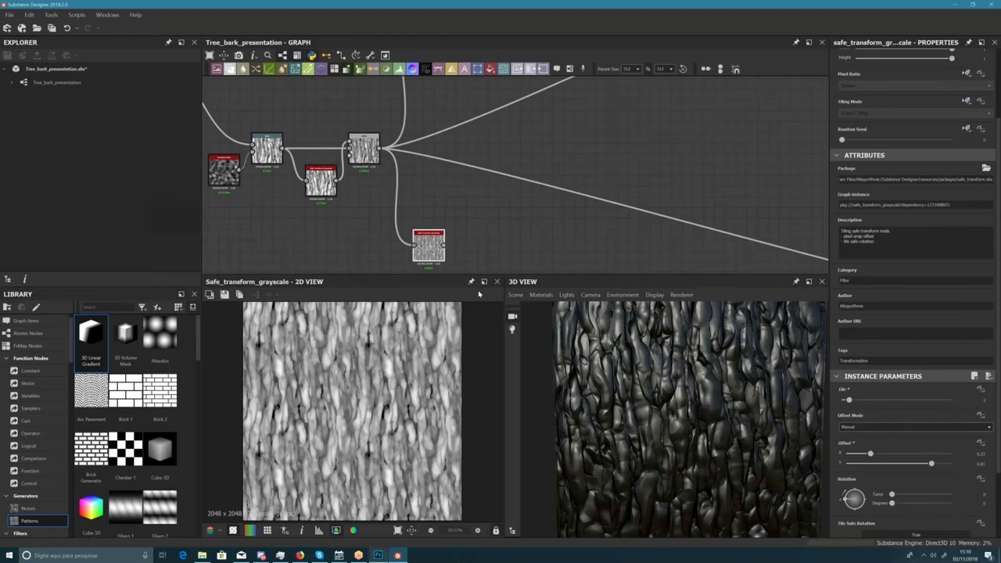
scroll(517, 192, "down", 3)
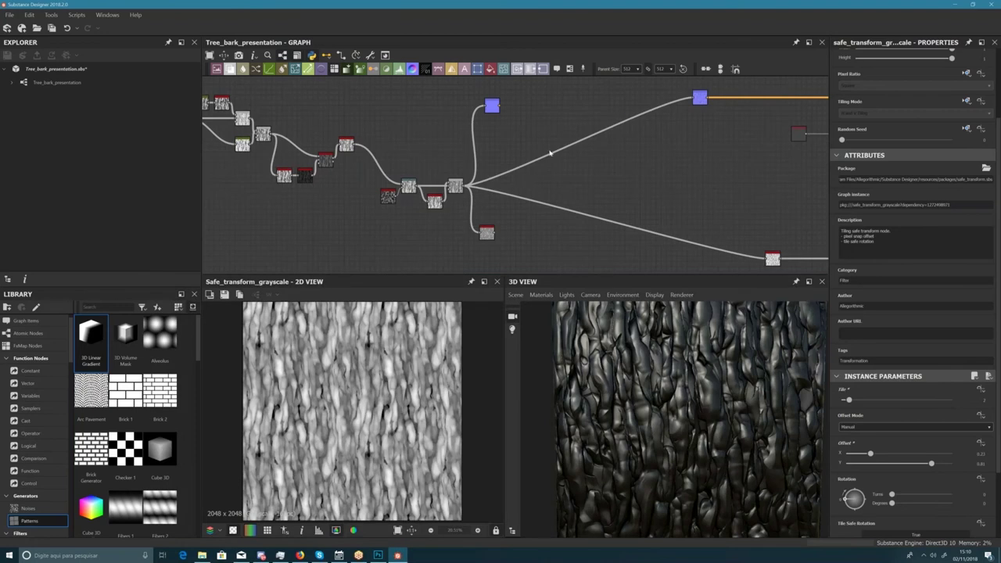
middle_click_drag(541, 144, 547, 138)
scroll(544, 184, "up", 2)
scroll(544, 185, "up", 1)
middle_click_drag(542, 180, 569, 171)
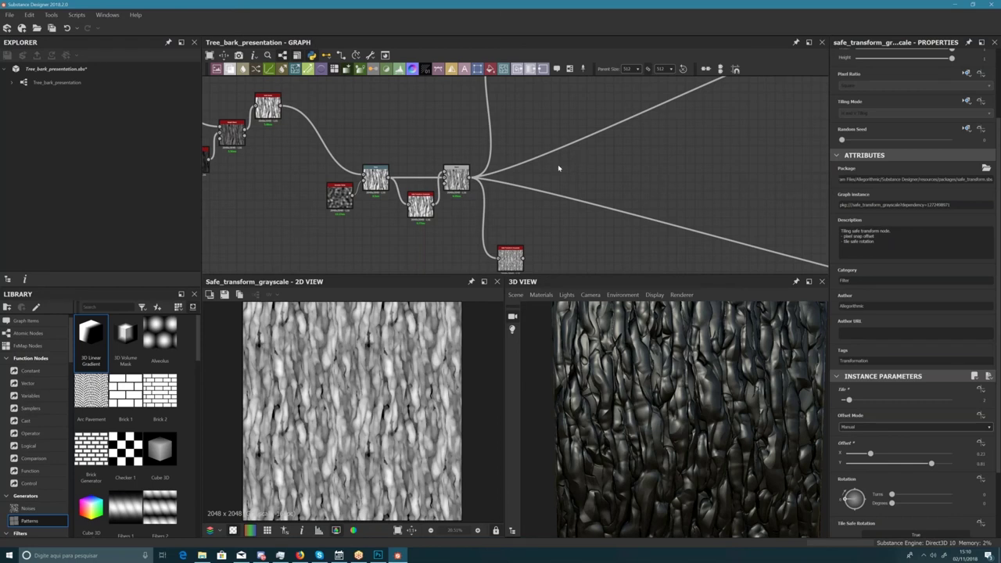
middle_click_drag(472, 207, 473, 204)
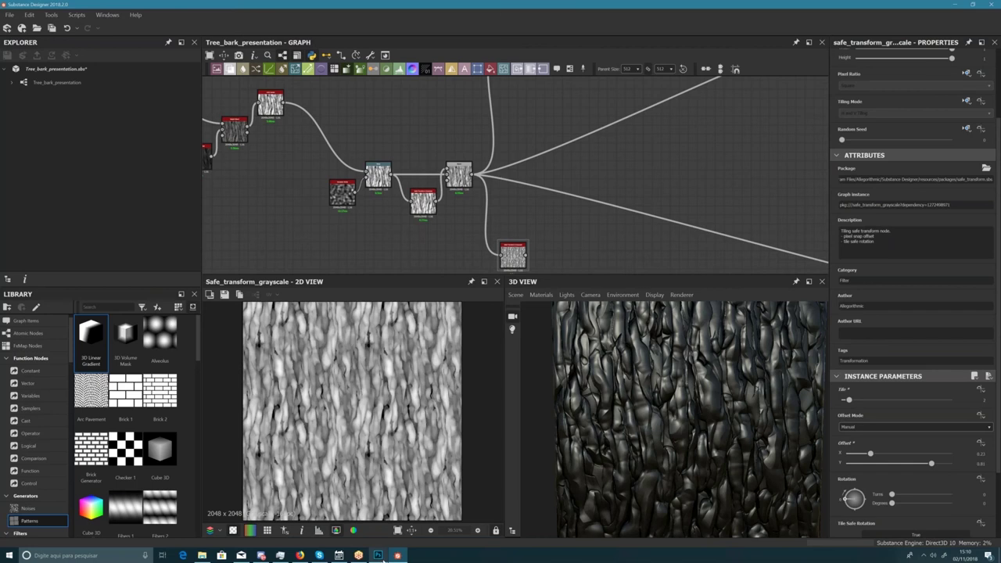
left_click(379, 555)
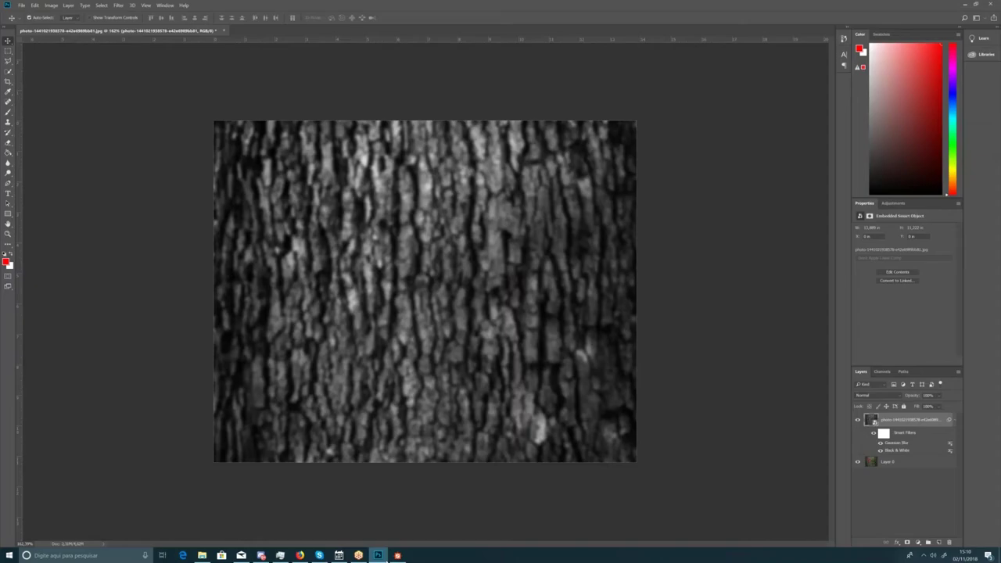
left_click(397, 555)
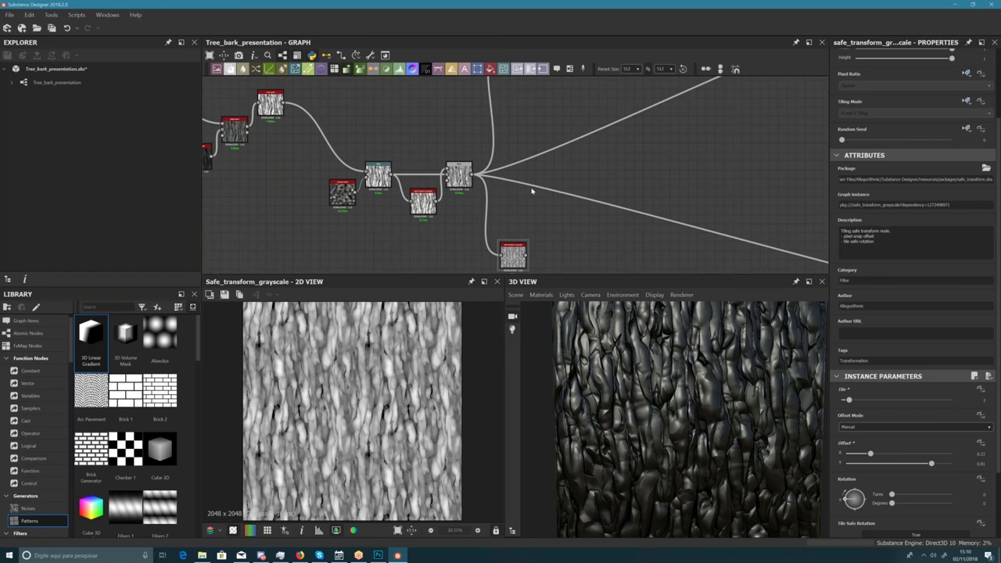
left_click(377, 555)
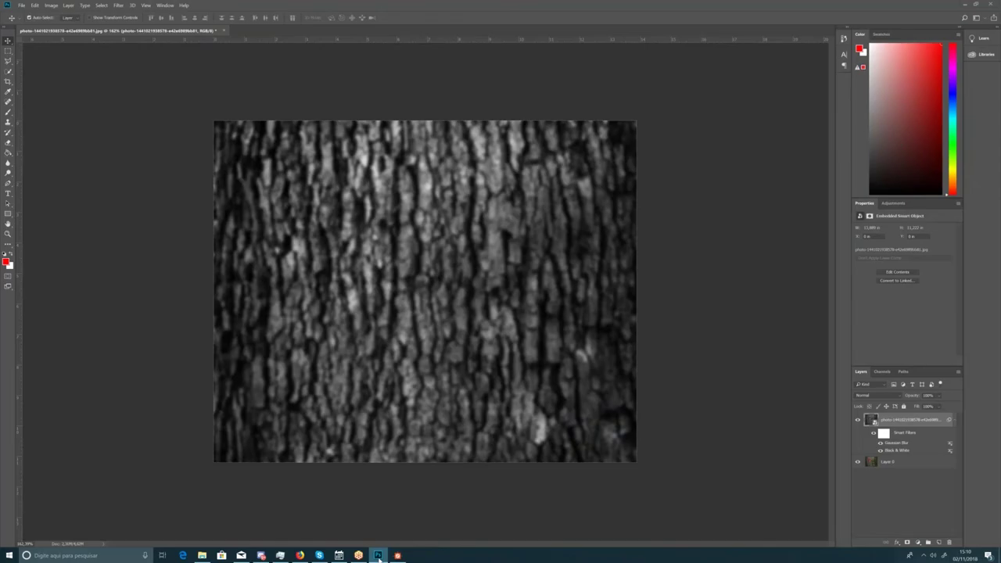
left_click(378, 555)
- Reposition the tiled Safe Transform Grayscale node well below the Blend node, leaving room for further nodes
left_click(516, 238)
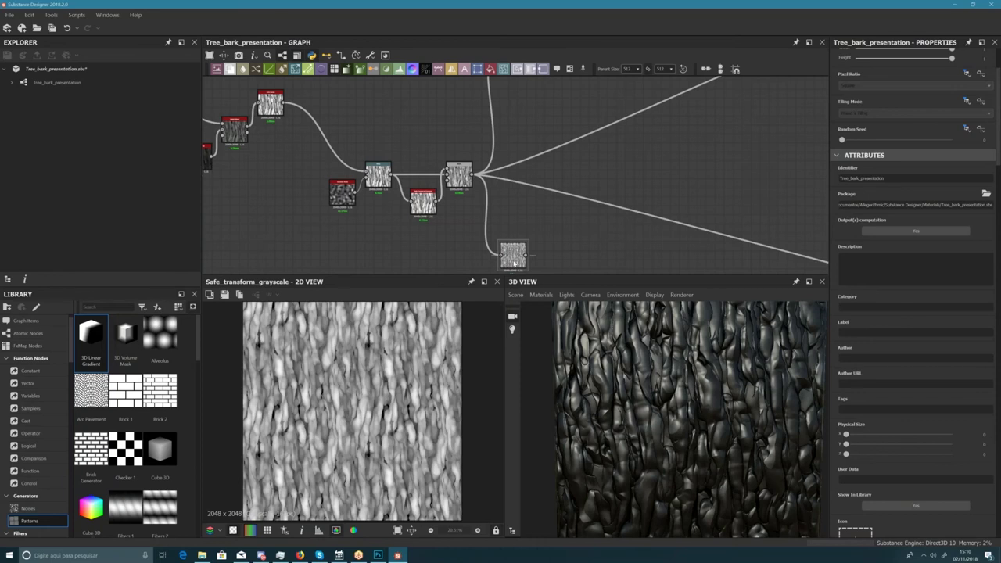
left_click_drag(512, 256, 513, 231)
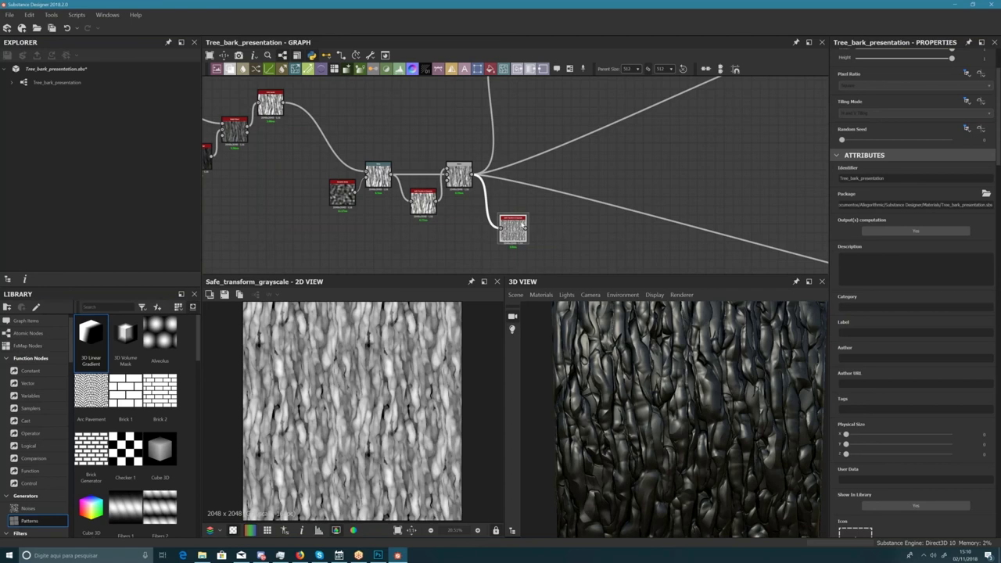
scroll(516, 225, "up", 3)
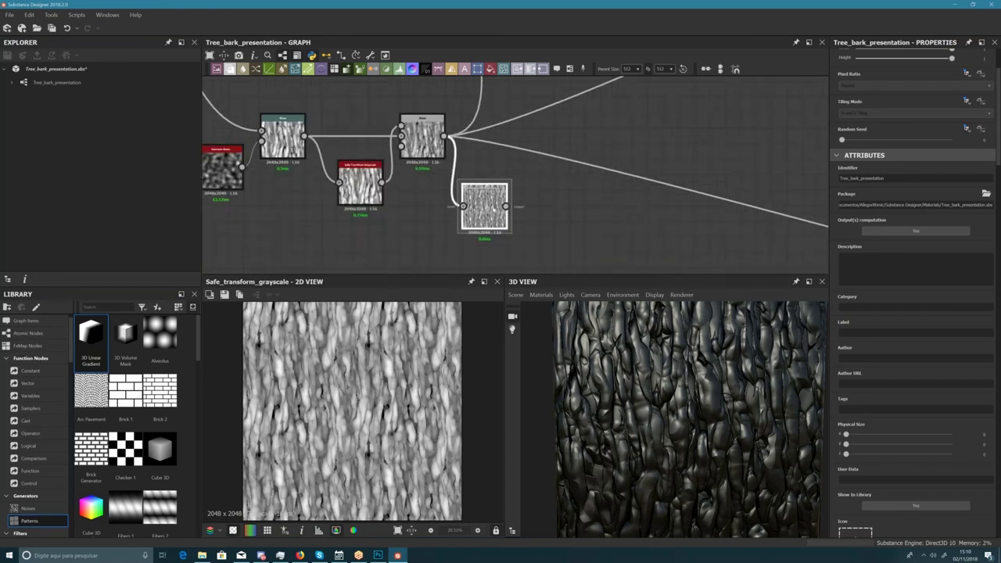
left_click_drag(492, 206, 482, 198)
middle_click_drag(483, 199, 451, 230)
scroll(453, 225, "down", 3)
left_click_drag(456, 226, 475, 254)
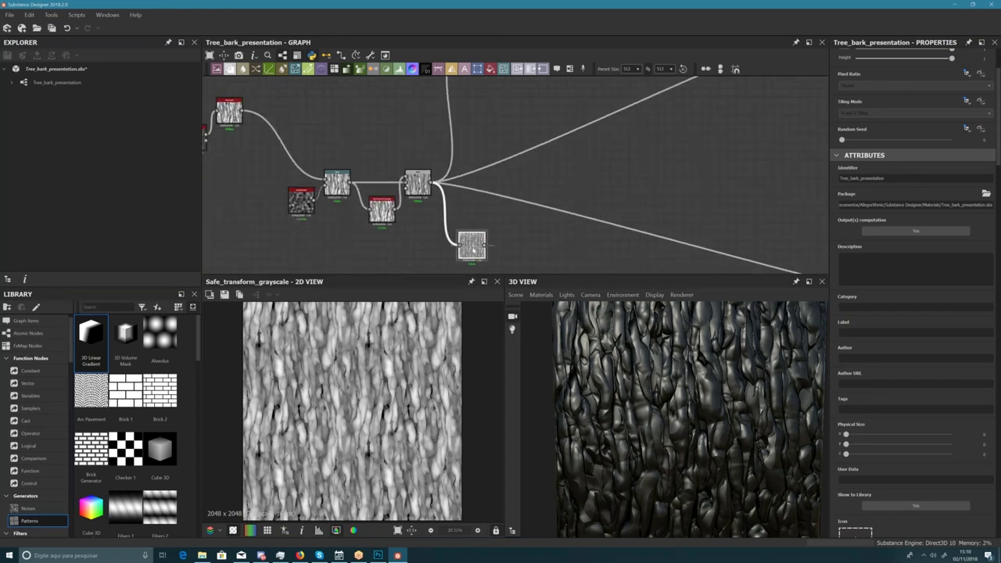
middle_click_drag(476, 254, 457, 227)
left_click_drag(457, 227, 458, 236)
scroll(457, 233, "up", 1)
middle_click_drag(461, 200, 455, 226)
scroll(456, 224, "down", 2)
scroll(460, 218, "up", 2)
- Add a second Blend node to the graph beyond the tiled Safe Transform Grayscale node
right_click(478, 206)
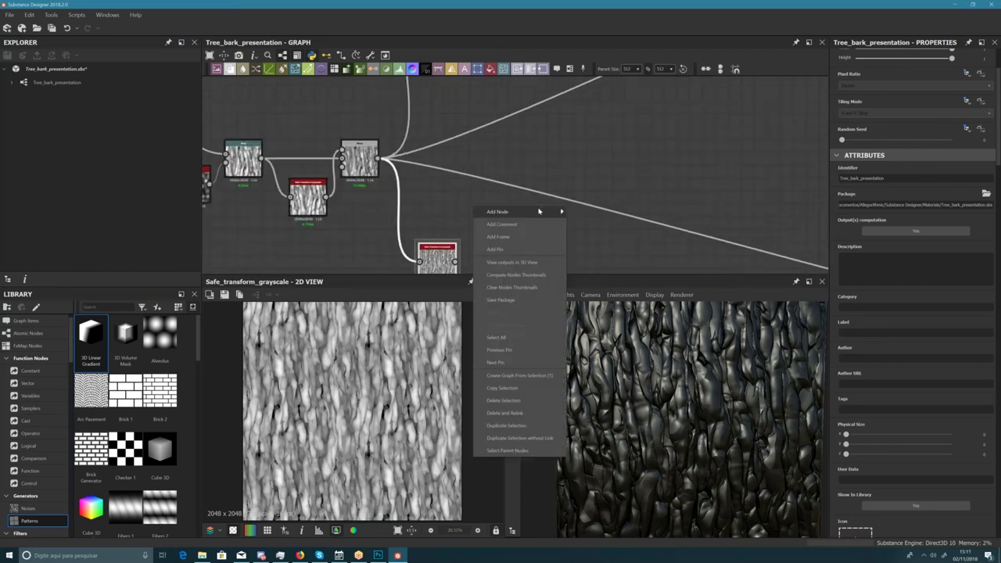
mouse_move(516, 209)
left_click(574, 232)
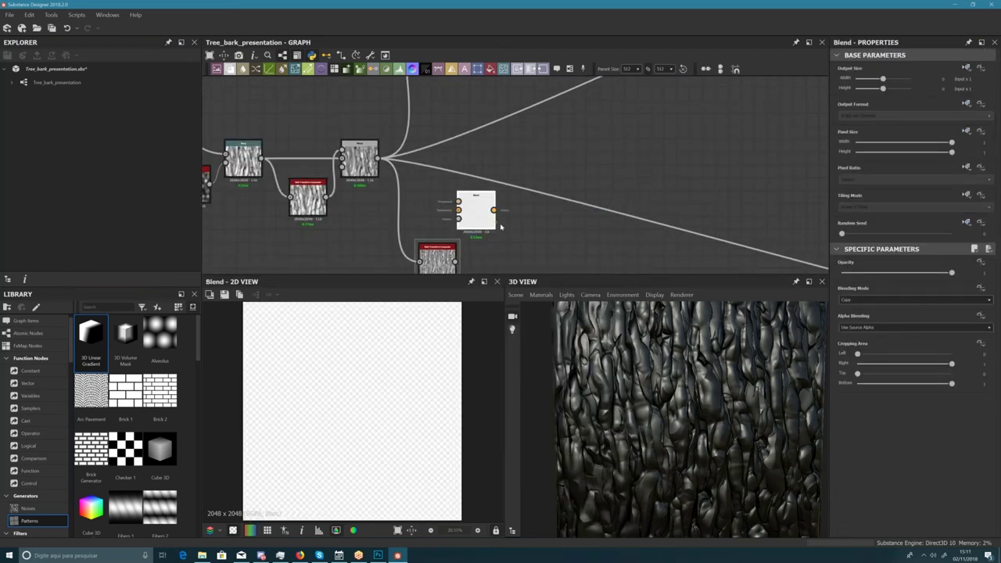
left_click_drag(474, 216, 511, 229)
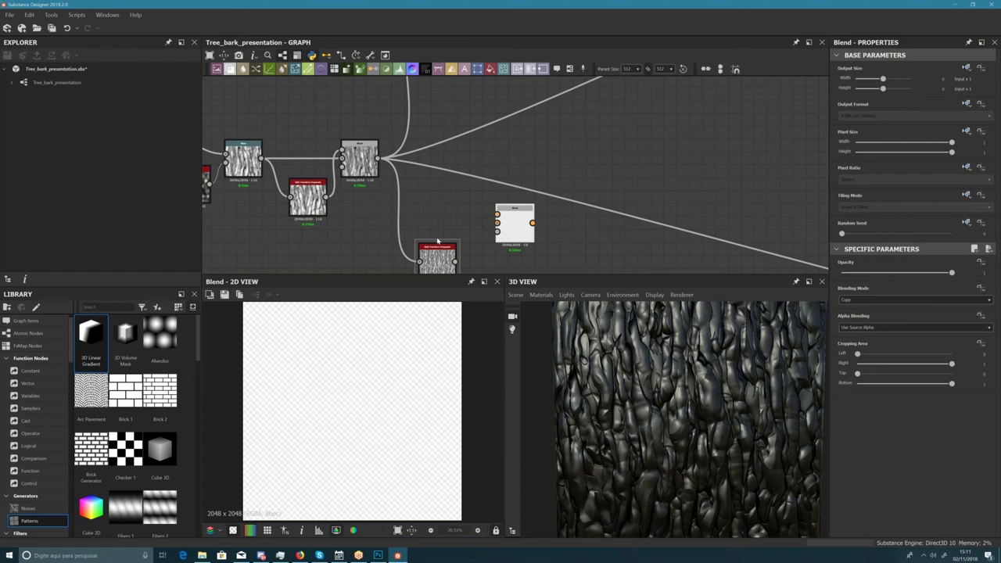
middle_click_drag(444, 235, 464, 234)
- Connect the first Blend's output to the new Blend's background input, preview the tiled Safe Transform, and move the new Blend farther away
left_click(393, 159)
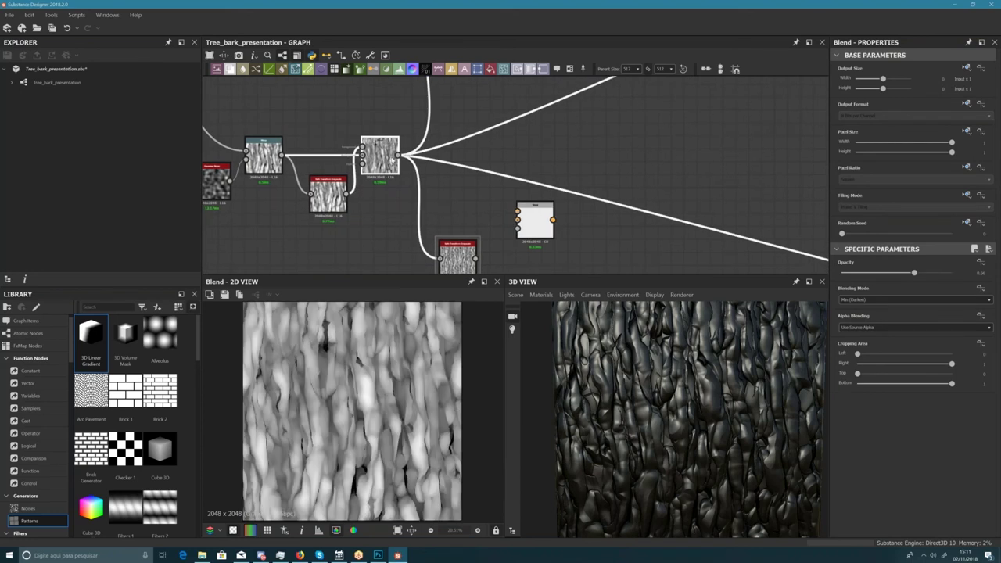
left_click_drag(401, 159, 518, 220)
double_click(525, 224)
middle_click_drag(508, 229, 496, 208)
double_click(452, 237)
left_click_drag(524, 204, 601, 223)
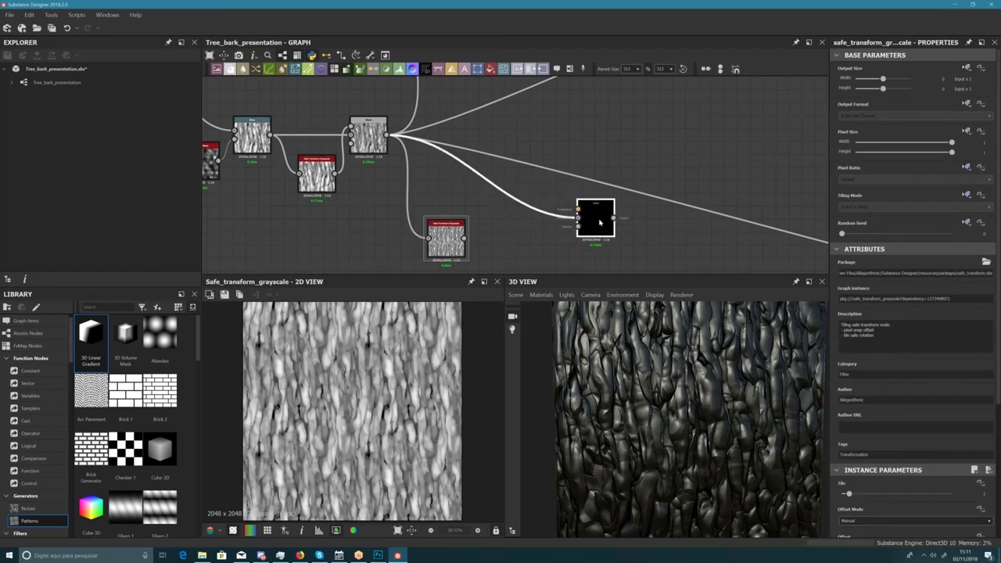
- Load Filter_DilationOrErosion from the Substance Designer Filters folder into the Explorer as a package
middle_click_drag(470, 178, 473, 211)
scroll(474, 212, "down", 1)
left_click(348, 245)
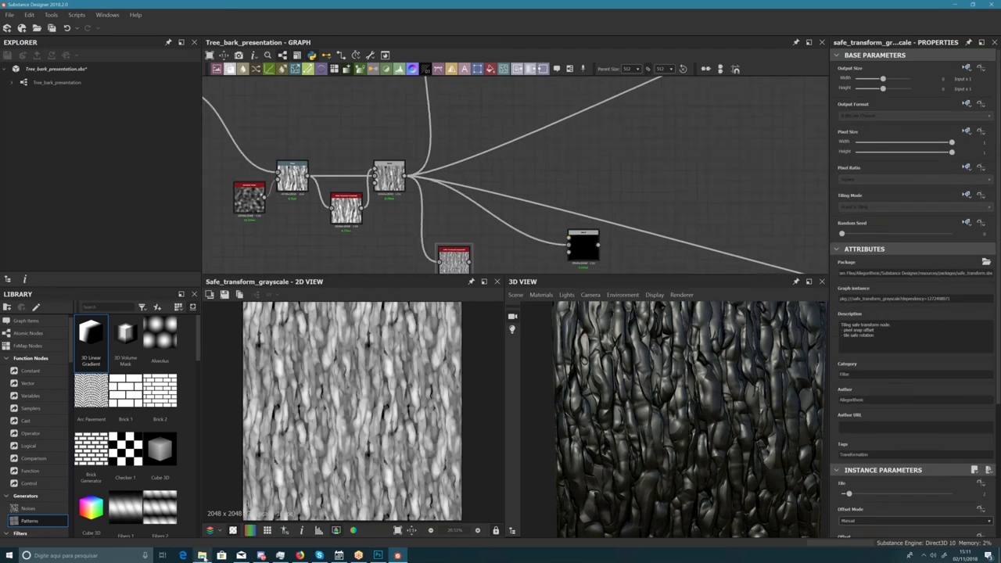
left_click(202, 556)
double_click(425, 165)
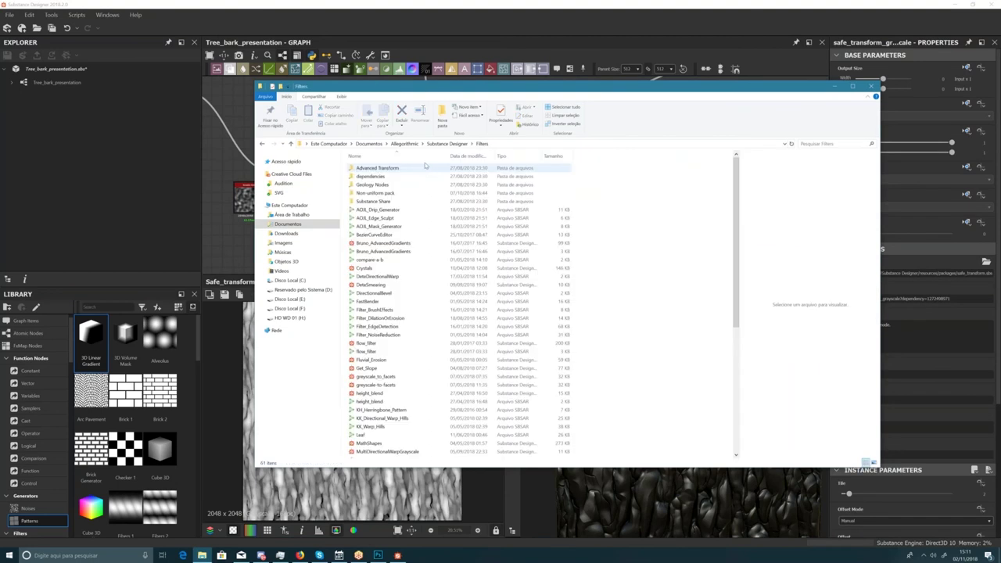
scroll(401, 266, "down", 3)
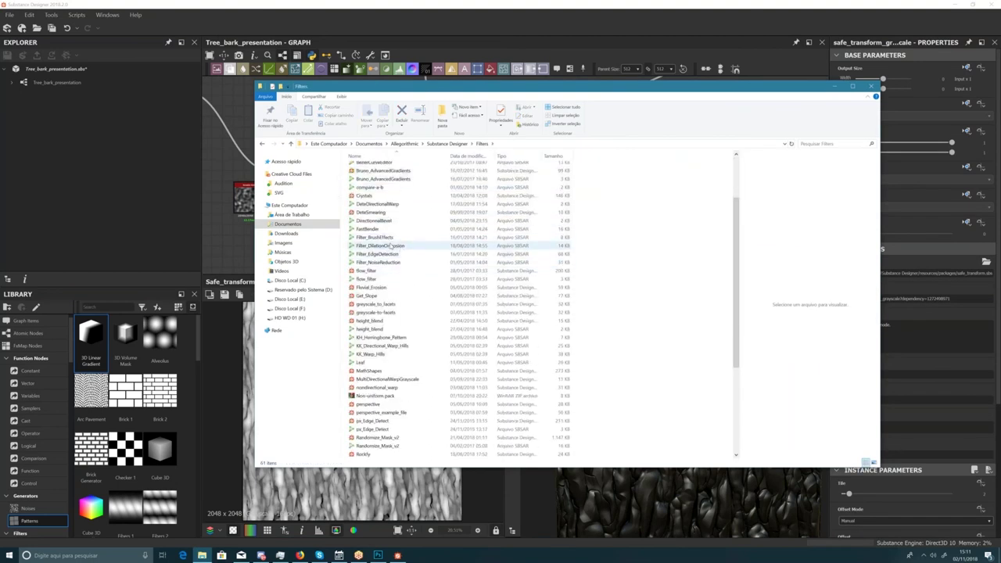
left_click(378, 247)
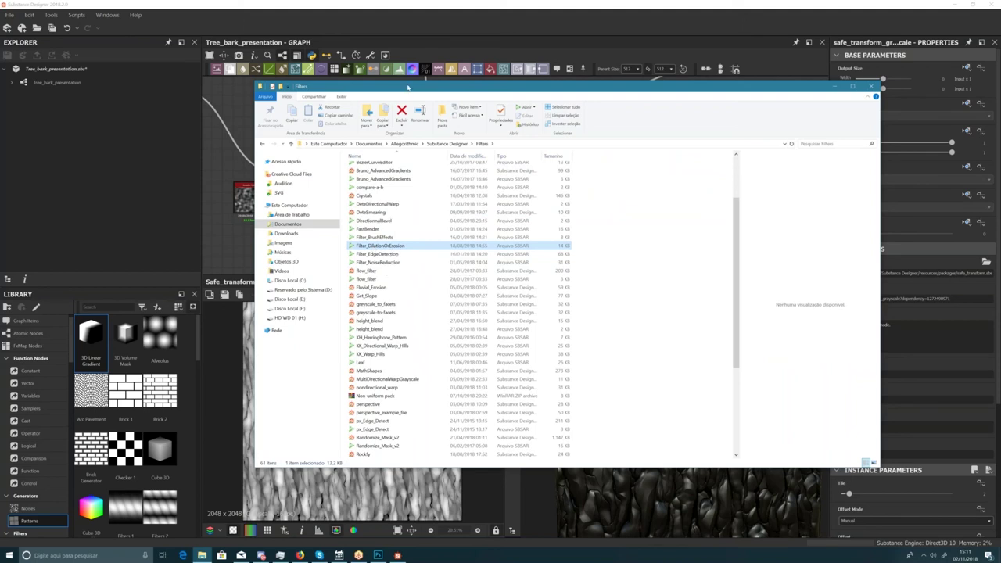
left_click_drag(408, 87, 505, 97)
mouse_move(476, 255)
left_mouse_down()
mouse_move(313, 225)
mouse_move(118, 150)
mouse_move(494, 260)
left_mouse_up()
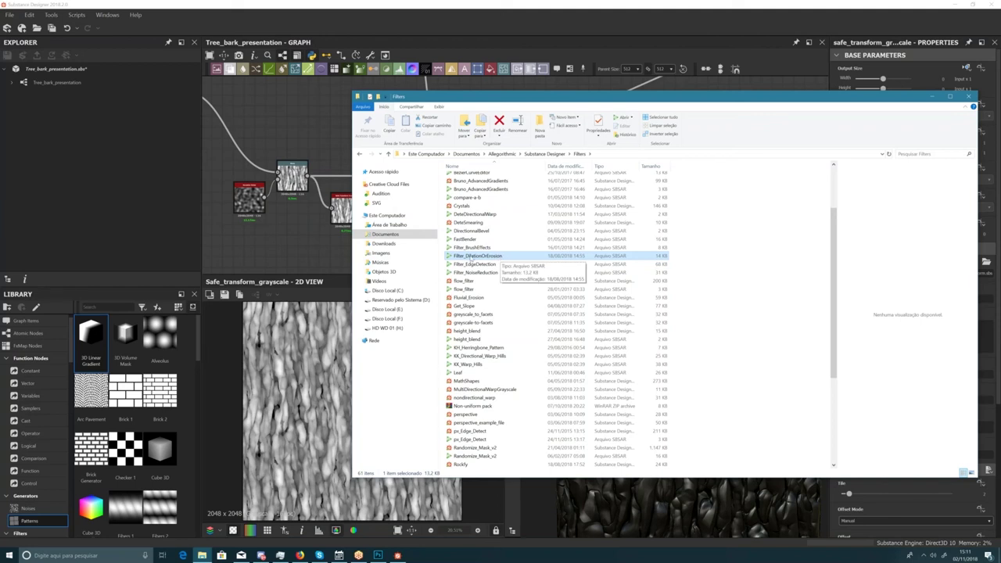
left_click_drag(494, 260, 66, 126)
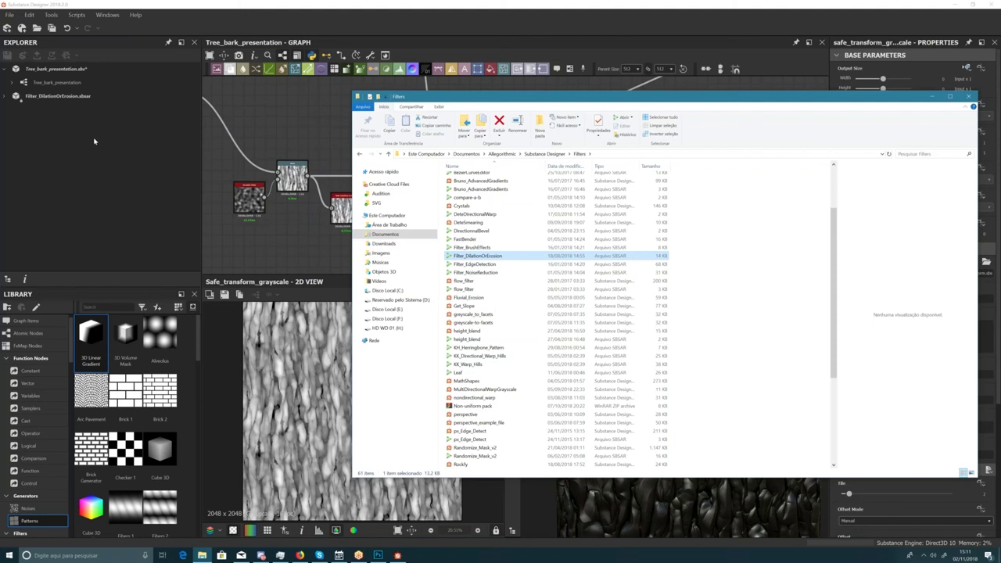
left_click(49, 130)
- Expand the Filter_DilationOrErosion package and place a DilationOrErosion_Iteration node above the new Blend node in the graph
left_click(4, 97)
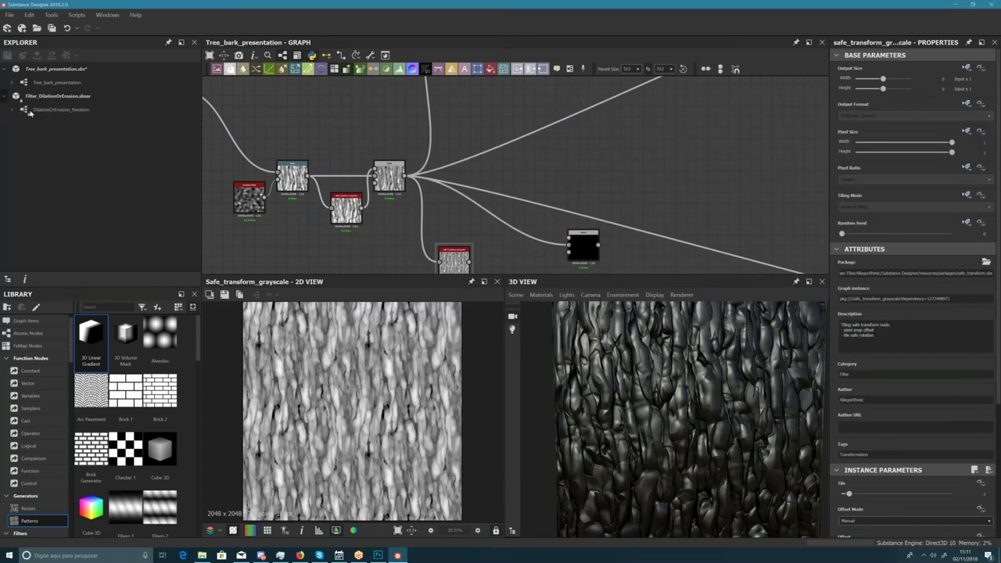
left_click_drag(54, 111, 577, 179)
middle_click_drag(514, 161, 455, 128)
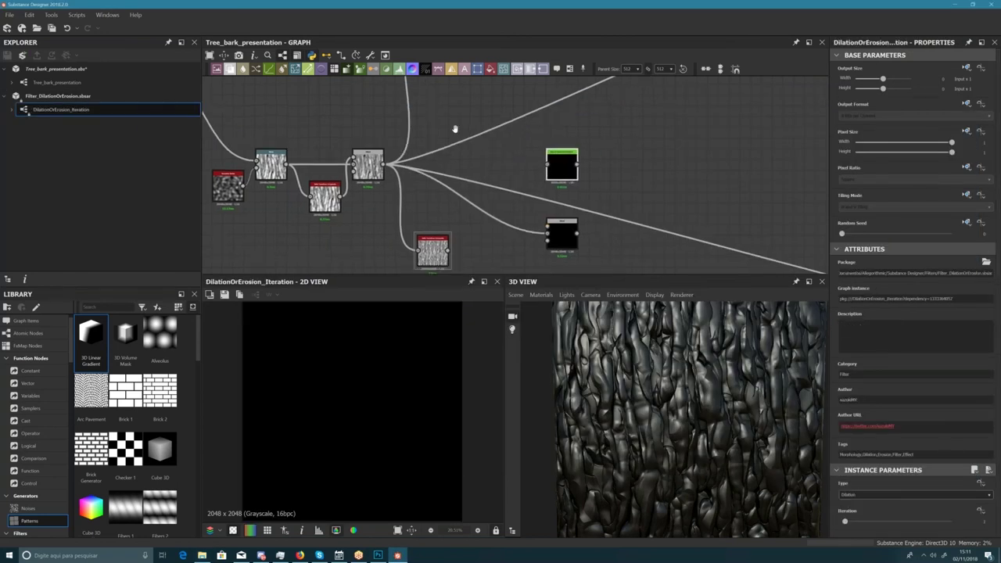
- Move the second Blend farther away, preview the first Blend, and place the DilationOrErosion_Iteration node near it
left_click_drag(511, 149, 451, 224)
left_click_drag(522, 207, 586, 147)
double_click(336, 149)
left_click_drag(443, 231, 416, 199)
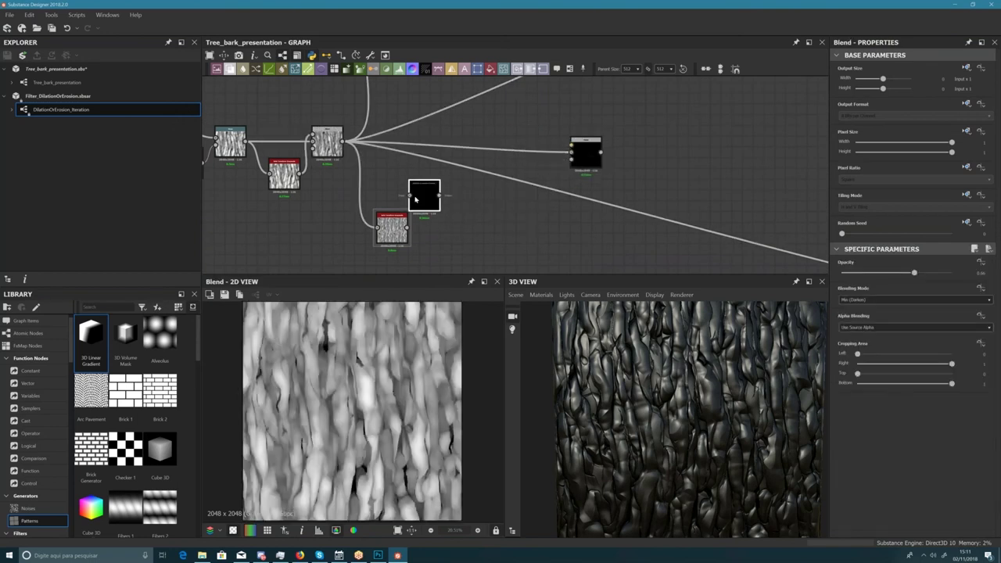
- Feed the first Blend into the DilationOrErosion_Iteration node and transfer the Blend's other outgoing connections to the filter's output
middle_click_drag(444, 207, 506, 244)
scroll(464, 225, "up", 2)
left_click_drag(508, 234, 497, 211)
left_click_drag(396, 168, 465, 215)
left_click(496, 225)
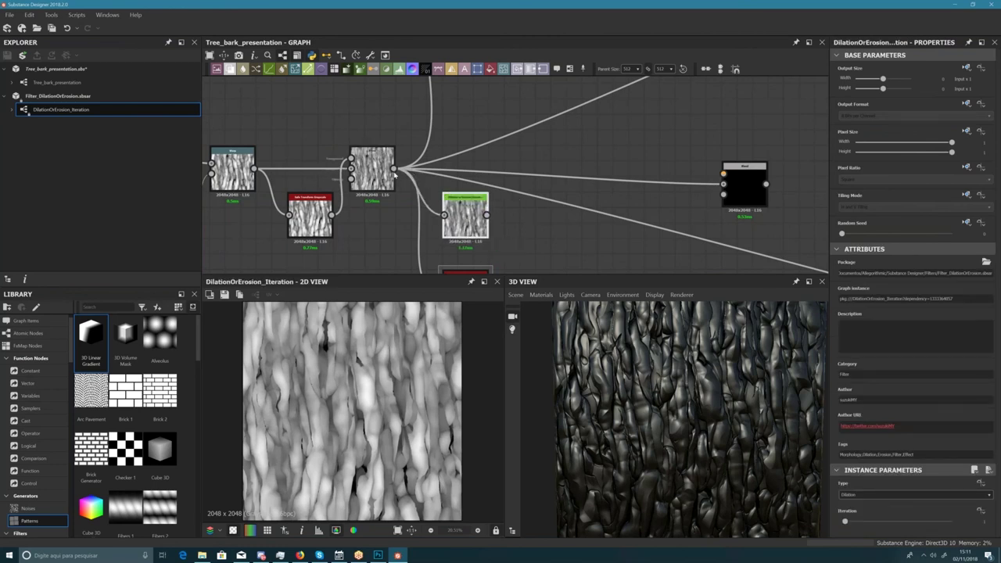
left_click_drag(394, 168, 459, 178, "shift")
- Raise the dilation filter's Iteration to 12 and inspect the bark shapes up close in the 3D view
scroll(642, 469, "up", 3)
mouse_move(844, 521)
left_mouse_down()
mouse_move(875, 524)
mouse_move(852, 521)
left_mouse_up()
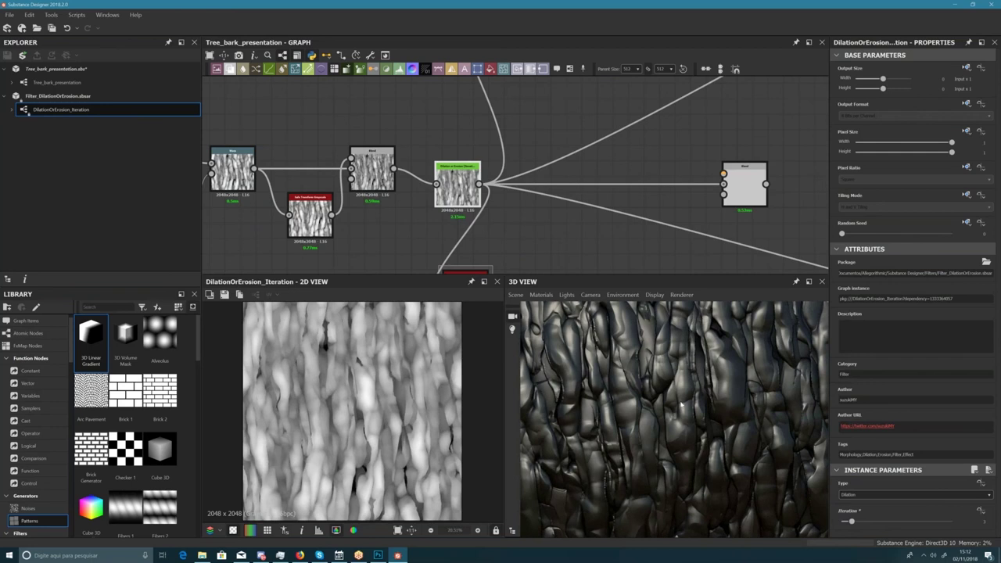
mouse_move(680, 404)
left_mouse_down()
mouse_move(682, 435)
mouse_move(681, 414)
left_mouse_up()
scroll(665, 437, "up", 3)
mouse_move(655, 454)
left_mouse_down()
mouse_move(683, 462)
mouse_move(682, 401)
mouse_move(696, 356)
left_mouse_up()
left_click_drag(851, 521, 881, 530)
left_click_drag(655, 314, 660, 341)
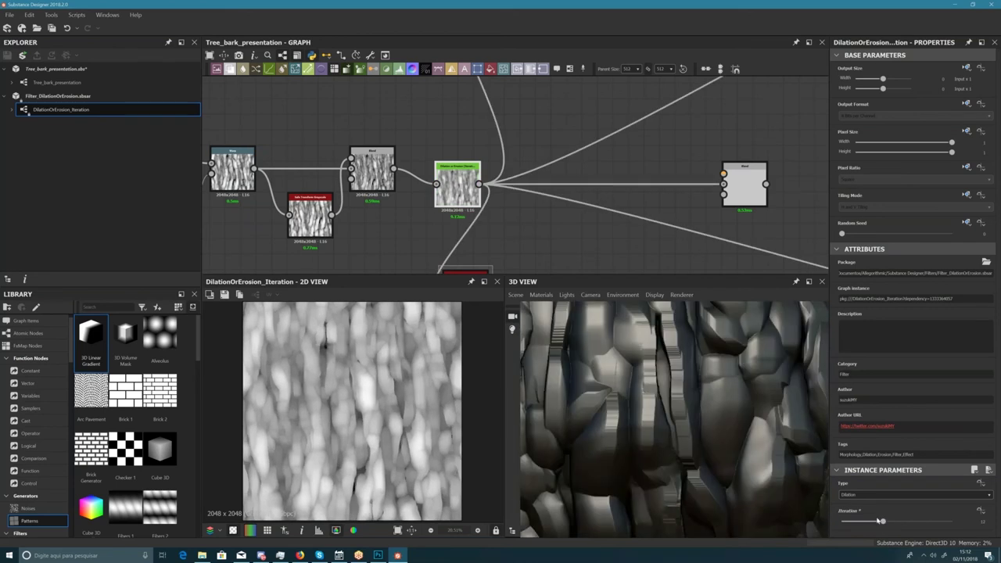
scroll(680, 474, "down", 4)
left_click_drag(680, 469, 677, 402)
scroll(666, 378, "down", 3)
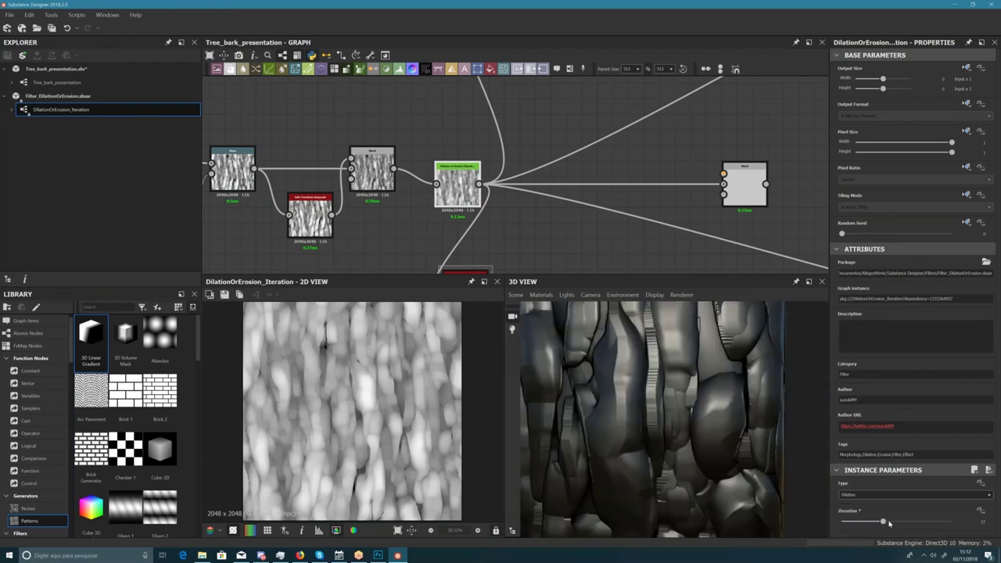
- Try an Iteration of 20 on the dilation filter and inspect the bark from several distances in 3D
left_click_drag(884, 522, 909, 522)
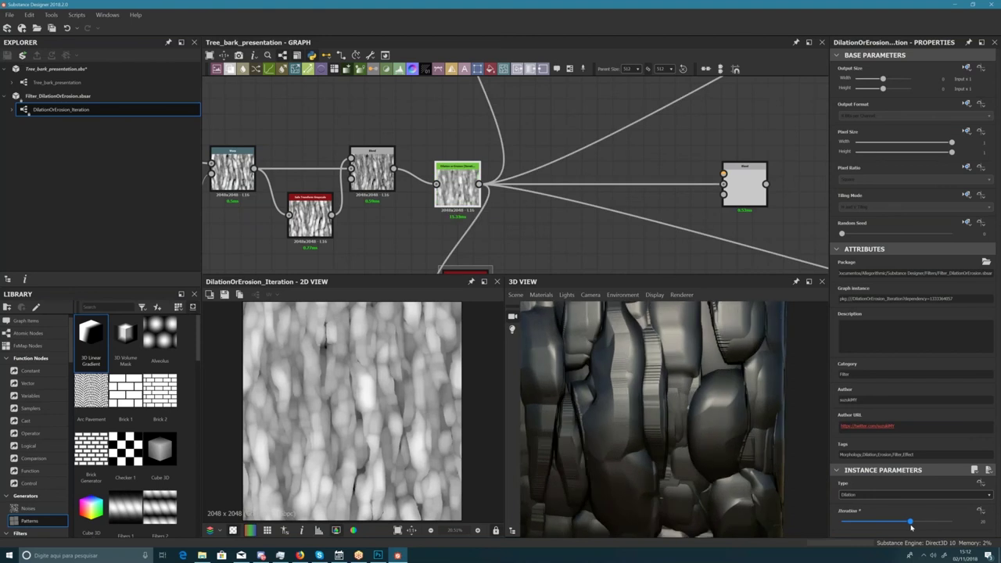
right_click_drag(688, 452, 659, 446)
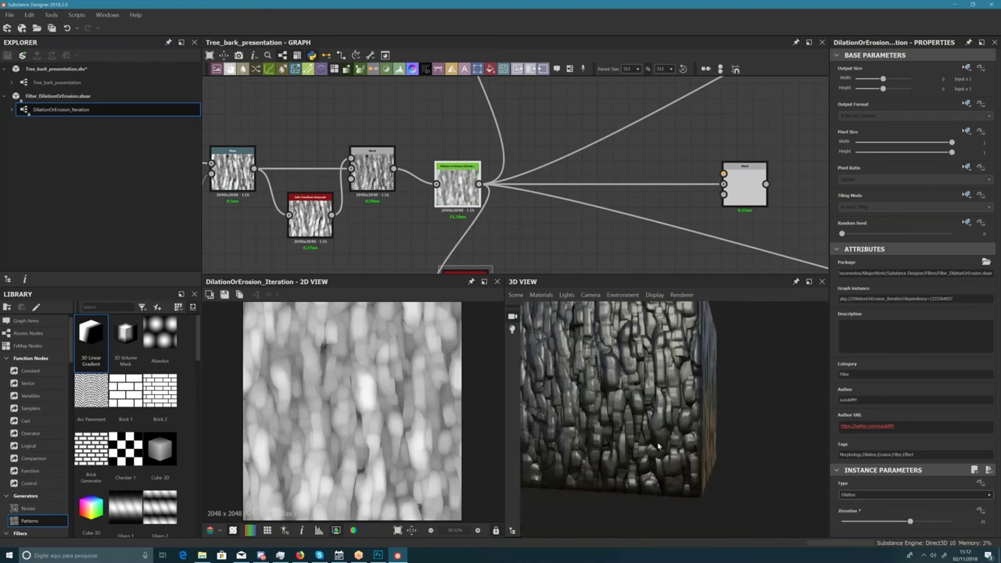
left_click_drag(661, 448, 667, 455)
right_click_drag(637, 372, 655, 422)
mouse_move(655, 422)
left_mouse_down()
mouse_move(688, 418)
mouse_move(668, 430)
left_mouse_up()
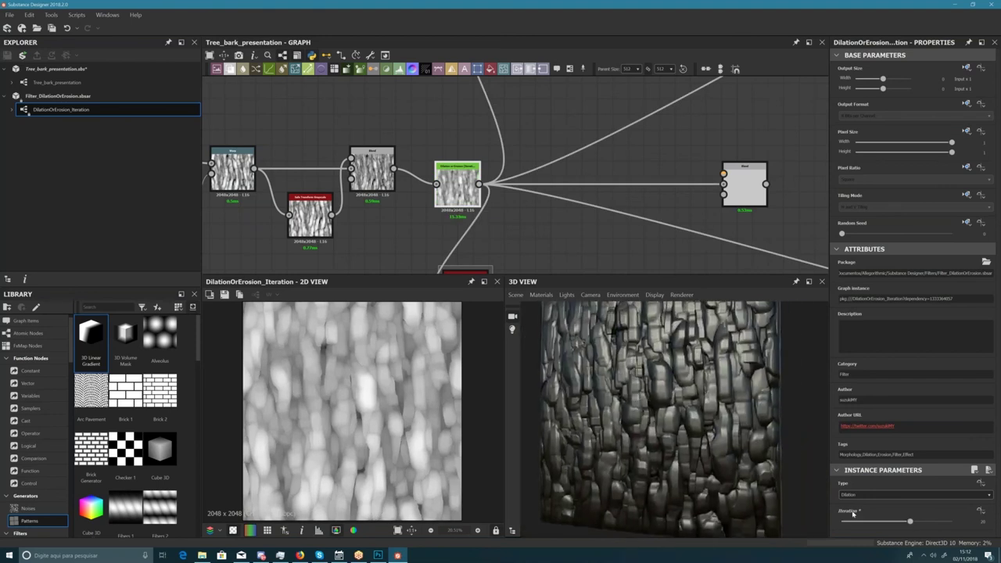
- Check the reference photo in Photoshop, set the dilation filter's Iteration to 13, and align its node beside the first Blend
left_click(378, 555)
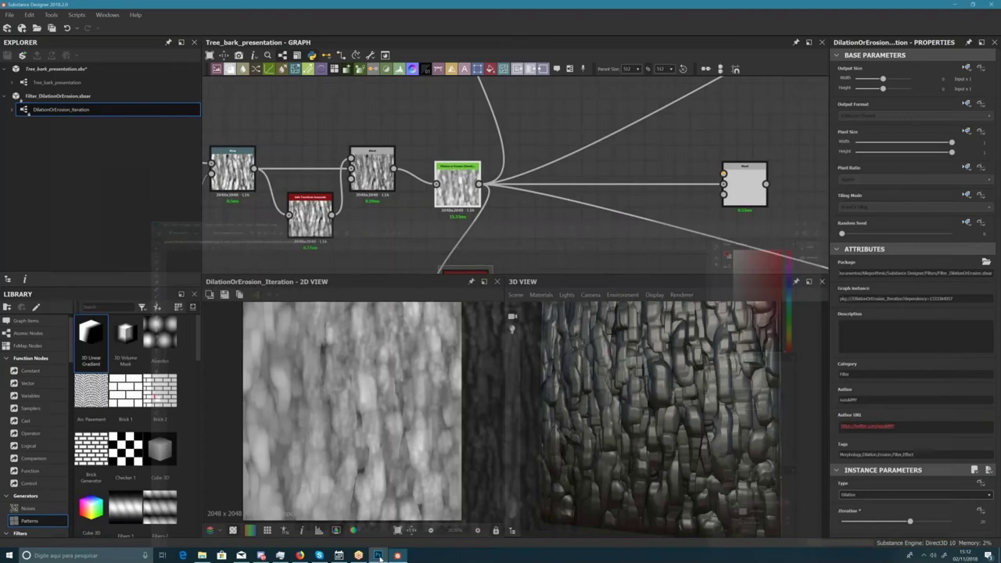
mouse_move(896, 522)
left_mouse_down()
mouse_move(920, 522)
mouse_move(887, 524)
left_mouse_up()
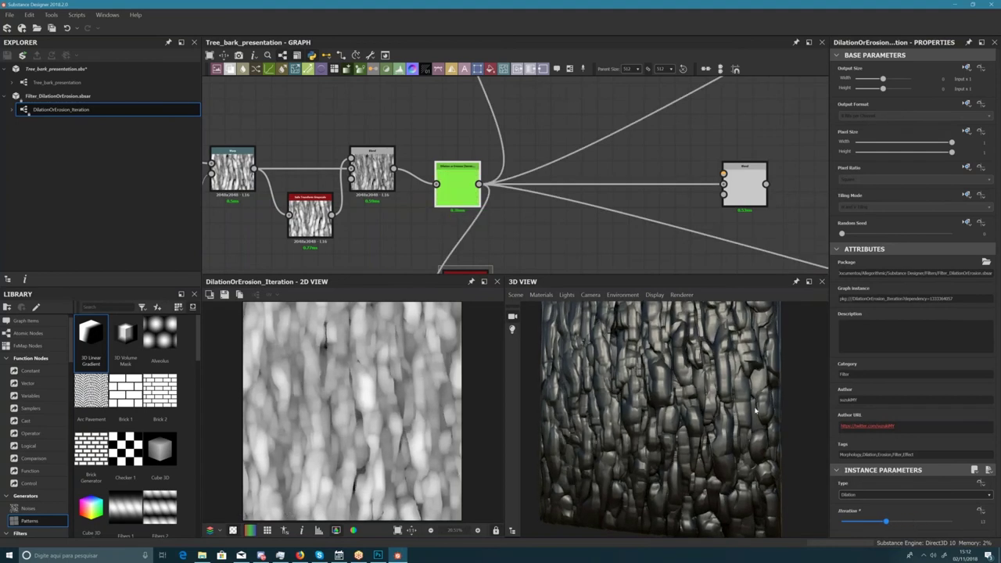
left_click_drag(453, 179, 429, 163)
right_click(429, 162)
left_click(411, 107)
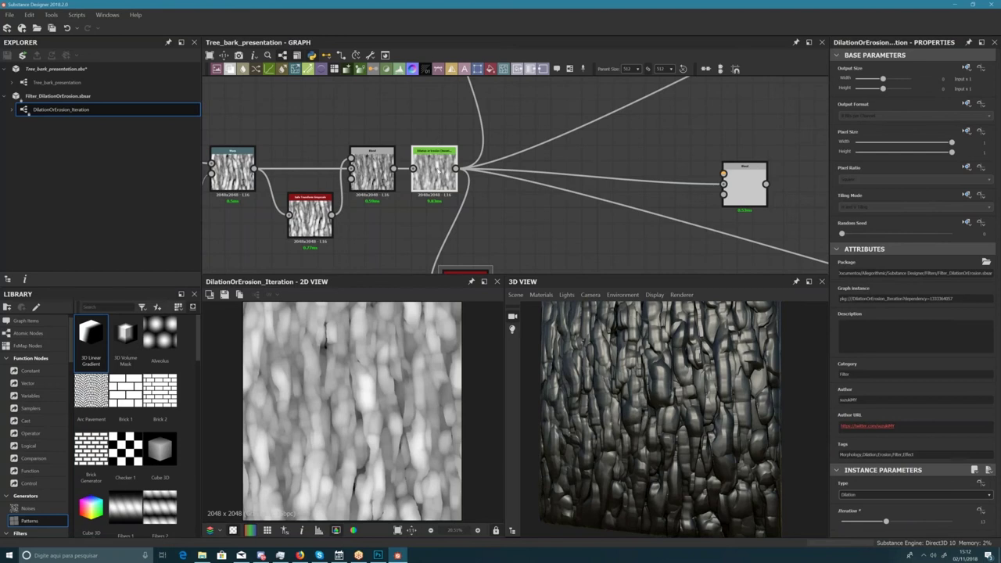
- Move the tiled Safe Transform Grayscale closer beneath the dilation filter node and preview it in 2D
scroll(424, 123, "up", 4)
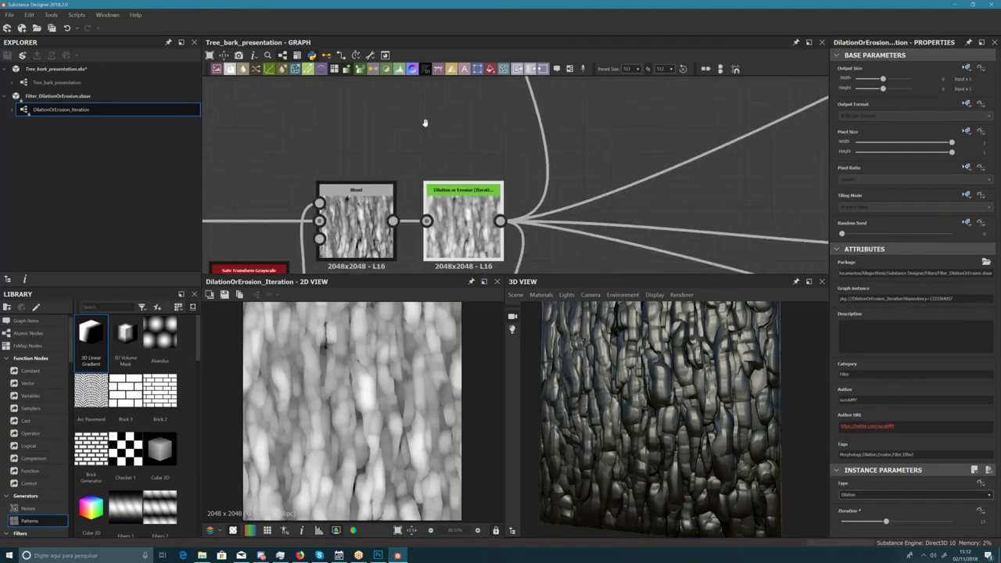
middle_click_drag(425, 122, 402, 76)
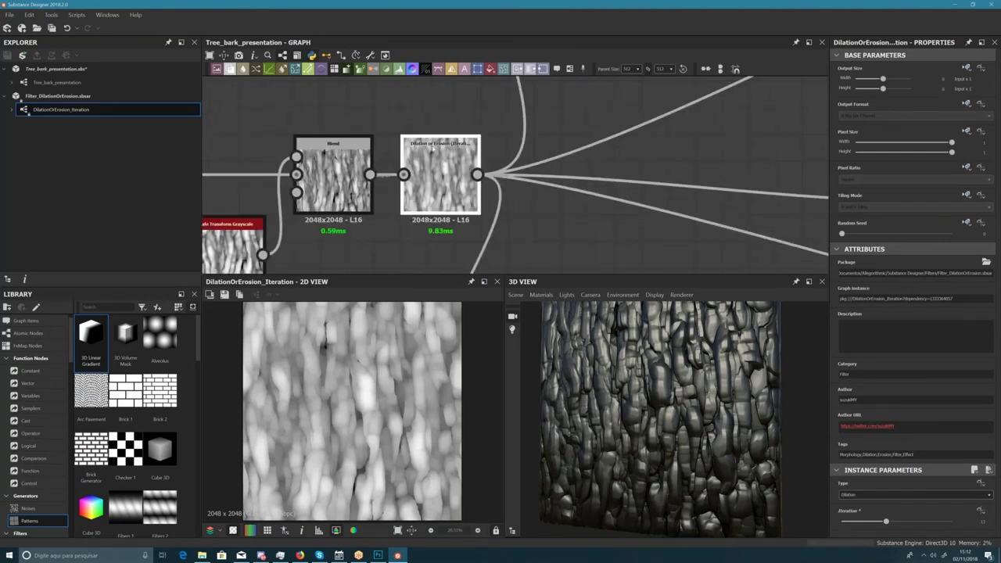
scroll(422, 151, "down", 2)
middle_click_drag(453, 220, 410, 171)
scroll(410, 171, "down", 2)
left_click_drag(418, 216, 442, 167)
middle_click_drag(442, 166, 465, 202)
scroll(405, 156, "up", 3)
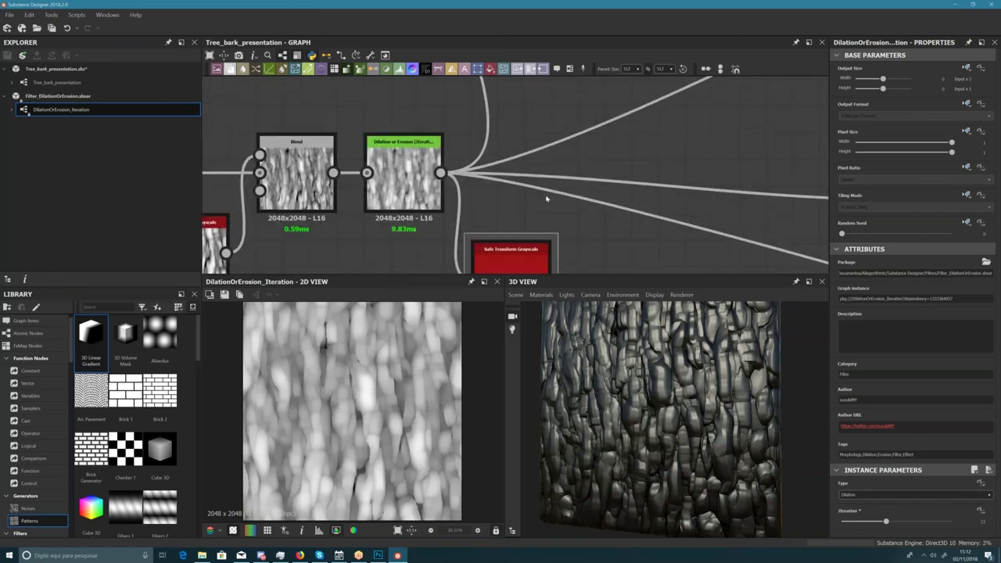
middle_click_drag(519, 186, 508, 178)
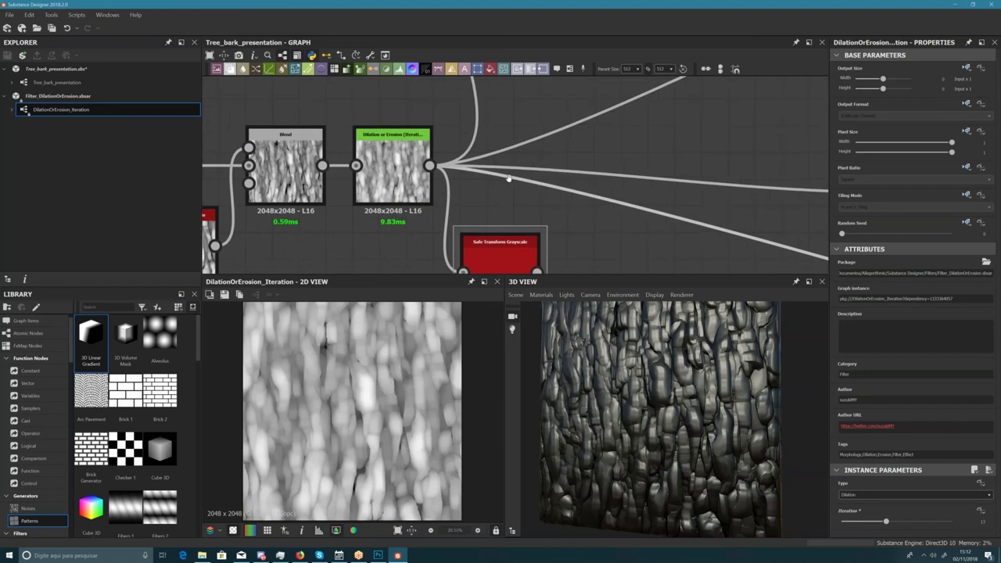
scroll(508, 178, "down", 2)
left_click(472, 213)
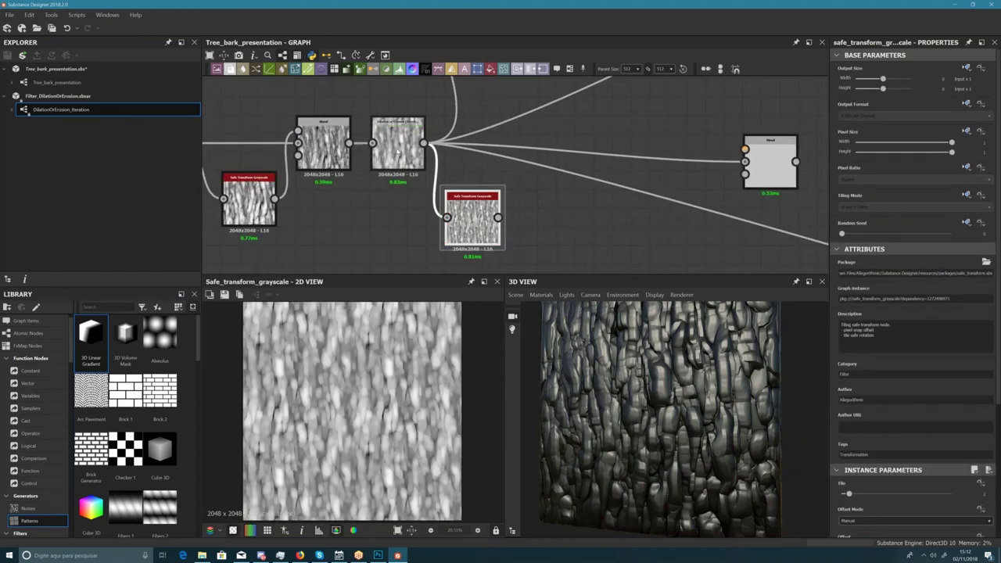
- Duplicate the DilationOrErosion node and place the copy beside the tiled Safe Transform Grayscale node
left_click(397, 134)
key("ctrl+v")
left_click_drag(505, 169, 564, 229)
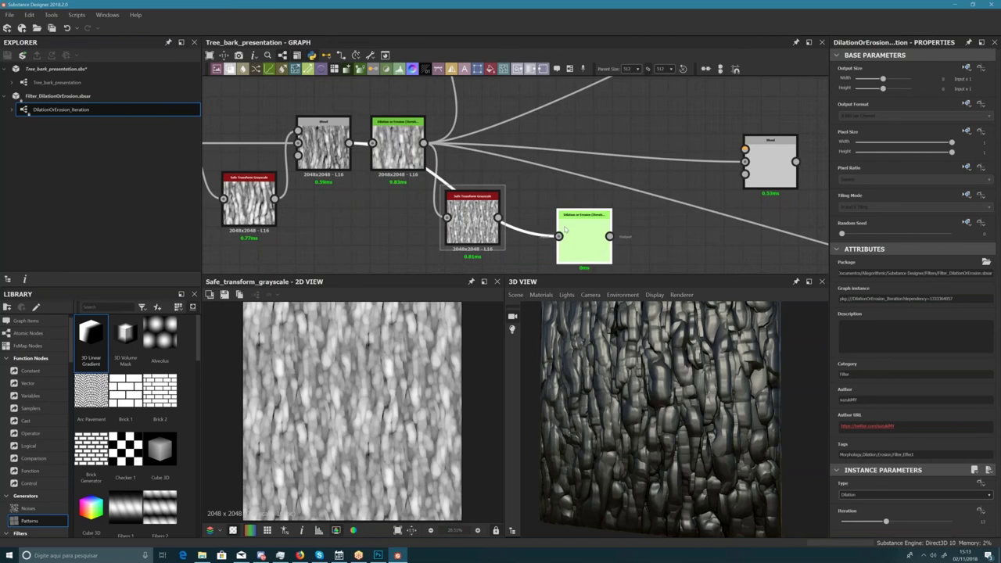
scroll(564, 228, "down", 3)
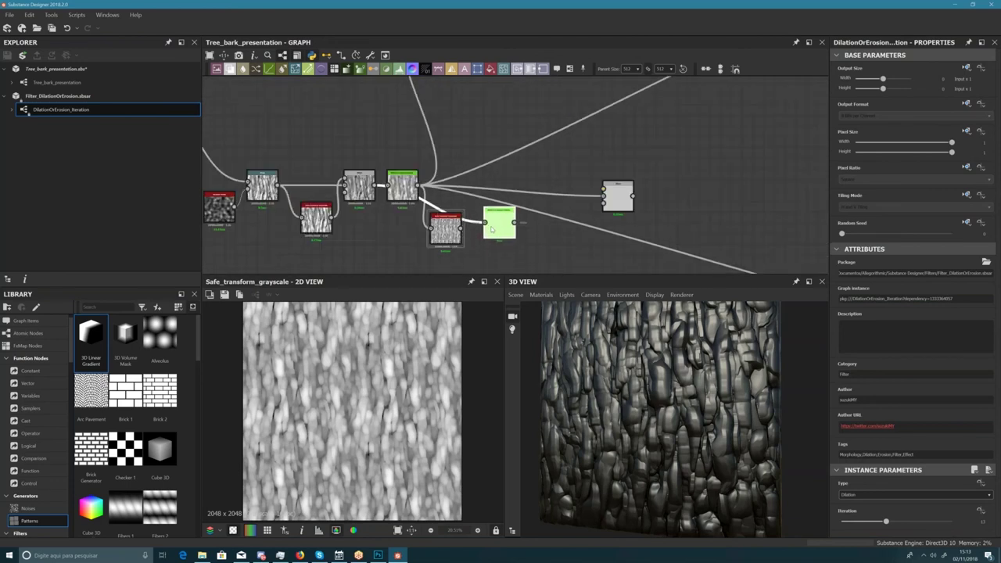
scroll(473, 214, "up", 3)
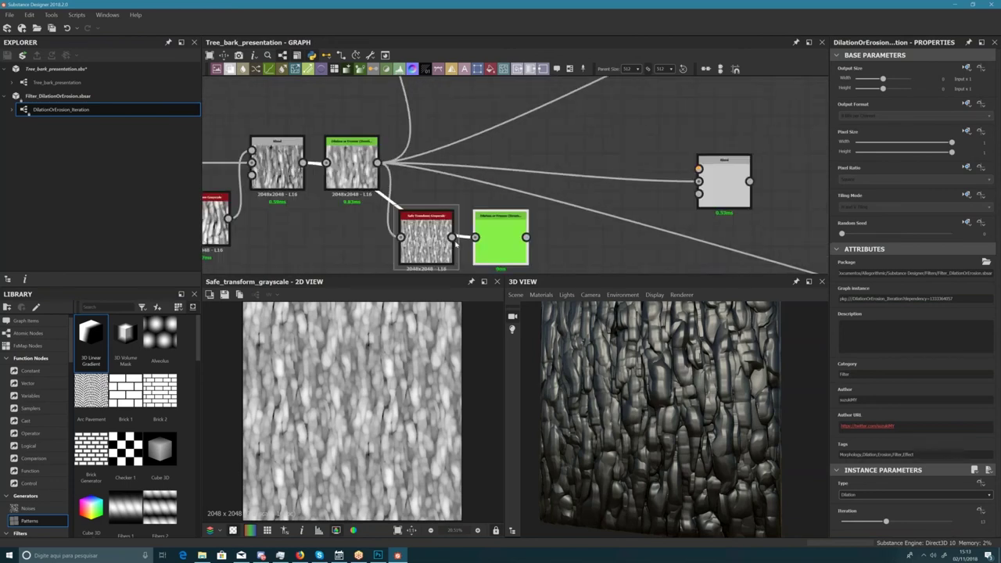
middle_click_drag(518, 241, 502, 211)
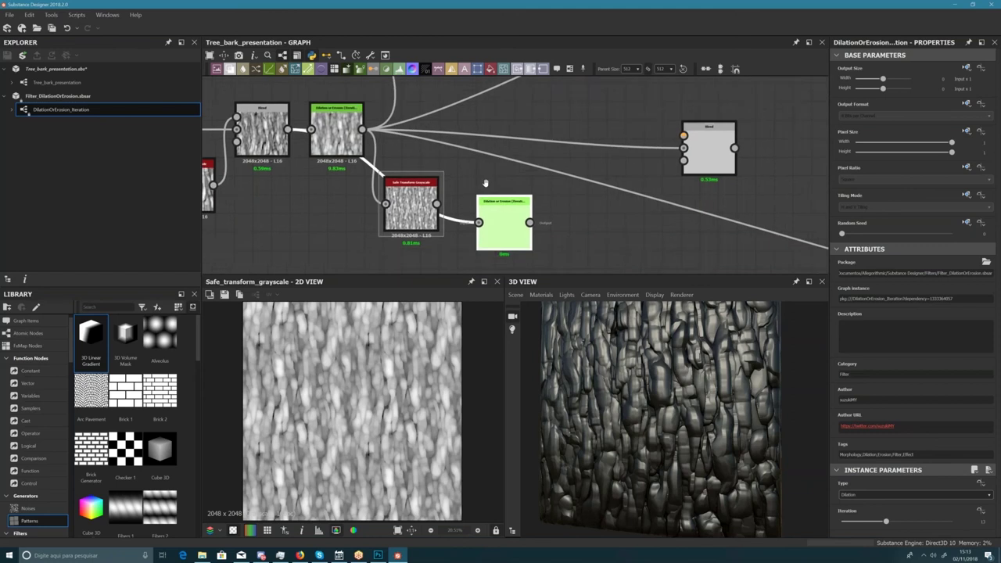
- Examine the dilated bark surface from different angles and distances in the 3D view
scroll(516, 240, "down", 3)
left_click_drag(665, 368, 694, 469)
scroll(677, 366, "up", 3)
scroll(690, 461, "down", 4)
middle_click_drag(691, 460, 700, 420)
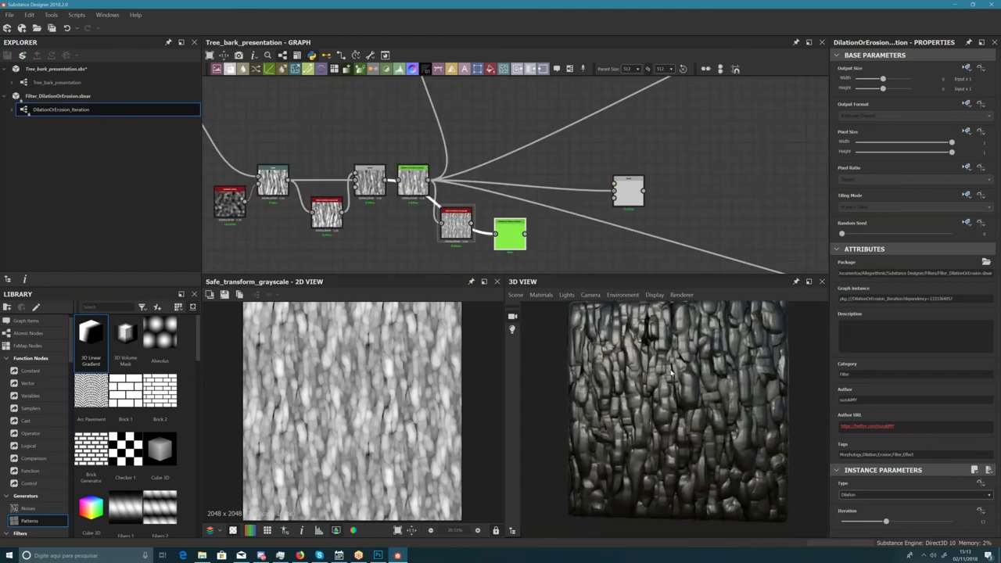
scroll(650, 331, "up", 4)
mouse_move(705, 417)
left_mouse_down()
mouse_move(722, 415)
mouse_move(664, 429)
left_mouse_up()
scroll(670, 425, "down", 4)
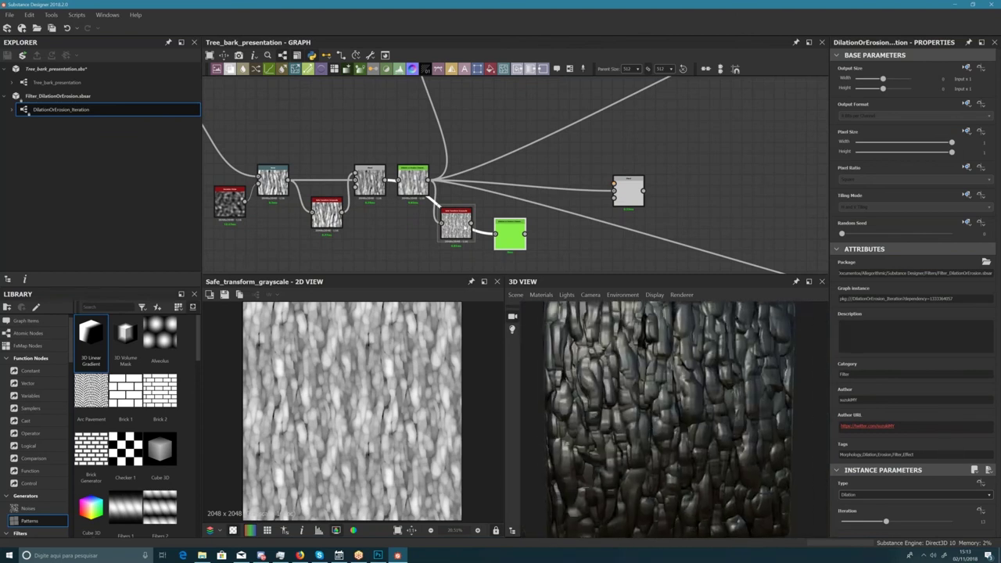
- Move the first filter's outgoing connections back to the Blend to compare the bark in 3D, and undo that transfer
left_click_drag(457, 222, 687, 124)
left_click(513, 229)
scroll(450, 180, "up", 2)
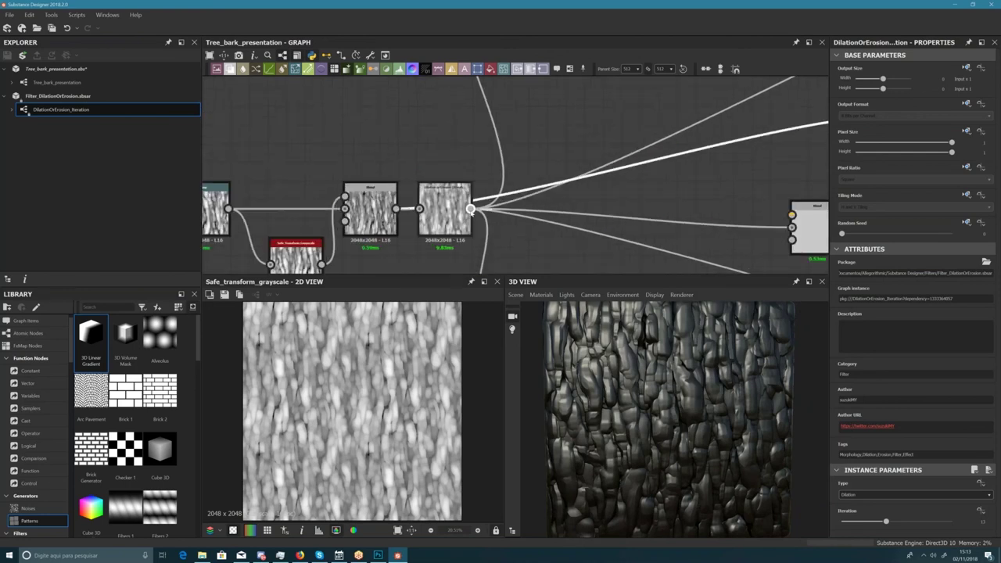
left_click_drag(471, 210, 396, 211, "shift")
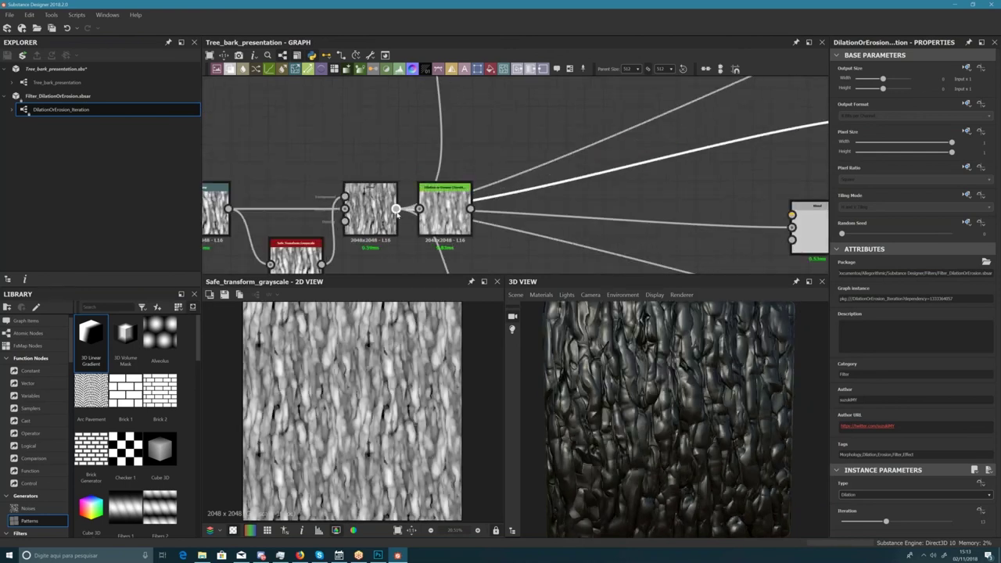
key("ctrl+z")
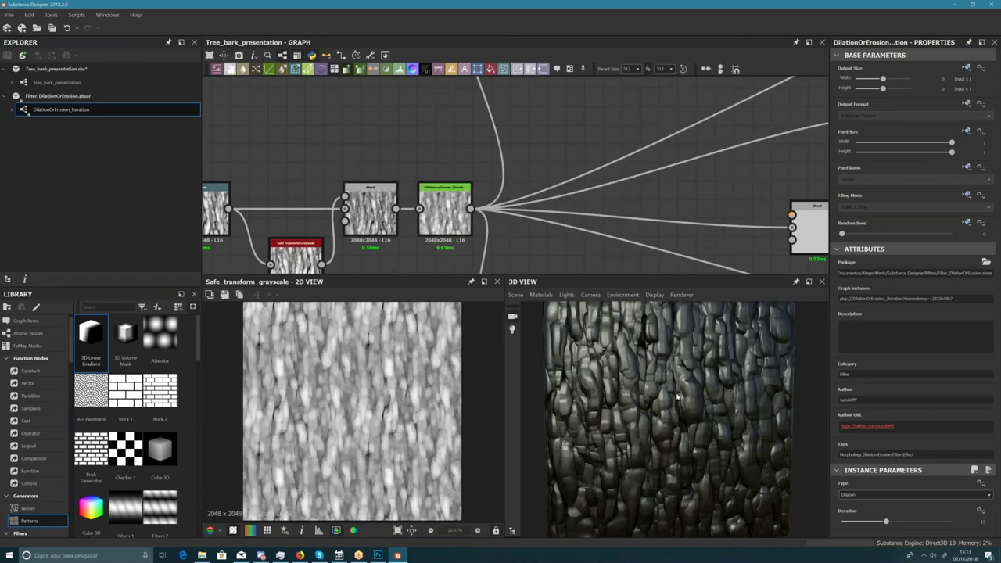
mouse_move(677, 397)
left_mouse_down()
mouse_move(705, 385)
mouse_move(651, 393)
mouse_move(662, 386)
left_mouse_up()
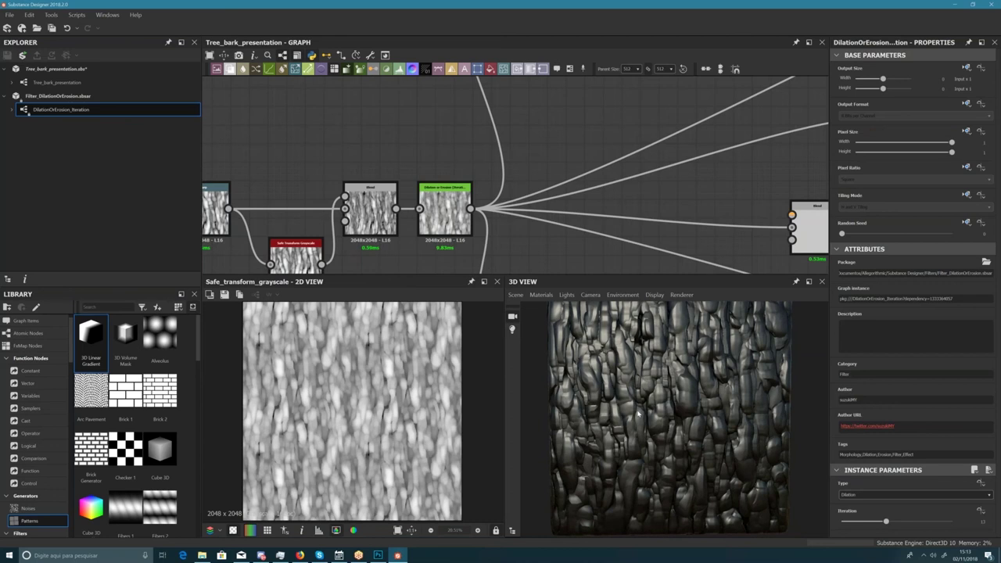
scroll(397, 144, "down", 2)
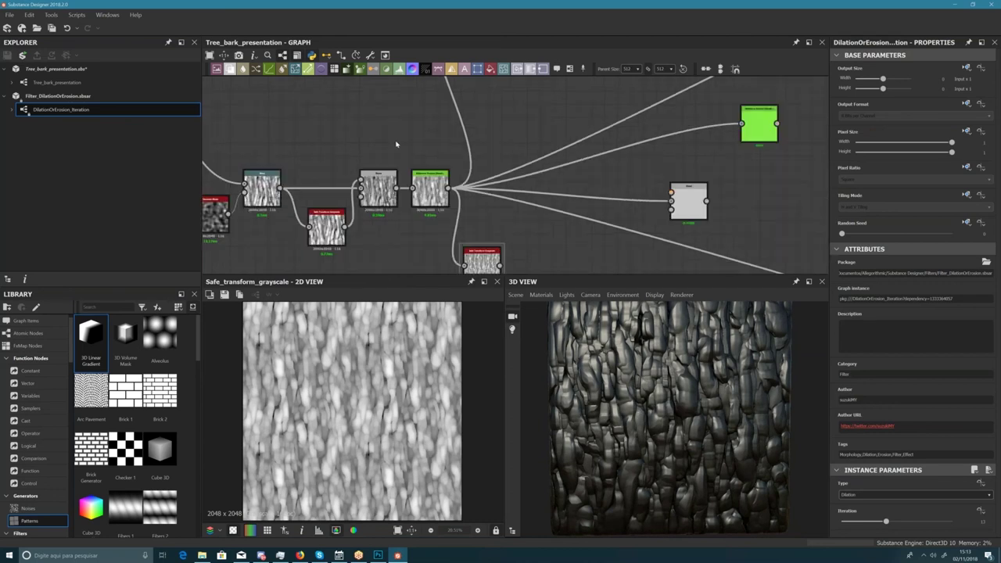
middle_click_drag(397, 148, 415, 134)
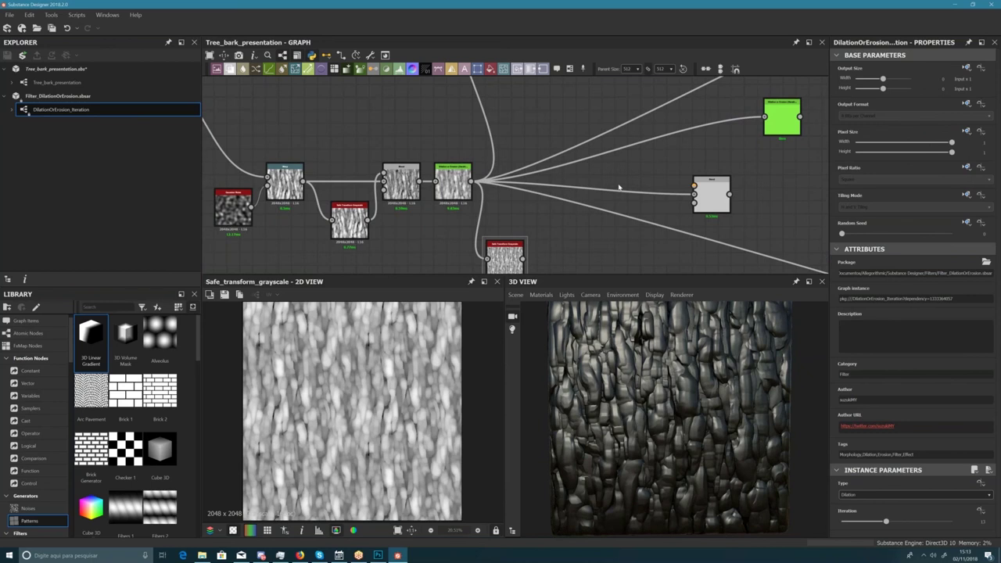
- Place the duplicated filter node back beside the tiled Safe Transform Grayscale and move the second Blend closer
middle_click_drag(619, 187, 547, 192)
left_click_drag(716, 117, 531, 241)
middle_click_drag(515, 211, 521, 172)
left_click_drag(457, 222, 453, 198)
middle_click_drag(486, 195, 488, 229)
left_click_drag(530, 241, 505, 234)
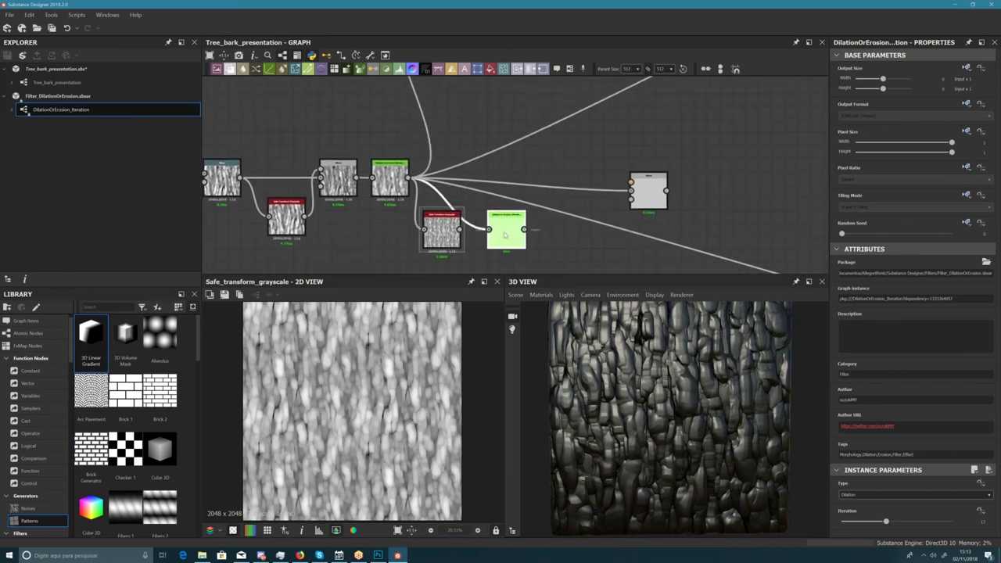
left_click(651, 190)
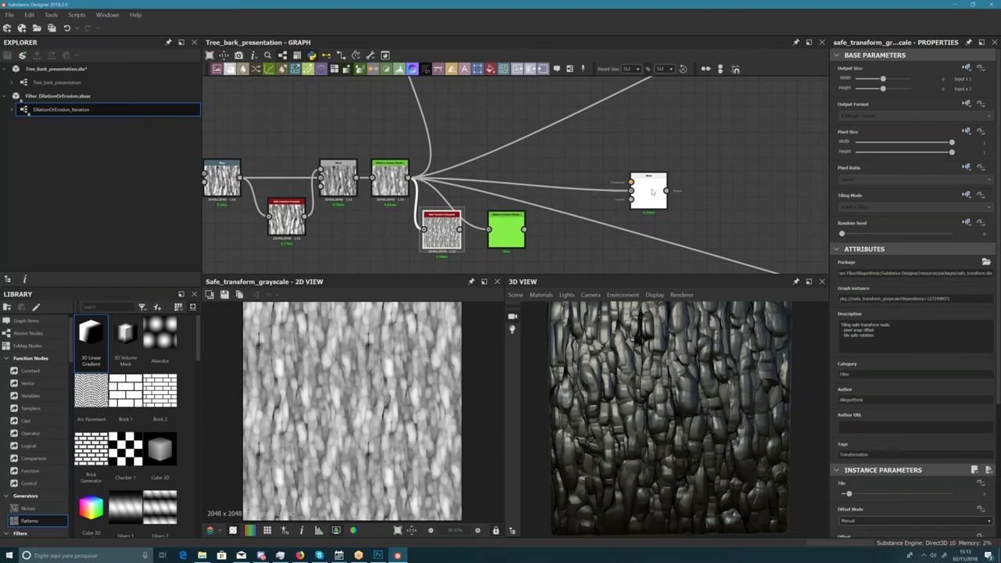
left_click_drag(651, 191, 630, 166)
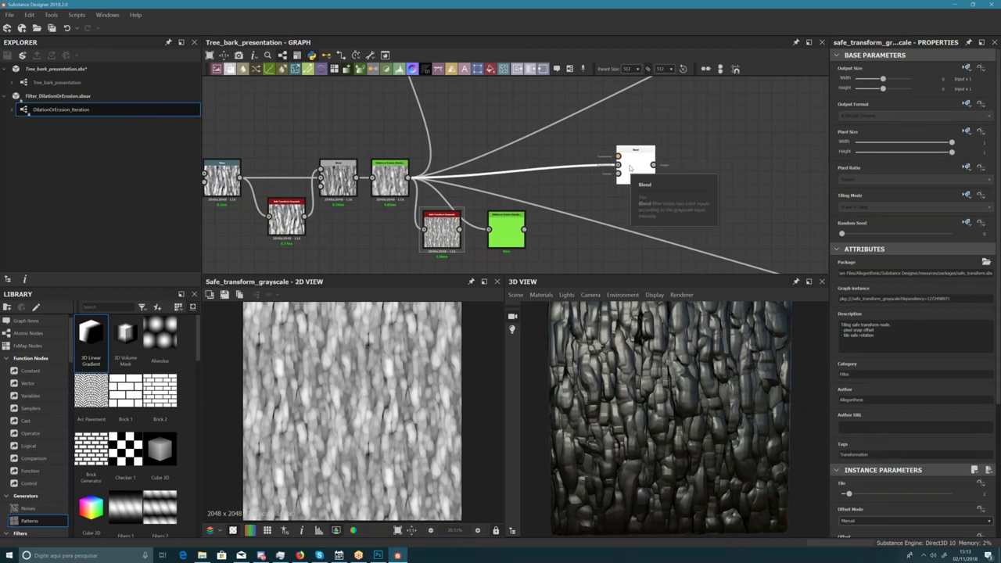
- Preview the first DilationOrErosion node's output in the 2D view
middle_click_drag(431, 148, 451, 158)
right_click(451, 158)
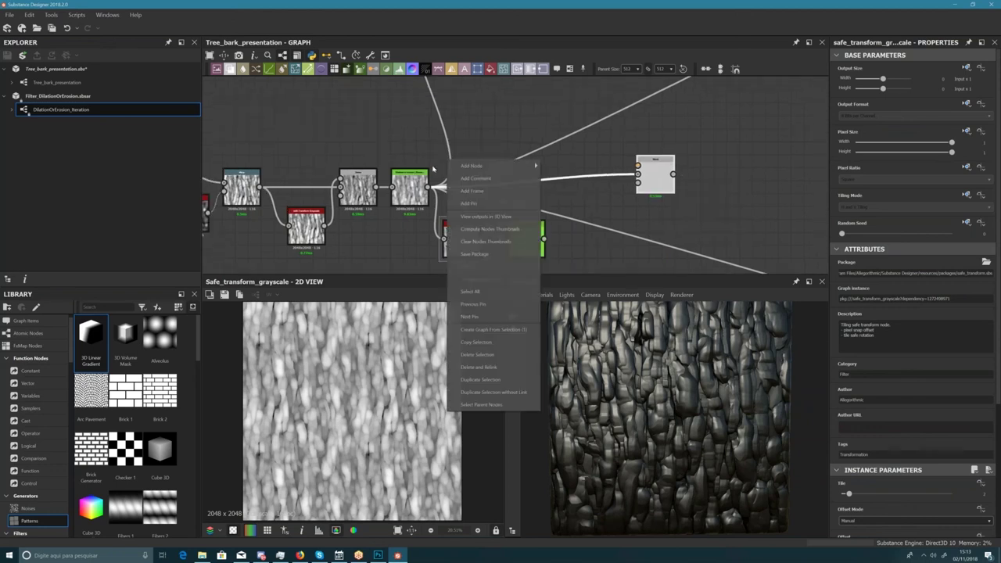
left_click(405, 158)
scroll(403, 164, "up", 5)
left_click(471, 225)
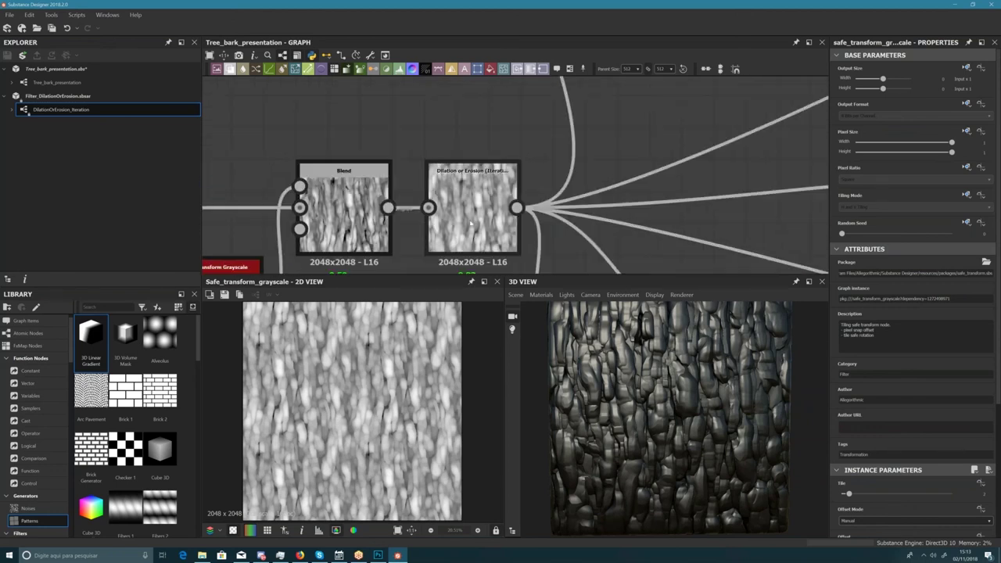
double_click(470, 225)
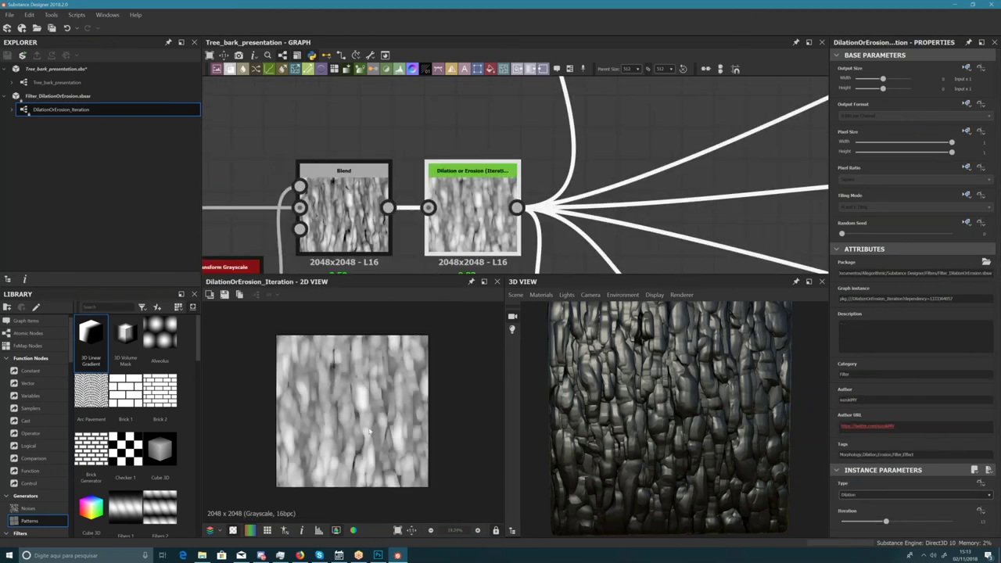
scroll(446, 179, "down", 2)
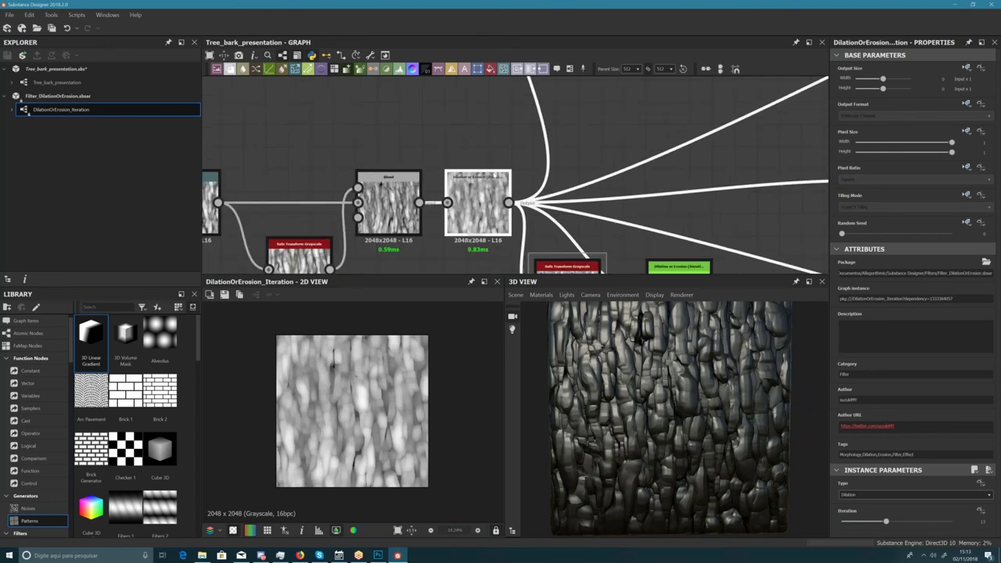
- Move the Normal node above the first DilationOrErosion filter farther right and lower, keeping its connection
scroll(449, 177, "down", 4)
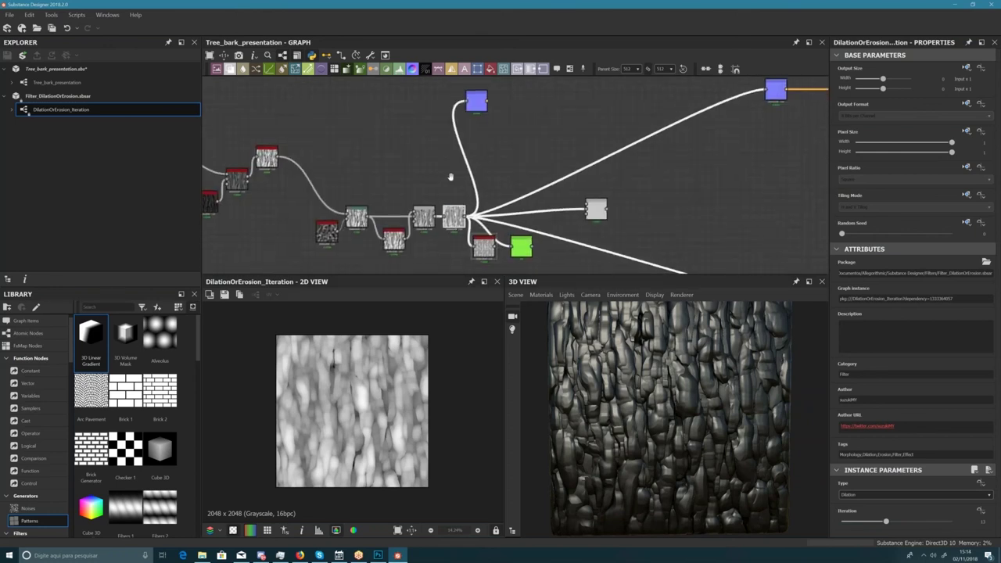
scroll(416, 196, "up", 2)
middle_click_drag(417, 195, 398, 234)
double_click(435, 210)
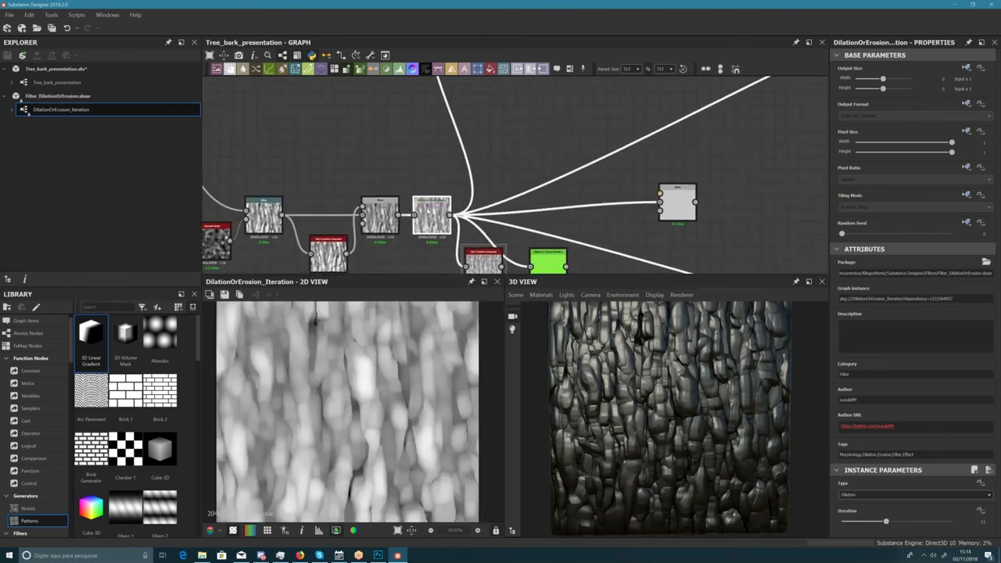
scroll(427, 203, "up", 2)
scroll(438, 188, "down", 3)
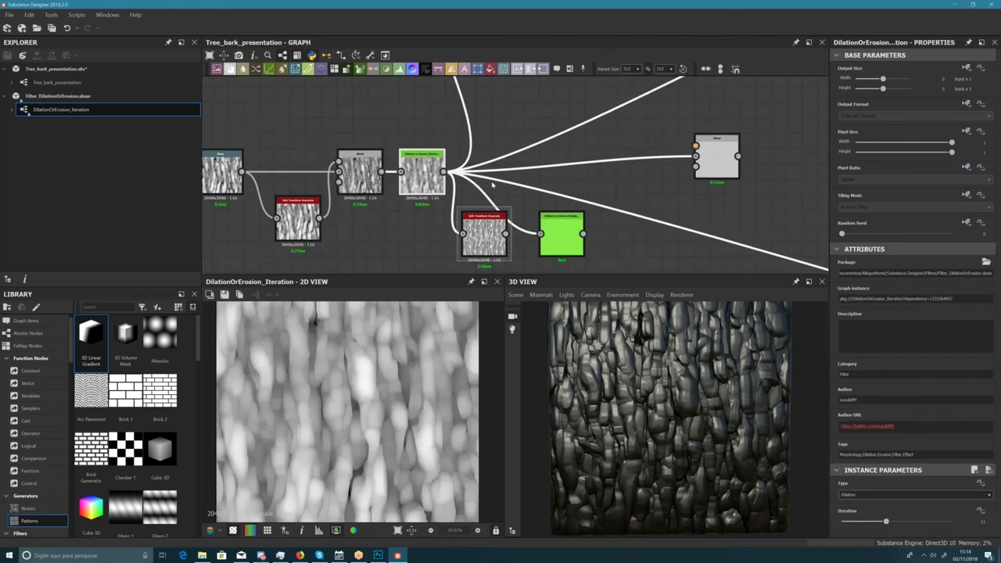
scroll(459, 162, "up", 2)
scroll(460, 163, "down", 4)
middle_click_drag(438, 137, 433, 190)
left_click_drag(432, 129, 489, 161)
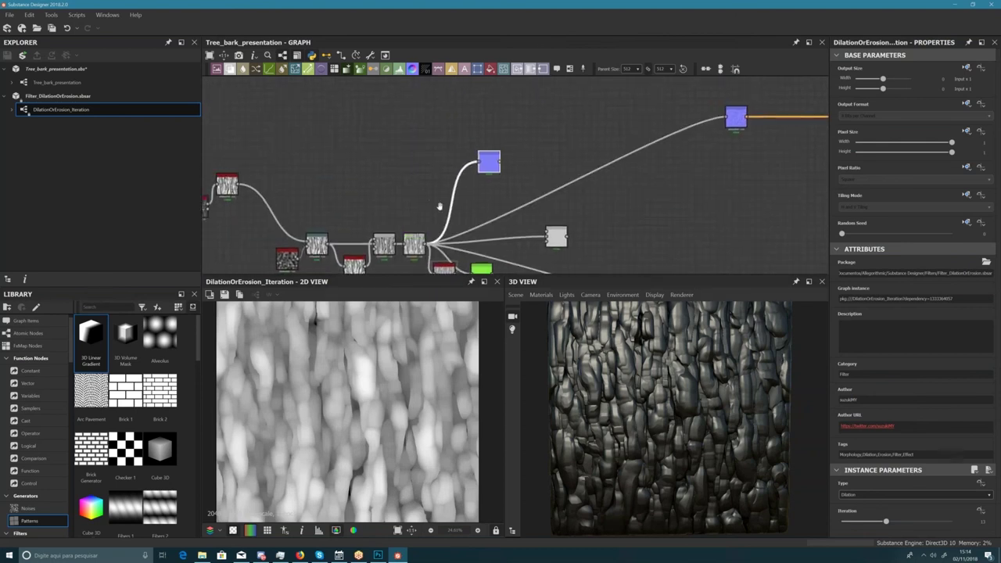
middle_click_drag(440, 206, 473, 150)
scroll(435, 195, "up", 3)
scroll(434, 192, "up", 1)
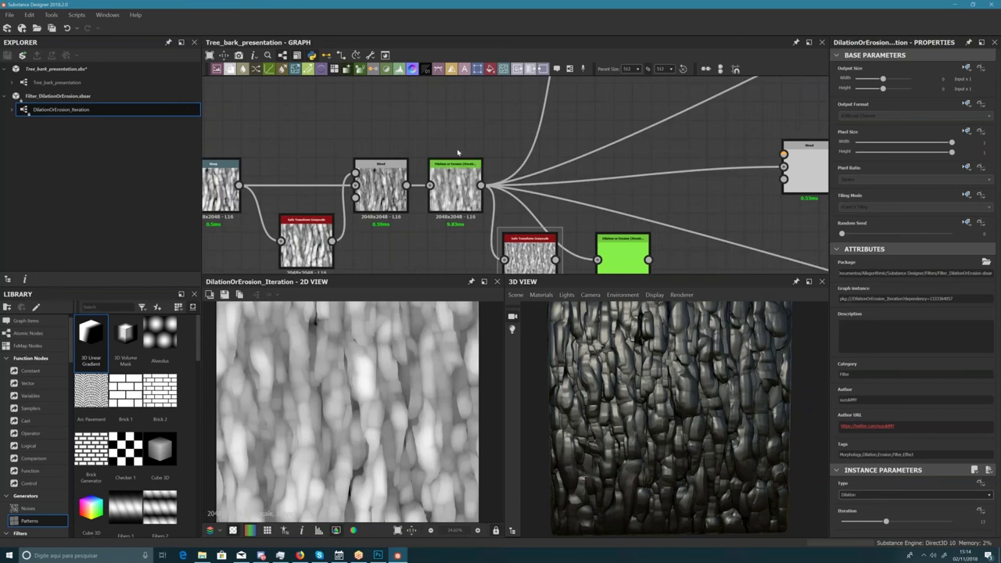
- Separate the second DilationOrErosion node from the tiled Safe Transform Grayscale and compare both filters' outputs in the 2D view
left_click(457, 153)
scroll(404, 140, "down", 5)
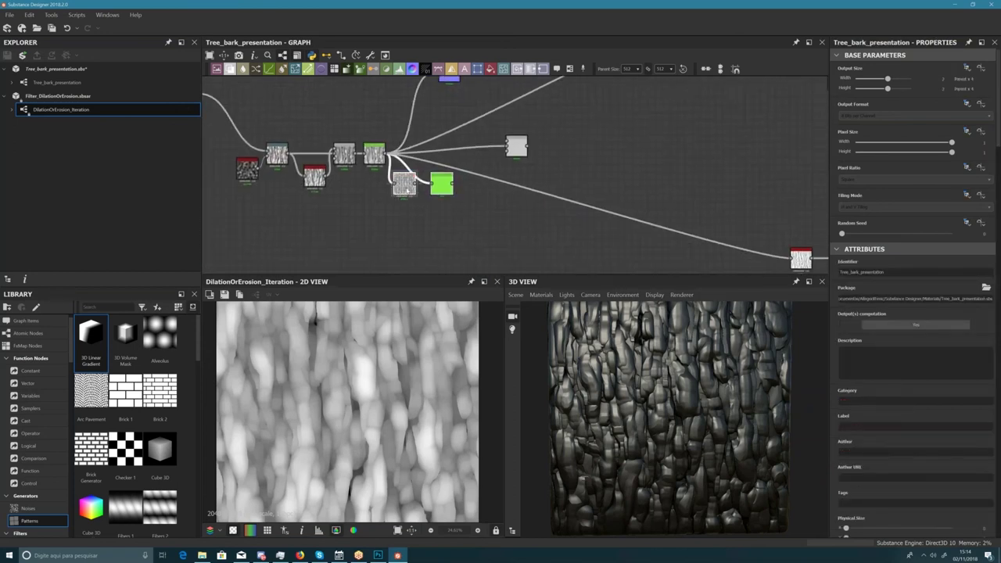
left_click_drag(407, 190, 458, 160)
scroll(436, 200, "up", 3)
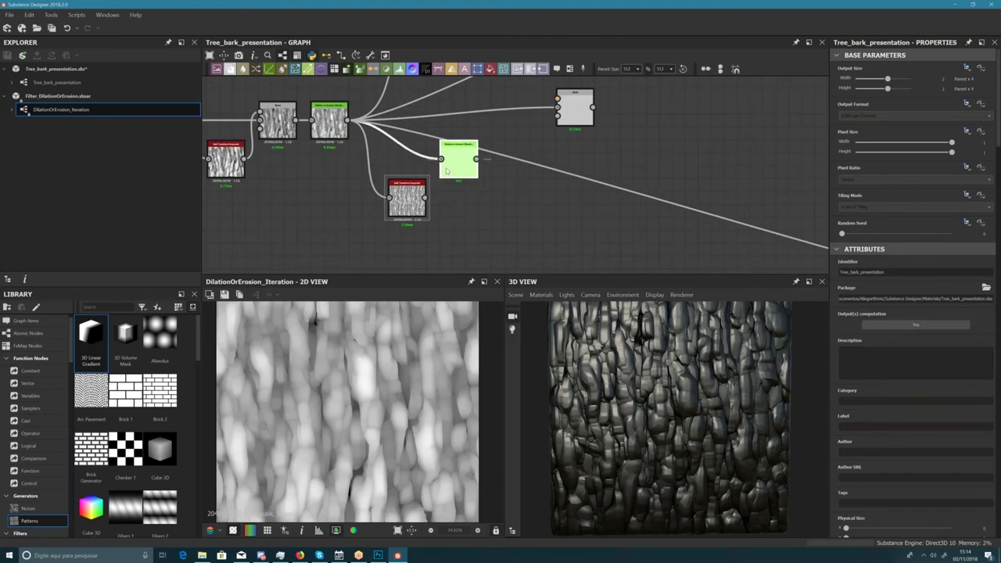
middle_click_drag(458, 160, 473, 198)
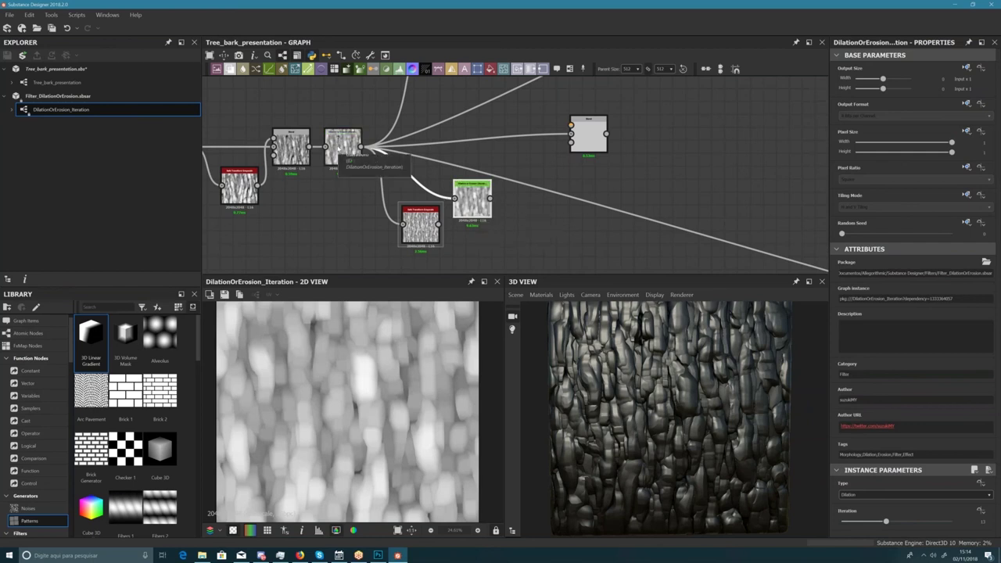
left_click(342, 146)
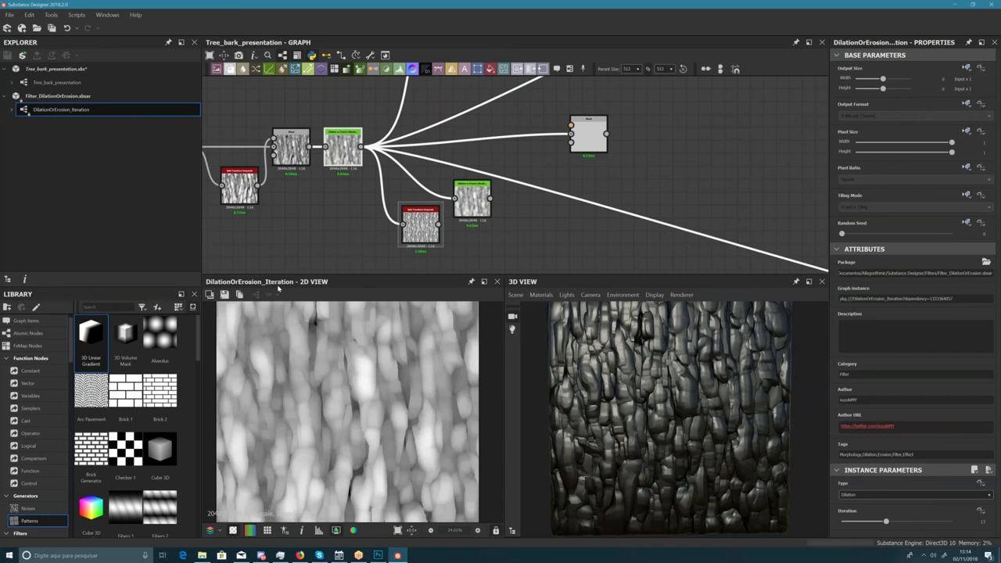
left_click(340, 233)
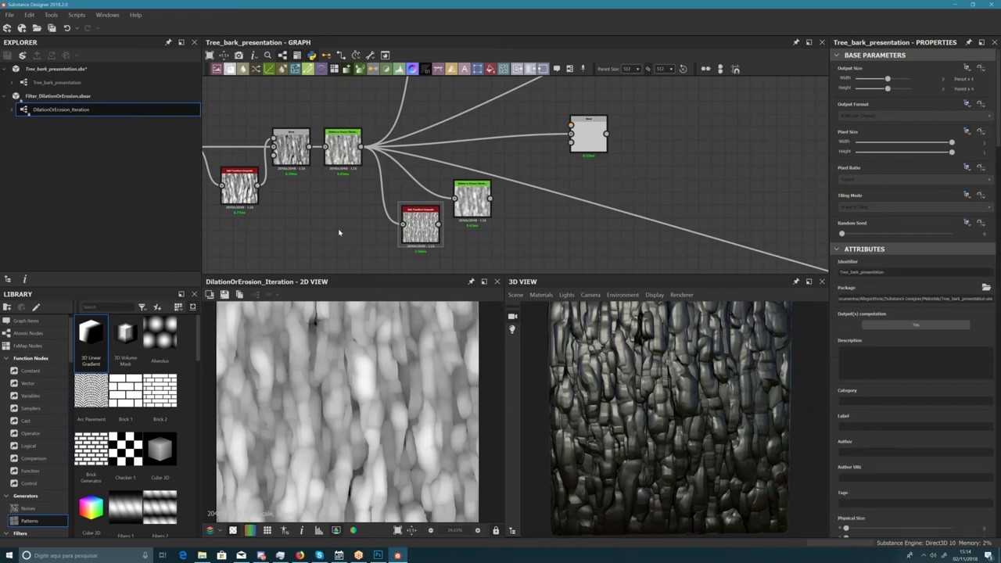
- Preview the HBAO node's ambient occlusion output in the 2D view
scroll(475, 173, "down", 4)
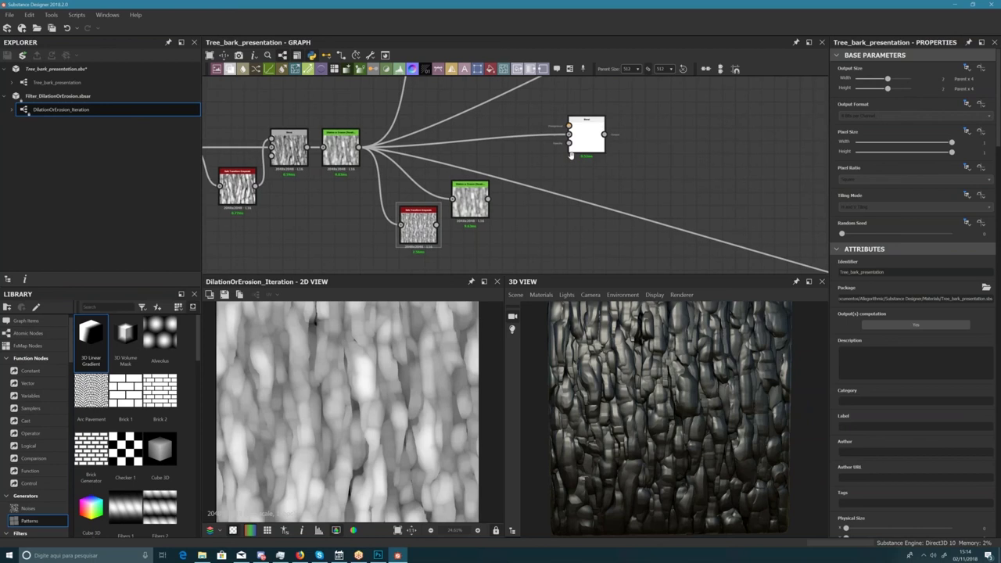
middle_click_drag(526, 160, 455, 176)
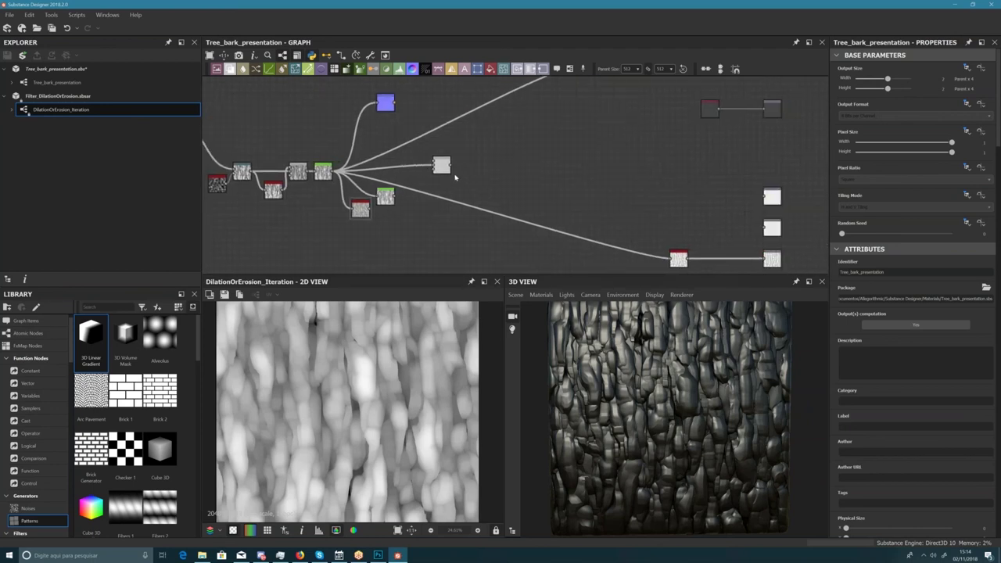
middle_click_drag(596, 196, 538, 152)
double_click(620, 215)
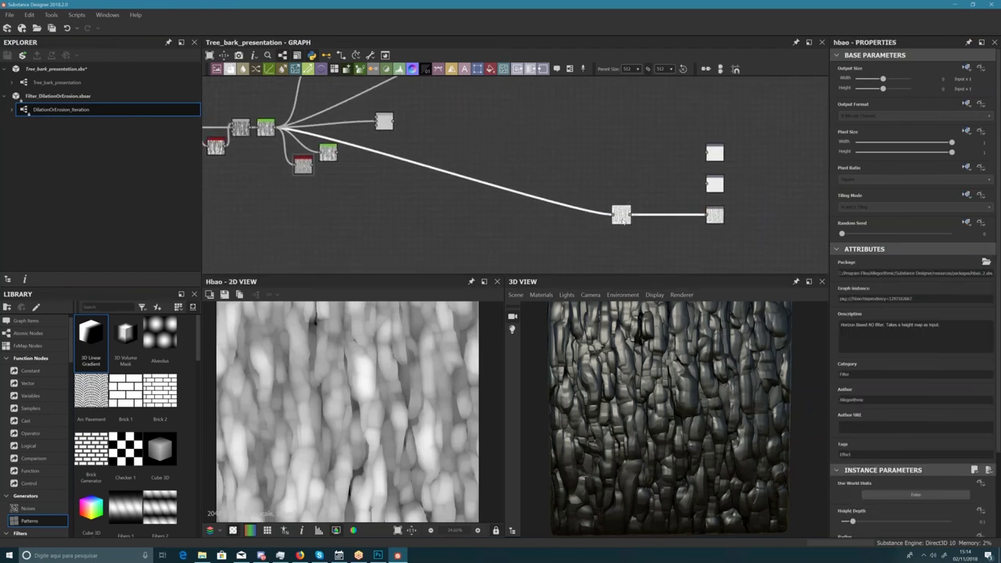
scroll(387, 395, "down", 3)
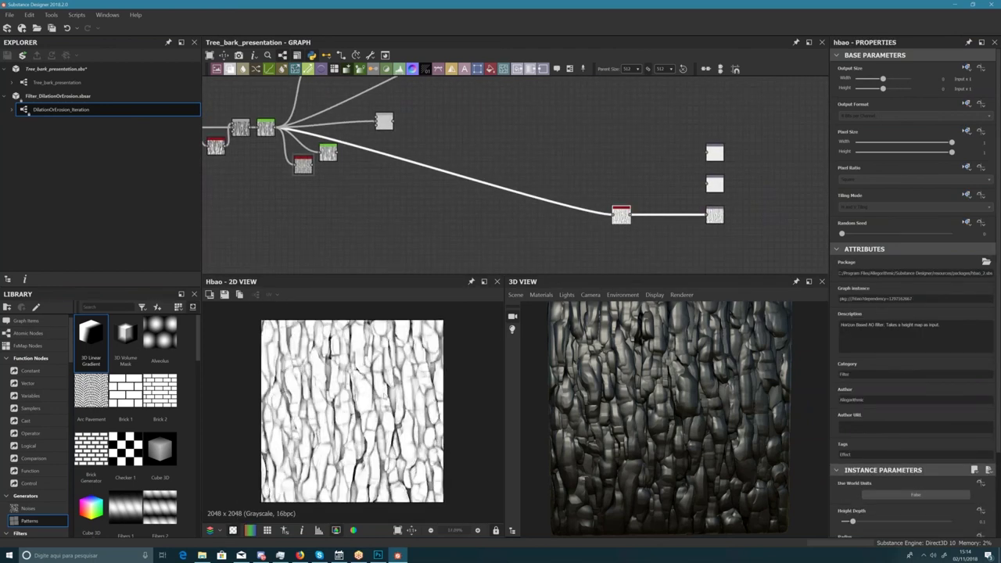
scroll(383, 399, "up", 1)
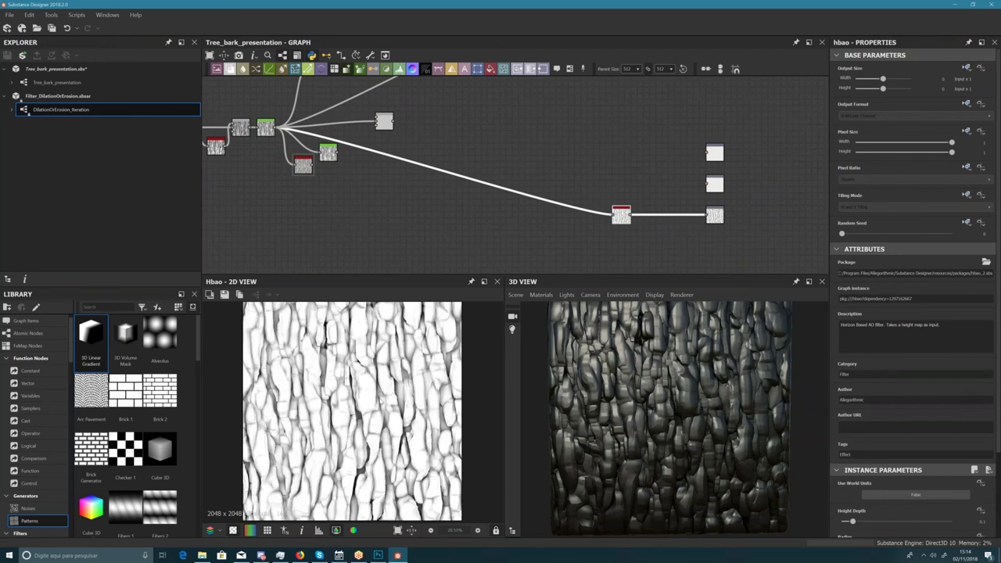
left_click(399, 214)
scroll(345, 435, "down", 1)
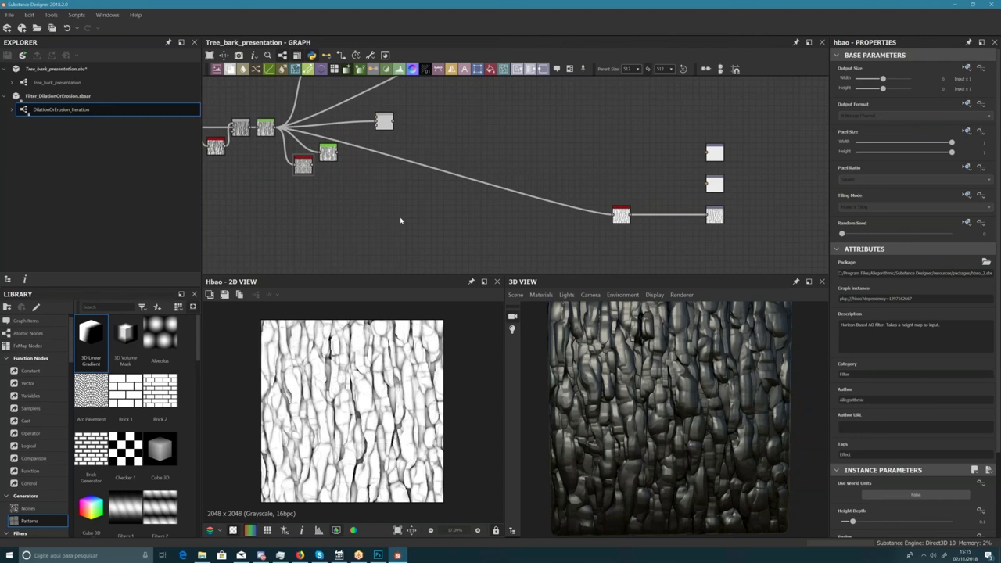
- Move the second DilationOrErosion node farther right of the tiled Safe Transform Grayscale
scroll(447, 188, "up", 5)
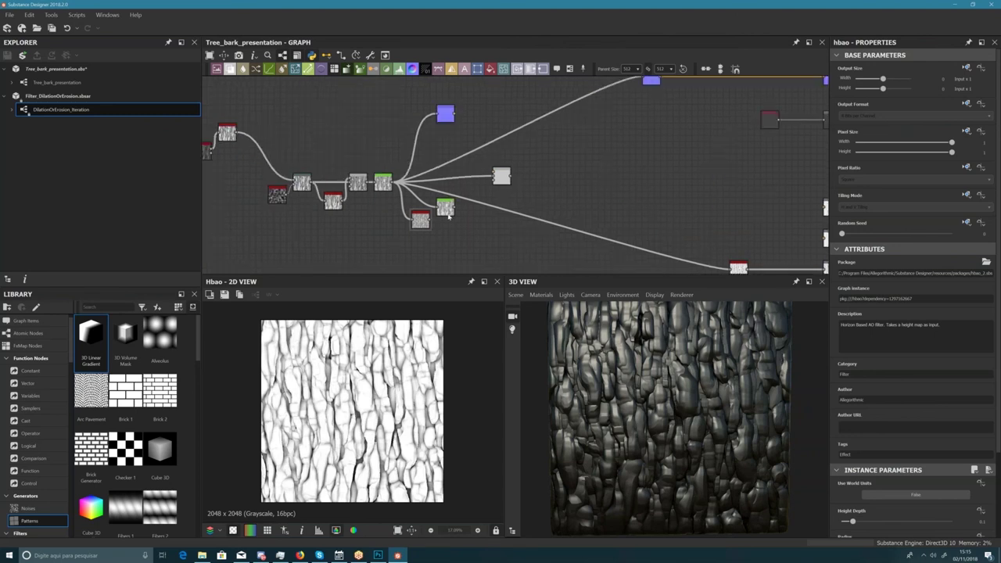
left_click_drag(493, 212, 515, 220)
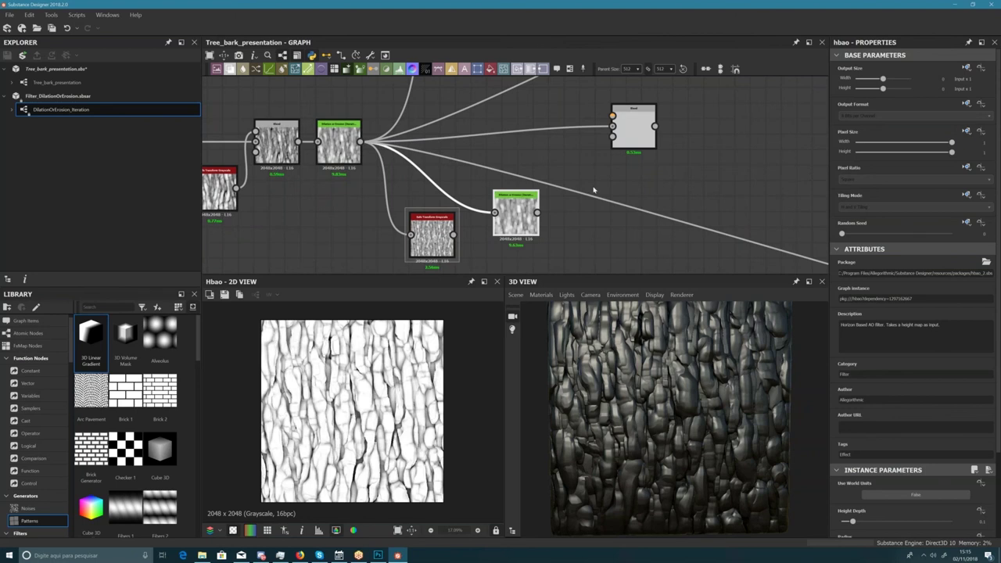
scroll(578, 192, "down", 5)
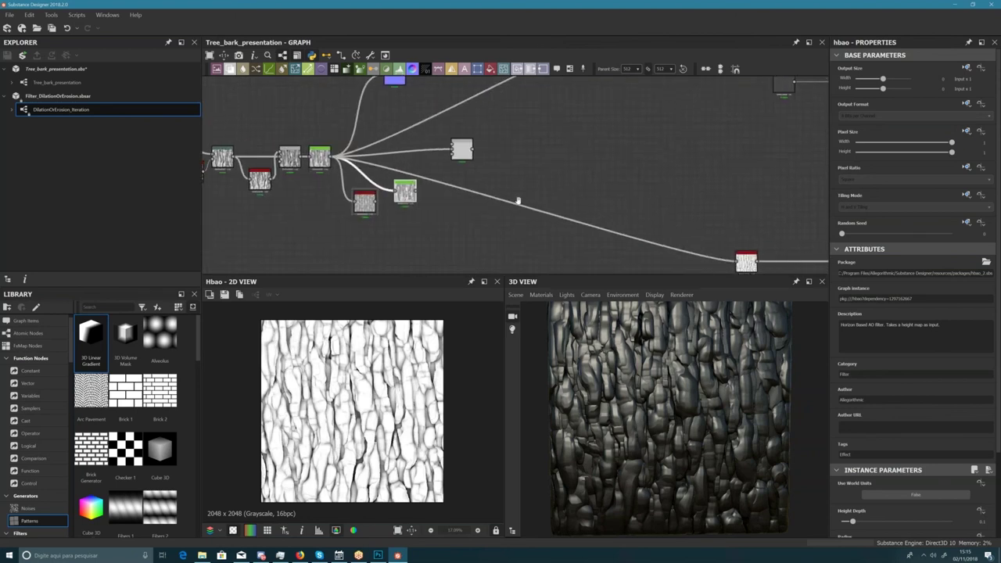
scroll(501, 194, "down", 2)
scroll(480, 181, "up", 2)
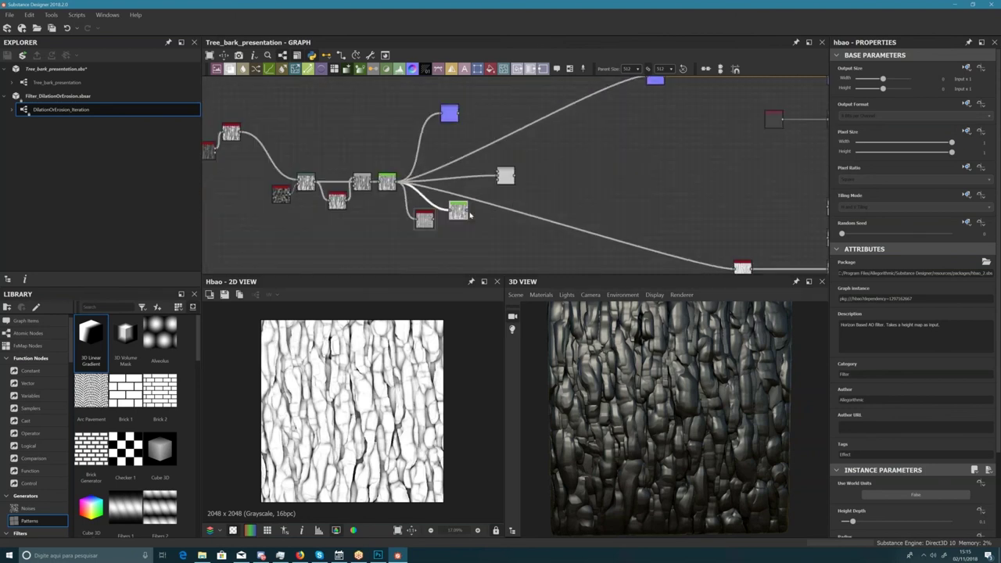
scroll(426, 220, "up", 3)
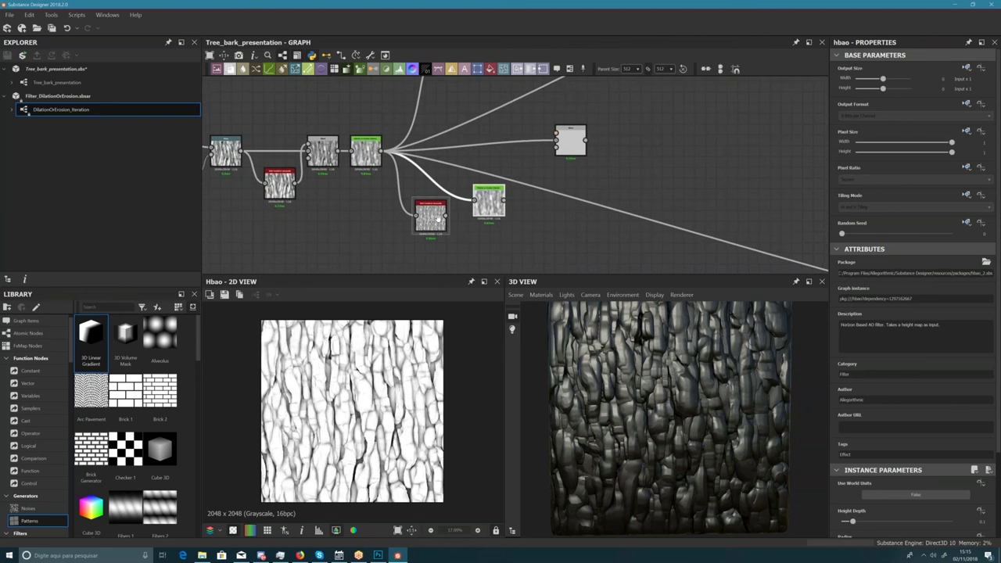
middle_click_drag(438, 219, 317, 175)
scroll(410, 210, "down", 4)
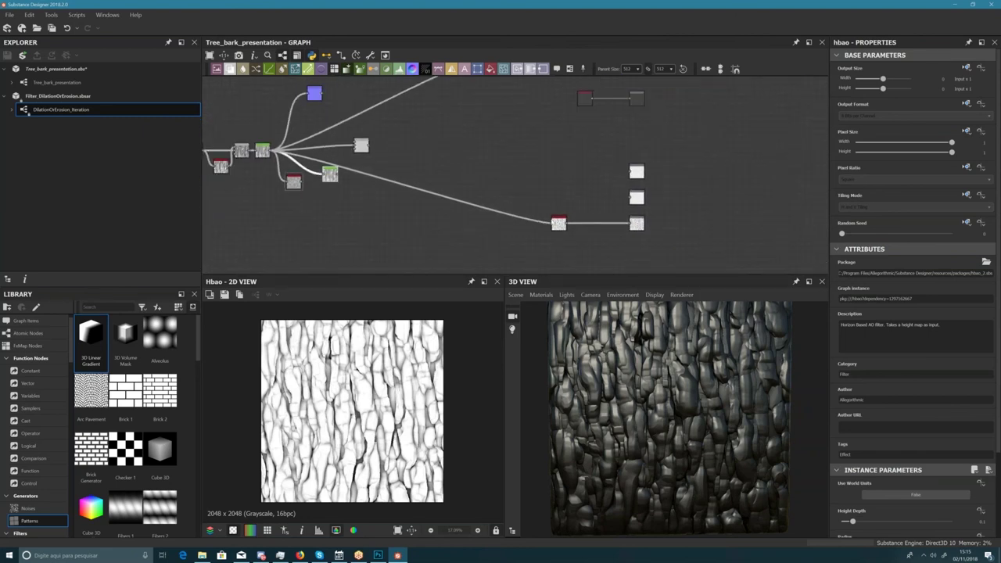
middle_click_drag(598, 227, 516, 210)
middle_click_drag(509, 152, 583, 263)
middle_click_drag(461, 254, 494, 177)
scroll(450, 217, "up", 3)
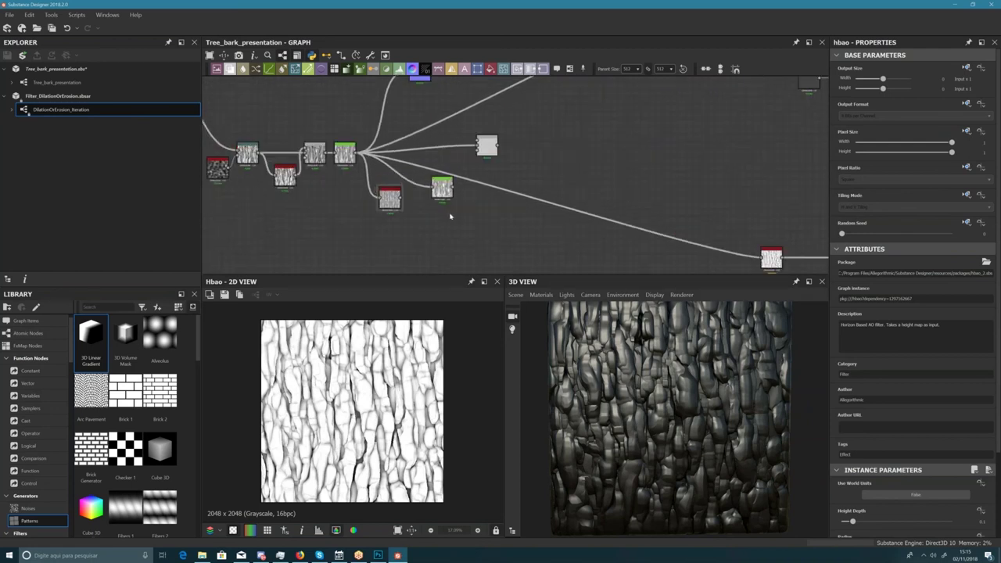
middle_click_drag(450, 216, 488, 231)
scroll(488, 229, "up", 2)
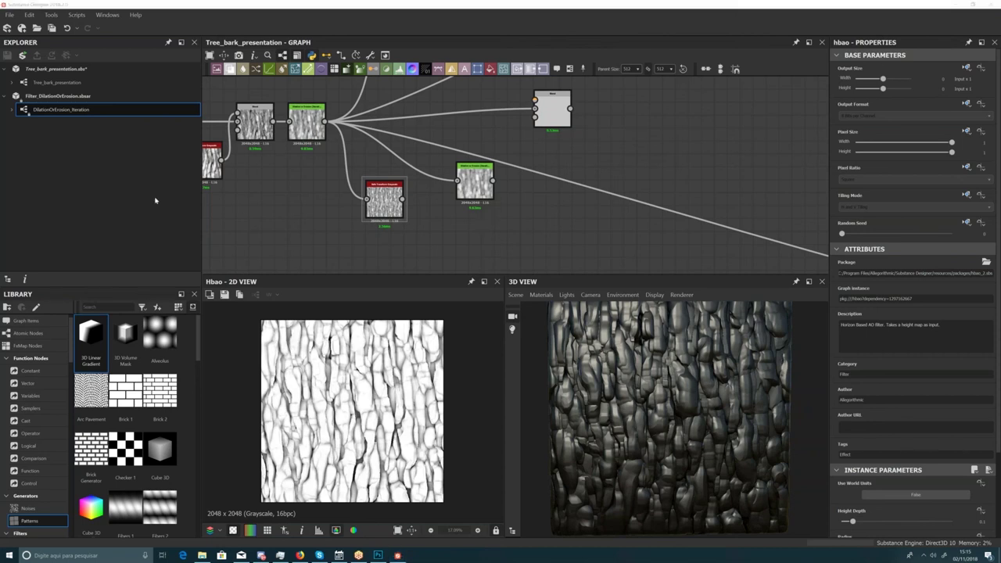
scroll(473, 216, "down", 4)
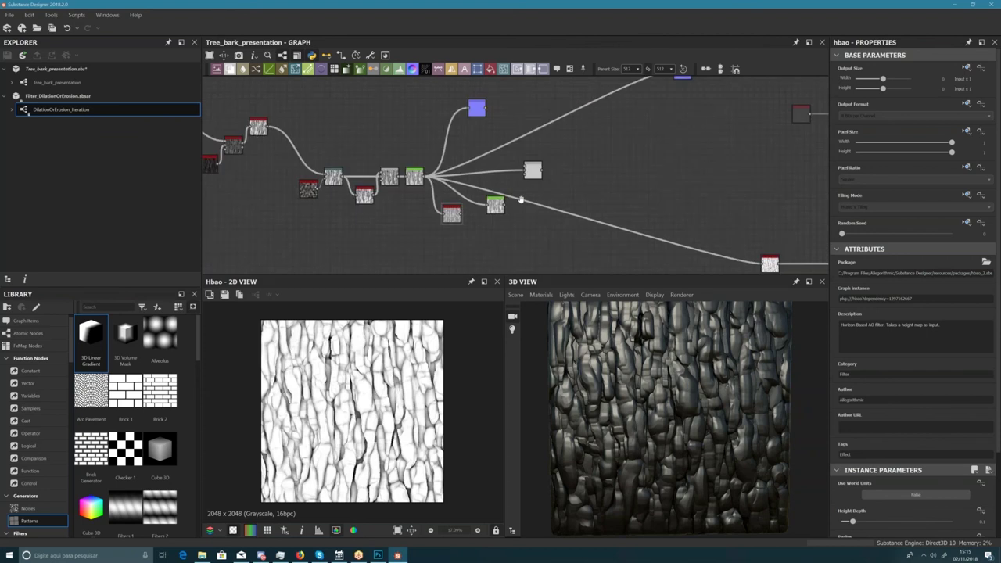
middle_click_drag(494, 196, 485, 195)
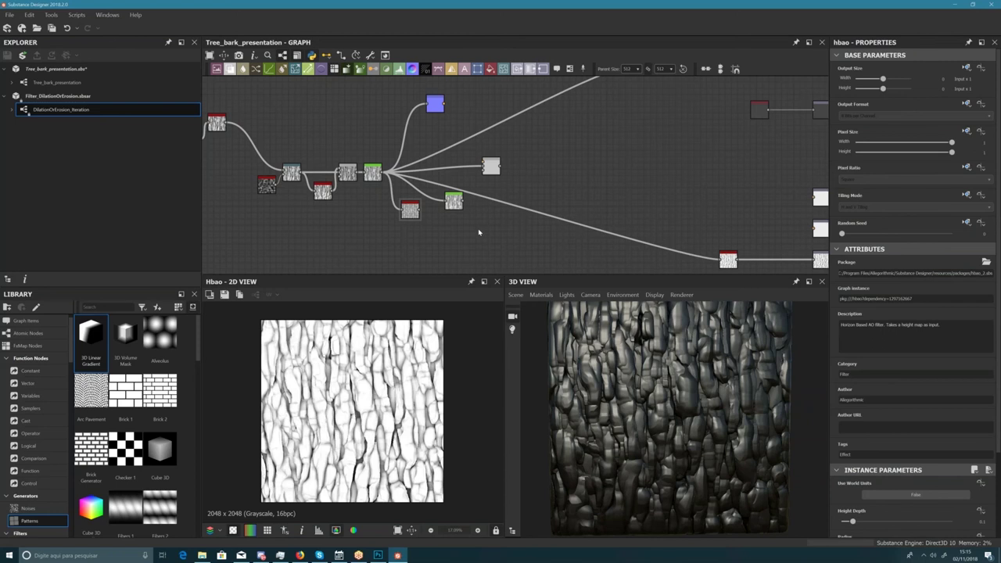
- Nudge the second DilationOrErosion node slightly lower beside the tiled Safe Transform Grayscale
scroll(428, 221, "up", 5)
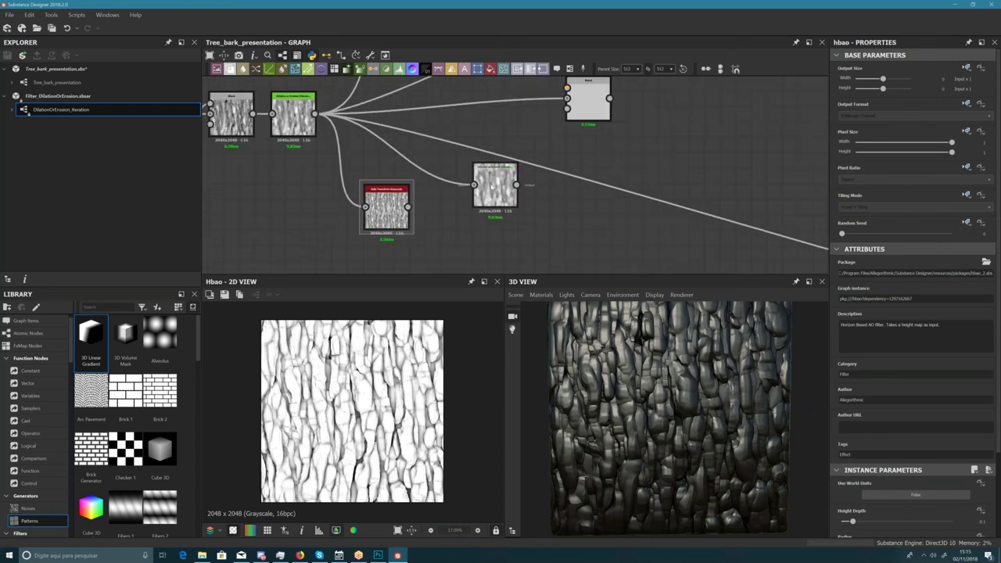
middle_click_drag(490, 186, 489, 226)
scroll(488, 226, "down", 1)
left_click_drag(486, 230, 486, 236)
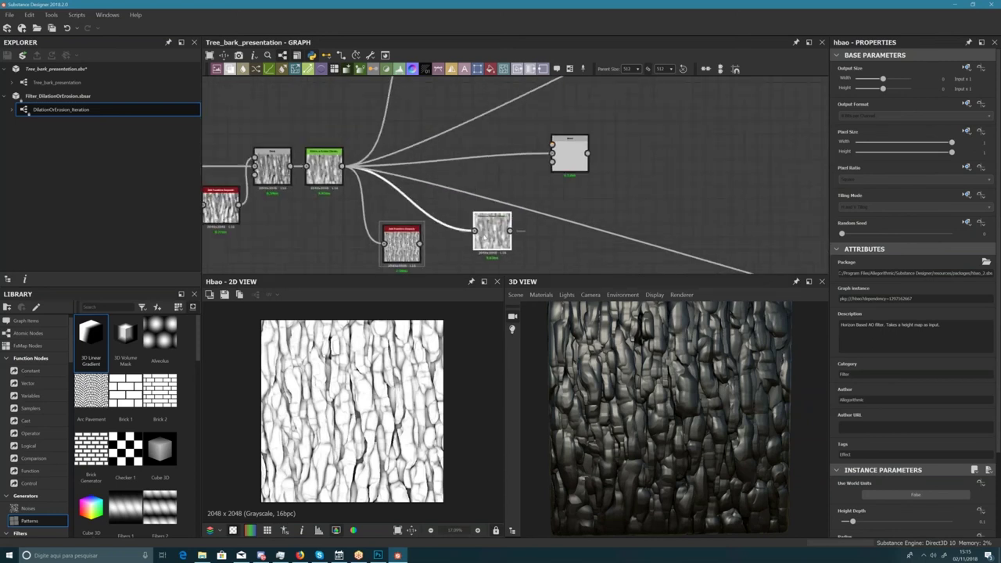
middle_click_drag(456, 260, 452, 229)
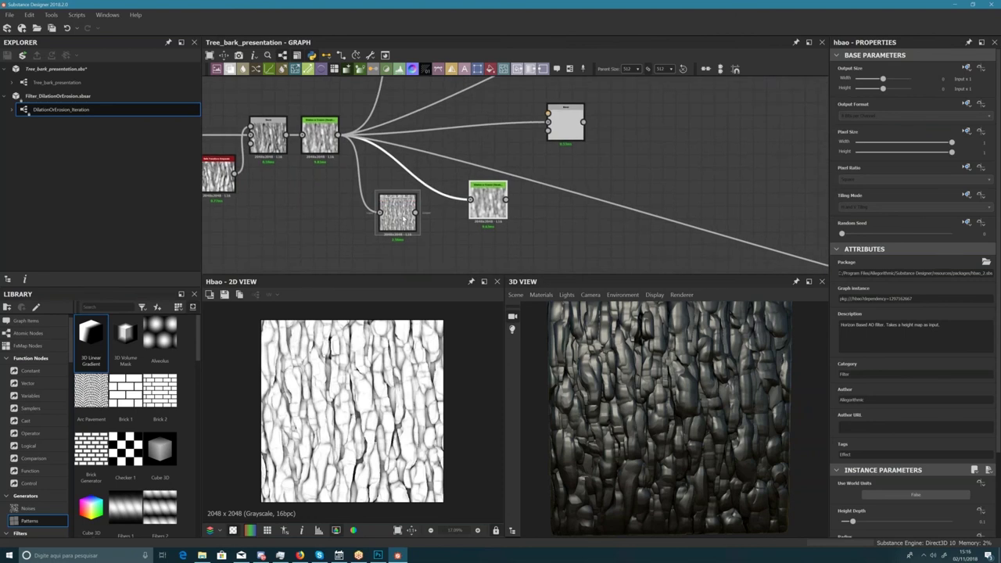
- Add a Gradient Map node in the empty area below and right of the second DilationOrErosion node
middle_click_drag(564, 262, 469, 210)
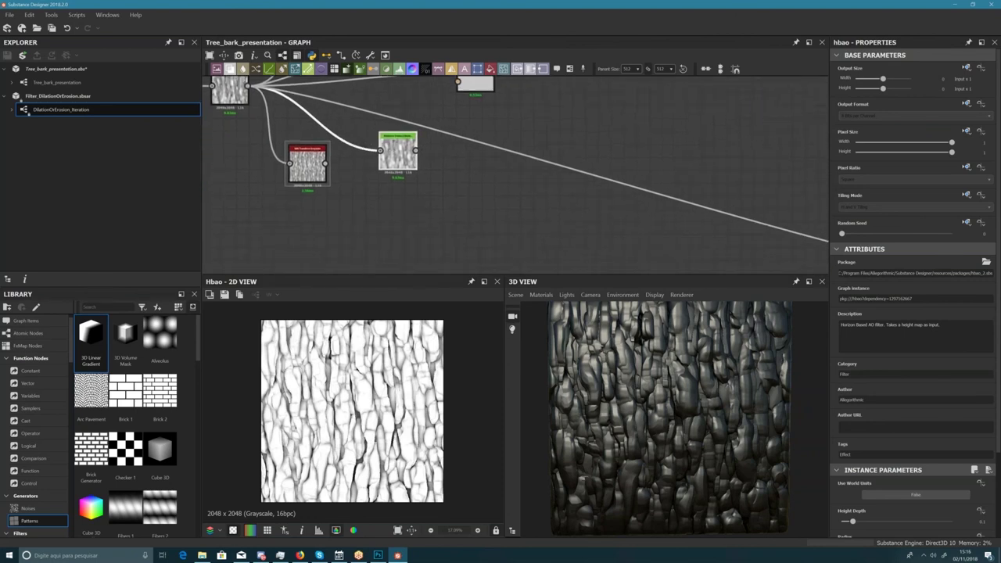
key("space")
type("gr")
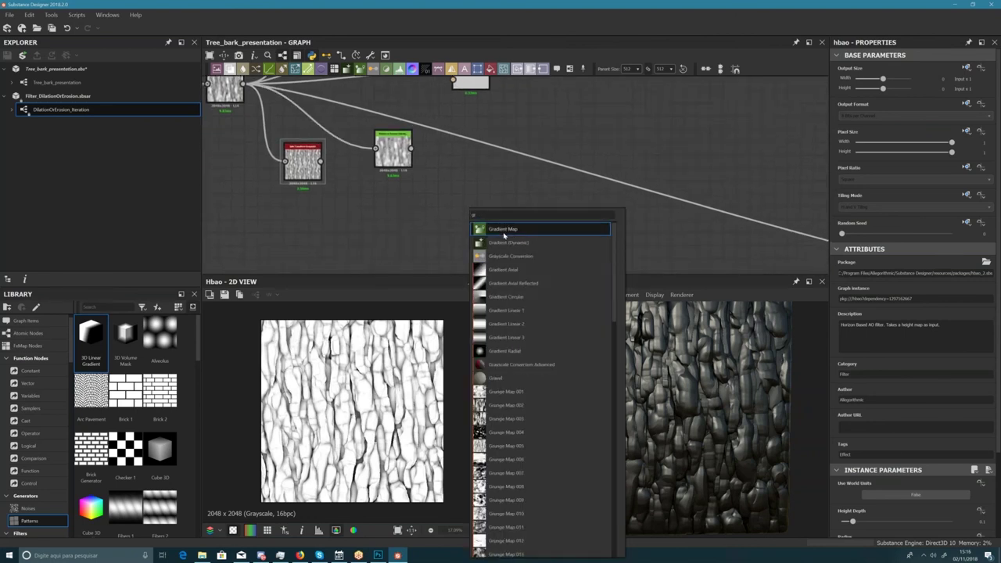
left_click(504, 234)
left_click_drag(474, 223, 500, 222)
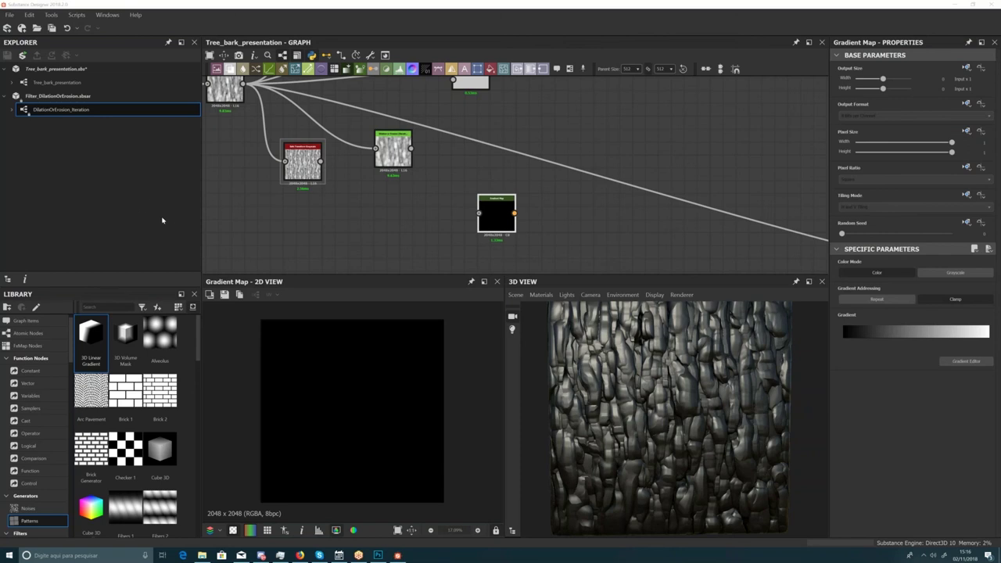
left_click(340, 218)
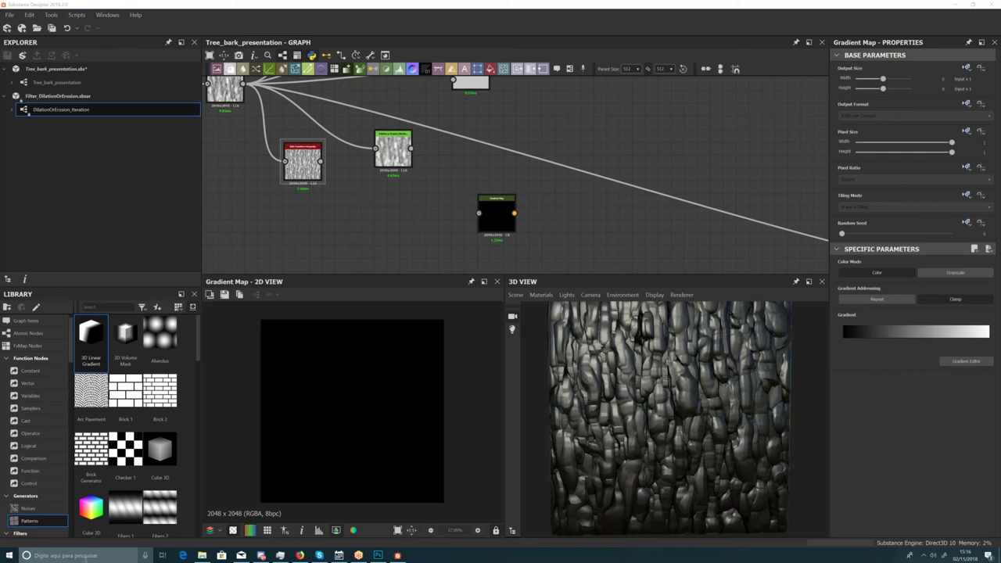
- Launch PureRef from the Windows search
left_click(78, 555)
type("pure")
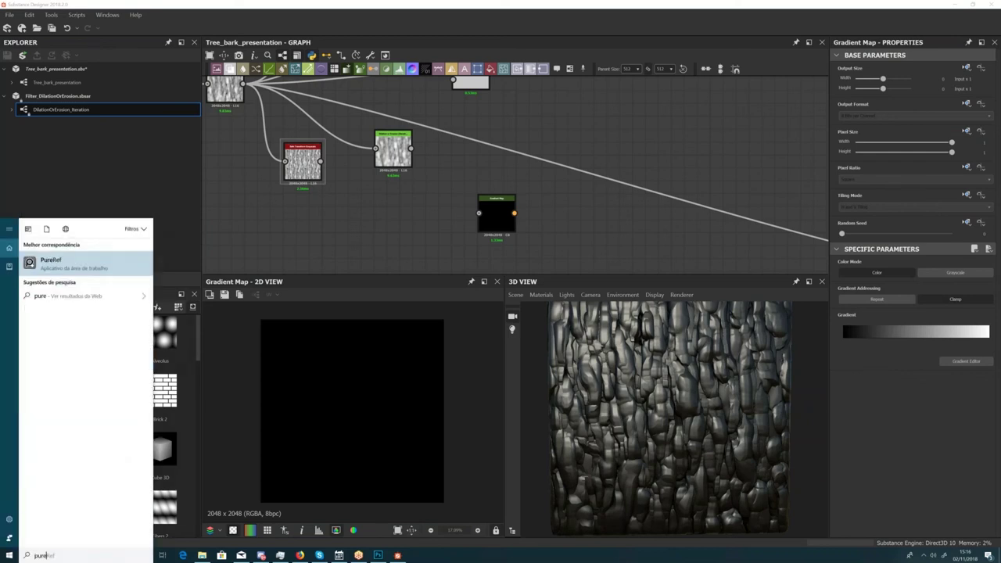
key("Return")
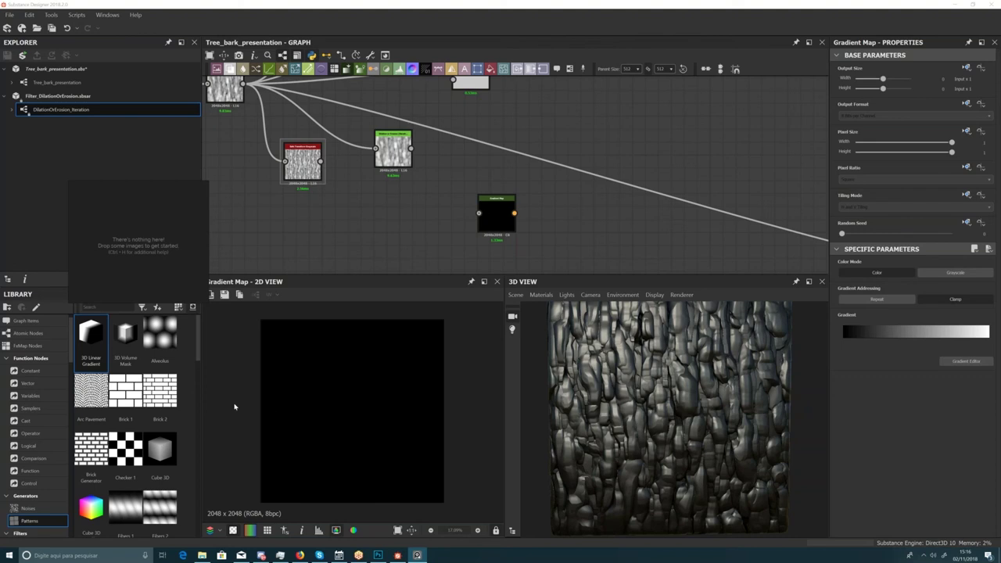
- Load the tree bark photo from Documents > Allegorithmic > Substance Designer into the empty PureRef board
left_click_drag(165, 263, 276, 180)
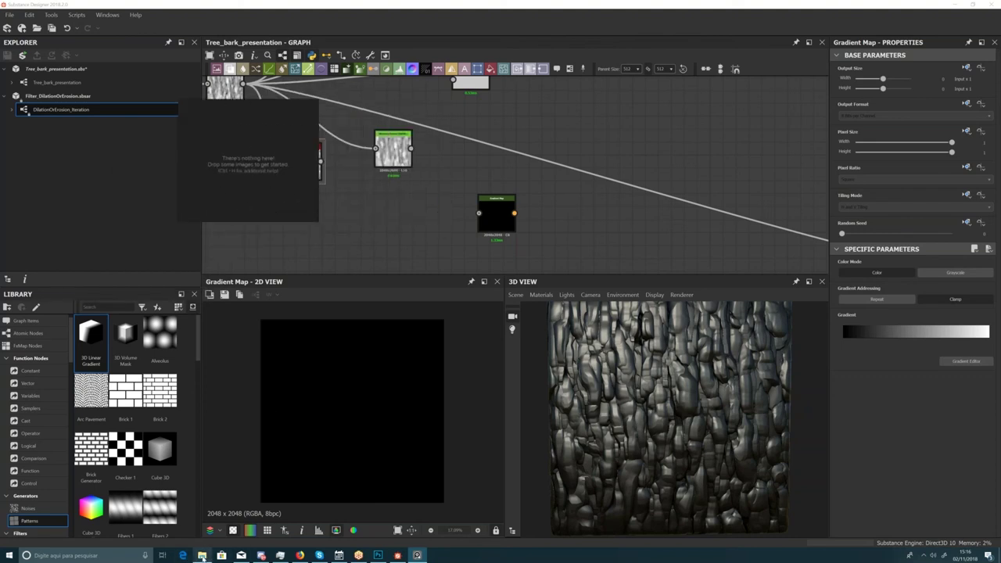
left_click(202, 555)
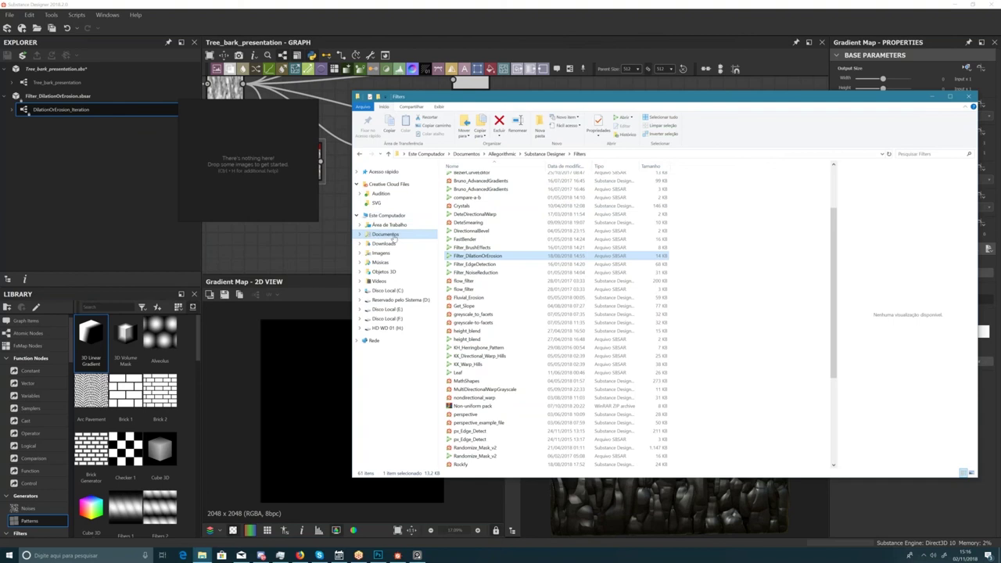
left_click(385, 234)
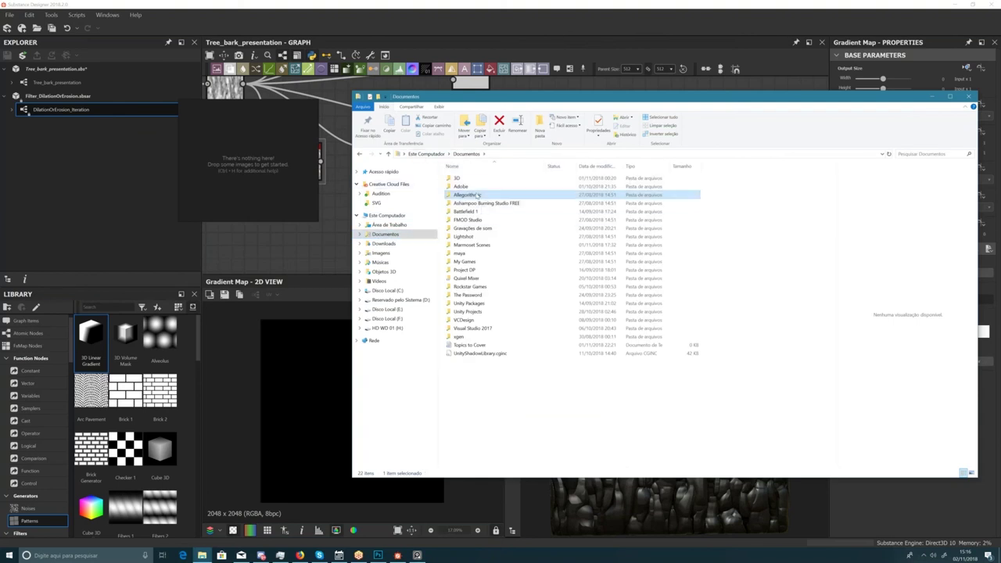
double_click(480, 195)
double_click(486, 178)
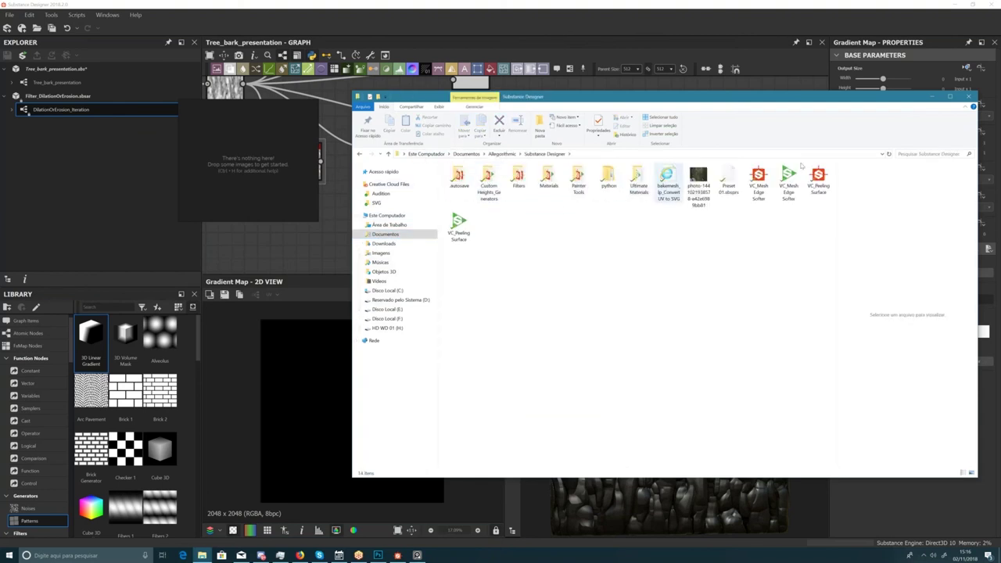
left_click(698, 178)
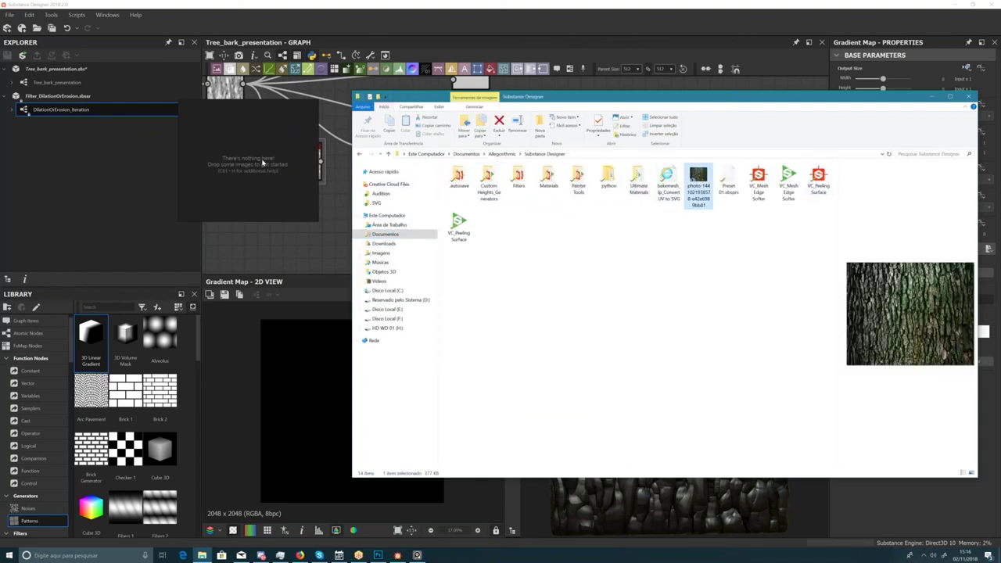
left_click_drag(263, 162, 266, 162)
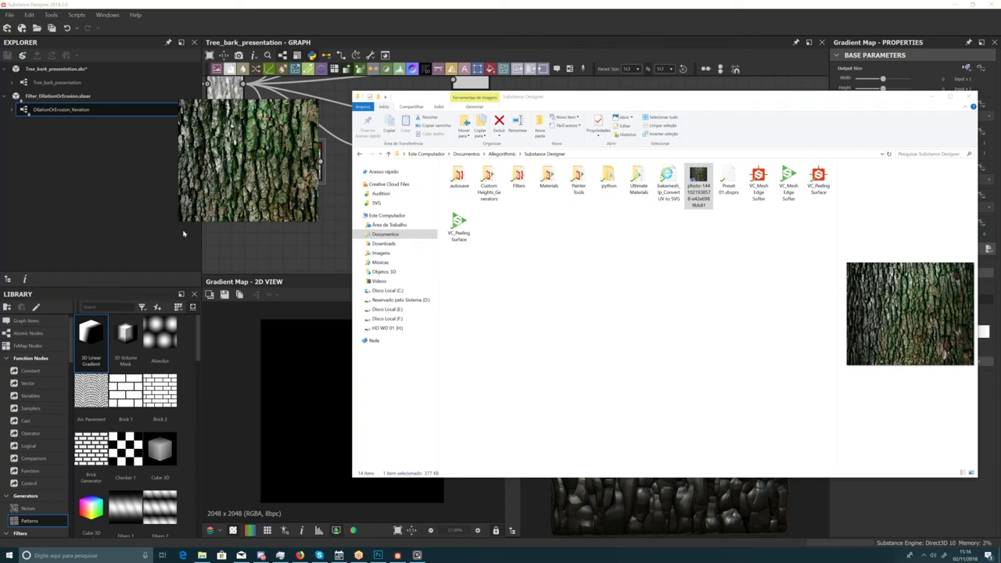
- Move the PureRef board over the Explorer panel and set it to Always On Top
left_click_drag(273, 181, 221, 168)
right_click_drag(164, 119, 111, 139)
right_click(116, 139)
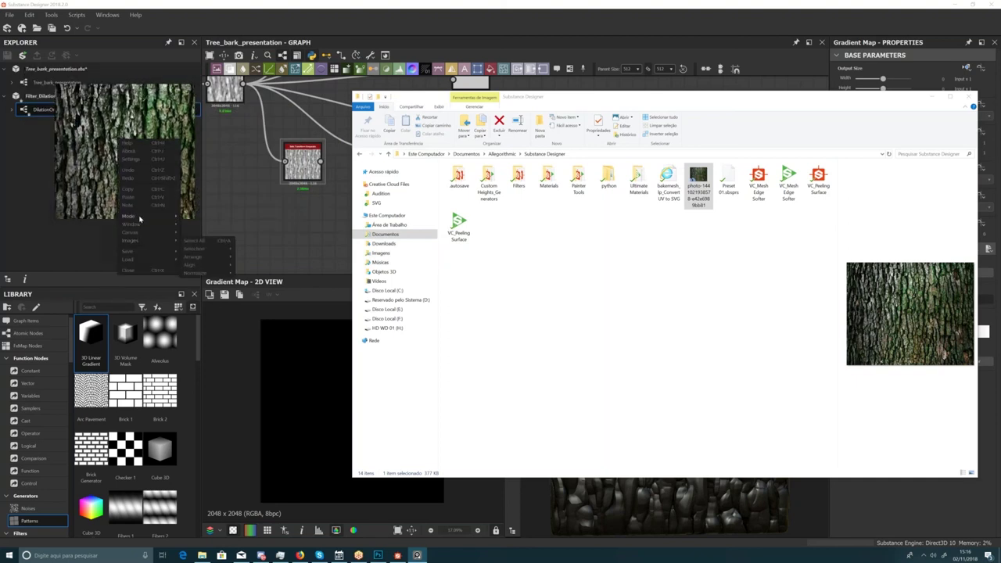
mouse_move(137, 219)
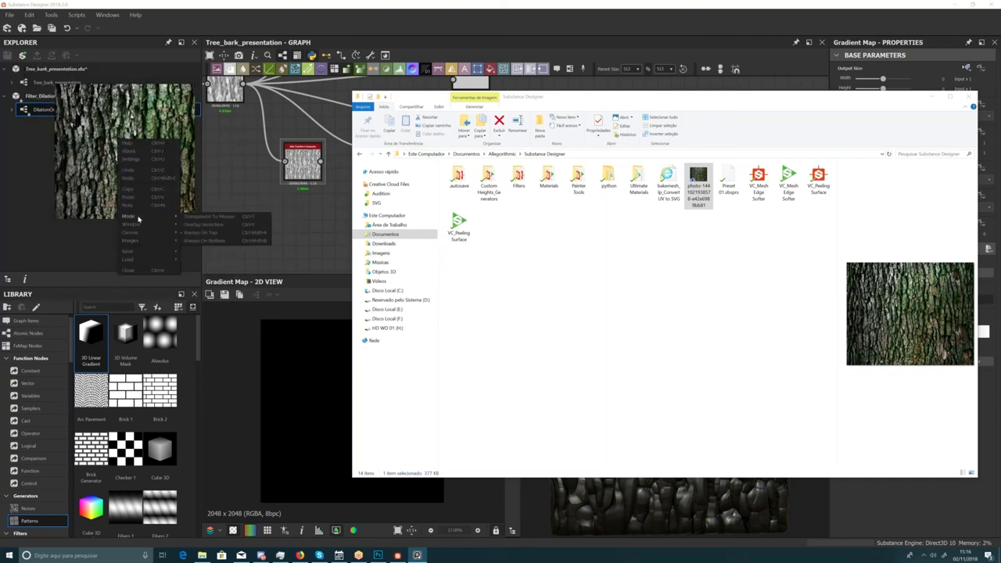
left_click(225, 235)
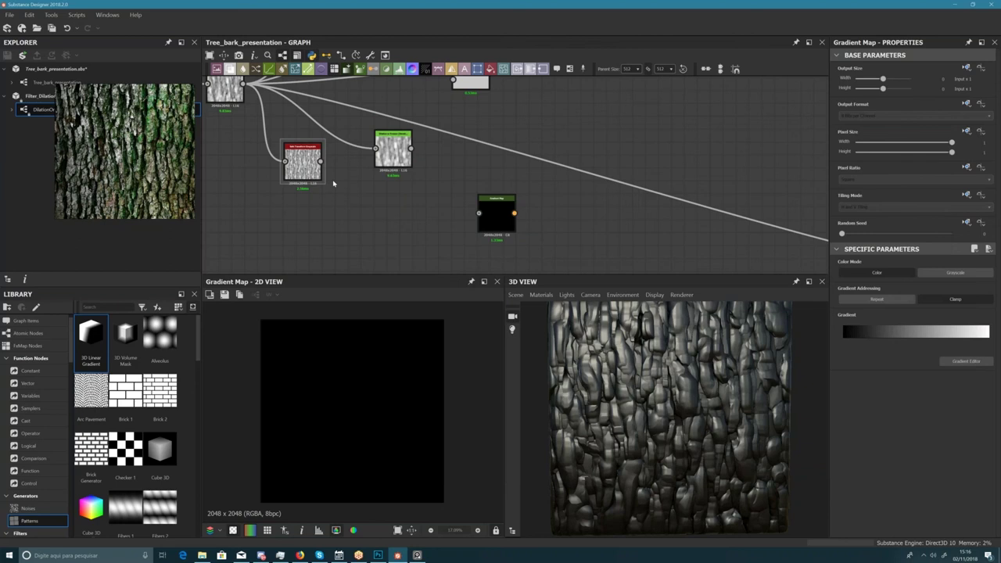
- Enlarge the PureRef window slightly and fit the bark photo beside the graph as a visible reference
scroll(414, 212, "down", 2)
middle_click_drag(332, 184, 484, 205)
scroll(469, 204, "down", 3)
right_click_drag(133, 145, 180, 160)
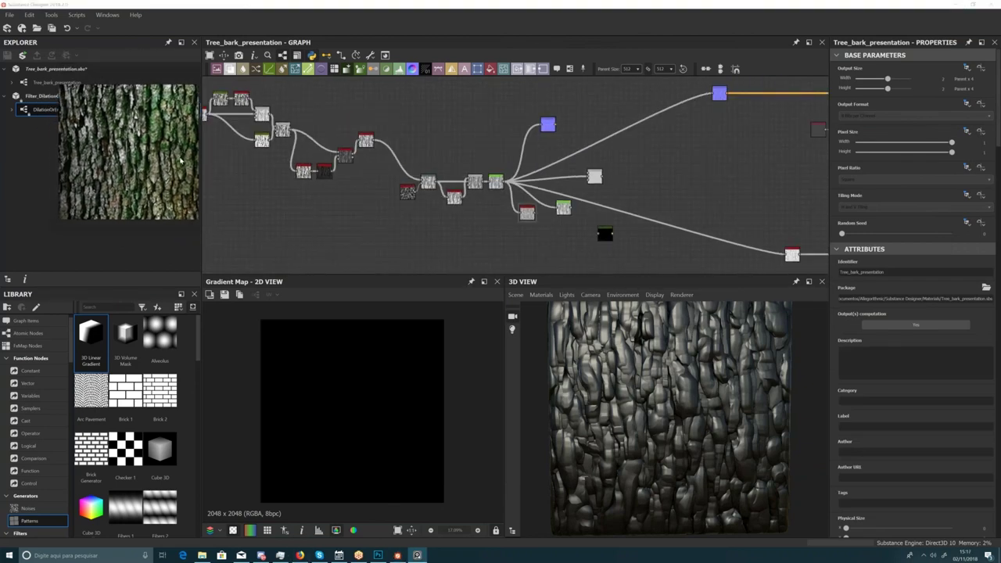
left_click_drag(180, 160, 205, 146)
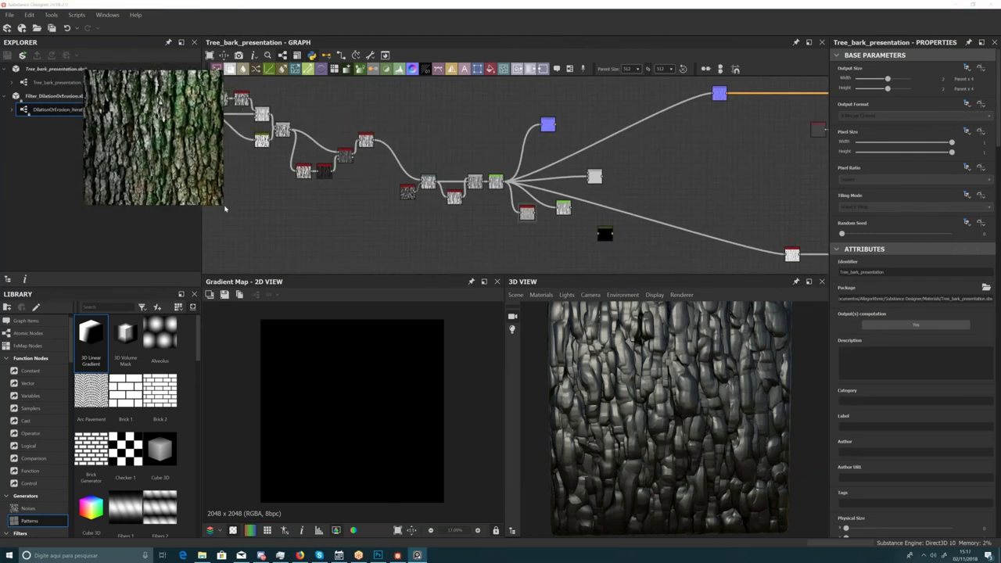
left_click_drag(224, 205, 255, 219)
middle_click_drag(161, 152, 185, 165)
scroll(178, 164, "down", 2)
mouse_move(242, 152)
left_mouse_down()
mouse_move(193, 148)
mouse_move(230, 157)
left_mouse_up()
- Move the second DilationOrErosion node far right and the tiled Safe Transform Grayscale aside, clearing space before the Gradient Map
left_click(416, 206)
middle_click_drag(596, 232, 513, 214)
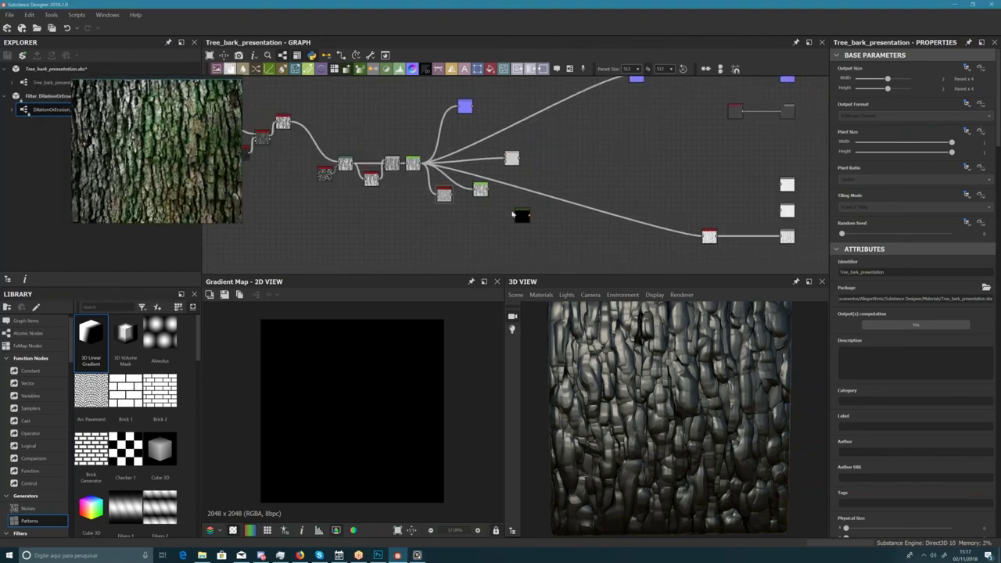
middle_click_drag(566, 141, 538, 158)
scroll(500, 235, "up", 5)
double_click(484, 237)
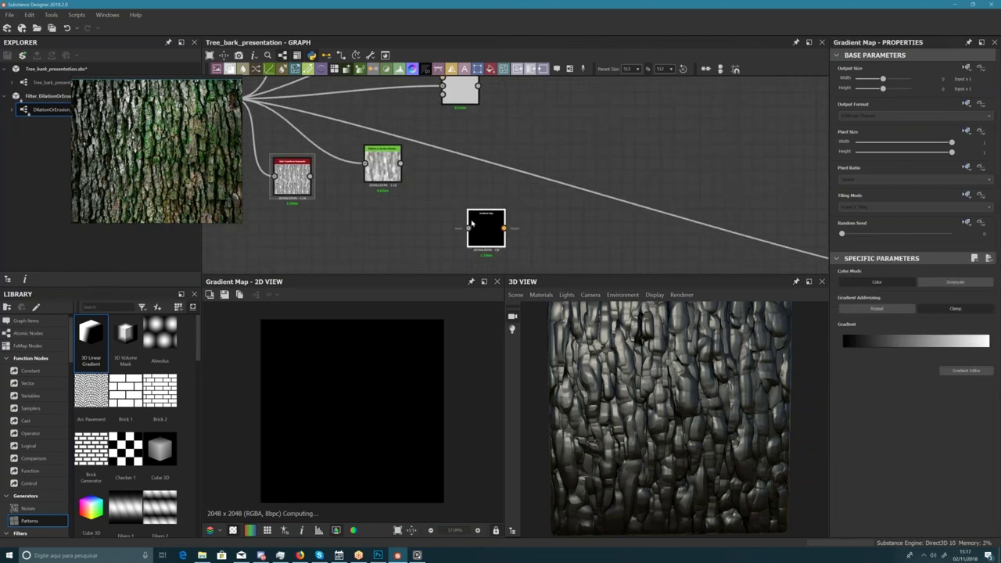
middle_click_drag(472, 222, 517, 206)
left_click_drag(435, 158, 666, 108)
middle_click_drag(442, 139, 445, 154)
left_click_drag(341, 176, 225, 215)
left_click(410, 165)
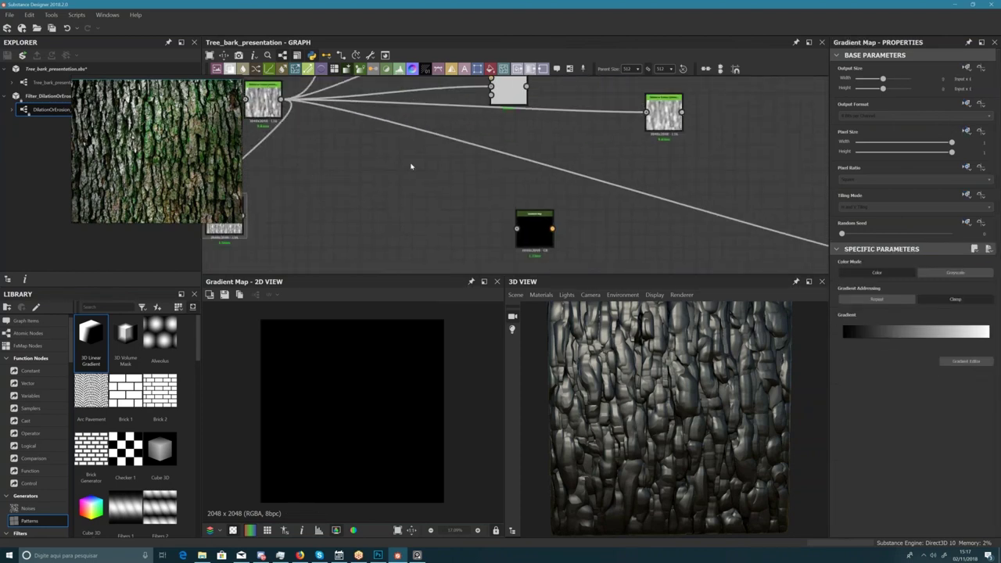
- Add a Histogram Range node fed by the first DilationOrErosion, with Range 0.45 and Position 0.62
key("space")
type("his")
left_click(455, 187)
left_click_drag(282, 99, 406, 191)
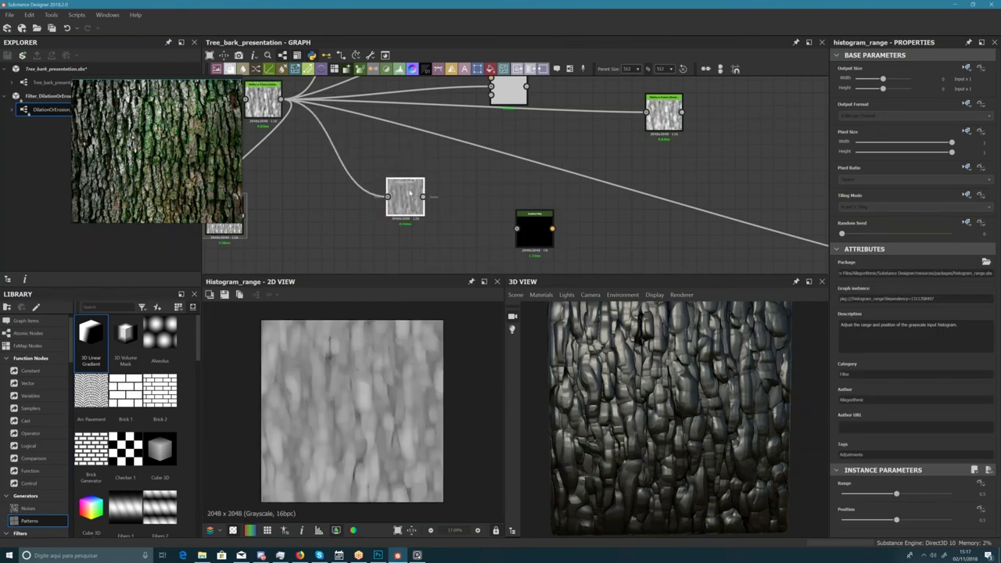
mouse_move(897, 497)
left_mouse_down()
mouse_move(912, 496)
mouse_move(842, 520)
mouse_move(908, 520)
mouse_move(884, 496)
left_mouse_up()
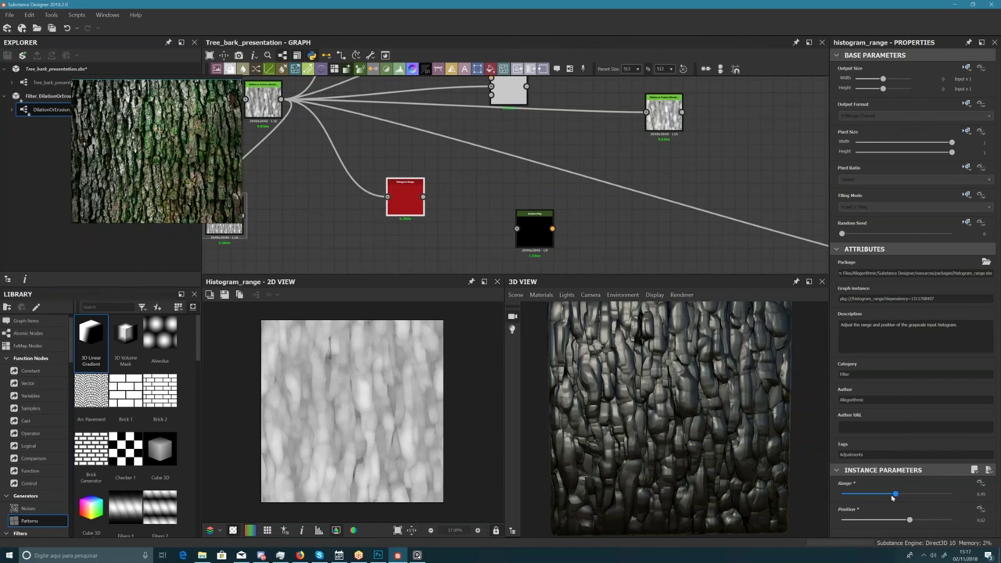
- Place the Gradient Map beside the Histogram Range, connect the two, and open the Gradient Editor clear of the bark photo
mouse_move(424, 200)
left_mouse_down()
mouse_move(541, 237)
mouse_move(443, 206)
left_mouse_up()
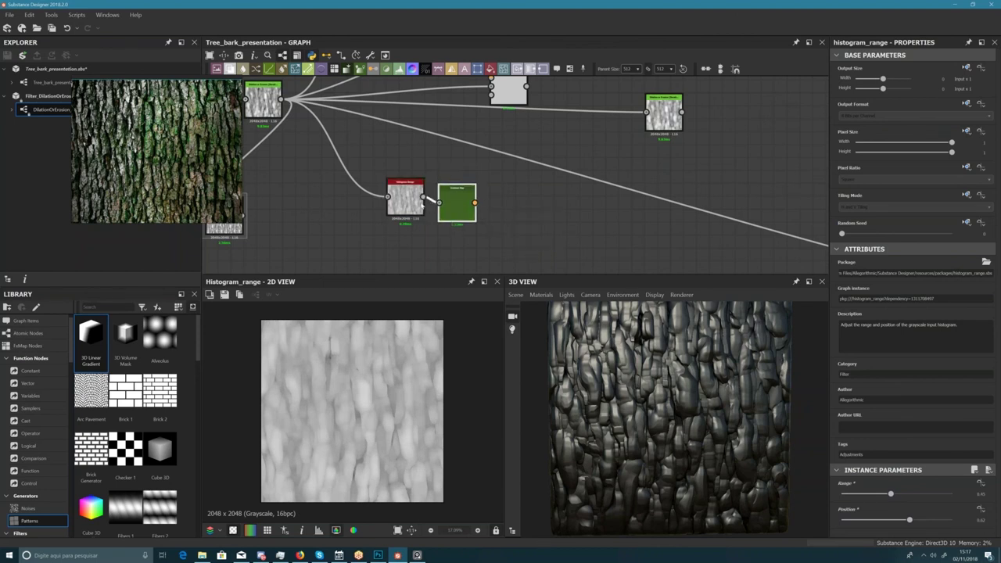
left_click(466, 210)
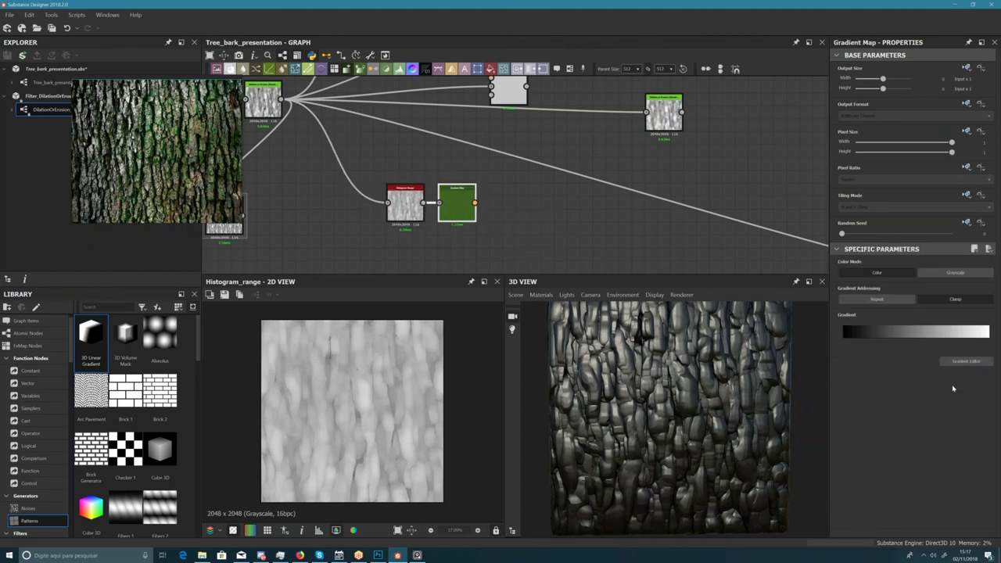
left_click(966, 361)
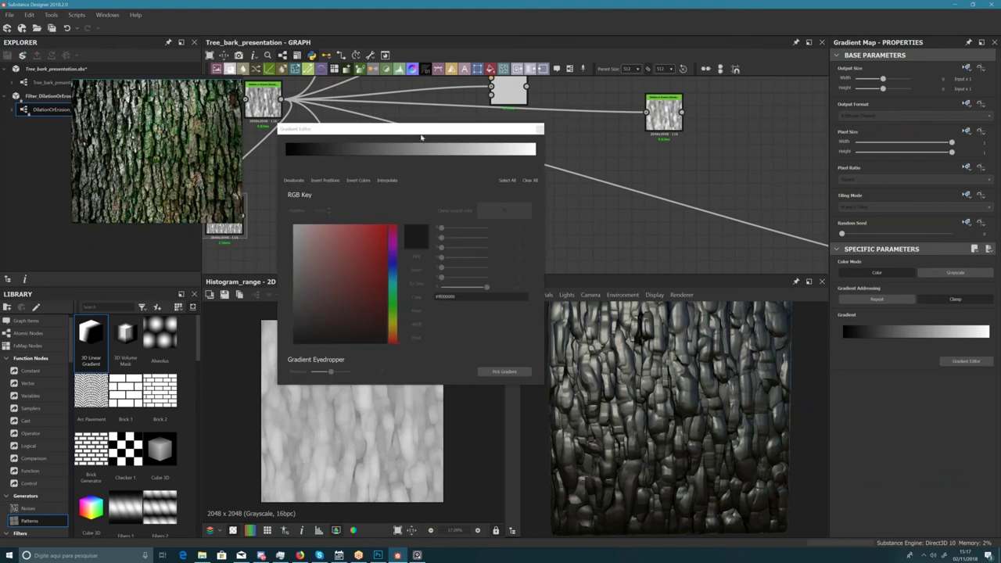
left_click_drag(402, 132, 446, 131)
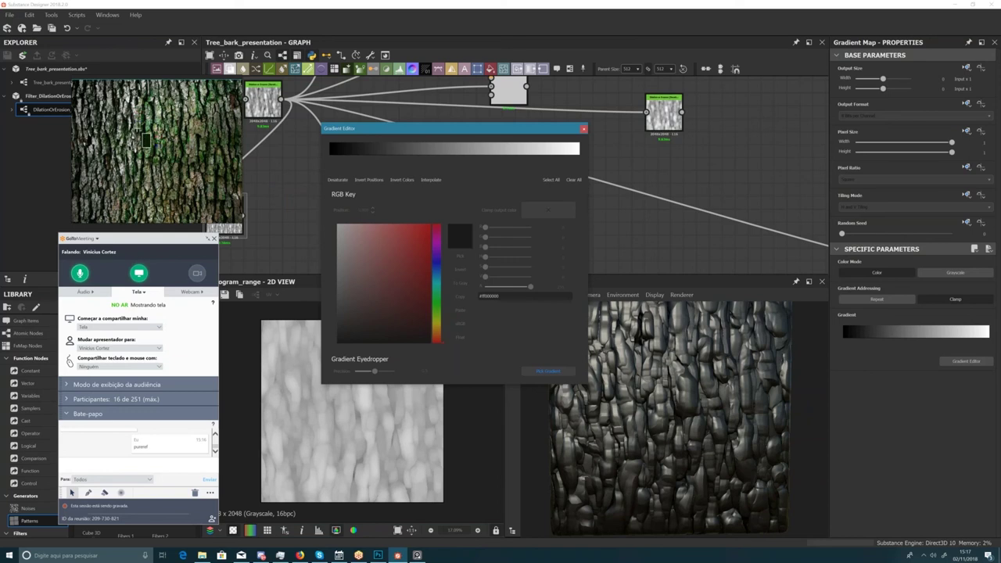
- Sample the Gradient Map's colours along strokes across the bark photo, repeating the pick over different areas, and close the Gradient Editor
mouse_move(89, 101)
left_mouse_down()
mouse_move(132, 111)
mouse_move(182, 148)
mouse_move(127, 154)
mouse_move(126, 206)
mouse_move(224, 181)
mouse_move(219, 160)
left_mouse_up()
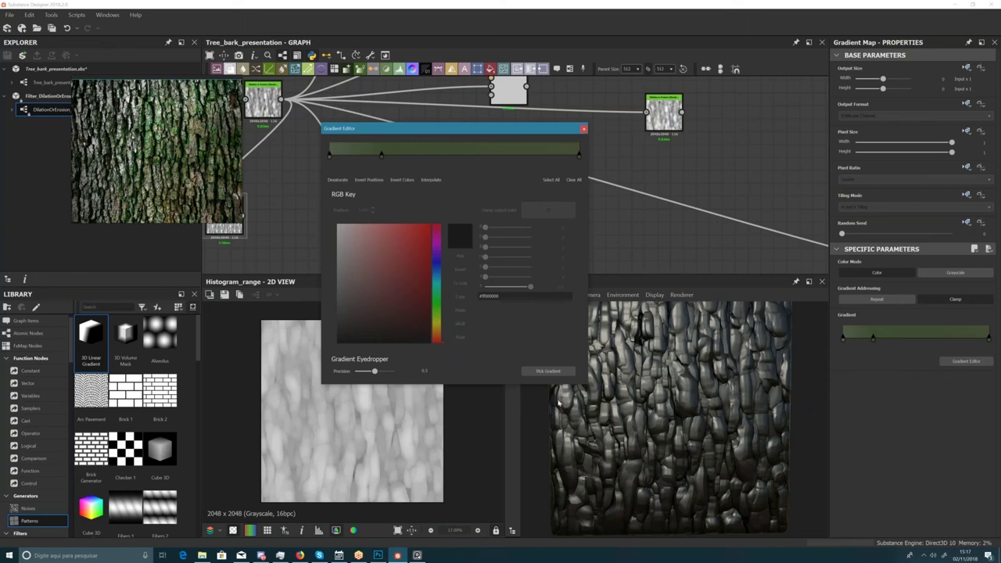
left_click(547, 370)
mouse_move(102, 129)
left_mouse_down()
mouse_move(200, 163)
mouse_move(210, 156)
left_mouse_up()
left_click(547, 370)
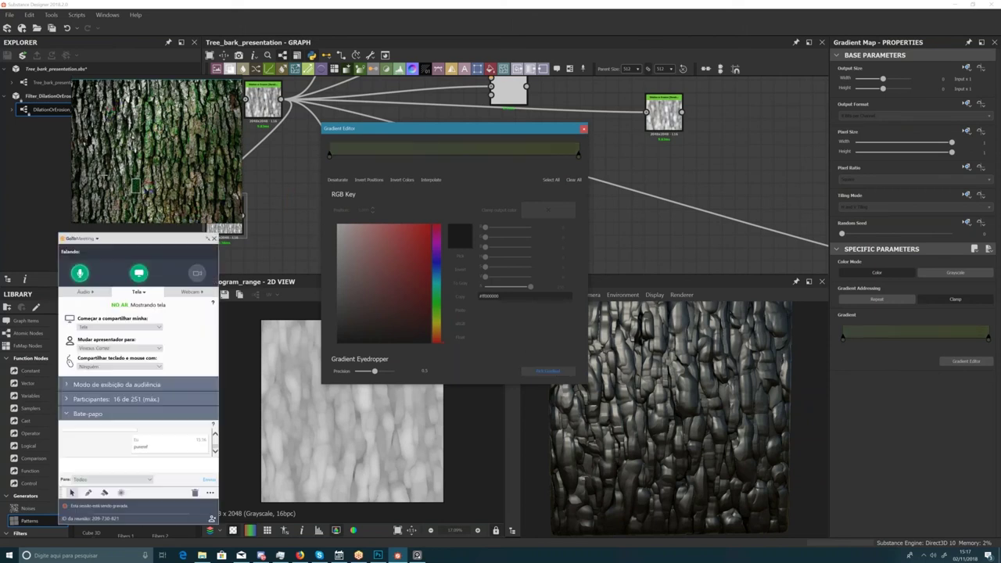
left_click_drag(98, 196, 207, 160)
left_click(583, 129)
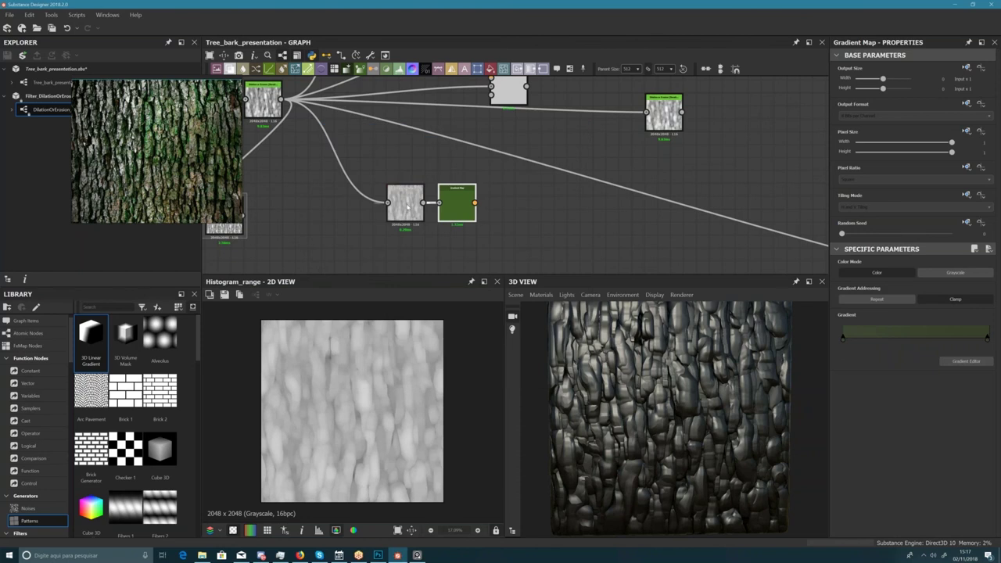
- Preview the Gradient Map and set the Histogram Range's Position to 0.4 and Range to 0.48
left_click(405, 205)
double_click(455, 207)
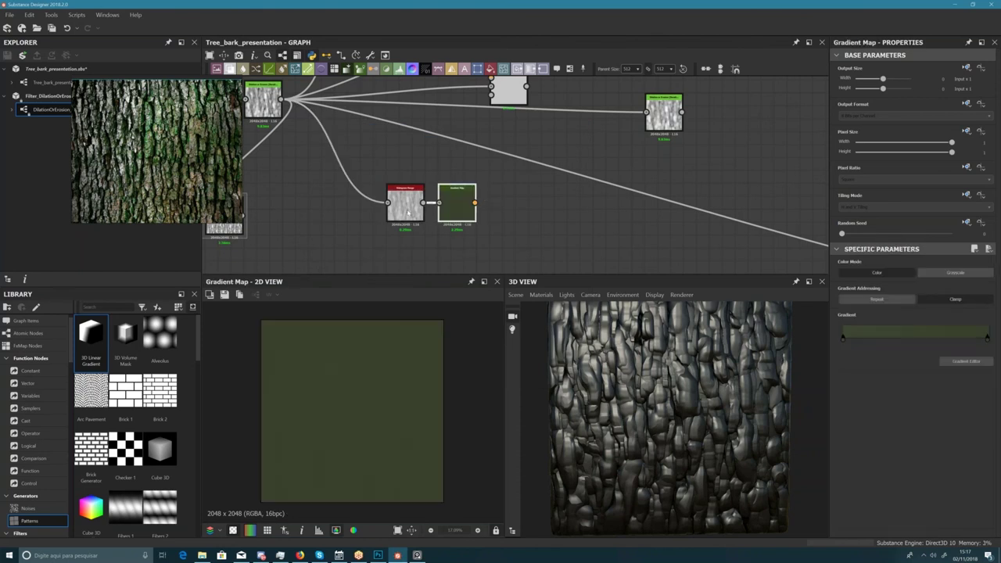
left_click(405, 204)
left_click_drag(903, 523, 885, 521)
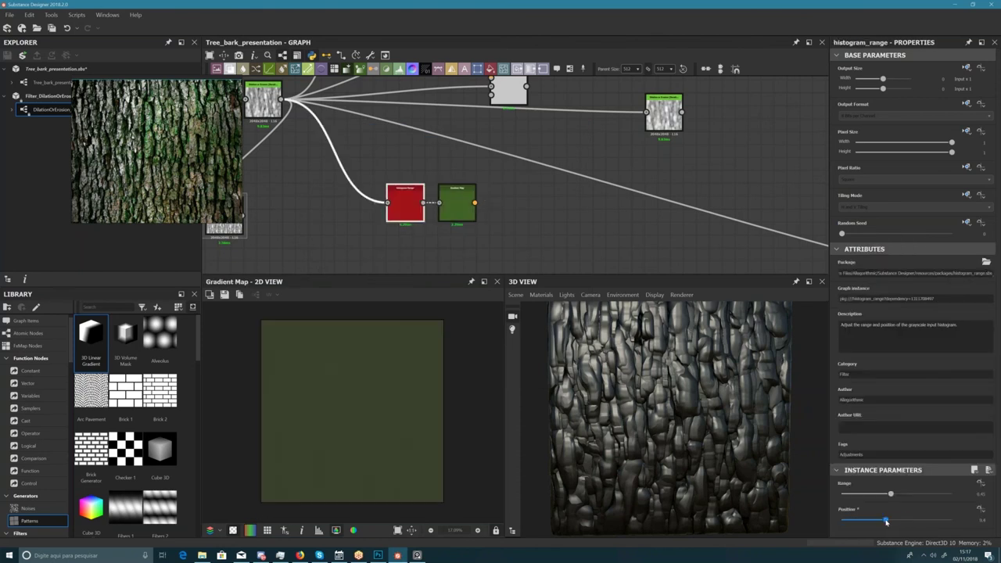
left_click(894, 496)
- Move the Gradient Map farther from the Histogram Range and add a Grunge Map 003 node directly below the Histogram Range
left_click_drag(456, 205, 599, 236)
left_click_drag(397, 215, 358, 183)
middle_click_drag(358, 183, 408, 175)
key("space")
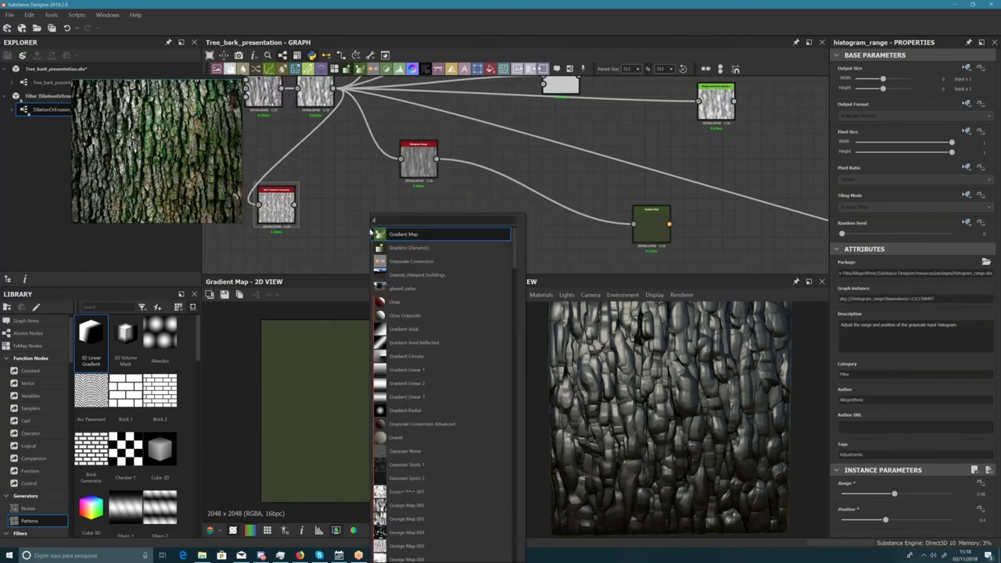
type("gr")
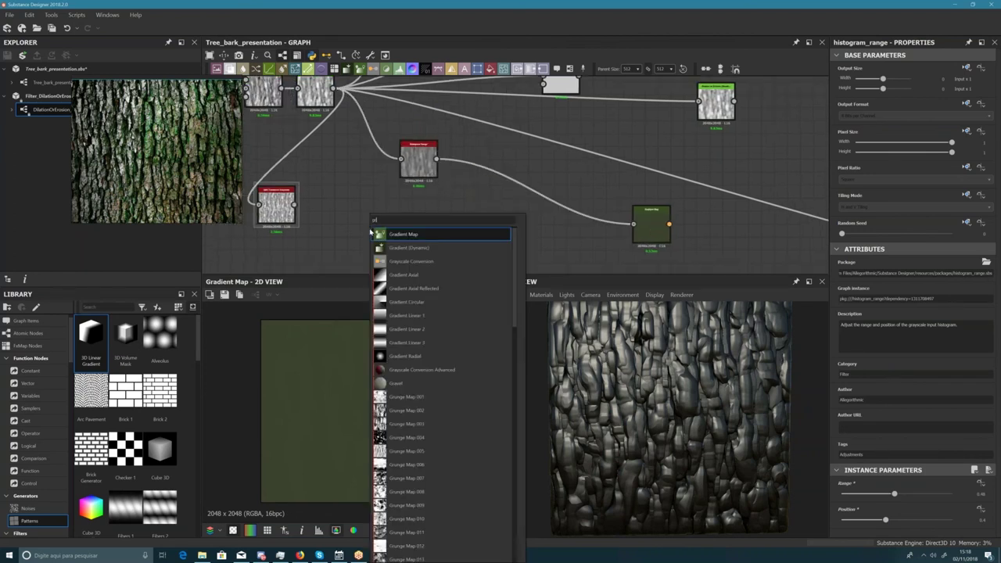
type("un")
left_click(392, 258)
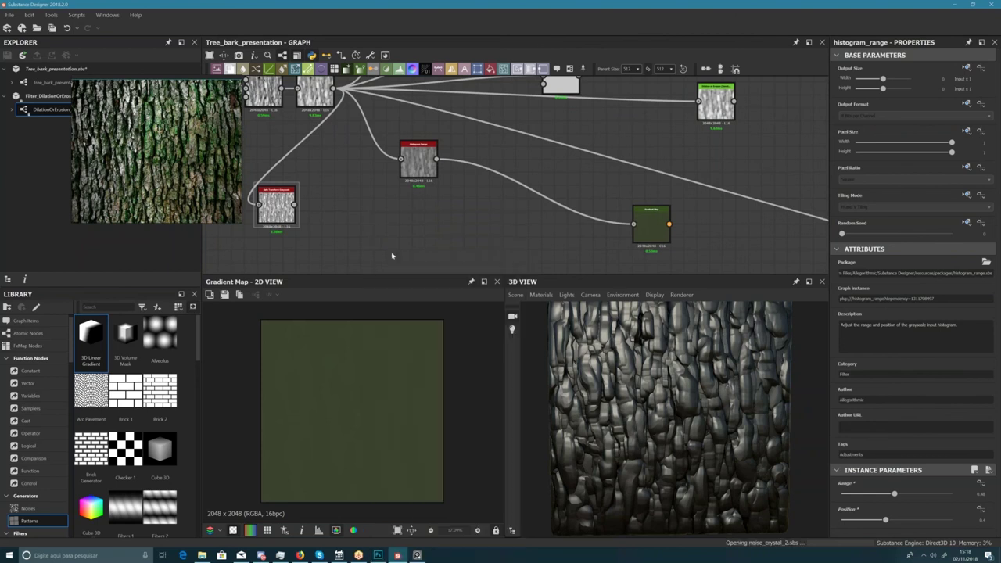
left_click_drag(376, 240, 440, 254)
left_click_drag(433, 167, 446, 200)
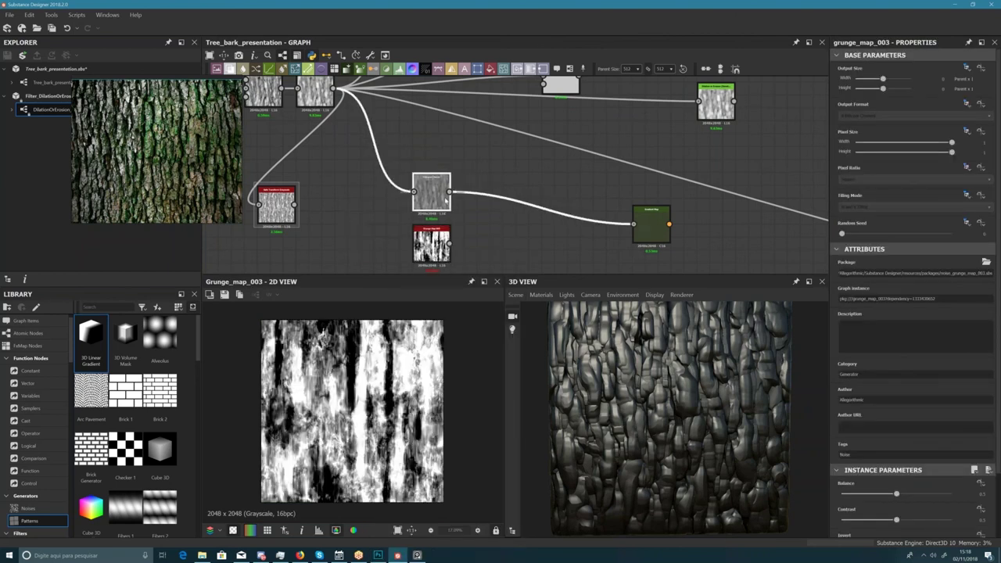
- Add a Blend node with Grunge Map 003 as its foreground and the Histogram Range as its background
right_click(457, 219)
mouse_move(512, 231)
left_click(568, 233)
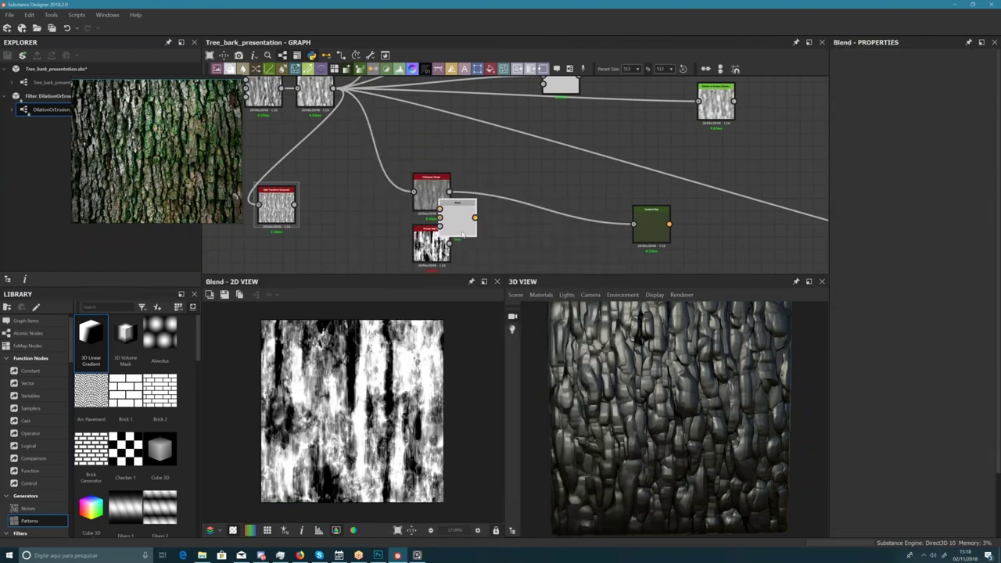
left_click_drag(462, 235, 501, 249)
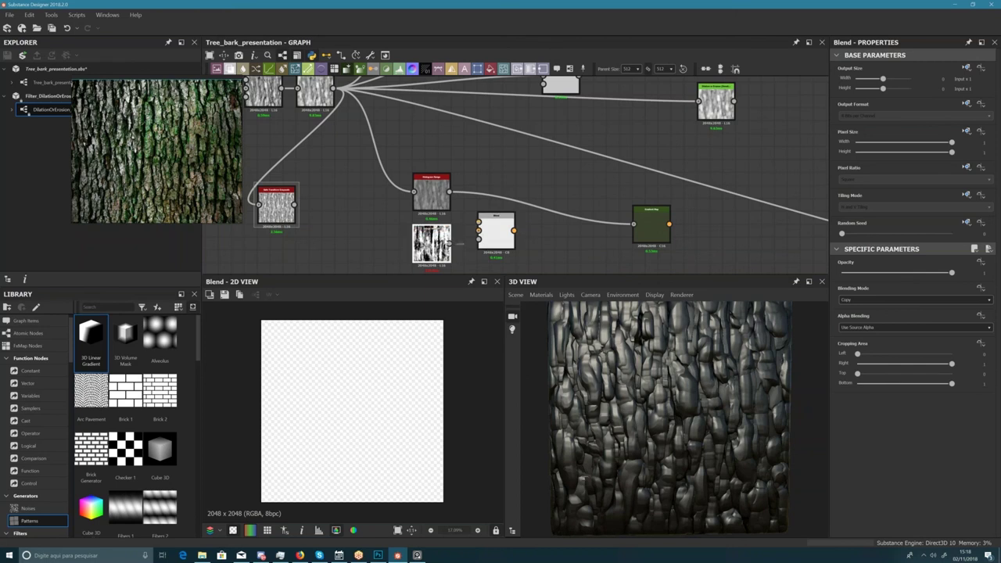
left_click(446, 242)
left_click_drag(469, 224, 478, 230)
left_click_drag(451, 192, 479, 223)
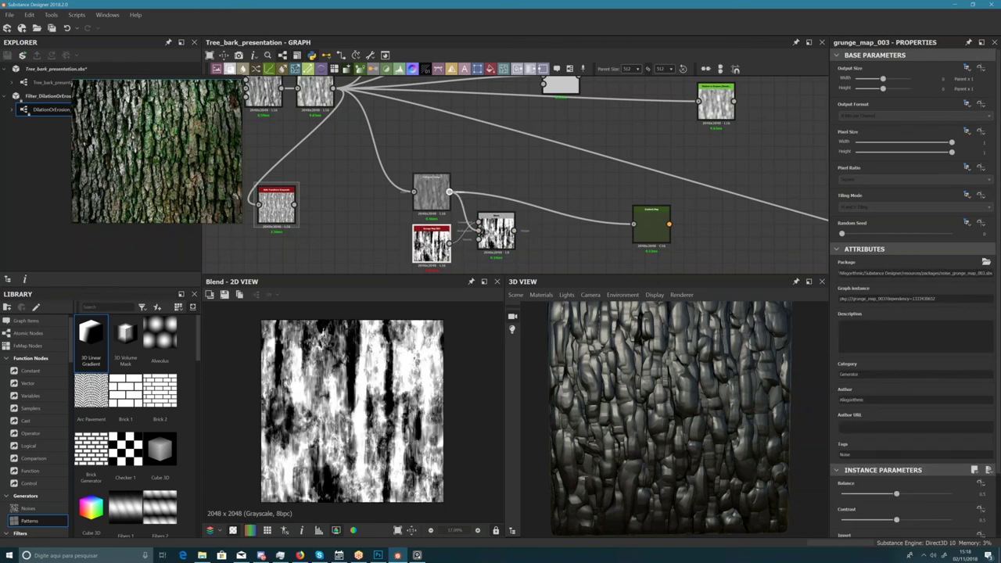
- Set the Blend's opacity to 0.1 and feed its output into the Gradient Map placed beside it
left_click(496, 234)
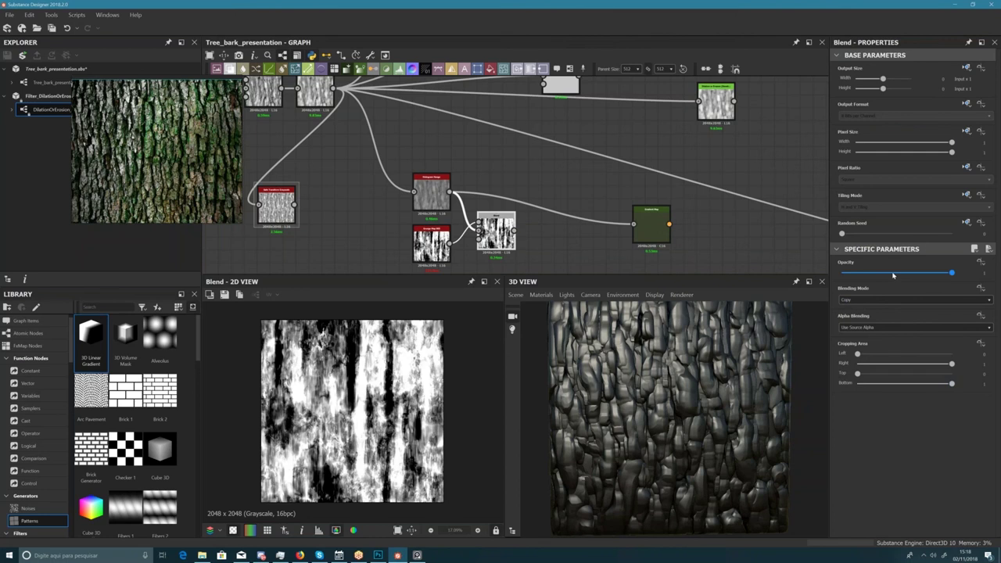
left_click_drag(892, 274, 853, 286)
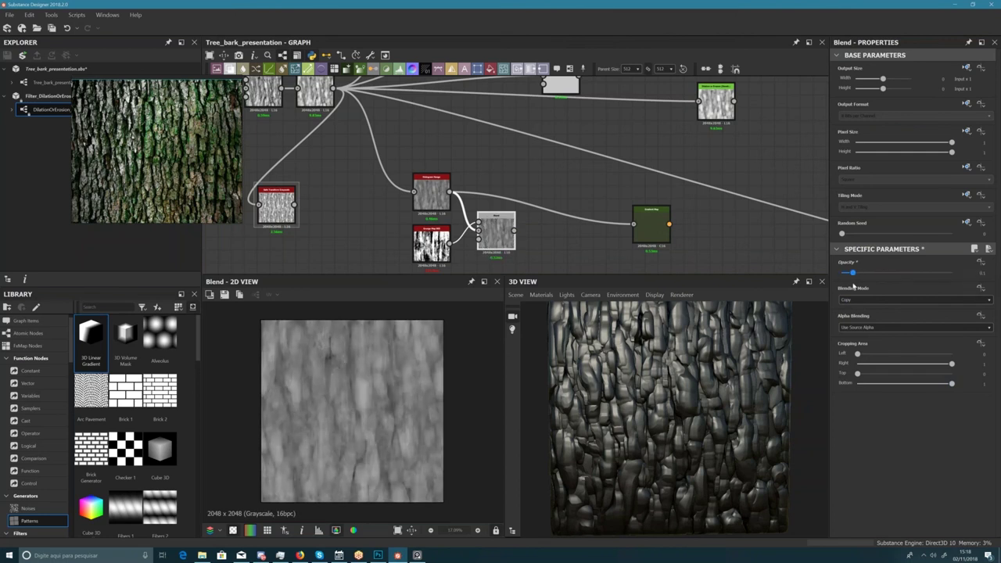
left_click(657, 232)
left_click_drag(512, 230, 569, 233)
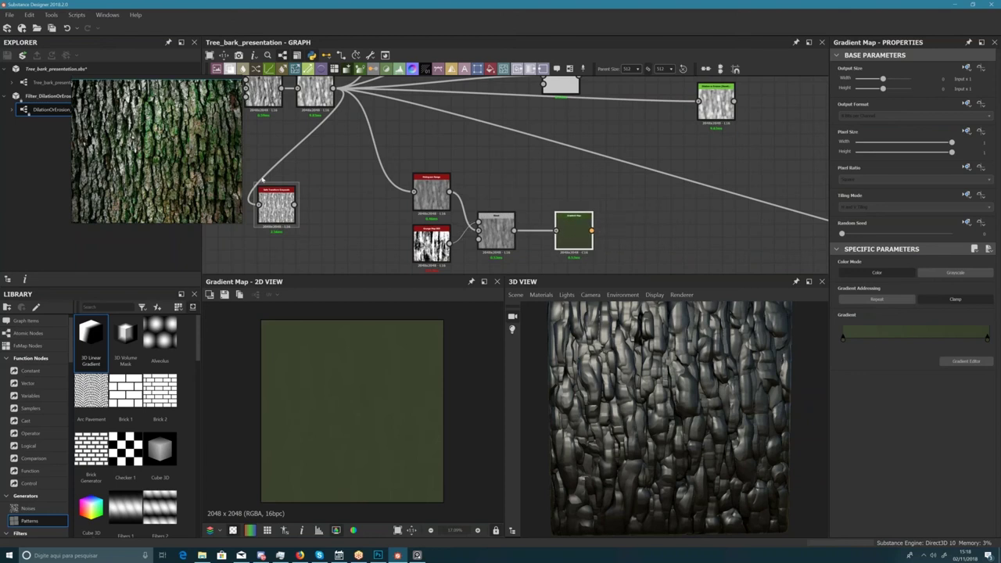
- Resample the Gradient Map's colours with Pick Gradient across the width of the reference bark photo and inspect the 2D result
left_click(965, 360)
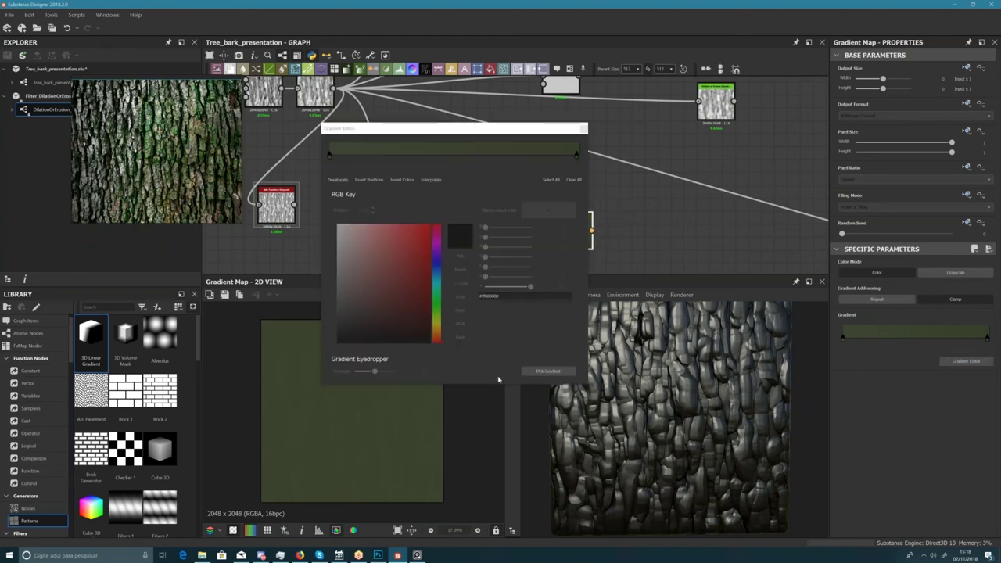
left_click(552, 373)
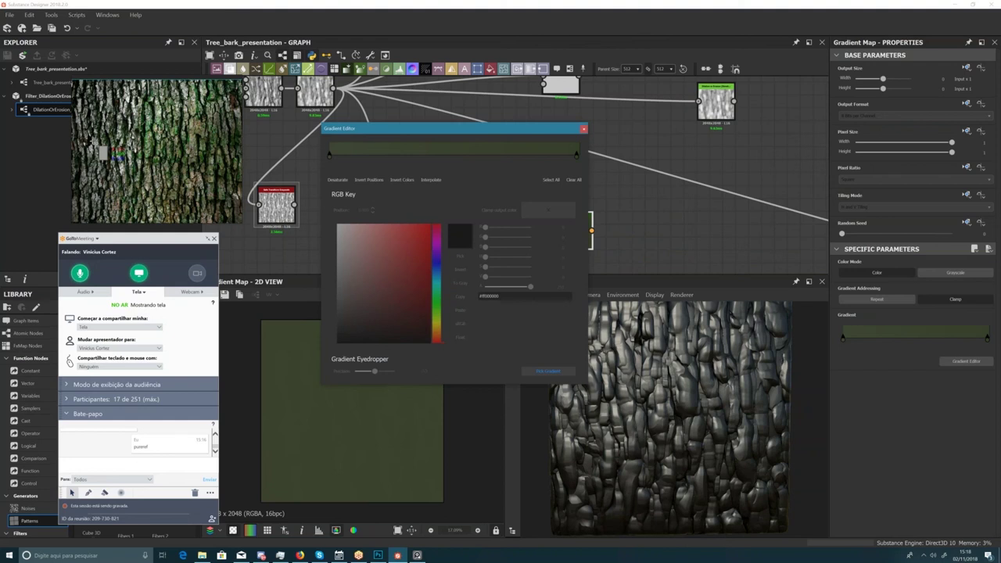
mouse_move(104, 153)
left_mouse_down()
mouse_move(134, 199)
mouse_move(220, 170)
left_mouse_up()
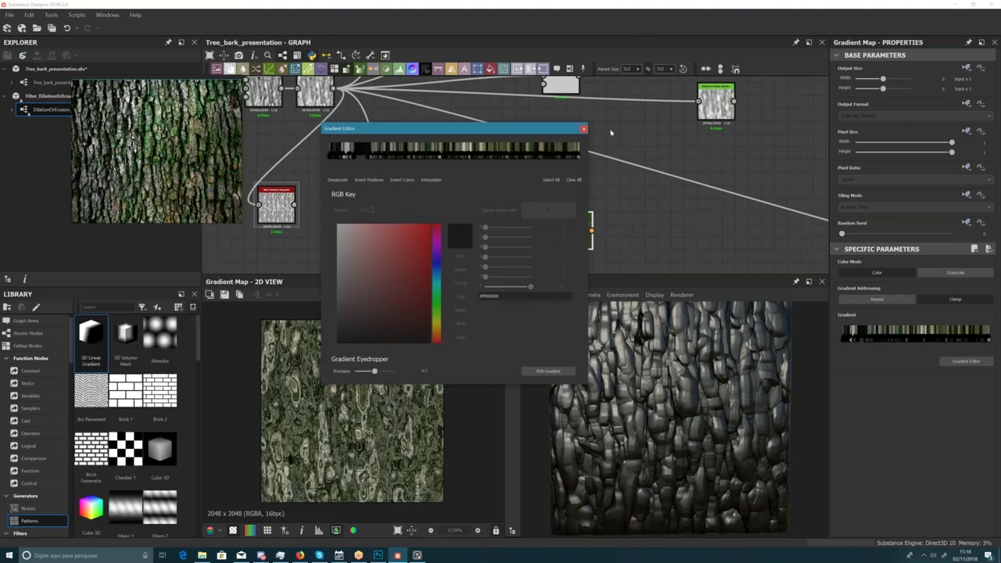
left_click(582, 129)
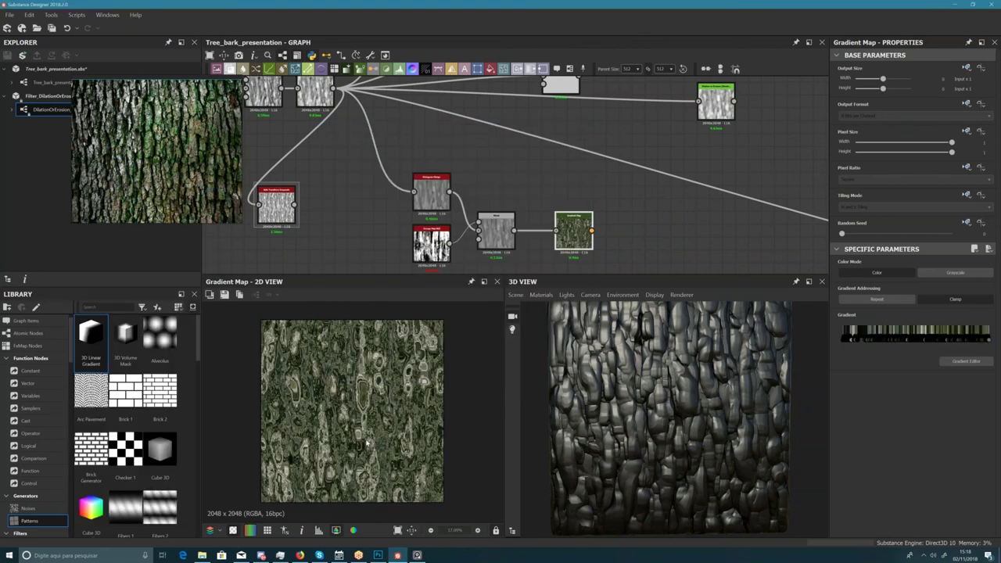
scroll(367, 441, "up", 3)
scroll(367, 441, "up", 3)
middle_click_drag(275, 344, 352, 355)
scroll(351, 356, "down", 2)
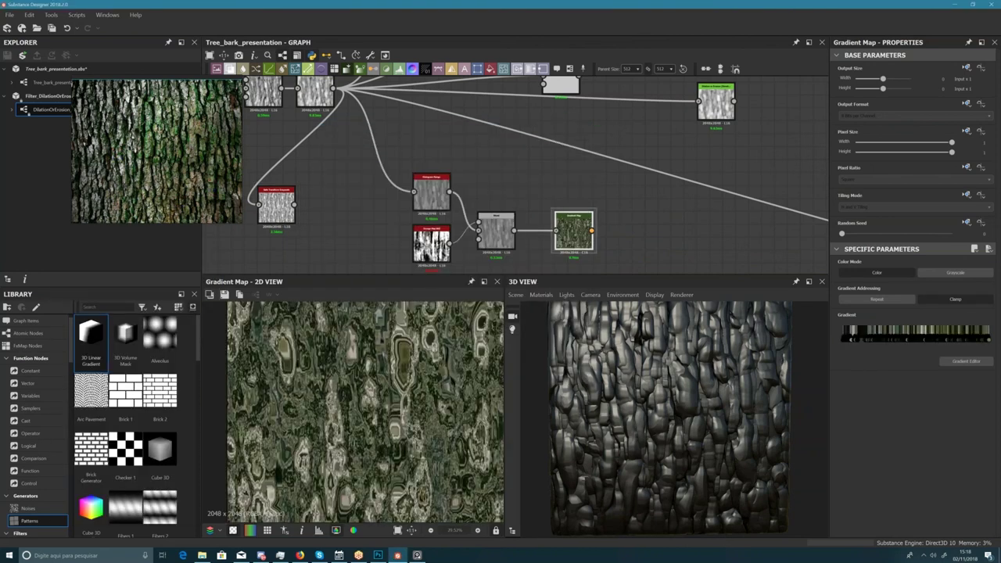
scroll(398, 446, "up", 3)
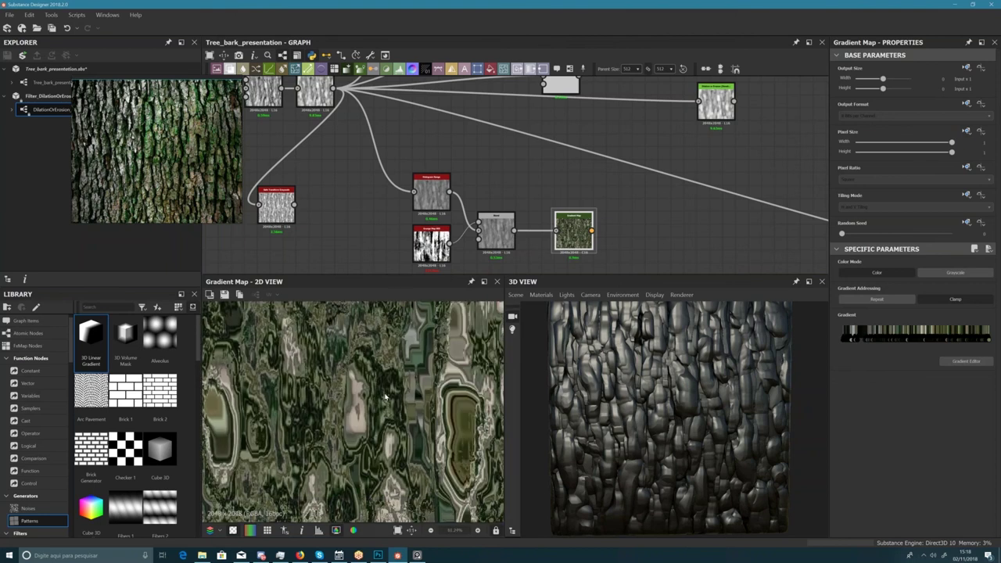
scroll(370, 385, "up", 2)
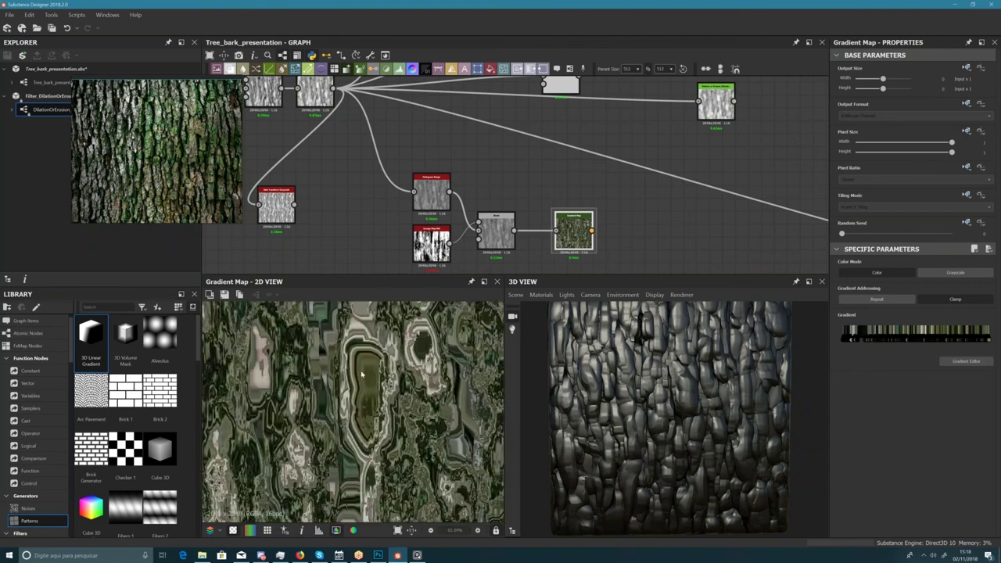
- Place the Gradient Map closer to the Blend and shift the Histogram Range, Grunge Map 003, Blend and Gradient Map together lower in the graph
middle_click_drag(572, 237, 522, 213)
left_click_drag(519, 210, 492, 209)
scroll(534, 219, "down", 1)
scroll(537, 221, "down", 2)
middle_click_drag(538, 221, 472, 188)
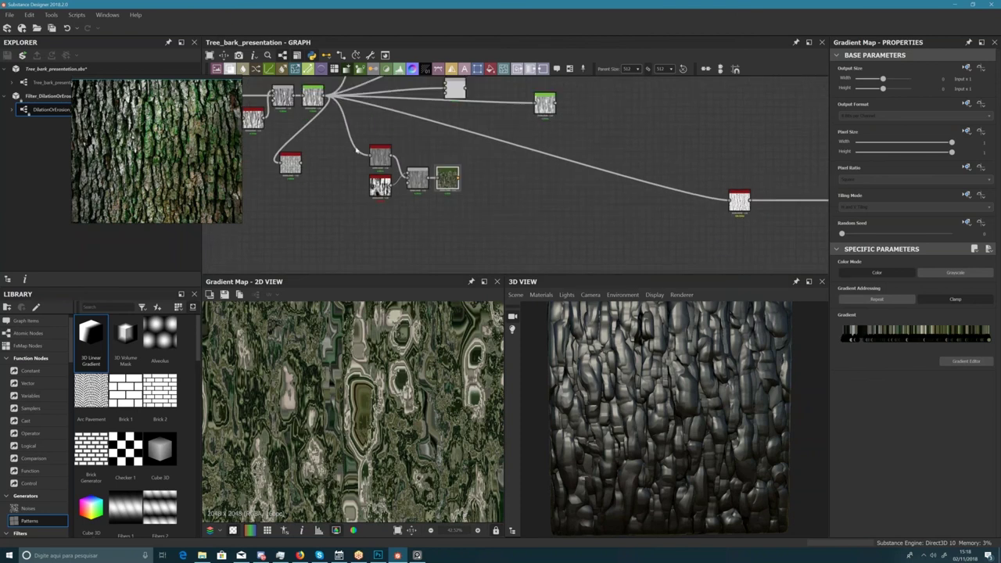
left_click_drag(473, 205, 373, 153)
left_click_drag(380, 161, 417, 220)
- Add a Vector Warp node beyond the Gradient Map and feed the Gradient Map's output into its Input
middle_click_drag(460, 183, 411, 133)
key("space")
type("vec")
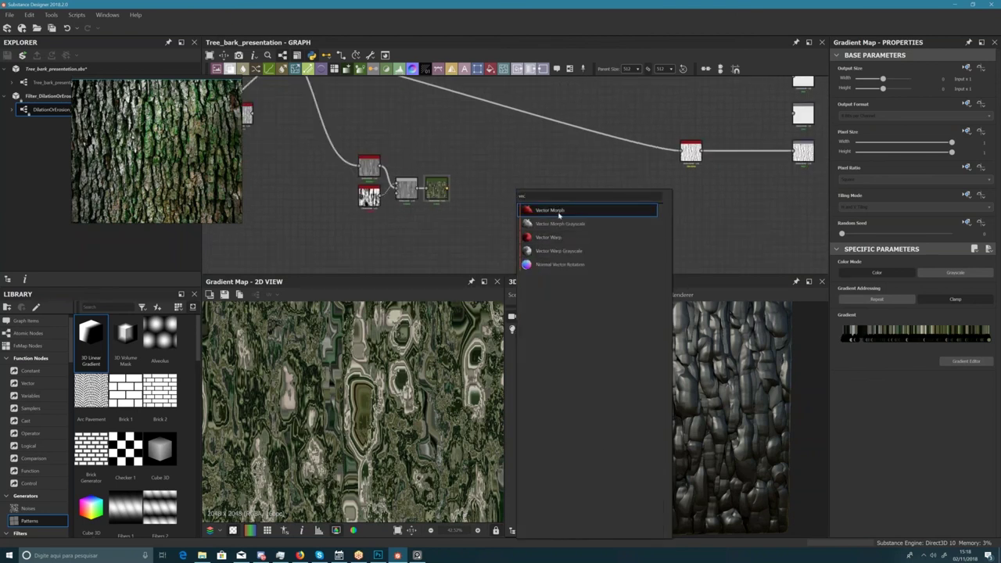
left_click(549, 237)
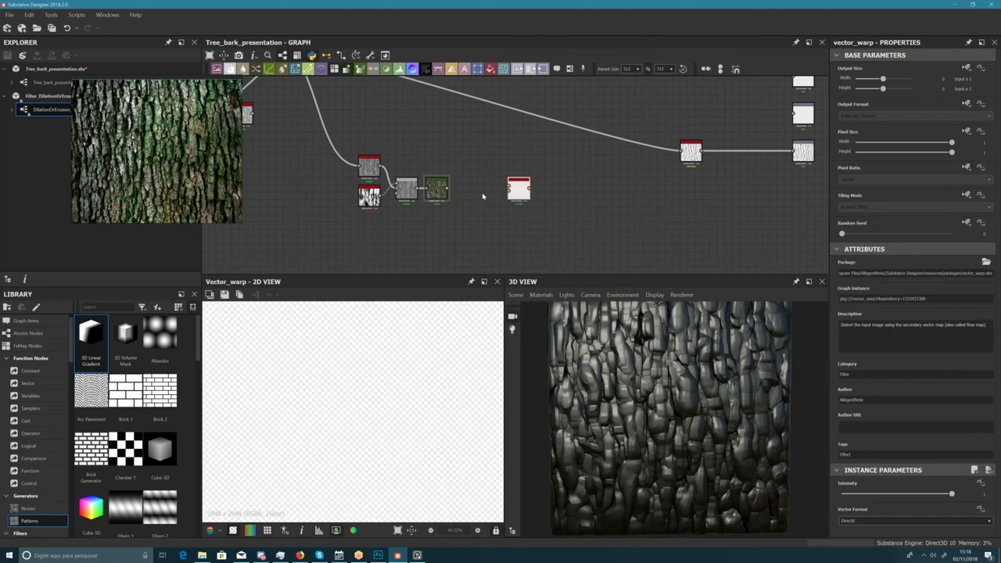
scroll(481, 191, "up", 2)
scroll(429, 198, "up", 2)
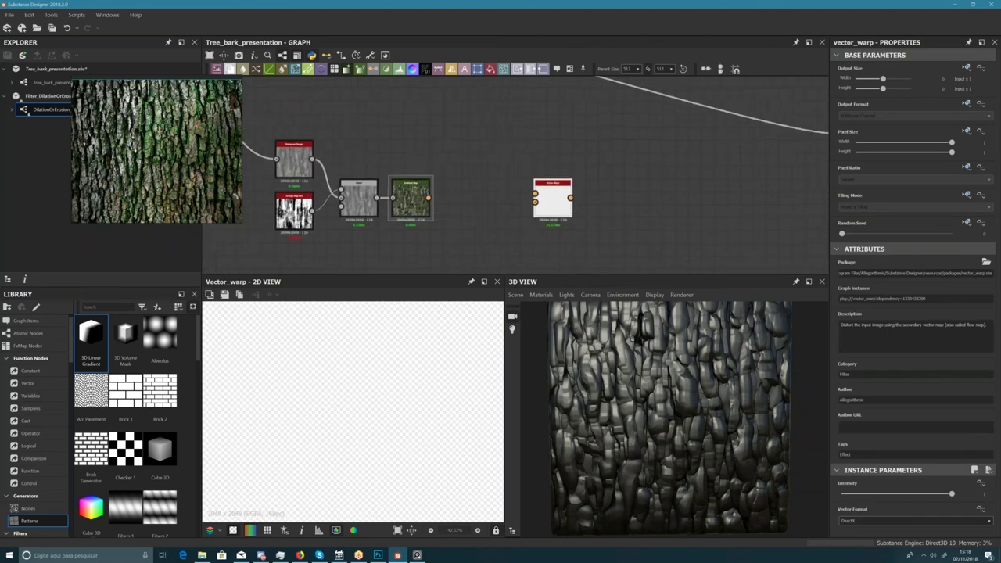
left_click_drag(423, 194, 605, 187)
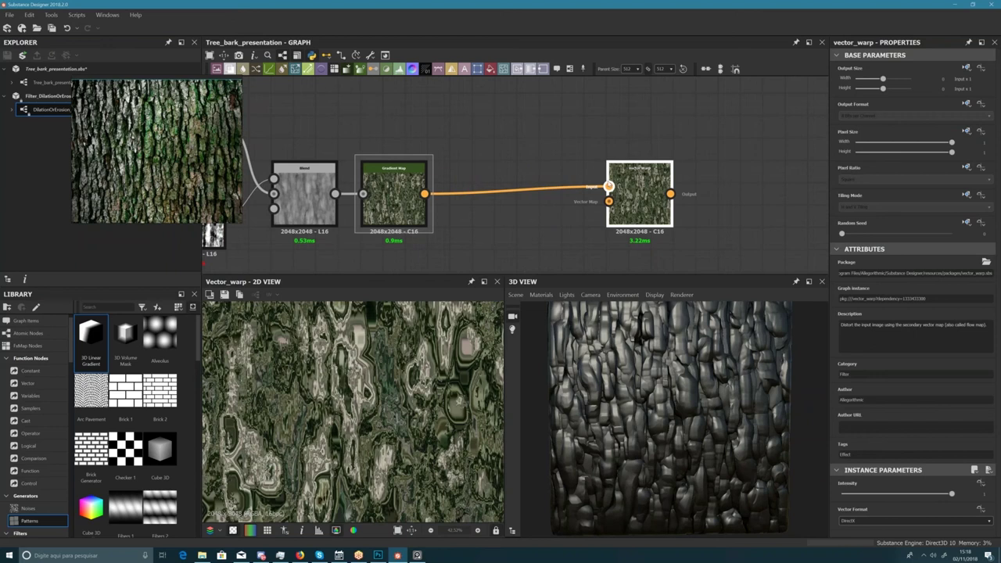
- Feed the Normal node's output into the Vector Warp's Vector Map input and move the Normal node closer to the bark height chain
scroll(604, 177, "down", 2)
middle_click_drag(576, 180, 512, 196)
scroll(541, 216, "up", 4)
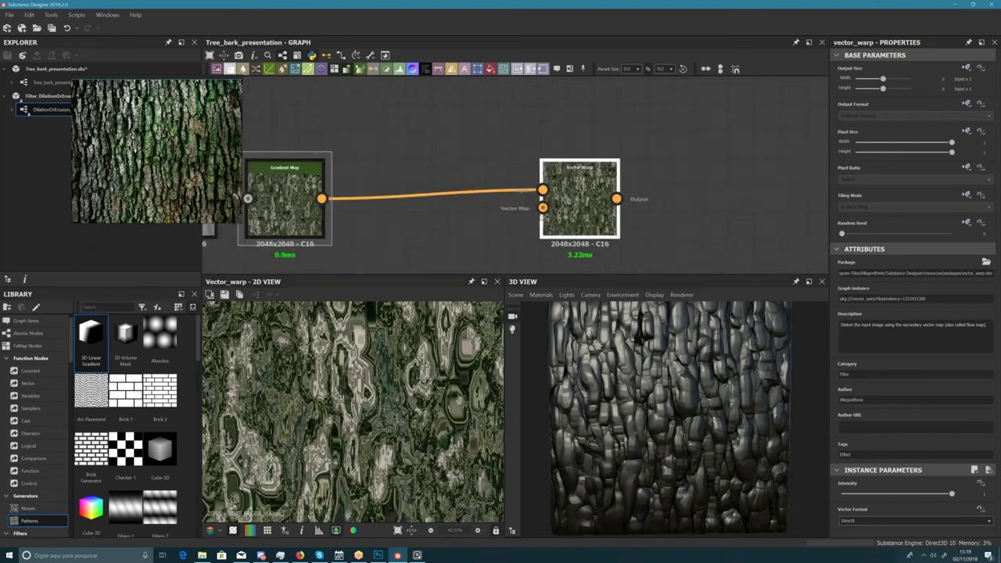
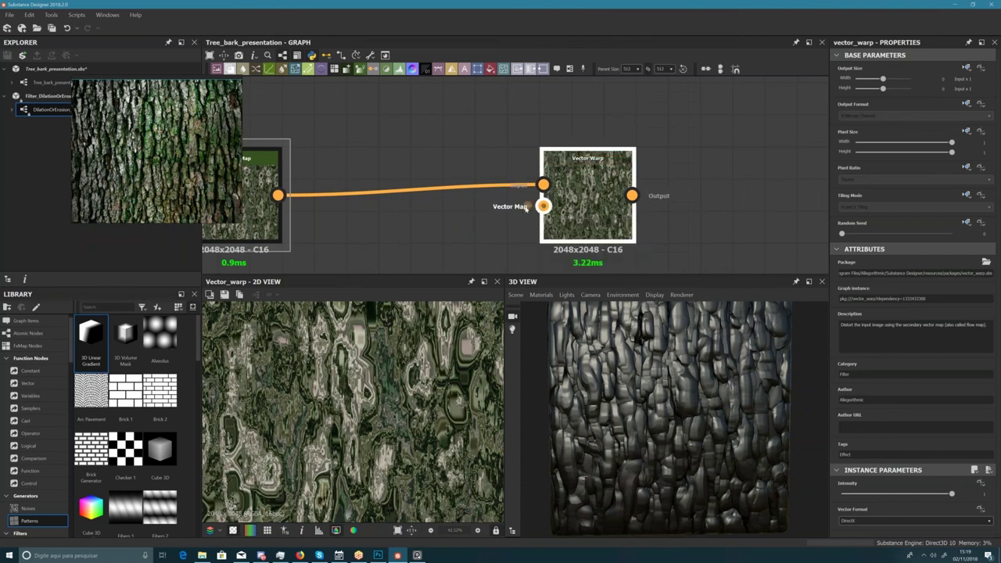
scroll(526, 208, "down", 5)
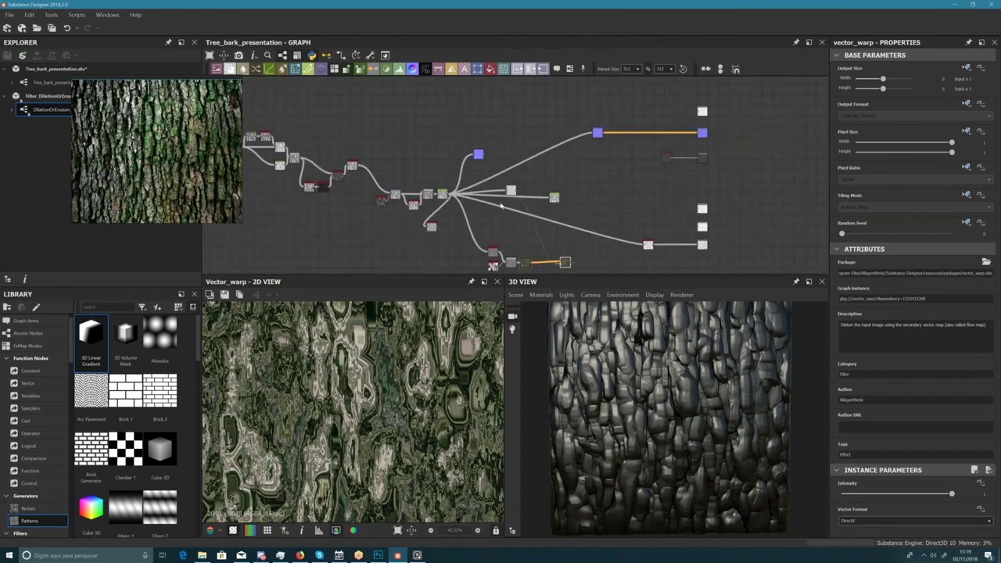
scroll(500, 205, "down", 2)
scroll(550, 161, "up", 2)
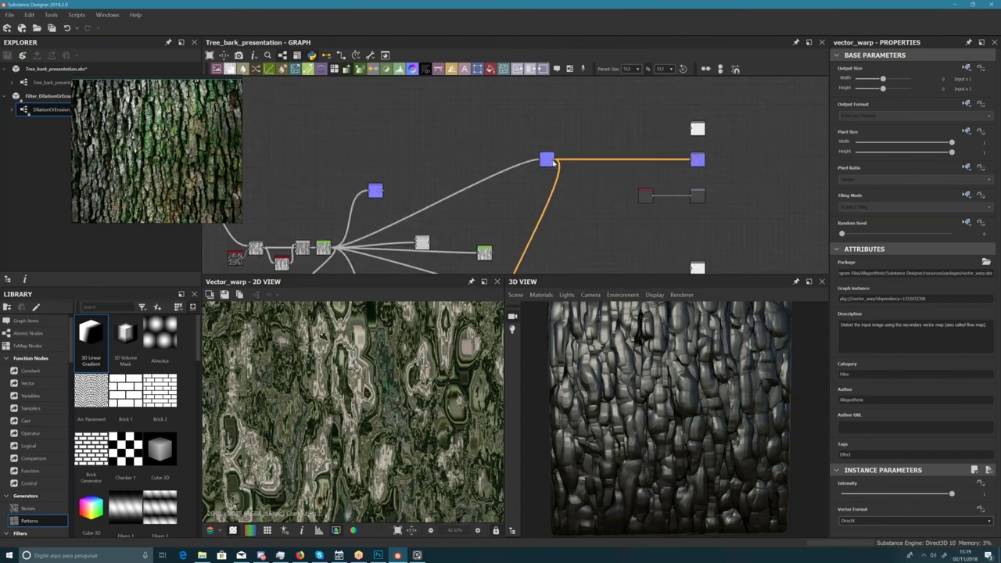
left_click_drag(550, 162, 441, 166)
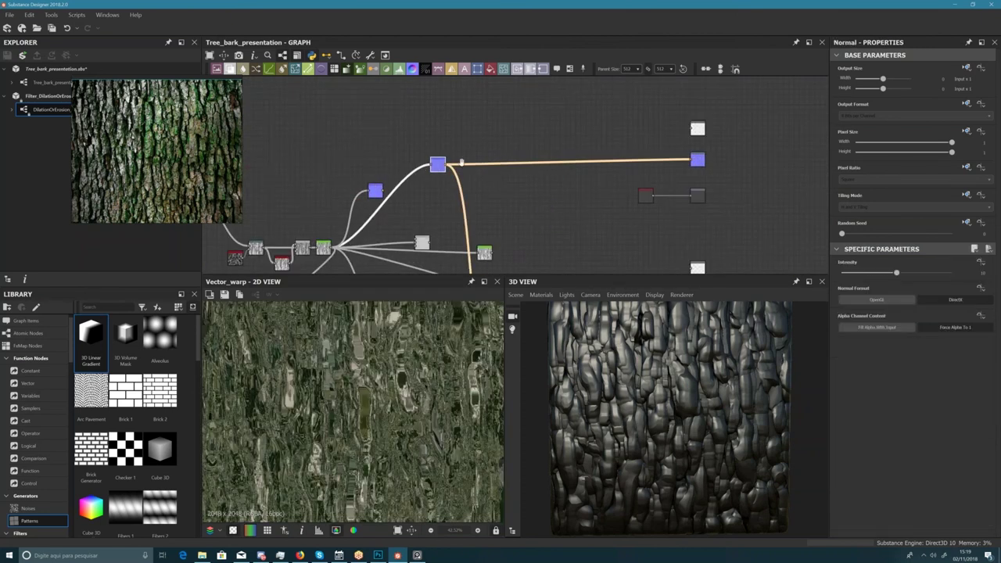
- Vary the Vector Warp's Intensity and leave it at its maximum of 1
middle_click_drag(454, 187, 437, 91)
scroll(485, 254, "up", 5)
left_click(487, 224)
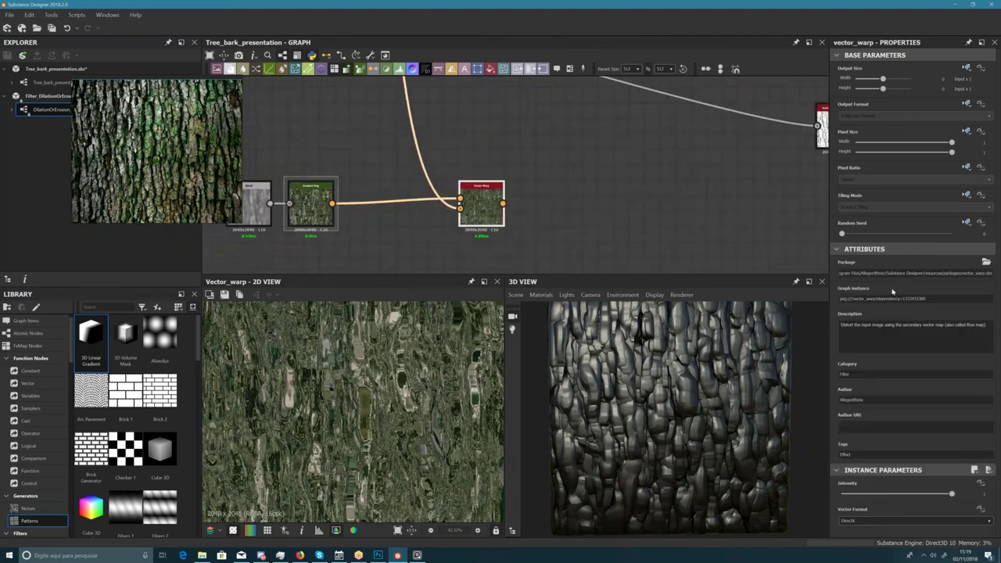
left_click_drag(881, 494, 965, 503)
middle_click_drag(476, 152, 473, 129)
scroll(485, 221, "down", 2)
scroll(462, 141, "up", 3)
middle_click_drag(330, 195, 404, 190)
scroll(404, 190, "down", 3)
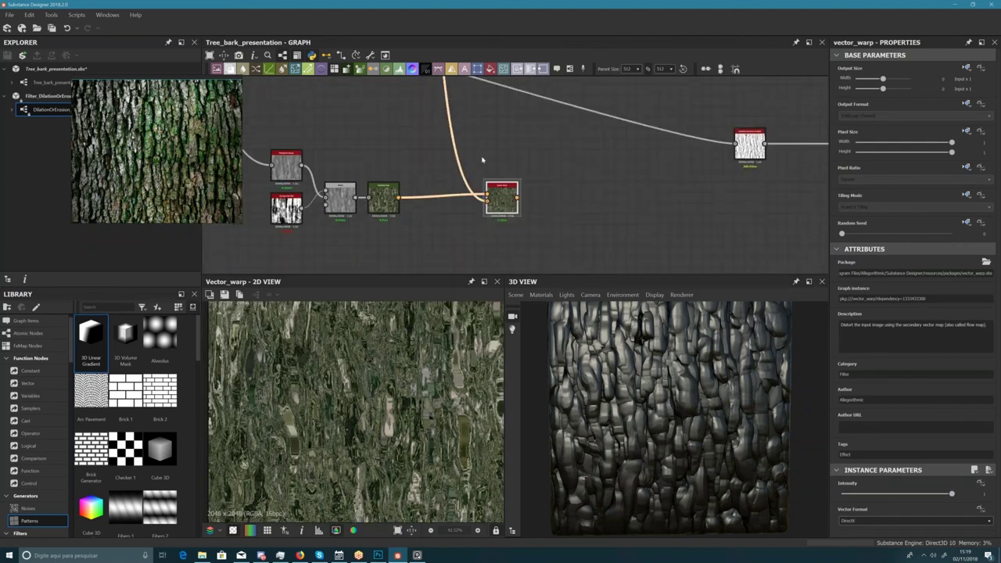
- Preview the Normal node that drives the warp in the 2D view
middle_click_drag(482, 158, 501, 250)
scroll(500, 250, "down", 4)
scroll(462, 165, "up", 2)
double_click(461, 164)
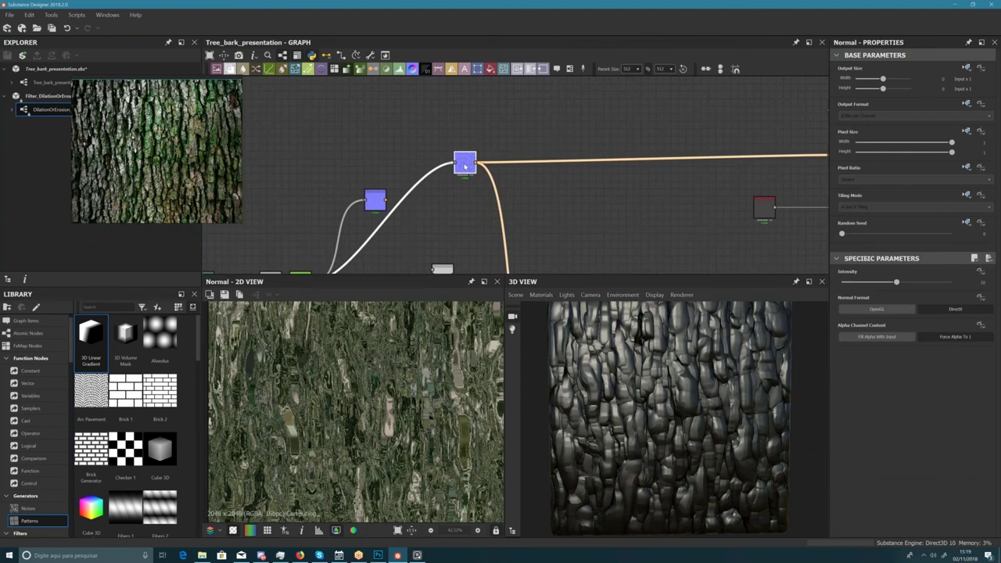
middle_click_drag(462, 198, 465, 162)
scroll(346, 393, "down", 2)
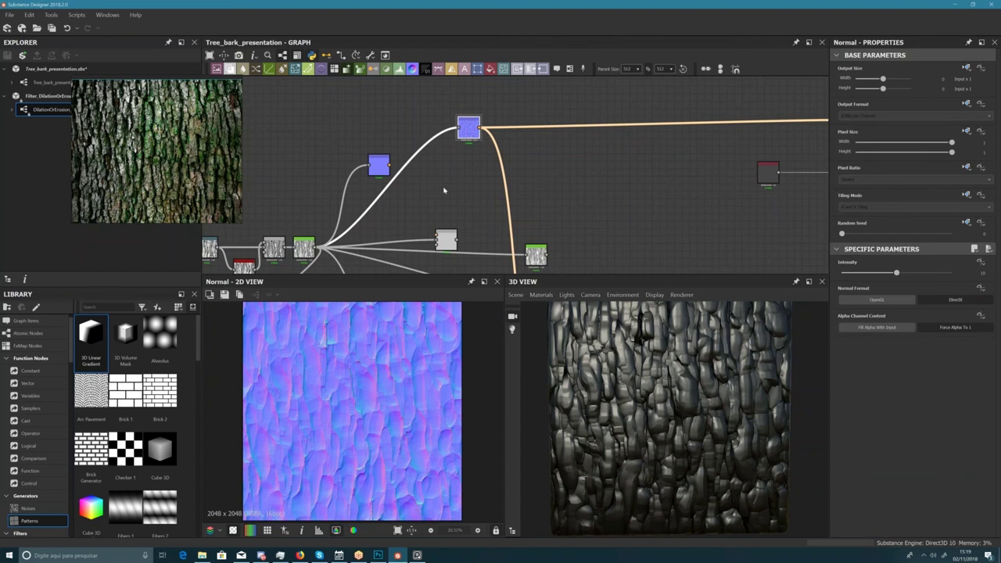
- Preview the Vector Warp's output in the 2D view again
middle_click_drag(454, 184, 459, 160)
middle_click_drag(460, 186, 456, 115)
scroll(461, 225, "down", 3)
scroll(524, 203, "up", 4)
left_click(524, 204)
double_click(524, 202)
middle_click_drag(524, 201, 483, 228)
scroll(406, 425, "up", 1)
scroll(481, 227, "up", 2)
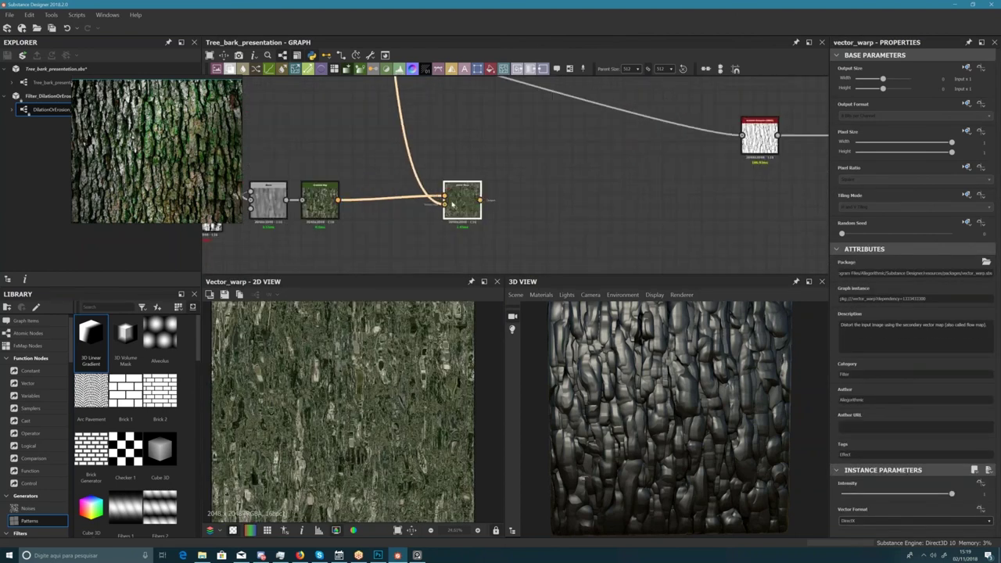
- Move the Vector Warp closer to the Gradient Map and raise the Histogram Range node farther above Grunge Map 003
left_click_drag(452, 205, 408, 205)
middle_click_drag(533, 201, 661, 212)
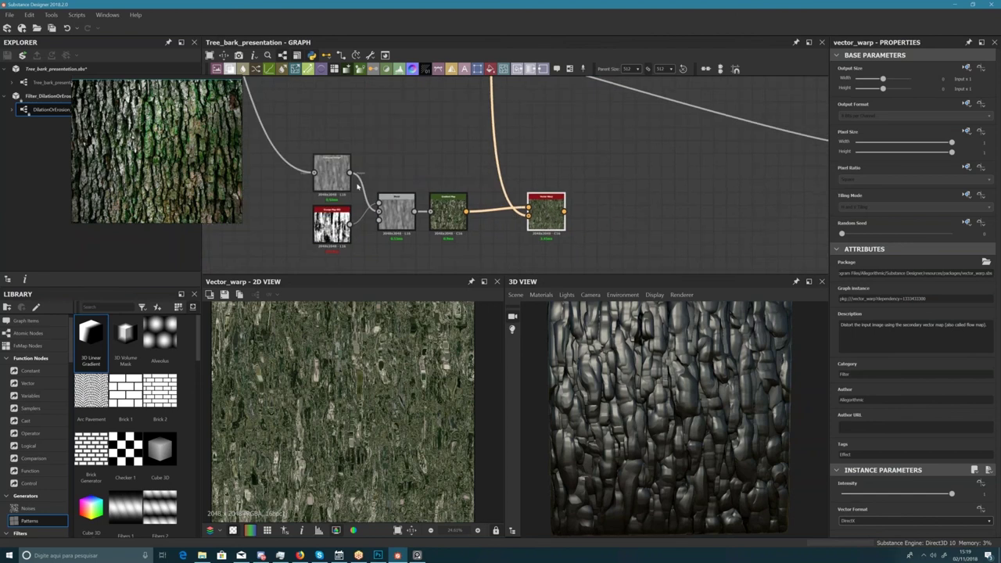
left_click_drag(353, 185, 353, 172)
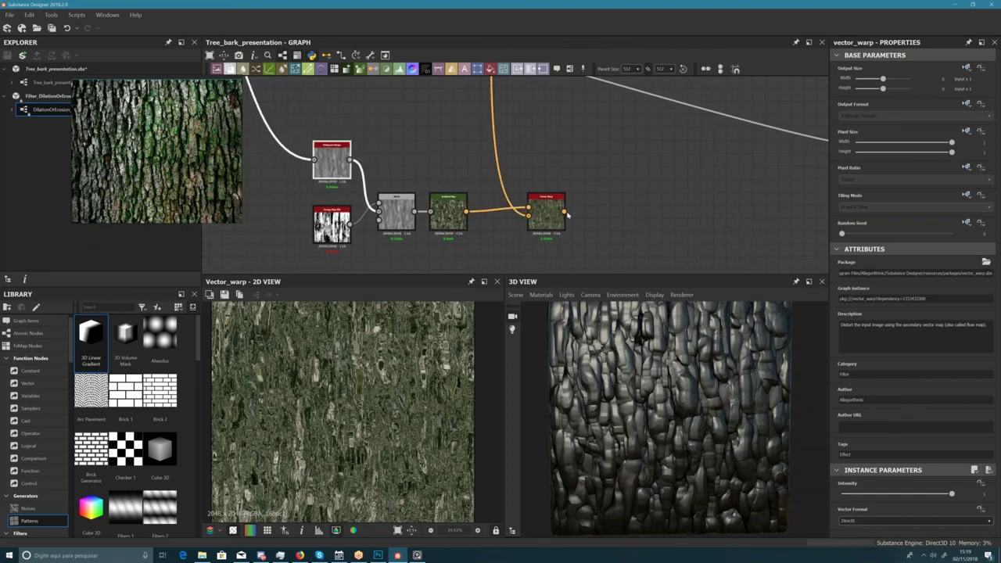
- Examine the Vector Warp's bark colour pattern up close in the 2D view
middle_click_drag(369, 393, 460, 389)
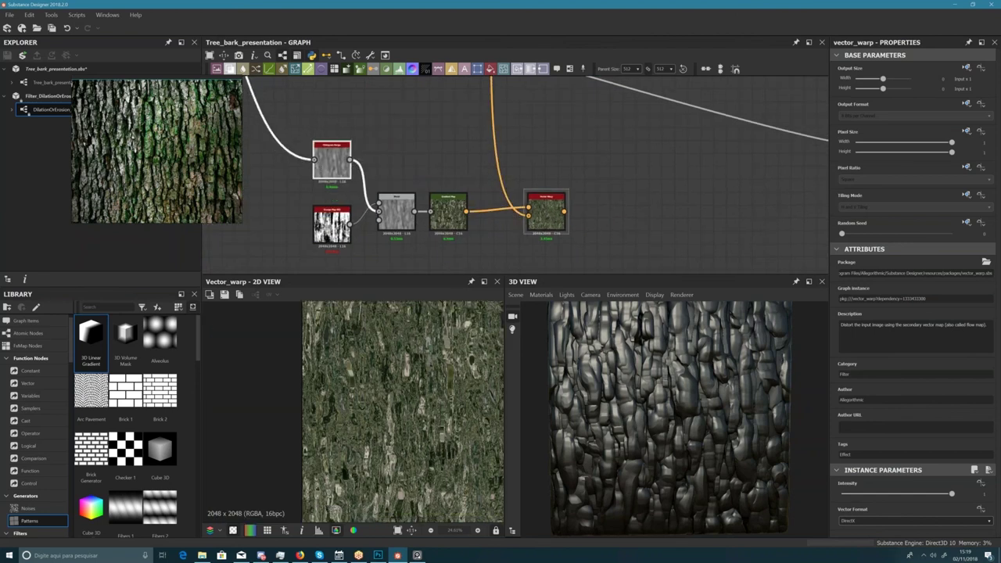
scroll(354, 386, "up", 2)
middle_click_drag(355, 386, 300, 394)
scroll(341, 162, "down", 2)
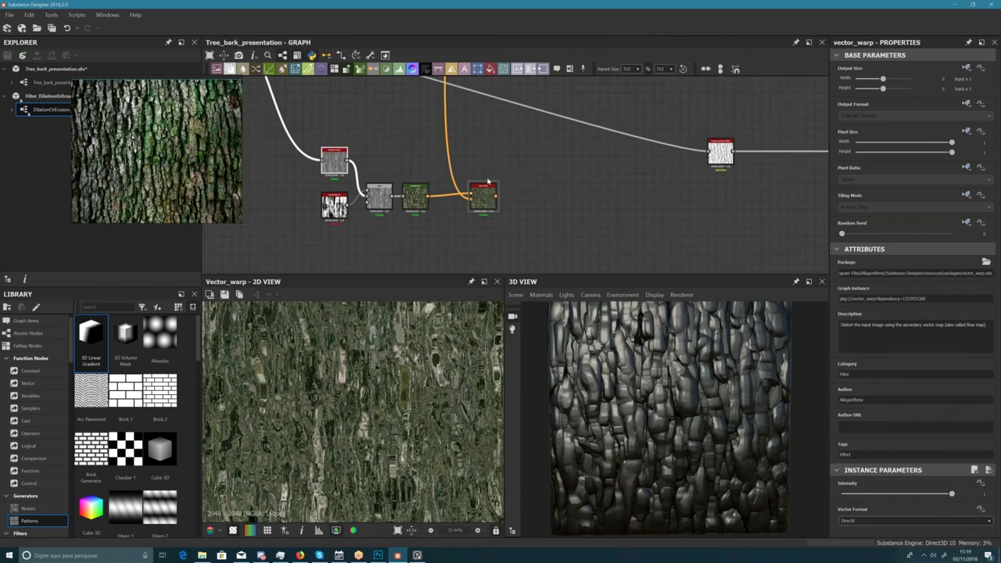
middle_click_drag(425, 410, 435, 427)
scroll(522, 227, "down", 1)
middle_click_drag(507, 222, 443, 248)
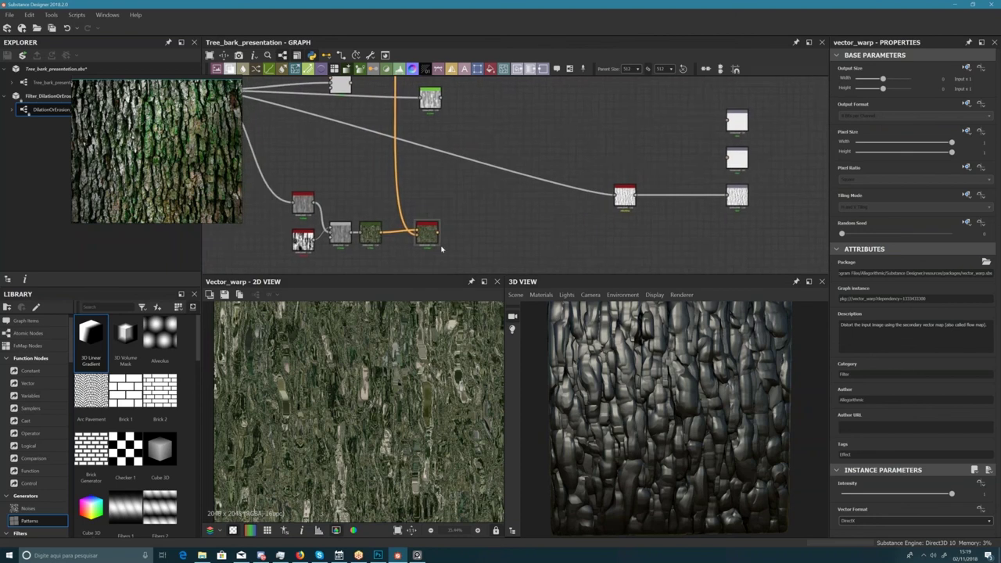
scroll(439, 239, "up", 2)
left_click(426, 229)
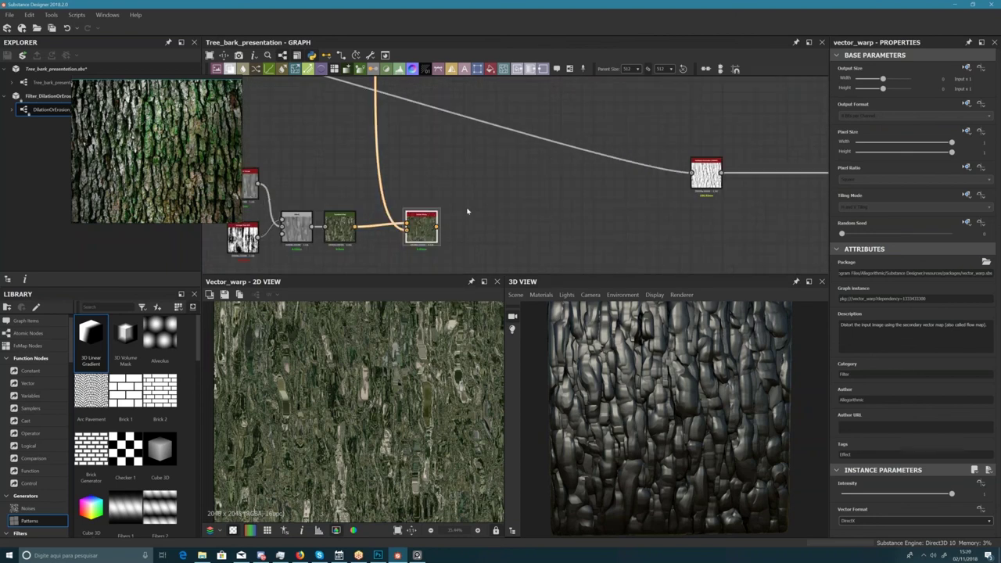
- Add a PBR Albedo Safe Color node and place it directly before the Base Color output
left_click(436, 227)
scroll(555, 219, "up", 1)
middle_click_drag(729, 235, 512, 144)
scroll(530, 168, "down", 4)
middle_click_drag(557, 172, 512, 300)
scroll(563, 184, "up", 6)
scroll(557, 175, "down", 3)
left_click_drag(536, 117, 462, 147)
right_click(410, 154)
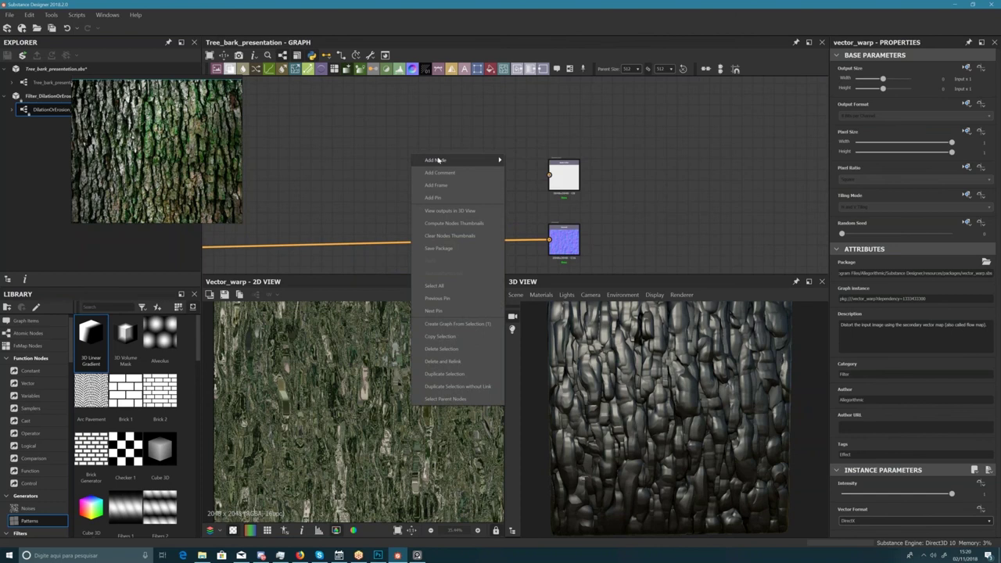
left_click(386, 136)
key("space")
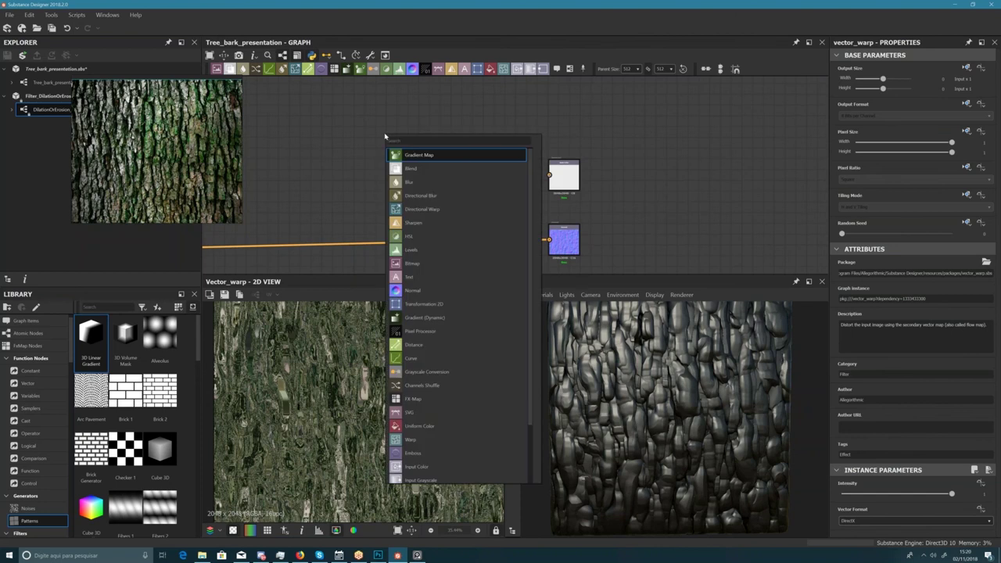
type("pbr")
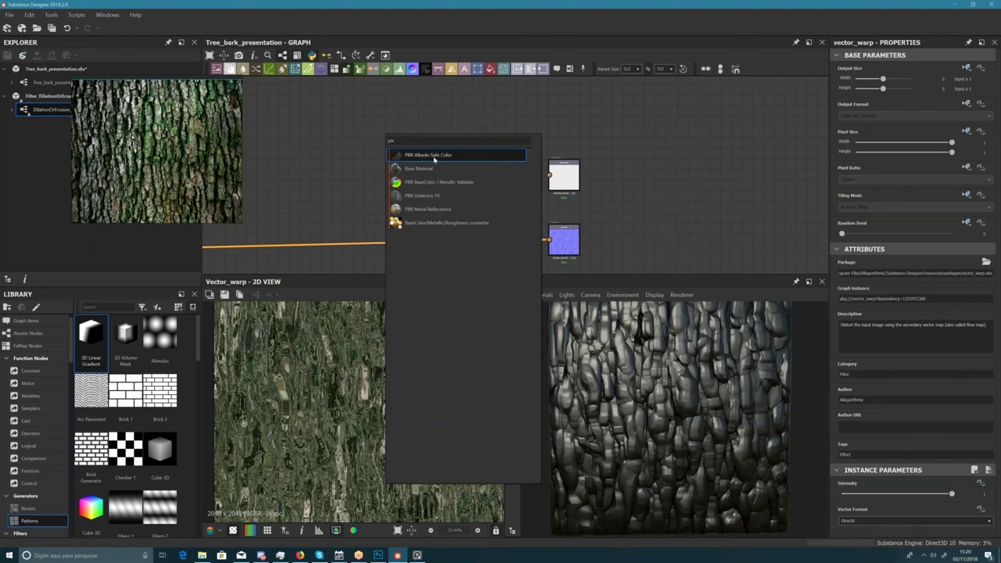
left_click(440, 156)
left_click_drag(379, 133, 508, 179)
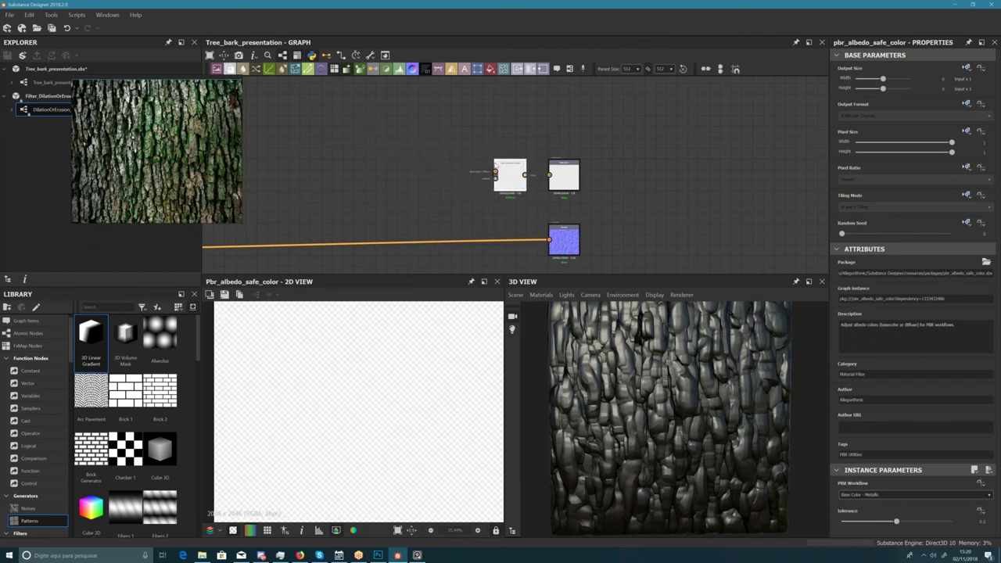
- Connect the Vector Warp's output to the Base Color / Diffuse input of the PBR Albedo Safe Color node
scroll(501, 163, "up", 3)
scroll(486, 185, "down", 3)
scroll(487, 188, "up", 2)
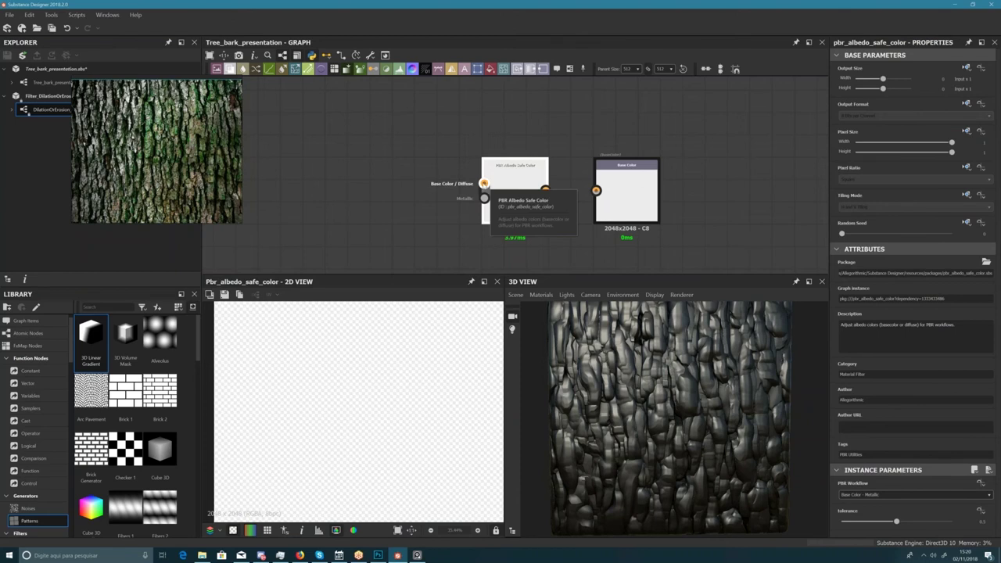
scroll(484, 183, "down", 3)
scroll(488, 180, "down", 3)
mouse_move(488, 178)
middle_mouse_down()
mouse_move(492, 150)
mouse_move(475, 174)
middle_mouse_up()
scroll(476, 172, "up", 5)
left_click(499, 170)
scroll(483, 180, "down", 3)
middle_click_drag(442, 211, 481, 140)
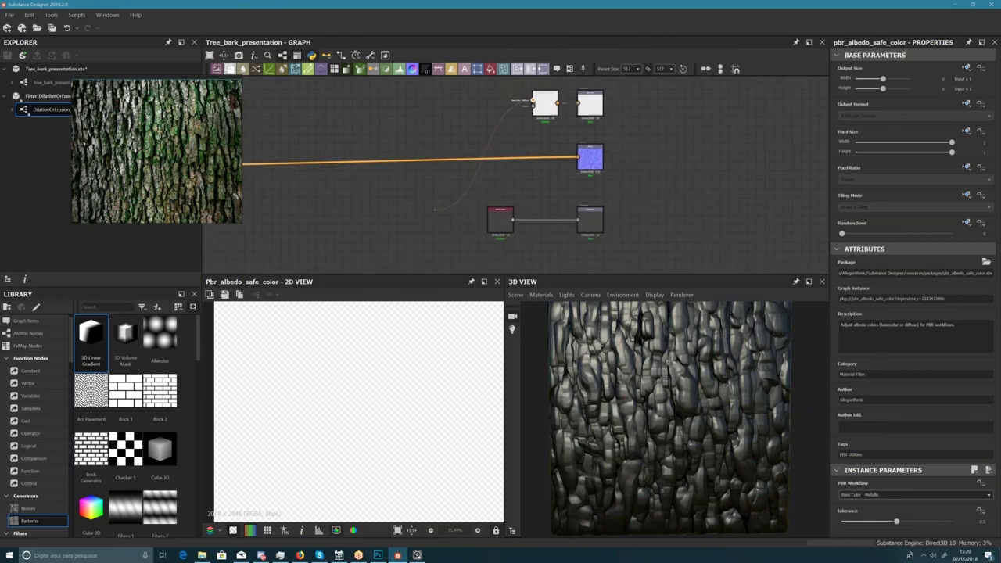
middle_click_drag(406, 236, 469, 136)
middle_click_drag(360, 247, 521, 128)
scroll(522, 127, "down", 2)
scroll(523, 136, "up", 3)
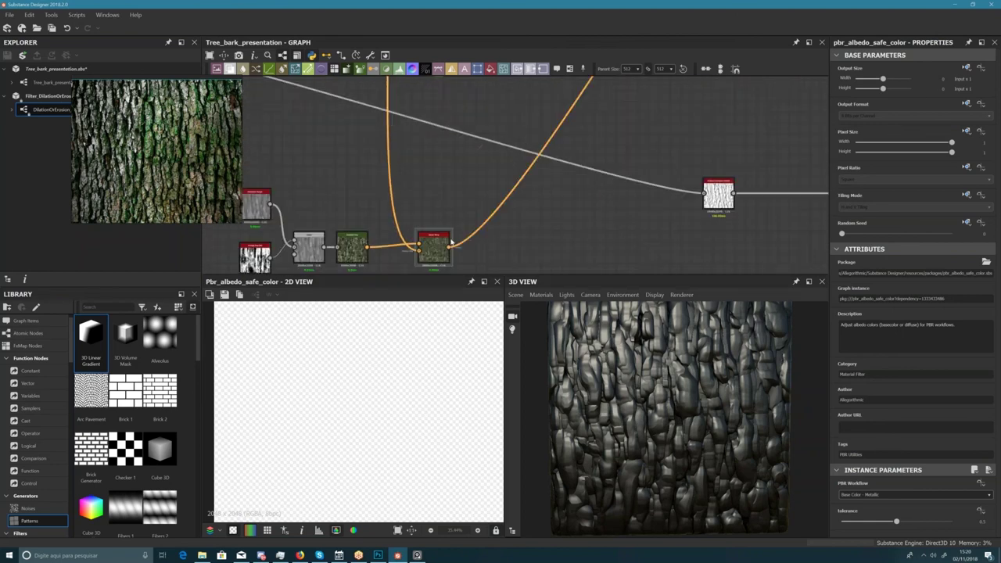
- Compare the Vector Warp's output with the PBR Albedo Safe Color result up close in the 2D view
double_click(433, 248)
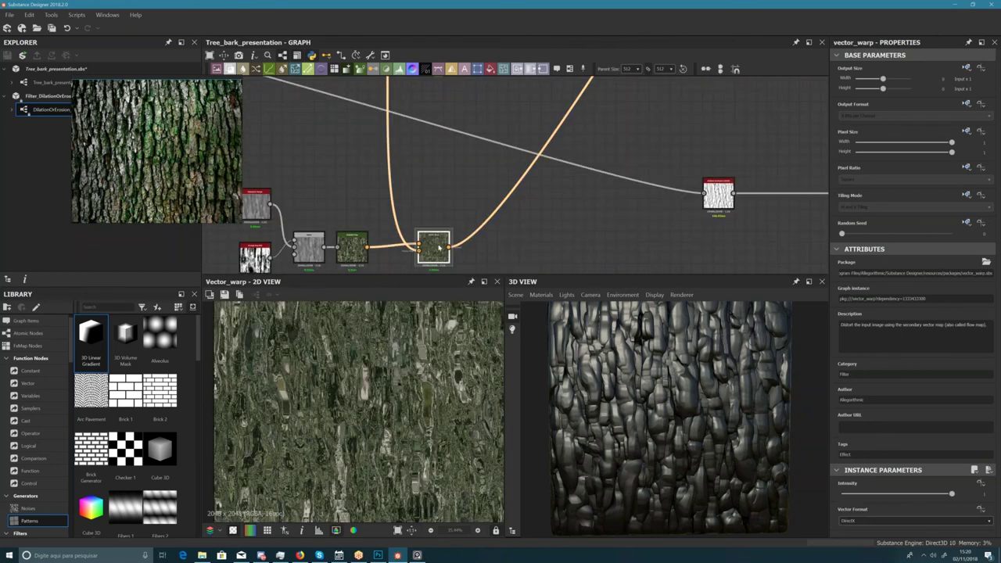
scroll(360, 374, "up", 2)
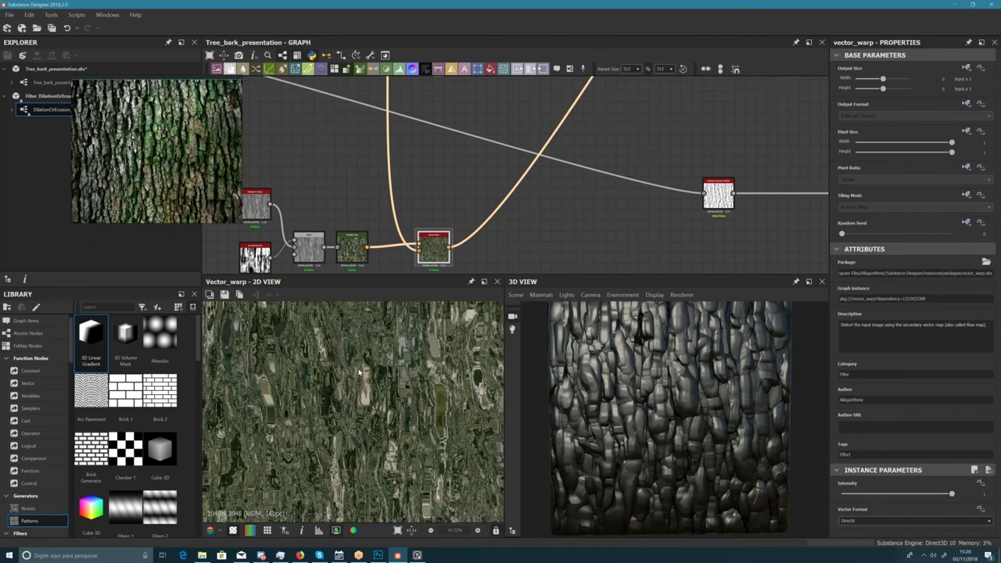
double_click(548, 143)
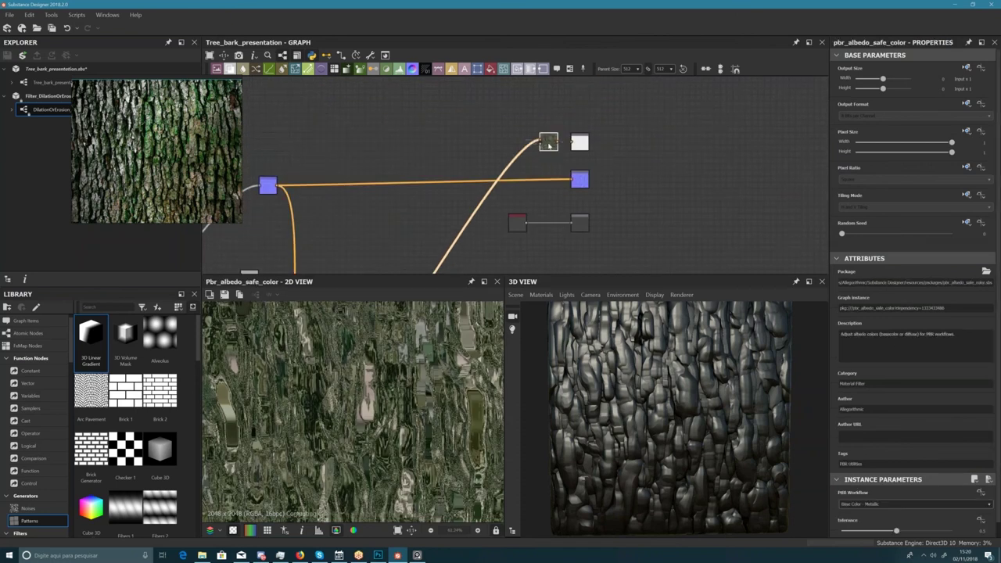
scroll(388, 373, "up", 5)
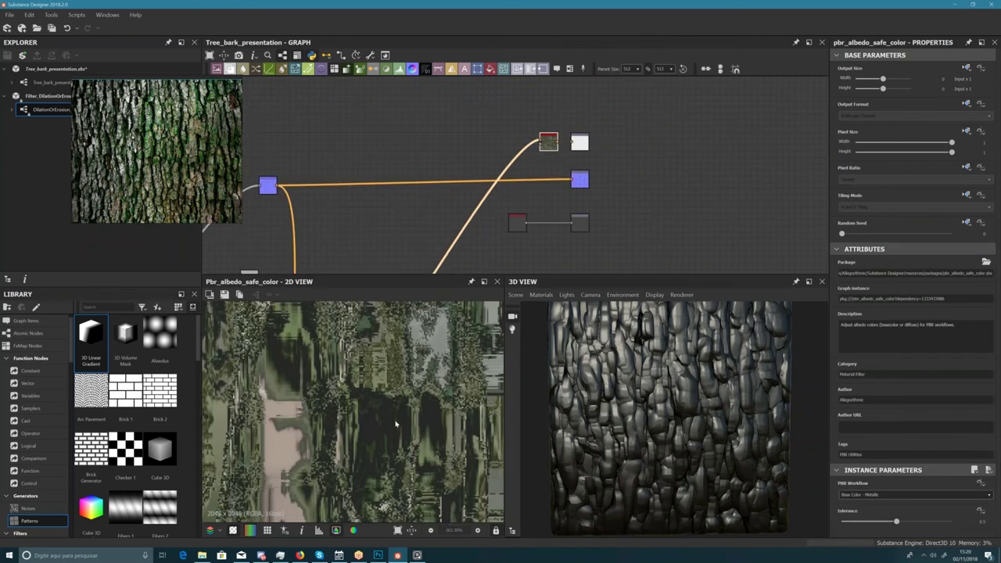
scroll(446, 240, "down", 2)
middle_click_drag(446, 241, 474, 136)
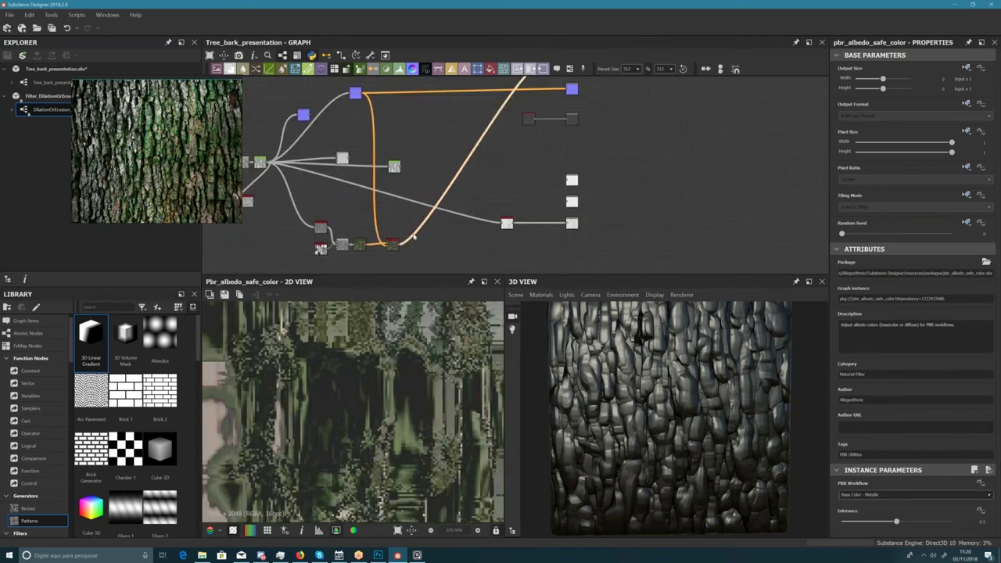
double_click(394, 243)
middle_click_drag(444, 179, 376, 276)
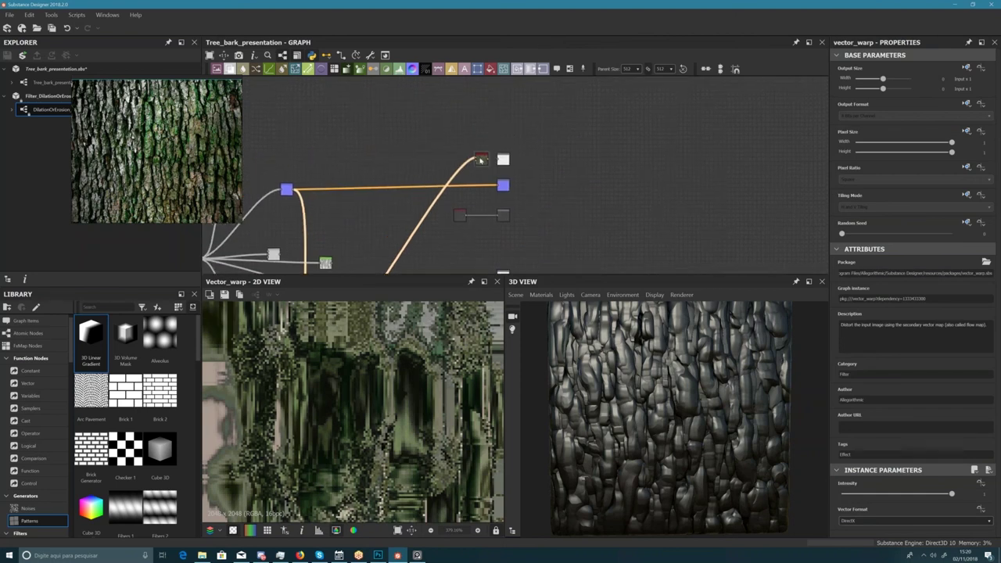
double_click(480, 159)
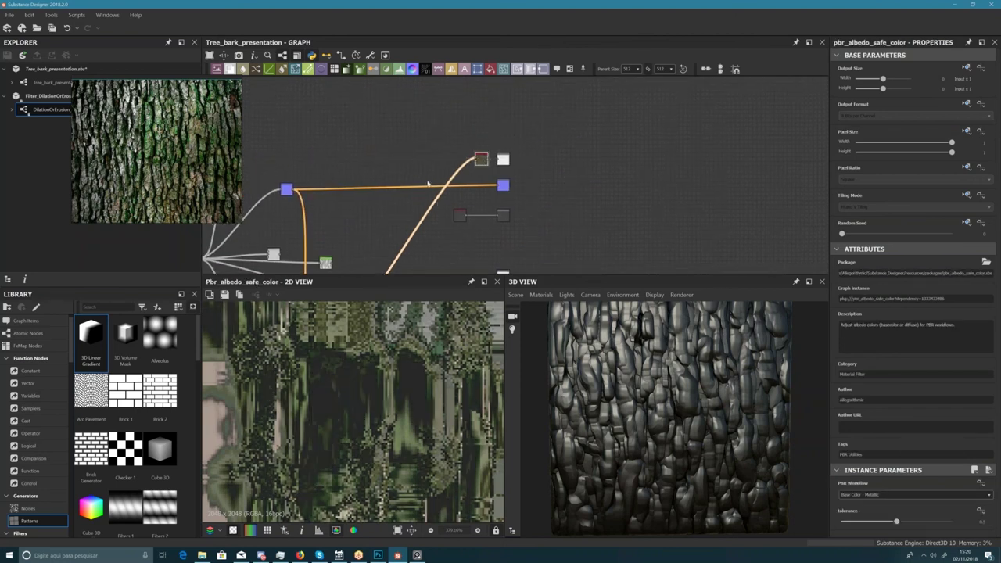
- Connect the PBR Albedo Safe Color node's output to the Base Color output node
middle_click_drag(453, 127, 398, 180)
scroll(397, 181, "up", 3)
scroll(403, 193, "up", 4)
middle_click_drag(459, 241, 416, 193)
scroll(417, 193, "up", 3)
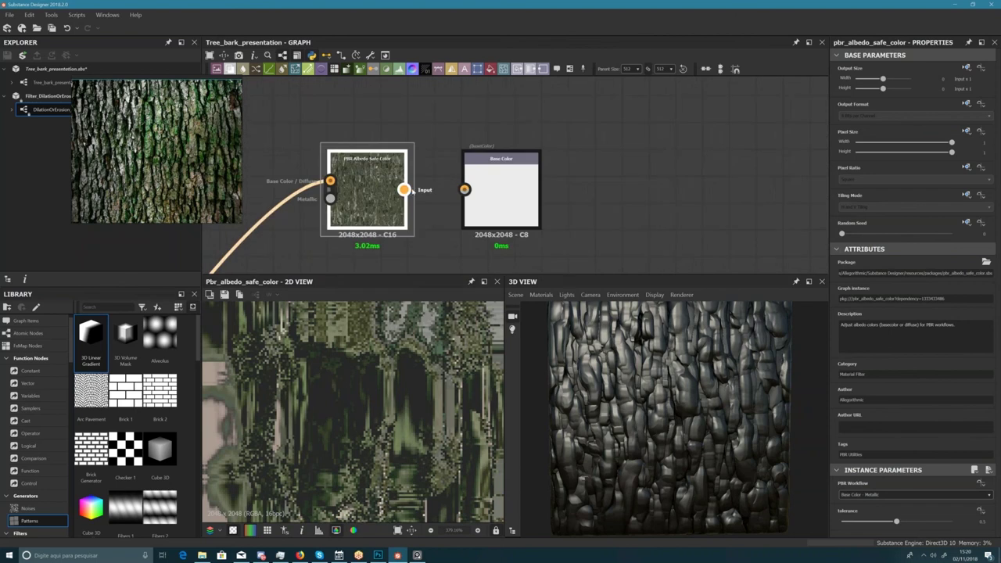
left_click_drag(408, 191, 466, 190)
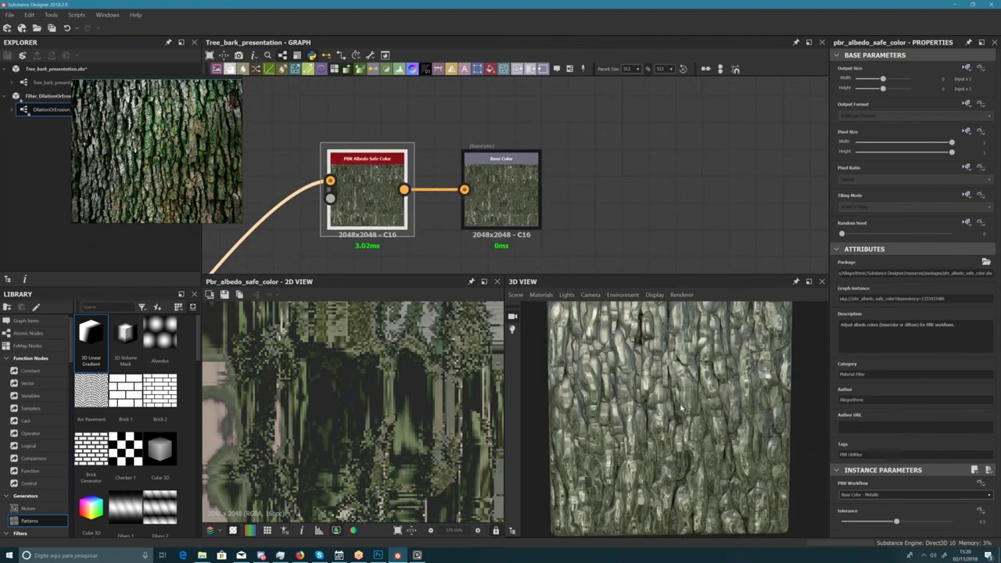
- Examine the coloured bark surface up close in the 3D view
mouse_move(673, 408)
left_mouse_down()
mouse_move(624, 409)
mouse_move(673, 406)
mouse_move(643, 405)
mouse_move(668, 402)
mouse_move(630, 358)
mouse_move(673, 363)
mouse_move(657, 376)
left_mouse_up()
scroll(665, 406, "up", 3)
scroll(665, 391, "down", 3)
scroll(630, 364, "up", 3)
scroll(673, 363, "up", 1)
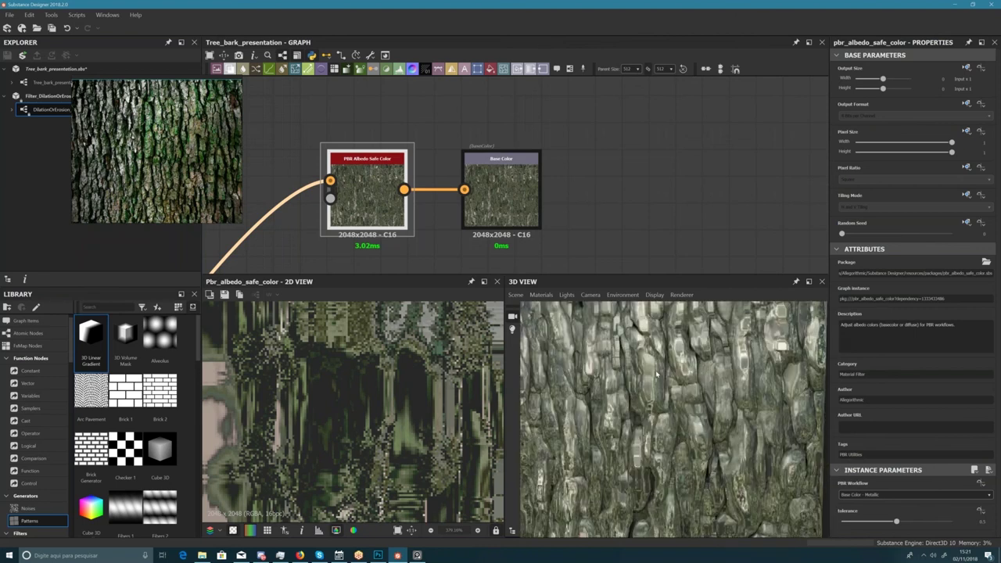
- Preview the Vector Warp's output in the 2D view, both close up and from farther out
middle_click_drag(447, 161, 568, 141)
scroll(568, 140, "down", 5)
middle_click_drag(485, 180, 536, 123)
middle_click_drag(428, 265, 503, 158)
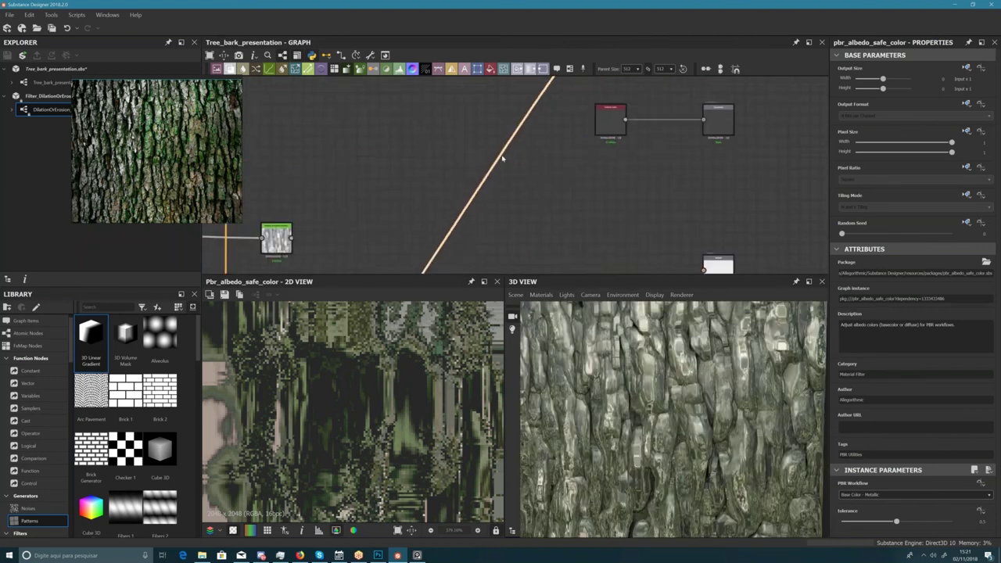
scroll(502, 159, "down", 3)
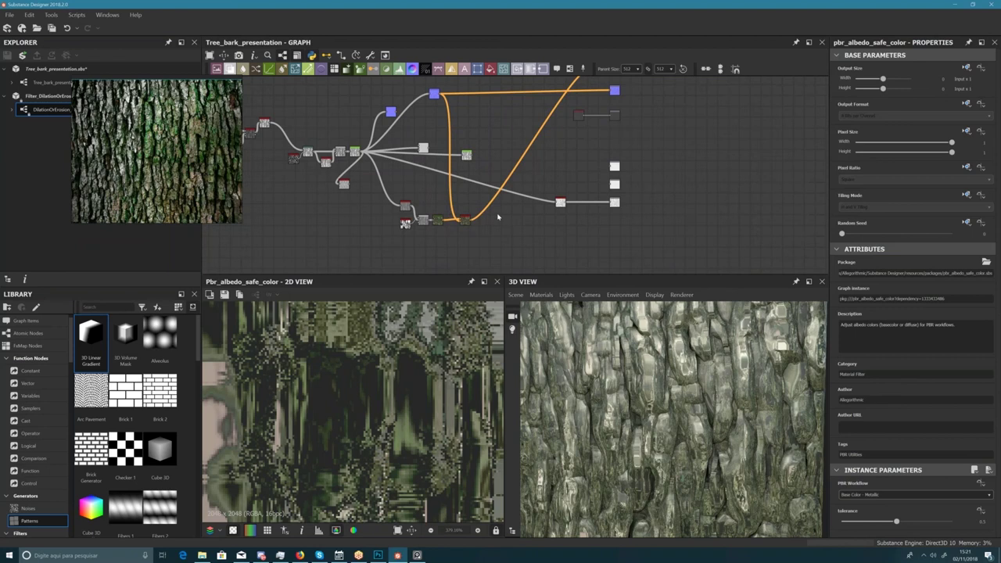
double_click(465, 222)
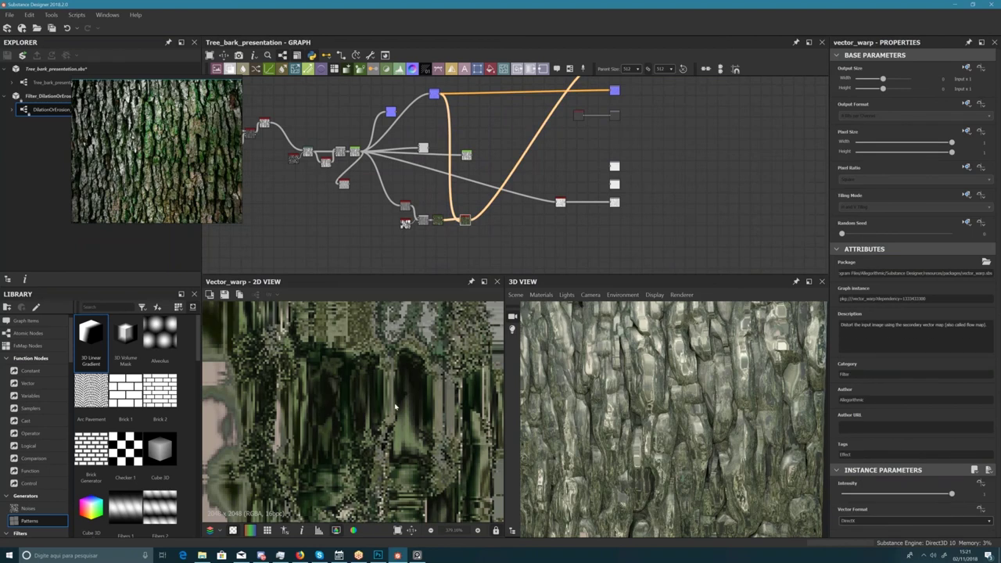
scroll(395, 406, "up", 1)
scroll(389, 402, "down", 2)
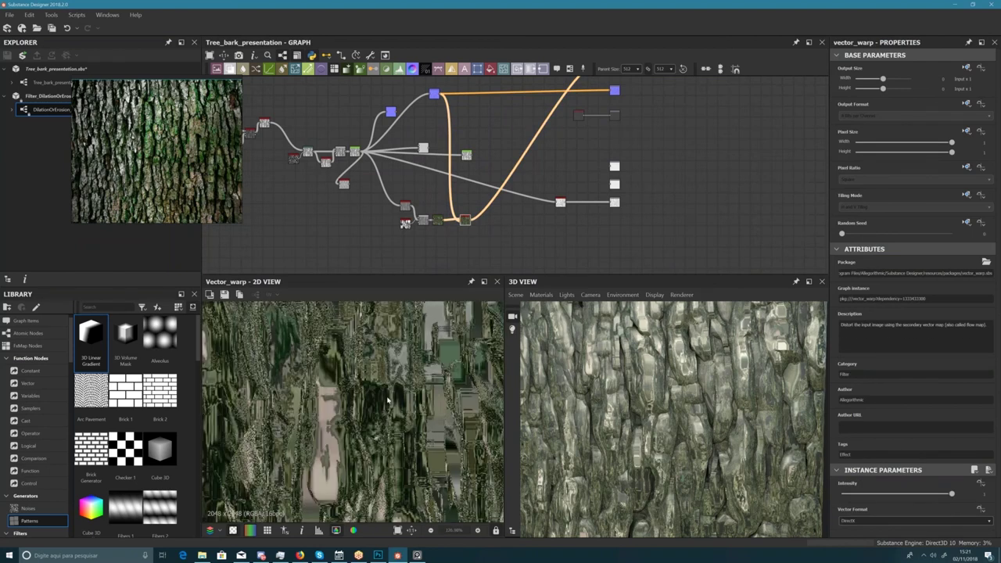
scroll(387, 400, "down", 3)
- Examine the colour branch of the graph from the Grunge Map and Blend through the Gradient Map to the Vector Warp
middle_click_drag(634, 212, 691, 219)
scroll(570, 222, "up", 2)
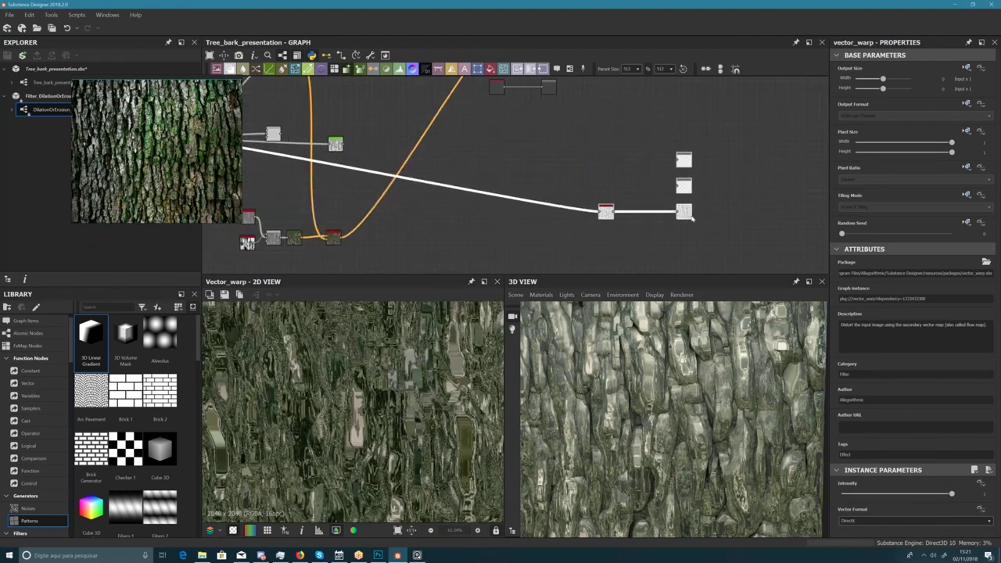
middle_click_drag(317, 237, 429, 217)
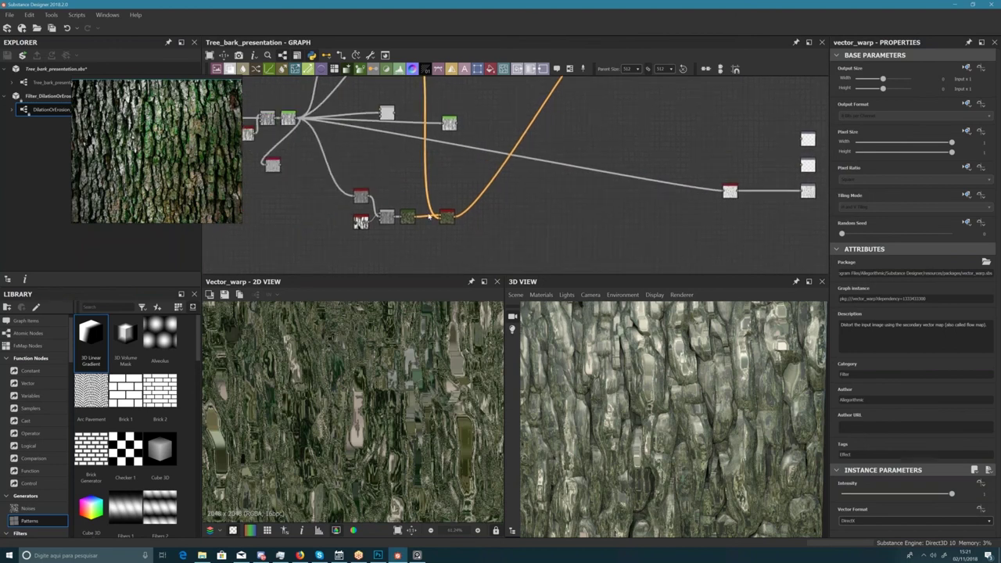
scroll(429, 216, "up", 3)
left_click_drag(262, 162, 469, 240)
scroll(467, 237, "down", 3)
middle_click_drag(468, 237, 519, 174)
scroll(438, 206, "up", 2)
scroll(475, 219, "down", 1)
scroll(476, 167, "down", 1)
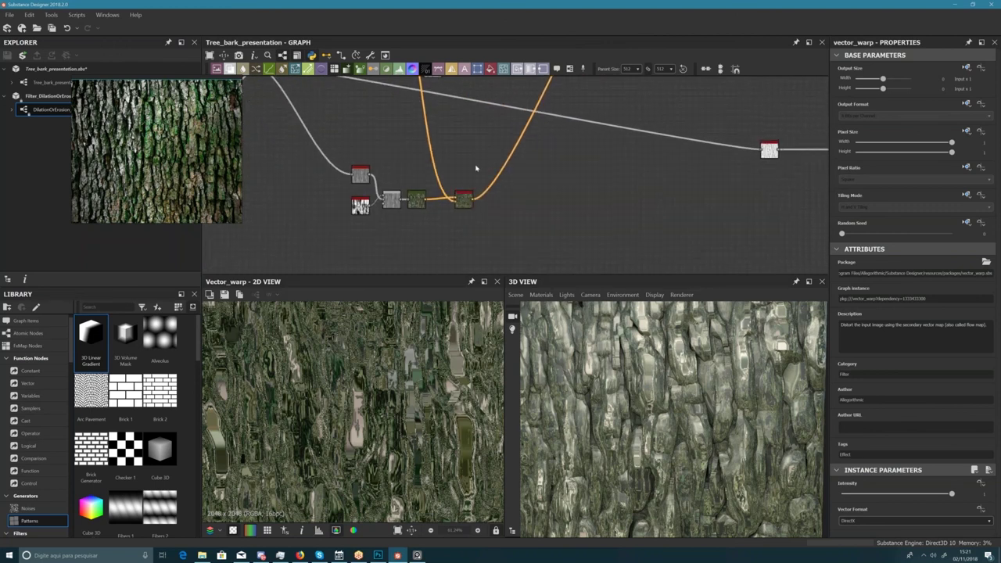
scroll(469, 164, "up", 2)
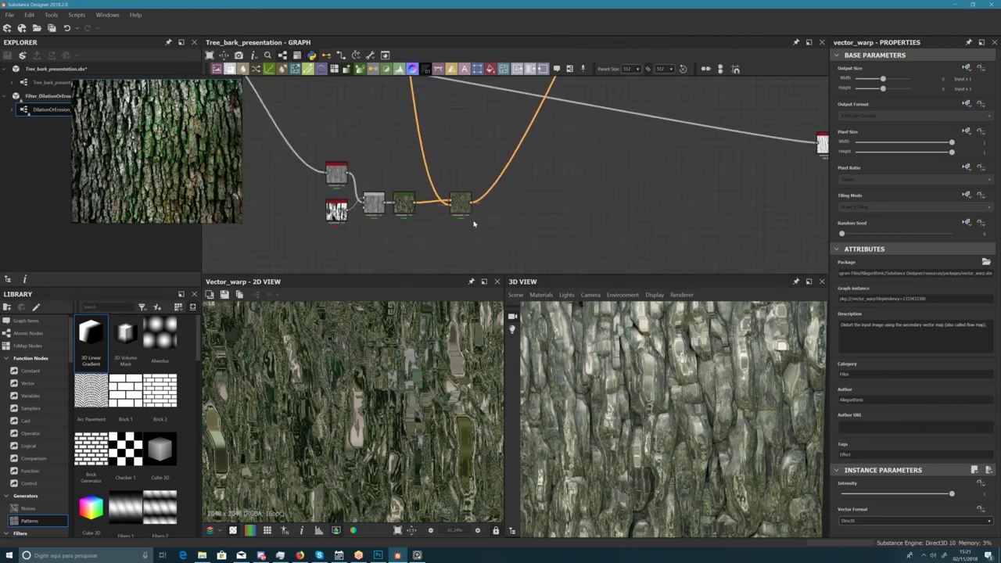
scroll(461, 197, "up", 5)
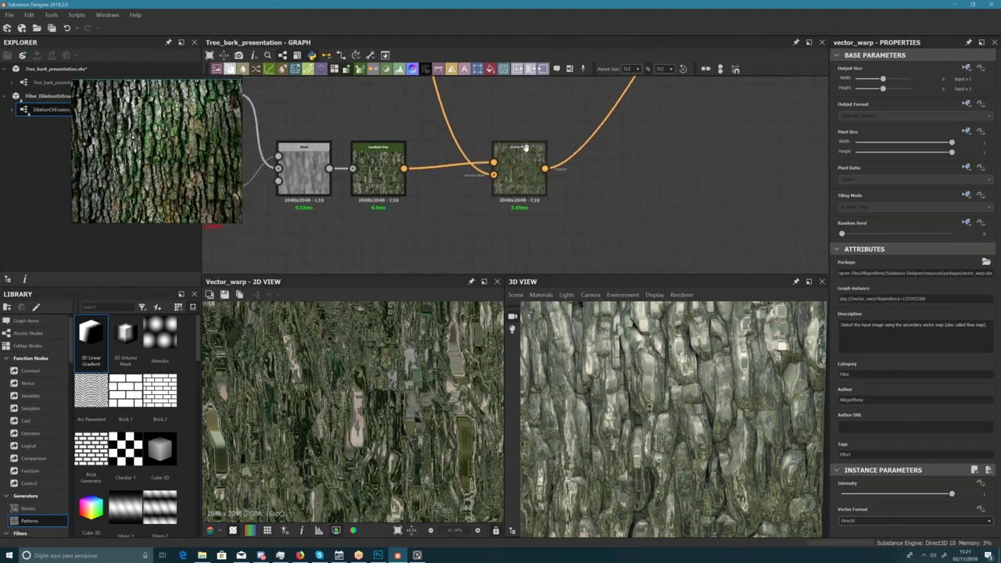
scroll(469, 191, "down", 4)
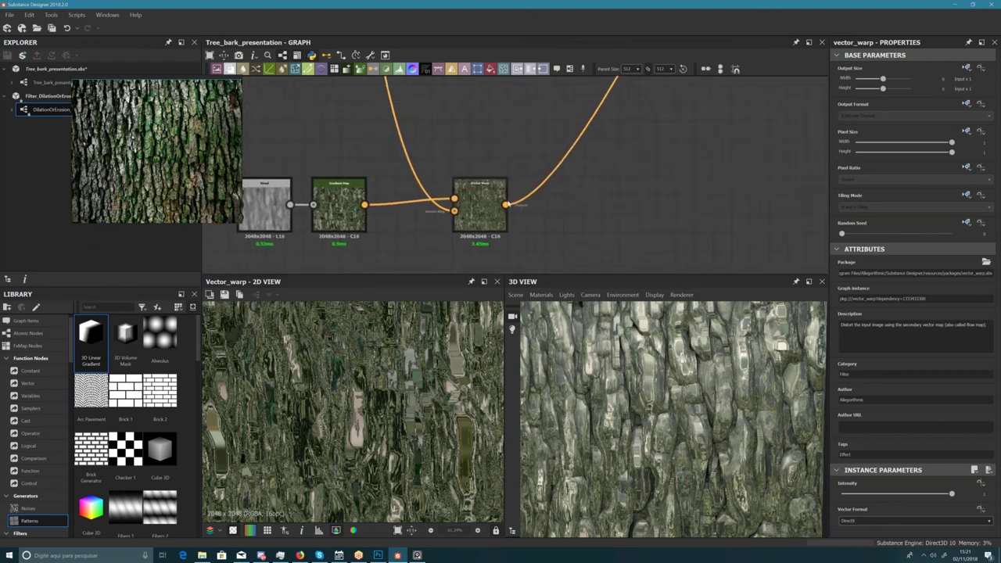
- Duplicate the Vector Warp with its input connections and place the copy in the empty area above and beyond the original
left_click(461, 197)
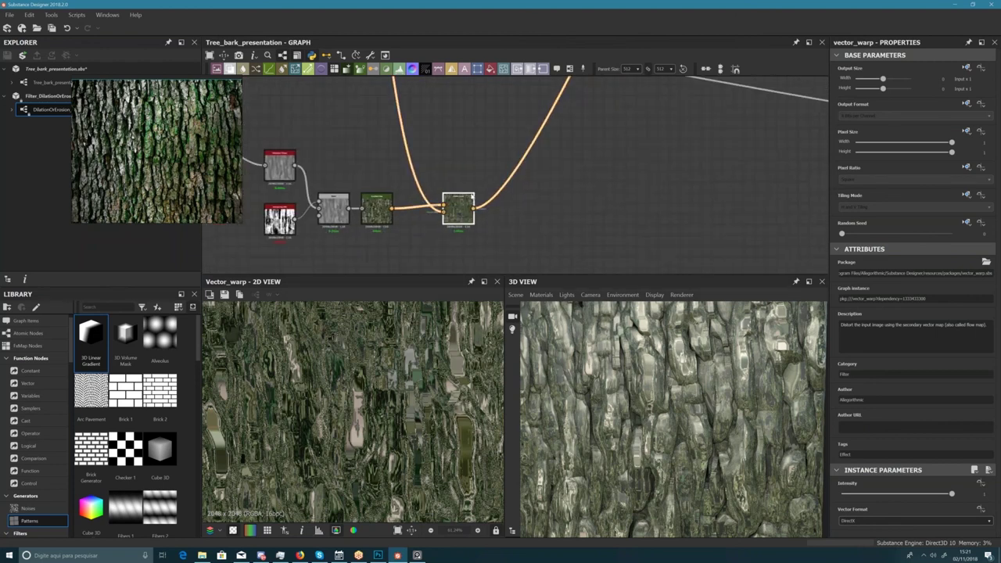
key("ctrl+d")
left_click_drag(512, 183, 647, 131)
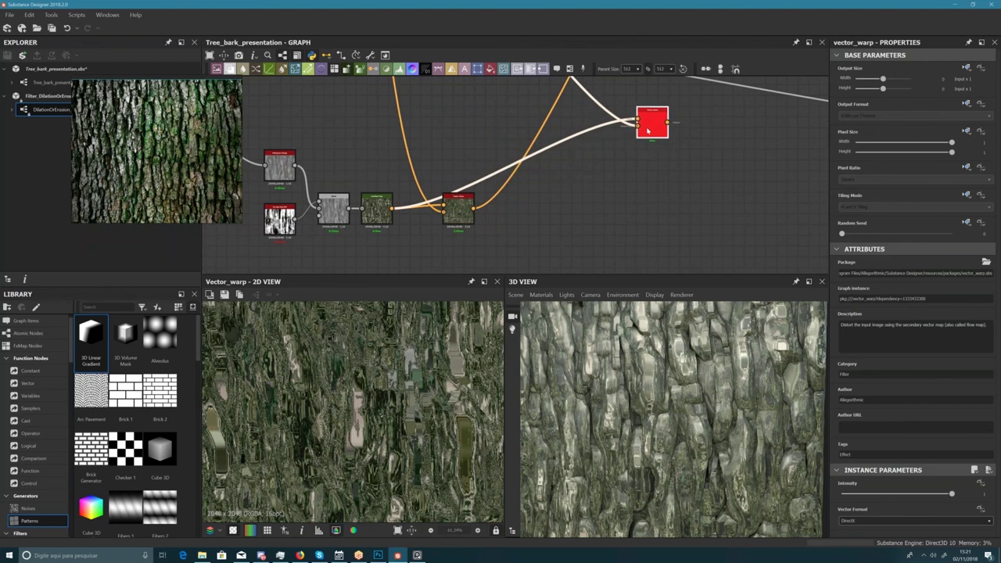
middle_click_drag(647, 132, 607, 199)
left_click_drag(609, 199, 625, 190)
middle_click_drag(626, 199, 593, 227)
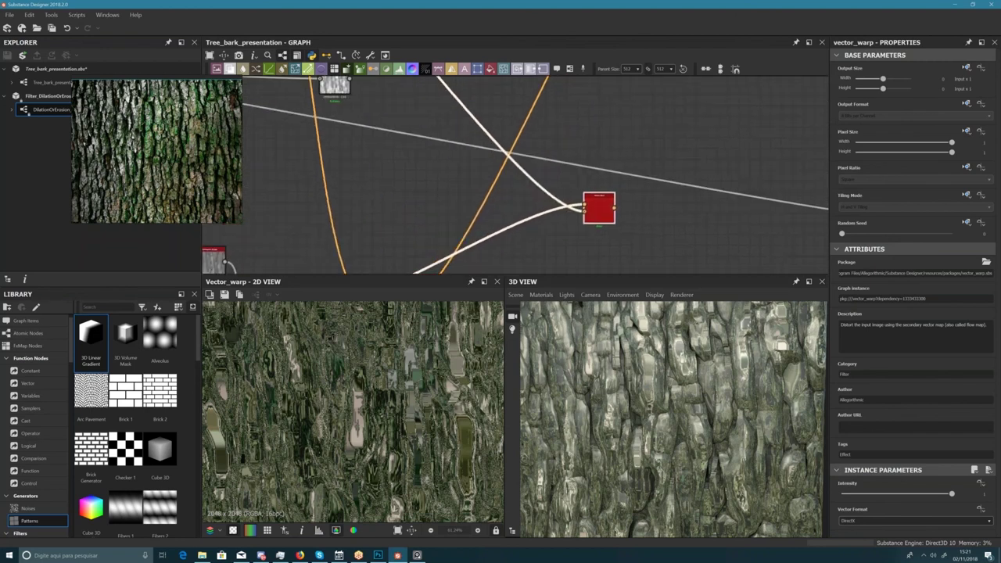
- Add a White Noise node, inspect its pattern in the 2D view and place it just below the original Vector Warp
middle_click_drag(512, 189, 474, 74)
left_click(462, 198)
key("space")
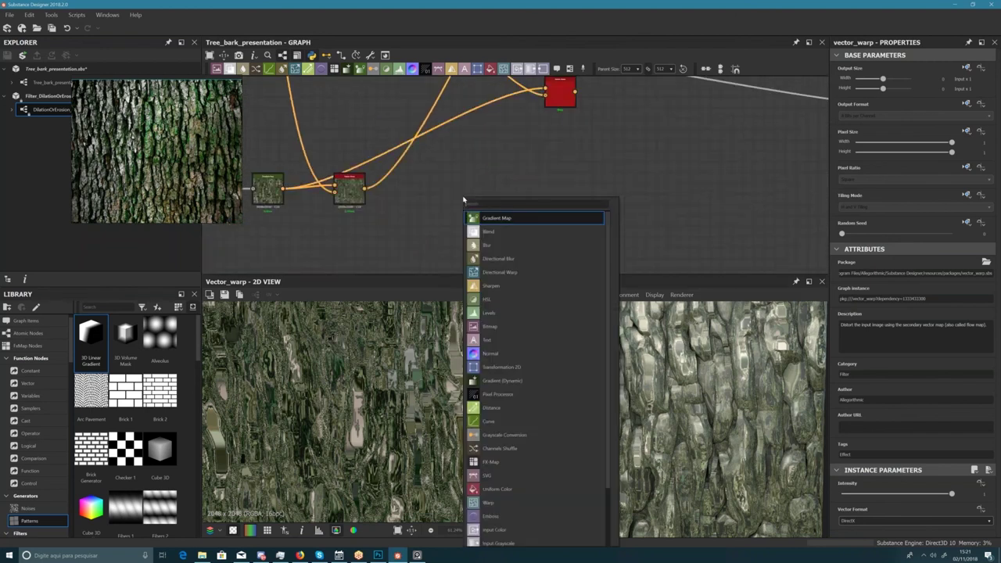
type("whit")
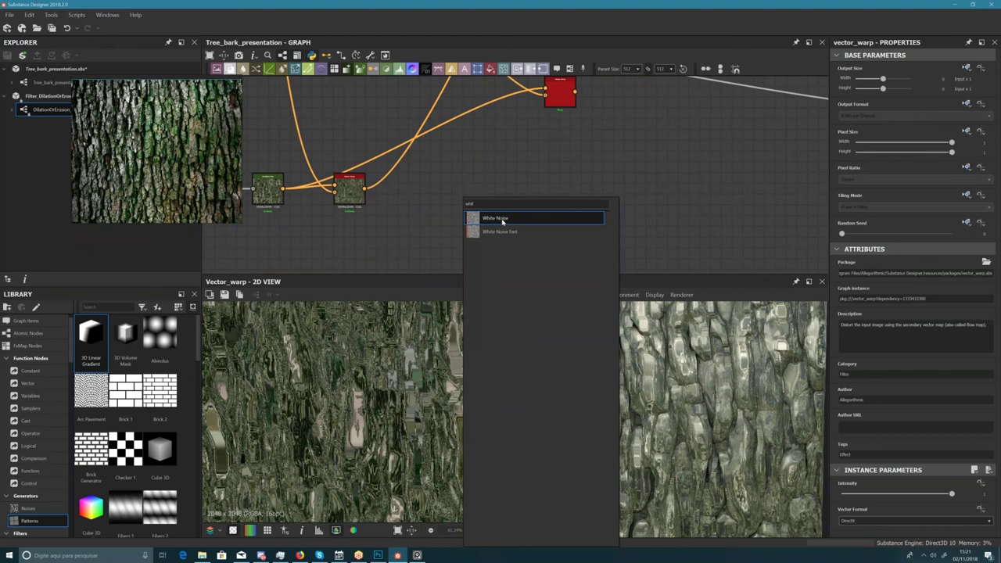
left_click(497, 219)
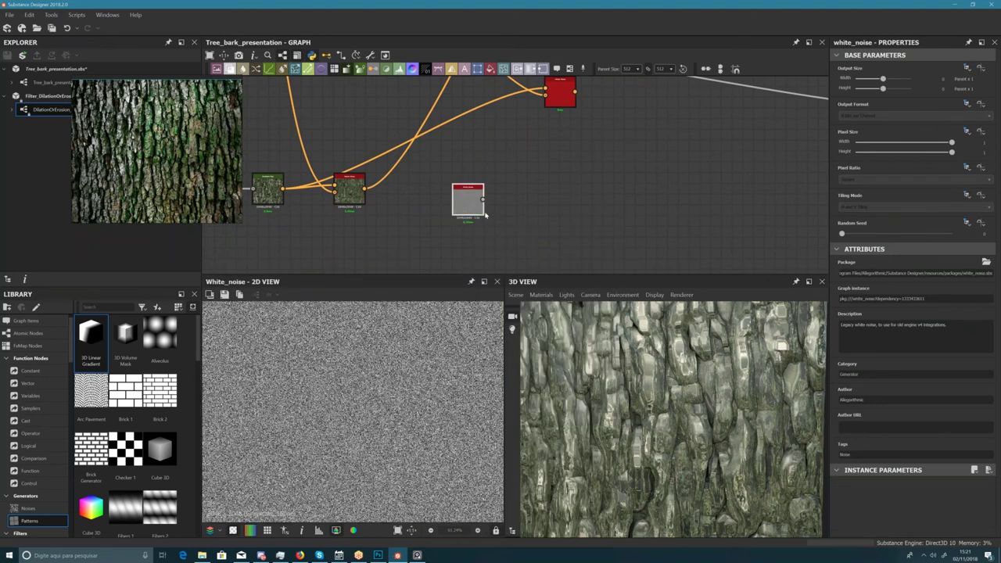
scroll(485, 215, "up", 3)
scroll(406, 422, "up", 2)
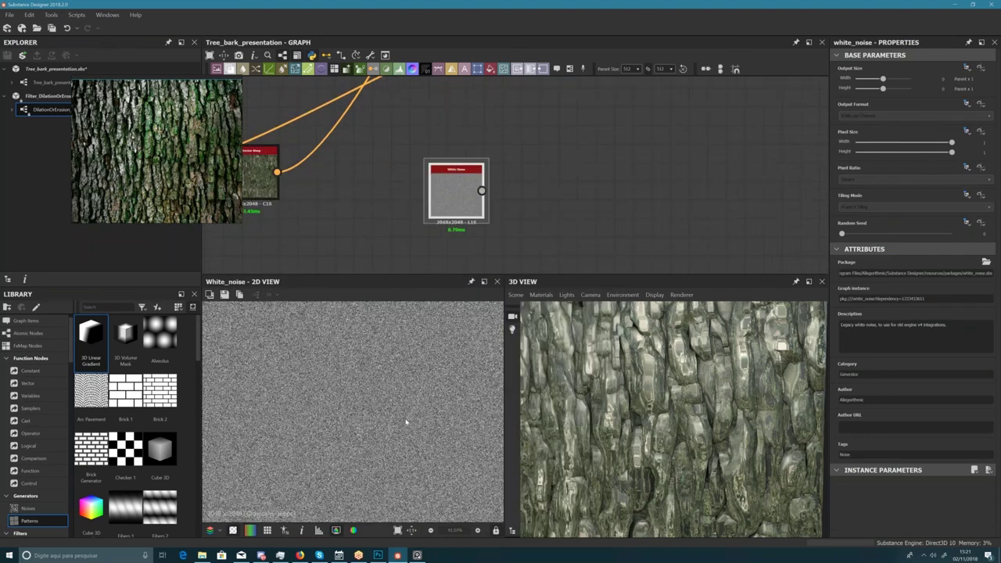
scroll(405, 422, "down", 3)
scroll(411, 217, "down", 2)
left_click_drag(448, 202, 412, 241)
middle_click_drag(412, 241, 430, 170)
left_click_drag(430, 170, 360, 186)
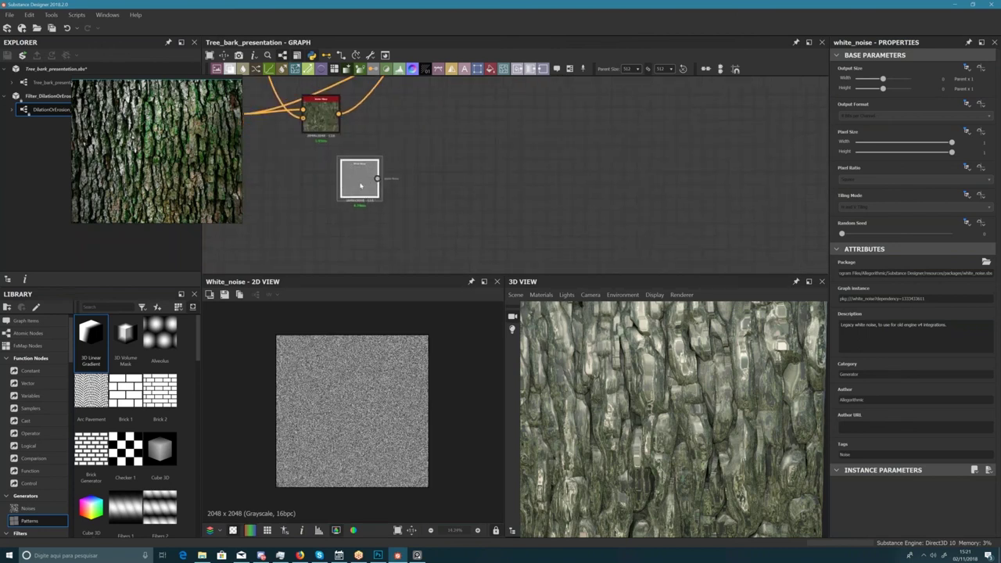
- Add a Normal node fed by the White Noise and inspect its output in the 2D view
key("space")
type("nor")
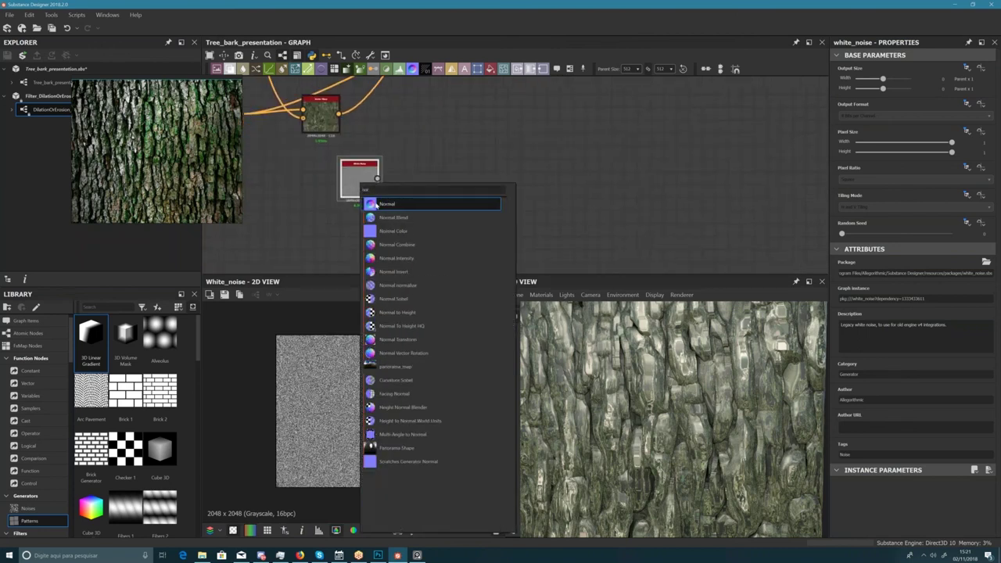
key("Return")
scroll(336, 429, "up", 3)
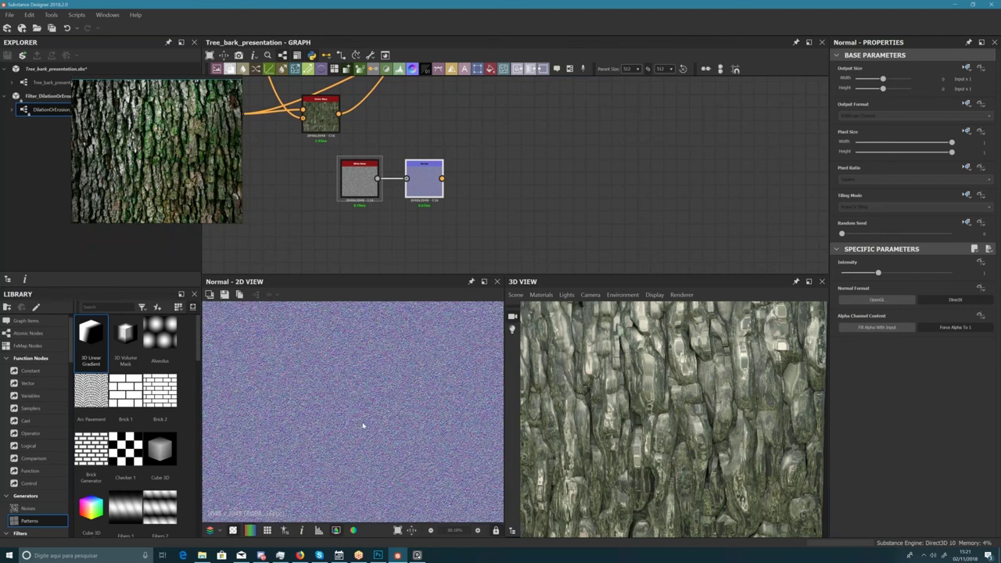
scroll(363, 422, "down", 2)
scroll(319, 390, "up", 2)
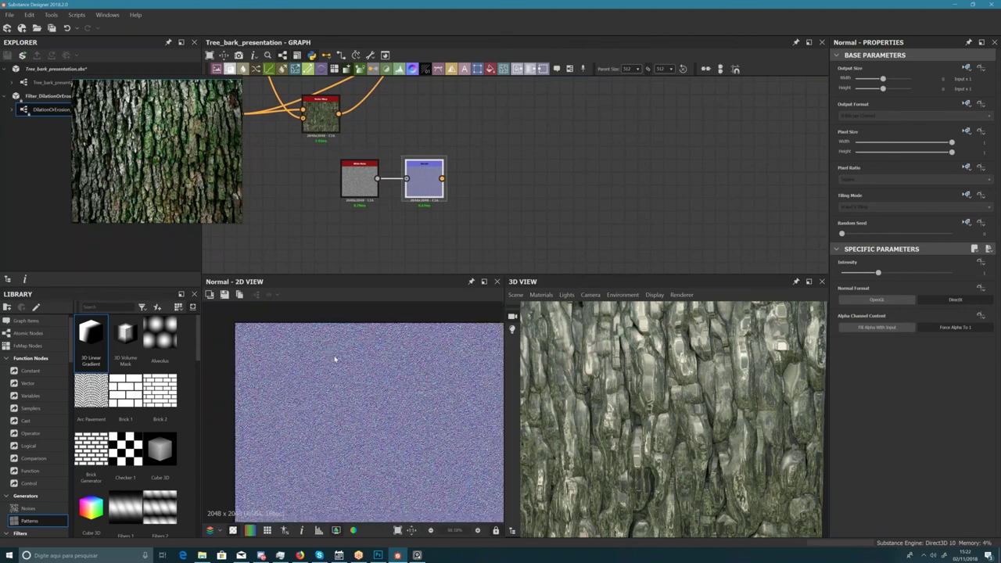
- Move the White Noise and Normal nodes together farther below the original Vector Warp
middle_click_drag(367, 153, 380, 185)
left_click_drag(380, 185, 454, 209)
left_click_drag(450, 210, 462, 249)
mouse_move(440, 209)
middle_mouse_down()
mouse_move(428, 166)
mouse_move(424, 198)
mouse_move(450, 204)
middle_mouse_up()
- Move the duplicate Vector Warp down next to the original, above the Normal node, and preview its output in the 2D view
left_click(453, 166)
scroll(425, 198, "up", 1)
scroll(427, 198, "down", 3)
left_click_drag(499, 139, 441, 248)
double_click(449, 231)
middle_click_drag(379, 214, 393, 192)
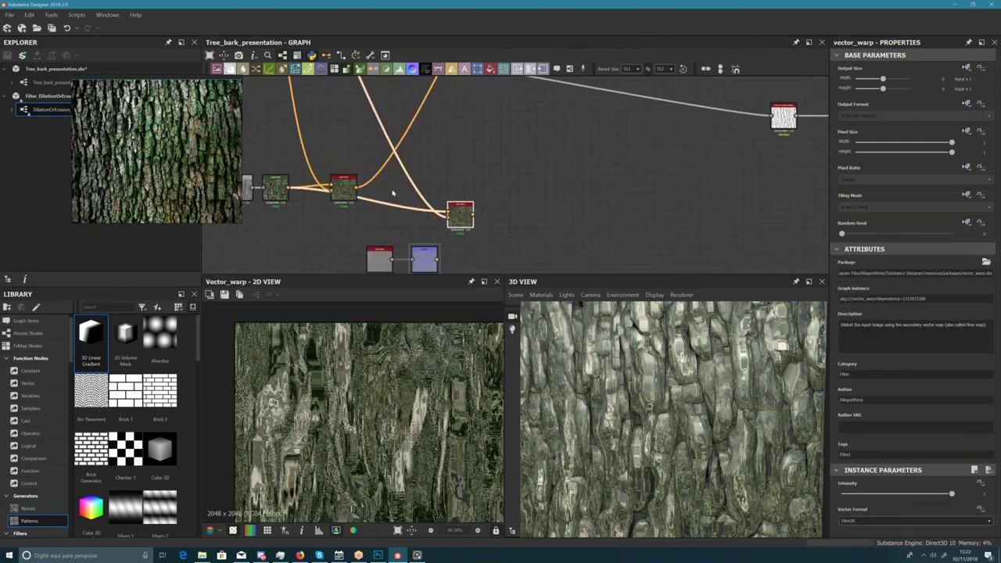
- Reposition the two Vector Warp nodes and feed the original's output into the duplicate's Input in place of the Gradient Map
scroll(393, 193, "up", 1)
left_click_drag(471, 221, 512, 107)
middle_click_drag(444, 172, 450, 196)
left_click_drag(338, 213, 349, 224)
middle_click_drag(416, 196, 473, 199)
scroll(473, 199, "up", 2)
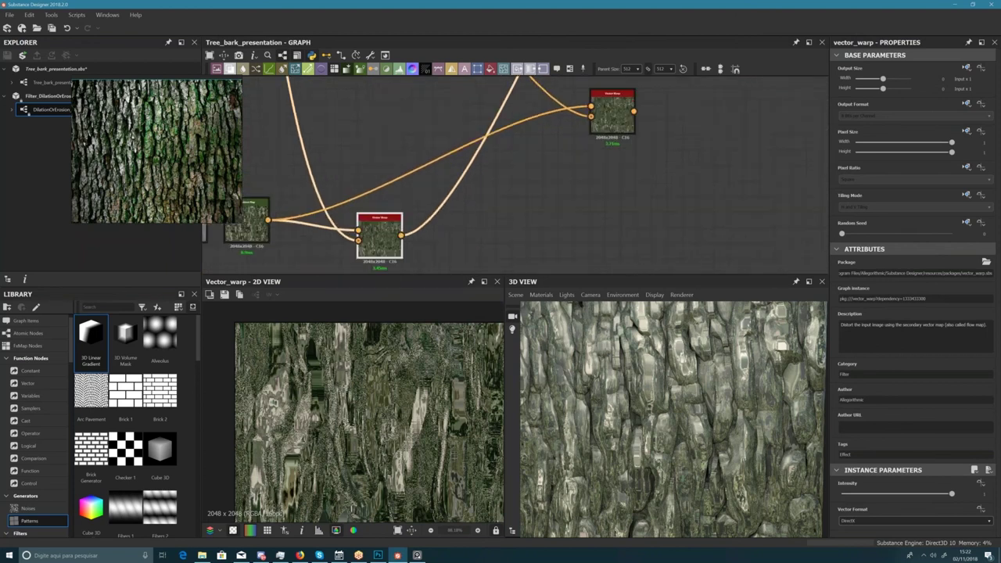
middle_click_drag(403, 245, 384, 263)
left_click_drag(380, 251, 565, 125)
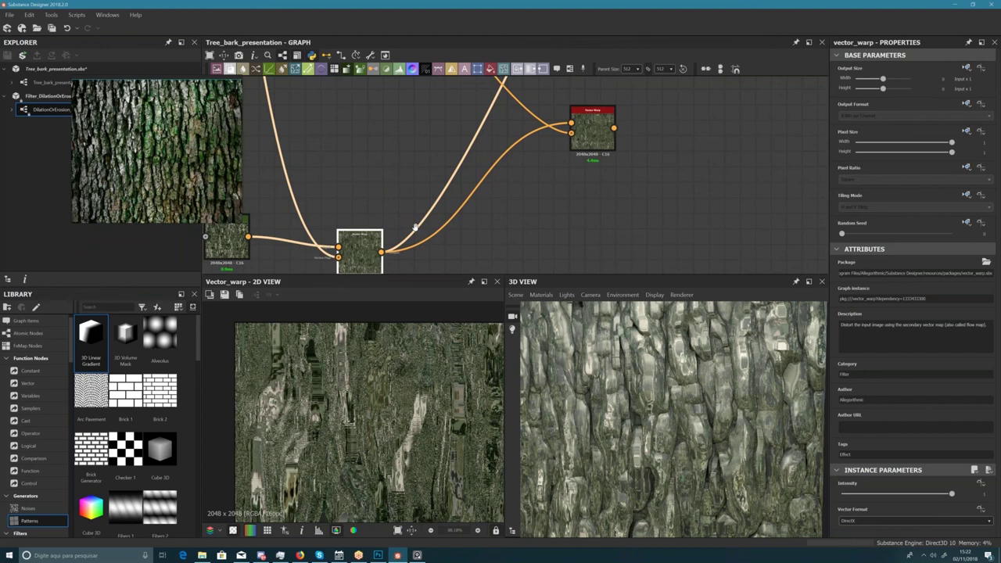
- Move the original Vector Warp closer to the Gradient Map and the duplicate back down above the Normal node
middle_click_drag(416, 226, 463, 210)
left_click_drag(409, 236, 364, 220)
middle_click_drag(487, 174, 453, 188)
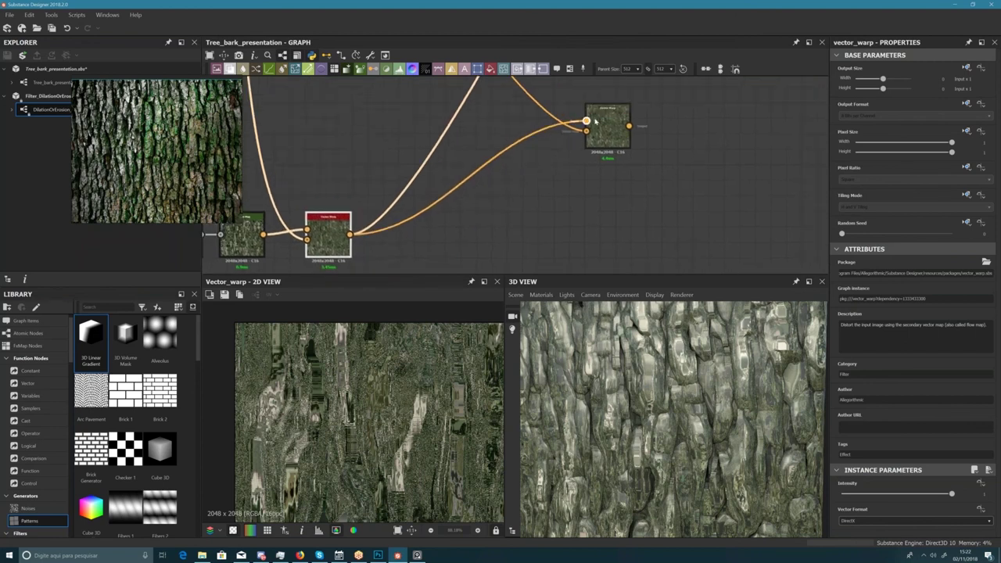
left_click_drag(597, 123, 597, 199)
middle_click_drag(581, 167, 545, 75)
left_click_drag(578, 116, 579, 179)
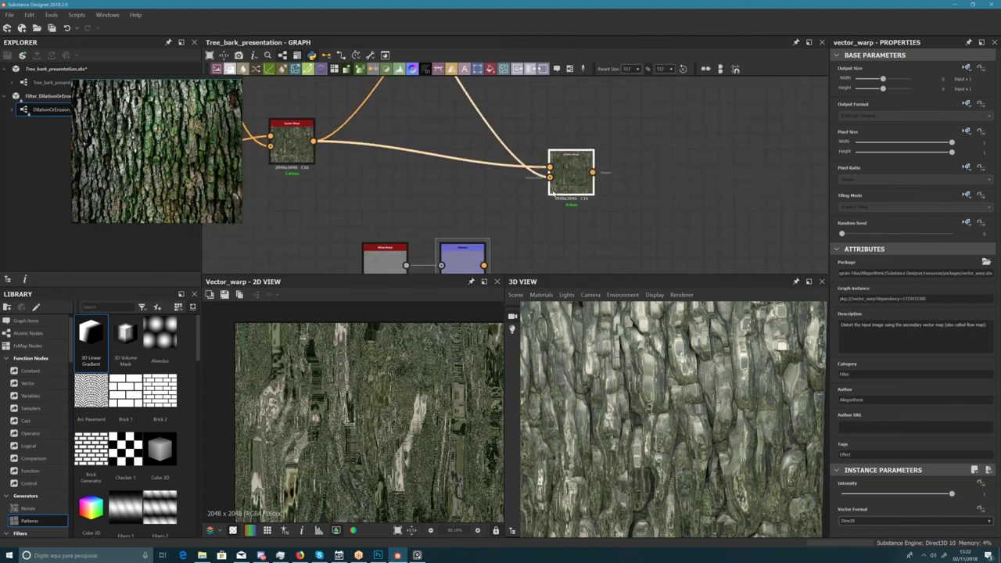
- Connect the White Noise-fed Normal node to the duplicate Vector Warp's Vector Map input, replacing its existing link
middle_click_drag(540, 189, 499, 156)
scroll(493, 177, "up", 3)
scroll(511, 136, "down", 2)
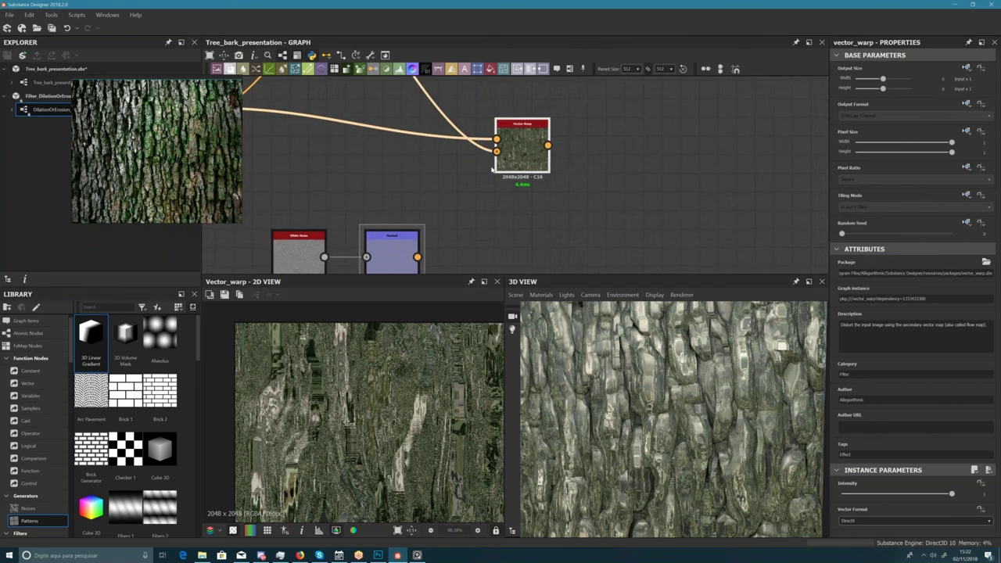
scroll(493, 167, "up", 1)
scroll(476, 177, "down", 1)
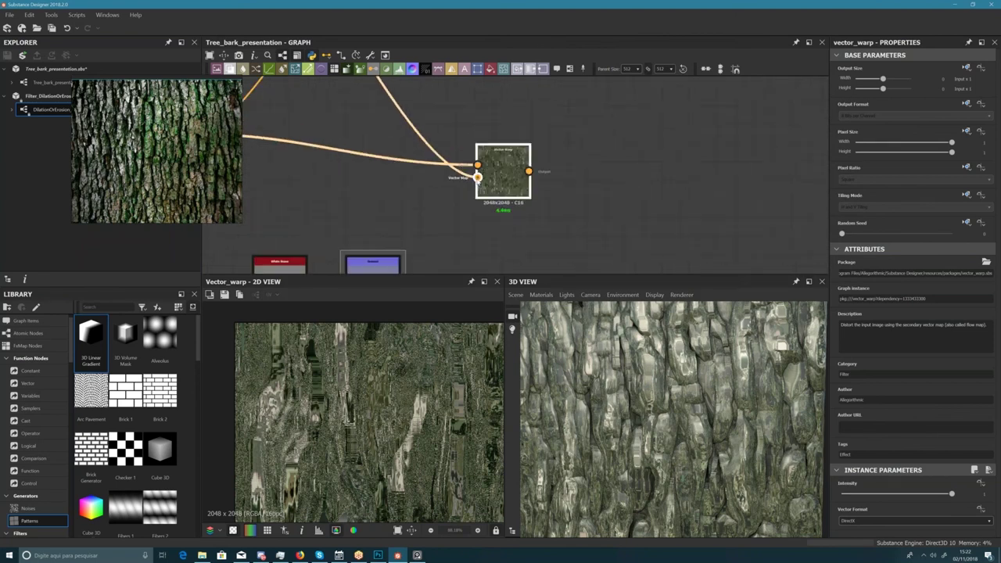
scroll(477, 177, "up", 2)
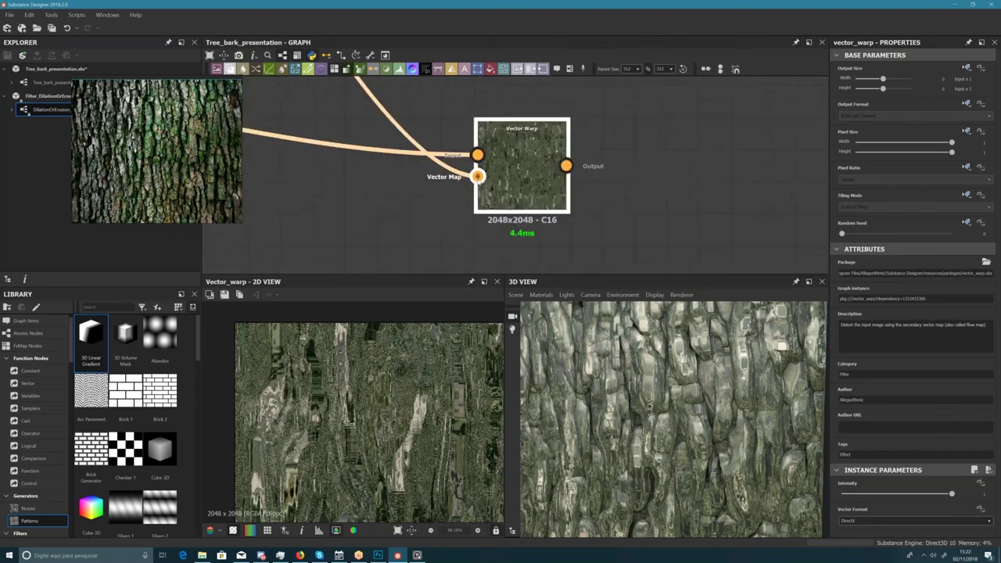
scroll(495, 174, "down", 1)
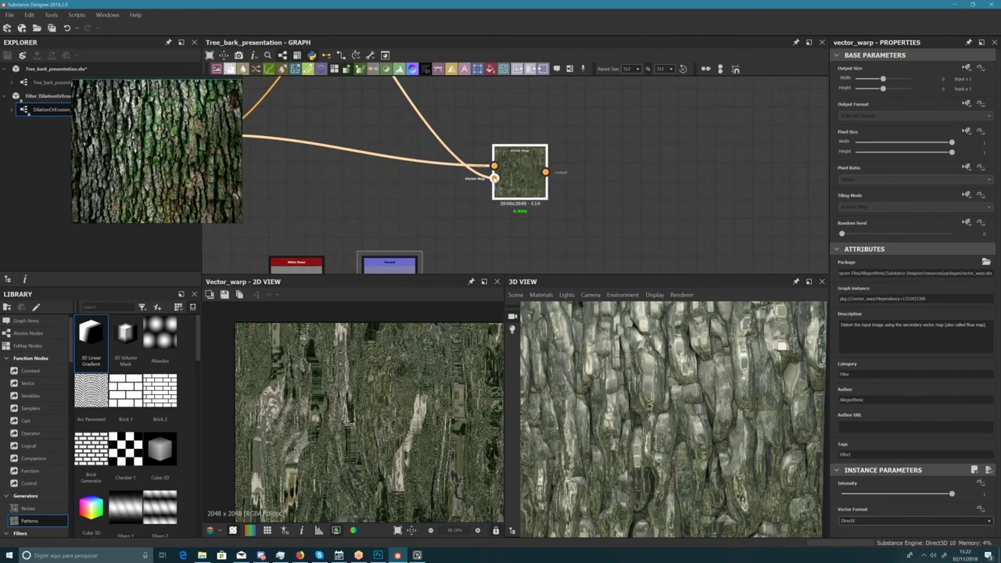
middle_click_drag(460, 224, 483, 148)
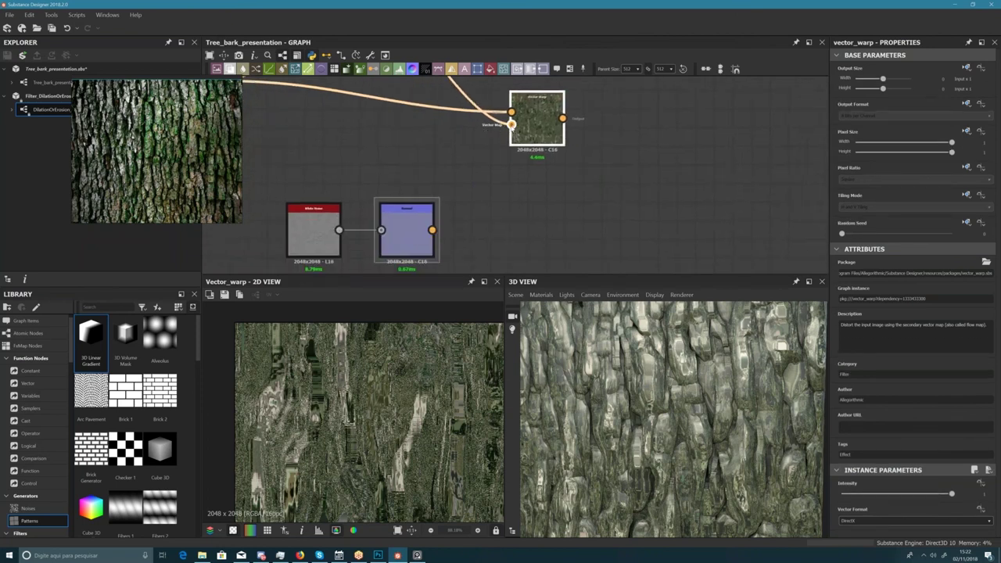
left_click_drag(468, 191, 431, 230)
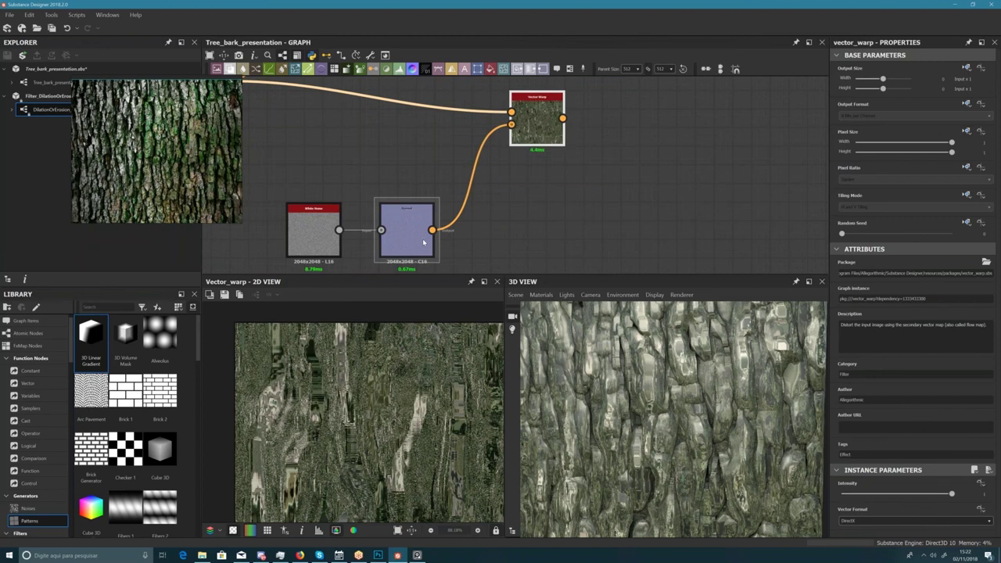
- Lower the second Vector Warp's Intensity to just above zero and check the whole texture in the 2D view
scroll(424, 455, "down", 3)
scroll(425, 455, "up", 2)
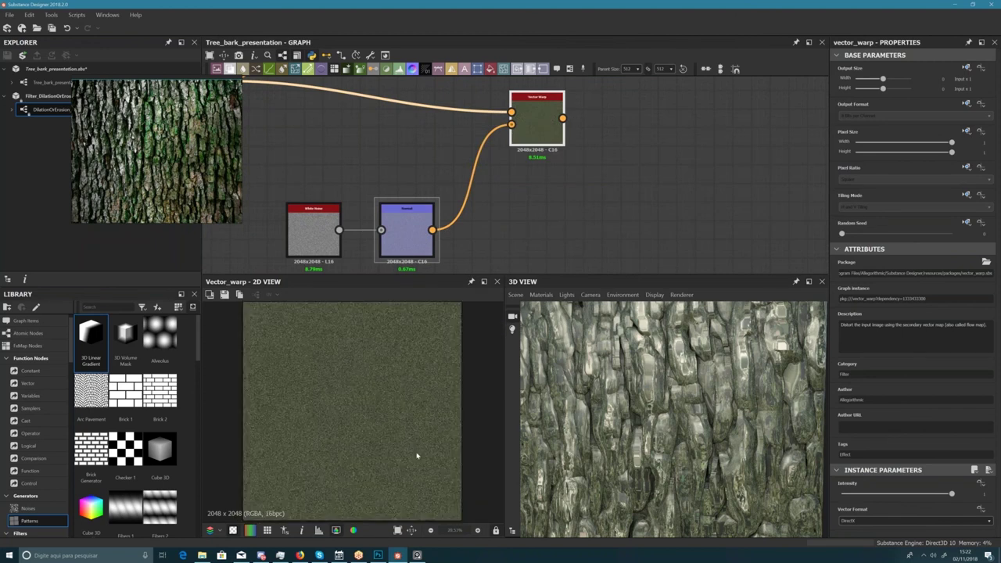
scroll(338, 411, "up", 1)
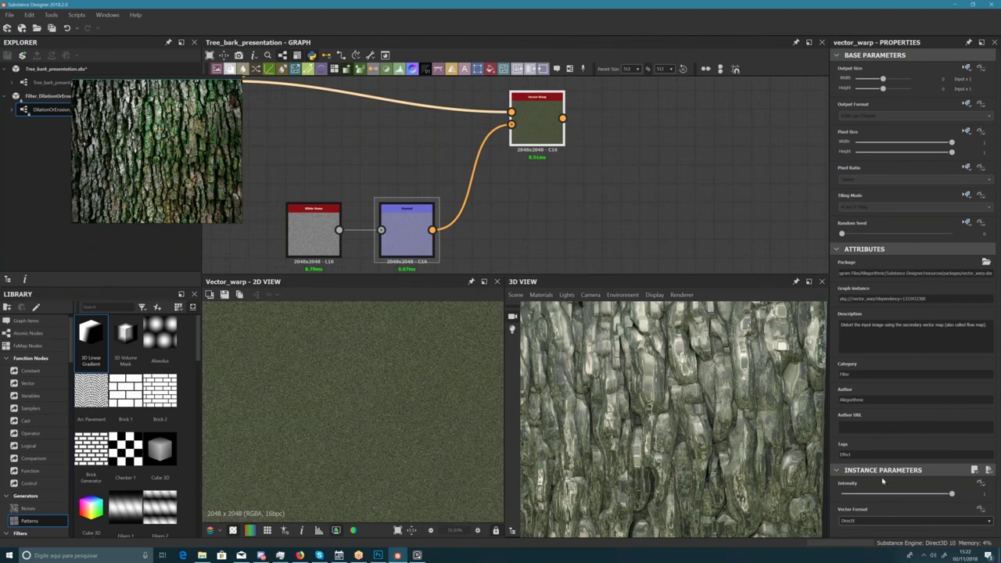
left_click_drag(950, 494, 833, 503)
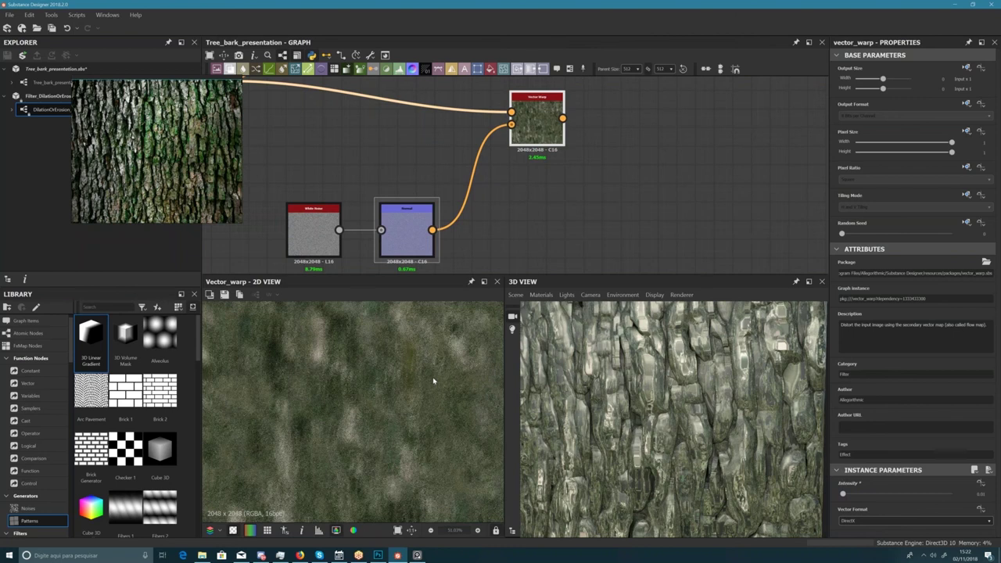
key("f")
- Add a Blend node with the second Vector Warp as its foreground and the original Vector Warp as its background
mouse_move(482, 219)
left_mouse_down()
mouse_move(469, 229)
mouse_move(496, 229)
left_mouse_up()
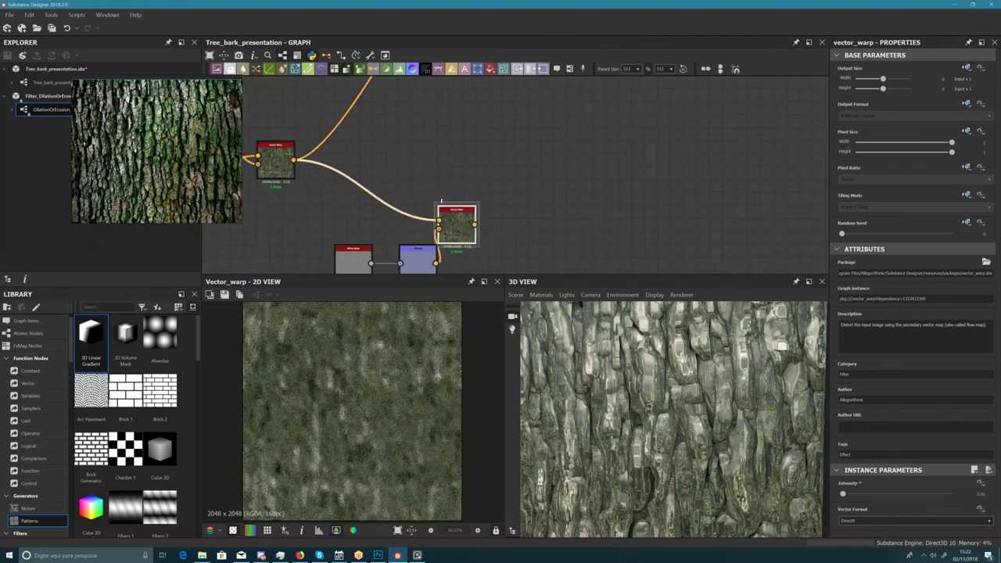
right_click(496, 133)
mouse_move(512, 139)
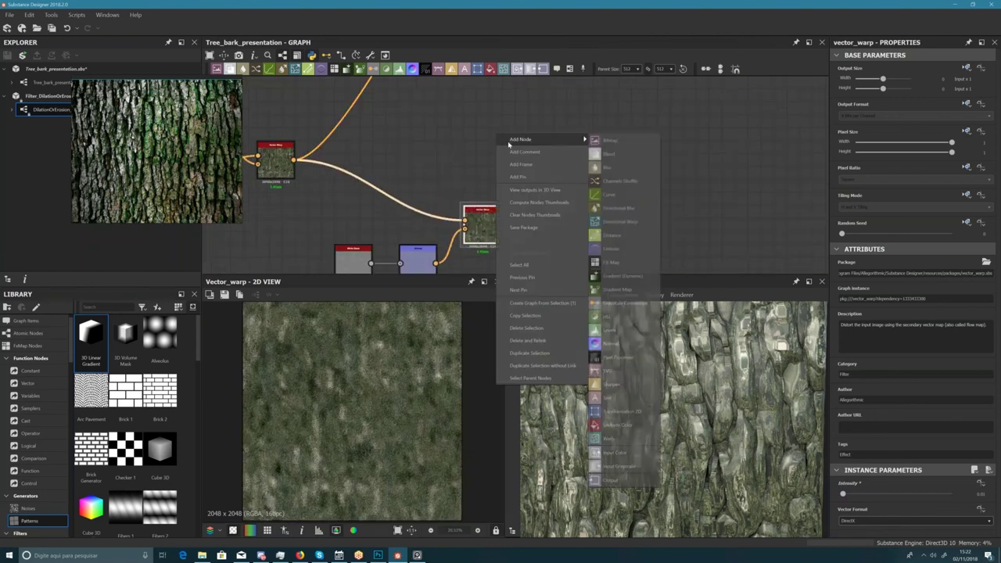
left_click(617, 149)
left_click_drag(567, 154, 598, 180)
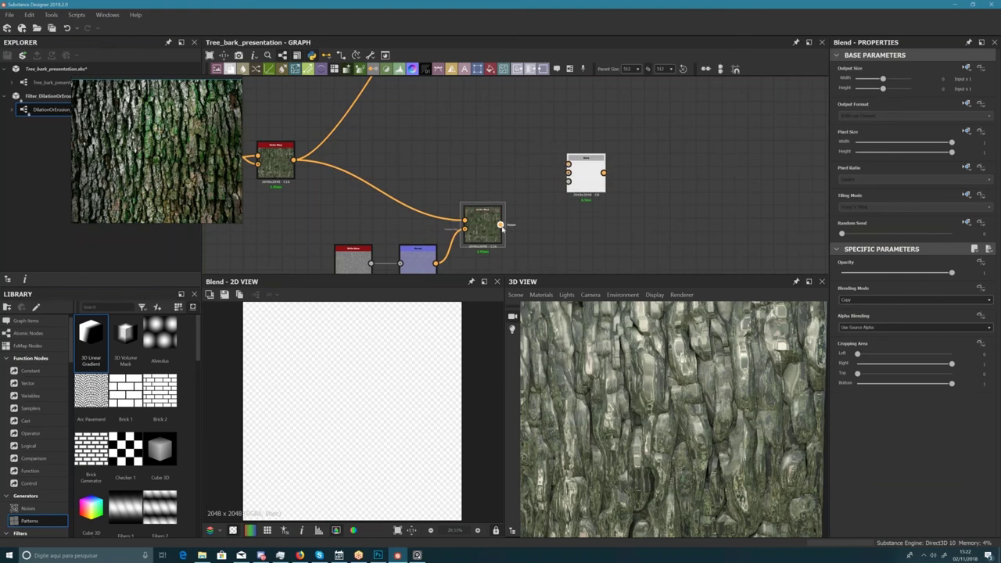
left_click_drag(500, 224, 568, 164)
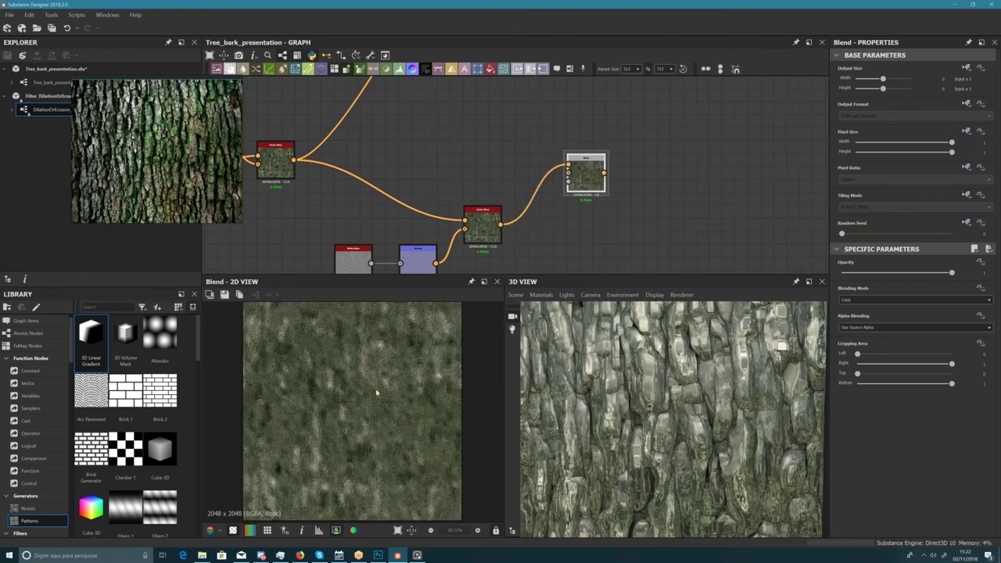
scroll(376, 392, "up", 1)
scroll(376, 392, "up", 3)
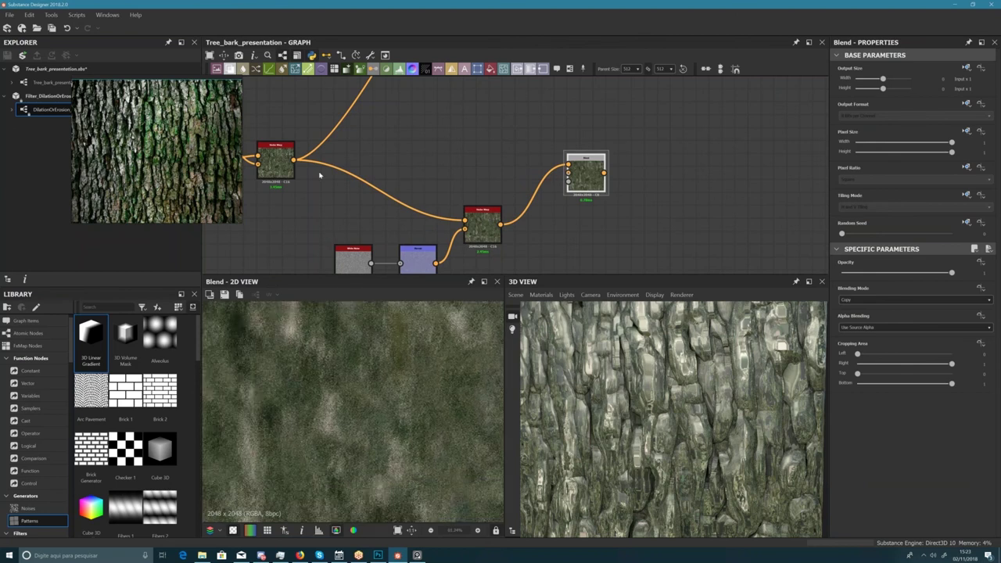
left_click_drag(293, 160, 585, 176)
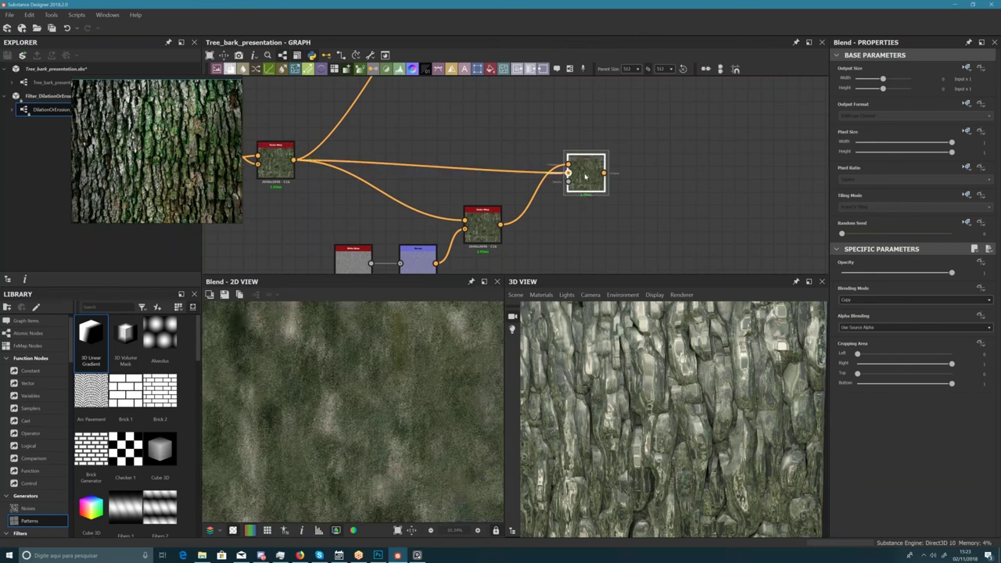
- Try the Max (Lighten) and Subtract blending modes on the new Blend node and return it to Copy
left_click(853, 301)
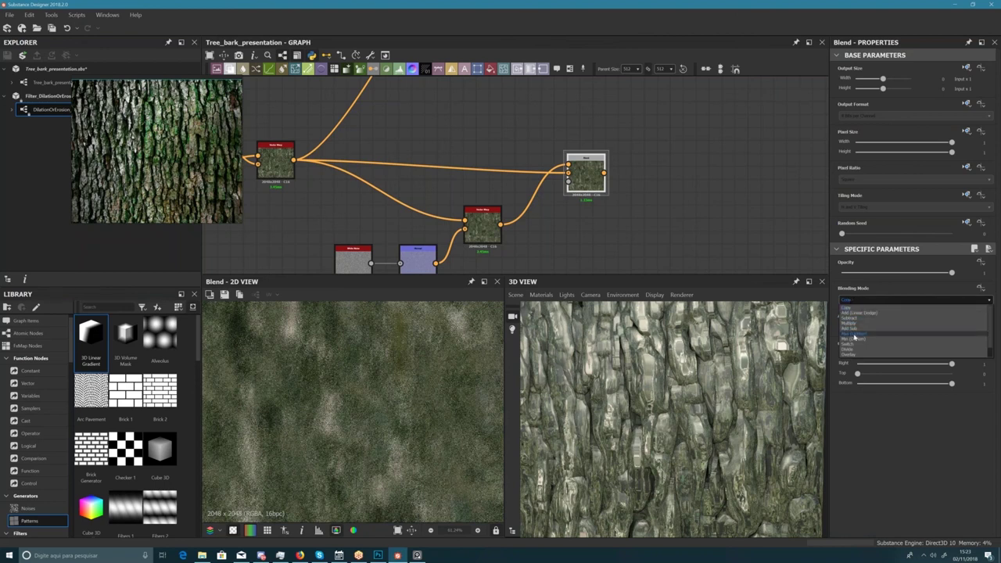
left_click(856, 337)
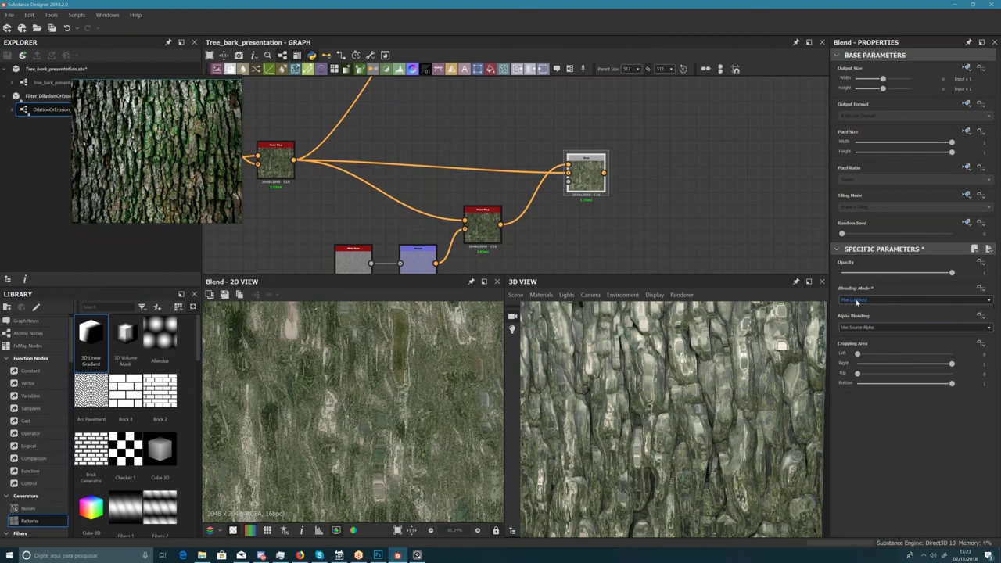
left_click(855, 299)
left_click(855, 319)
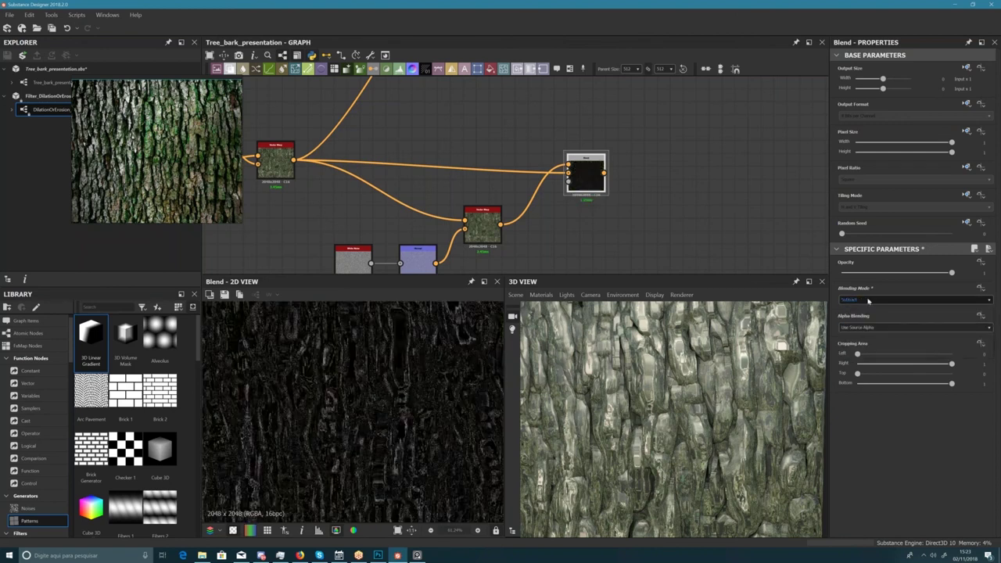
left_click(854, 300)
left_click(849, 308)
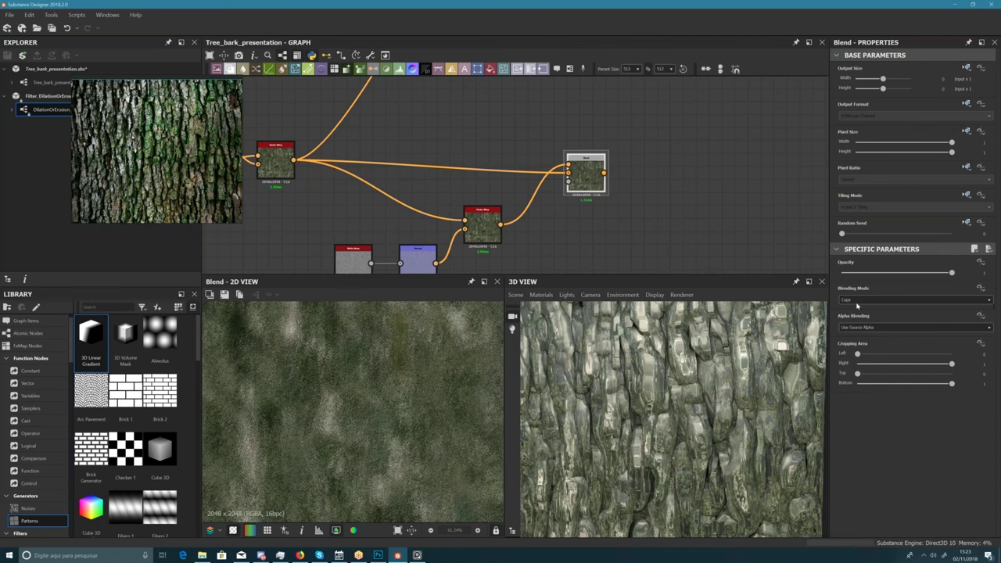
- Set the Blend node's Opacity to 0.6 and inspect the mixed bark colour up close in the 2D view
mouse_move(893, 272)
left_mouse_down()
mouse_move(851, 283)
mouse_move(909, 282)
mouse_move(888, 272)
mouse_move(896, 280)
left_mouse_up()
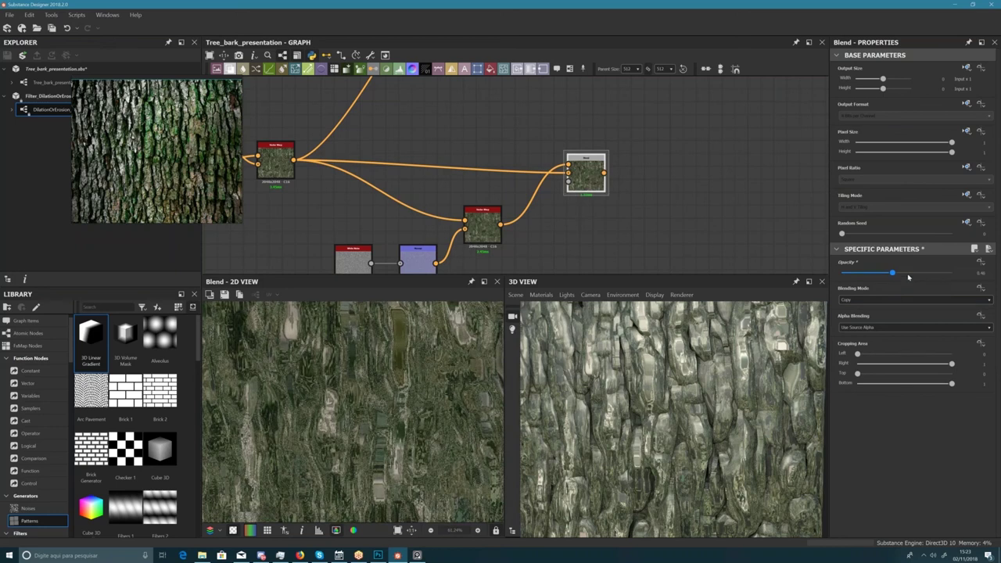
left_click(907, 275)
scroll(395, 383, "down", 1)
middle_click_drag(348, 350, 458, 397)
scroll(467, 383, "up", 1)
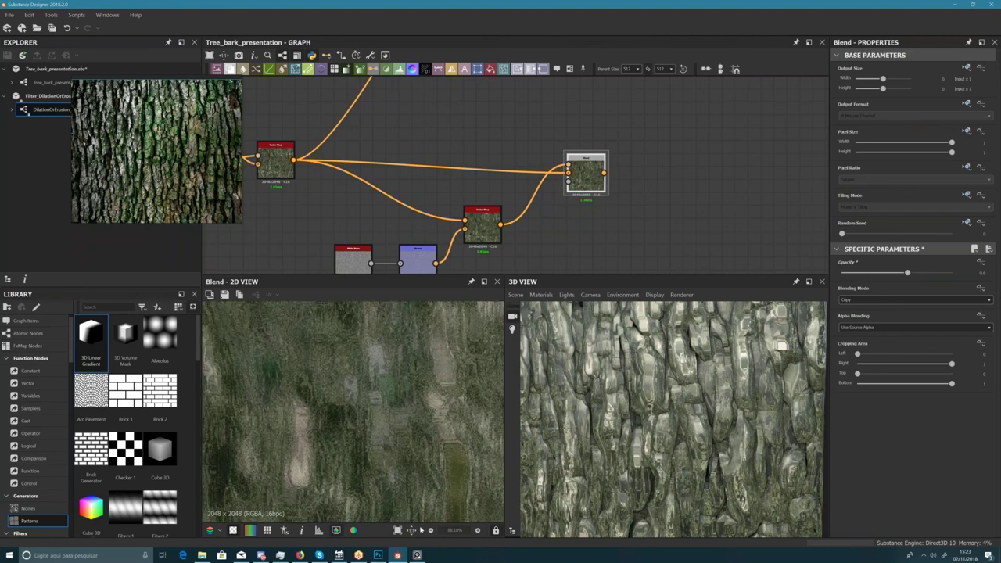
scroll(420, 516, "down", 2)
middle_click_drag(592, 121, 560, 133)
scroll(403, 419, "down", 2)
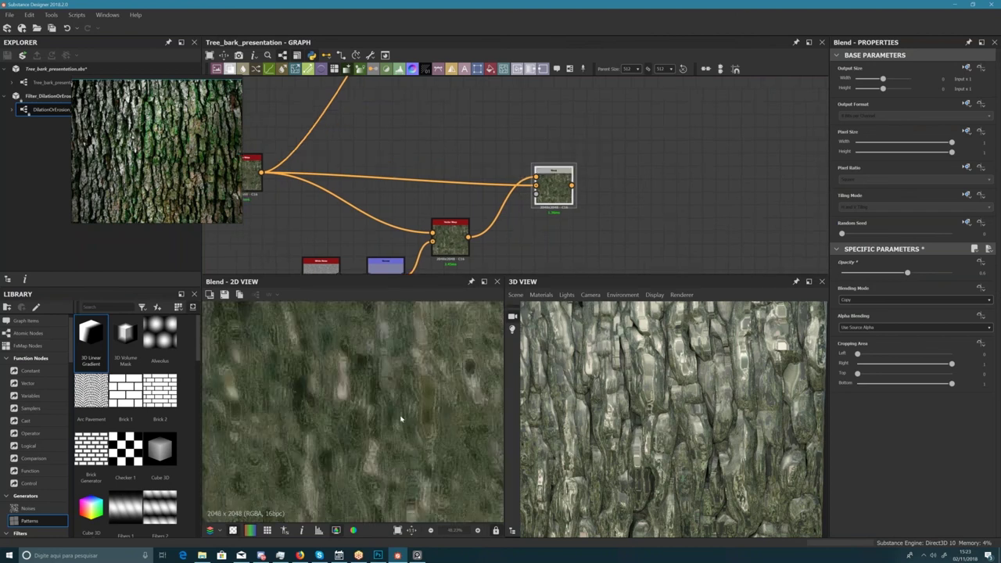
scroll(400, 419, "down", 2)
middle_click_drag(388, 399, 423, 358)
scroll(428, 363, "up", 2)
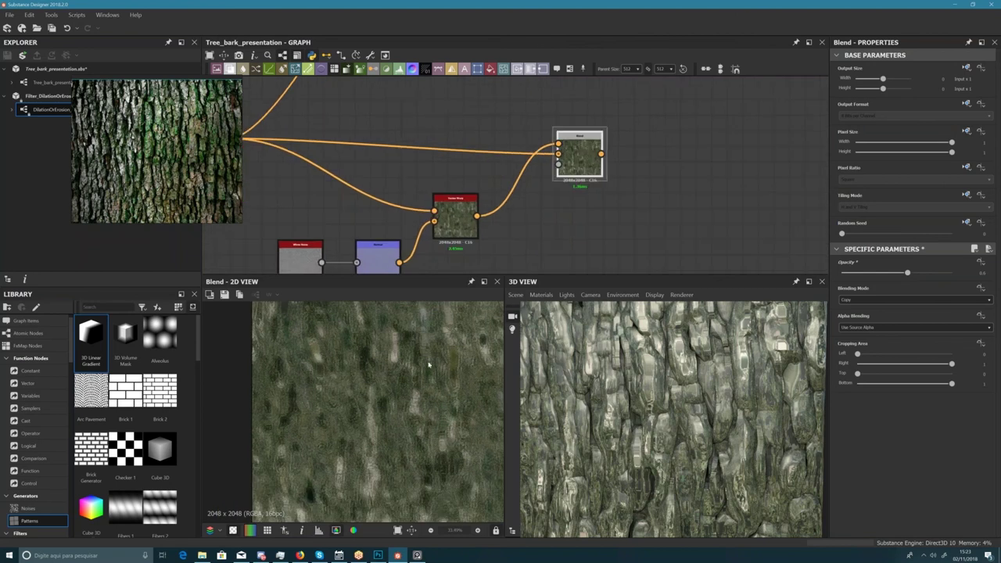
- Set the Blend node's Opacity to 0.42 and move the node closer to the second Vector Warp
left_click(450, 233)
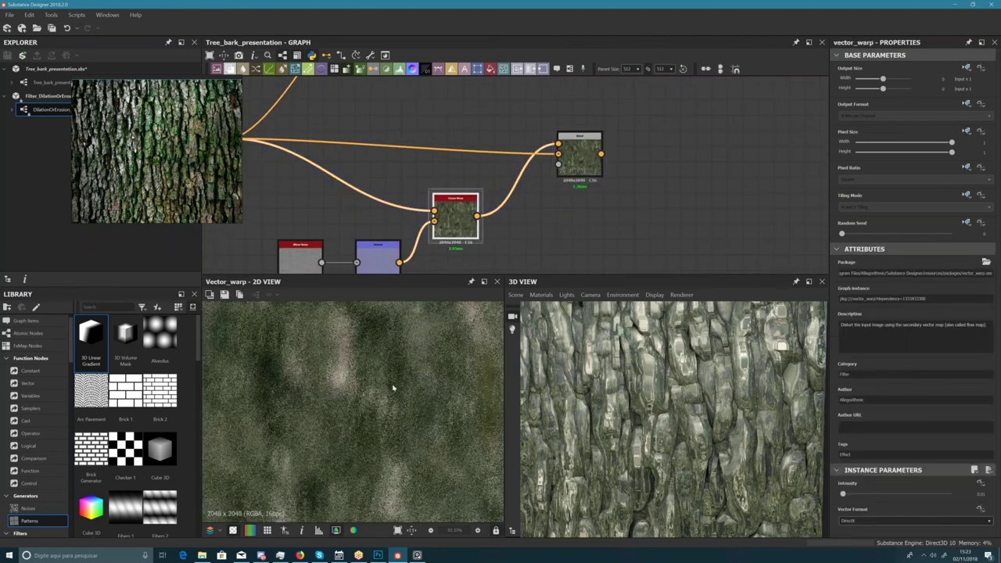
scroll(364, 412, "down", 3)
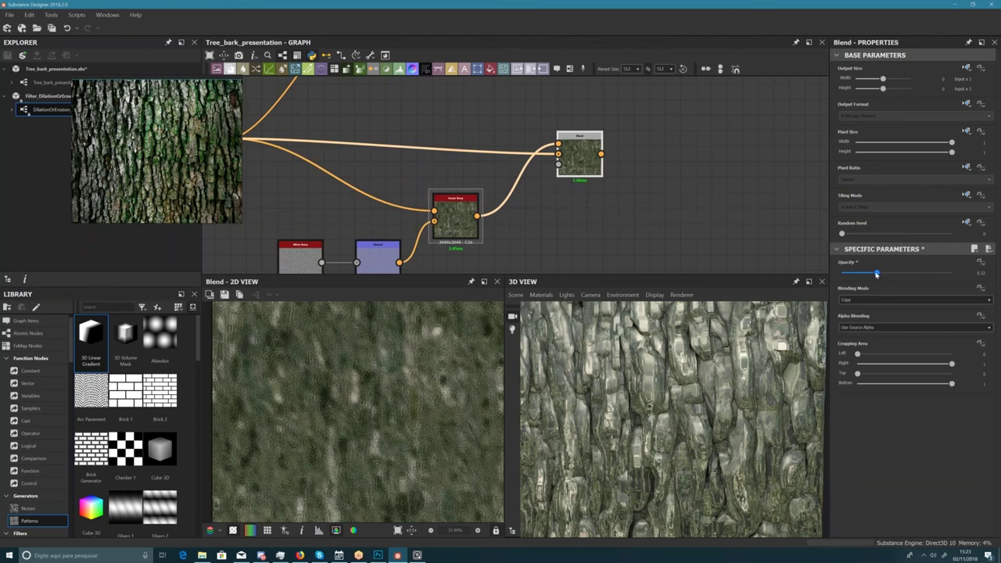
left_click_drag(875, 273, 890, 274)
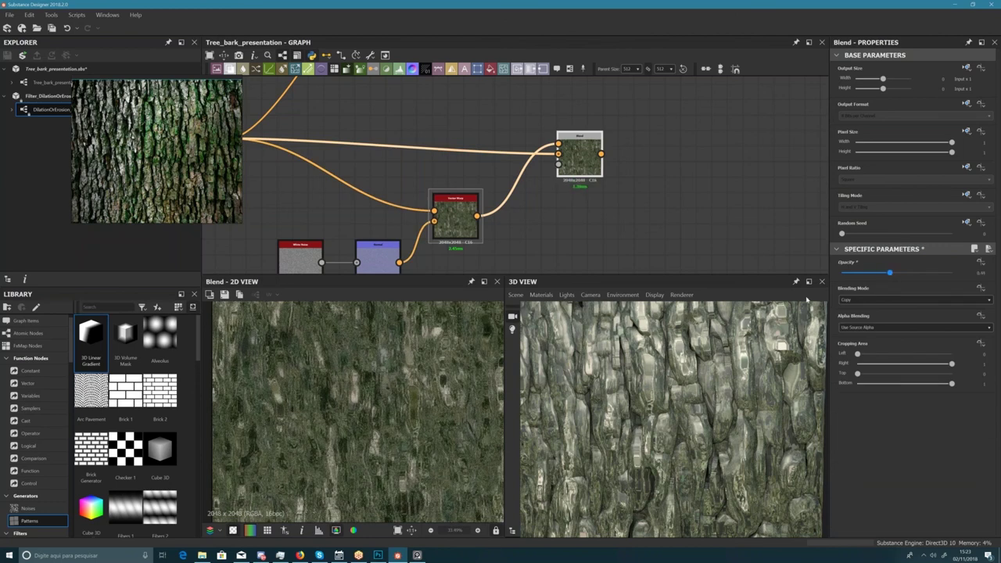
scroll(378, 395, "up", 2)
scroll(287, 230, "down", 3)
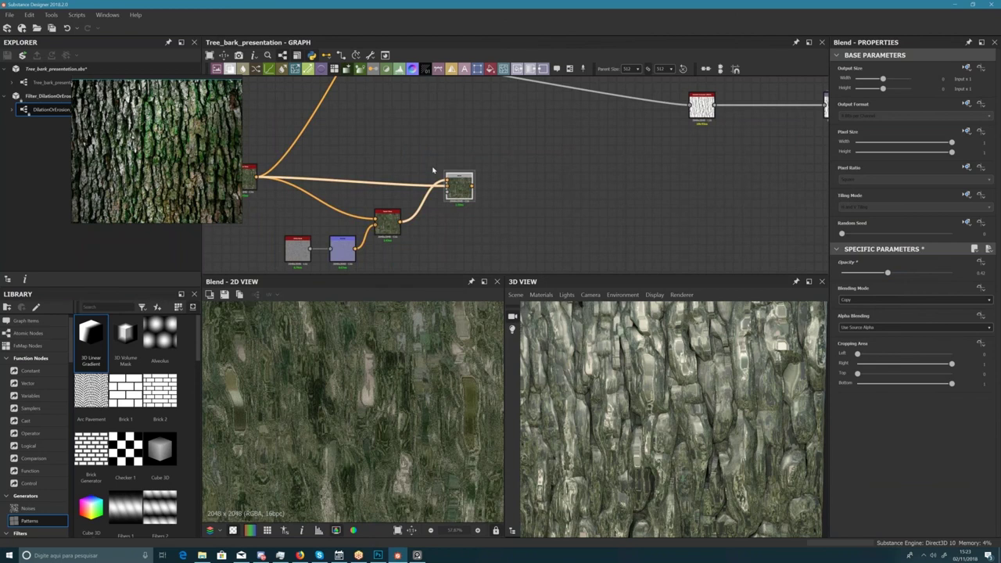
left_click_drag(460, 190, 441, 188)
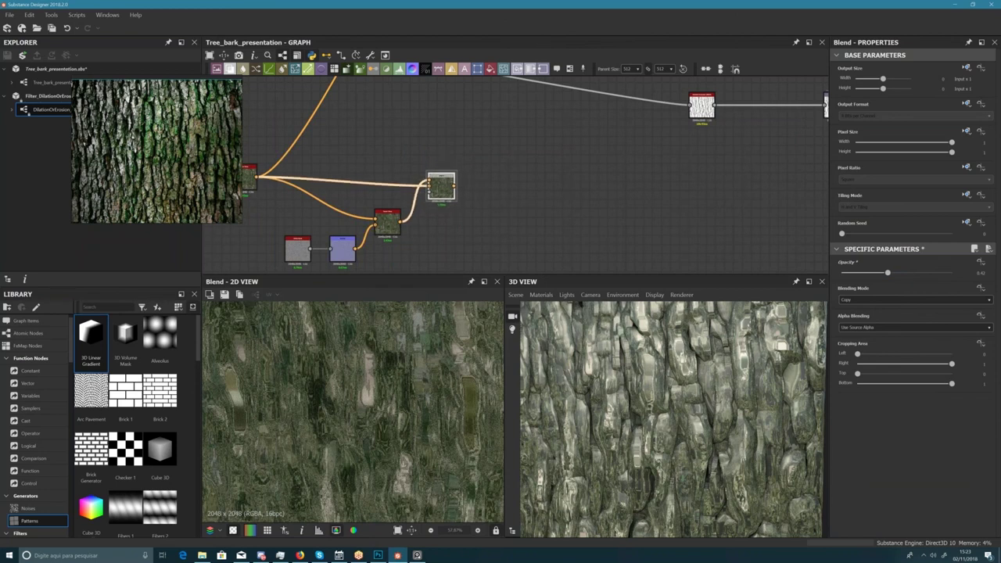
- Examine the node chain from the Histogram Range and Grunge Map through the Gradient Map and Vector Warps to the Blend
middle_click_drag(474, 150, 614, 148)
left_click(510, 153)
middle_click_drag(509, 153, 656, 185)
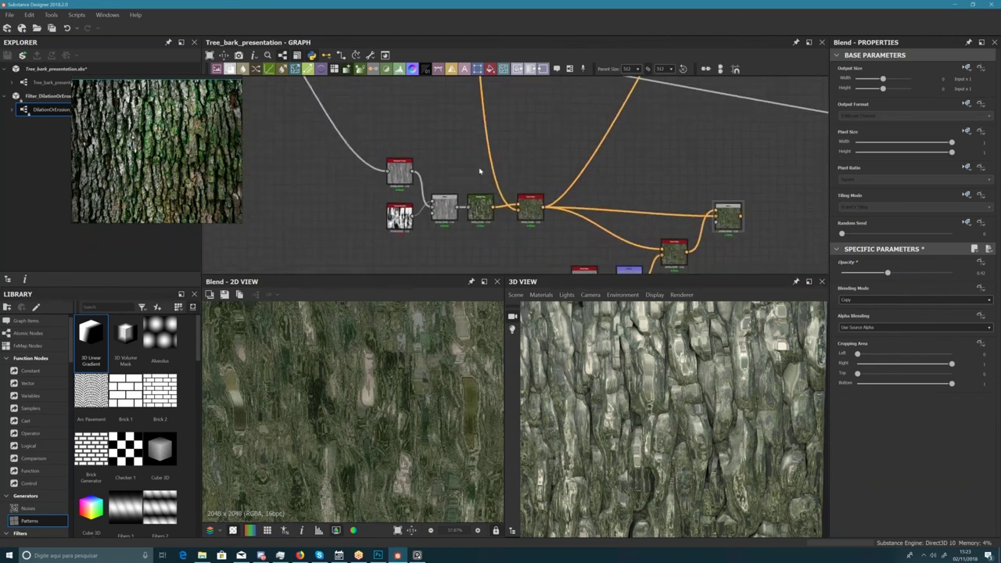
scroll(480, 171, "up", 3)
middle_click_drag(443, 133, 389, 96)
scroll(577, 217, "down", 3)
middle_click_drag(577, 218, 517, 196)
scroll(445, 200, "up", 4)
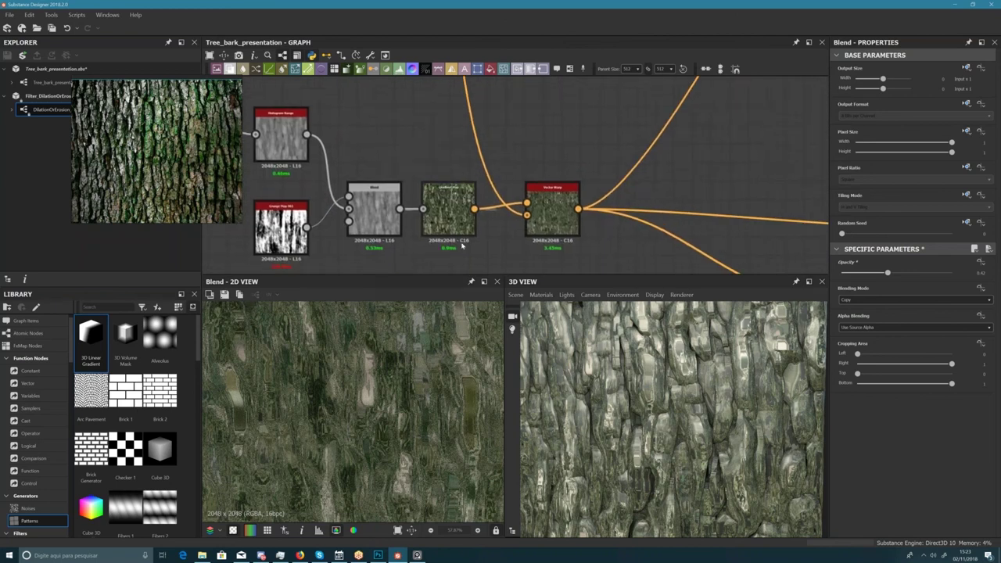
scroll(462, 245, "down", 2)
middle_click_drag(488, 247, 433, 195)
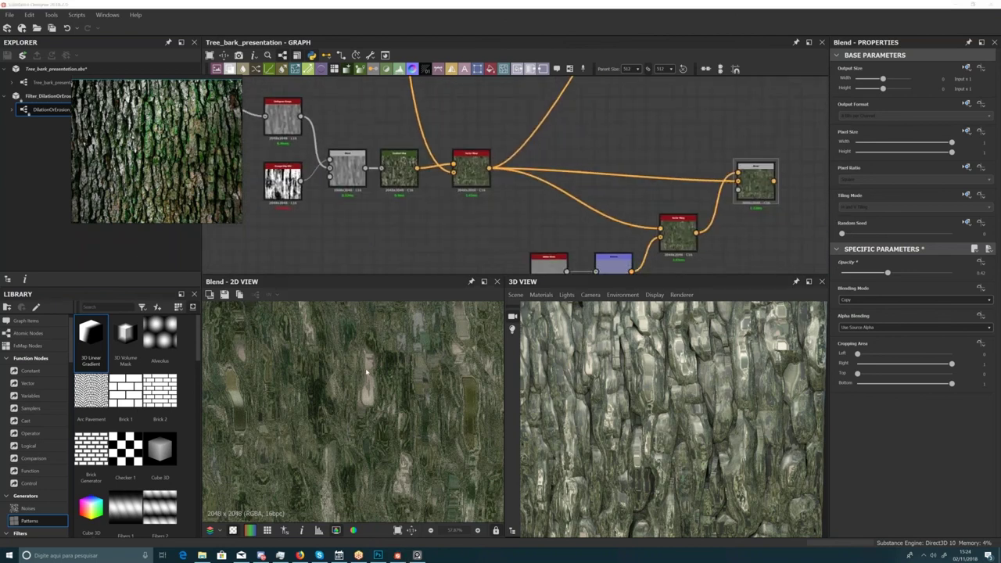
scroll(358, 372, "down", 2)
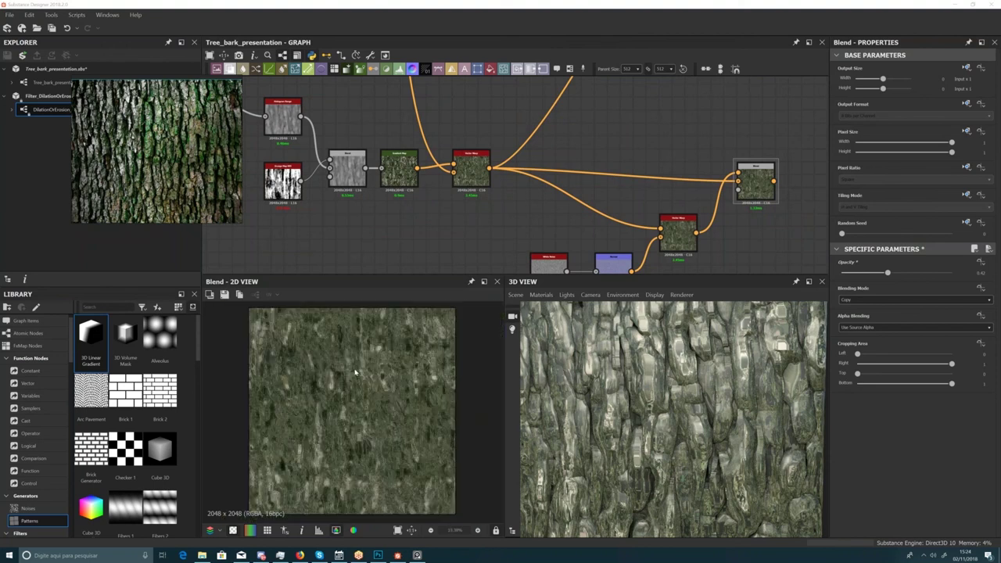
scroll(354, 372, "up", 2)
middle_click_drag(415, 212, 488, 258)
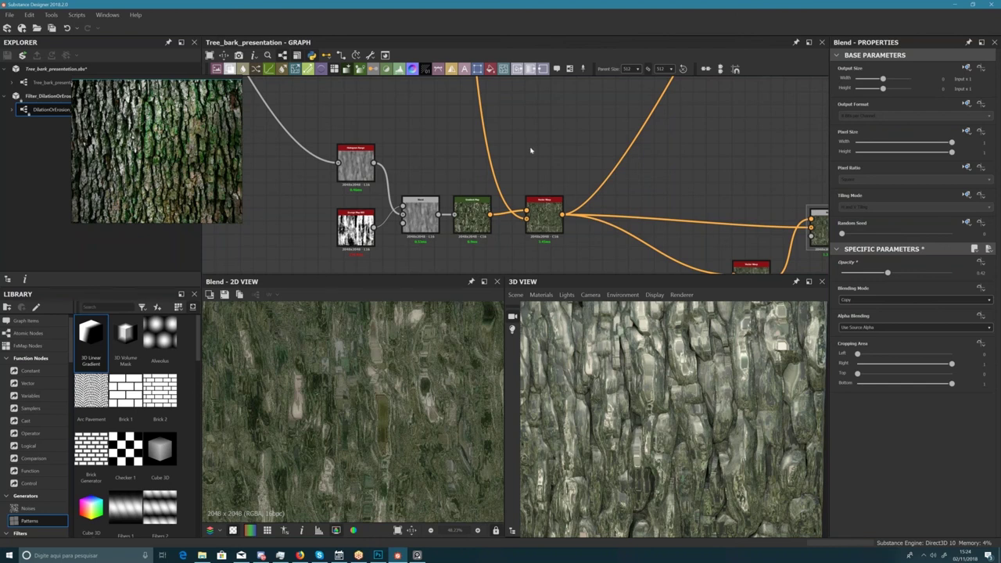
scroll(422, 146, "down", 3)
middle_click_drag(583, 179, 540, 170)
scroll(485, 163, "up", 2)
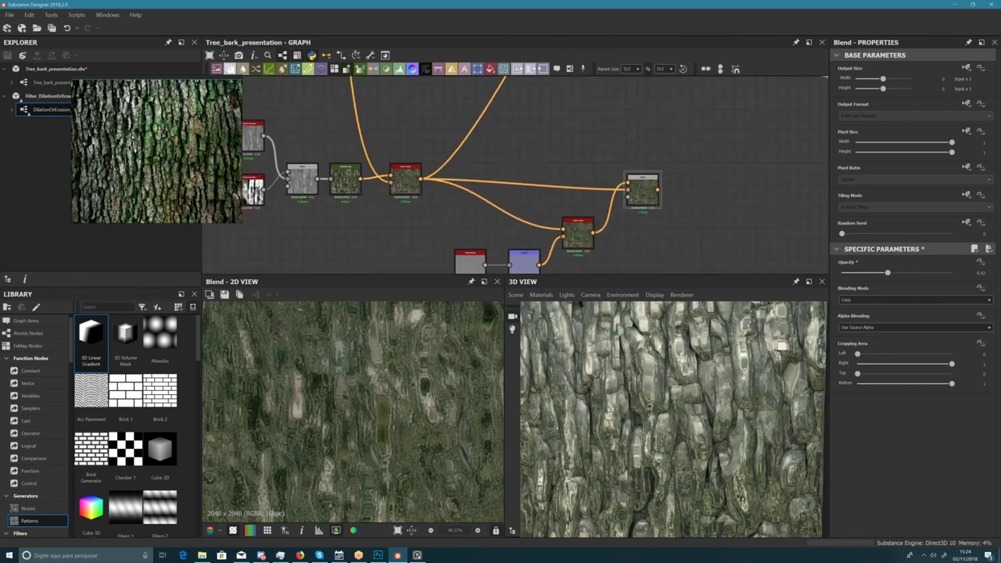
middle_click_drag(344, 179, 398, 186)
left_click(398, 186)
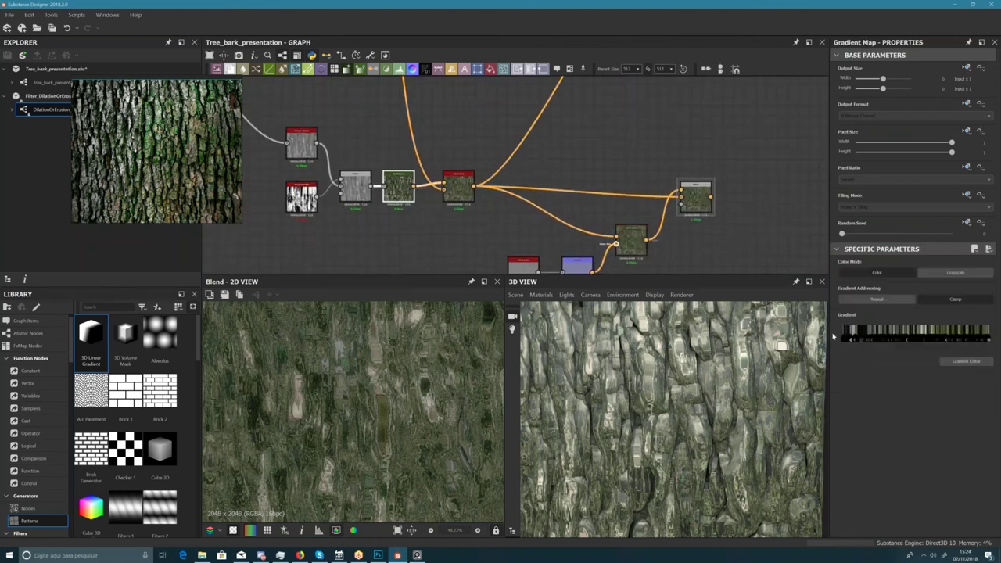
left_click(965, 362)
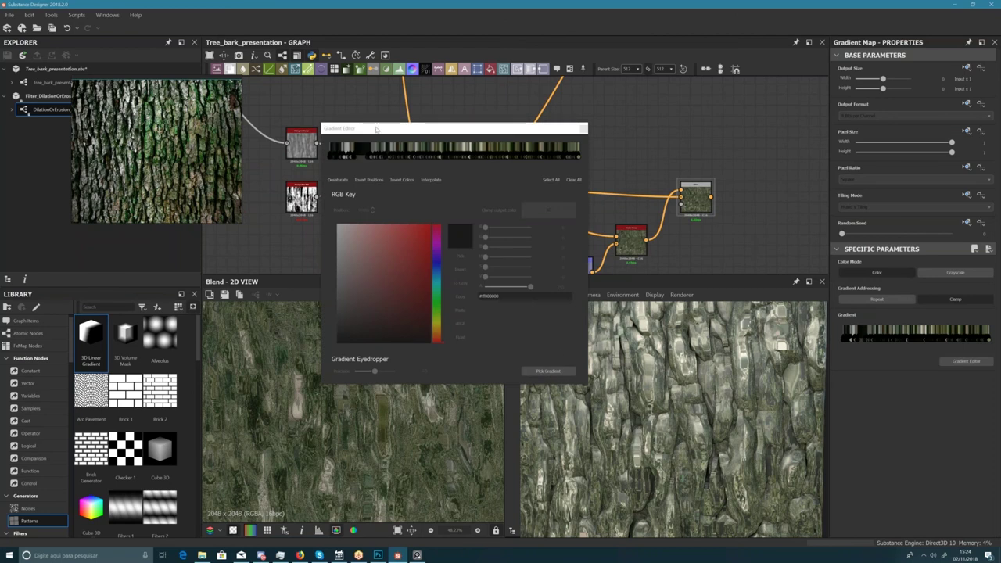
left_click_drag(376, 129, 475, 136)
left_click(383, 129)
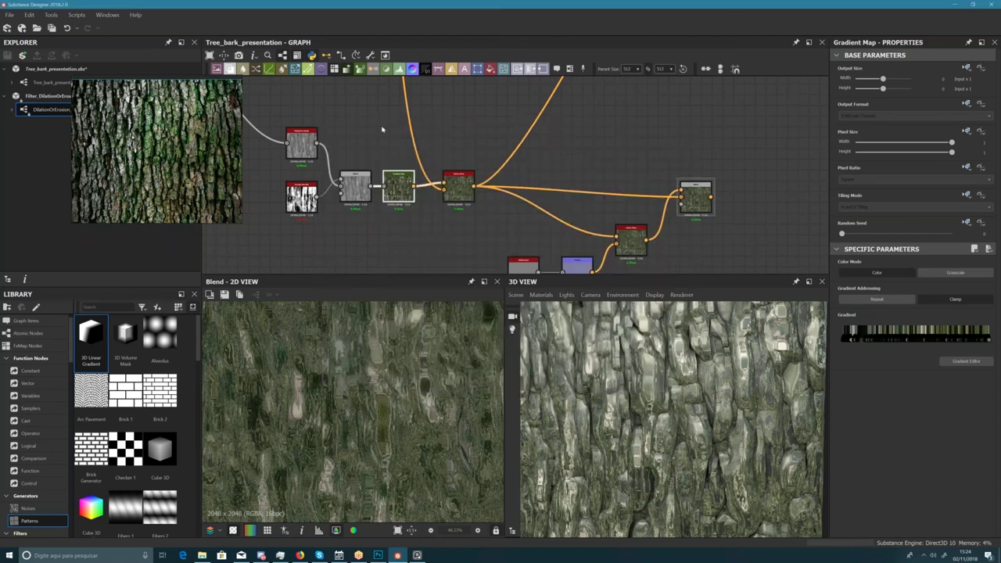
- Try a new gradient for the Gradient Map by sampling a vertical stroke of dark grey bark in the reference photo
scroll(368, 188, "up", 5)
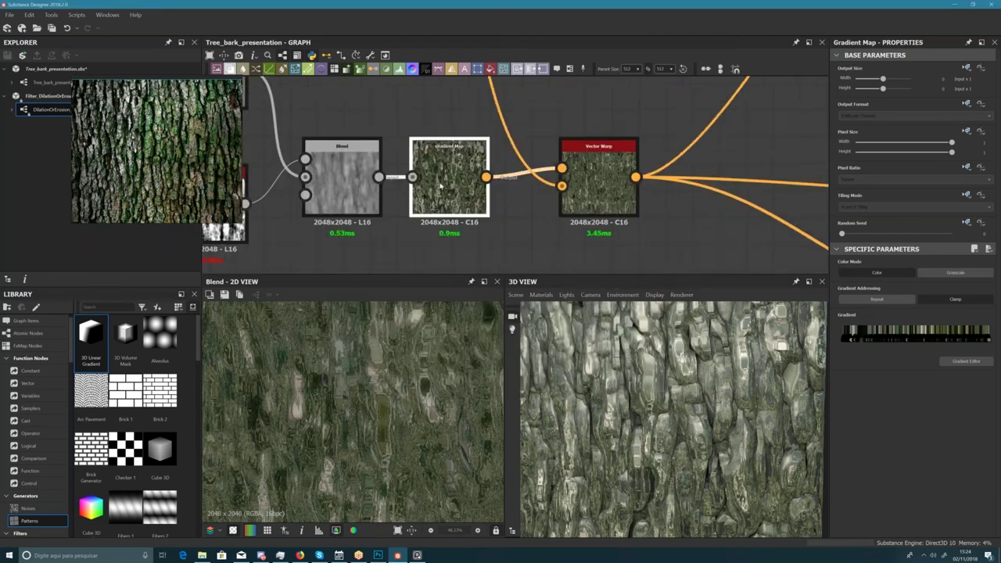
double_click(440, 182)
left_click(966, 361)
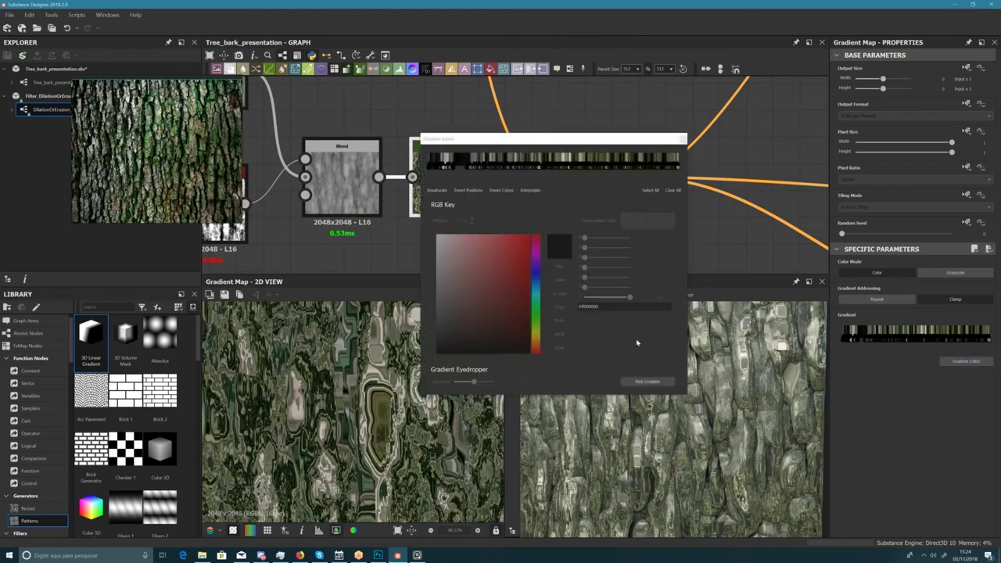
left_click(647, 382)
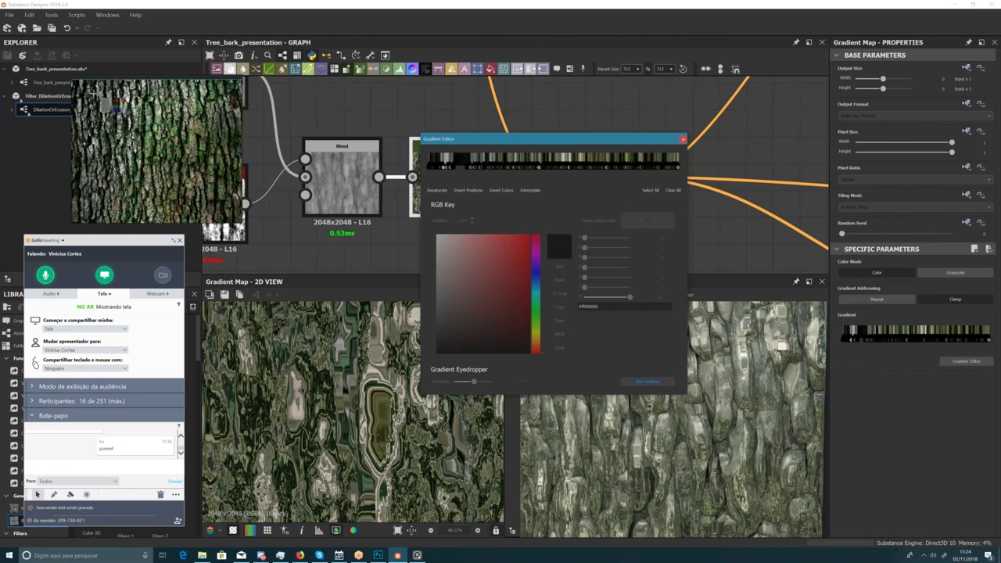
left_click_drag(96, 89, 98, 159)
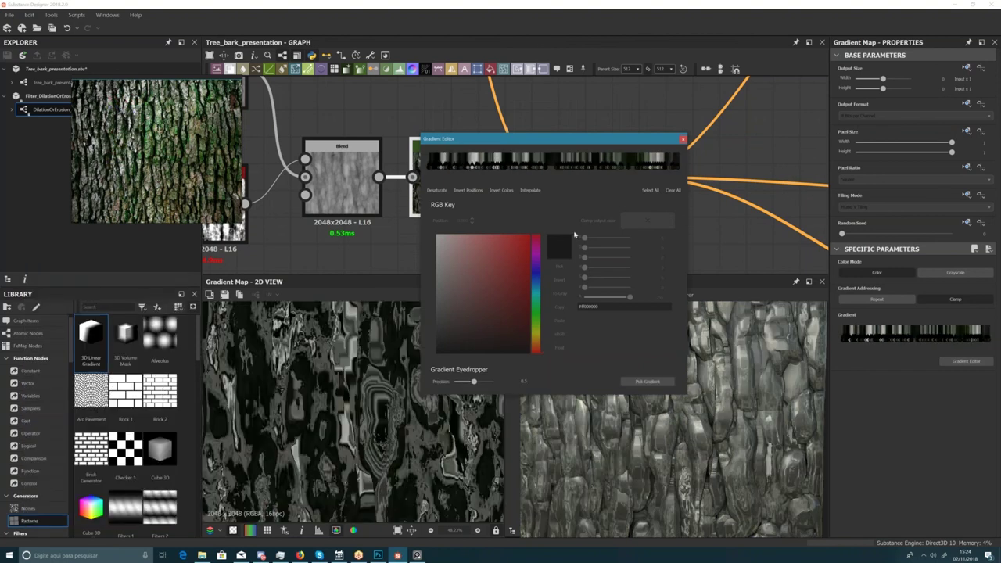
- Enlarge the reference photo, re-sample the Gradient Map's colours along a short stroke over the bark, and close the Gradient Editor
scroll(160, 149, "up", 3)
middle_click_drag(195, 205, 176, 150)
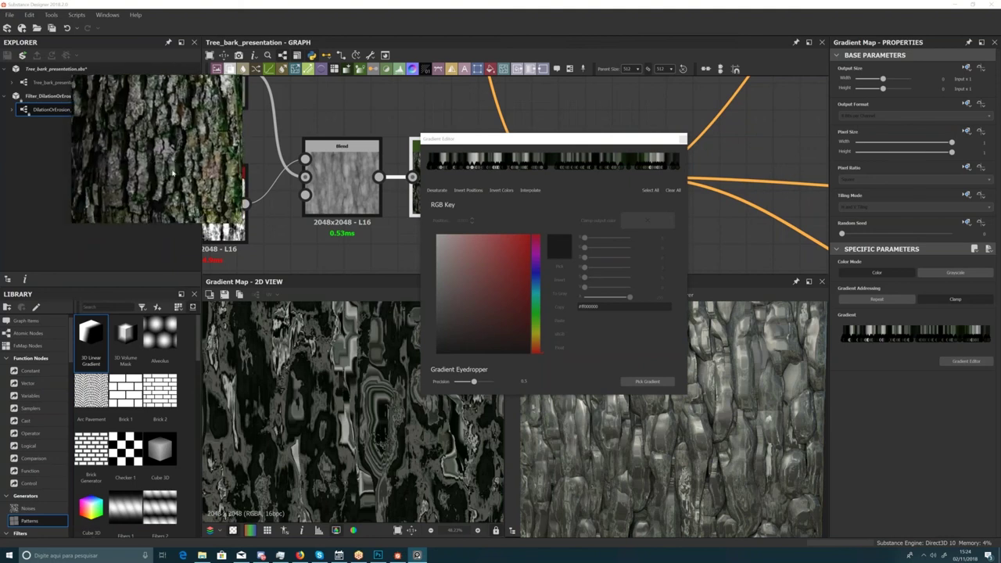
left_click(647, 381)
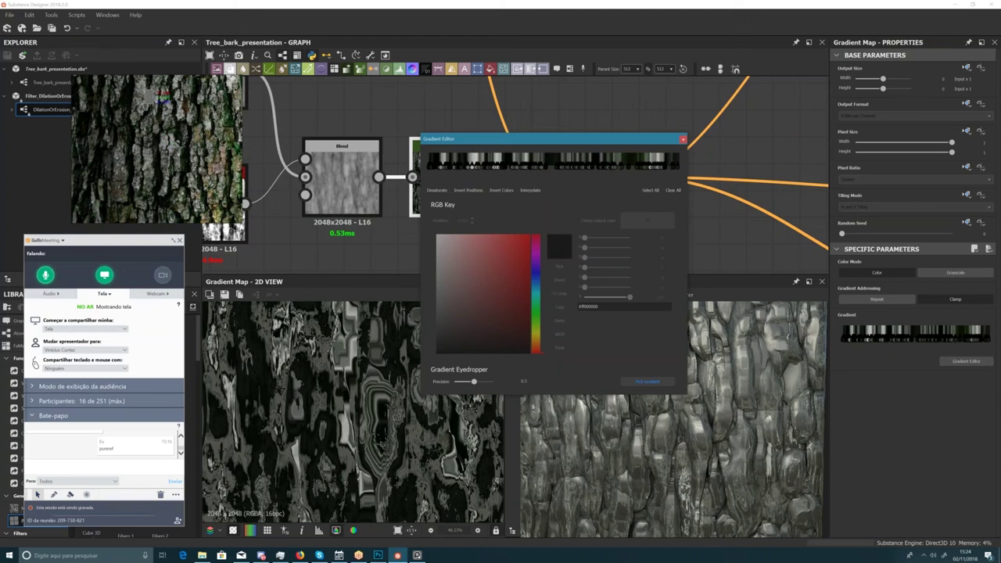
left_click_drag(146, 142, 174, 199)
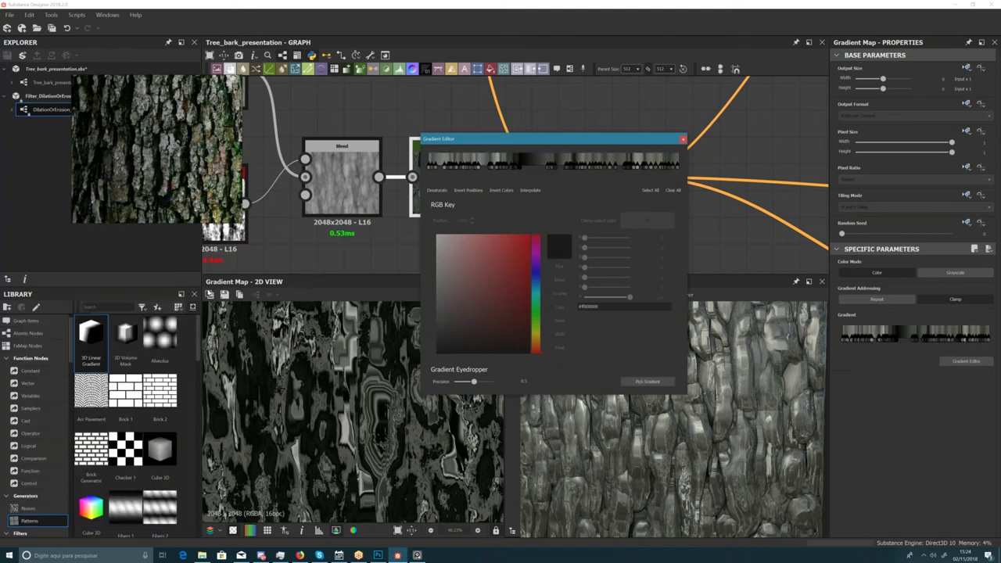
key("f")
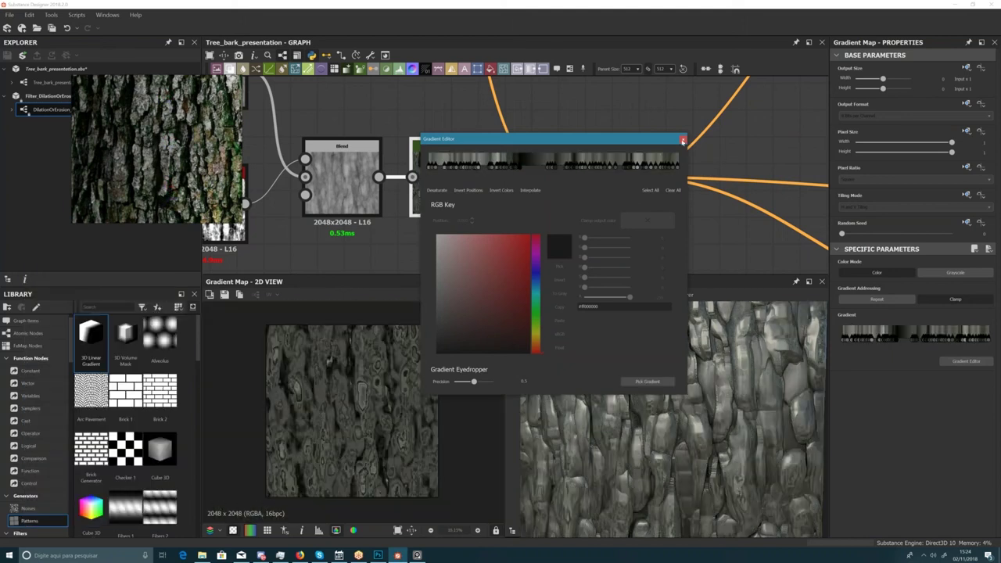
left_click(683, 140)
- Preview the second Vector Warp and the Blend with the new colours, and align the Blend node with the first Vector Warp
middle_click_drag(533, 128, 430, 116)
scroll(430, 116, "down", 1)
left_click_drag(673, 459, 655, 385)
scroll(655, 385, "up", 4)
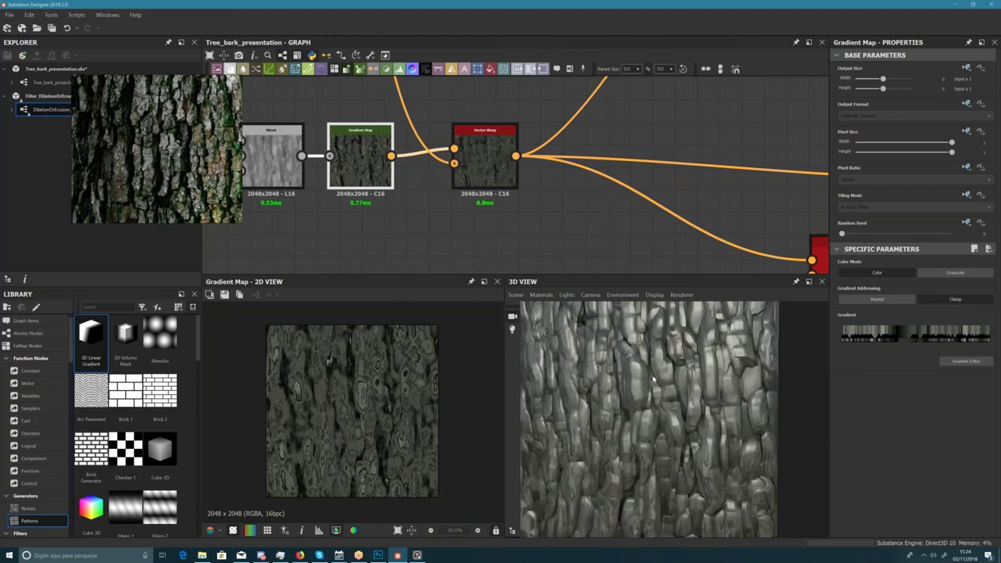
scroll(529, 207, "down", 1)
scroll(547, 193, "down", 2)
middle_click_drag(547, 192, 494, 197)
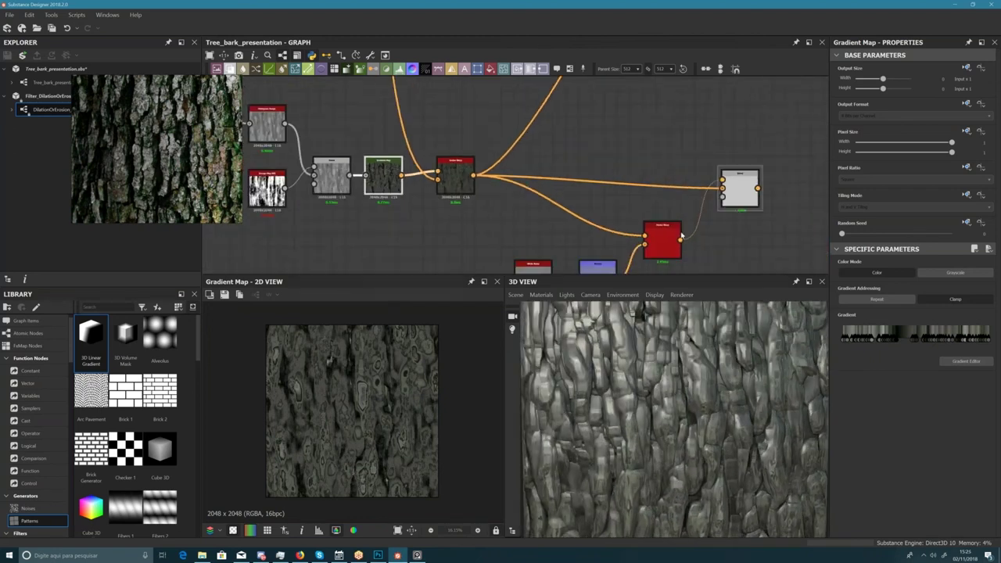
middle_click_drag(599, 222, 500, 195)
double_click(563, 213)
left_click_drag(438, 251, 443, 251)
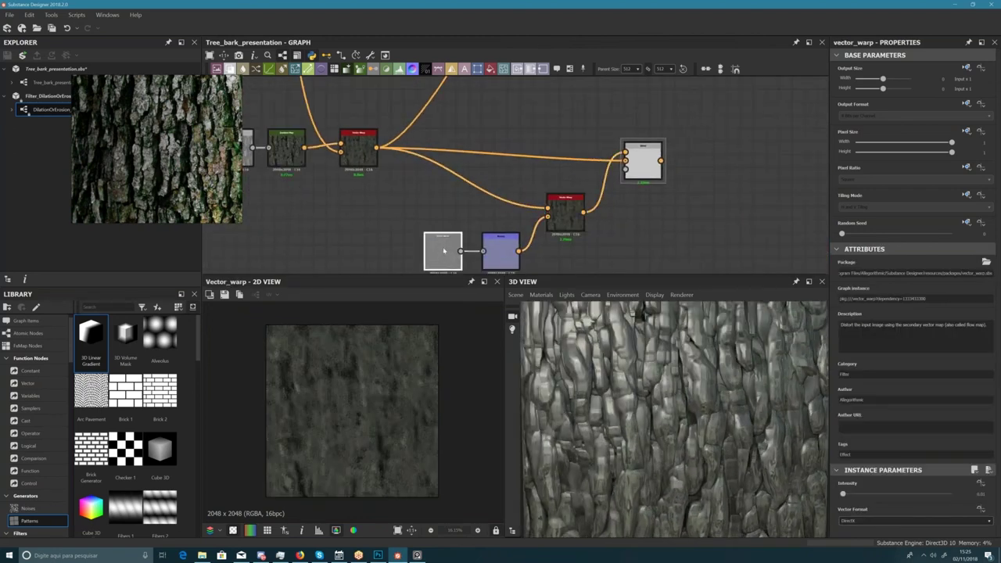
double_click(653, 167)
left_click_drag(653, 165, 655, 152)
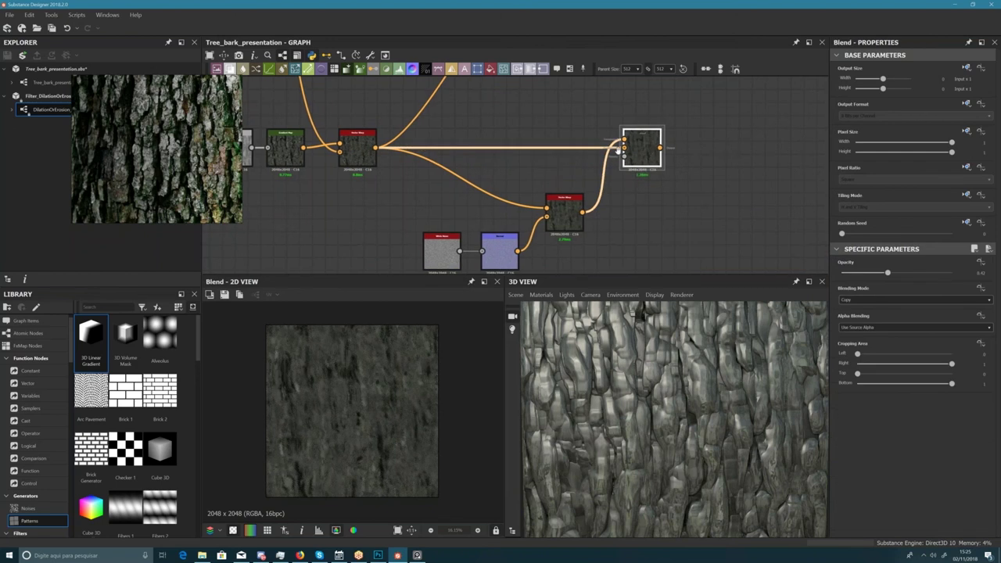
- Reroute the first Vector Warp's Base Color connection to the Blend node's output and inspect the bark in the 3D view
scroll(357, 157, "down", 4)
scroll(409, 129, "down", 1)
middle_click_drag(408, 130, 404, 163)
scroll(386, 160, "up", 3)
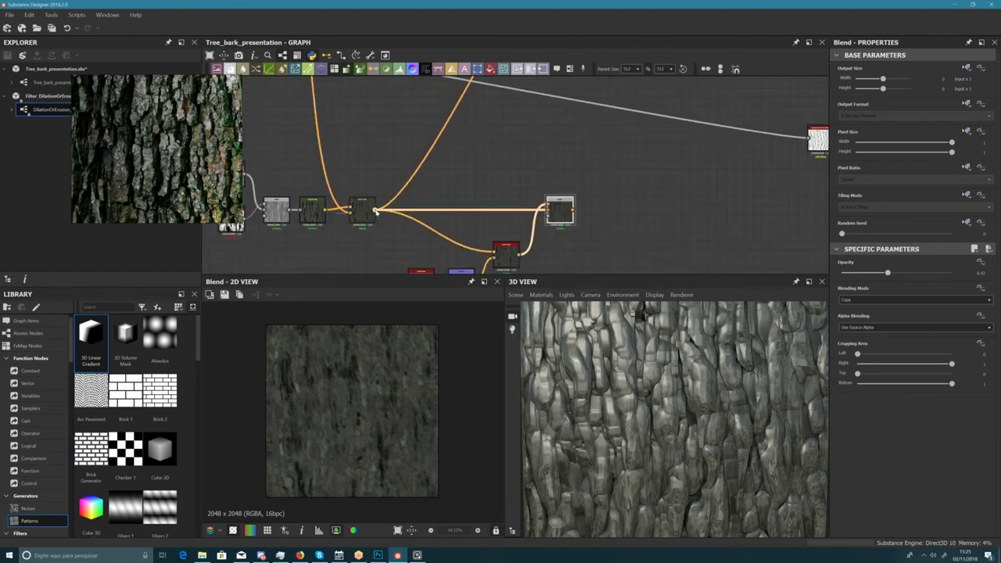
left_click_drag(376, 209, 608, 71, "shift")
left_click_drag(576, 216, 576, 219, "shift")
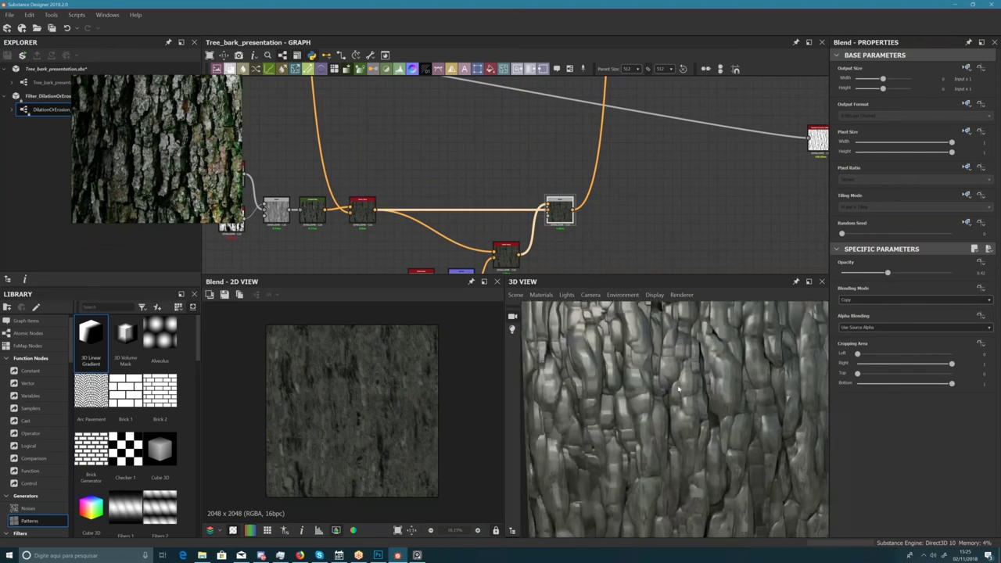
left_click_drag(679, 389, 683, 422)
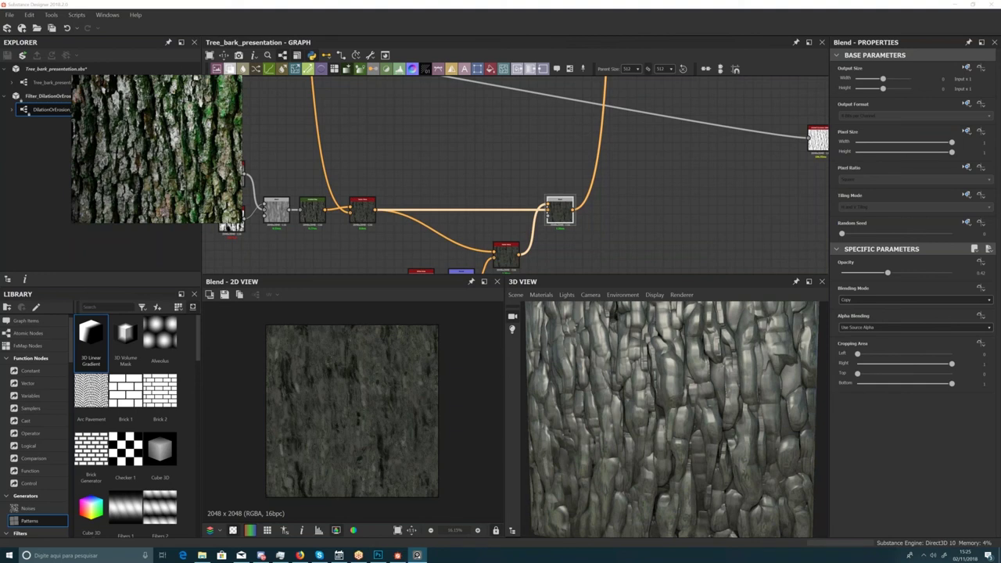
- Move the Safe Transform Grayscale node to the free space just after the final height node
middle_click_drag(572, 151, 516, 173)
scroll(536, 187, "down", 3)
left_click_drag(438, 244, 325, 187)
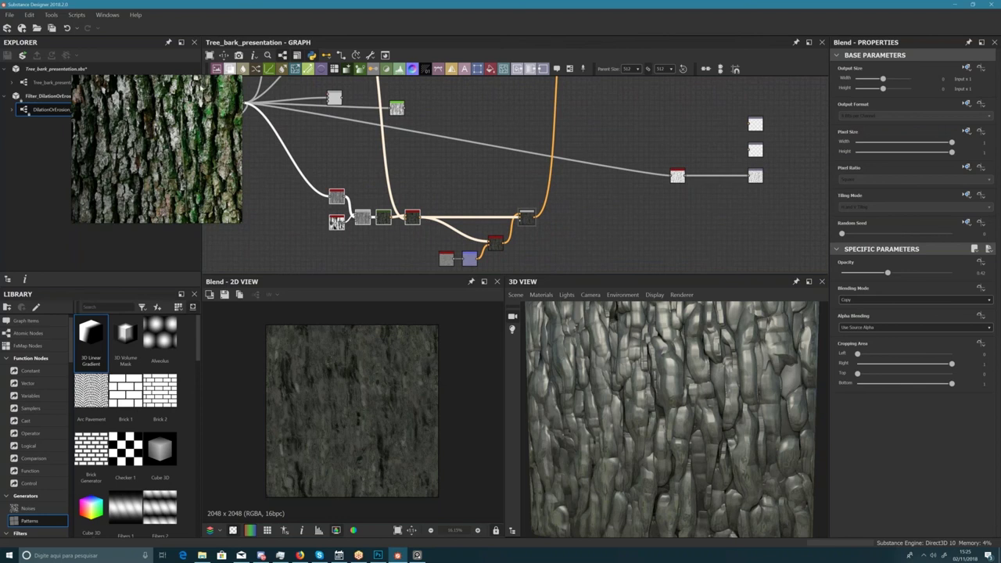
left_click(469, 184)
middle_click_drag(450, 184, 476, 199)
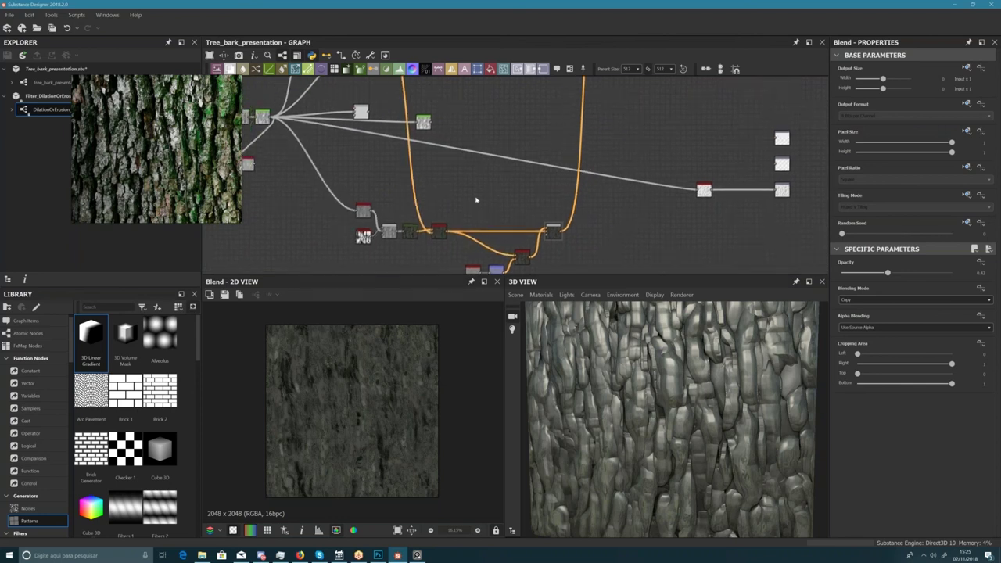
scroll(476, 200, "down", 2)
middle_click_drag(385, 183, 471, 229)
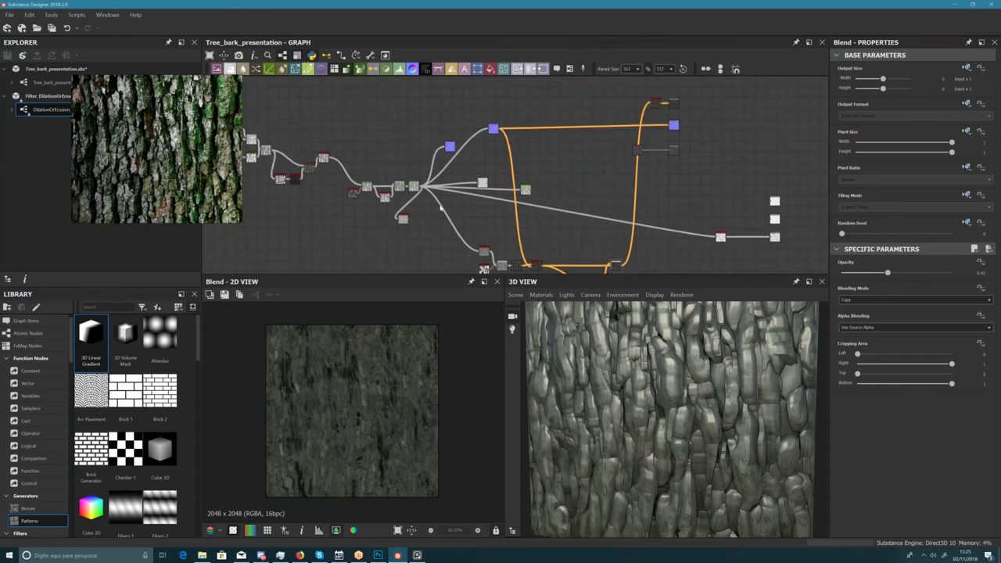
scroll(466, 195, "up", 5)
middle_click_drag(283, 246, 356, 257)
left_click_drag(346, 268, 427, 225)
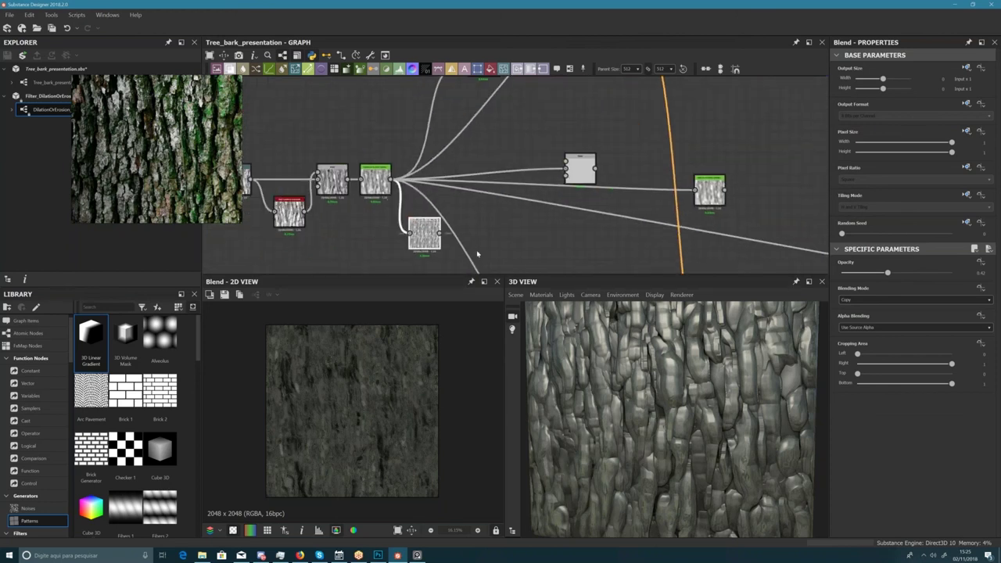
middle_click_drag(570, 198, 471, 147)
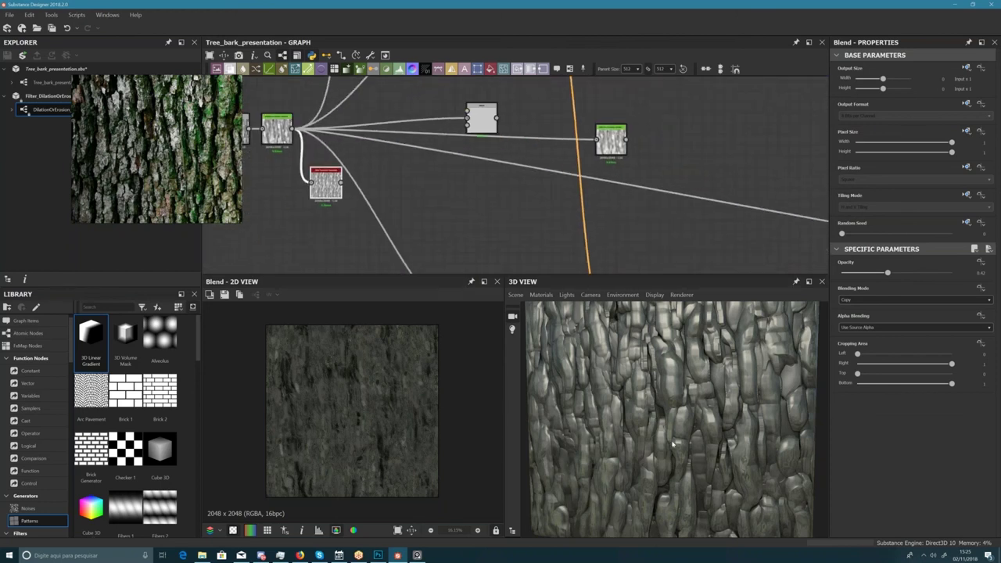
- Examine the bark relief up close in the 3D view and the height node chain in the graph
left_click_drag(672, 444, 674, 411)
scroll(665, 400, "up", 4)
scroll(665, 400, "down", 4)
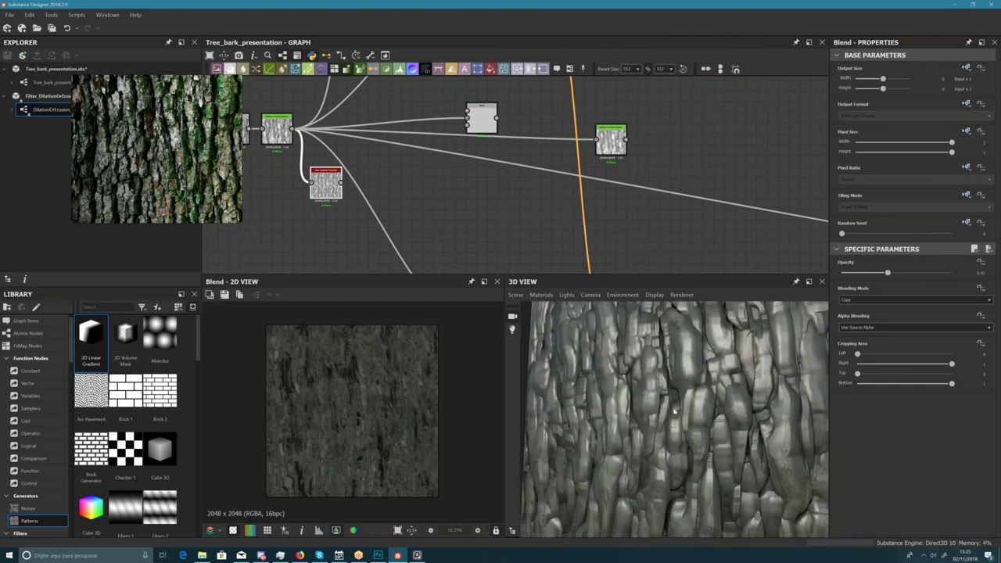
scroll(674, 410, "up", 3)
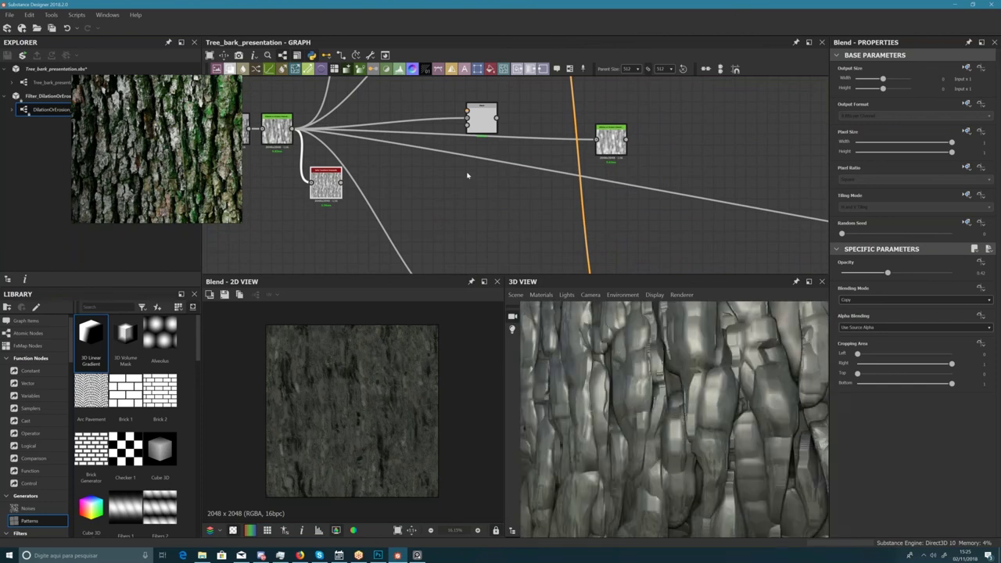
middle_click_drag(369, 177, 402, 245)
scroll(402, 246, "down", 2)
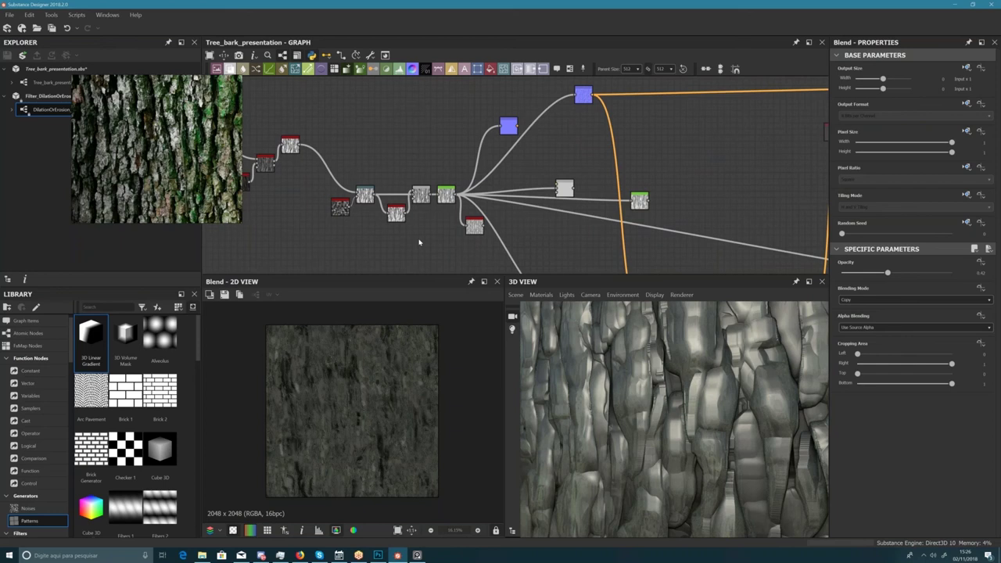
scroll(526, 158, "up", 2)
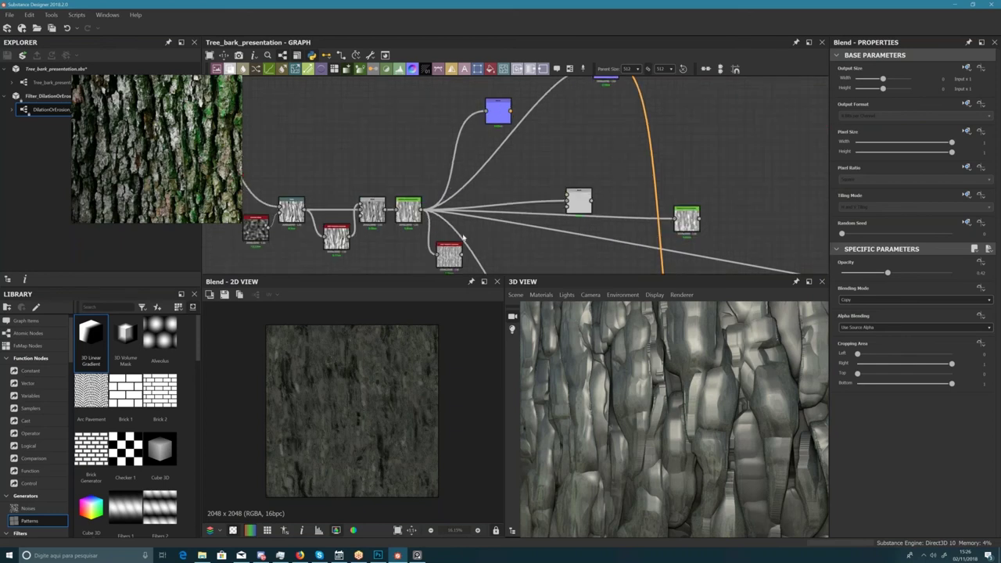
- Place the Safe Transform Grayscale node farther from the height chain, above the Histogram Range, and preview it in the 2D view
middle_click_drag(462, 237, 445, 184)
left_click_drag(429, 208, 514, 226)
left_click(517, 222)
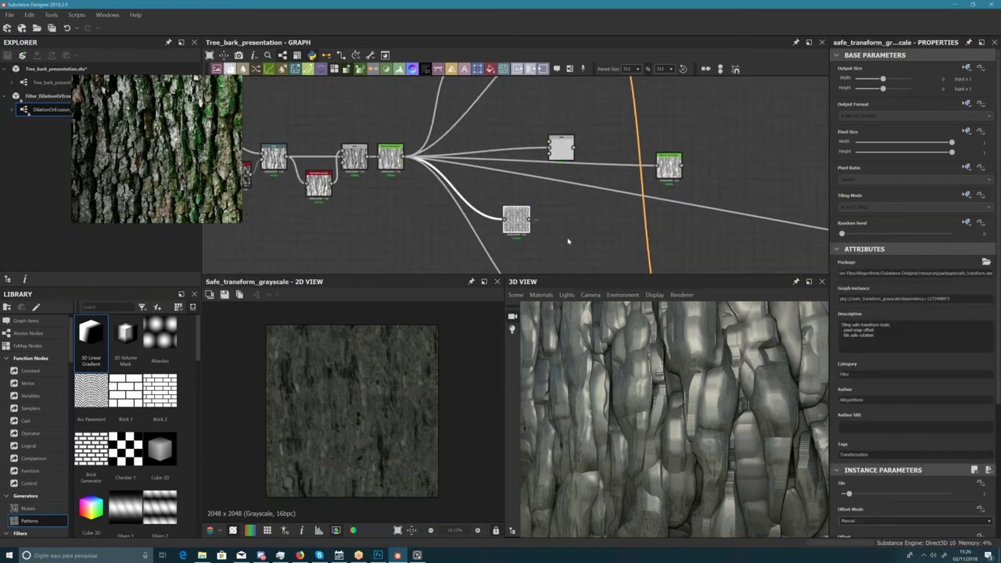
scroll(500, 211, "down", 1)
scroll(456, 186, "up", 3)
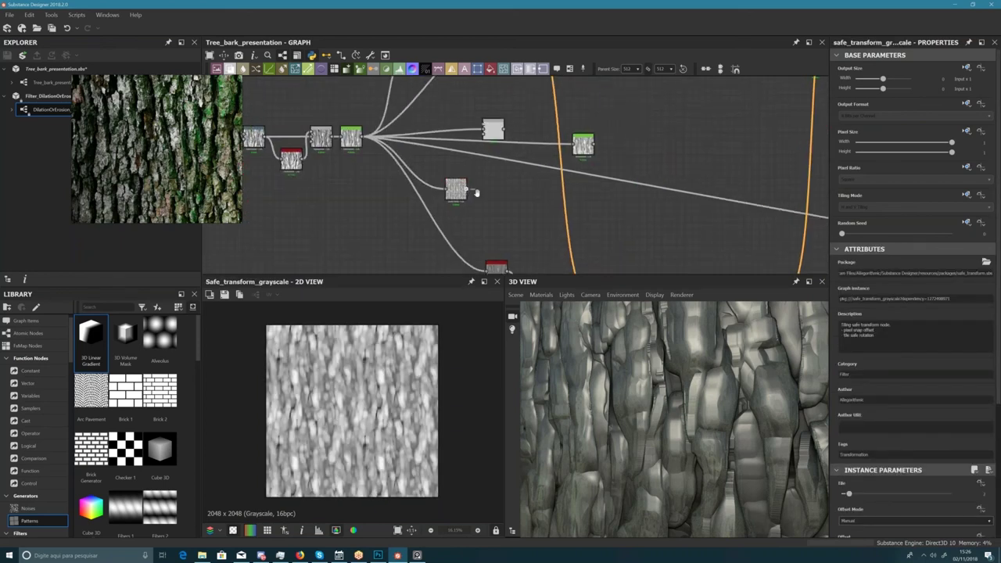
mouse_move(504, 204)
left_mouse_down()
mouse_move(497, 213)
mouse_move(496, 190)
left_mouse_up()
left_click(536, 186)
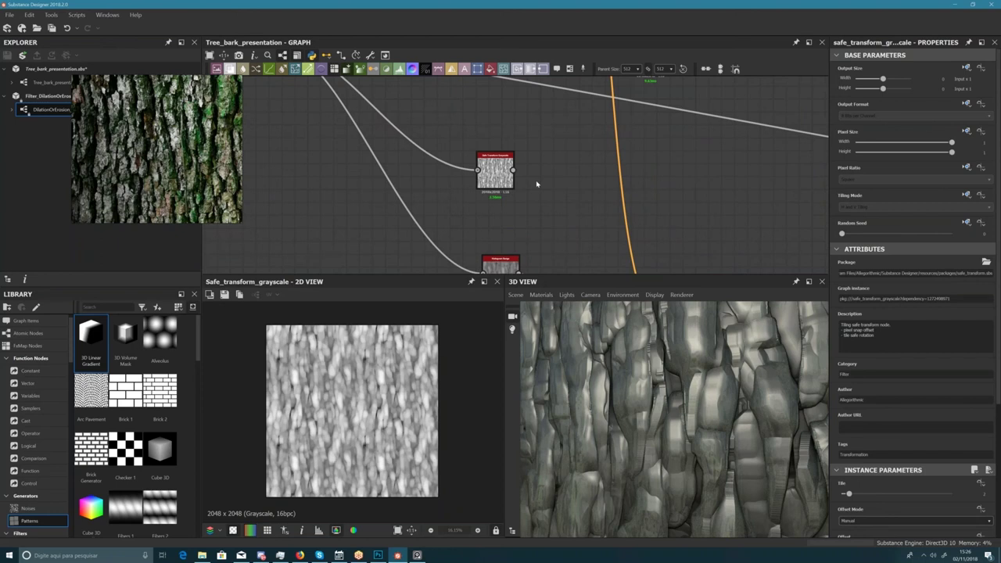
- Switch to Firefox and show the artist's ArtStation profile page and its web address
left_click(300, 556)
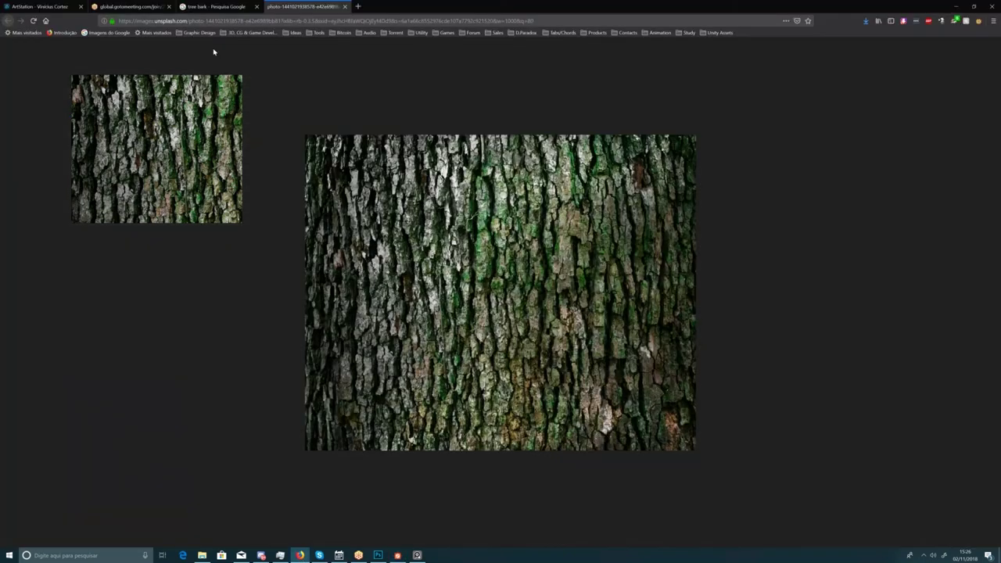
left_click(42, 6)
left_click(221, 22)
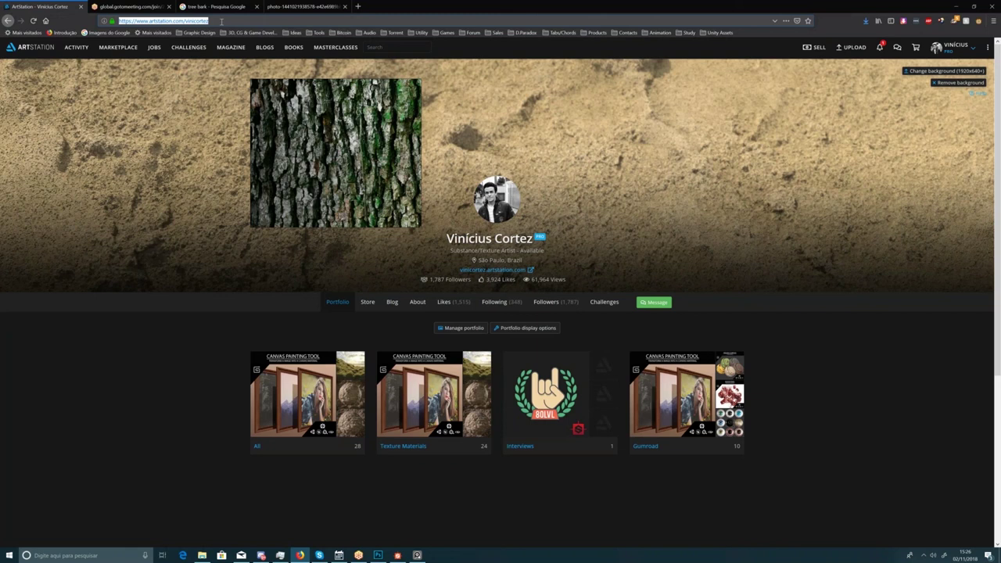
left_click(106, 463)
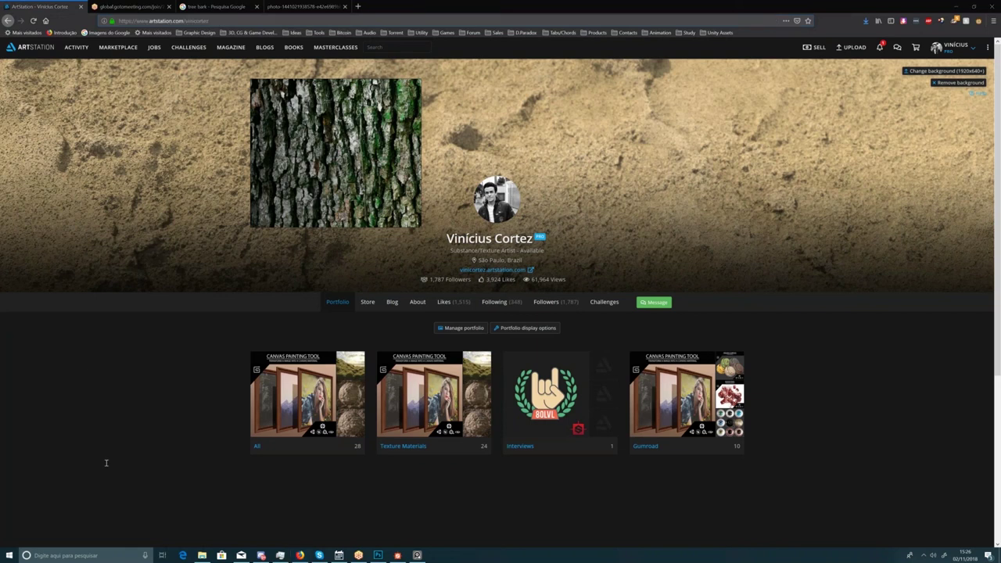